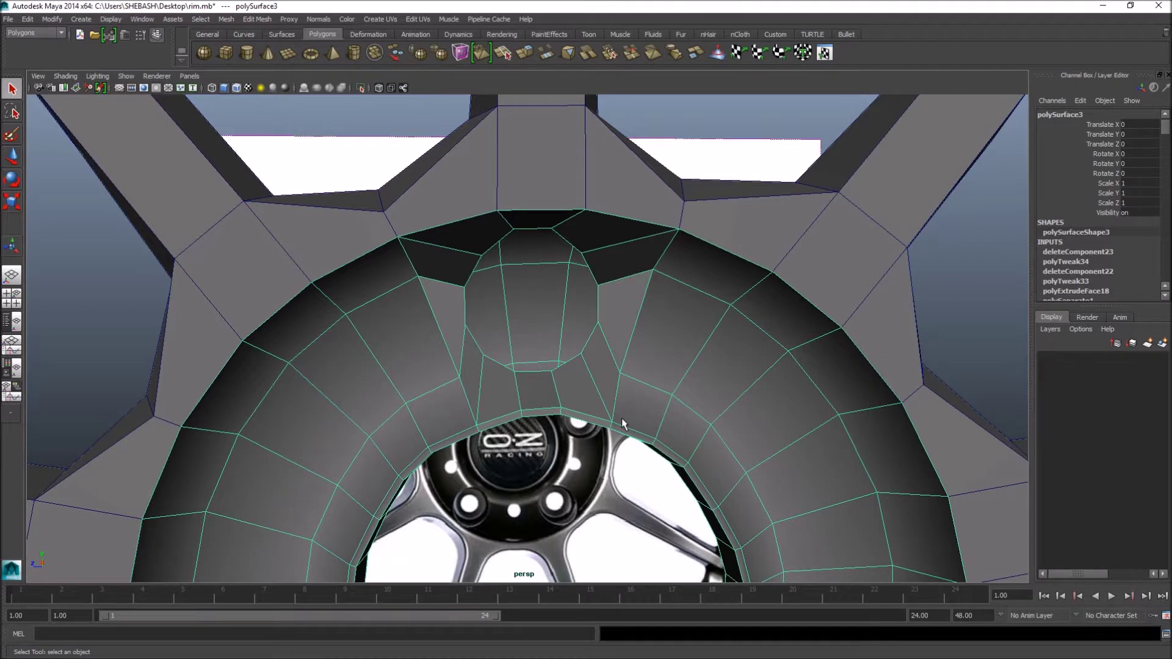
- Select the edge loop just outside the hub ring's inner opening and scale it down
{"action": "scroll", "coordinate": [626, 416], "scroll_direction": "up", "scroll_amount": 3}
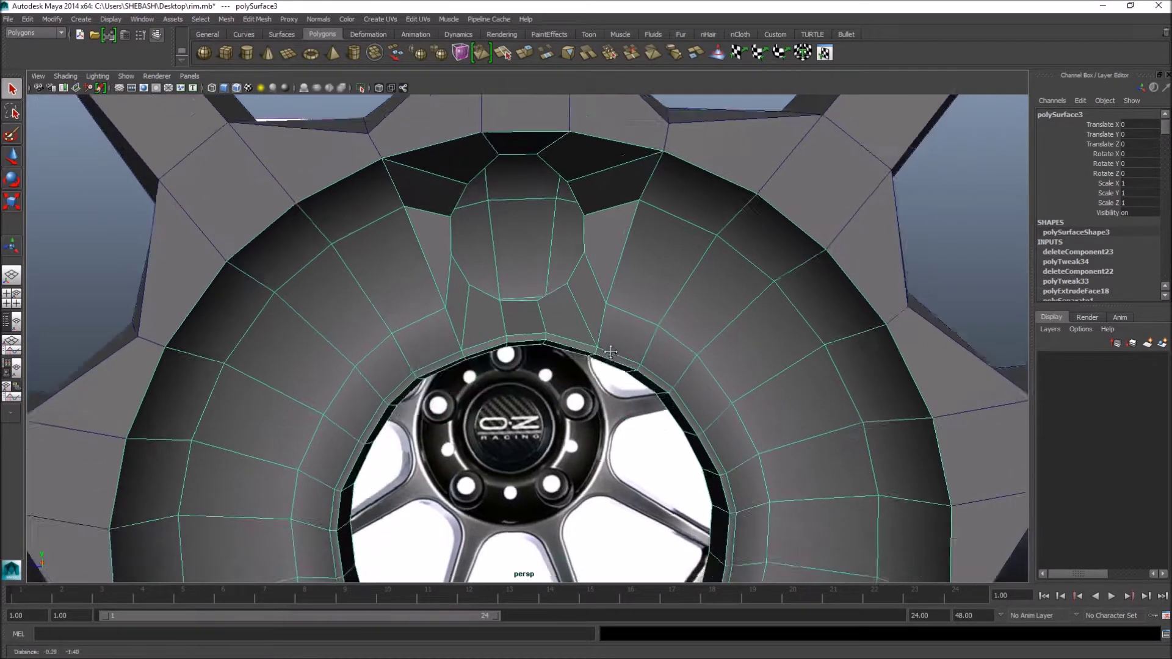
{"action": "scroll", "coordinate": [610, 365], "scroll_direction": "down", "scroll_amount": 3}
{"action": "left_click_drag", "start_coordinate": [586, 366], "coordinate": [549, 330], "text": "alt"}
{"action": "right_click_drag", "start_coordinate": [547, 325], "coordinate": [545, 299]}
{"action": "double_click", "coordinate": [547, 310]}
{"action": "key", "text": "r"}
{"action": "left_click_drag", "start_coordinate": [550, 539], "coordinate": [503, 540]}
- Scale the selected hub edge loop in the side view so it sits close to the inner rim of the reference image
{"action": "key", "text": "space"}
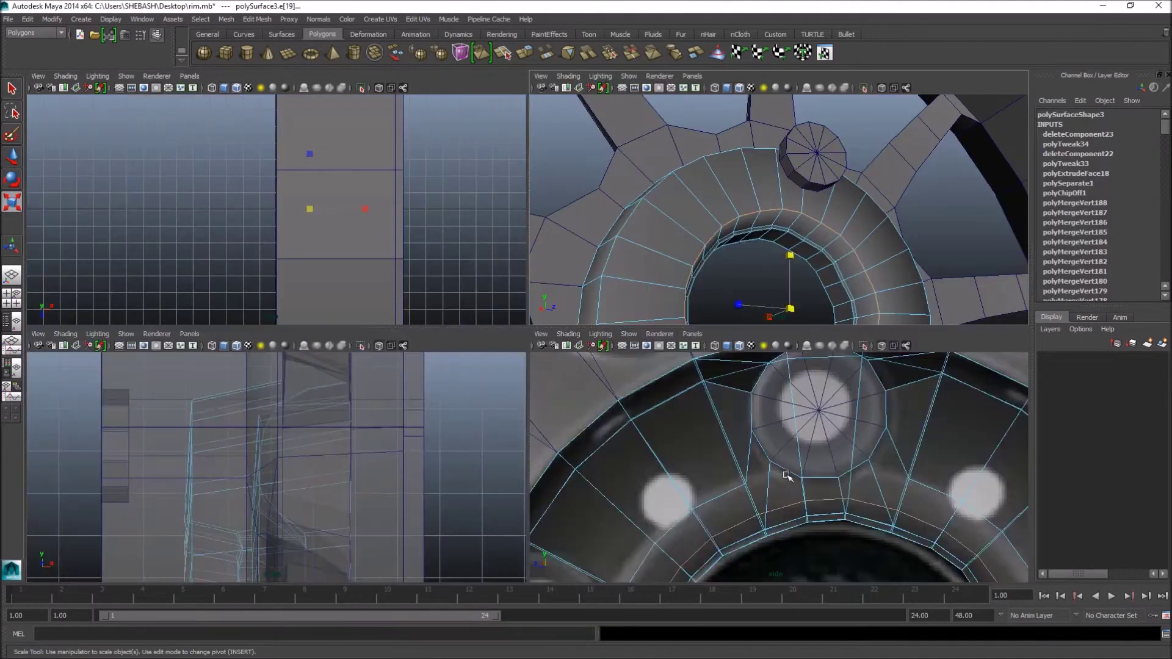
{"action": "key", "text": "space"}
{"action": "scroll", "coordinate": [751, 465], "scroll_direction": "down", "scroll_amount": 3}
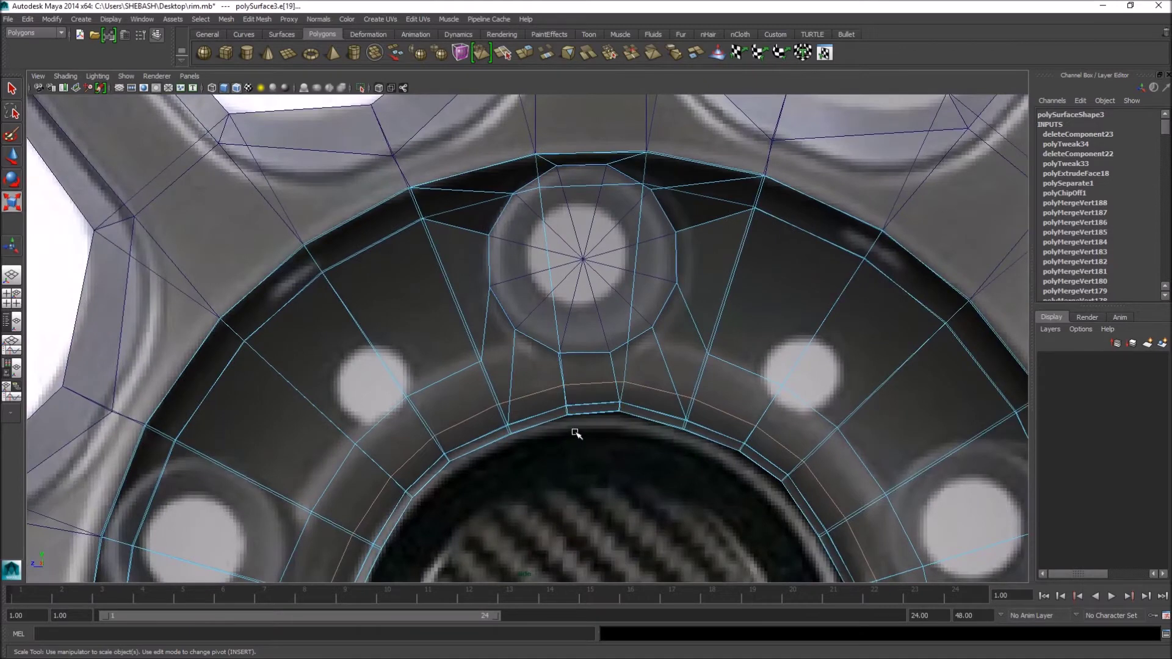
{"action": "scroll", "coordinate": [713, 446], "scroll_direction": "down", "scroll_amount": 2}
{"action": "middle_click_drag", "start_coordinate": [655, 453], "coordinate": [649, 351], "text": "alt"}
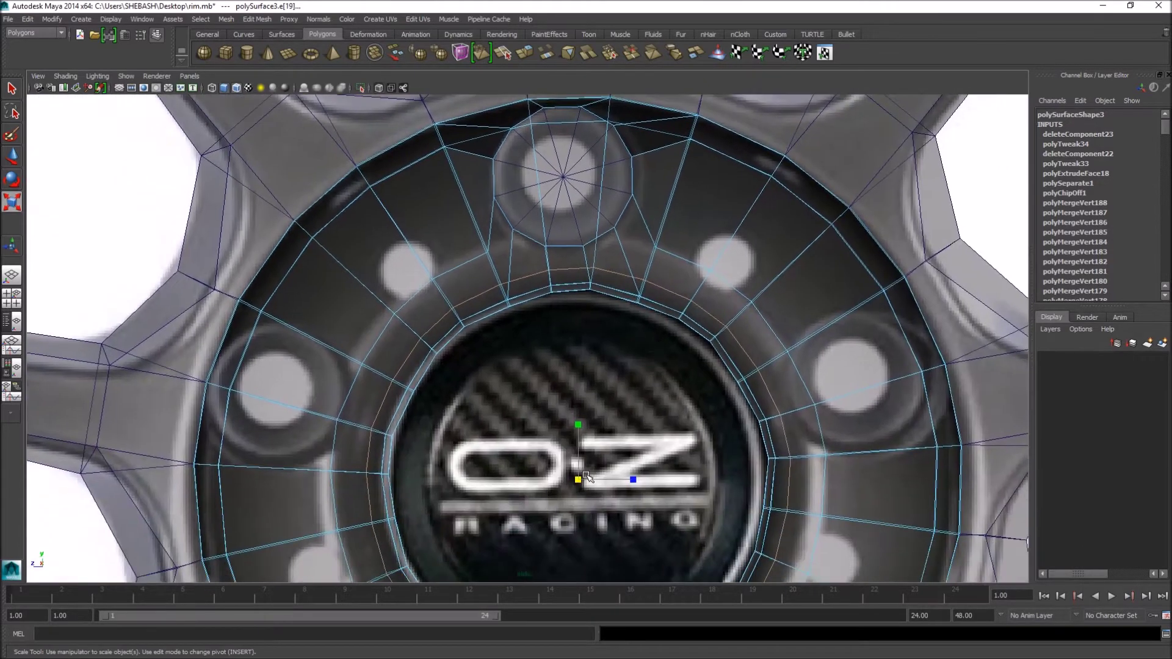
{"action": "left_click_drag", "start_coordinate": [580, 480], "coordinate": [562, 483]}
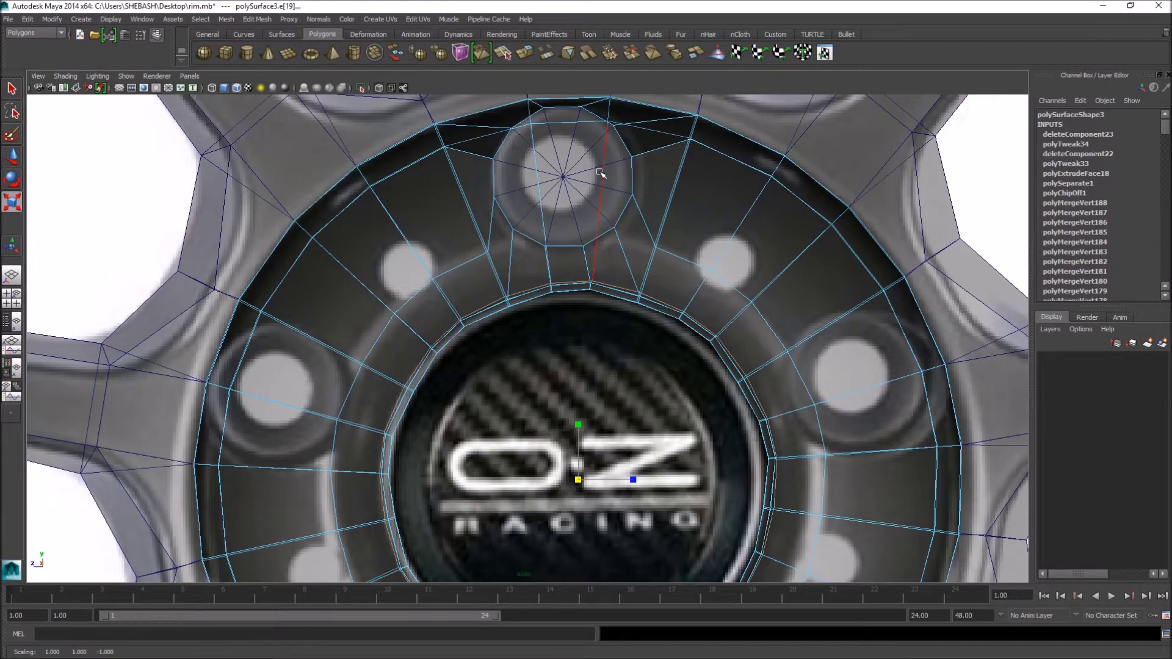
{"action": "middle_click_drag", "start_coordinate": [600, 173], "coordinate": [607, 260], "text": "alt"}
{"action": "mouse_move", "coordinate": [585, 568]}
{"action": "left_mouse_down"}
{"action": "mouse_move", "coordinate": [657, 568]}
{"action": "mouse_move", "coordinate": [598, 565]}
{"action": "left_mouse_up"}
- Select the three ring faces lying behind the top bolt hole in the side view
{"action": "key", "text": "space"}
{"action": "key", "text": "space"}
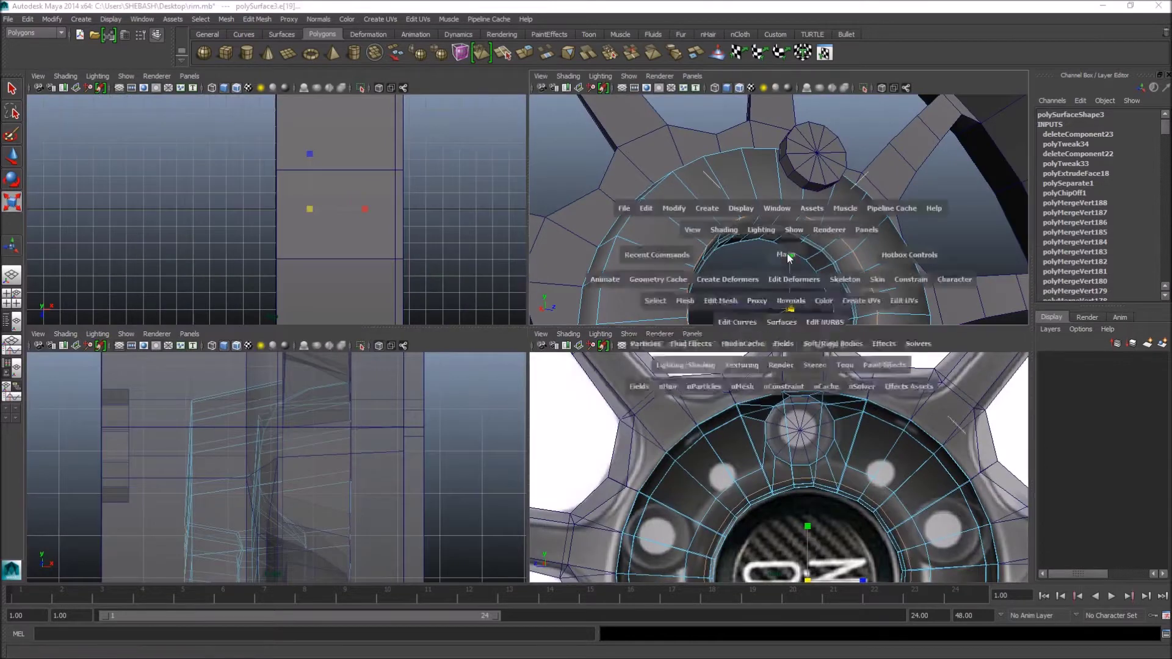
{"action": "left_click_drag", "start_coordinate": [570, 368], "coordinate": [574, 376], "text": "alt"}
{"action": "key", "text": "space"}
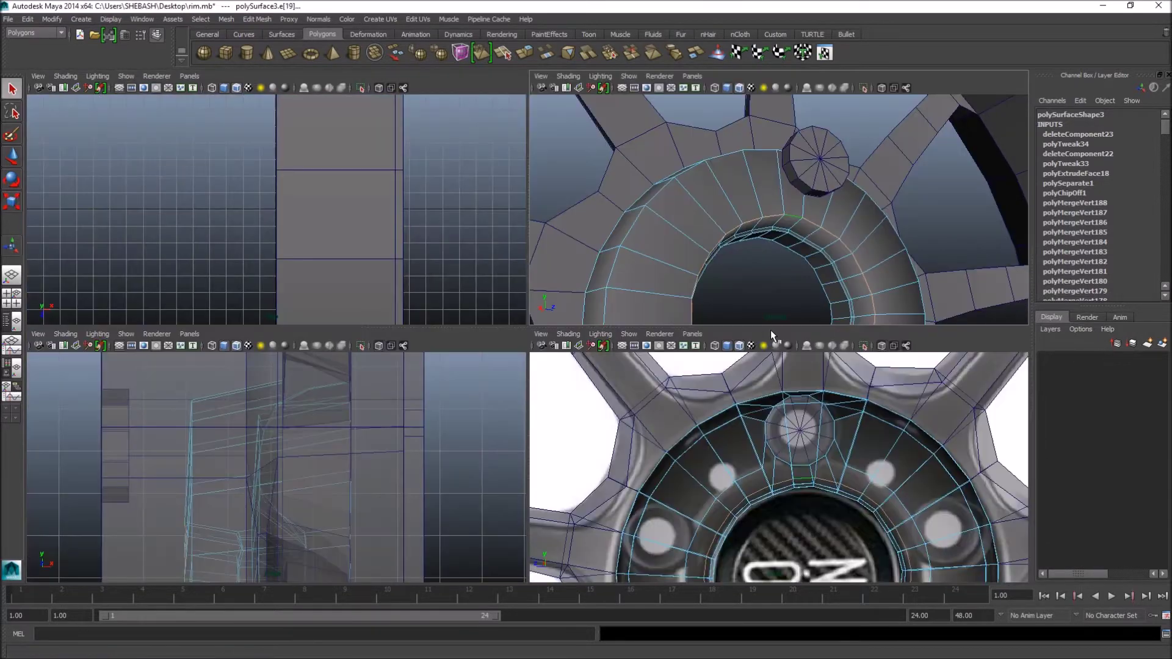
{"action": "key", "text": "space"}
{"action": "right_click_drag", "start_coordinate": [573, 267], "coordinate": [573, 252]}
{"action": "left_click", "coordinate": [574, 251]}
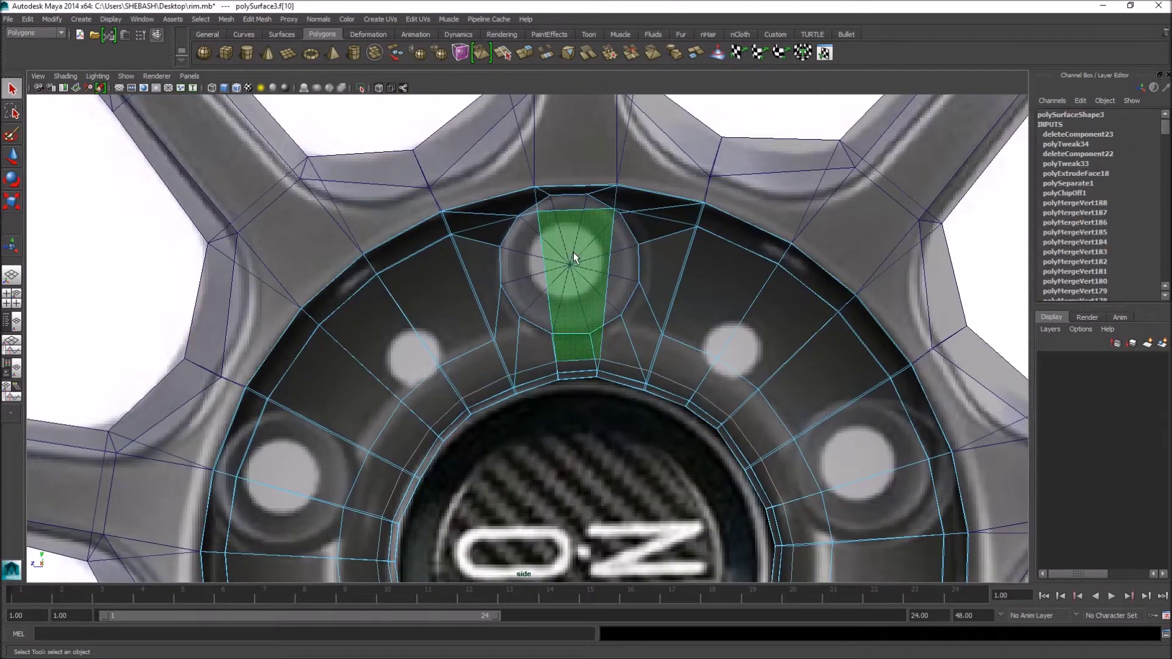
{"action": "left_click", "coordinate": [529, 269], "text": "shift"}
{"action": "left_click", "coordinate": [622, 266], "text": "shift"}
- Add the adjoining ring faces behind the top bolt hole to the face selection
{"action": "key", "text": "space"}
{"action": "key", "text": "space"}
{"action": "left_click_drag", "start_coordinate": [738, 249], "coordinate": [727, 287], "text": "alt"}
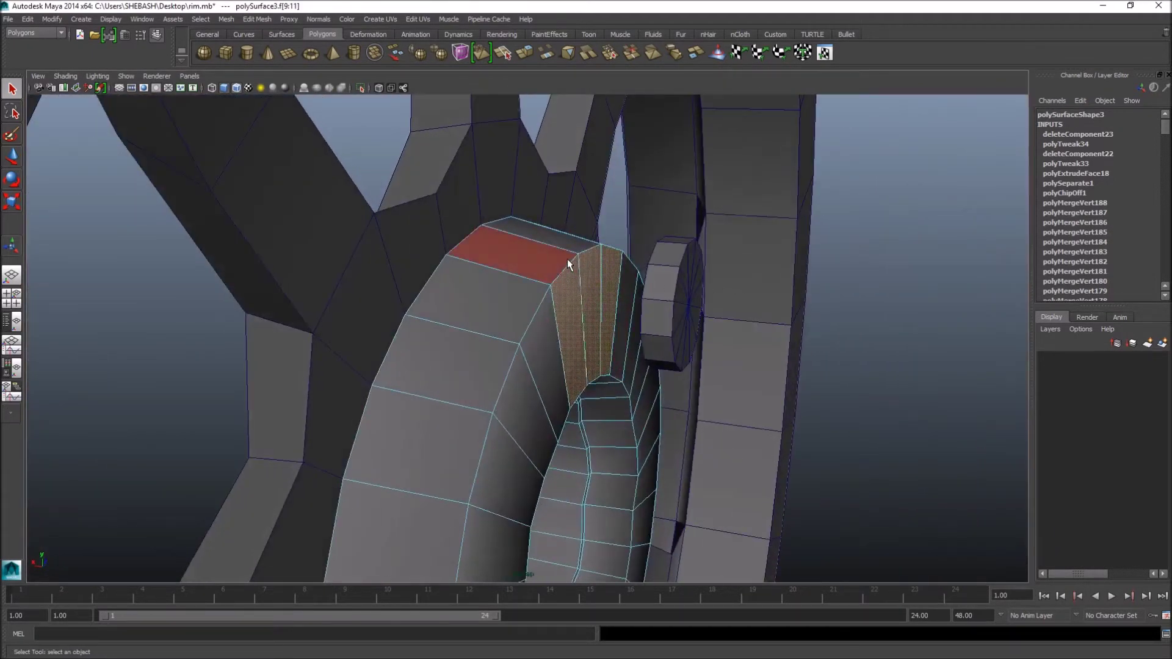
{"action": "left_click", "coordinate": [577, 242], "text": "shift"}
{"action": "left_click_drag", "start_coordinate": [593, 293], "coordinate": [543, 316], "text": "alt"}
{"action": "left_click", "coordinate": [601, 268], "text": "shift"}
{"action": "left_click_drag", "start_coordinate": [601, 269], "coordinate": [443, 267], "text": "alt"}
{"action": "key", "text": "space"}
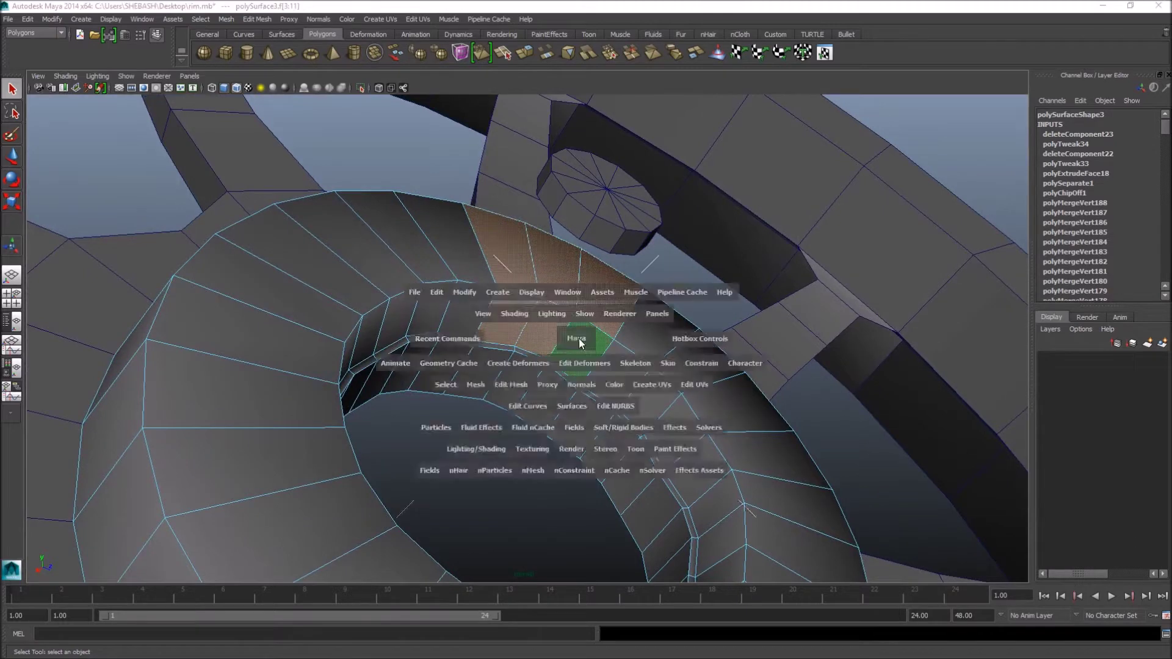
- Extrude the selected faces and scale them down to fit inside the top bolt circle
{"action": "key", "text": "space"}
{"action": "scroll", "coordinate": [650, 426], "scroll_direction": "up", "scroll_amount": 3}
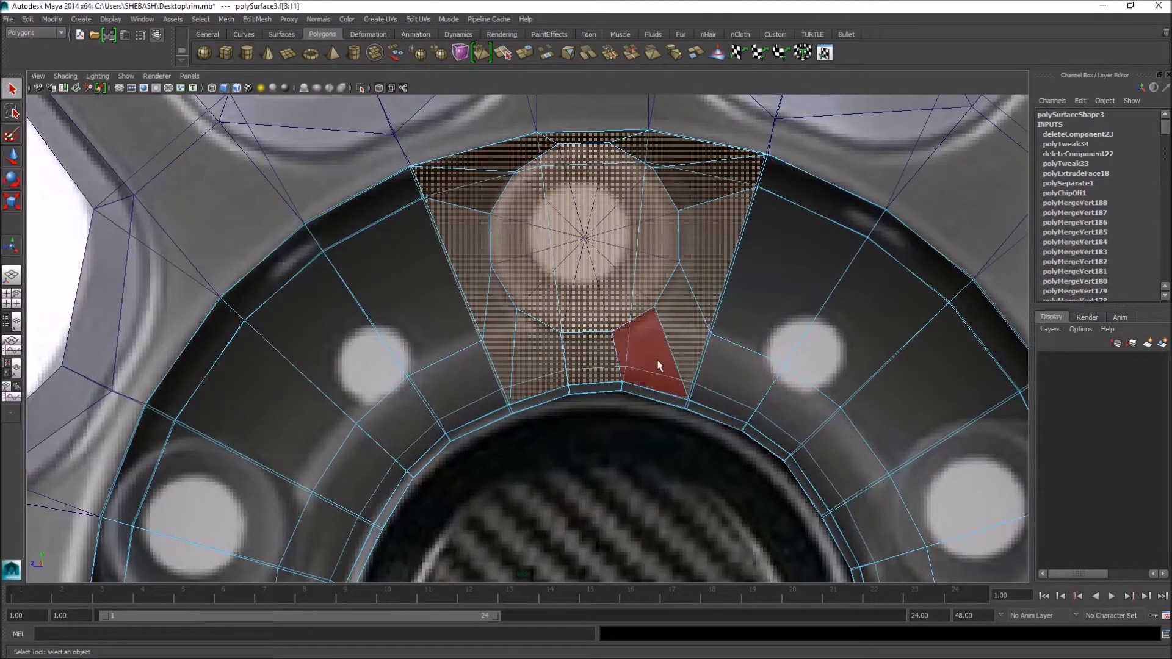
{"action": "left_click", "coordinate": [524, 55]}
{"action": "middle_click_drag", "start_coordinate": [636, 179], "coordinate": [653, 268], "text": "alt"}
{"action": "key", "text": "r"}
{"action": "left_click_drag", "start_coordinate": [605, 359], "coordinate": [453, 387]}
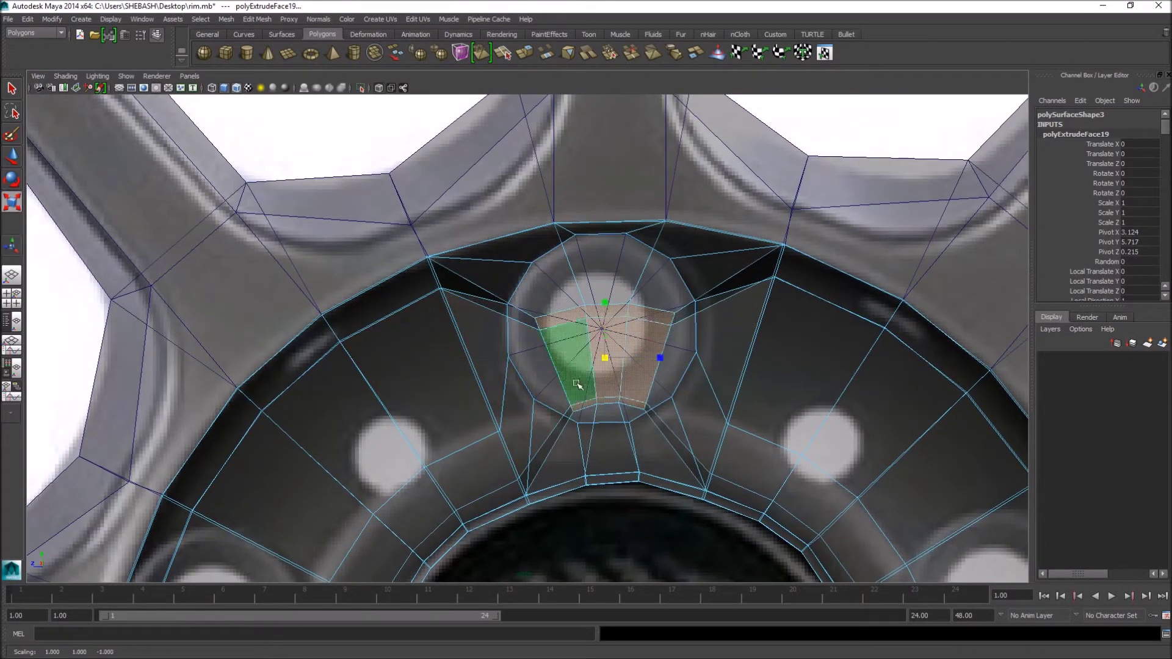
- Select the scaled-down inset faces behind the bolt hole and delete them to open the ring
{"action": "key", "text": "space"}
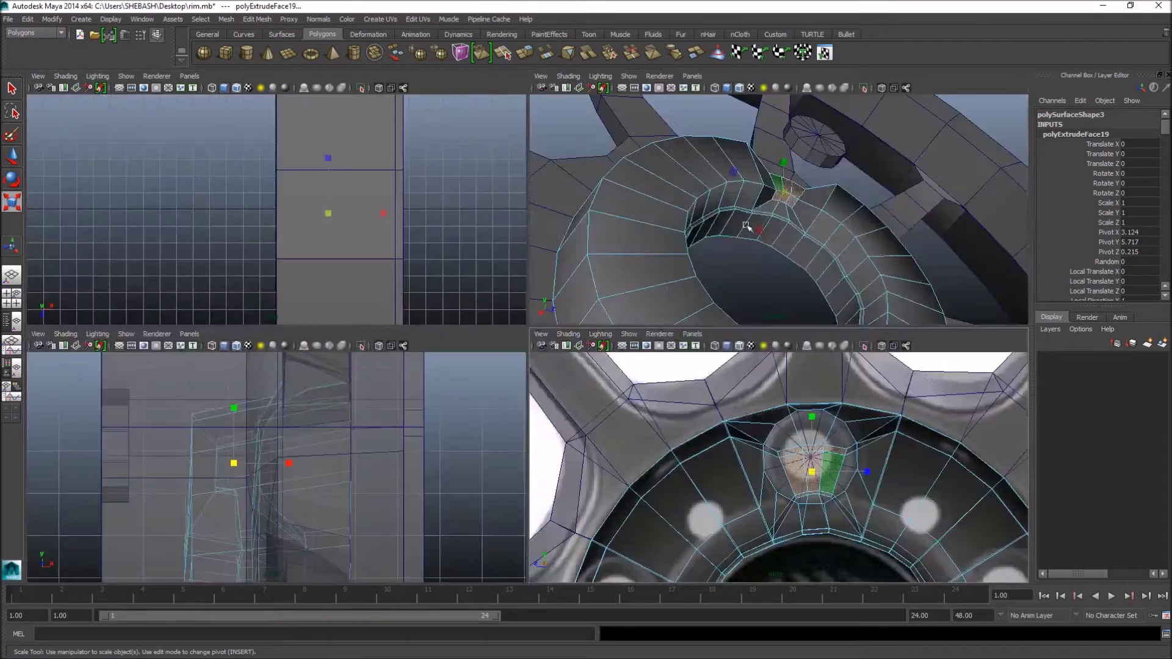
{"action": "key", "text": "space"}
{"action": "left_click_drag", "start_coordinate": [767, 230], "coordinate": [712, 269], "text": "alt"}
{"action": "key", "text": "q"}
{"action": "left_click", "coordinate": [513, 324]}
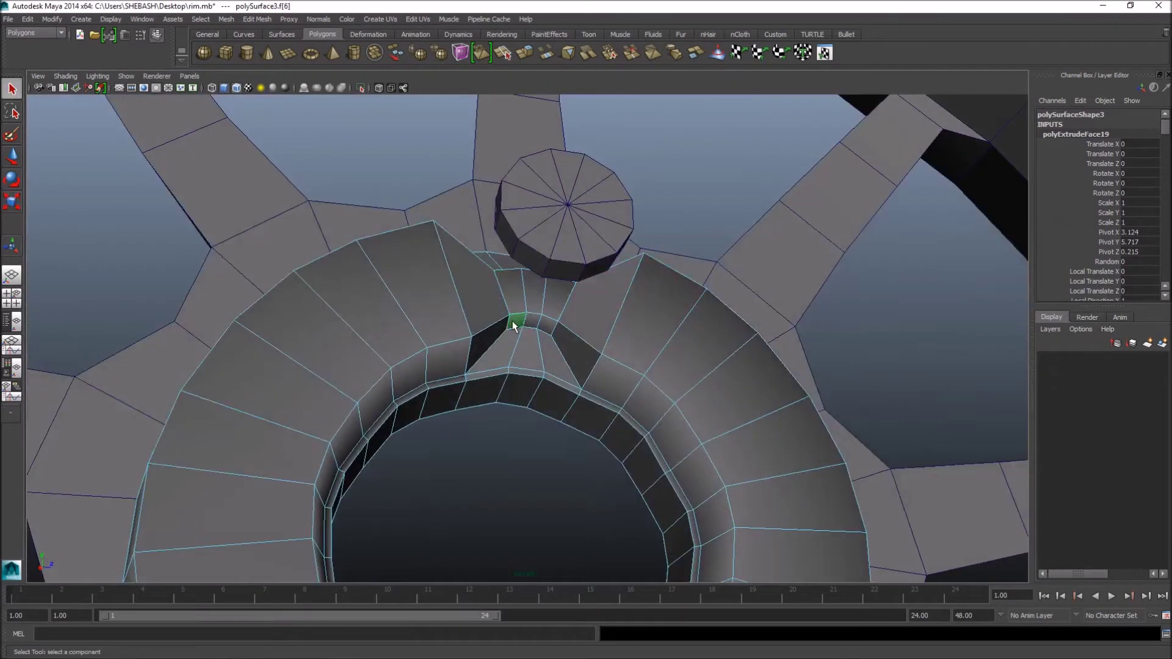
{"action": "left_click", "coordinate": [545, 323], "text": "shift"}
{"action": "left_click", "coordinate": [514, 300], "text": "shift"}
{"action": "left_click", "coordinate": [539, 302], "text": "shift"}
{"action": "left_click", "coordinate": [557, 301], "text": "shift"}
{"action": "left_click_drag", "start_coordinate": [557, 303], "coordinate": [530, 309], "text": "alt"}
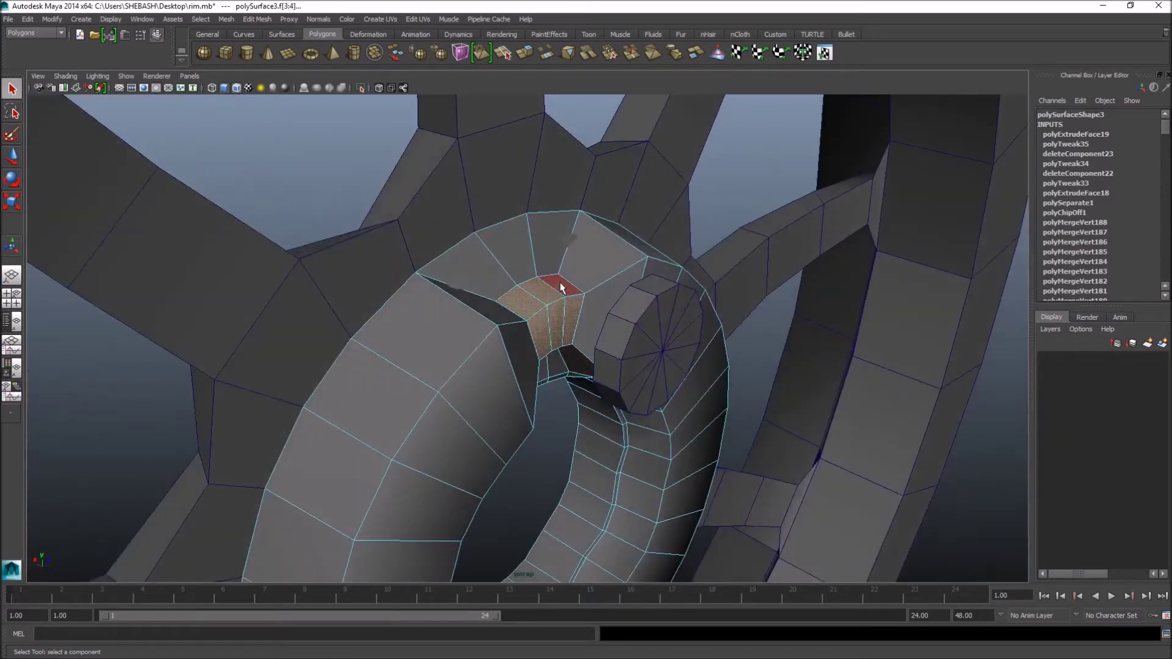
{"action": "key", "text": "Delete"}
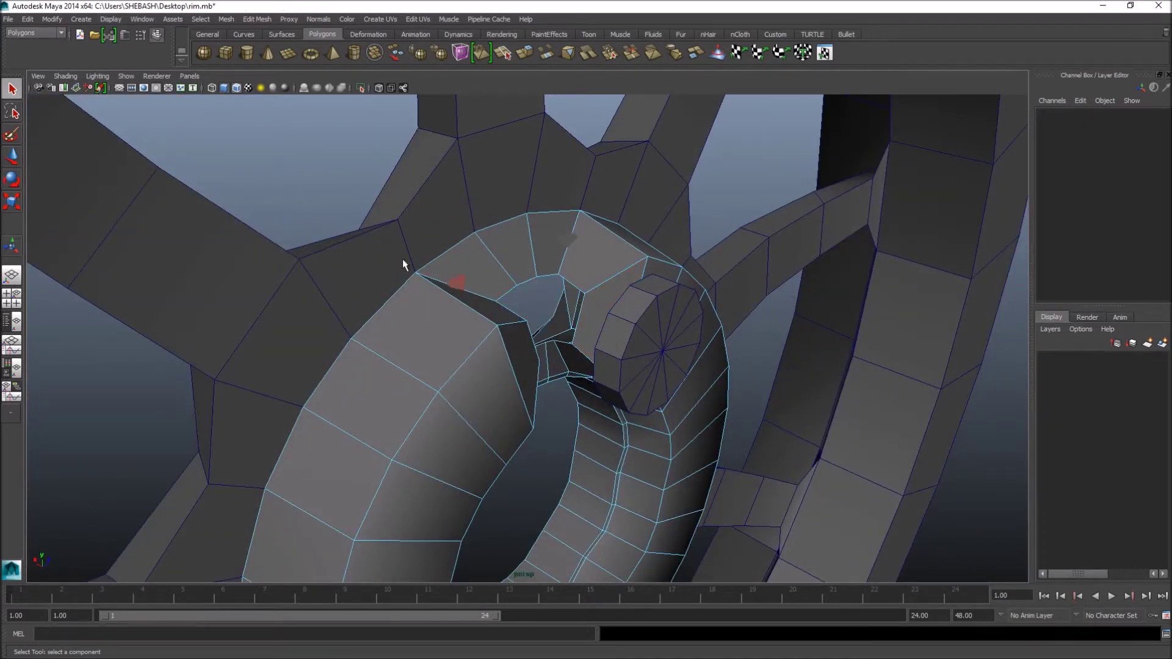
- Select the border edges of the new opening and move them along X
{"action": "right_click_drag", "start_coordinate": [530, 278], "coordinate": [531, 275]}
{"action": "left_click", "coordinate": [549, 275]}
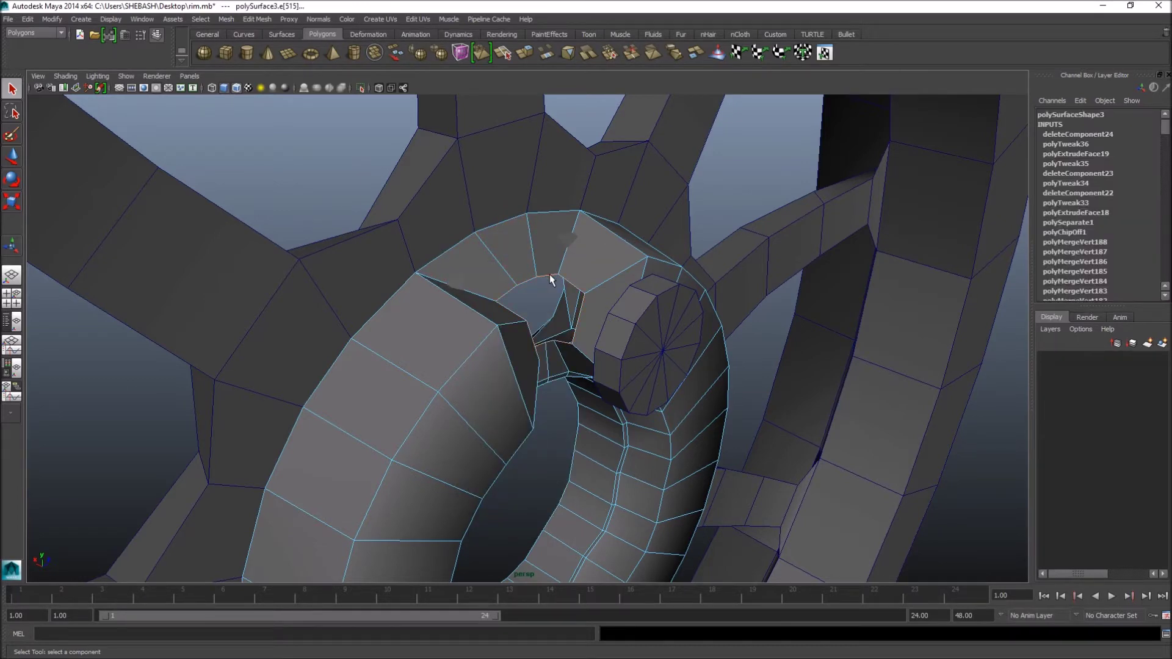
{"action": "key", "text": "r"}
{"action": "key", "text": "f"}
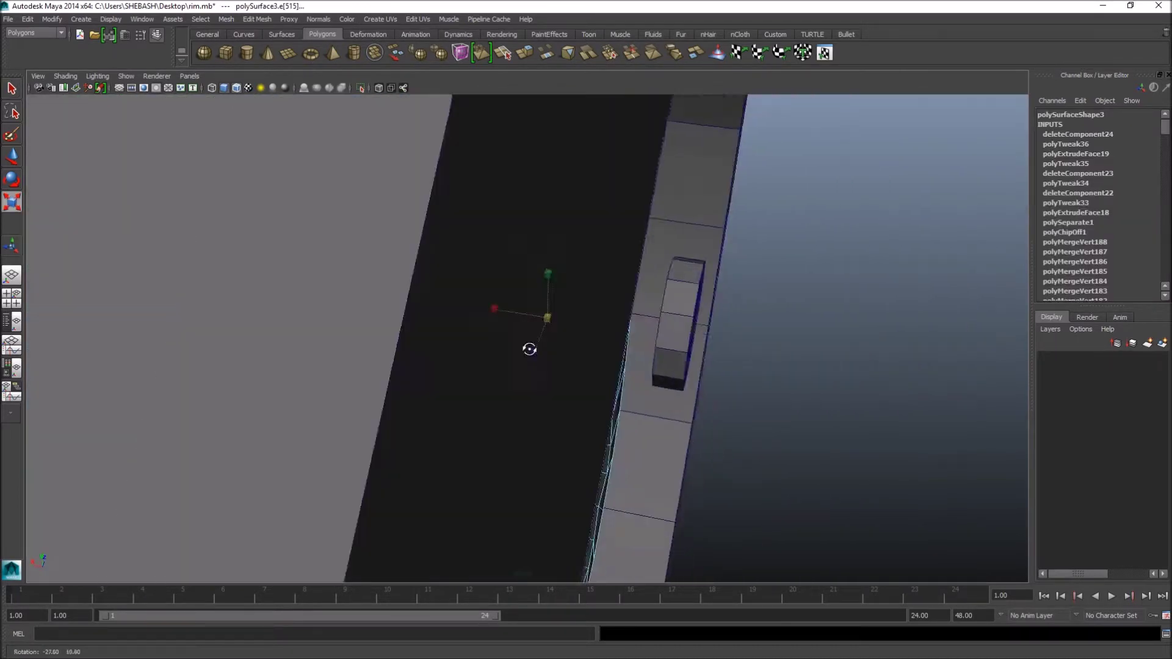
{"action": "left_click_drag", "start_coordinate": [528, 343], "coordinate": [732, 340], "text": "alt"}
{"action": "scroll", "coordinate": [733, 340], "scroll_direction": "up", "scroll_amount": 5}
{"action": "key", "text": "f"}
{"action": "scroll", "coordinate": [732, 340], "scroll_direction": "down", "scroll_amount": 4}
{"action": "left_click_drag", "start_coordinate": [474, 331], "coordinate": [497, 352], "text": "alt"}
{"action": "key", "text": "w"}
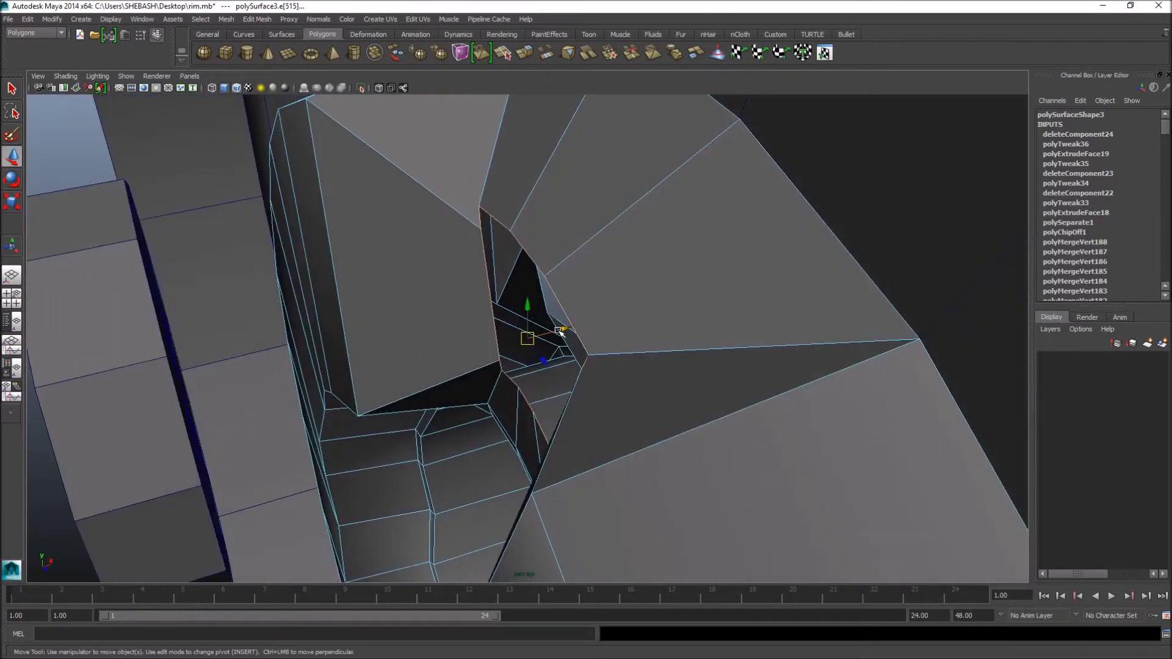
{"action": "left_click_drag", "start_coordinate": [559, 332], "coordinate": [408, 358], "text": "alt"}
- Examine the new opening against the bolt circle in the side and perspective views
{"action": "key", "text": "space"}
{"action": "key", "text": "space"}
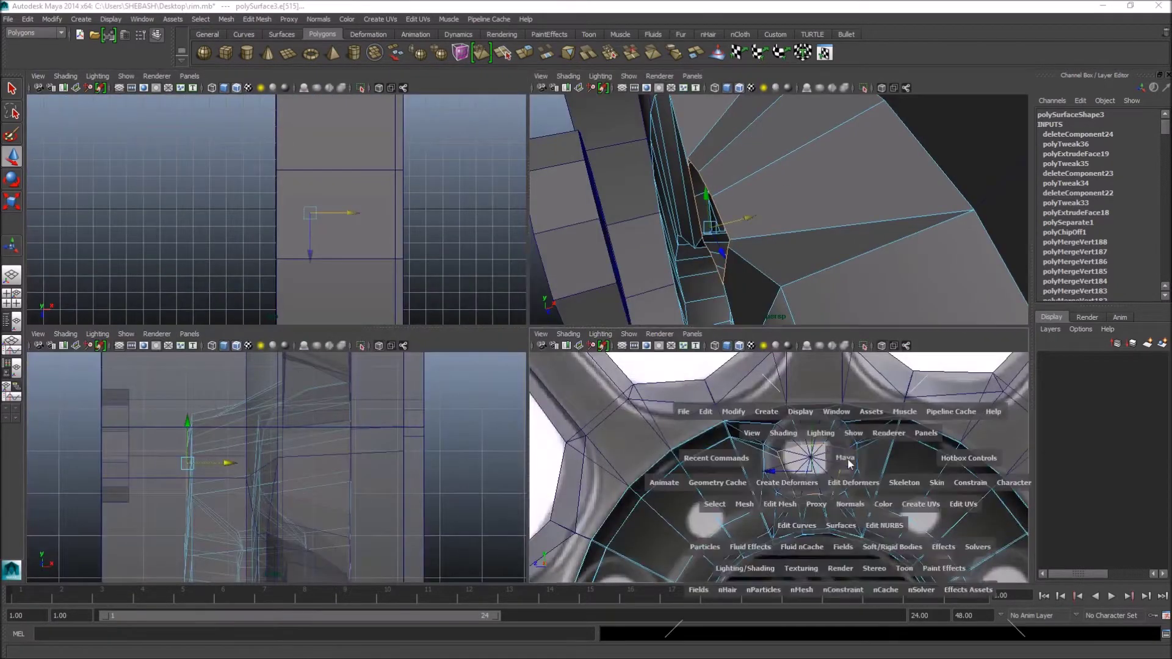
{"action": "right_click_drag", "start_coordinate": [393, 382], "coordinate": [795, 377], "text": "alt"}
{"action": "middle_click_drag", "start_coordinate": [665, 340], "coordinate": [547, 375], "text": "alt"}
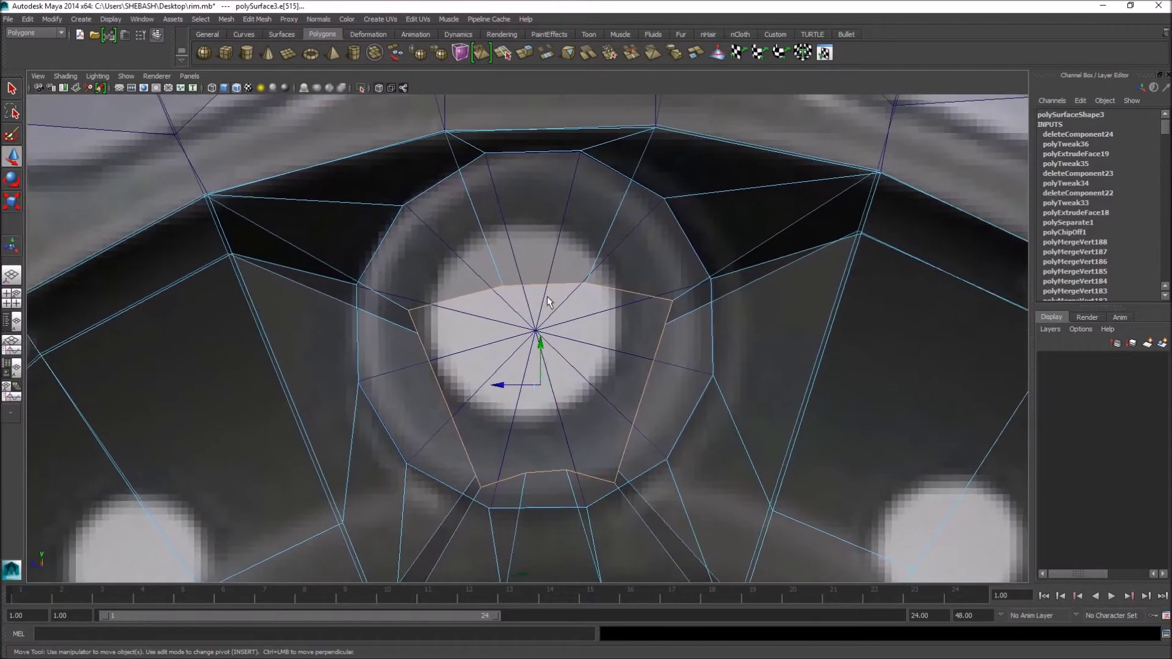
{"action": "key", "text": "q"}
{"action": "middle_click_drag", "start_coordinate": [600, 335], "coordinate": [598, 244], "text": "alt"}
{"action": "key", "text": "space"}
{"action": "key", "text": "space"}
{"action": "left_click_drag", "start_coordinate": [537, 339], "coordinate": [479, 312], "text": "alt"}
{"action": "key", "text": "space"}
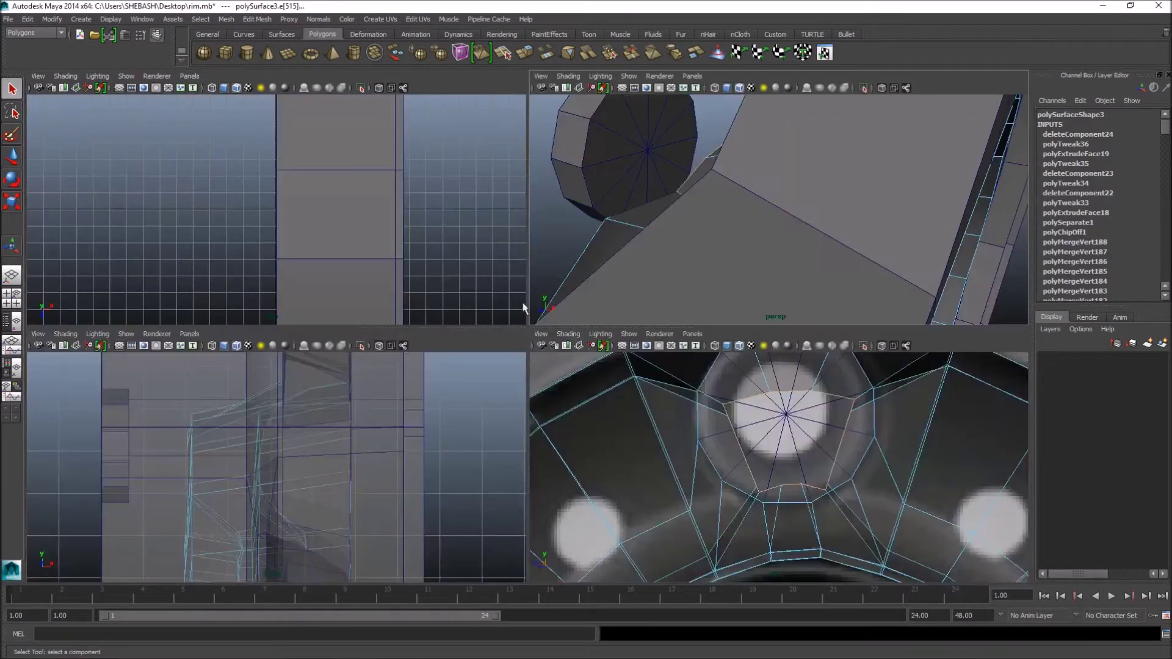
{"action": "key", "text": "space"}
- Move the opening's two top vertices and its upper-right vertex onto the matching corners of the round bolt hole
{"action": "middle_click_drag", "start_coordinate": [763, 396], "coordinate": [595, 334], "text": "alt"}
{"action": "right_click_drag", "start_coordinate": [533, 261], "coordinate": [482, 261]}
{"action": "left_click", "coordinate": [509, 304]}
{"action": "key", "text": "w"}
{"action": "left_click_drag", "start_coordinate": [509, 304], "coordinate": [494, 168]}
{"action": "left_click", "coordinate": [591, 298]}
{"action": "left_click_drag", "start_coordinate": [591, 298], "coordinate": [588, 166]}
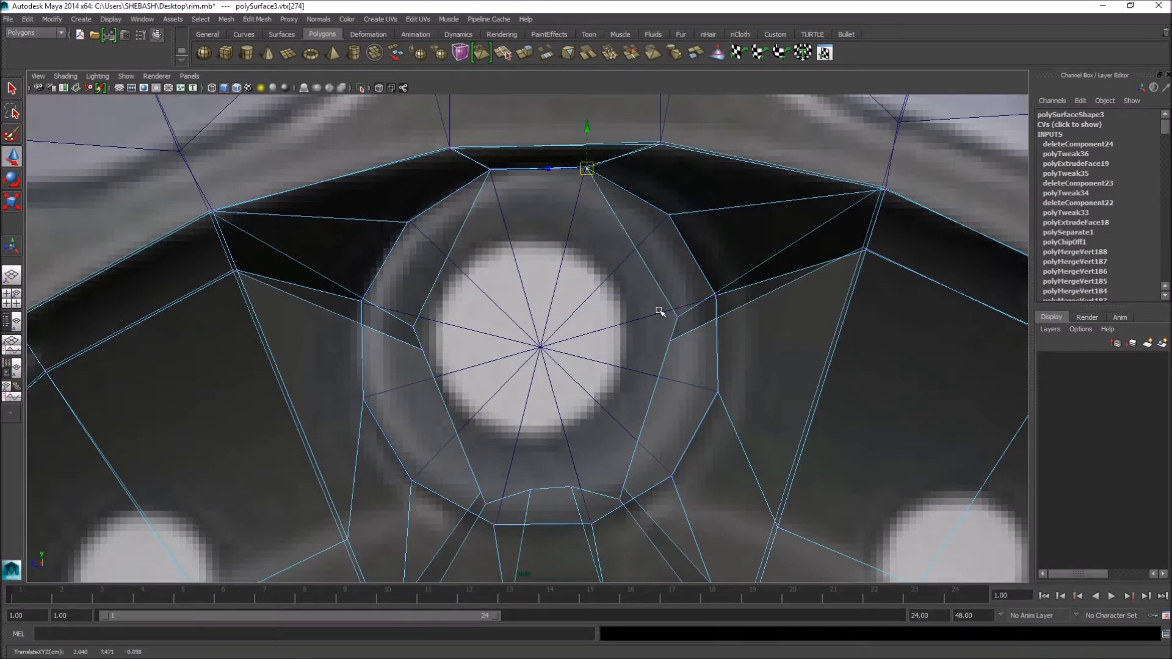
{"action": "key", "text": "ctrl+z"}
{"action": "left_click_drag", "start_coordinate": [678, 317], "coordinate": [672, 216]}
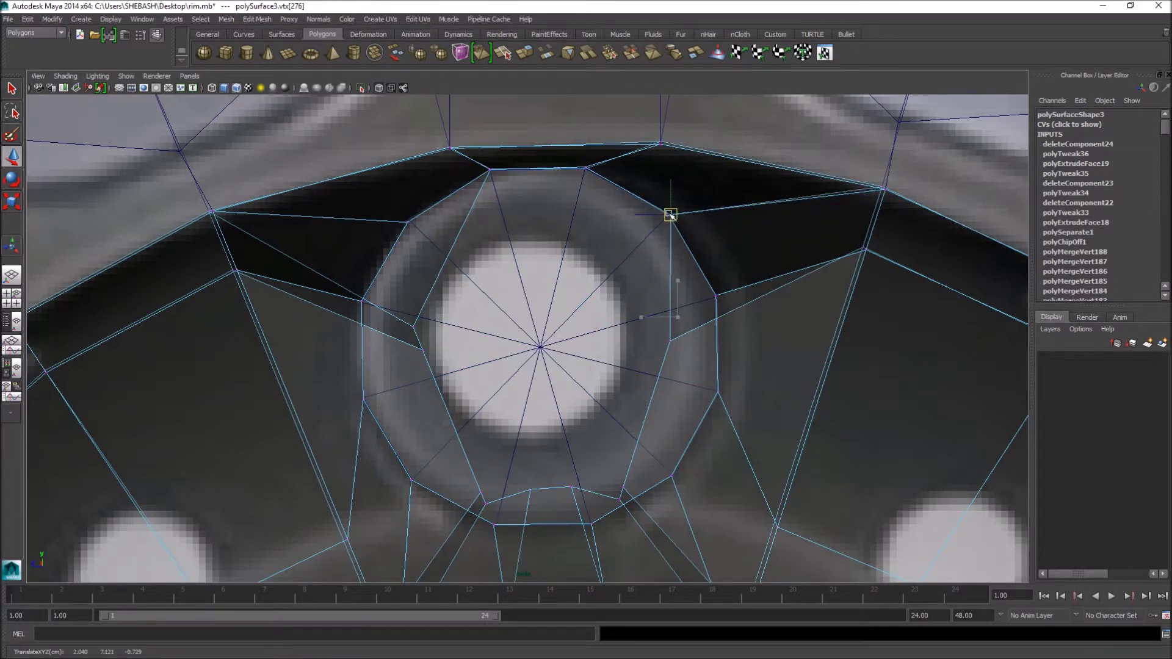
- Move the opening's right-side and lower-right vertices onto the matching corners of the round bolt hole
{"action": "left_click", "coordinate": [671, 339]}
{"action": "left_click_drag", "start_coordinate": [671, 338], "coordinate": [719, 301]}
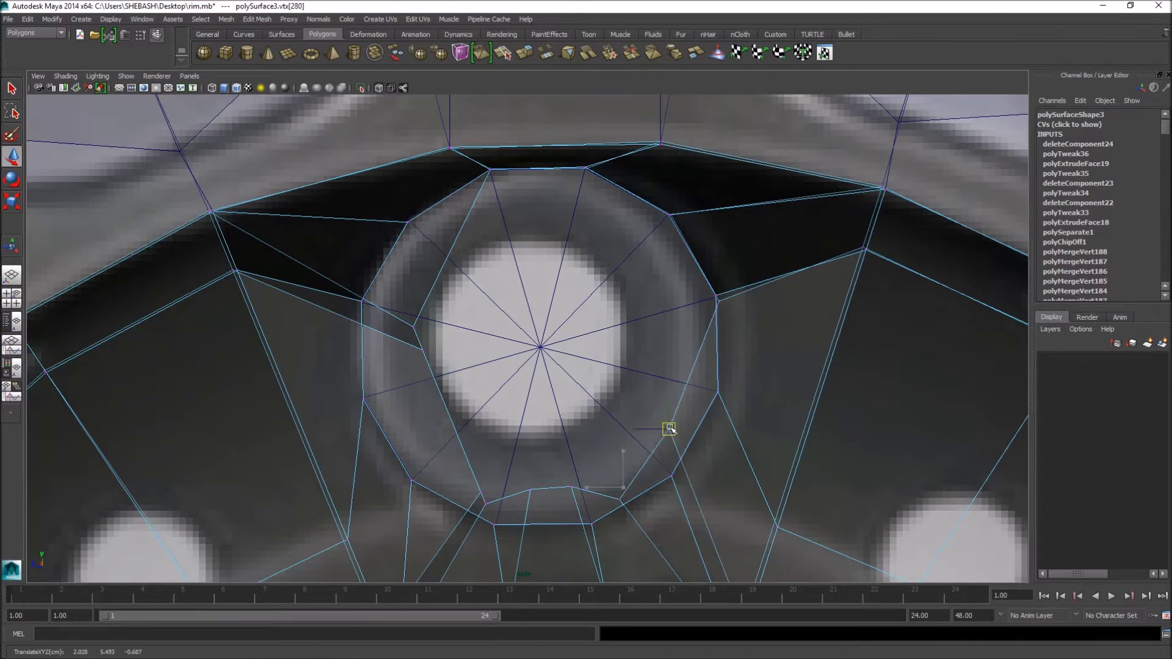
{"action": "left_click", "coordinate": [716, 393]}
{"action": "left_click", "coordinate": [619, 500]}
{"action": "left_click_drag", "start_coordinate": [620, 501], "coordinate": [675, 477]}
{"action": "left_click", "coordinate": [571, 486]}
{"action": "left_click_drag", "start_coordinate": [570, 486], "coordinate": [591, 522]}
- Move the opening's bottom and lower-left vertices onto the matching corners of the round bolt hole
{"action": "middle_click_drag", "start_coordinate": [585, 494], "coordinate": [574, 346], "text": "alt"}
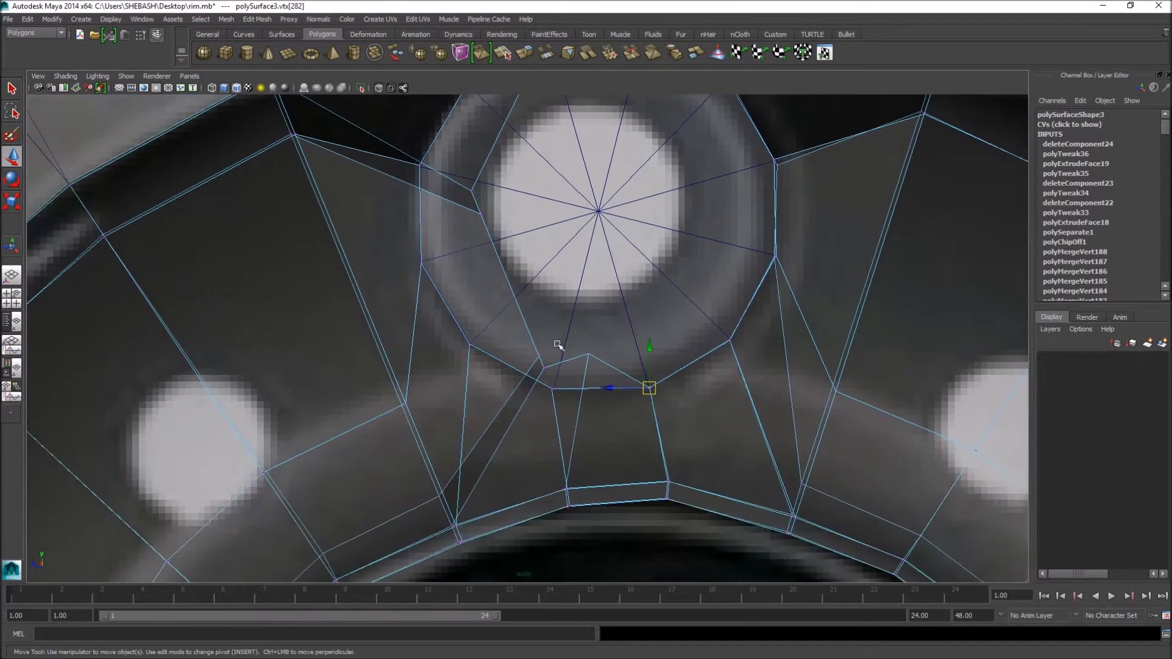
{"action": "left_click_drag", "start_coordinate": [589, 354], "coordinate": [557, 390]}
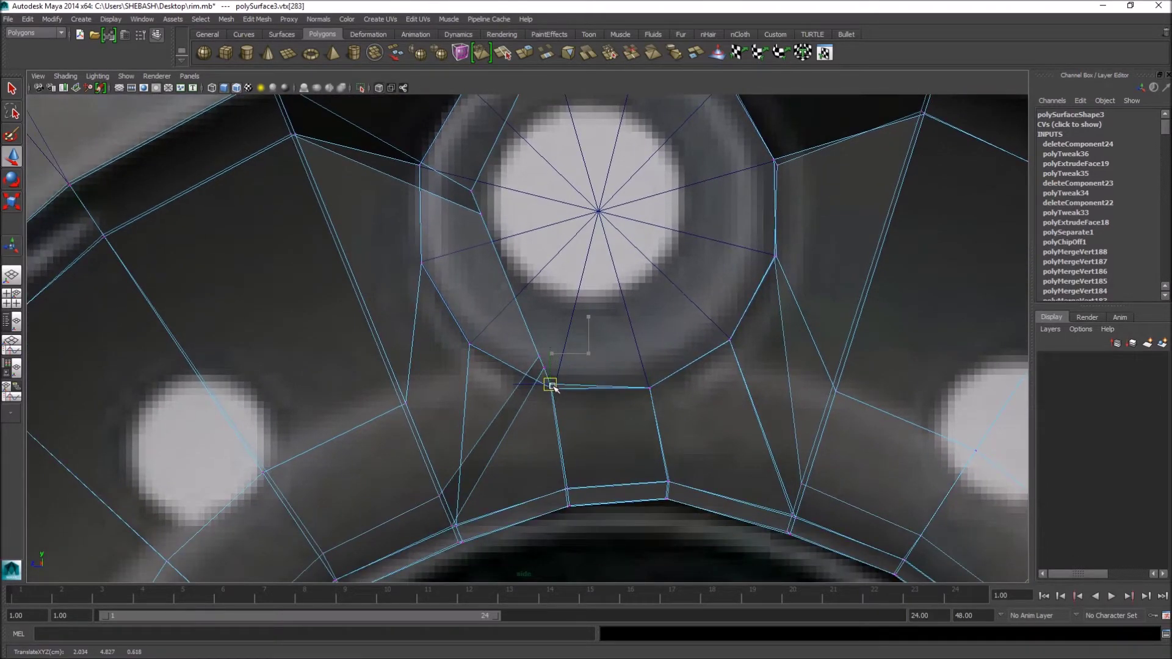
{"action": "left_click_drag", "start_coordinate": [528, 347], "coordinate": [547, 371]}
{"action": "middle_click_drag", "start_coordinate": [553, 371], "coordinate": [463, 330]}
{"action": "left_click_drag", "start_coordinate": [443, 301], "coordinate": [480, 338]}
{"action": "left_click_drag", "start_coordinate": [464, 335], "coordinate": [420, 262]}
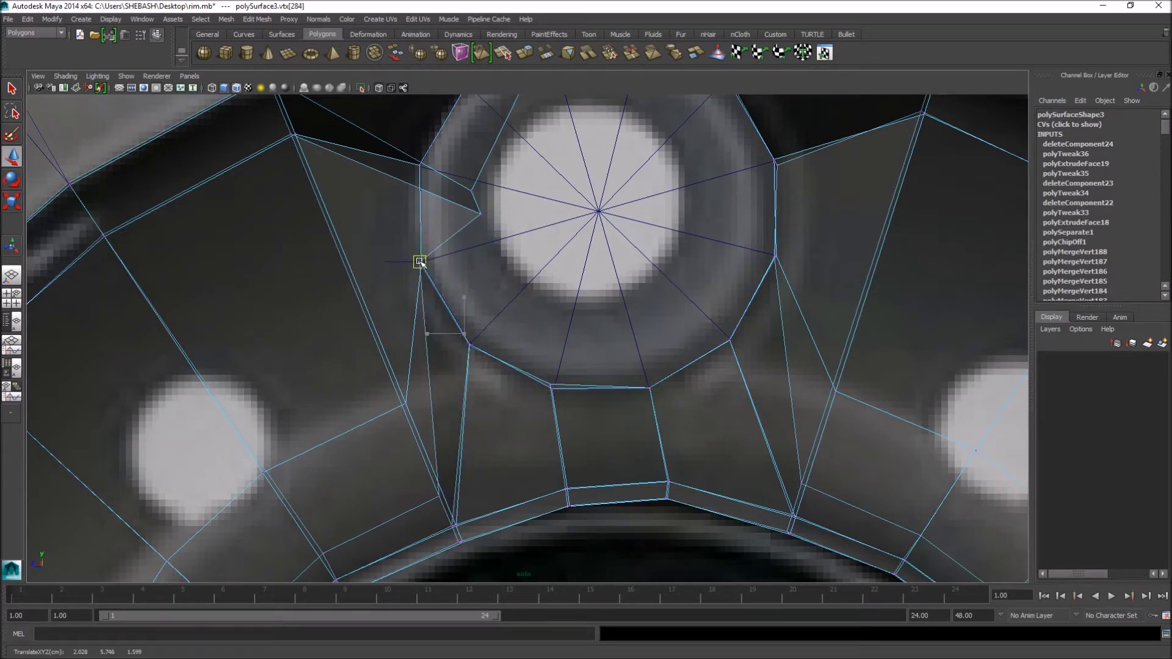
- Move the opening's remaining upper-left vertices onto the matching corners of the round bolt hole
{"action": "middle_click_drag", "start_coordinate": [463, 209], "coordinate": [511, 295], "text": "alt"}
{"action": "scroll", "coordinate": [511, 296], "scroll_direction": "up", "scroll_amount": 3}
{"action": "left_click_drag", "start_coordinate": [552, 311], "coordinate": [525, 123]}
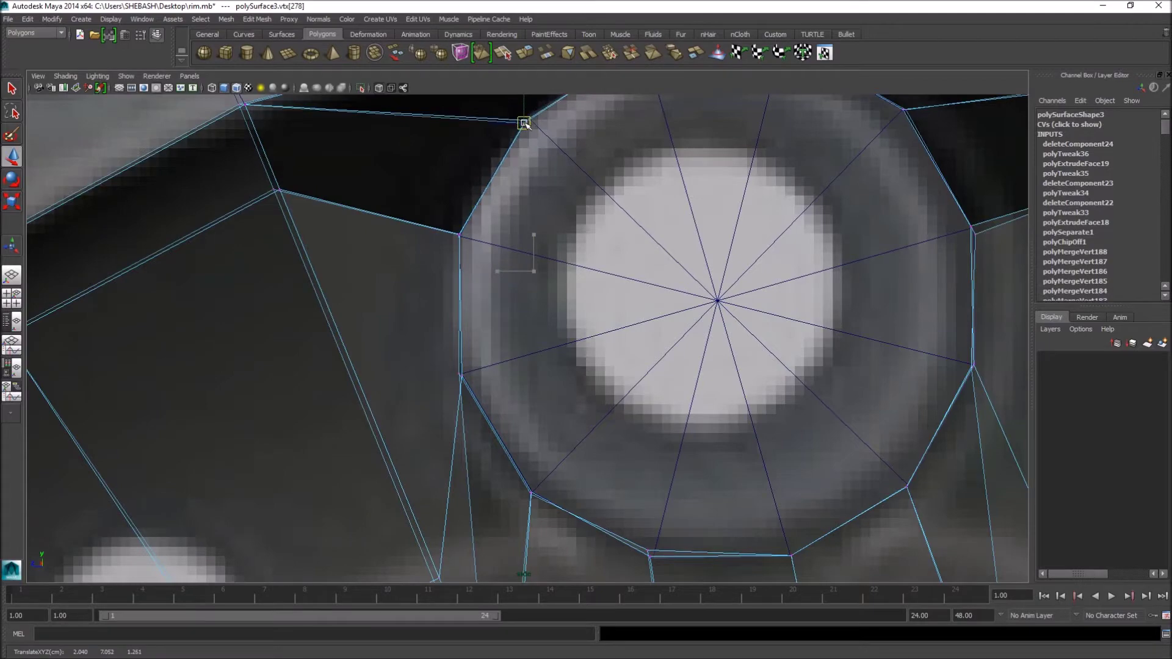
{"action": "scroll", "coordinate": [735, 293], "scroll_direction": "down", "scroll_amount": 5}
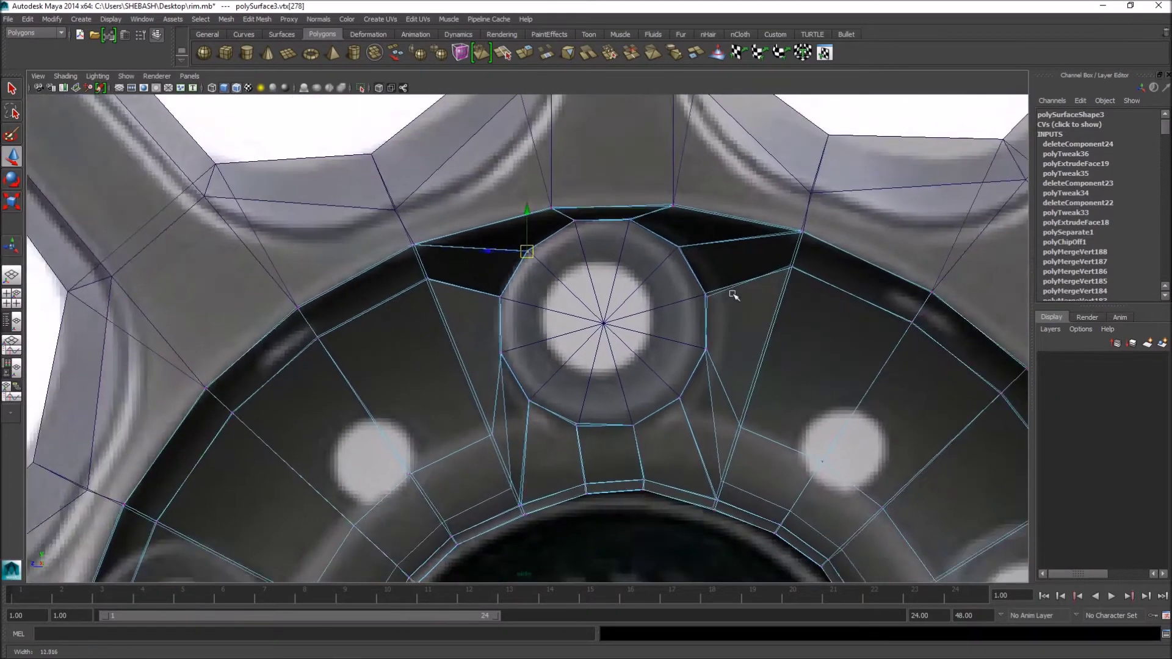
- Bridge one pair of facing edges between the new opening and the round bolt hole to start the tunnel wall
{"action": "key", "text": "space"}
{"action": "key", "text": "space"}
{"action": "left_click_drag", "start_coordinate": [761, 238], "coordinate": [651, 347], "text": "alt"}
{"action": "scroll", "coordinate": [480, 280], "scroll_direction": "up", "scroll_amount": 2}
{"action": "key", "text": "q"}
{"action": "key", "text": "F8"}
{"action": "left_click_drag", "start_coordinate": [582, 317], "coordinate": [471, 374], "text": "alt"}
{"action": "right_click", "coordinate": [392, 359]}
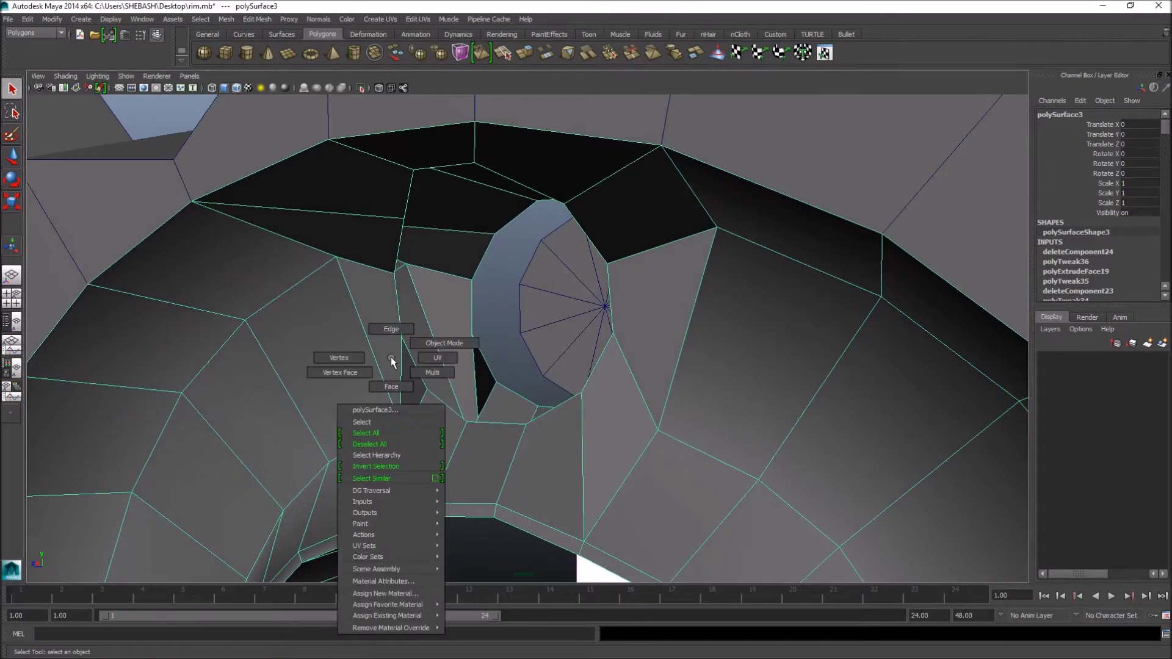
{"action": "left_click", "coordinate": [391, 329]}
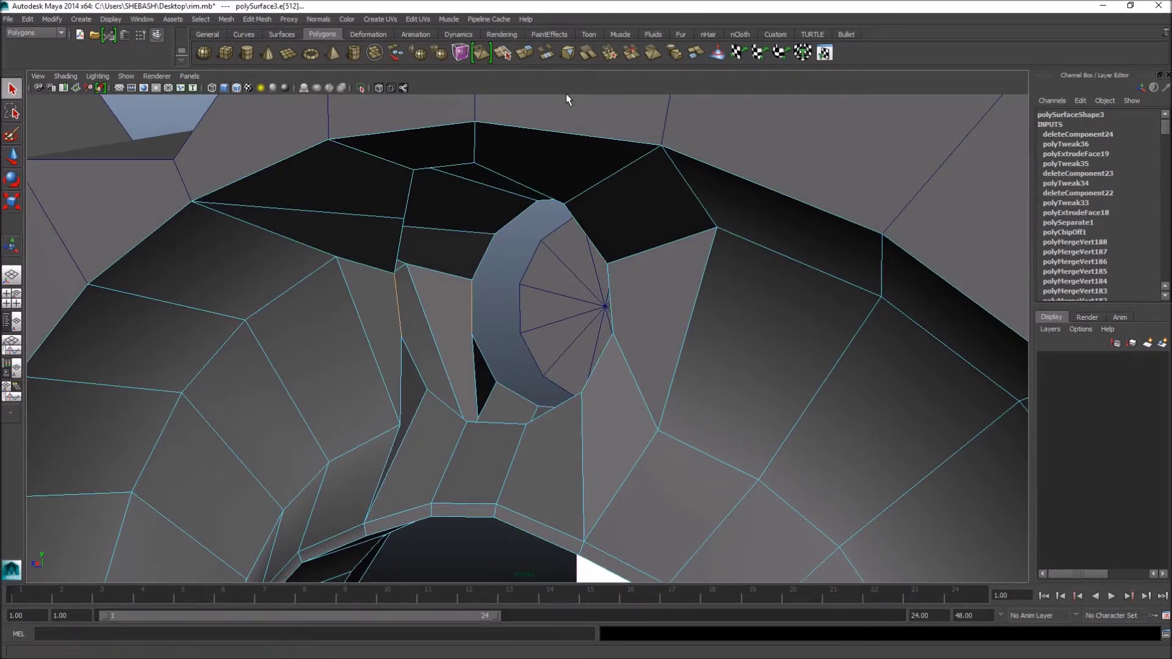
{"action": "left_click", "coordinate": [546, 53]}
- Bridge the remaining border edges between the new opening and the round bolt hole to complete the tunnel wall
{"action": "left_click_drag", "start_coordinate": [498, 370], "coordinate": [493, 316], "text": "alt"}
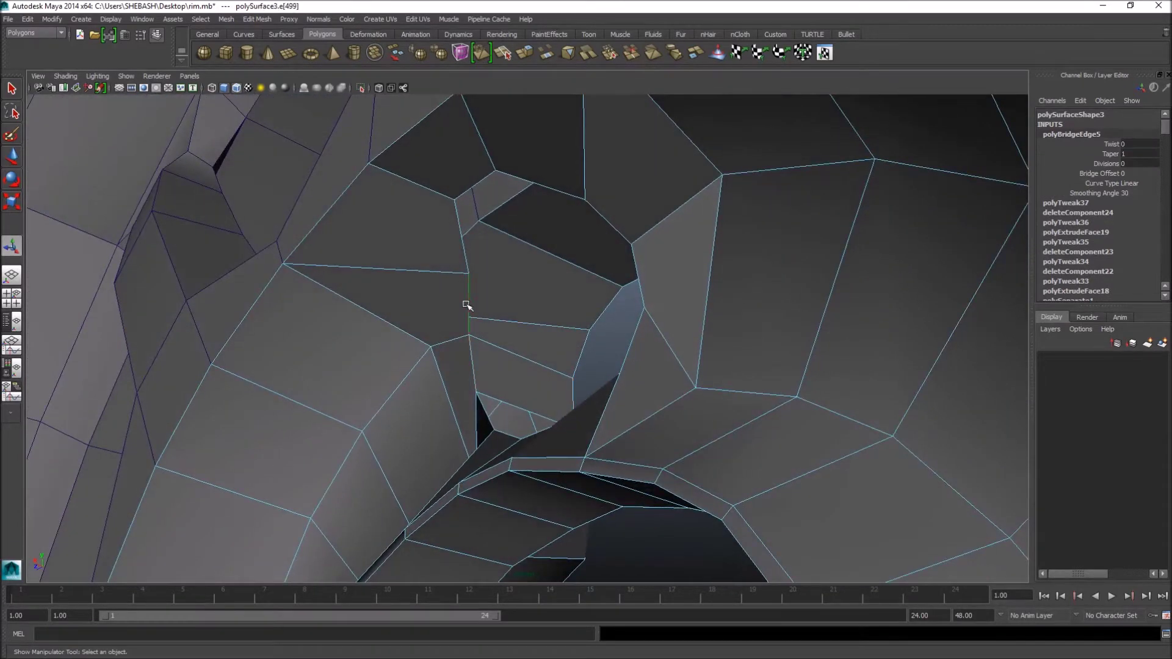
{"action": "left_click", "coordinate": [468, 305]}
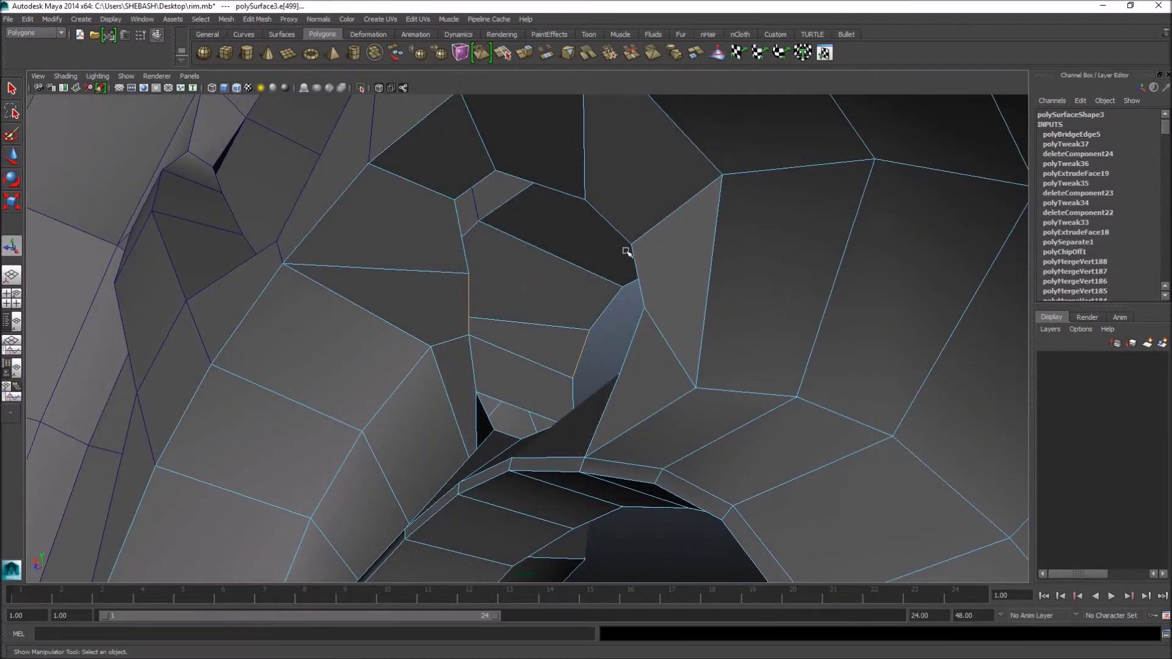
{"action": "left_click_drag", "start_coordinate": [572, 416], "coordinate": [595, 401], "text": "alt"}
{"action": "left_click", "coordinate": [576, 312]}
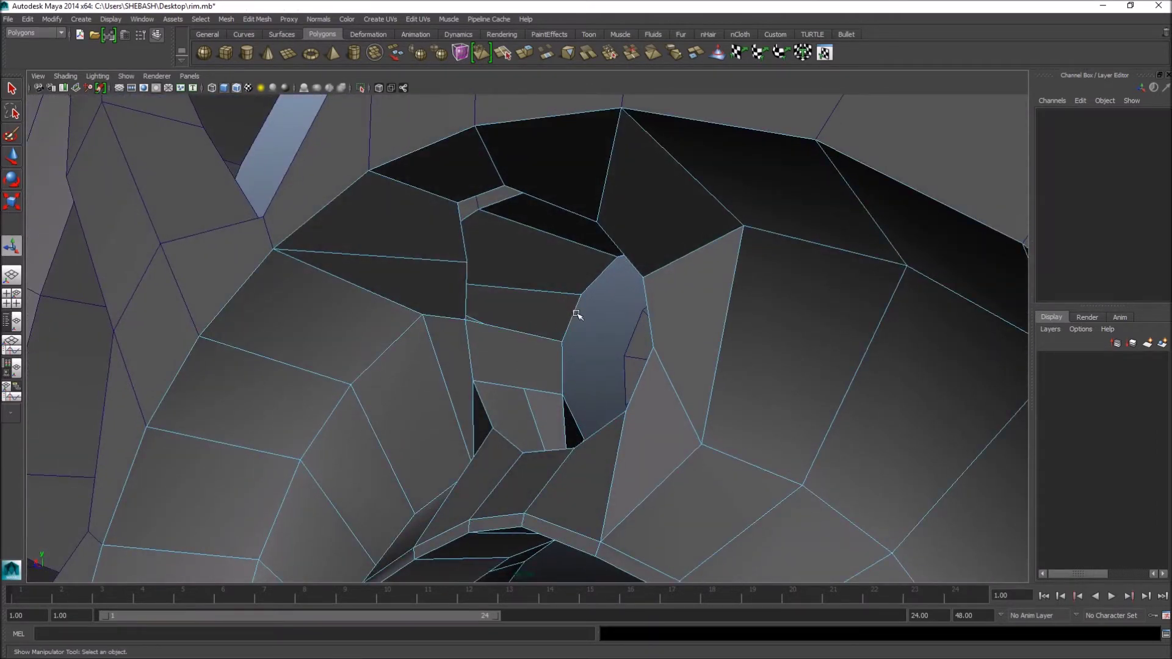
{"action": "mouse_move", "coordinate": [577, 386]}
{"action": "left_mouse_down", "text": "alt"}
{"action": "mouse_move", "coordinate": [555, 387]}
{"action": "mouse_move", "coordinate": [580, 383]}
{"action": "left_mouse_up", "text": "alt"}
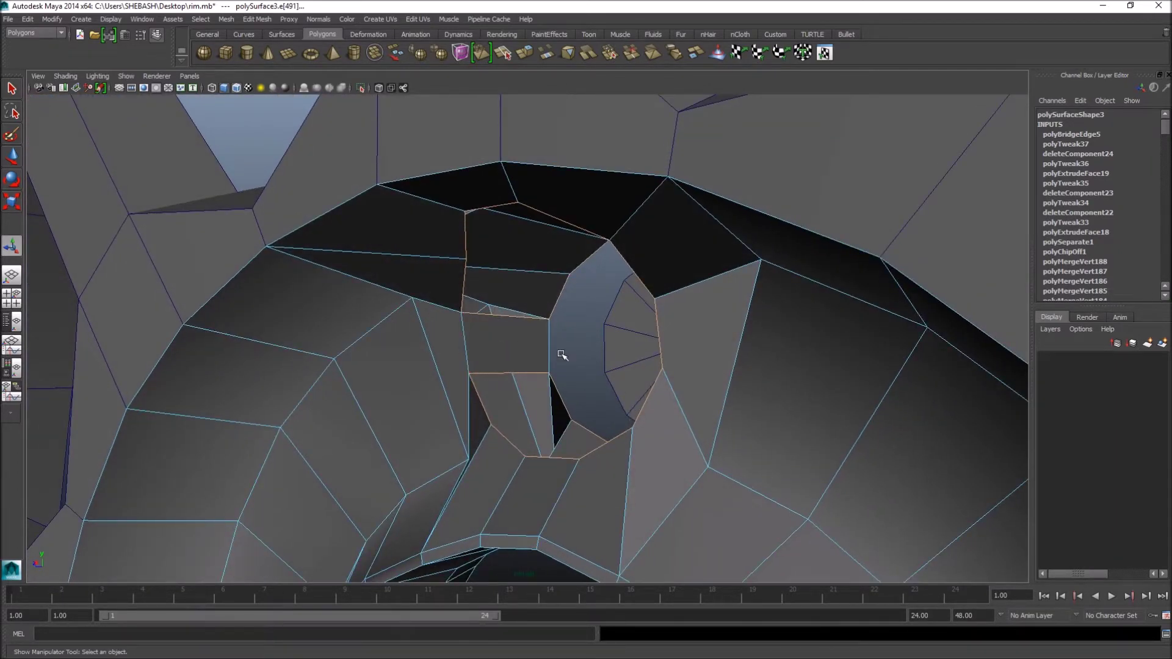
{"action": "left_click_drag", "start_coordinate": [578, 376], "coordinate": [483, 335], "text": "alt"}
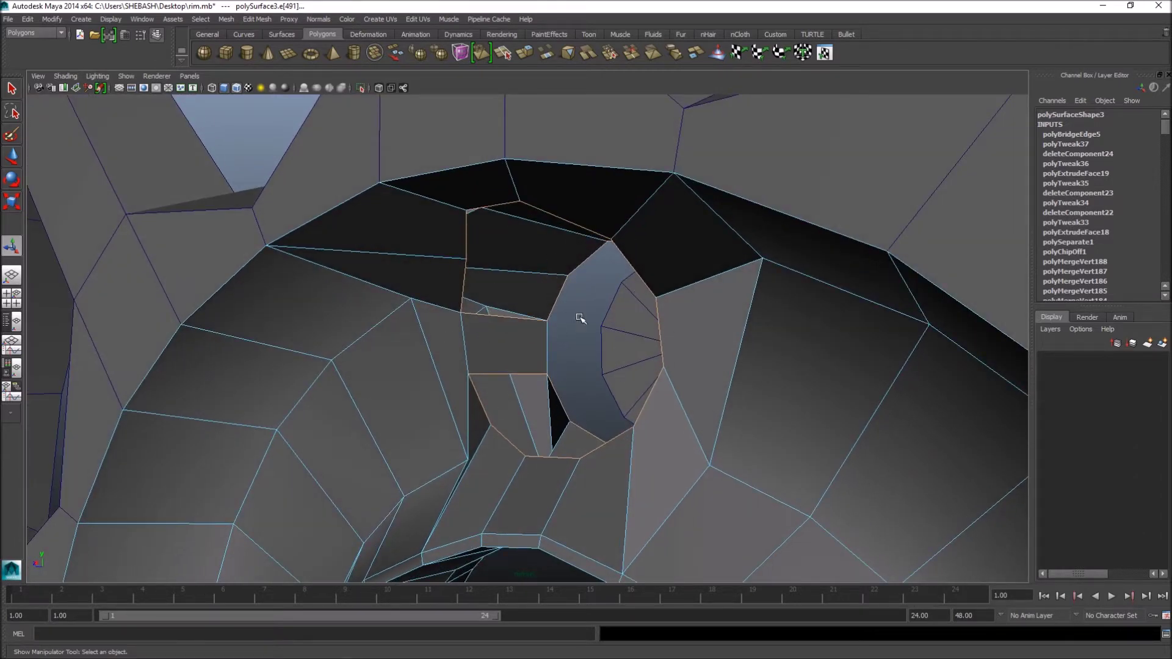
{"action": "left_click_drag", "start_coordinate": [650, 288], "coordinate": [514, 345], "text": "alt"}
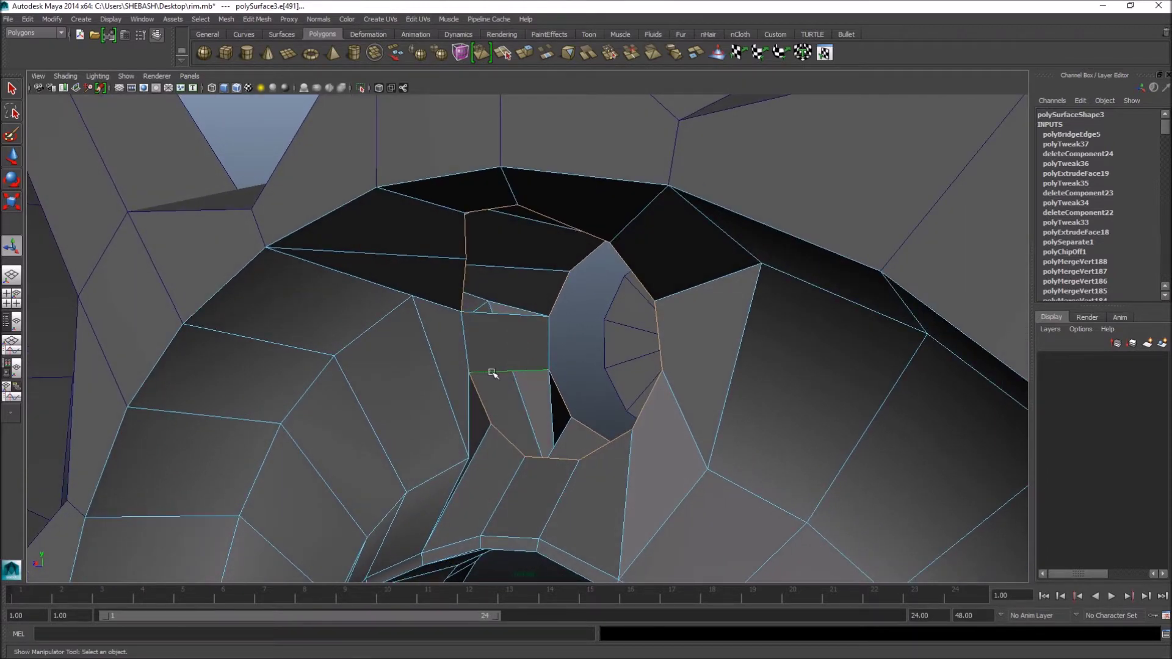
{"action": "left_click_drag", "start_coordinate": [598, 364], "coordinate": [509, 312], "text": "alt"}
{"action": "left_click_drag", "start_coordinate": [622, 279], "coordinate": [650, 302], "text": "alt"}
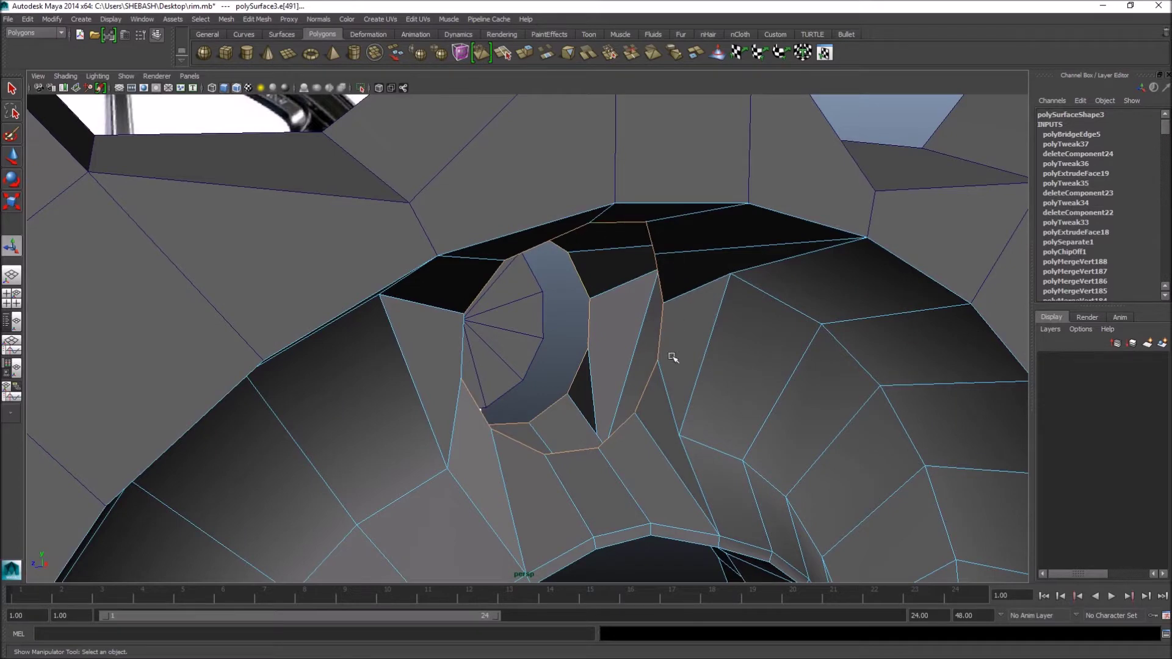
{"action": "left_click_drag", "start_coordinate": [648, 389], "coordinate": [481, 310], "text": "alt"}
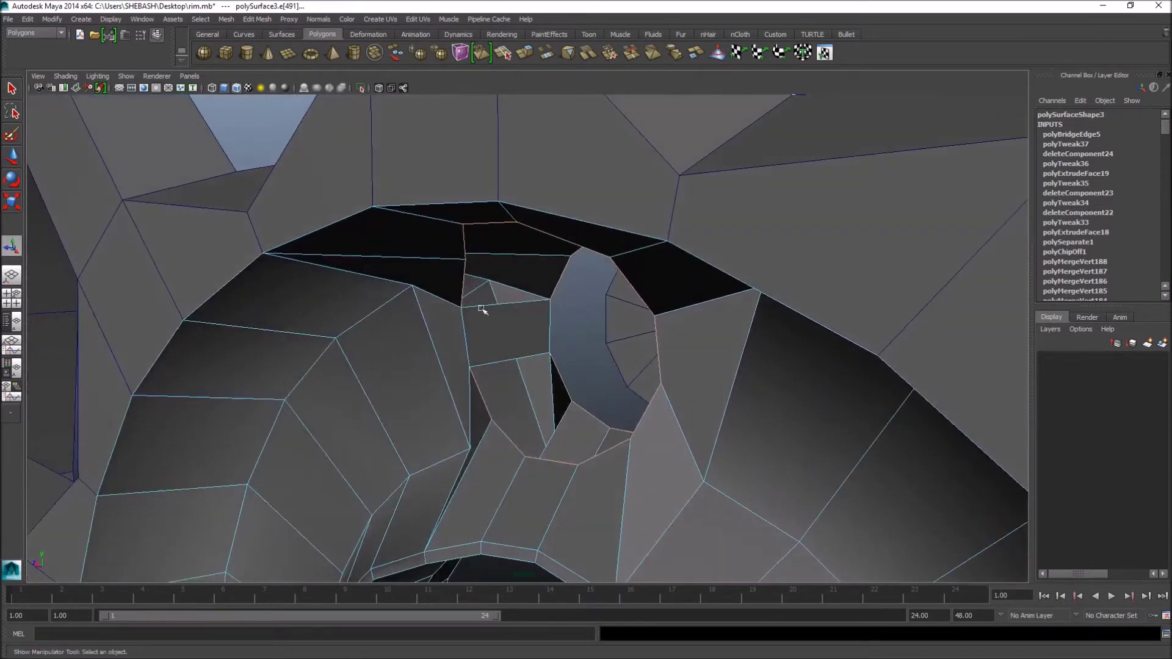
{"action": "left_click", "coordinate": [545, 59]}
- Return to object mode and preview the hub ring smoothed to check the bridged bolt hole
{"action": "left_click_drag", "start_coordinate": [552, 308], "coordinate": [602, 262], "text": "alt"}
{"action": "key", "text": "F8"}
{"action": "key", "text": "3"}
{"action": "right_click_drag", "start_coordinate": [597, 269], "coordinate": [682, 351], "text": "alt"}
{"action": "left_click_drag", "start_coordinate": [681, 351], "coordinate": [771, 365], "text": "alt"}
{"action": "key", "text": "1"}
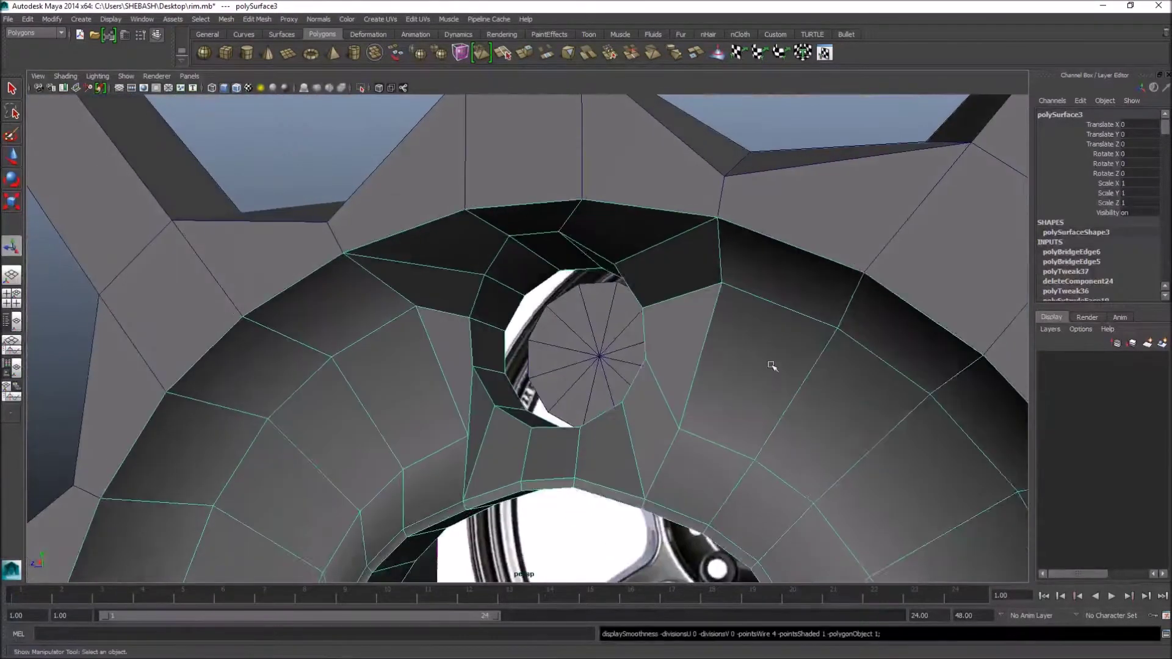
- Insert supporting edge loops near both ends of the bolt hole's tunnel wall
{"action": "right_click_drag", "start_coordinate": [772, 366], "coordinate": [548, 381], "text": "alt"}
{"action": "left_click", "coordinate": [243, 363]}
{"action": "left_click_drag", "start_coordinate": [694, 426], "coordinate": [523, 353], "text": "alt"}
{"action": "left_click", "coordinate": [427, 353]}
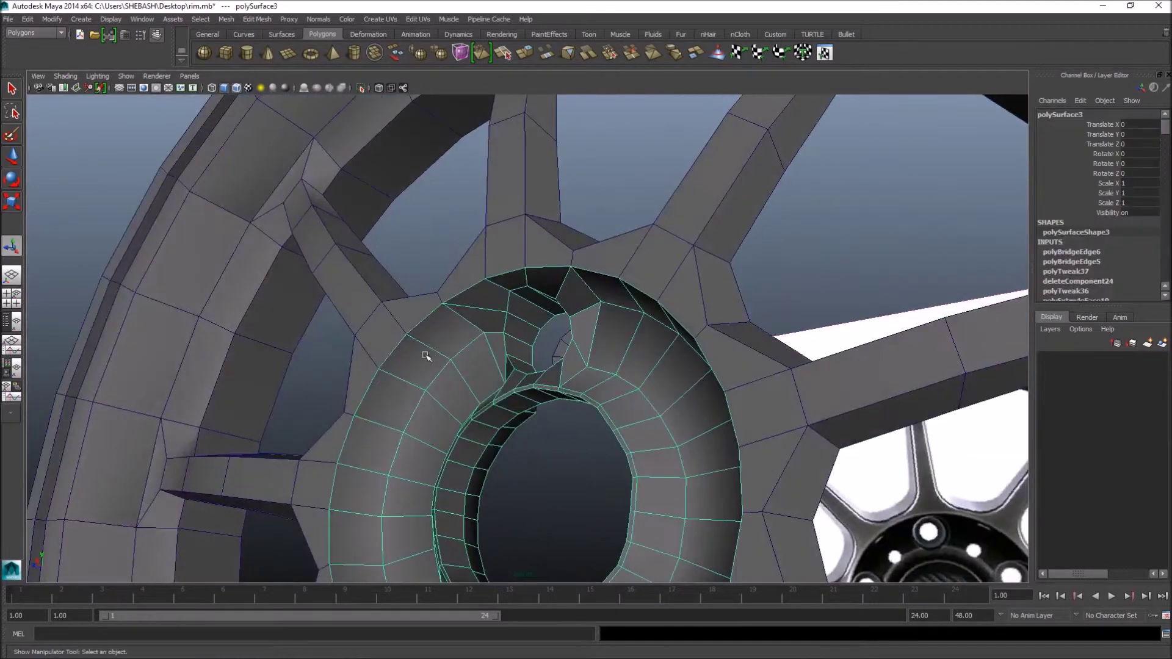
{"action": "right_click_drag", "start_coordinate": [426, 353], "coordinate": [516, 391], "text": "alt"}
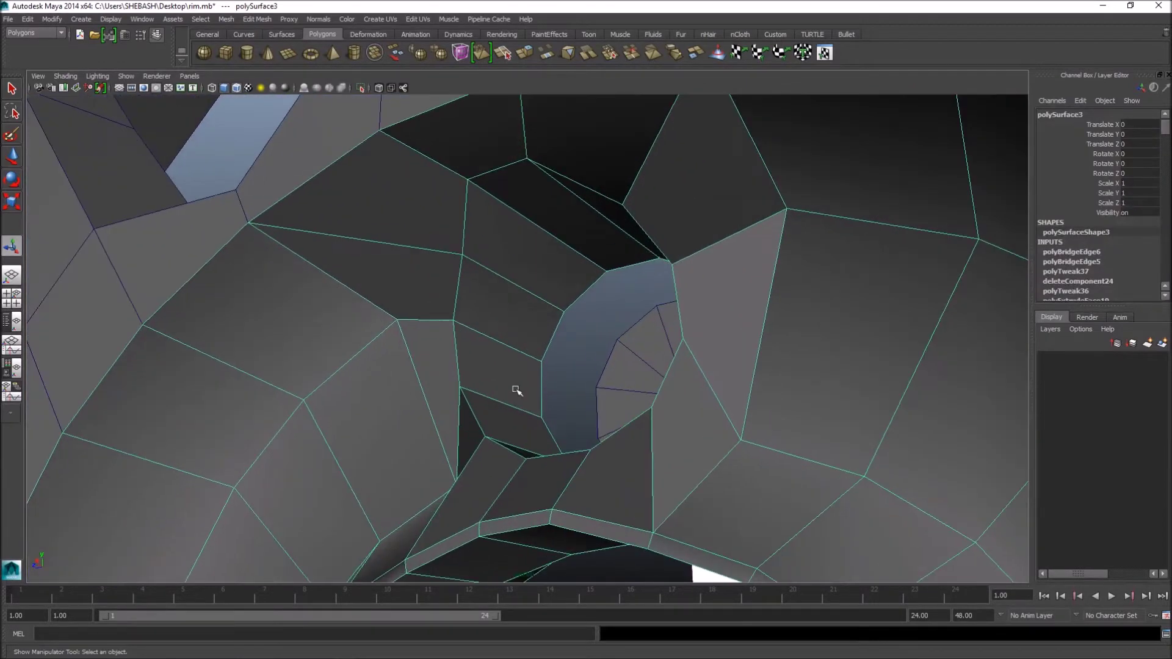
{"action": "right_click", "coordinate": [516, 316], "text": "shift"}
{"action": "right_click_drag", "start_coordinate": [464, 327], "coordinate": [456, 329], "text": "shift"}
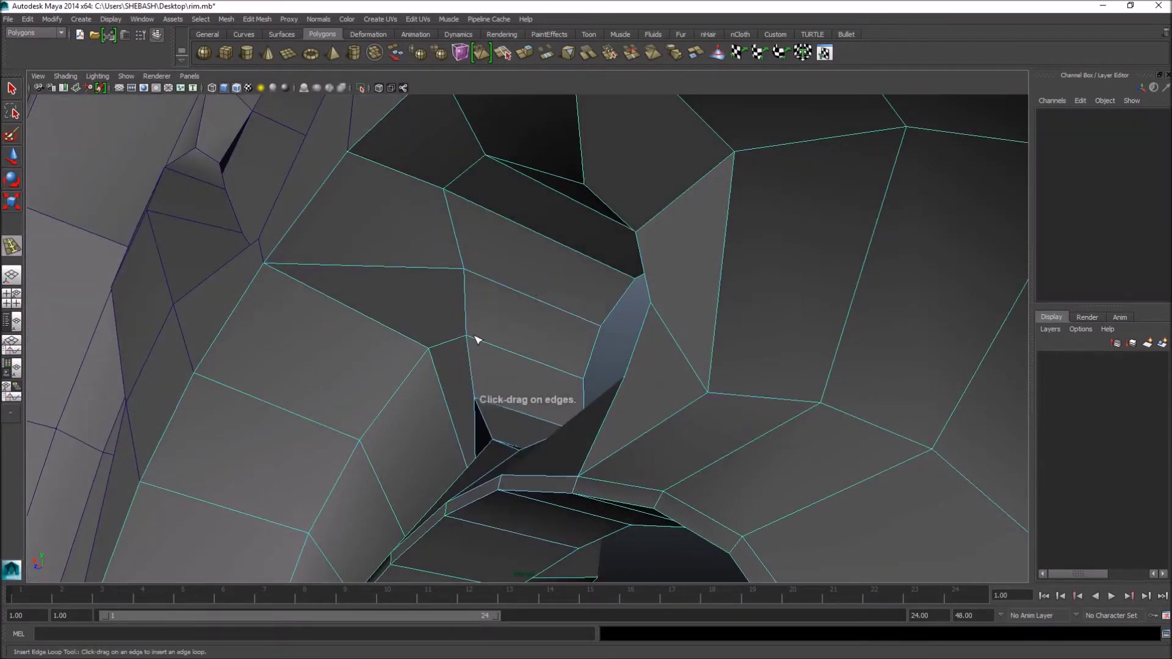
{"action": "left_click", "coordinate": [477, 339]}
{"action": "left_click_drag", "start_coordinate": [472, 336], "coordinate": [470, 337]}
{"action": "left_click_drag", "start_coordinate": [471, 337], "coordinate": [561, 351], "text": "alt"}
- Preview the hub ring smoothed and inspect the bolt hole and its tunnel wall from several angles
{"action": "key", "text": "3"}
{"action": "key", "text": "q"}
{"action": "right_click_drag", "start_coordinate": [510, 261], "coordinate": [563, 245]}
{"action": "left_click", "coordinate": [730, 248]}
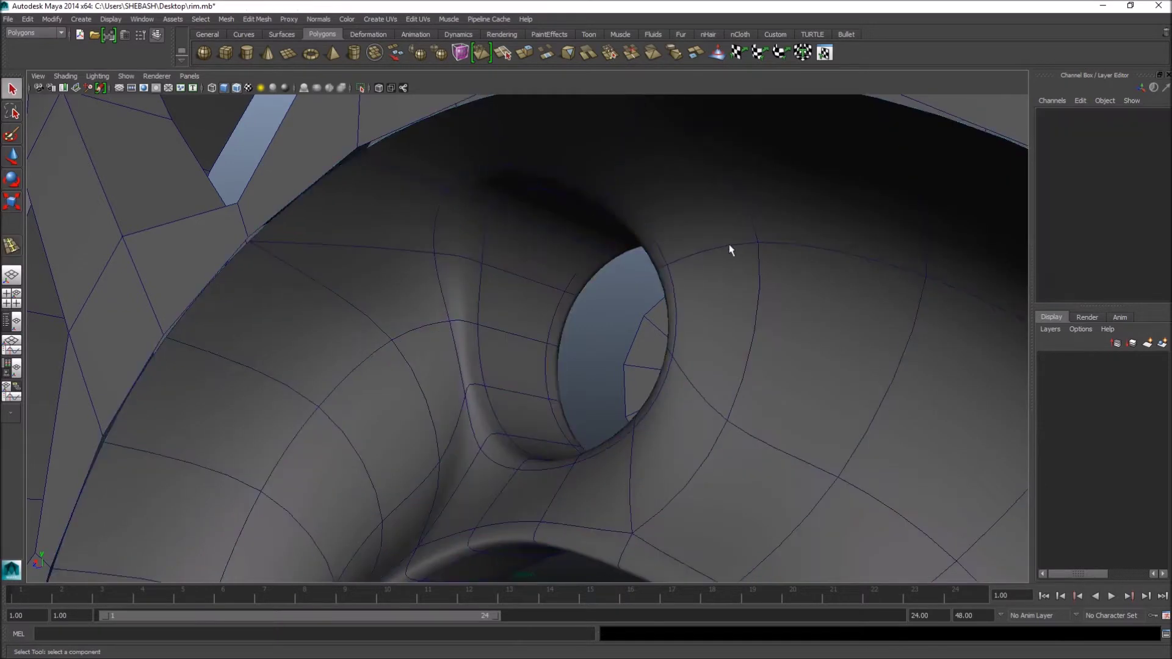
{"action": "left_click_drag", "start_coordinate": [729, 248], "coordinate": [531, 272], "text": "alt"}
{"action": "left_click_drag", "start_coordinate": [495, 360], "coordinate": [672, 391], "text": "alt"}
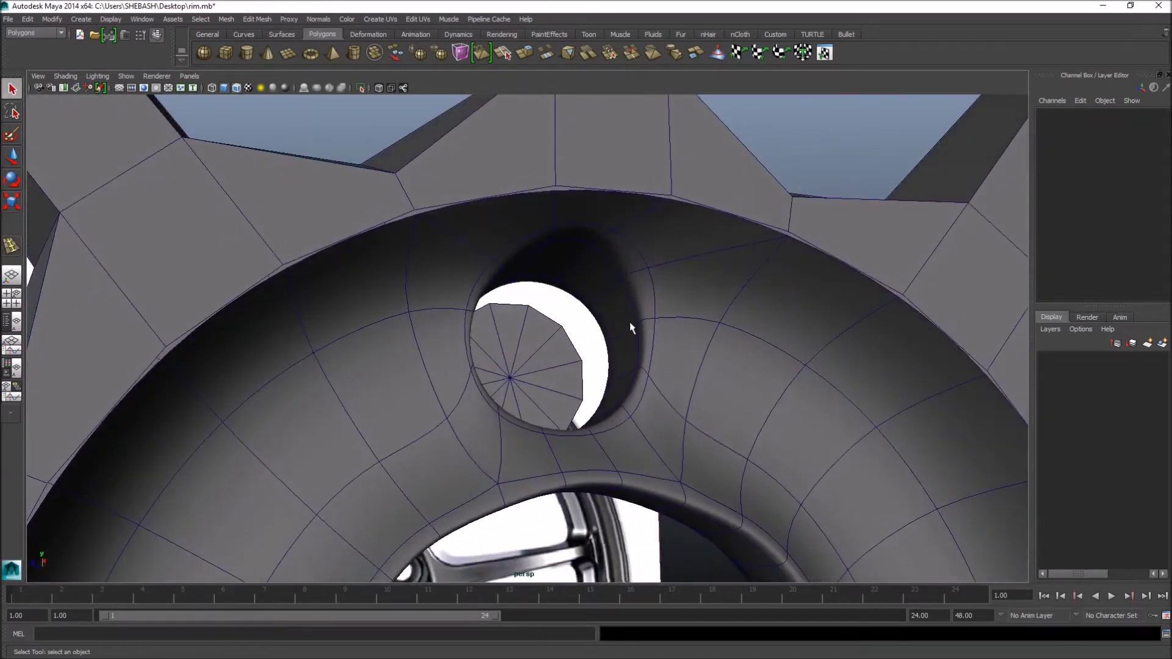
{"action": "left_click_drag", "start_coordinate": [668, 345], "coordinate": [726, 339], "text": "alt"}
{"action": "left_click_drag", "start_coordinate": [633, 353], "coordinate": [531, 398], "text": "alt"}
{"action": "mouse_move", "coordinate": [531, 398]}
{"action": "right_mouse_down", "text": "alt"}
{"action": "mouse_move", "coordinate": [626, 408]}
{"action": "mouse_move", "coordinate": [549, 411]}
{"action": "right_mouse_up", "text": "alt"}
{"action": "left_click_drag", "start_coordinate": [550, 411], "coordinate": [629, 372], "text": "alt"}
{"action": "left_click", "coordinate": [629, 372]}
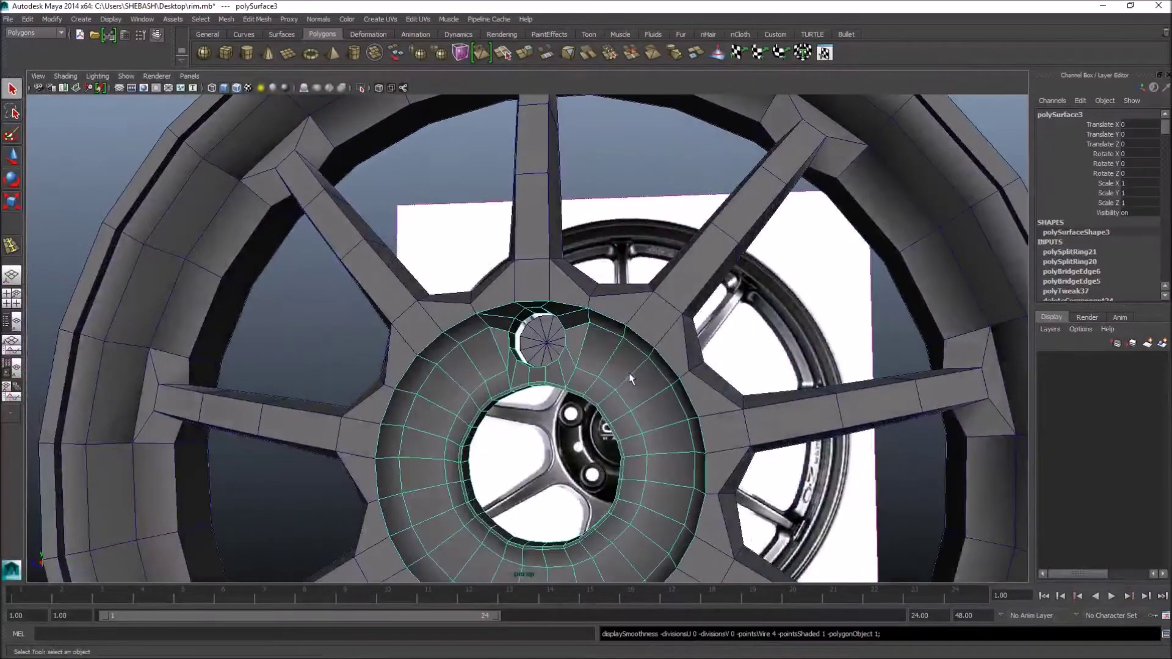
- In the side view, move the guide cylinder onto the reference's upper-right bolt hole, at about Translate Y 2.201 and Z -5.51
{"action": "scroll", "coordinate": [628, 373], "scroll_direction": "up", "scroll_amount": 3}
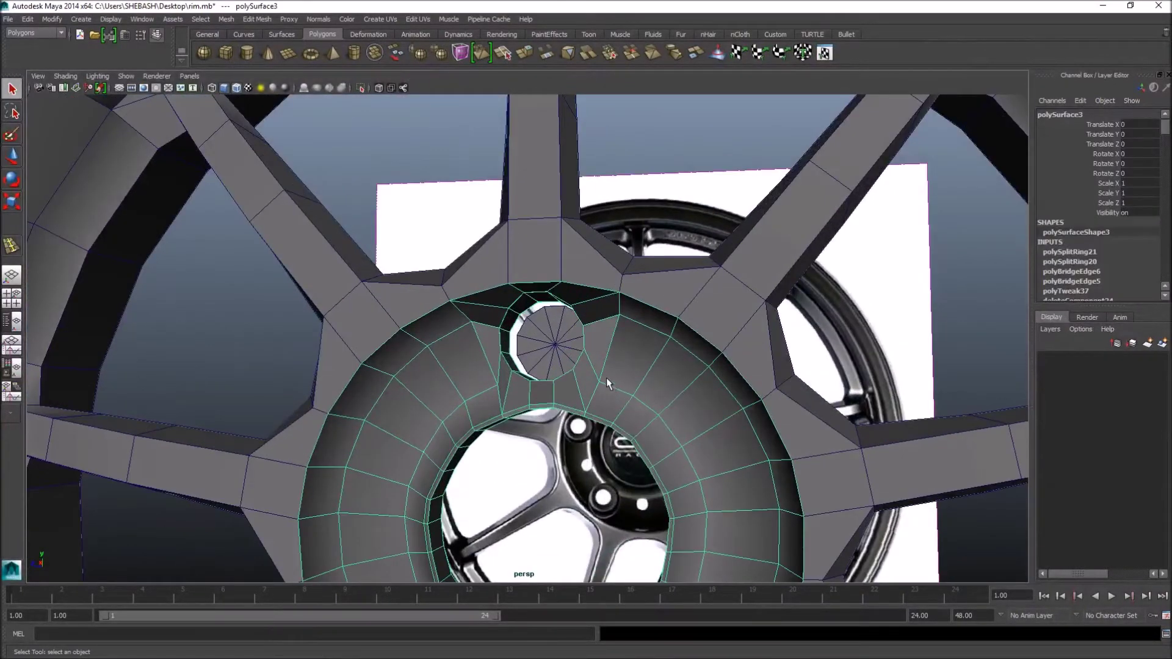
{"action": "middle_click_drag", "start_coordinate": [624, 421], "coordinate": [624, 307], "text": "alt"}
{"action": "key", "text": "space"}
{"action": "key", "text": "space"}
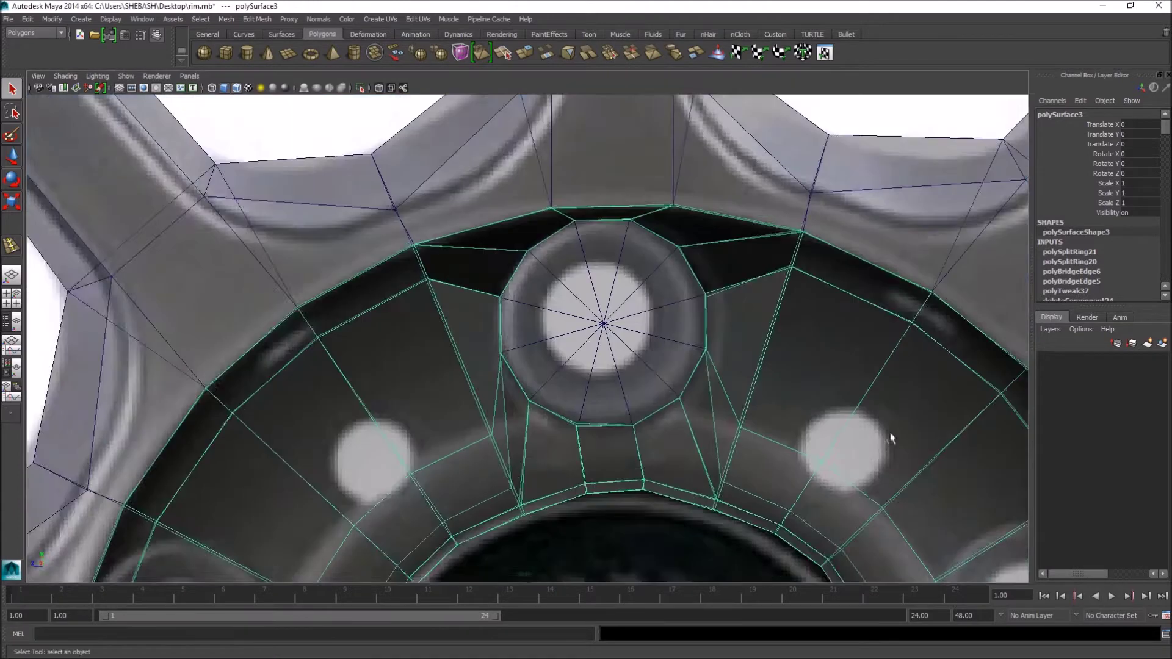
{"action": "right_click_drag", "start_coordinate": [889, 435], "coordinate": [666, 427], "text": "alt"}
{"action": "middle_click_drag", "start_coordinate": [707, 414], "coordinate": [671, 297], "text": "alt"}
{"action": "middle_click_drag", "start_coordinate": [589, 279], "coordinate": [590, 311], "text": "alt"}
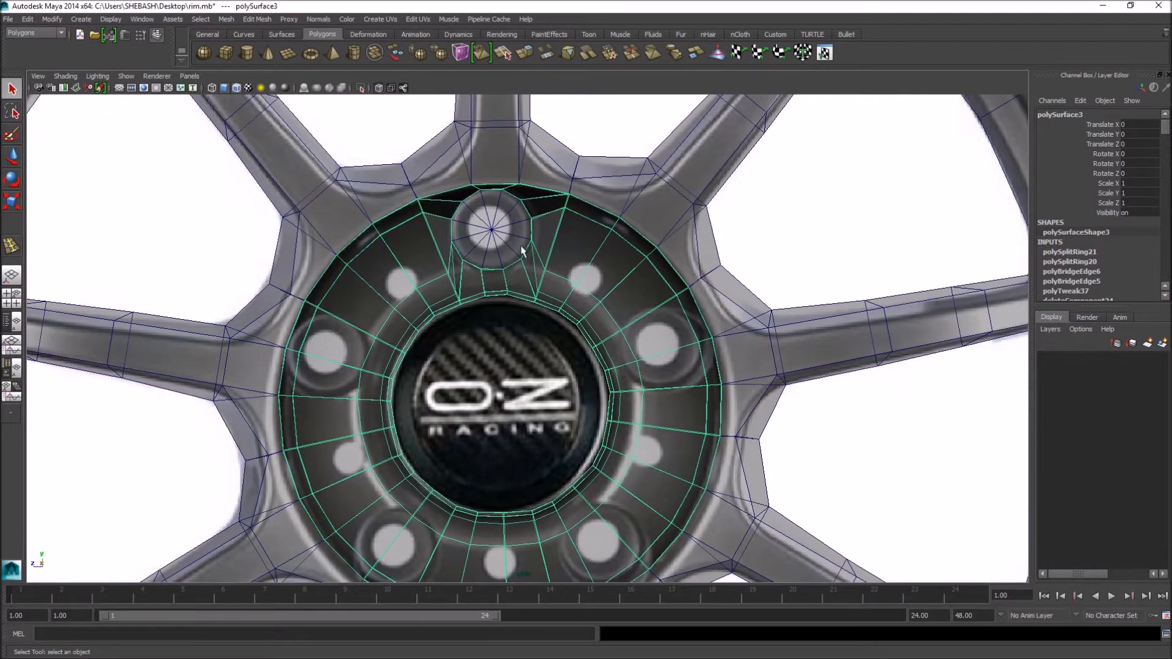
{"action": "right_click_drag", "start_coordinate": [668, 416], "coordinate": [597, 538], "text": "alt"}
{"action": "middle_click_drag", "start_coordinate": [597, 538], "coordinate": [434, 331], "text": "alt"}
{"action": "right_click_drag", "start_coordinate": [563, 181], "coordinate": [607, 287], "text": "alt"}
{"action": "left_click", "coordinate": [532, 269]}
{"action": "mouse_move", "coordinate": [532, 270]}
{"action": "right_mouse_down", "text": "alt"}
{"action": "mouse_move", "coordinate": [560, 335]}
{"action": "mouse_move", "coordinate": [602, 382]}
{"action": "mouse_move", "coordinate": [530, 256]}
{"action": "right_mouse_up", "text": "alt"}
{"action": "key", "text": "w"}
{"action": "left_click_drag", "start_coordinate": [444, 190], "coordinate": [776, 416]}
- Fine-tune the guide cylinder over the upper-right bolt hole to about Translate Z -5.554
{"action": "middle_click_drag", "start_coordinate": [884, 521], "coordinate": [810, 324], "text": "alt"}
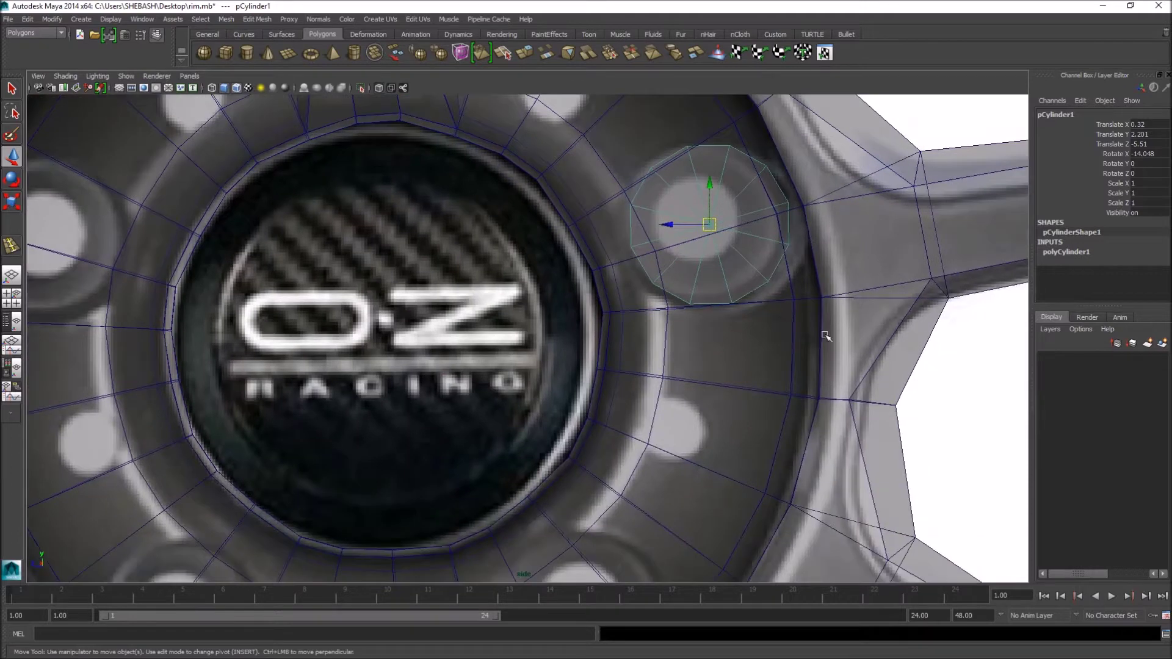
{"action": "right_click_drag", "start_coordinate": [811, 325], "coordinate": [644, 308], "text": "alt"}
{"action": "middle_click_drag", "start_coordinate": [662, 366], "coordinate": [654, 277], "text": "alt"}
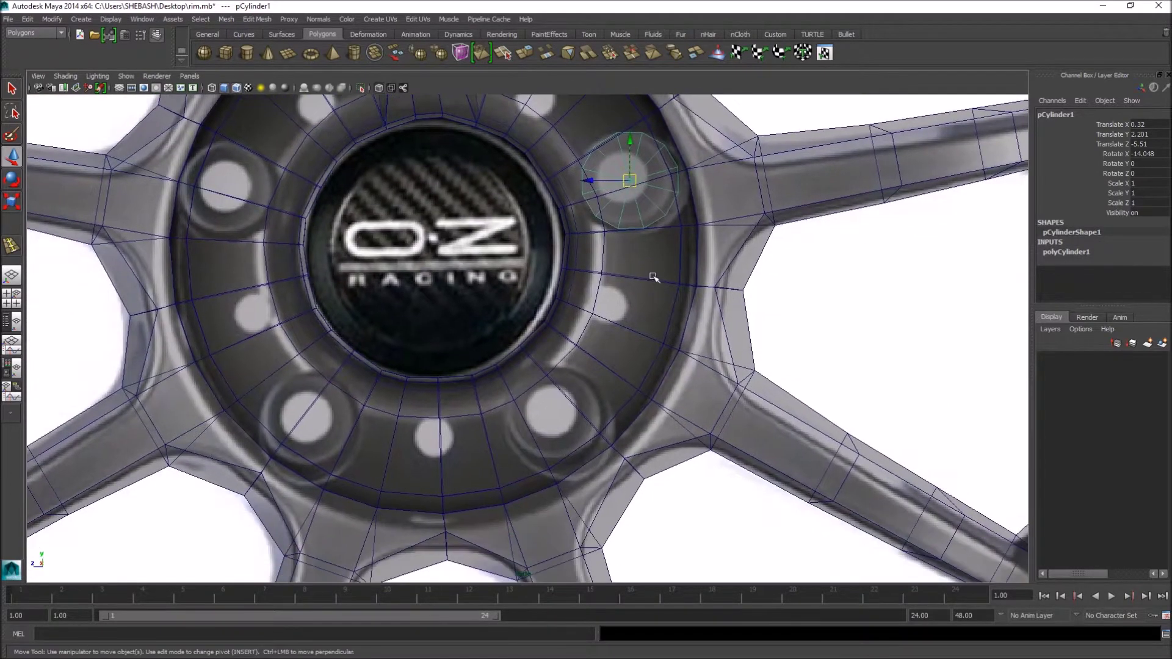
{"action": "middle_click_drag", "start_coordinate": [621, 181], "coordinate": [602, 324], "text": "alt"}
{"action": "right_click_drag", "start_coordinate": [363, 314], "coordinate": [952, 360], "text": "alt"}
{"action": "middle_click_drag", "start_coordinate": [749, 320], "coordinate": [571, 334], "text": "alt"}
{"action": "left_click_drag", "start_coordinate": [590, 331], "coordinate": [594, 331]}
{"action": "key", "text": "q"}
- Compare the hub ring's face layout and the guide cylinder with the bolt holes in the reference image
{"action": "left_click", "coordinate": [559, 290]}
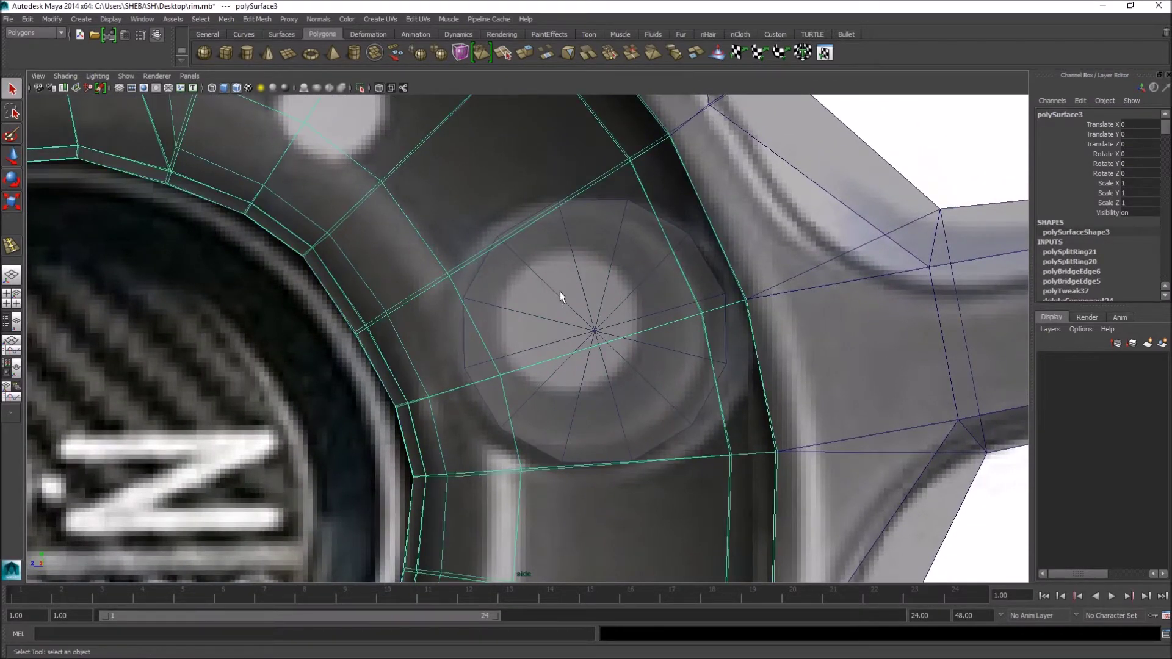
{"action": "middle_click_drag", "start_coordinate": [571, 251], "coordinate": [613, 300], "text": "alt"}
{"action": "right_click_drag", "start_coordinate": [840, 299], "coordinate": [486, 306], "text": "alt"}
{"action": "right_click_drag", "start_coordinate": [372, 311], "coordinate": [561, 339], "text": "alt"}
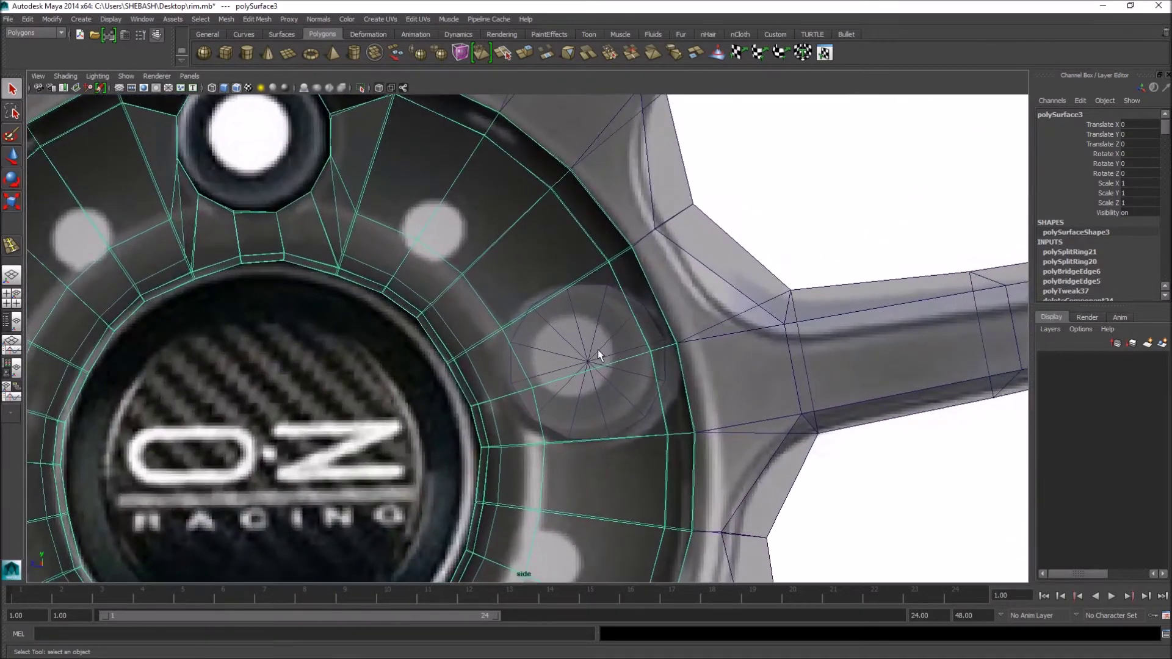
{"action": "right_click_drag", "start_coordinate": [667, 353], "coordinate": [543, 397], "text": "alt"}
{"action": "middle_click_drag", "start_coordinate": [551, 401], "coordinate": [728, 221], "text": "alt"}
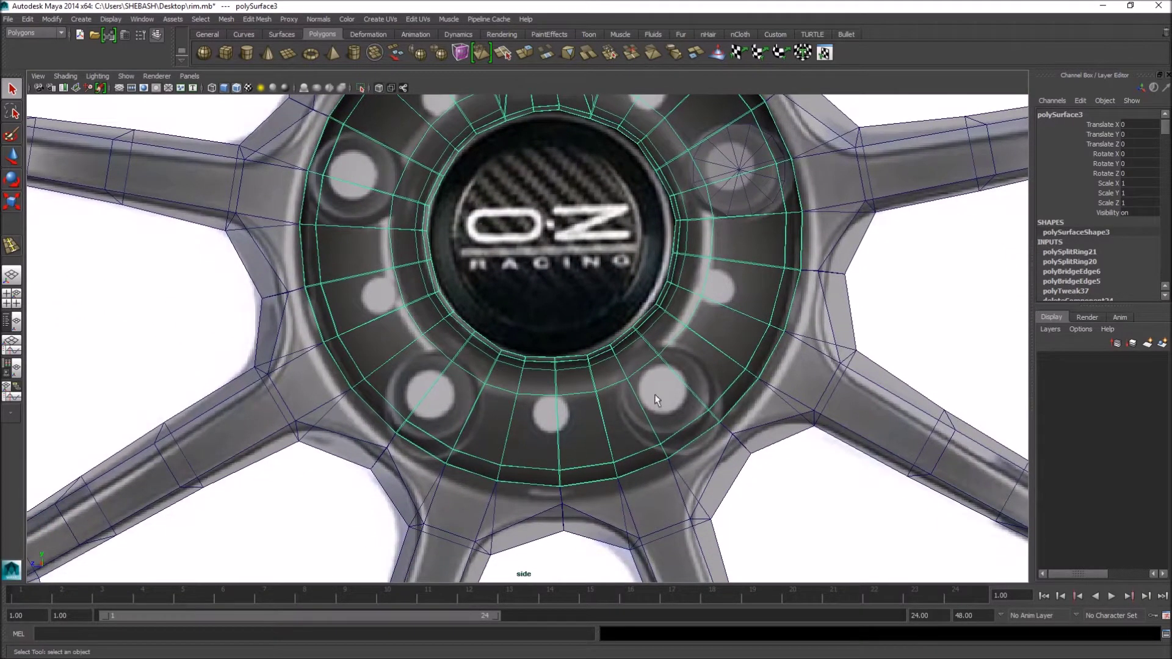
{"action": "key", "text": "w"}
{"action": "key", "text": "q"}
{"action": "middle_click_drag", "start_coordinate": [357, 205], "coordinate": [348, 314], "text": "alt"}
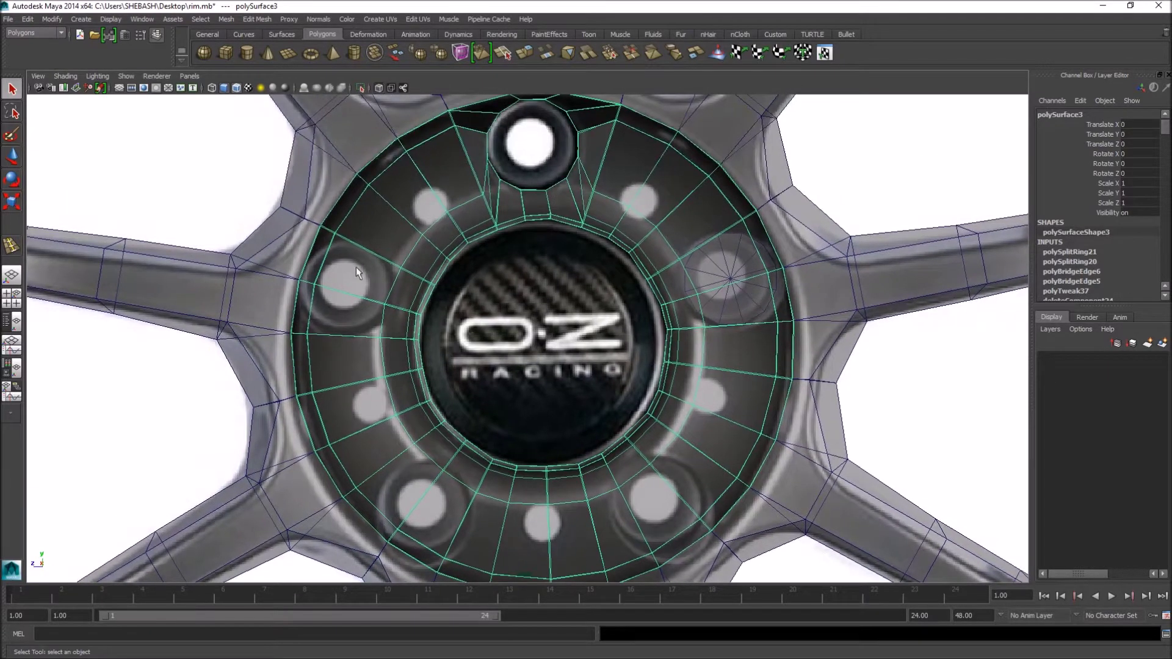
{"action": "middle_click_drag", "start_coordinate": [722, 284], "coordinate": [421, 362], "text": "alt"}
{"action": "scroll", "coordinate": [540, 348], "scroll_direction": "up", "scroll_amount": 5}
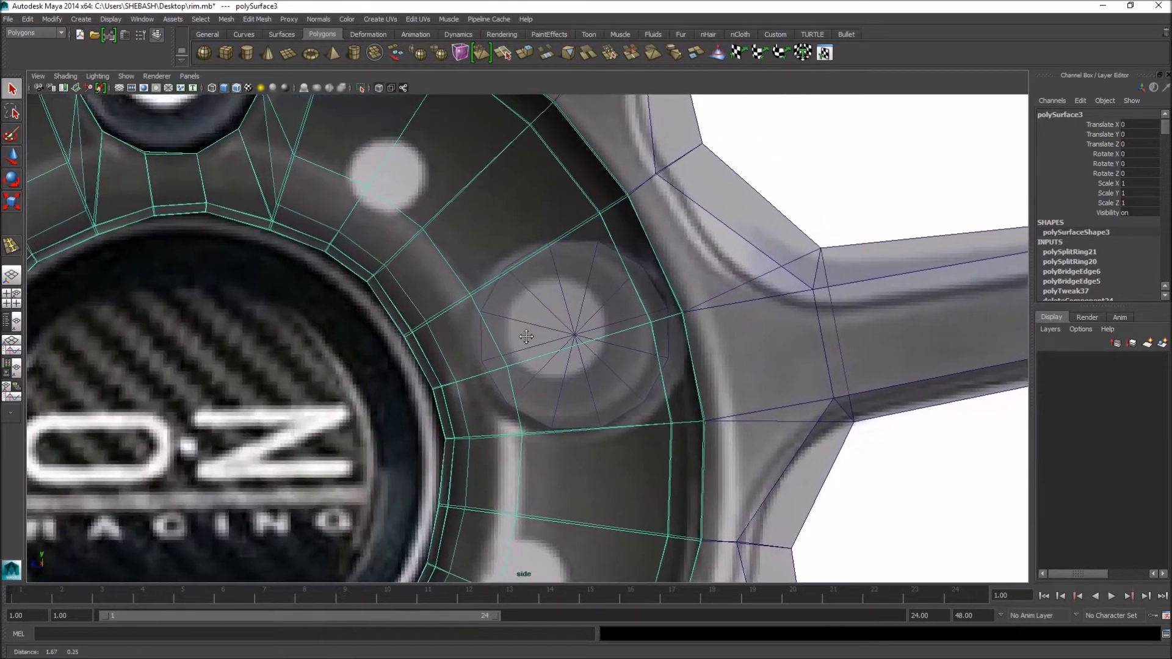
{"action": "left_click", "coordinate": [548, 309]}
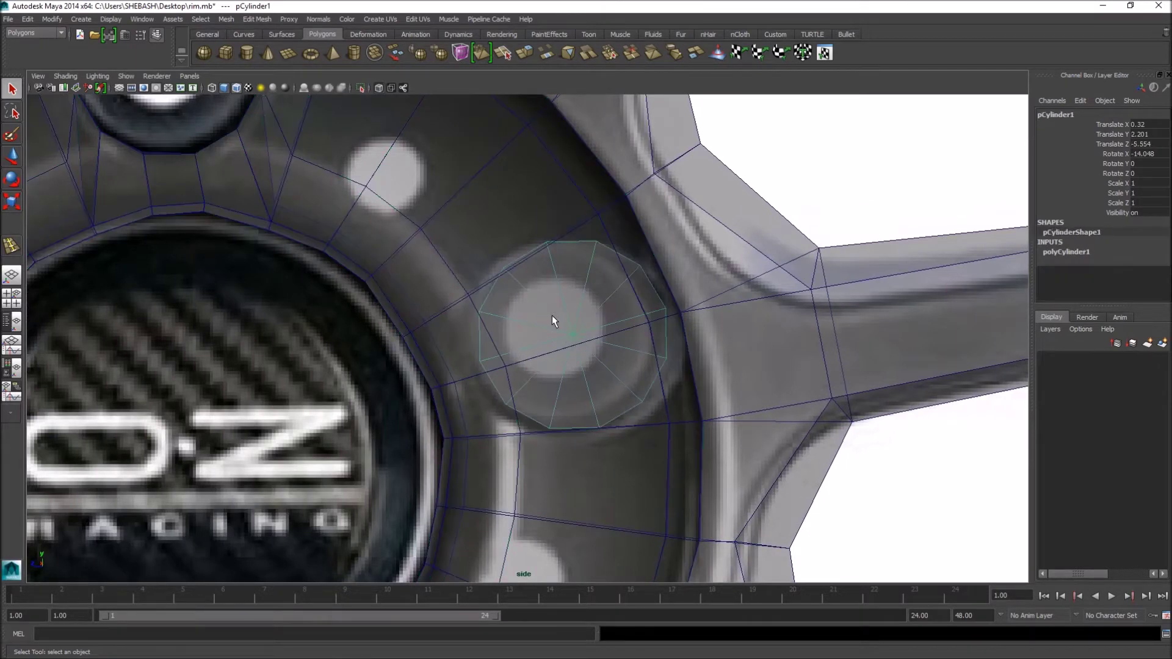
{"action": "middle_click_drag", "start_coordinate": [610, 311], "coordinate": [415, 313], "text": "alt"}
{"action": "right_click_drag", "start_coordinate": [510, 322], "coordinate": [468, 312], "text": "alt"}
{"action": "middle_click_drag", "start_coordinate": [469, 312], "coordinate": [538, 291], "text": "alt"}
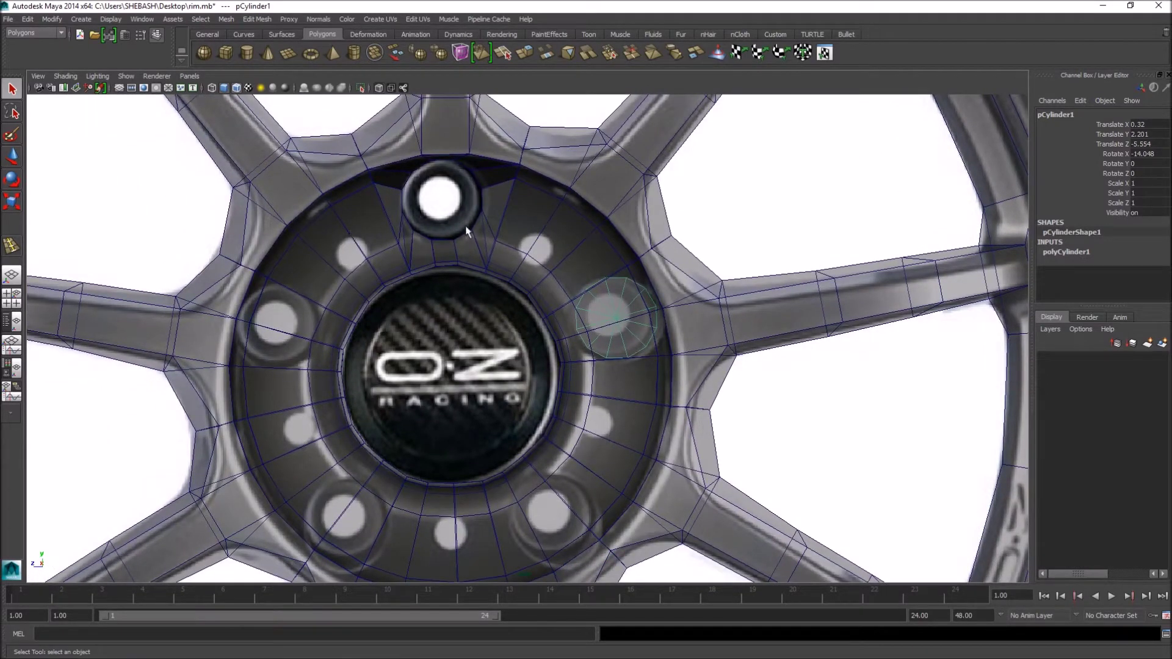
- Examine the hub ring and the adjoining spoke mesh in the side and perspective views
{"action": "left_click", "coordinate": [526, 236]}
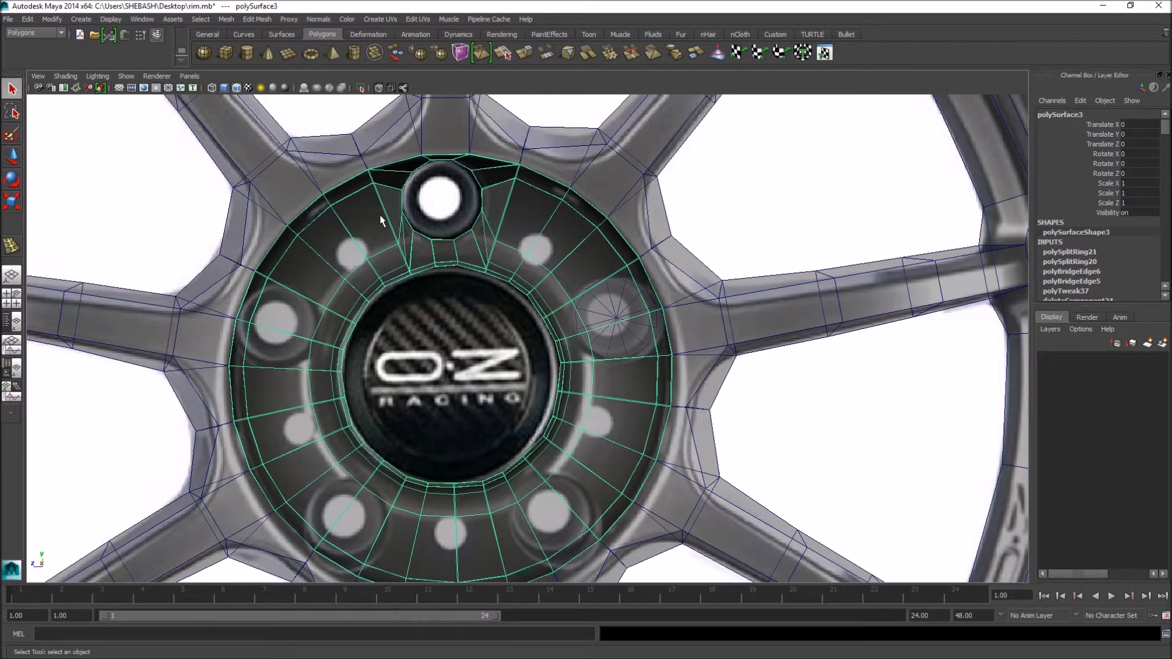
{"action": "left_click", "coordinate": [380, 159]}
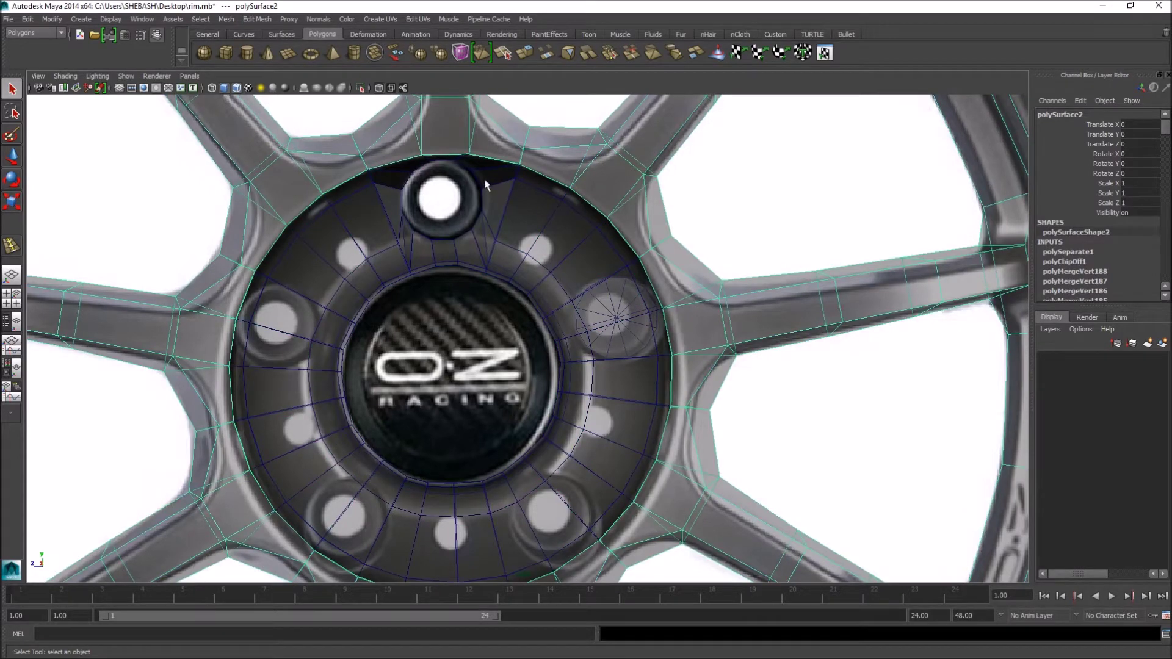
{"action": "left_click", "coordinate": [607, 354]}
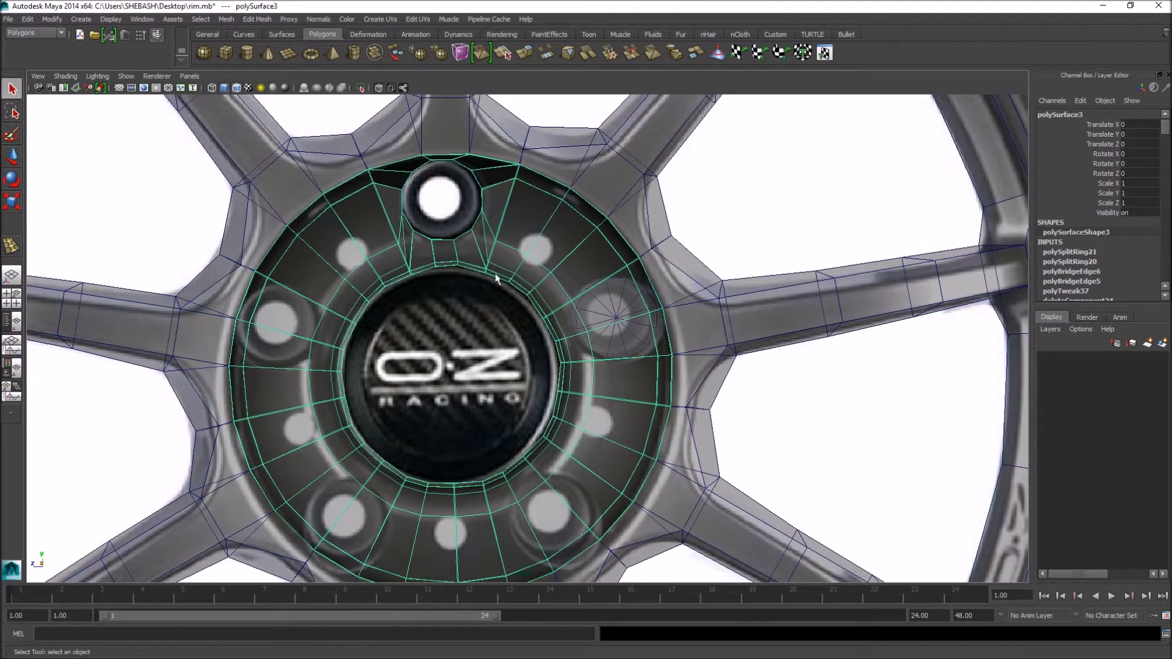
{"action": "key", "text": "space"}
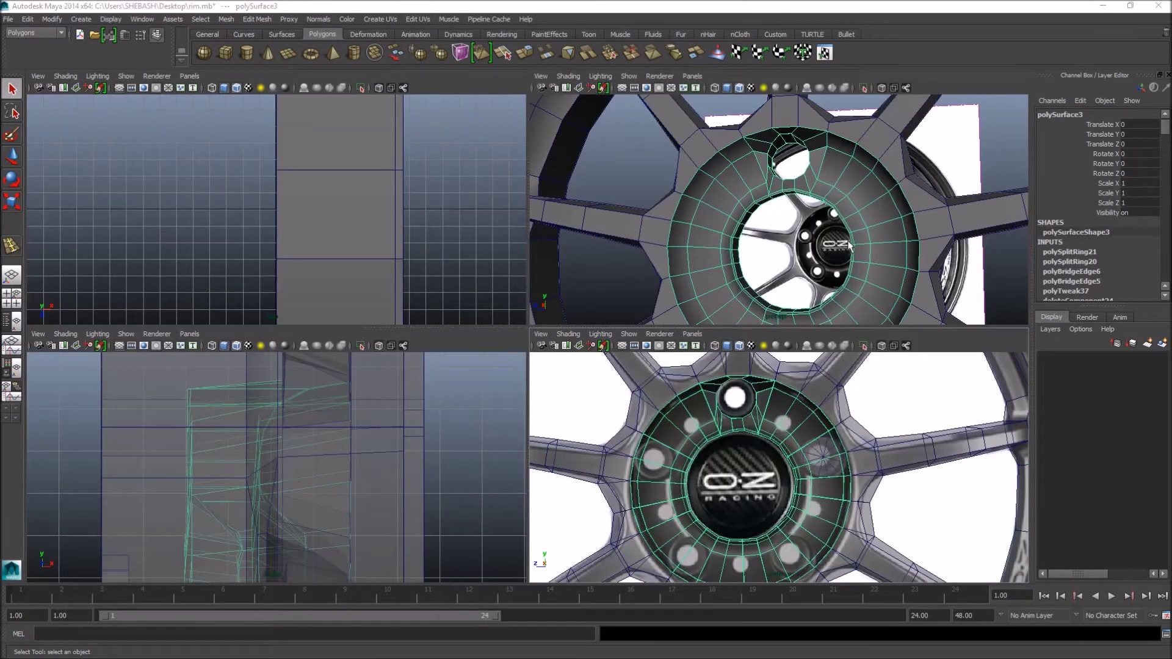
{"action": "key", "text": "space"}
{"action": "mouse_move", "coordinate": [632, 352]}
{"action": "left_mouse_down", "text": "alt"}
{"action": "mouse_move", "coordinate": [826, 356]}
{"action": "mouse_move", "coordinate": [647, 366]}
{"action": "left_mouse_up", "text": "alt"}
{"action": "key", "text": "space"}
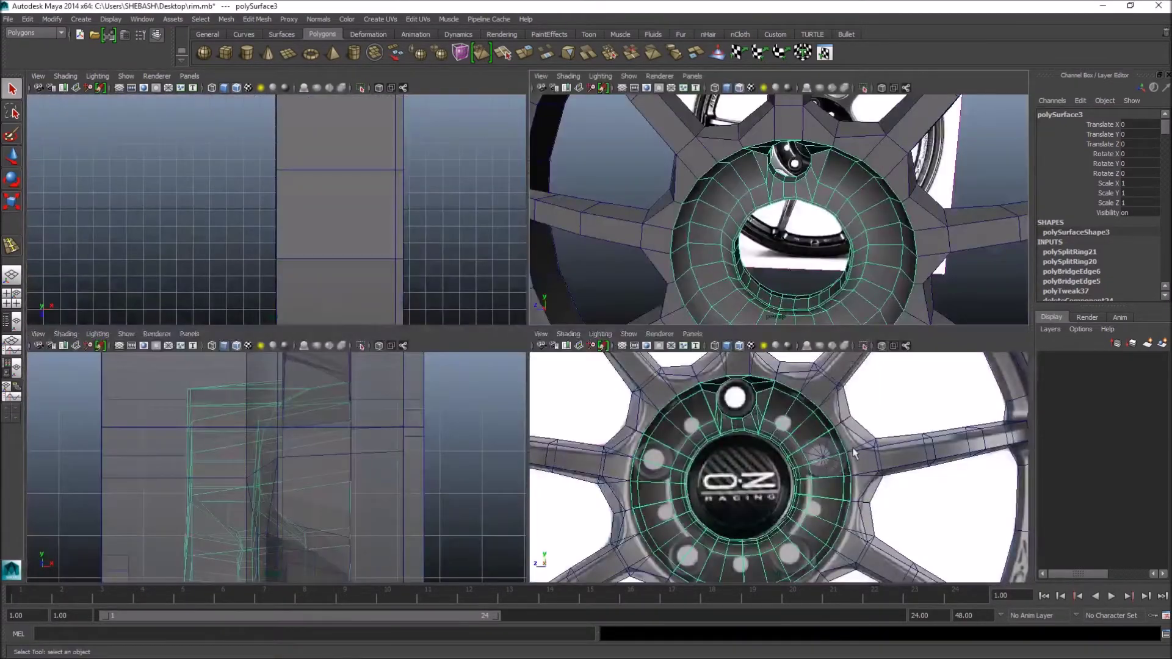
{"action": "key", "text": "space"}
- Select the six hub ring faces lying beneath and around the guide cylinder at the upper-right bolt hole
{"action": "right_click_drag", "start_coordinate": [348, 299], "coordinate": [669, 274], "text": "alt"}
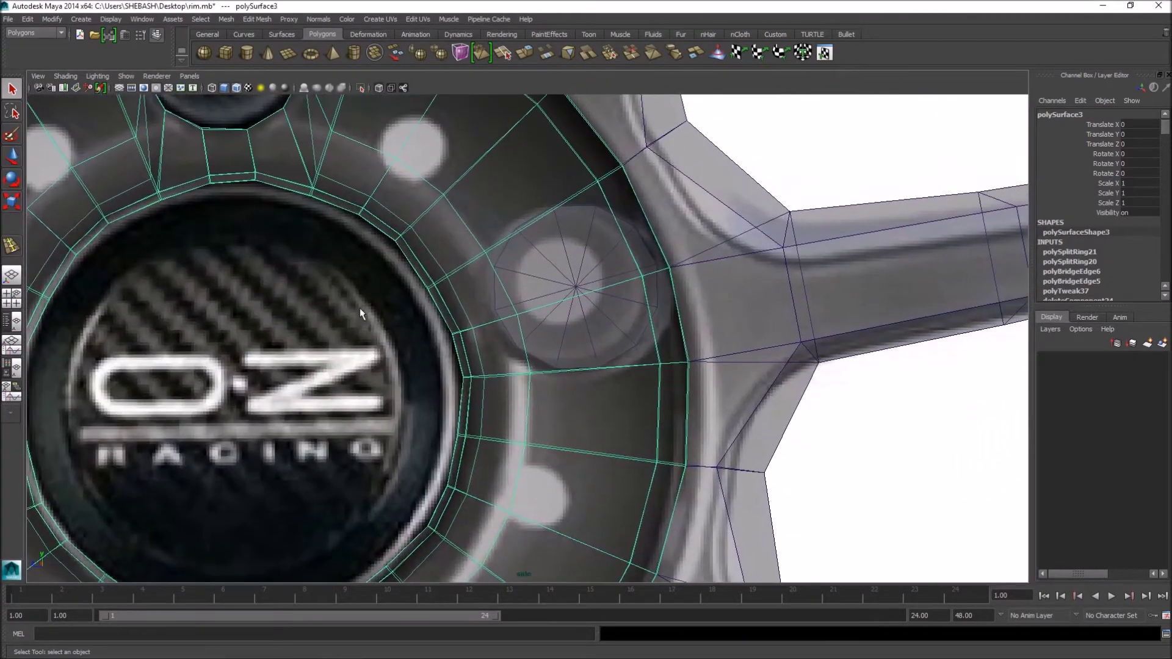
{"action": "right_click_drag", "start_coordinate": [397, 314], "coordinate": [618, 273], "text": "alt"}
{"action": "middle_click_drag", "start_coordinate": [618, 272], "coordinate": [594, 263], "text": "alt"}
{"action": "mouse_move", "coordinate": [594, 263]}
{"action": "right_mouse_down", "text": "alt"}
{"action": "mouse_move", "coordinate": [358, 269]}
{"action": "mouse_move", "coordinate": [538, 289]}
{"action": "mouse_move", "coordinate": [558, 261]}
{"action": "mouse_move", "coordinate": [601, 254]}
{"action": "right_mouse_up", "text": "alt"}
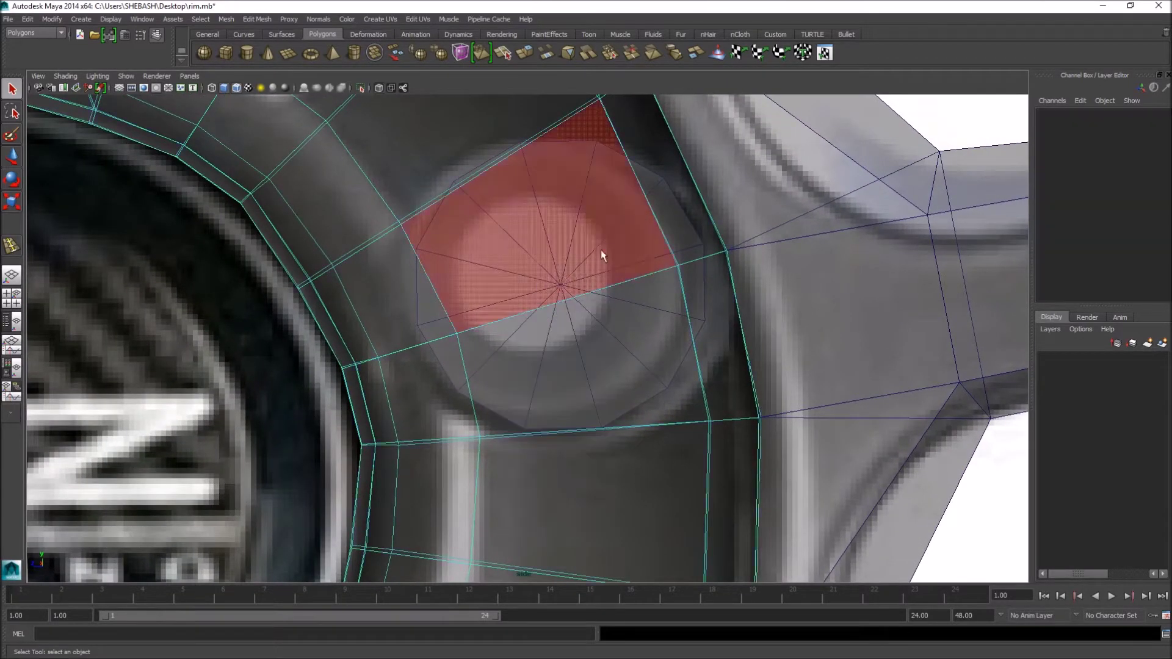
{"action": "left_click", "coordinate": [665, 185]}
{"action": "left_click", "coordinate": [713, 321], "text": "shift"}
{"action": "left_click", "coordinate": [644, 347], "text": "shift"}
{"action": "left_click", "coordinate": [421, 364], "text": "shift"}
{"action": "left_click", "coordinate": [414, 306], "text": "shift"}
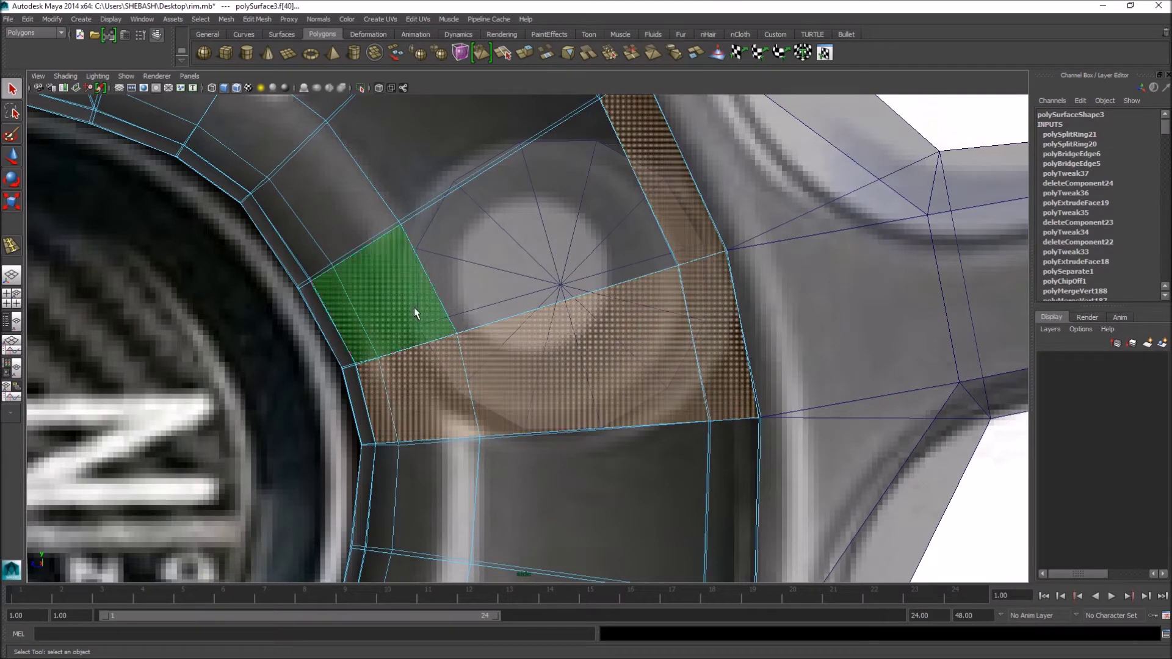
{"action": "left_click", "coordinate": [533, 248], "text": "shift"}
- Shift the upper boundary edges of the bolt hole area outward so they clear the guide cylinder
{"action": "middle_click_drag", "start_coordinate": [476, 178], "coordinate": [527, 277], "text": "alt"}
{"action": "right_click_drag", "start_coordinate": [527, 277], "coordinate": [489, 254]}
{"action": "left_click", "coordinate": [511, 273]}
{"action": "key", "text": "w"}
{"action": "left_click", "coordinate": [491, 280]}
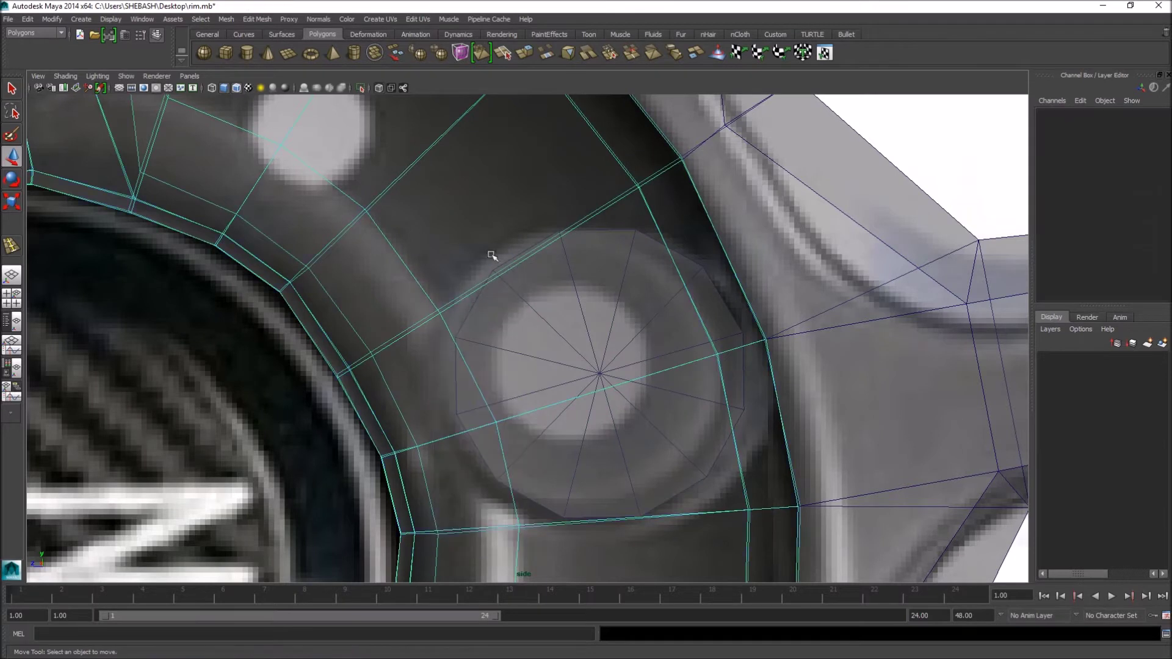
{"action": "left_click", "coordinate": [500, 274]}
{"action": "left_click_drag", "start_coordinate": [536, 251], "coordinate": [500, 257]}
{"action": "left_click", "coordinate": [522, 259]}
{"action": "key", "text": "q"}
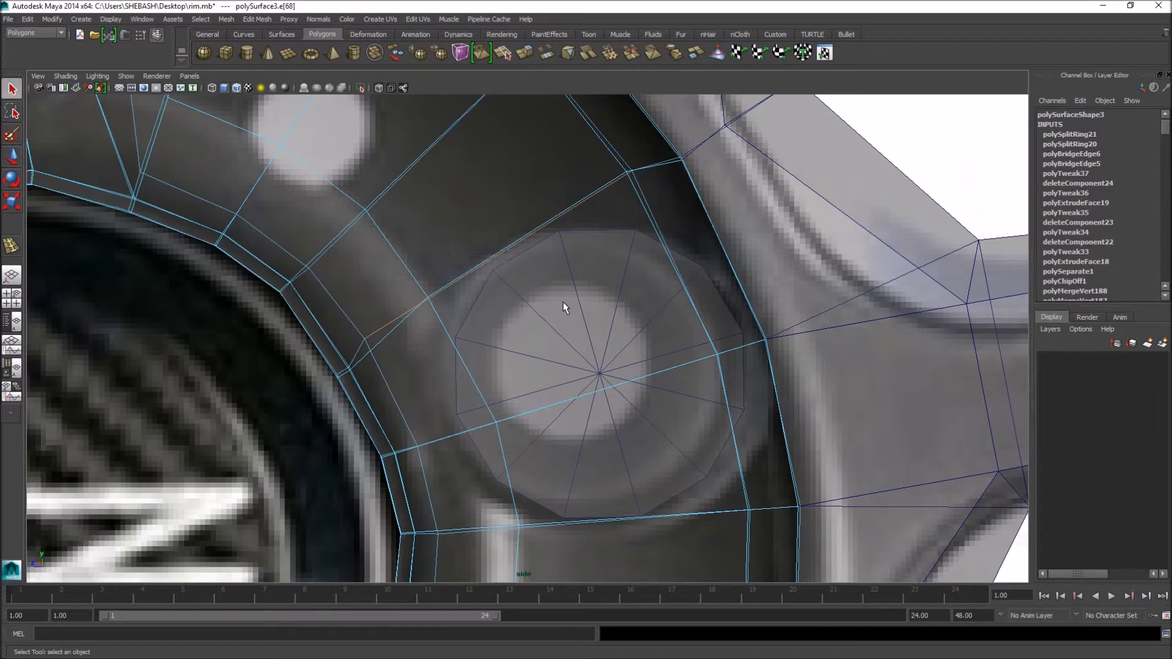
- Lower the bottom boundary edges of the bolt hole area slightly to clear the guide cylinder's underside
{"action": "key", "text": "F8"}
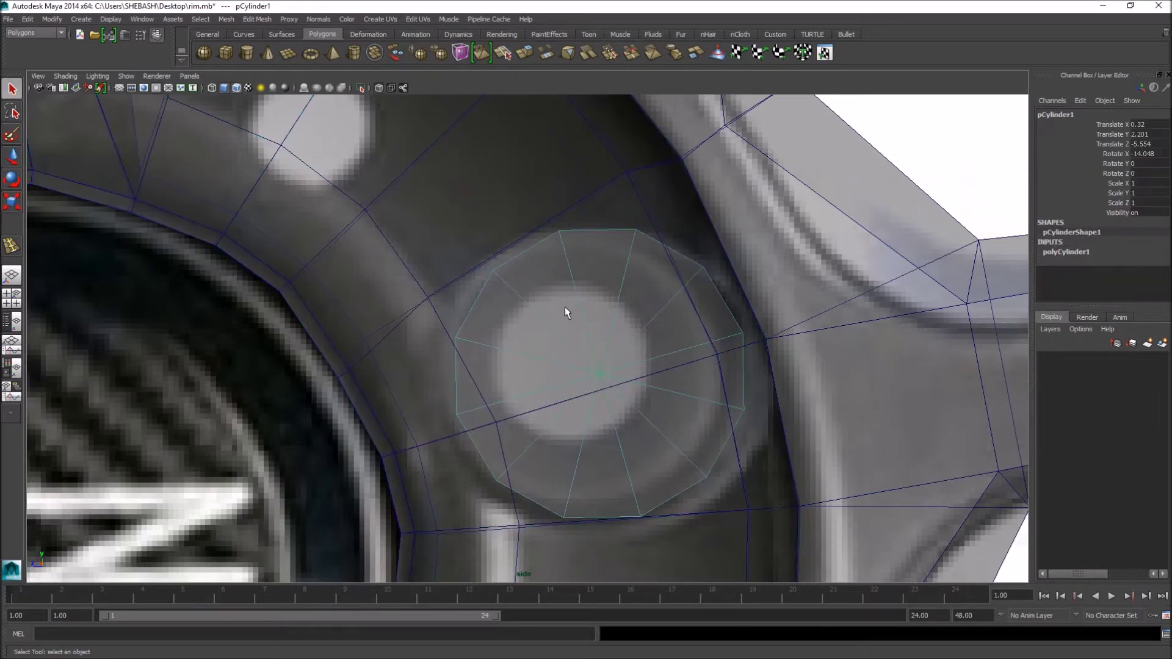
{"action": "right_click_drag", "start_coordinate": [508, 240], "coordinate": [516, 261]}
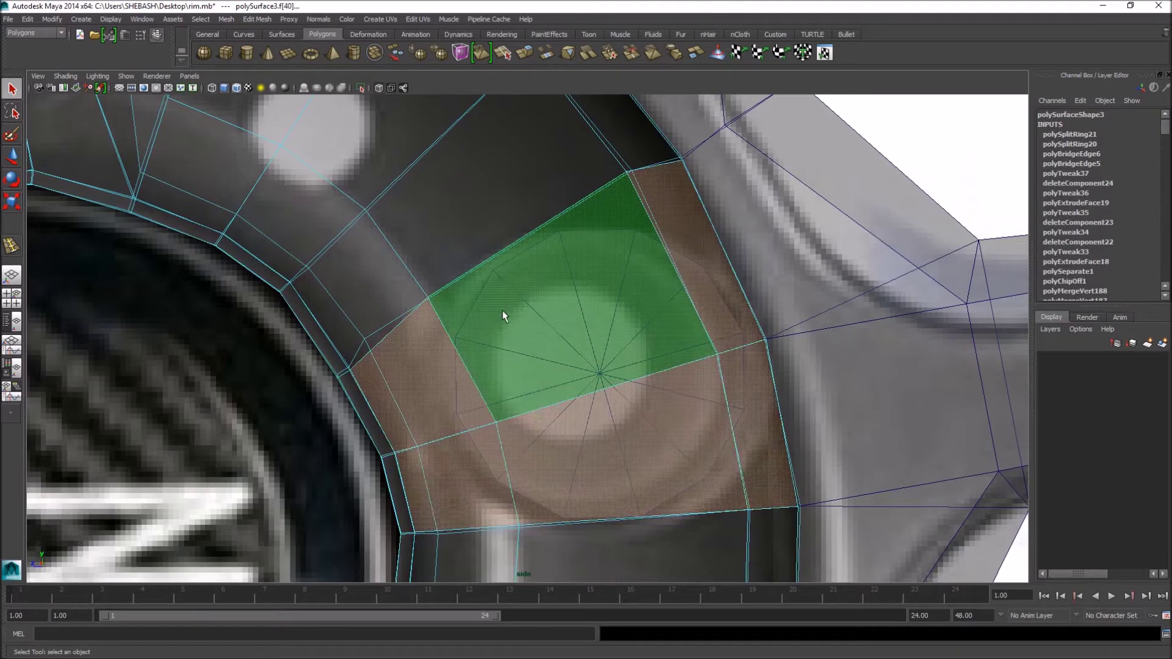
{"action": "middle_click_drag", "start_coordinate": [789, 375], "coordinate": [795, 291], "text": "alt"}
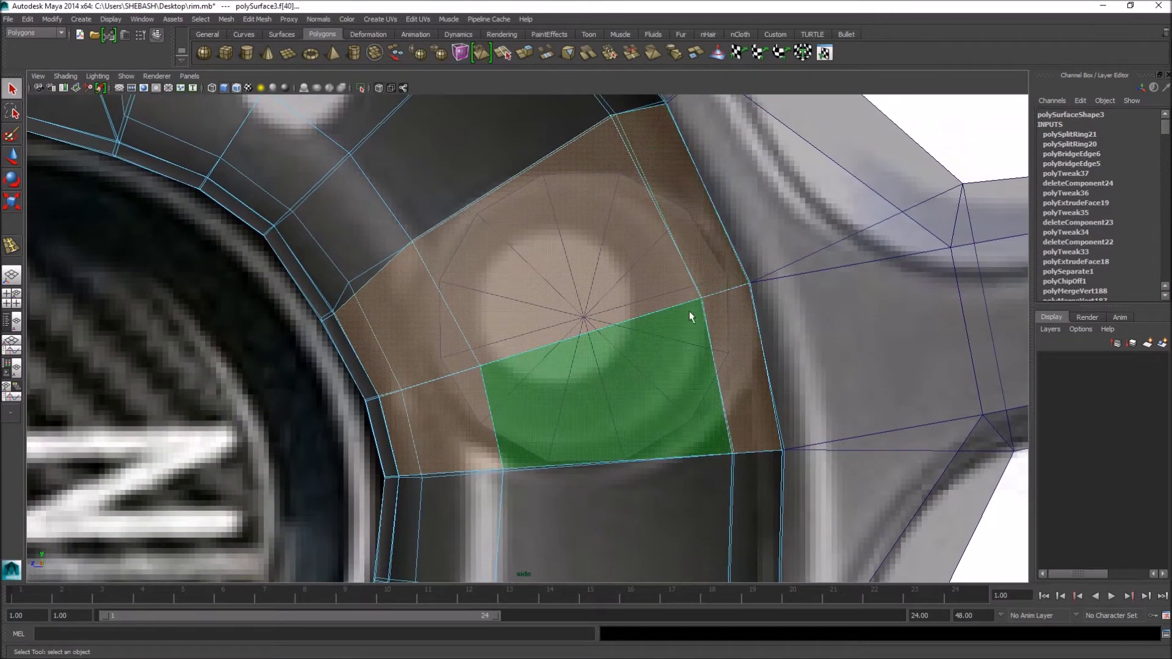
{"action": "right_click_drag", "start_coordinate": [570, 321], "coordinate": [566, 294]}
{"action": "left_click", "coordinate": [609, 465]}
{"action": "key", "text": "w"}
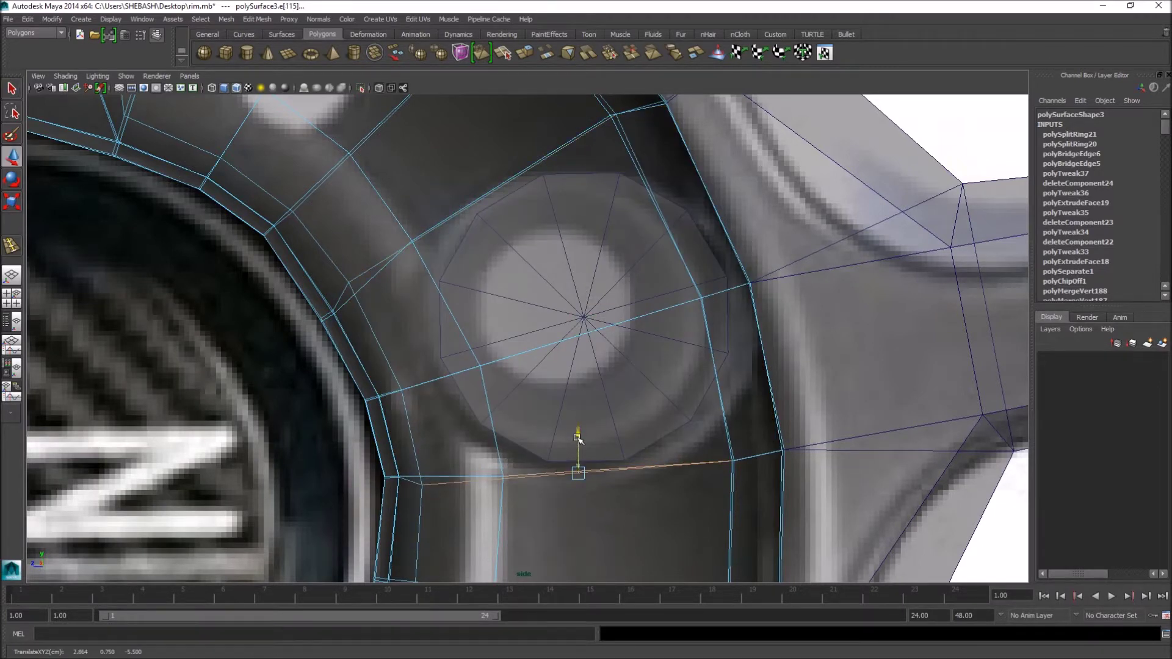
{"action": "key", "text": "q"}
- Extrude the six selected faces around the guide cylinder and scale them inward to about 0.707
{"action": "left_click", "coordinate": [572, 278]}
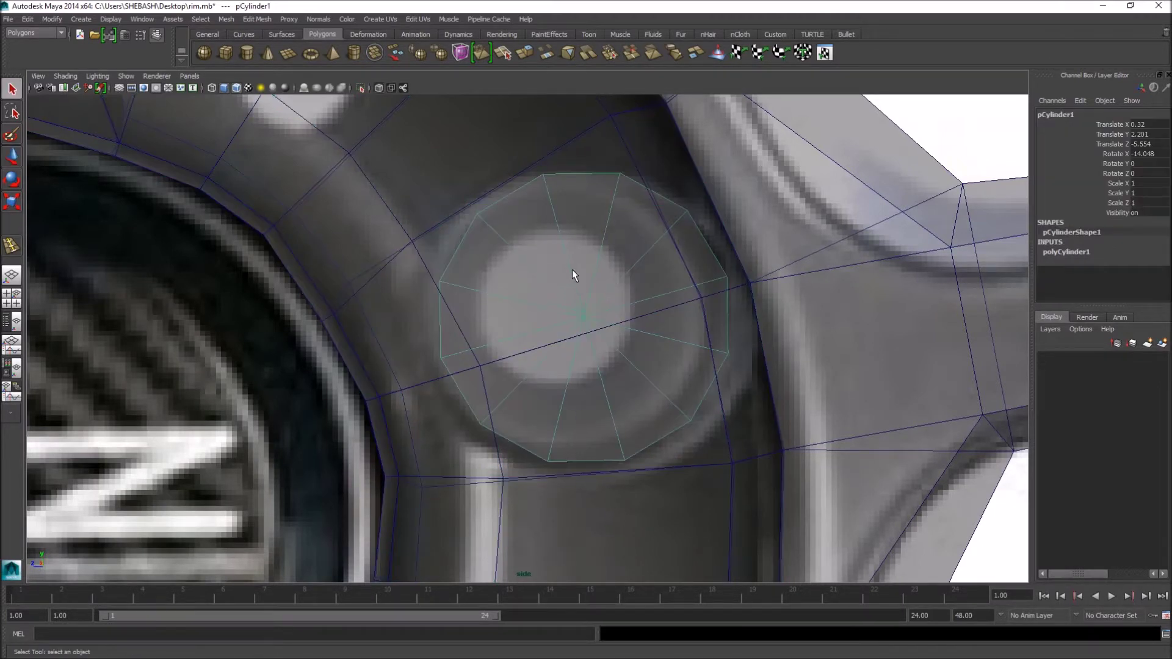
{"action": "left_click", "coordinate": [535, 264]}
{"action": "right_click", "coordinate": [543, 208]}
{"action": "left_click", "coordinate": [542, 237]}
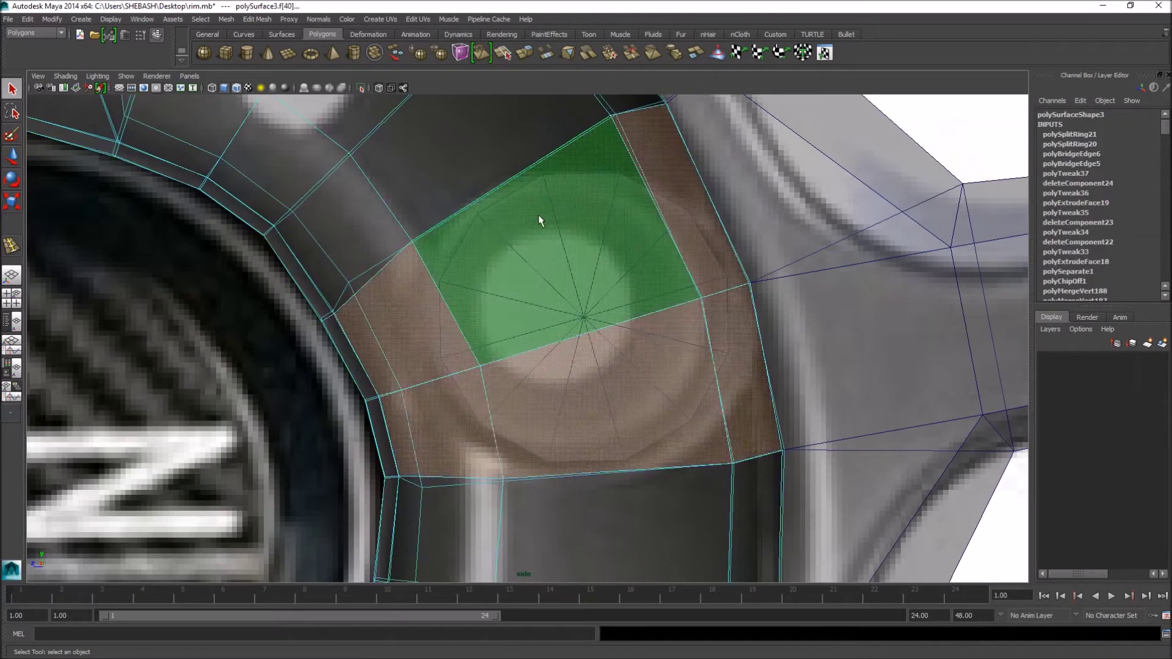
{"action": "left_click", "coordinate": [528, 53]}
{"action": "left_click_drag", "start_coordinate": [556, 288], "coordinate": [464, 288]}
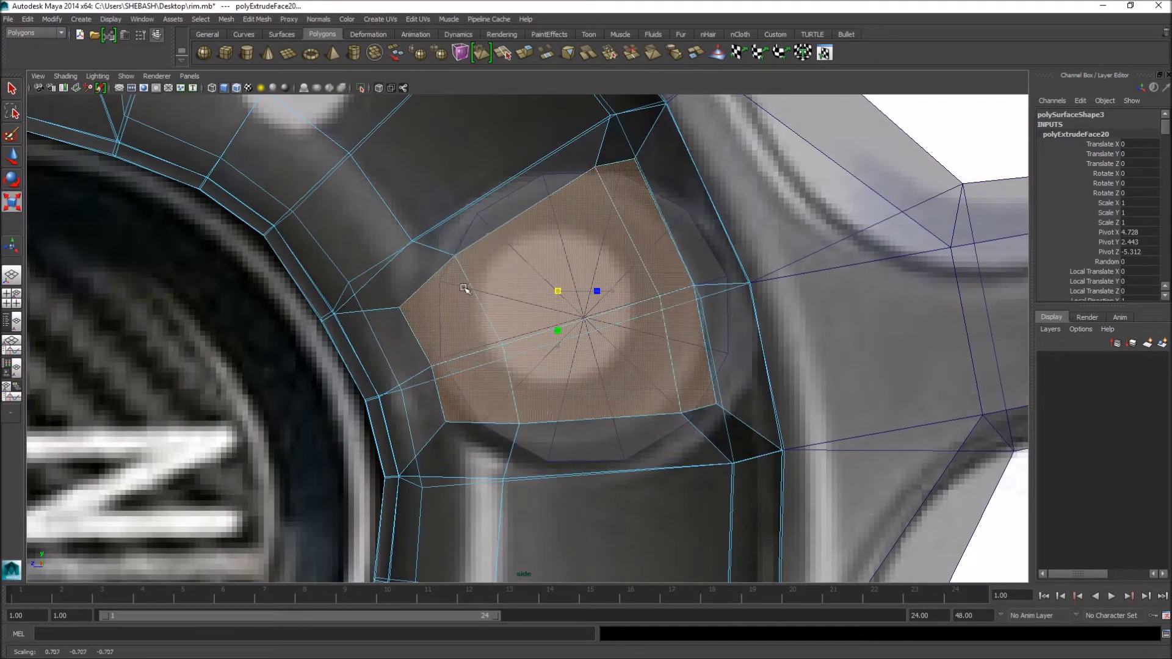
{"action": "key", "text": "q"}
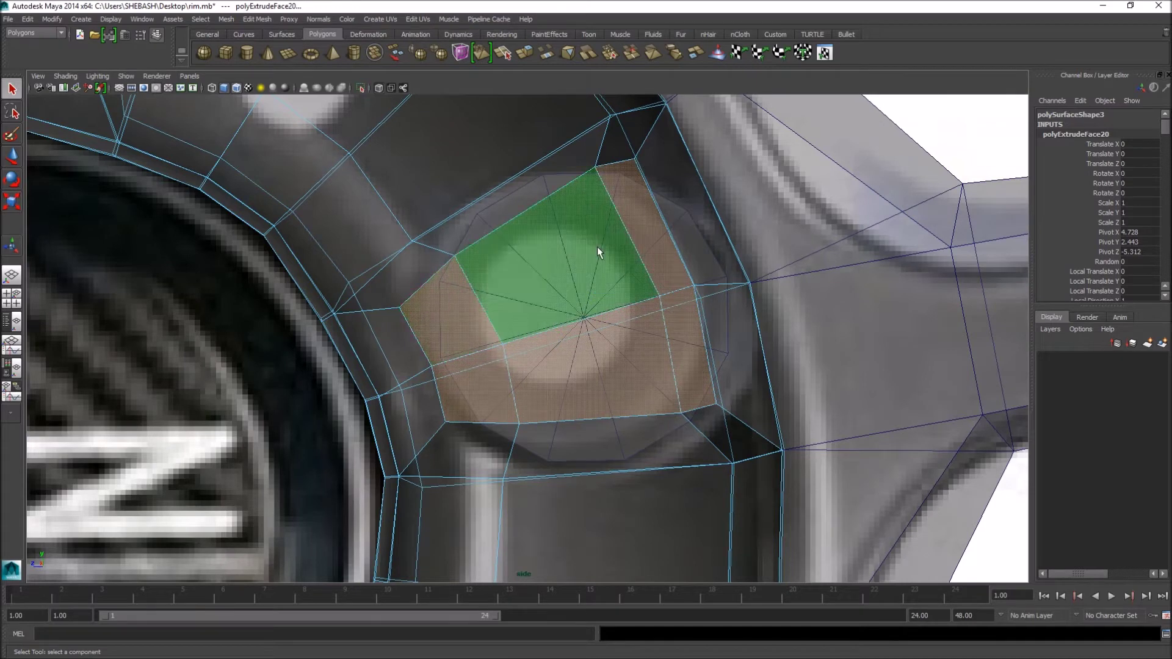
- Select the six inset faces under the guide cylinder and delete them to open the bolt hole
{"action": "middle_click_drag", "start_coordinate": [597, 246], "coordinate": [578, 255], "text": "alt"}
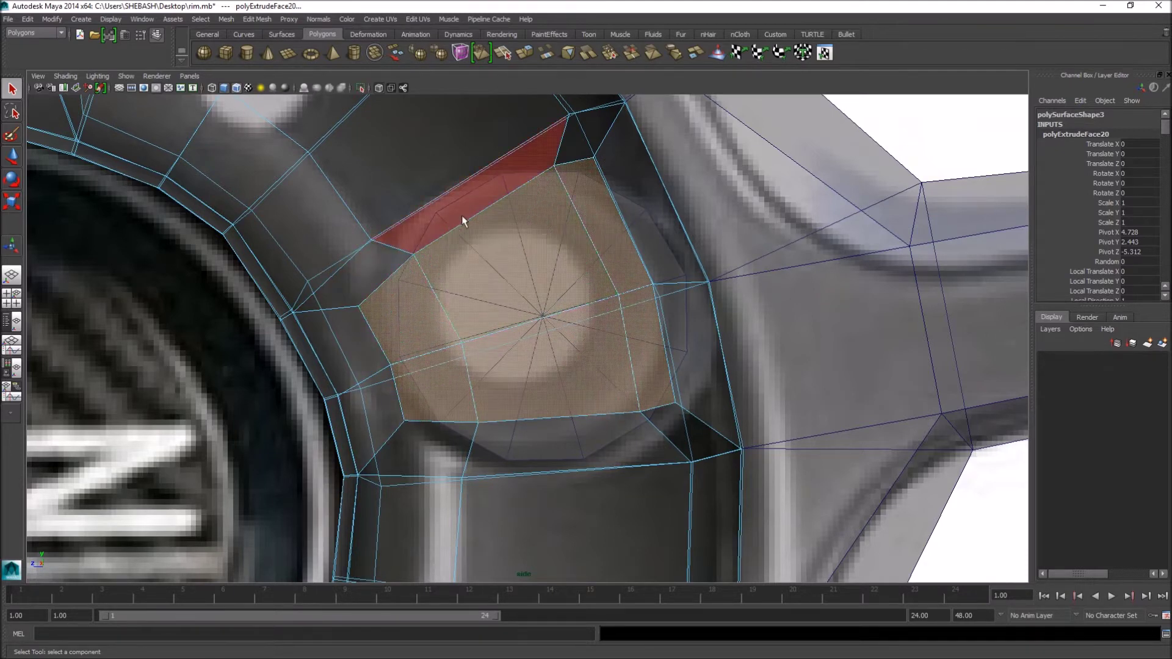
{"action": "left_click", "coordinate": [402, 295]}
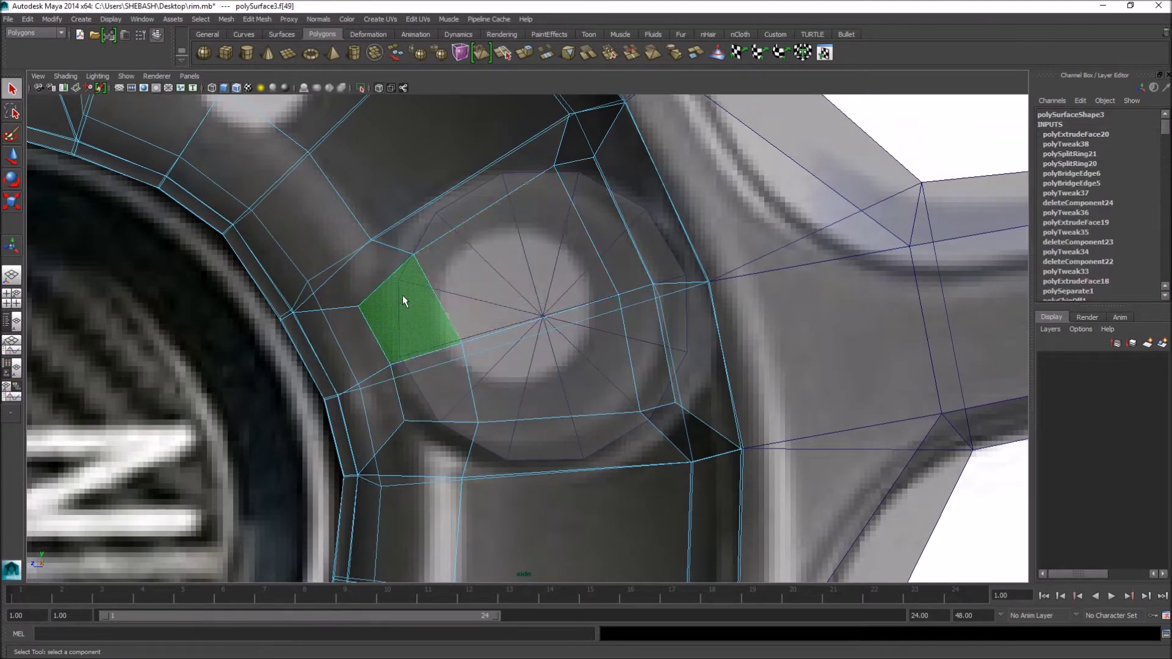
{"action": "left_click", "coordinate": [458, 274], "text": "shift"}
{"action": "left_click", "coordinate": [590, 214], "text": "shift"}
{"action": "left_click", "coordinate": [625, 320], "text": "shift"}
{"action": "left_click", "coordinate": [589, 348], "text": "shift"}
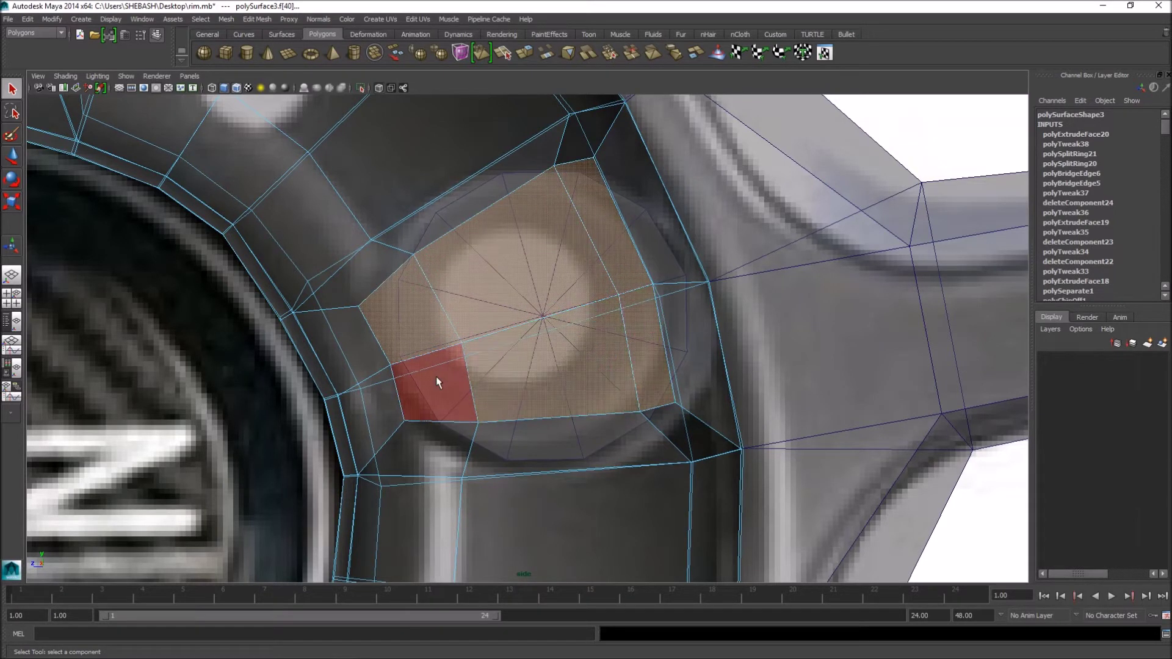
{"action": "left_click", "coordinate": [436, 376], "text": "shift"}
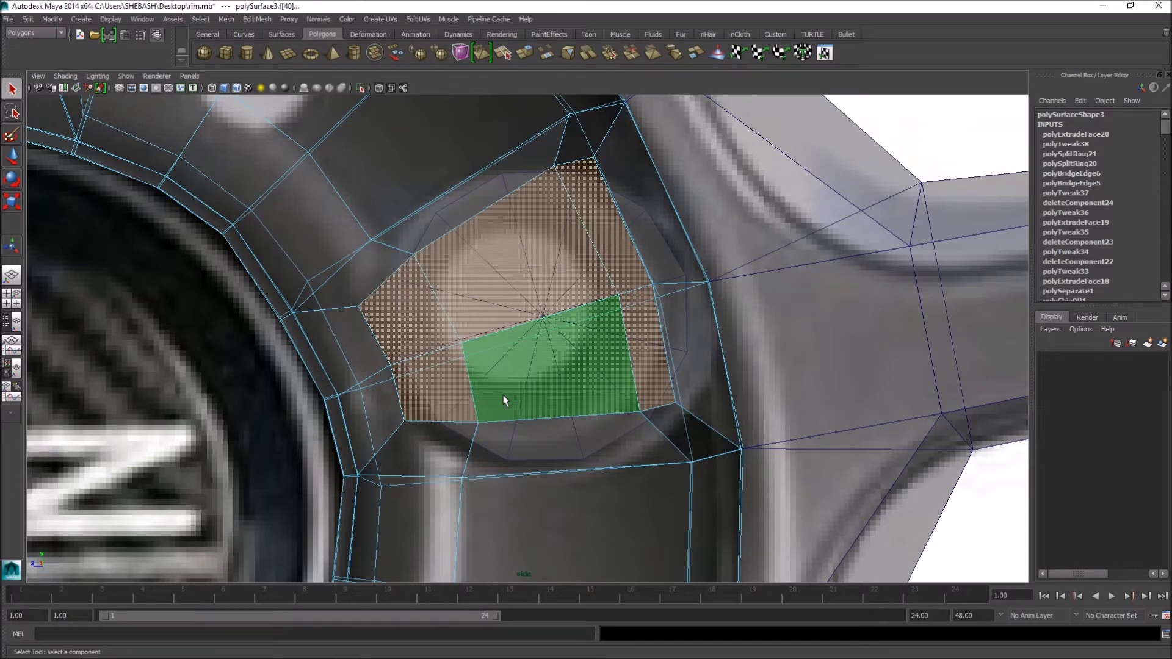
{"action": "key", "text": "Delete"}
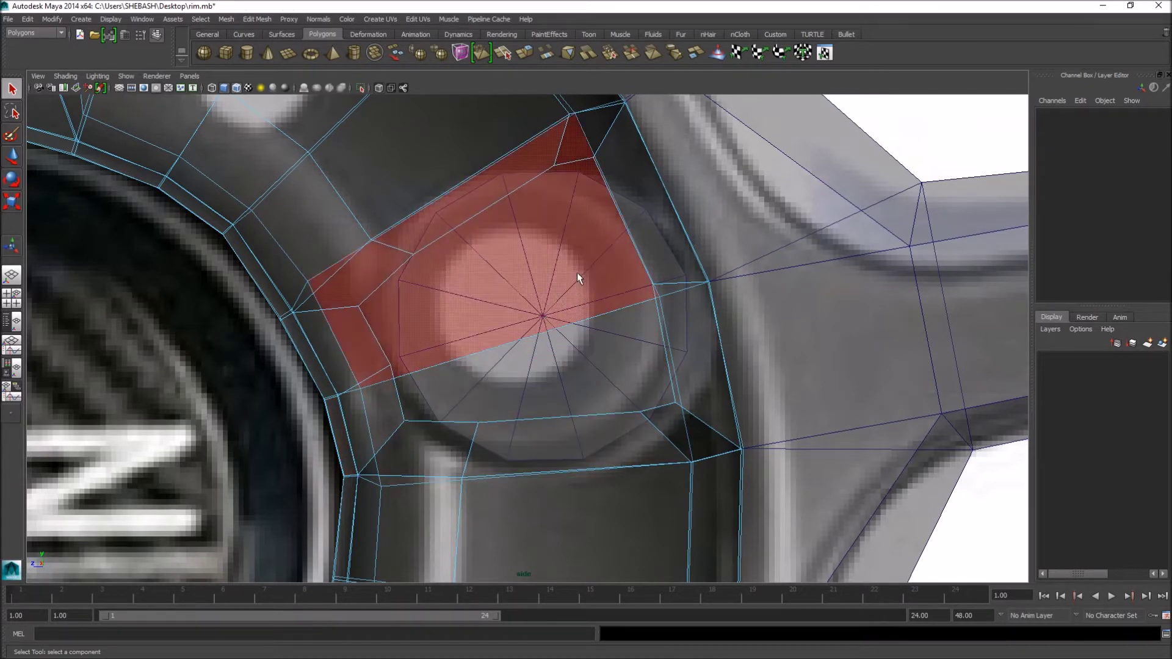
- Set the guide cylinder's axis subdivisions to 10
{"action": "right_click_drag", "start_coordinate": [505, 324], "coordinate": [529, 295]}
{"action": "left_click", "coordinate": [529, 294]}
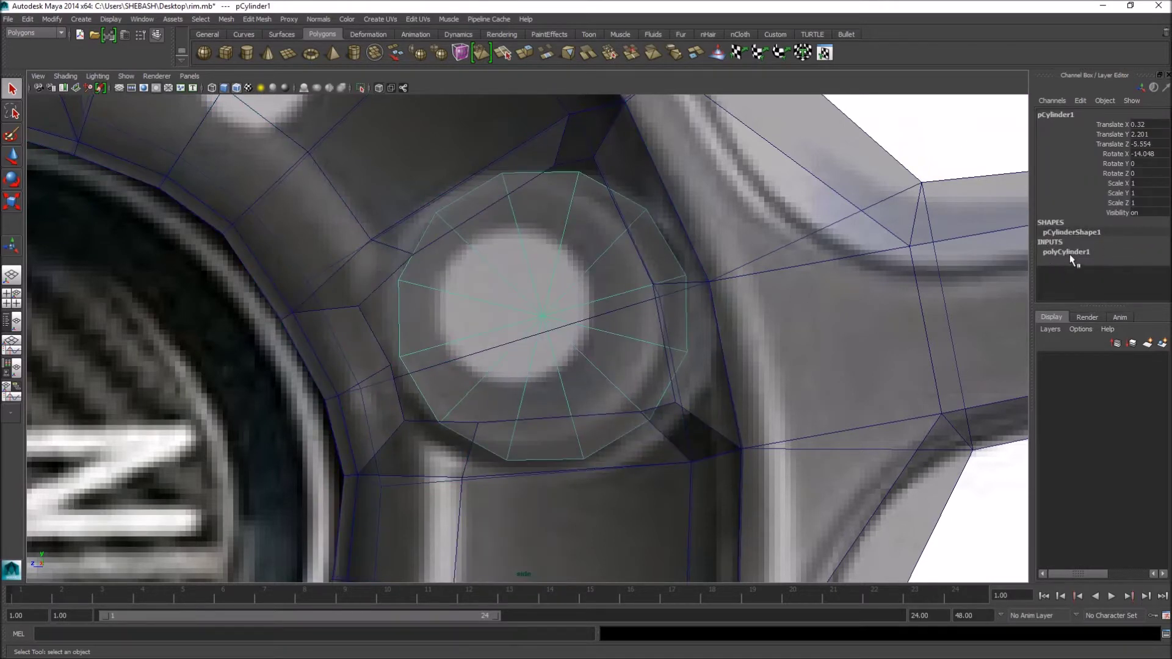
{"action": "left_click", "coordinate": [1060, 256]}
{"action": "double_click", "coordinate": [1134, 280]}
{"action": "type", "text": "10"}
{"action": "key", "text": "Return"}
- Rotate the guide cylinder to about Rotate X -34.729 so its corners line up with the opening's vertices
{"action": "left_click", "coordinate": [401, 250]}
{"action": "right_click_drag", "start_coordinate": [400, 250], "coordinate": [342, 253]}
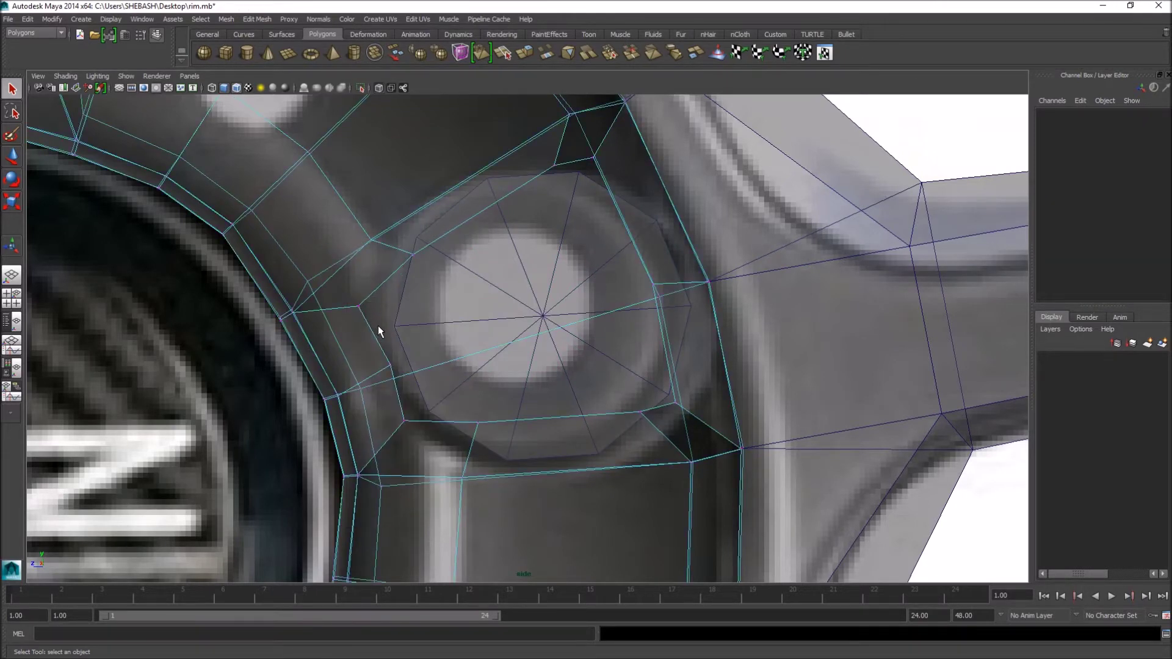
{"action": "left_click", "coordinate": [393, 367]}
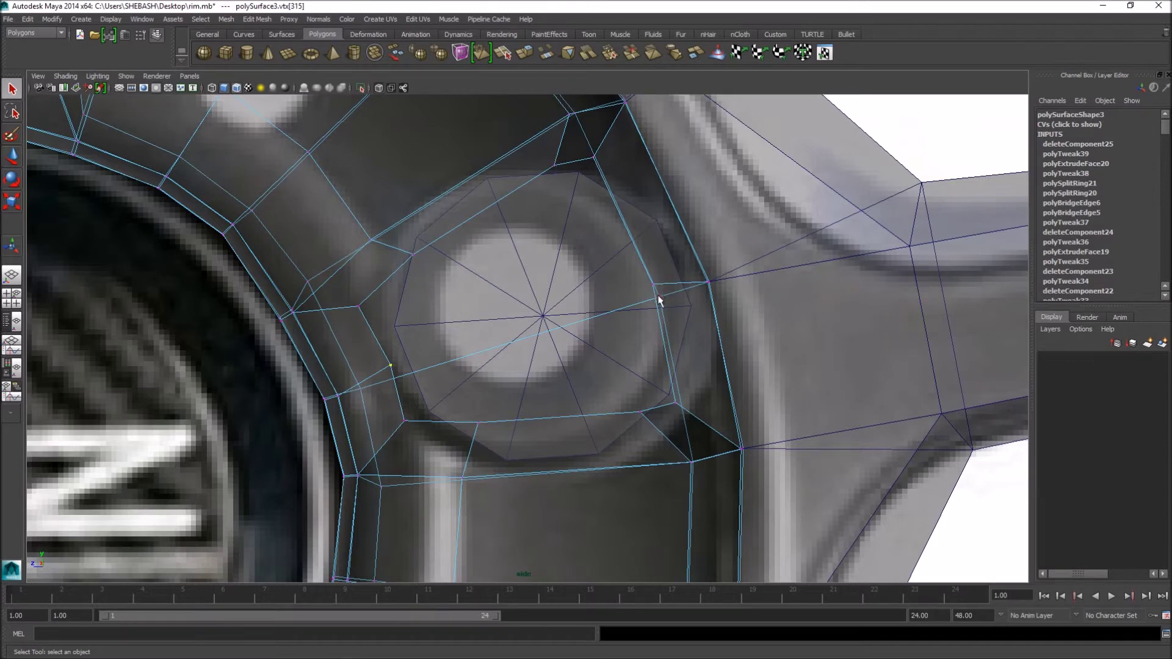
{"action": "left_click", "coordinate": [540, 312]}
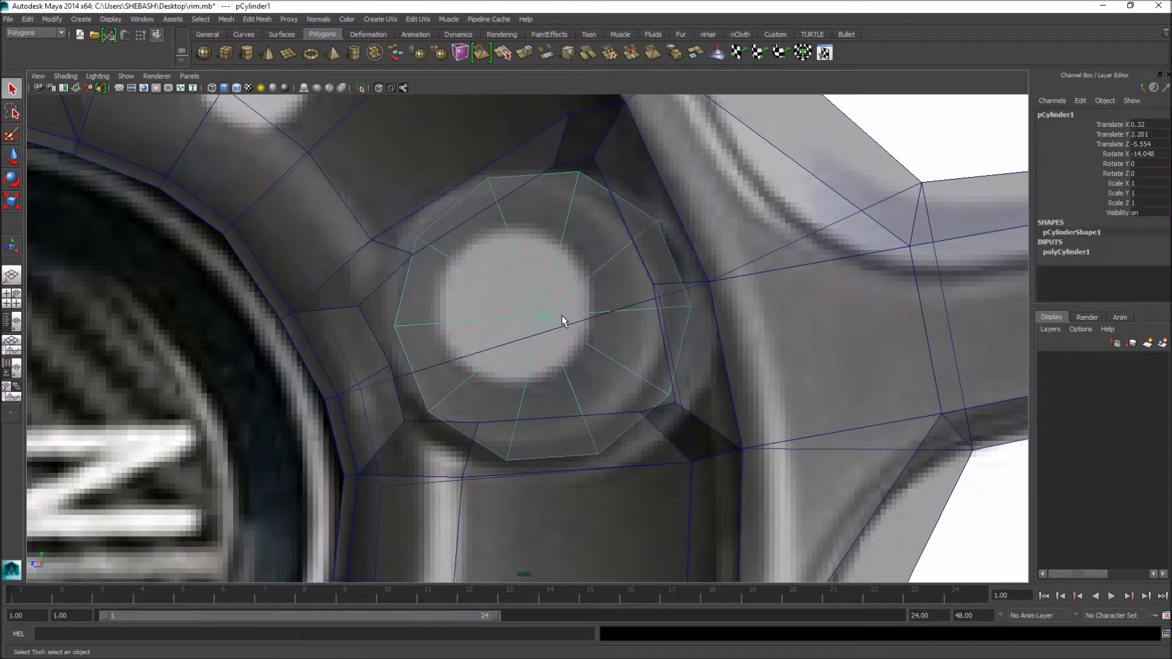
{"action": "key", "text": "e"}
{"action": "left_click_drag", "start_coordinate": [482, 334], "coordinate": [456, 321]}
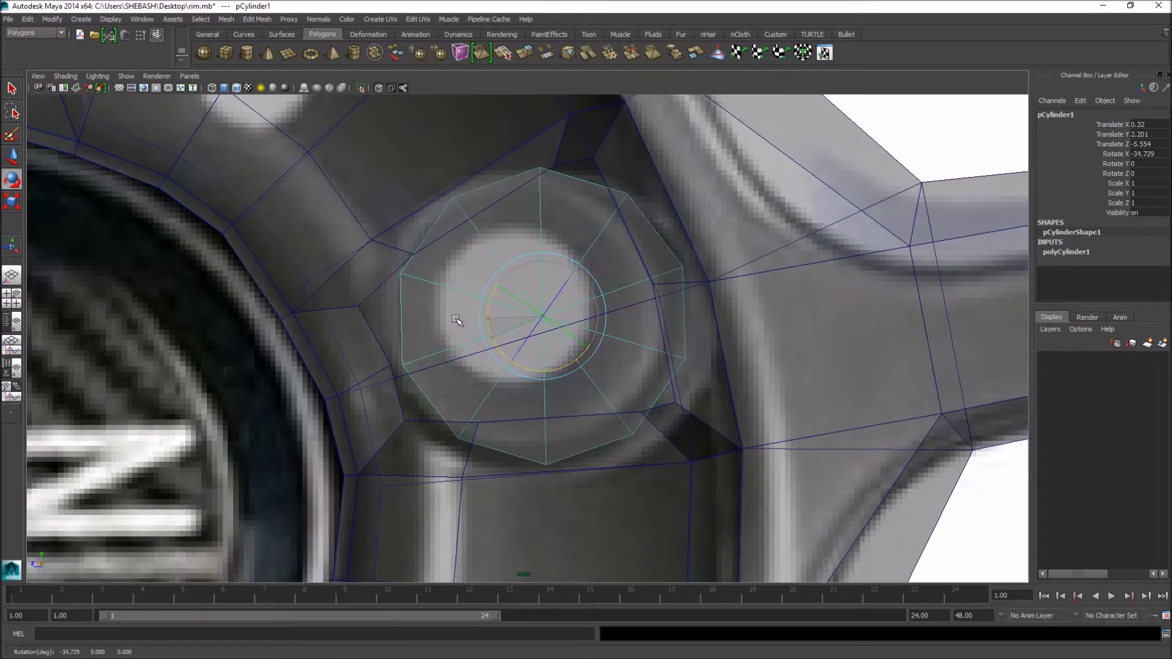
- Move the opening's two vertices nearest the hub centre onto the matching corners of the guide cylinder
{"action": "key", "text": "q"}
{"action": "left_click", "coordinate": [363, 363]}
{"action": "right_click_drag", "start_coordinate": [367, 364], "coordinate": [392, 362]}
{"action": "key", "text": "w"}
{"action": "left_click_drag", "start_coordinate": [391, 363], "coordinate": [404, 367]}
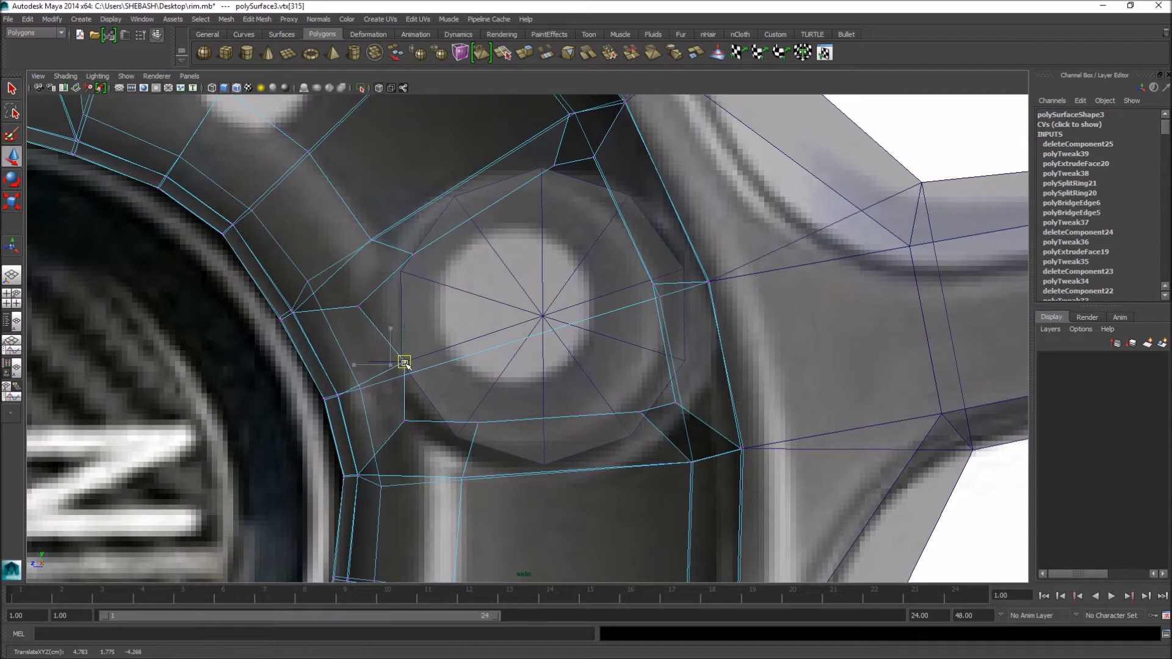
{"action": "left_click", "coordinate": [359, 306]}
{"action": "left_click_drag", "start_coordinate": [358, 306], "coordinate": [382, 275]}
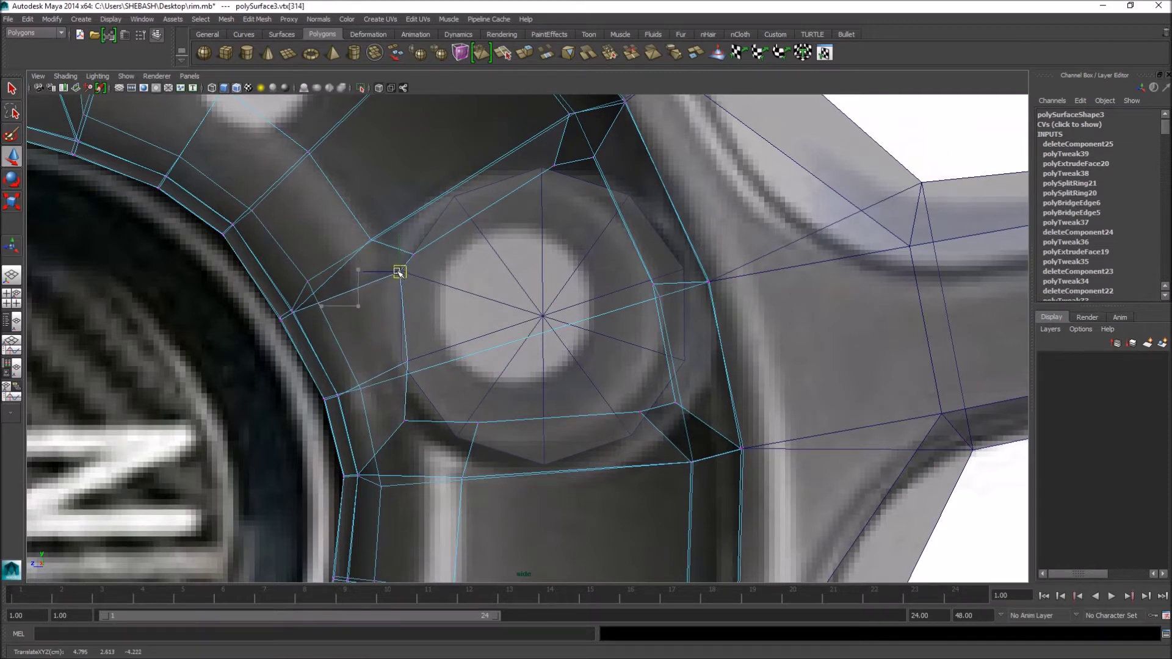
{"action": "left_click", "coordinate": [406, 363]}
{"action": "left_click_drag", "start_coordinate": [406, 364], "coordinate": [400, 365]}
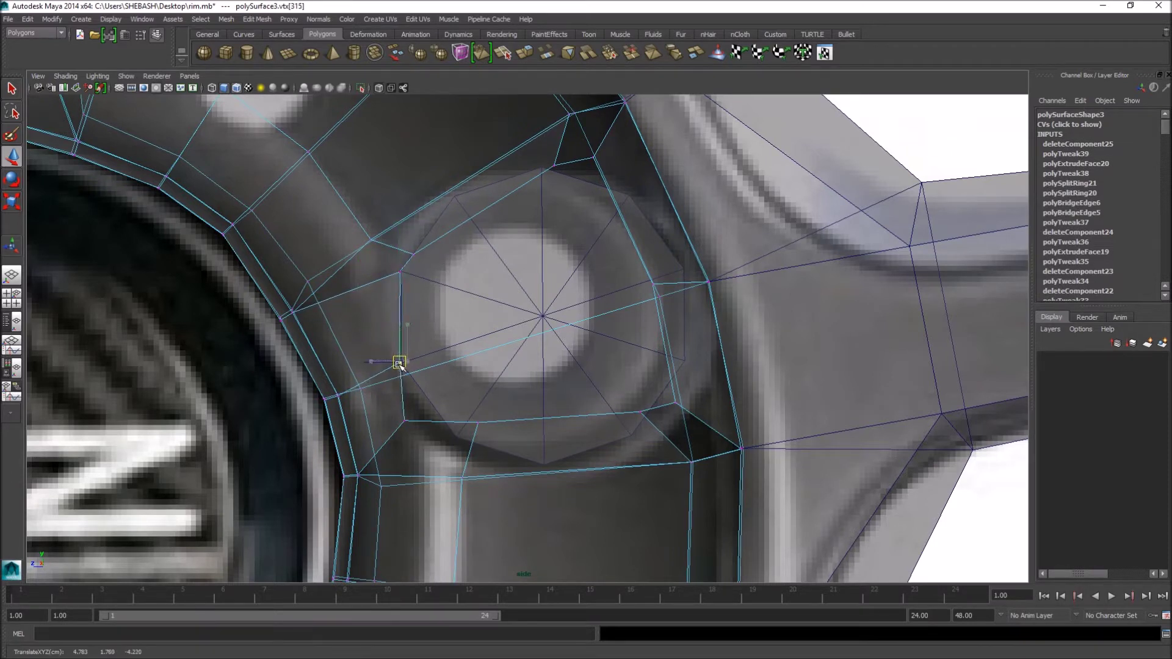
- Move the opening's upper and upper-outer vertices onto the corresponding corners of the guide cylinder
{"action": "left_click", "coordinate": [413, 254]}
{"action": "left_click_drag", "start_coordinate": [414, 254], "coordinate": [435, 229]}
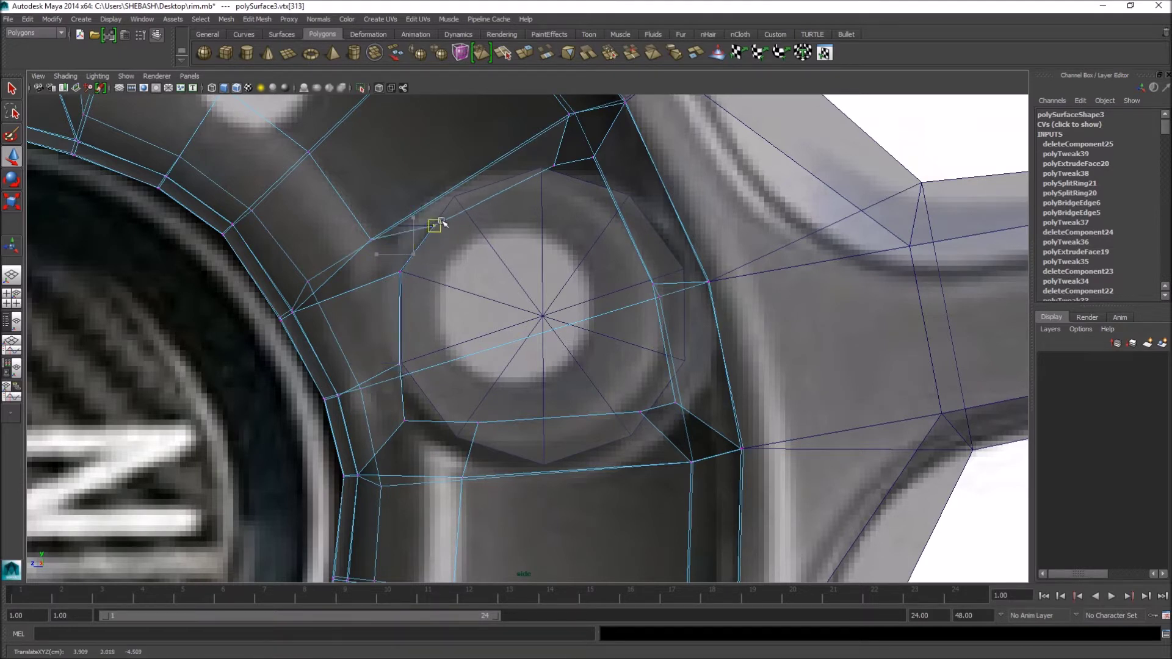
{"action": "left_click", "coordinate": [549, 169]}
{"action": "left_click_drag", "start_coordinate": [577, 149], "coordinate": [617, 181]}
{"action": "left_click_drag", "start_coordinate": [660, 289], "coordinate": [661, 284]}
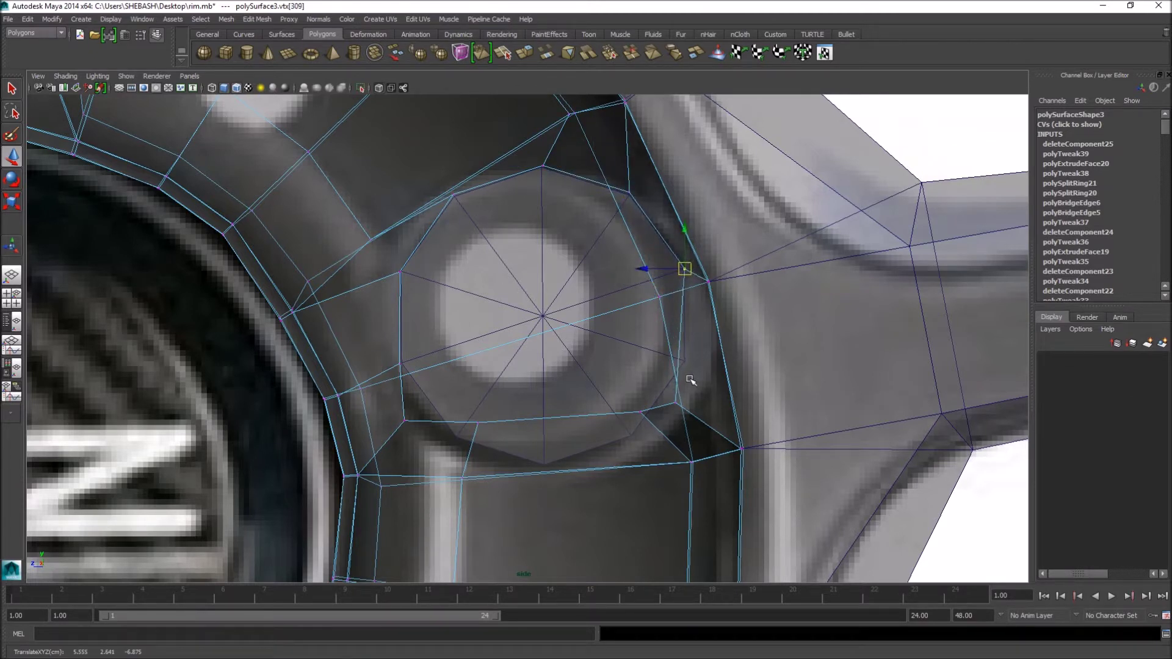
- Snug the opening's remaining lower vertices onto the guide cylinder's bottom corners to complete the ten-sided outline
{"action": "left_click_drag", "start_coordinate": [676, 403], "coordinate": [640, 427]}
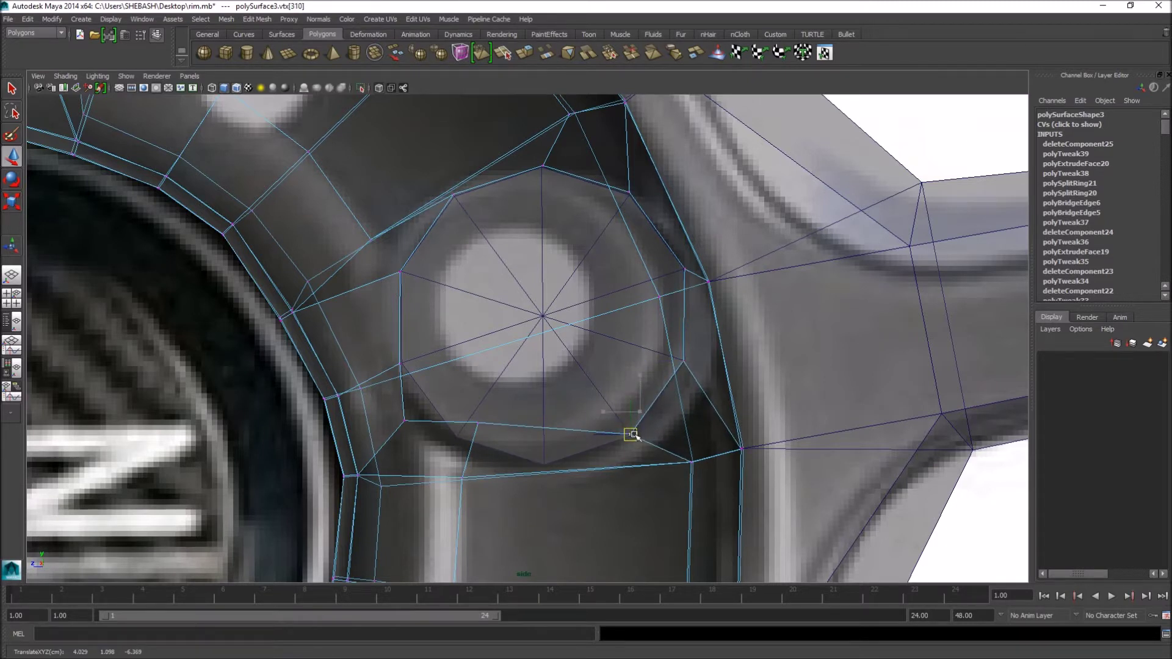
{"action": "left_click", "coordinate": [479, 424]}
{"action": "left_click_drag", "start_coordinate": [478, 424], "coordinate": [541, 459]}
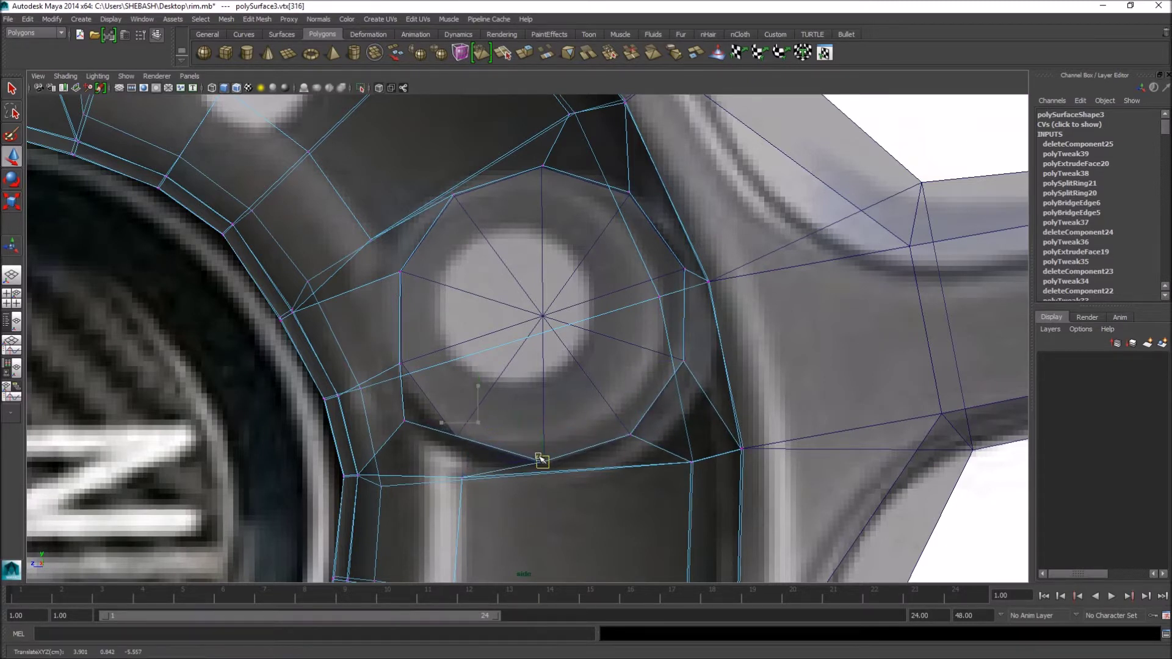
{"action": "left_click", "coordinate": [403, 420]}
{"action": "left_click_drag", "start_coordinate": [404, 421], "coordinate": [447, 441]}
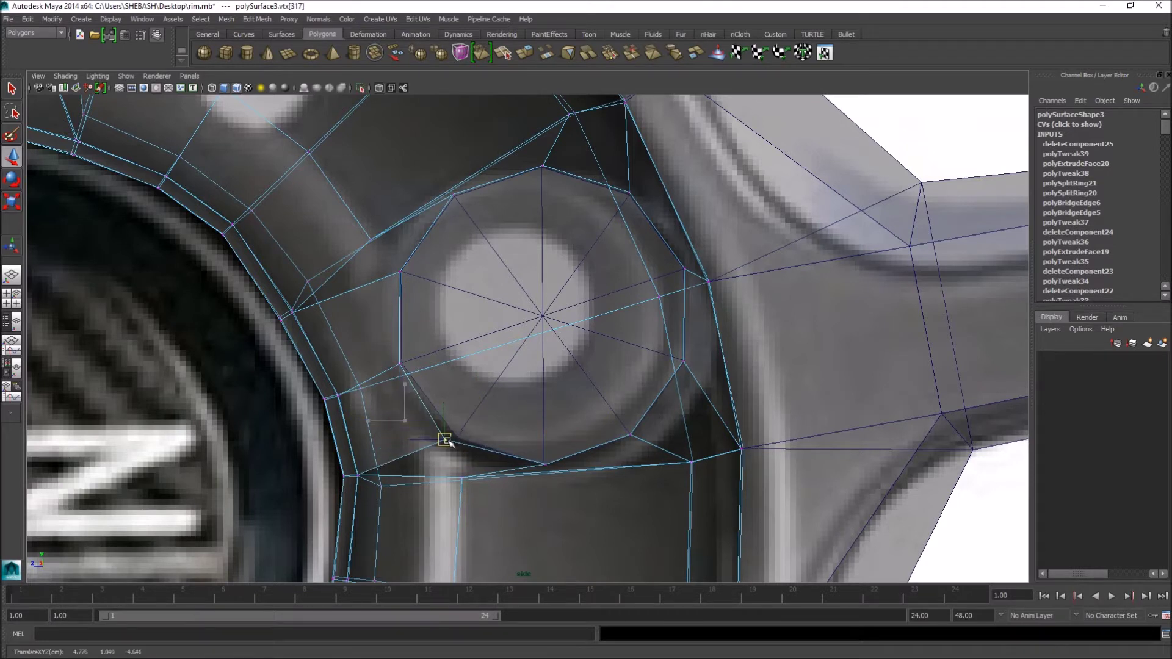
- In the perspective view, shift the hole's hub-side rim vertices along X to adjust their depth in the ring
{"action": "middle_click_drag", "start_coordinate": [662, 303], "coordinate": [623, 283], "text": "alt"}
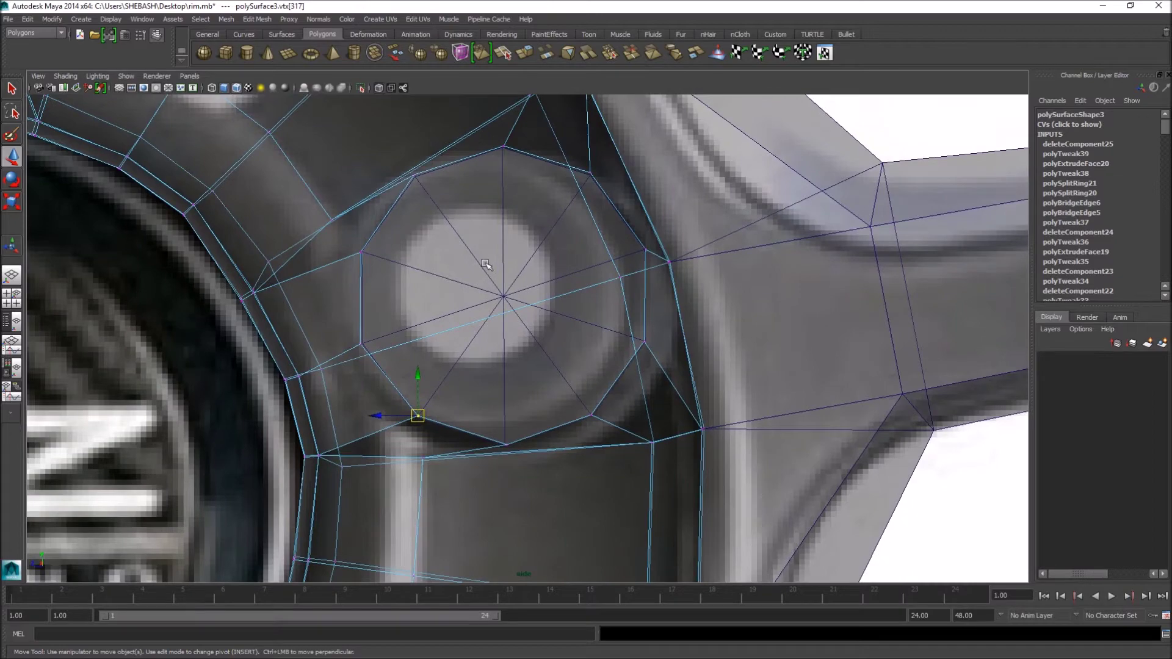
{"action": "key", "text": "space"}
{"action": "key", "text": "space"}
{"action": "left_click_drag", "start_coordinate": [764, 260], "coordinate": [675, 348], "text": "alt"}
{"action": "middle_click_drag", "start_coordinate": [675, 348], "coordinate": [537, 305], "text": "alt"}
{"action": "right_click_drag", "start_coordinate": [537, 305], "coordinate": [581, 332], "text": "alt"}
{"action": "left_click_drag", "start_coordinate": [580, 332], "coordinate": [516, 320], "text": "alt"}
{"action": "key", "text": "q"}
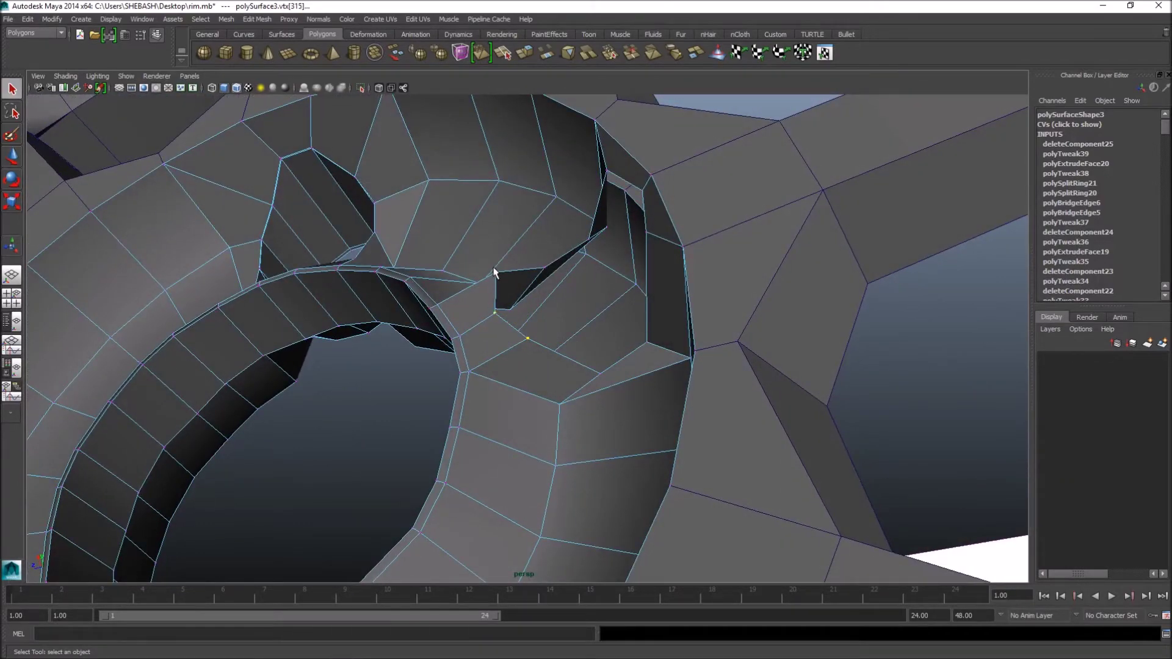
{"action": "left_click_drag", "start_coordinate": [499, 278], "coordinate": [577, 378], "text": "alt"}
{"action": "key", "text": "w"}
{"action": "left_click_drag", "start_coordinate": [510, 309], "coordinate": [827, 560]}
{"action": "scroll", "coordinate": [599, 454], "scroll_direction": "down", "scroll_amount": 1}
{"action": "left_click_drag", "start_coordinate": [599, 455], "coordinate": [673, 373], "text": "alt"}
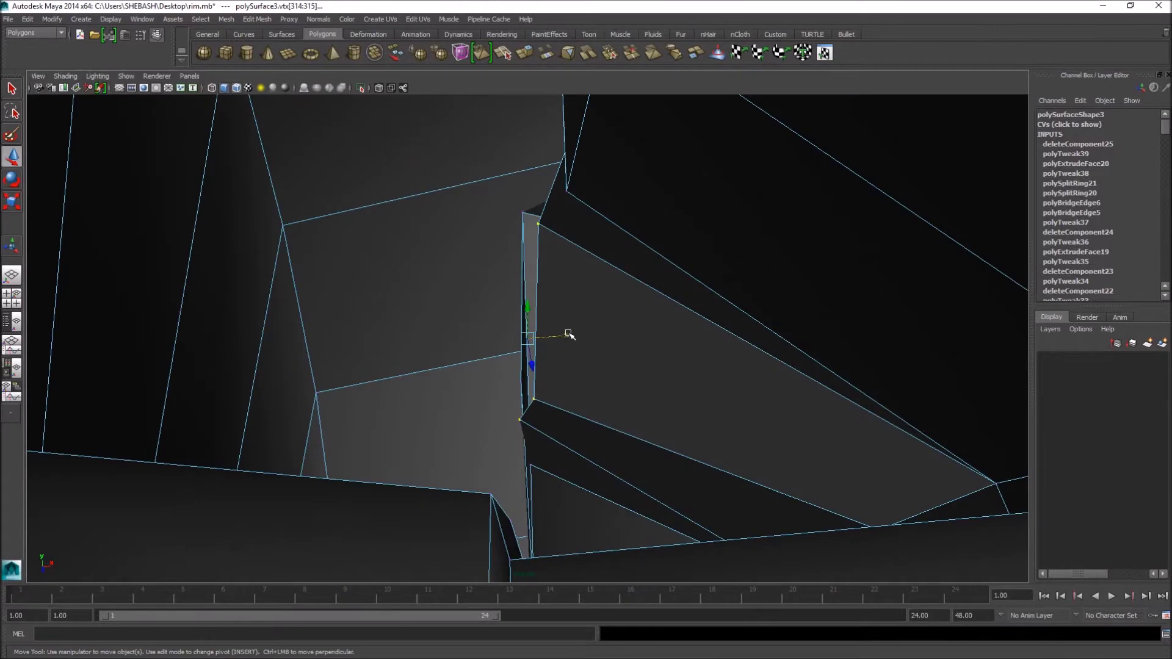
{"action": "left_click_drag", "start_coordinate": [592, 337], "coordinate": [717, 326], "text": "alt"}
{"action": "left_click_drag", "start_coordinate": [798, 387], "coordinate": [648, 367], "text": "alt"}
{"action": "key", "text": "q"}
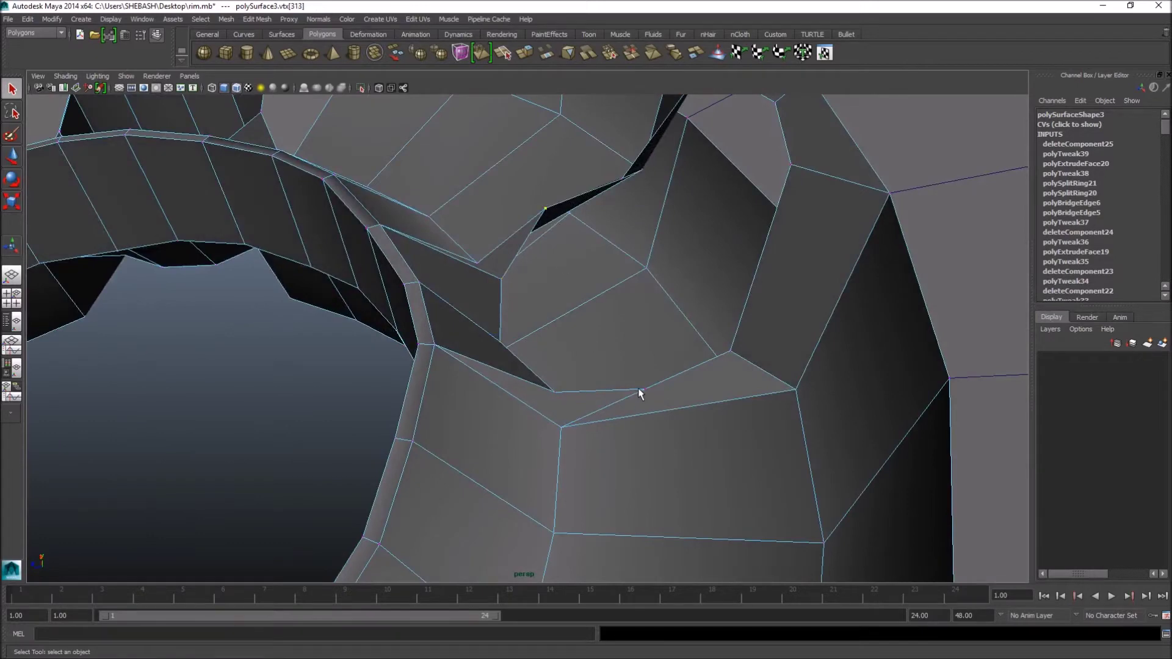
- Move the two selected vertices on the hole's upper and lower rim along X to adjust their depth in the ring
{"action": "left_click_drag", "start_coordinate": [645, 396], "coordinate": [626, 450], "text": "alt"}
{"action": "key", "text": "w"}
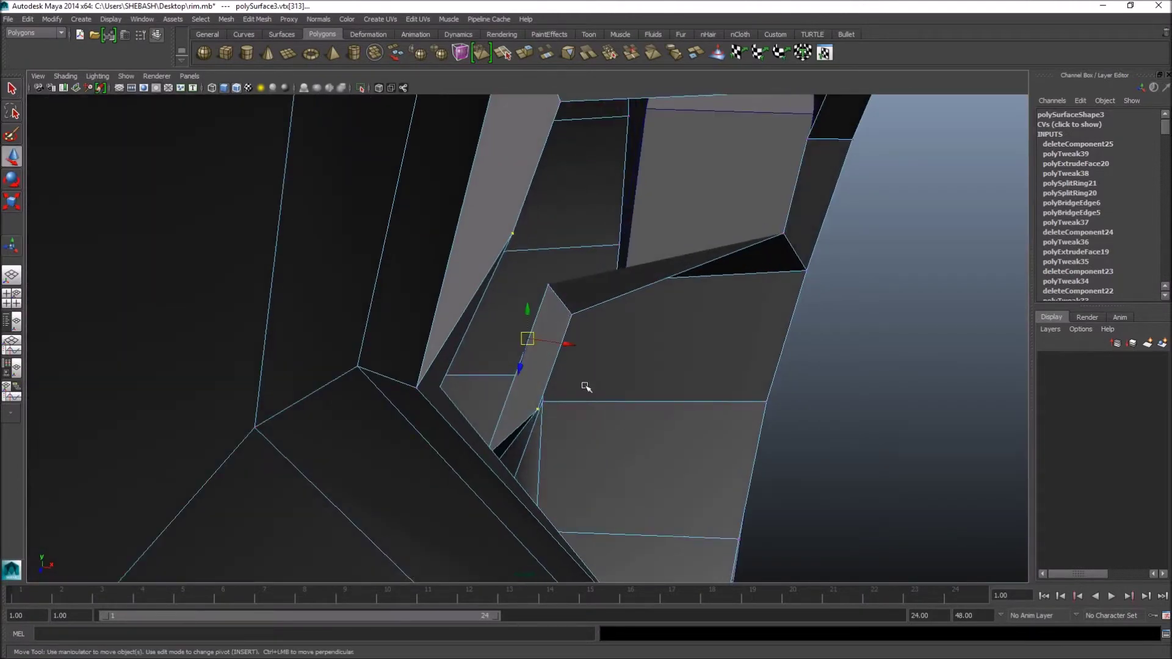
{"action": "left_click_drag", "start_coordinate": [577, 356], "coordinate": [546, 341]}
{"action": "left_click_drag", "start_coordinate": [677, 354], "coordinate": [681, 324], "text": "alt"}
{"action": "left_click_drag", "start_coordinate": [607, 266], "coordinate": [688, 291], "text": "alt"}
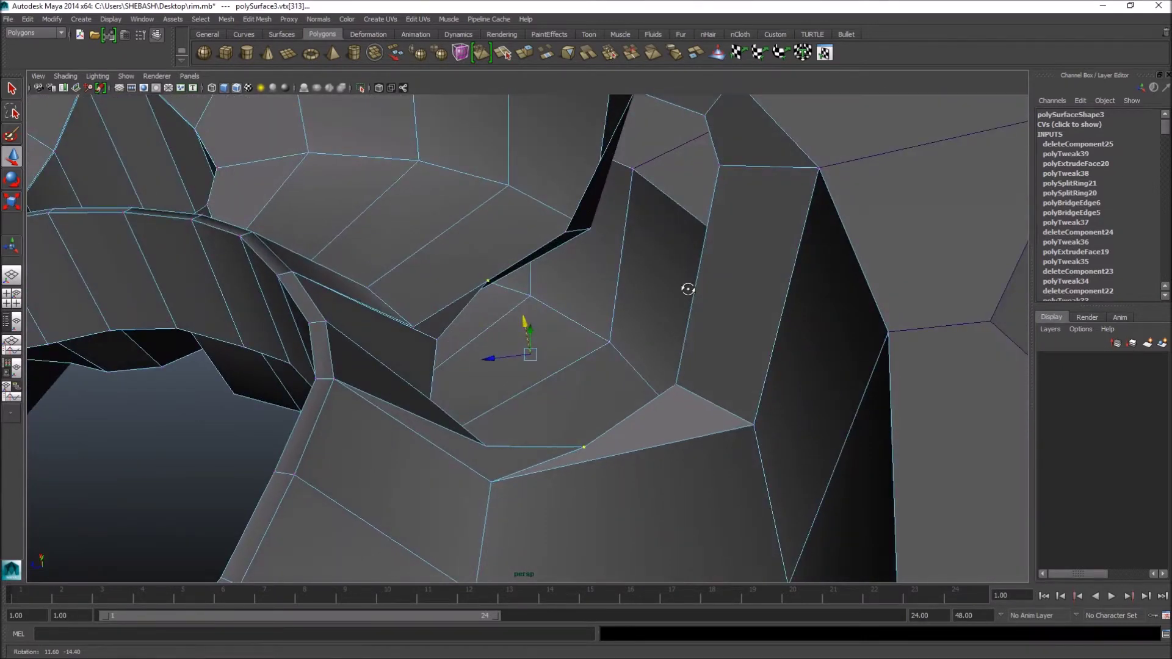
{"action": "middle_click_drag", "start_coordinate": [725, 213], "coordinate": [723, 273], "text": "alt"}
- Select rim edges of the bolt hole and shift them to adjust their depth against the ring surface
{"action": "key", "text": "q"}
{"action": "right_click_drag", "start_coordinate": [656, 146], "coordinate": [658, 117]}
{"action": "left_click", "coordinate": [672, 156]}
{"action": "left_click_drag", "start_coordinate": [740, 288], "coordinate": [706, 264], "text": "alt"}
{"action": "key", "text": "w"}
{"action": "left_click_drag", "start_coordinate": [606, 107], "coordinate": [669, 187]}
{"action": "right_click_drag", "start_coordinate": [686, 194], "coordinate": [543, 278], "text": "alt"}
{"action": "left_click_drag", "start_coordinate": [537, 290], "coordinate": [452, 293], "text": "alt"}
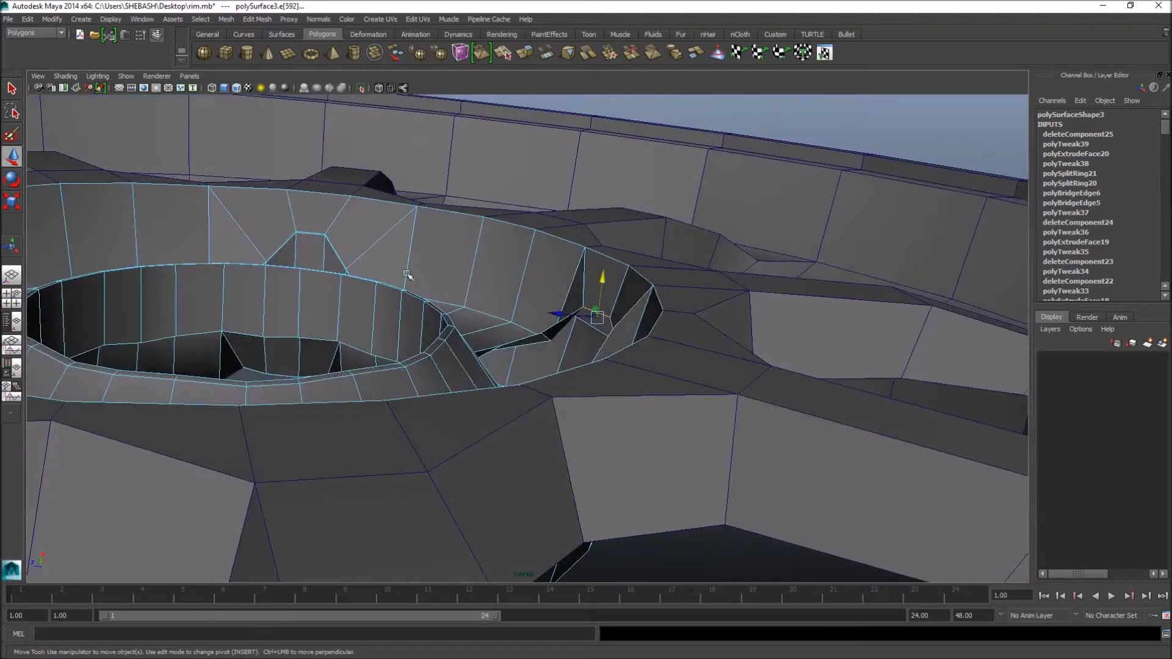
{"action": "mouse_move", "coordinate": [546, 319]}
{"action": "left_mouse_down", "text": "alt"}
{"action": "mouse_move", "coordinate": [552, 302]}
{"action": "mouse_move", "coordinate": [542, 299]}
{"action": "left_mouse_up", "text": "alt"}
- Refine the depth of the hole's upper, lower and hub-side rim vertices in vertex mode
{"action": "key", "text": "q"}
{"action": "right_click", "coordinate": [557, 272]}
{"action": "left_click", "coordinate": [526, 269]}
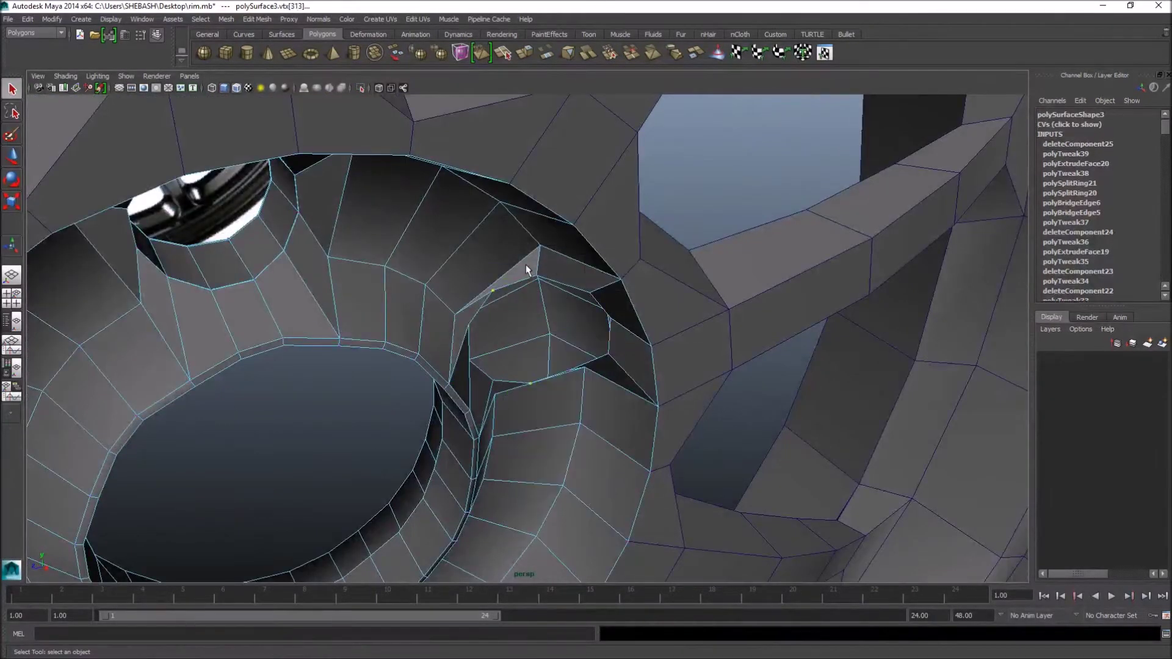
{"action": "mouse_move", "coordinate": [585, 394]}
{"action": "left_mouse_down", "text": "alt"}
{"action": "mouse_move", "coordinate": [575, 399]}
{"action": "mouse_move", "coordinate": [702, 374]}
{"action": "mouse_move", "coordinate": [515, 374]}
{"action": "mouse_move", "coordinate": [630, 398]}
{"action": "mouse_move", "coordinate": [586, 386]}
{"action": "left_mouse_up", "text": "alt"}
{"action": "key", "text": "w"}
{"action": "left_click_drag", "start_coordinate": [567, 343], "coordinate": [616, 416]}
{"action": "key", "text": "q"}
{"action": "key", "text": "f"}
{"action": "right_click_drag", "start_coordinate": [617, 416], "coordinate": [458, 398], "text": "alt"}
{"action": "left_click_drag", "start_coordinate": [458, 397], "coordinate": [529, 337], "text": "alt"}
{"action": "key", "text": "w"}
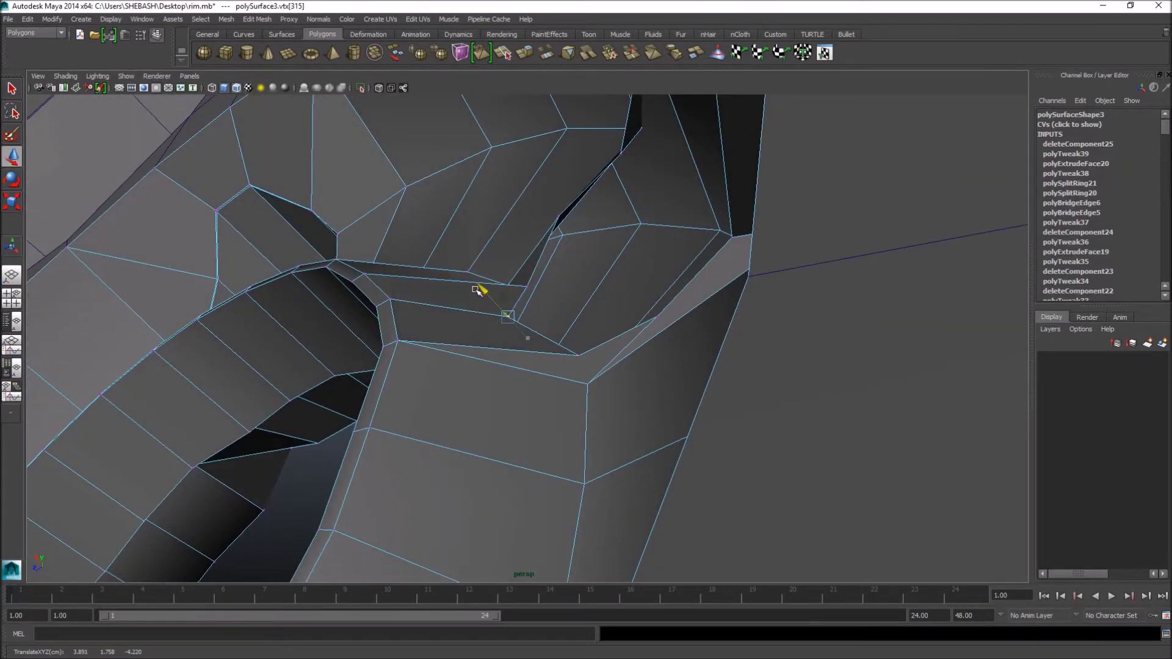
- Examine the bolt hole in smooth preview from several angles and return to the unsmoothed mesh
{"action": "key", "text": "3"}
{"action": "right_click_drag", "start_coordinate": [561, 336], "coordinate": [517, 340], "text": "alt"}
{"action": "left_click_drag", "start_coordinate": [517, 340], "coordinate": [607, 370], "text": "alt"}
{"action": "right_click_drag", "start_coordinate": [723, 357], "coordinate": [641, 371], "text": "alt"}
{"action": "left_click_drag", "start_coordinate": [641, 371], "coordinate": [564, 383], "text": "alt"}
{"action": "key", "text": "1"}
{"action": "right_click_drag", "start_coordinate": [565, 384], "coordinate": [540, 381], "text": "alt"}
{"action": "left_click_drag", "start_coordinate": [540, 382], "coordinate": [596, 379], "text": "alt"}
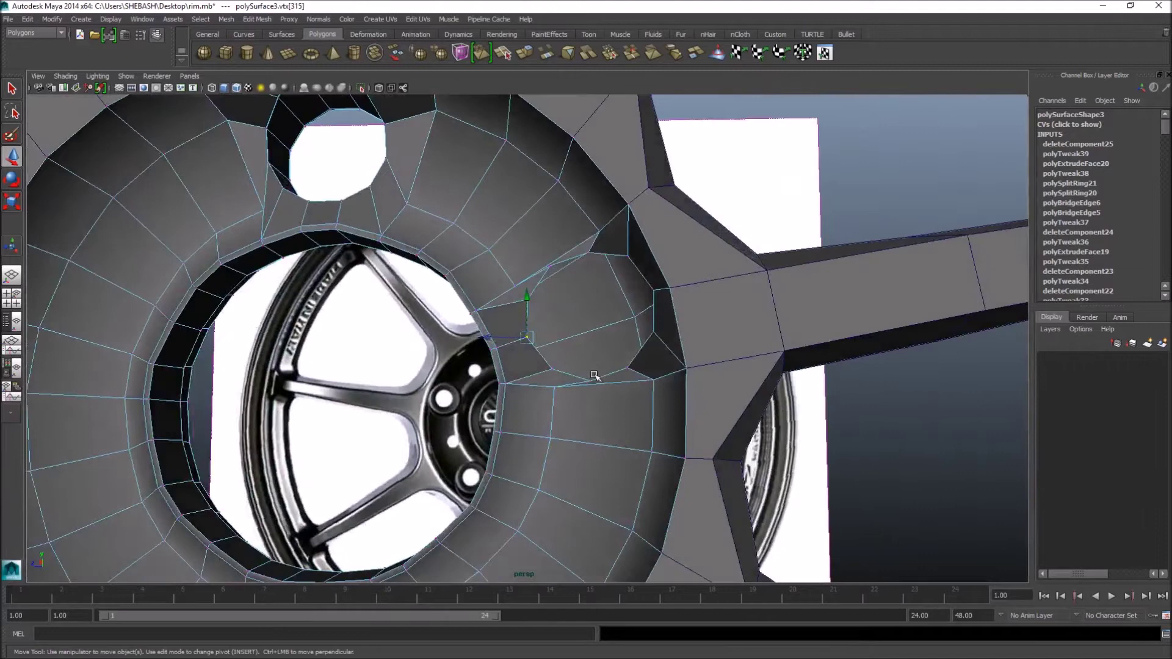
- In the side view, select the ring's rear faces behind the bolt hole, extrude them and scale them inward to about 0.43
{"action": "key", "text": "q"}
{"action": "right_click_drag", "start_coordinate": [563, 306], "coordinate": [579, 293]}
{"action": "key", "text": "space"}
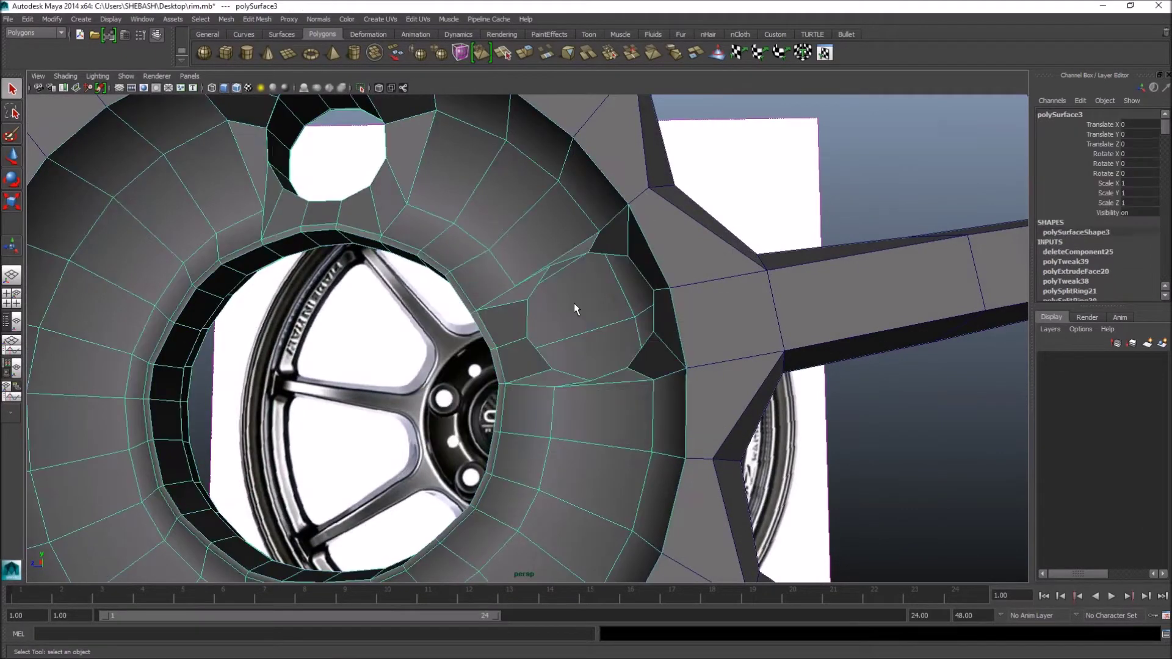
{"action": "key", "text": "space"}
{"action": "right_click_drag", "start_coordinate": [452, 269], "coordinate": [449, 259]}
{"action": "left_click", "coordinate": [449, 259]}
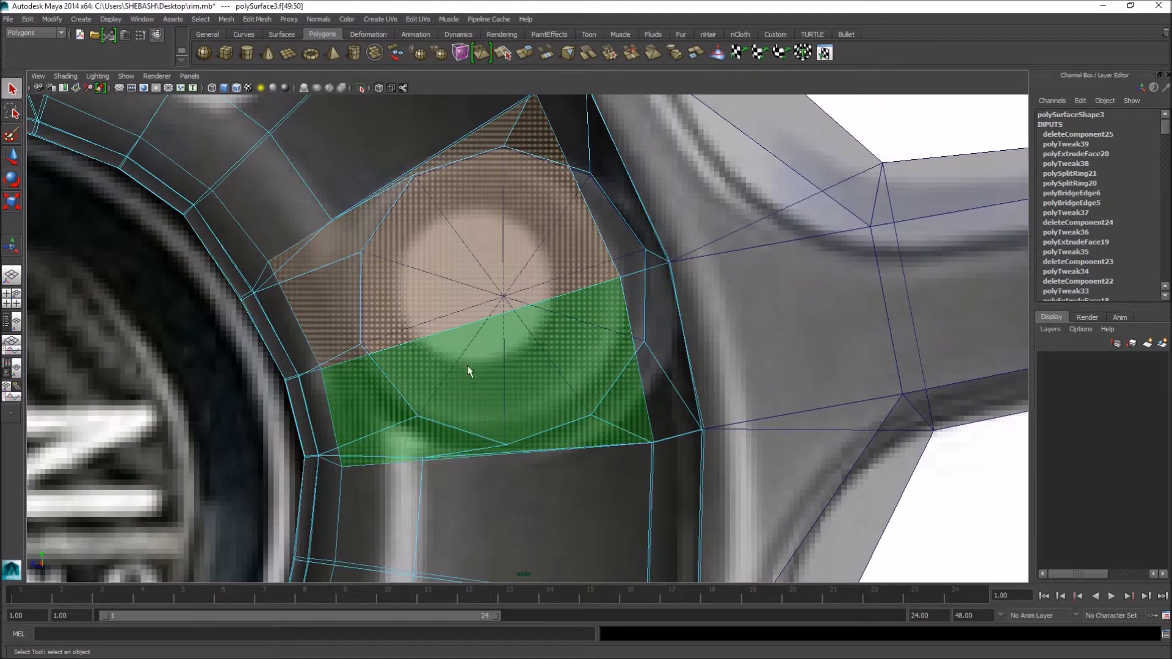
{"action": "left_click", "coordinate": [634, 310]}
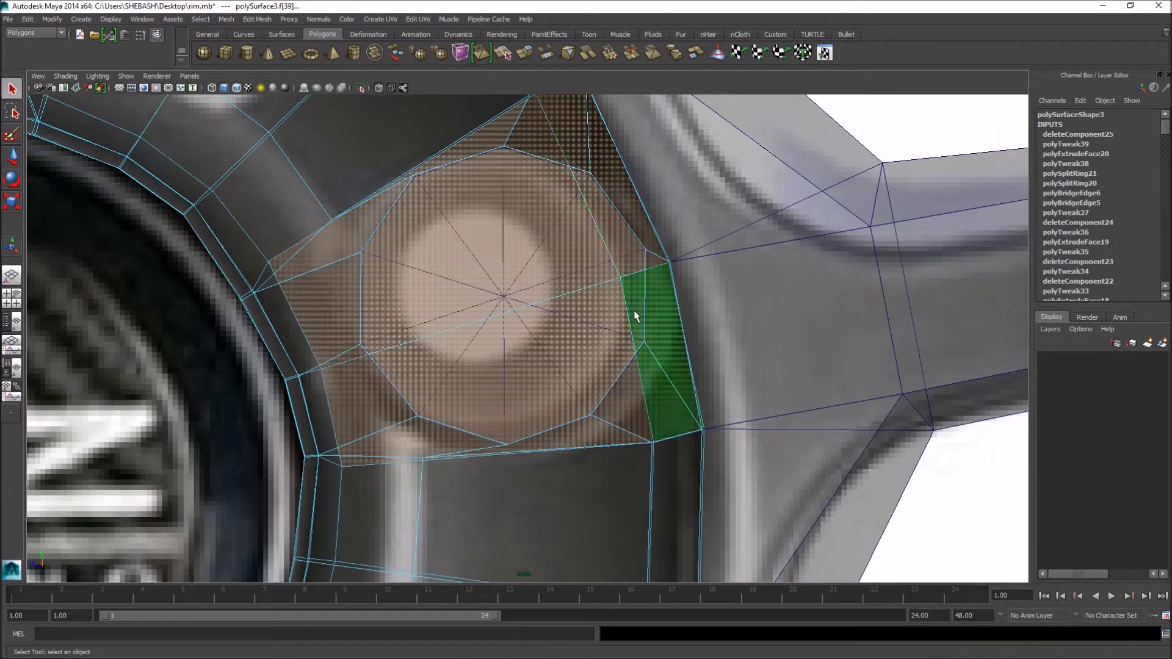
{"action": "key", "text": "space"}
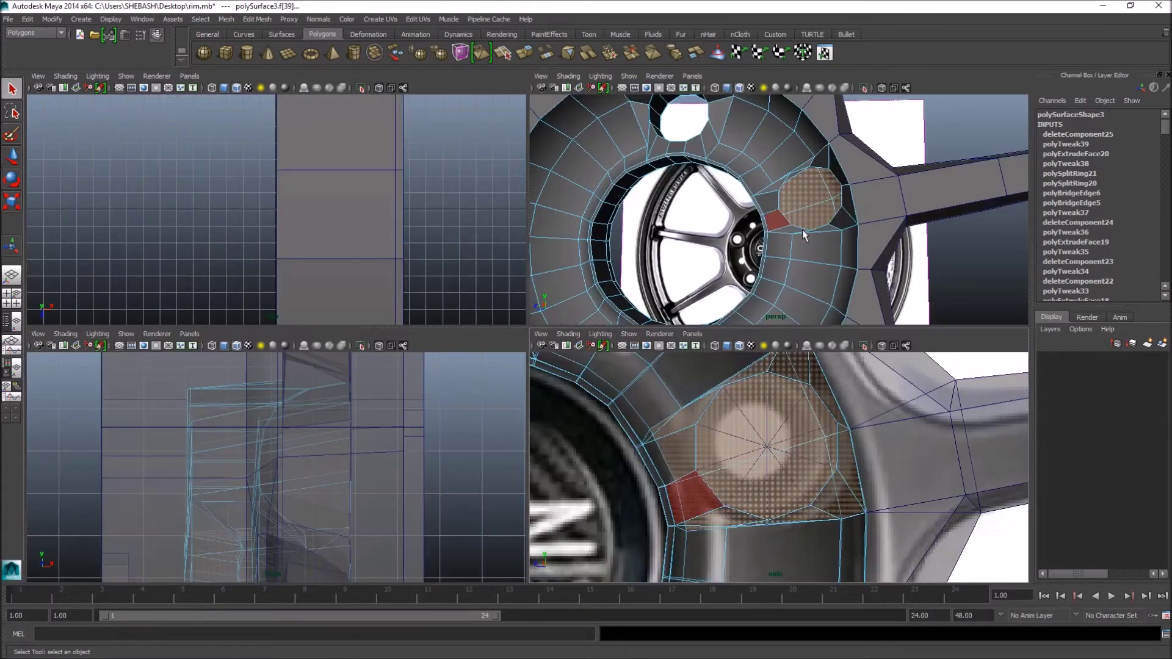
{"action": "key", "text": "space"}
{"action": "left_click_drag", "start_coordinate": [802, 230], "coordinate": [549, 275], "text": "alt"}
{"action": "left_click_drag", "start_coordinate": [515, 338], "coordinate": [661, 495], "text": "alt"}
{"action": "key", "text": "space"}
{"action": "key", "text": "space"}
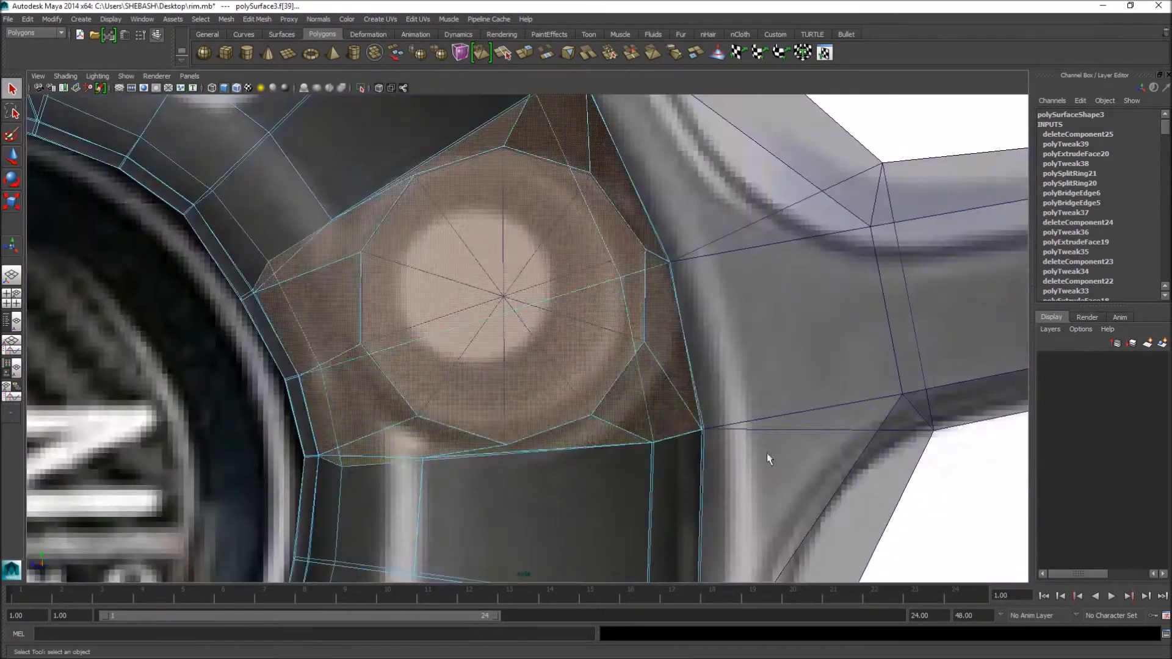
{"action": "left_click", "coordinate": [524, 54]}
{"action": "left_click_drag", "start_coordinate": [478, 273], "coordinate": [283, 291]}
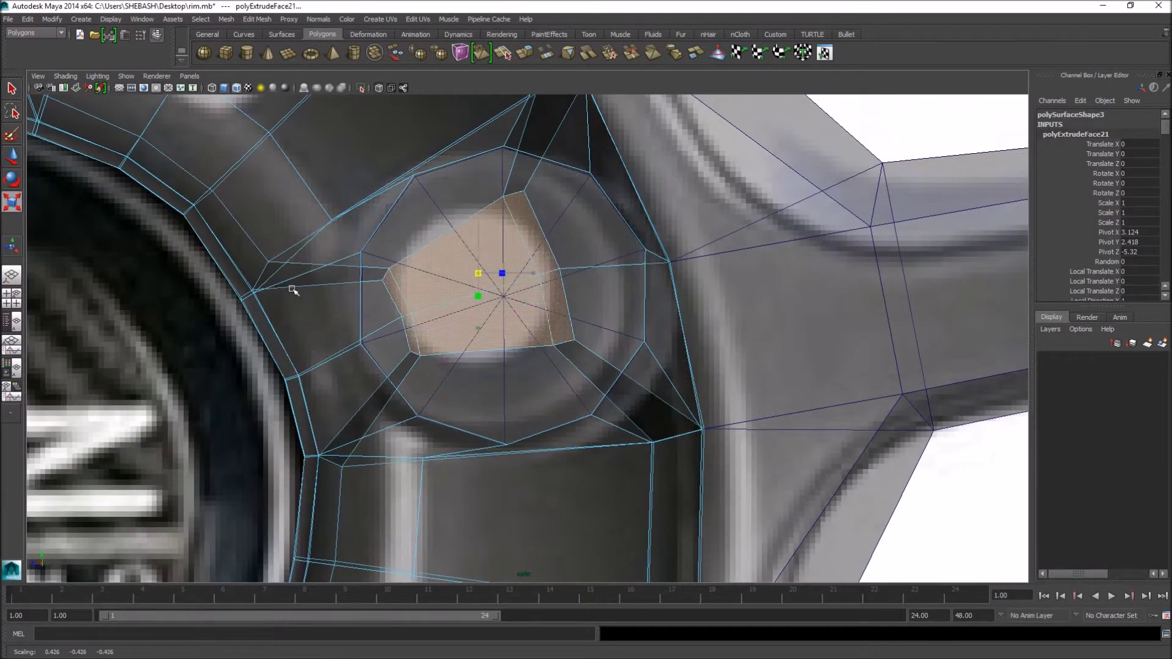
- Delete the inset faces on the back of the ring to open the bolt hole's rear side
{"action": "key", "text": "q"}
{"action": "key", "text": "space"}
{"action": "key", "text": "space"}
{"action": "left_click_drag", "start_coordinate": [738, 214], "coordinate": [585, 289], "text": "alt"}
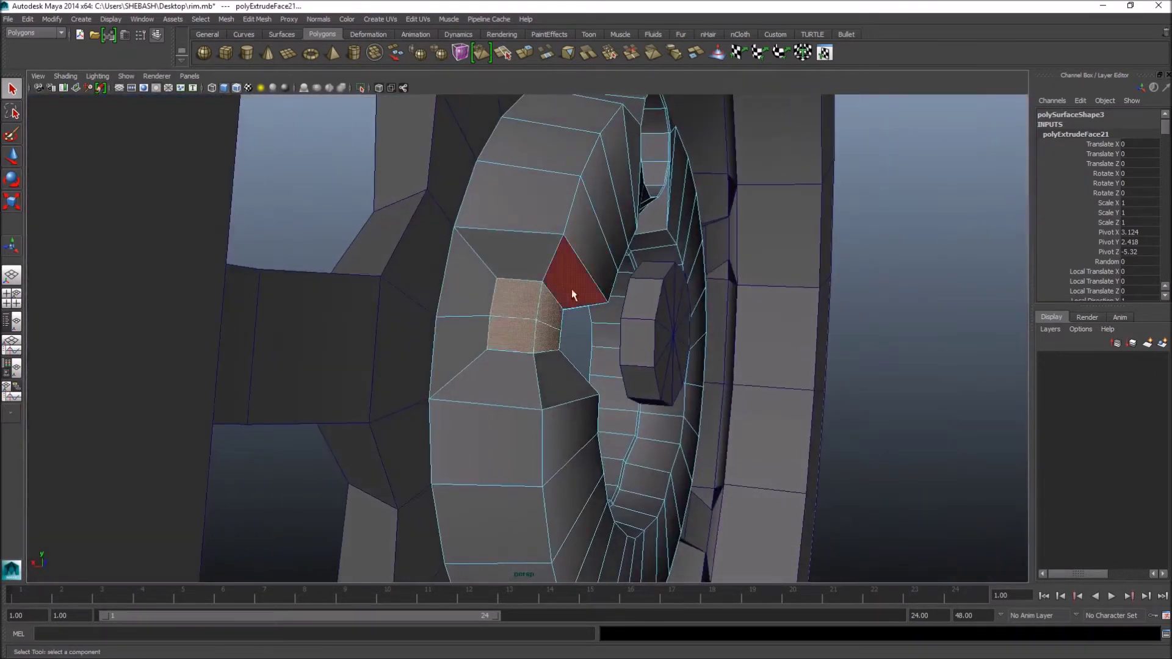
{"action": "left_click", "coordinate": [528, 310]}
{"action": "left_click_drag", "start_coordinate": [622, 347], "coordinate": [486, 333], "text": "alt"}
{"action": "left_click_drag", "start_coordinate": [585, 328], "coordinate": [711, 446], "text": "alt"}
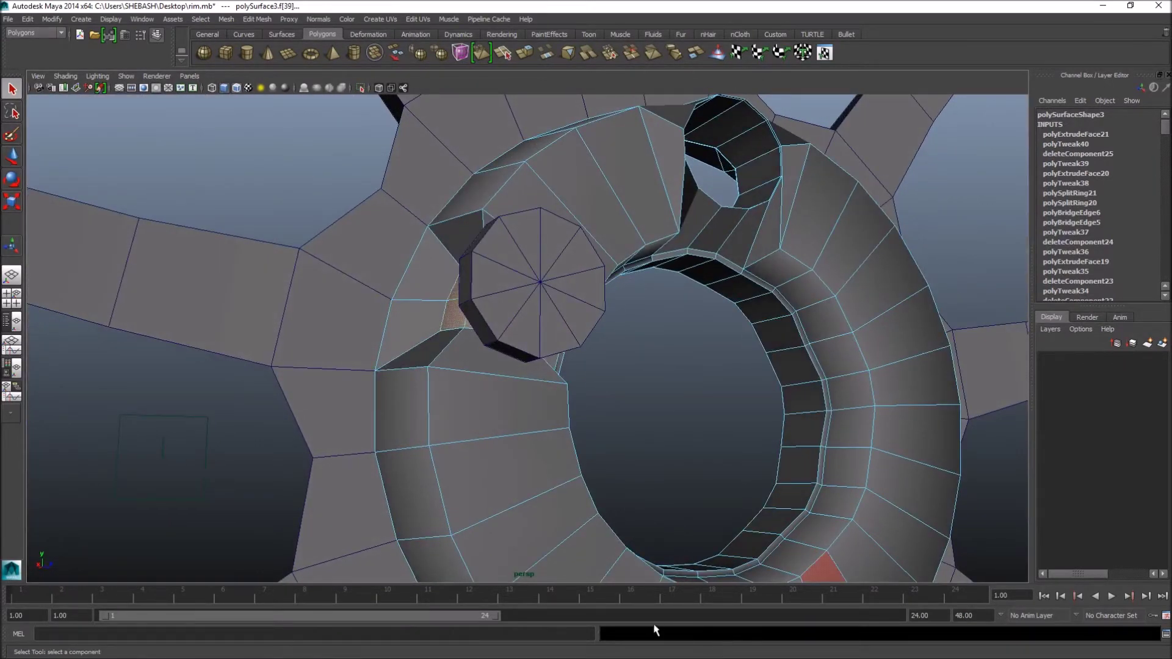
{"action": "left_click_drag", "start_coordinate": [635, 524], "coordinate": [708, 426], "text": "alt"}
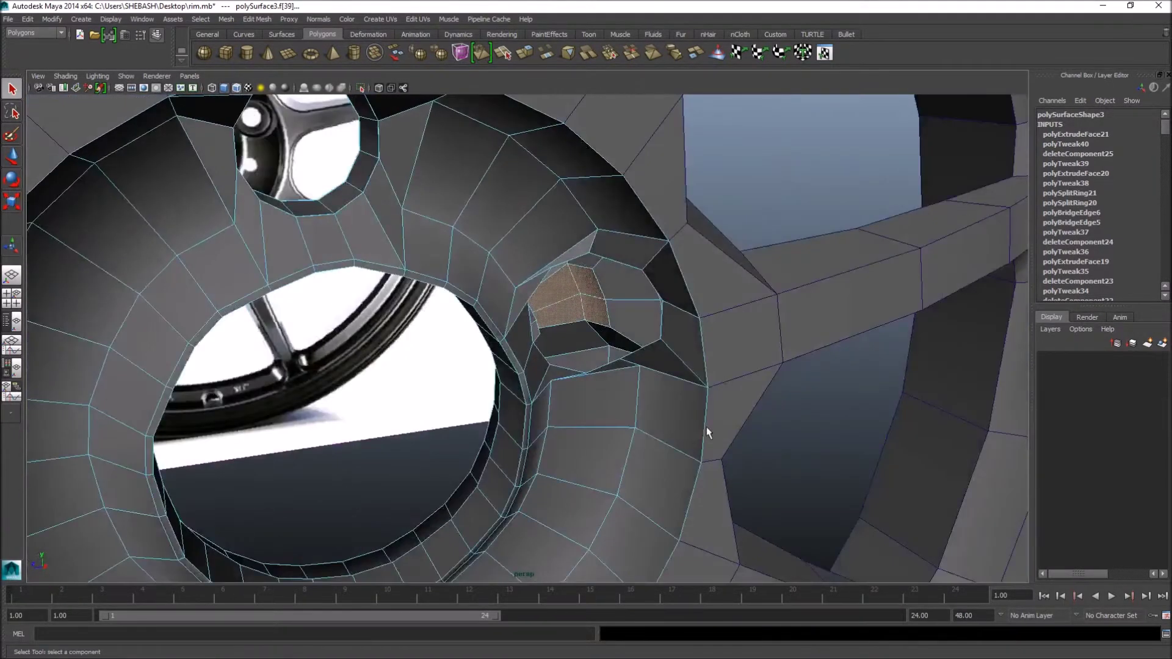
{"action": "left_click", "coordinate": [705, 427]}
- In the side view, move the rear opening's outer-upper and top vertices onto the matching corners of the guide cylinder
{"action": "right_click_drag", "start_coordinate": [631, 294], "coordinate": [606, 308]}
{"action": "left_click", "coordinate": [613, 307]}
{"action": "key", "text": "space"}
{"action": "key", "text": "space"}
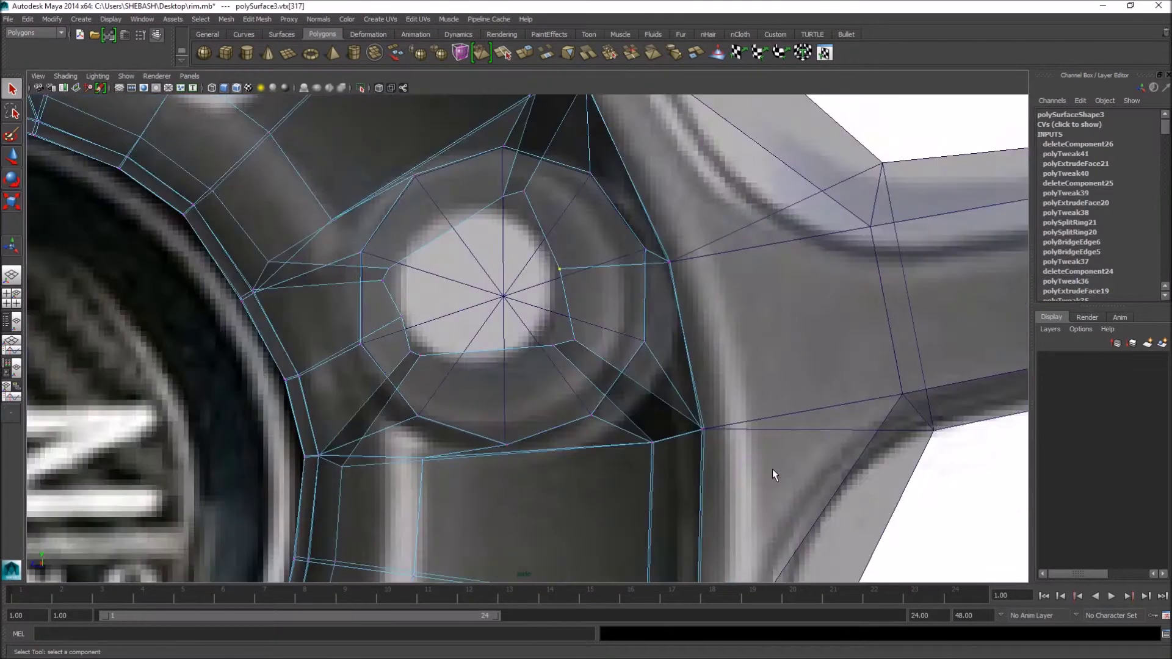
{"action": "middle_click_drag", "start_coordinate": [553, 319], "coordinate": [539, 373], "text": "alt"}
{"action": "right_click_drag", "start_coordinate": [521, 373], "coordinate": [568, 358], "text": "alt"}
{"action": "key", "text": "w"}
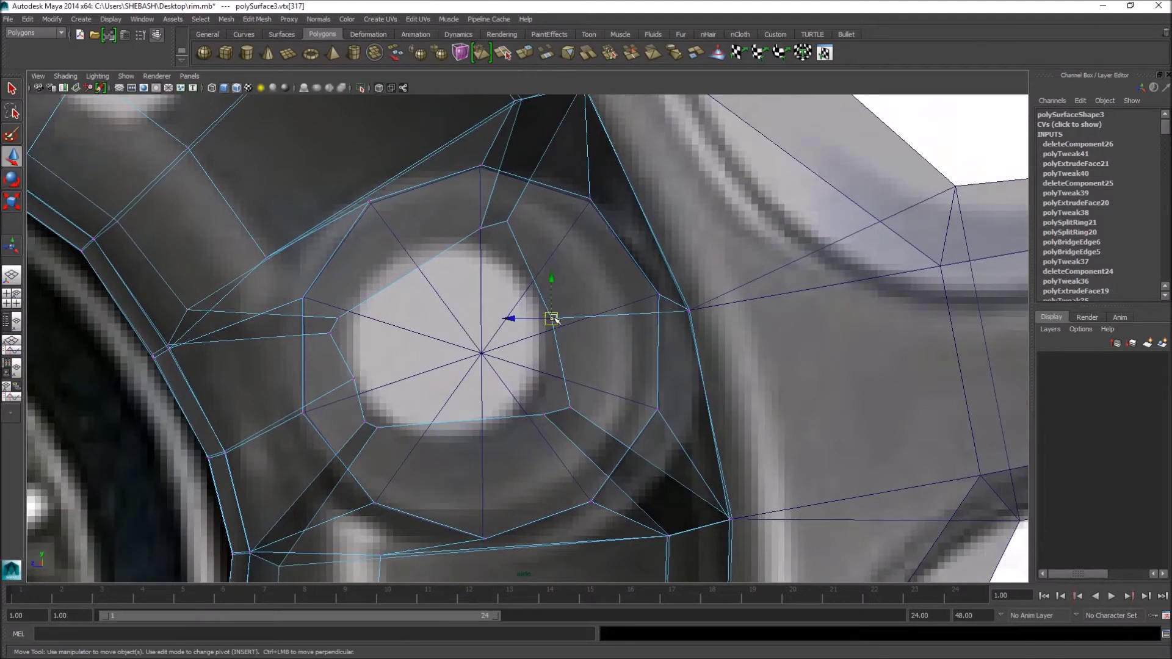
{"action": "left_click_drag", "start_coordinate": [550, 331], "coordinate": [670, 300]}
{"action": "left_click_drag", "start_coordinate": [508, 223], "coordinate": [577, 201]}
{"action": "left_click", "coordinate": [481, 228]}
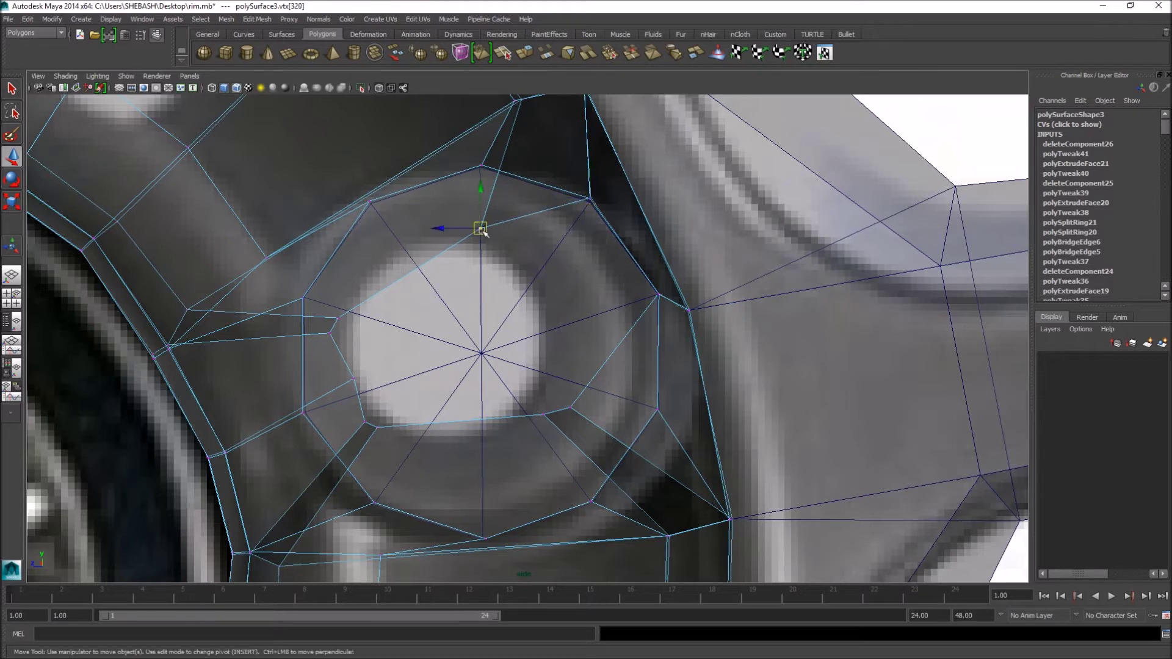
{"action": "left_click_drag", "start_coordinate": [481, 228], "coordinate": [481, 169]}
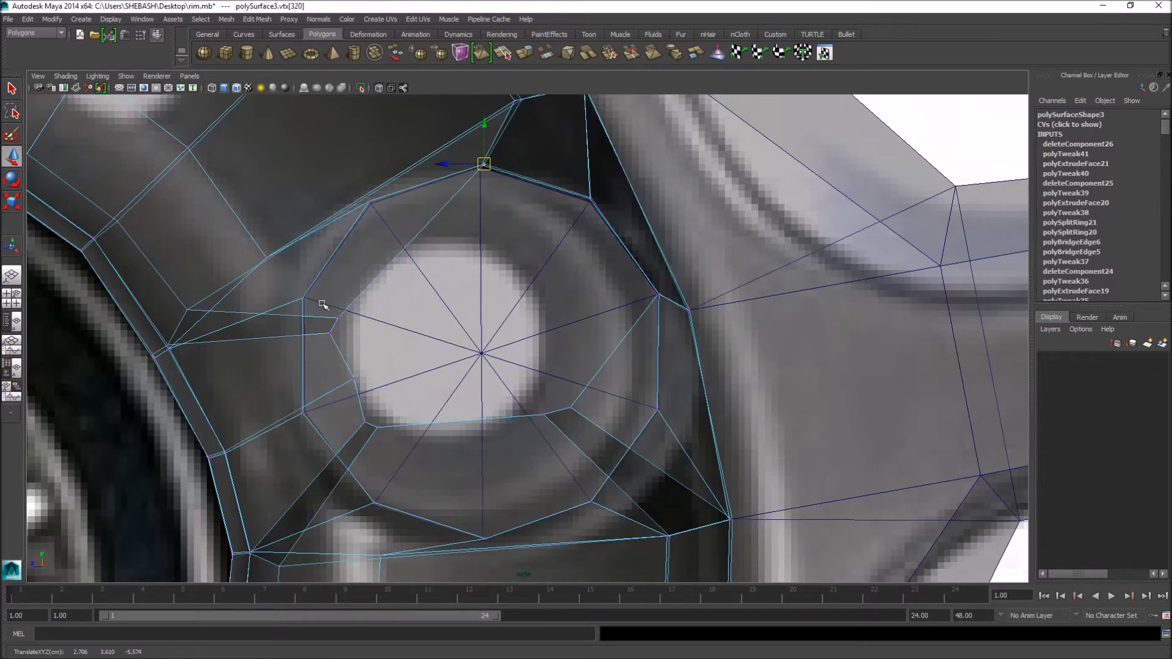
- Move the rear opening's three hub-side vertices onto the corresponding corners of the guide cylinder
{"action": "left_click_drag", "start_coordinate": [347, 324], "coordinate": [371, 206]}
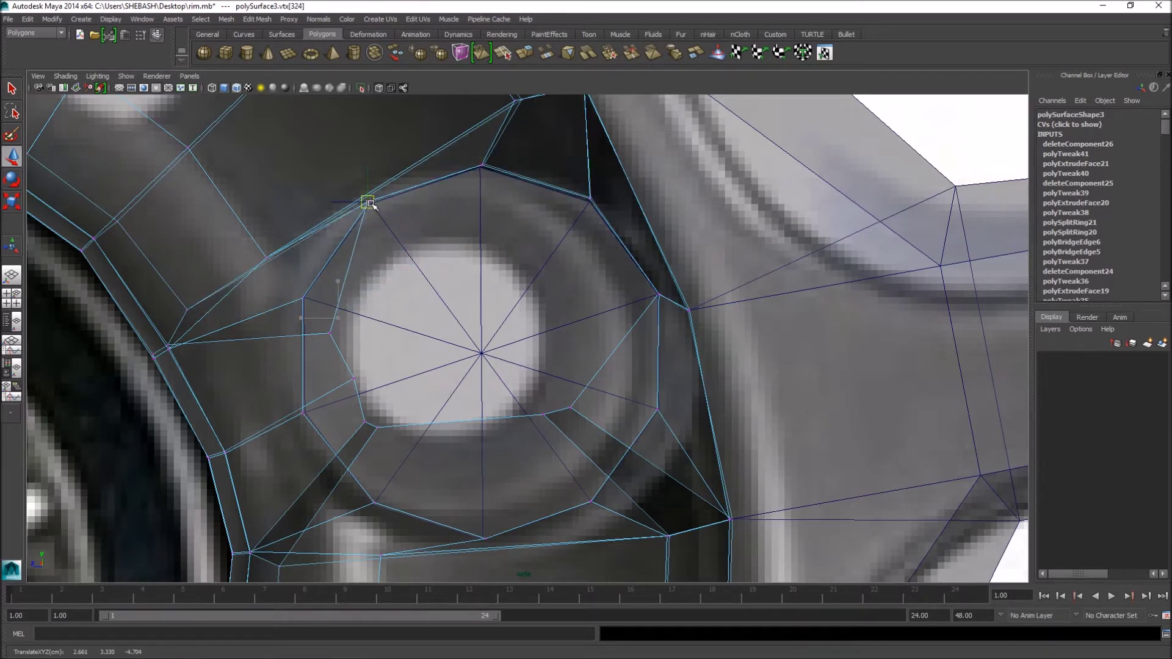
{"action": "left_click", "coordinate": [329, 332]}
{"action": "left_click_drag", "start_coordinate": [330, 333], "coordinate": [306, 306]}
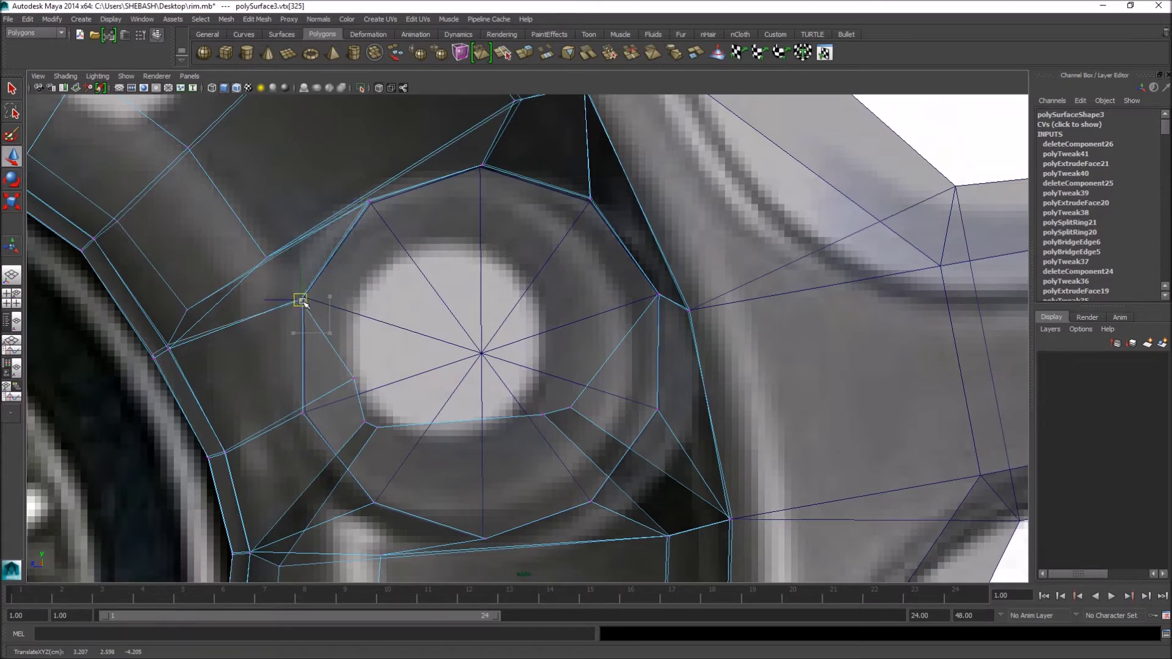
{"action": "left_click_drag", "start_coordinate": [355, 379], "coordinate": [307, 403]}
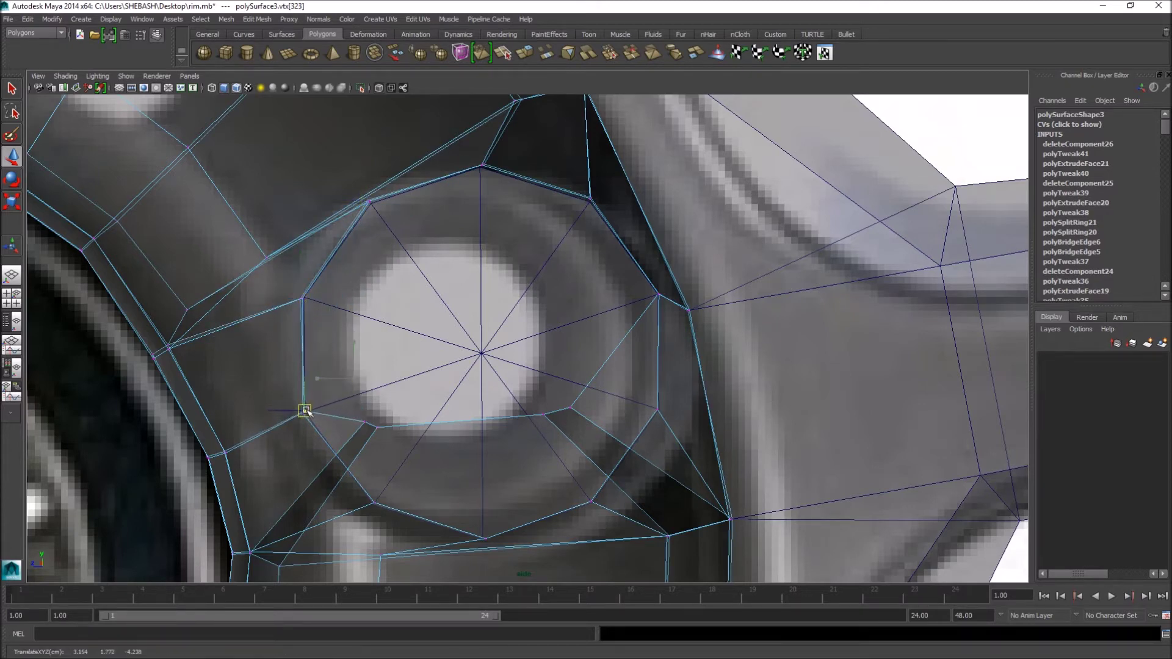
- Move the rear opening's remaining lower vertices onto the guide cylinder's bottom and lower-outer corners
{"action": "middle_click_drag", "start_coordinate": [428, 443], "coordinate": [419, 329], "text": "alt"}
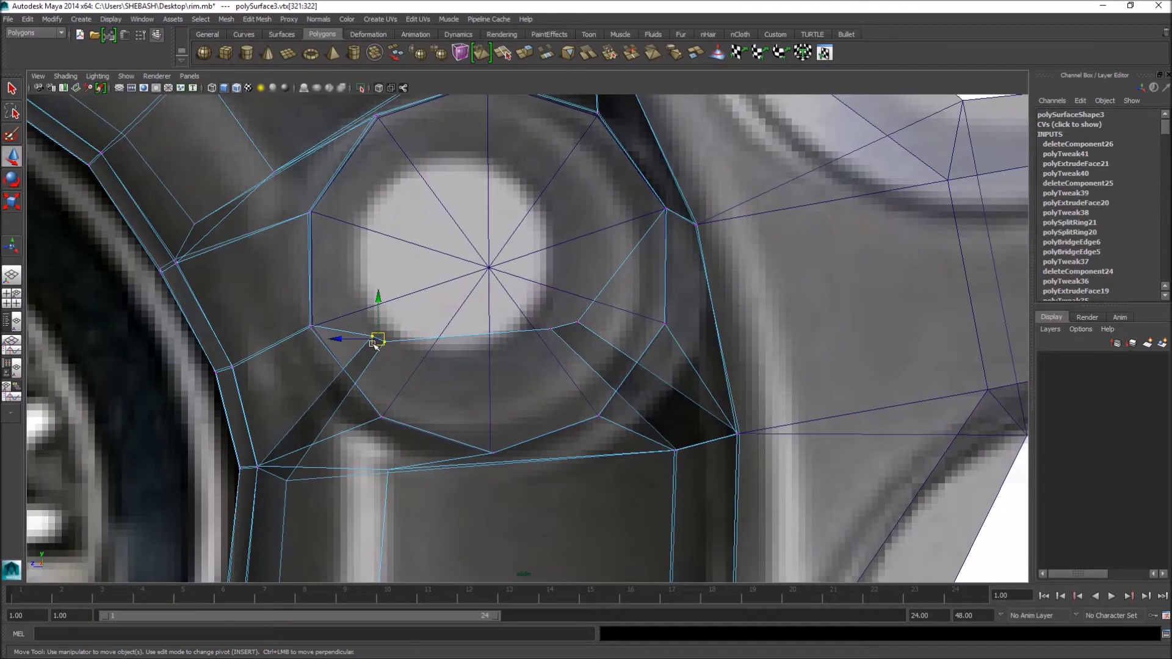
{"action": "left_click_drag", "start_coordinate": [374, 345], "coordinate": [382, 420]}
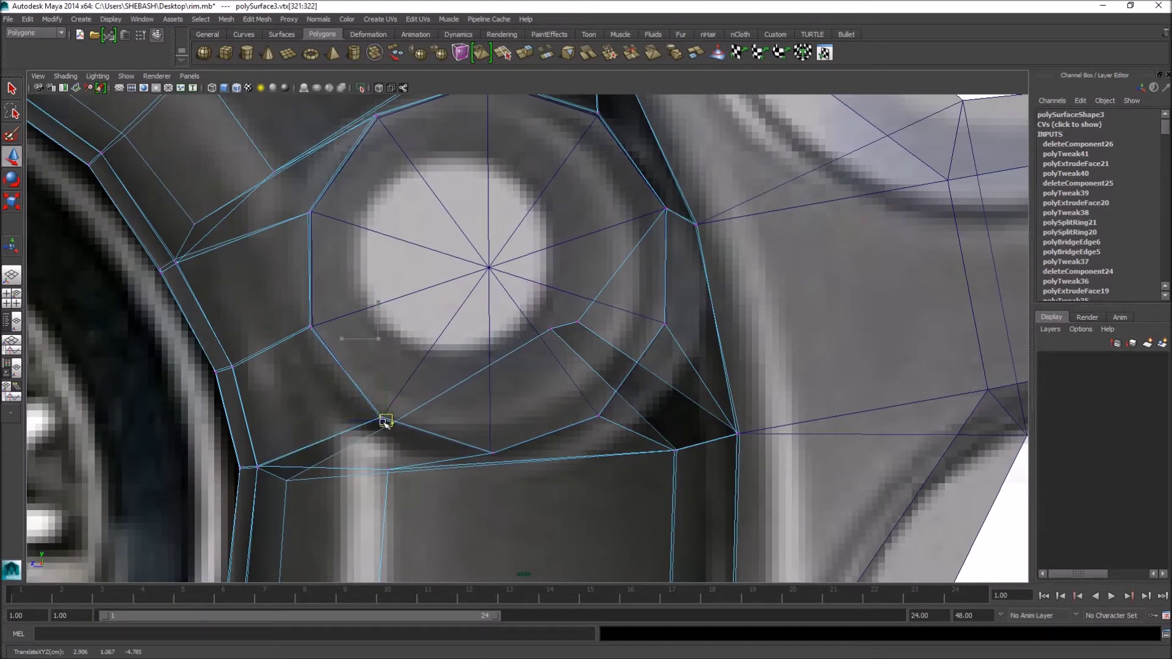
{"action": "left_click", "coordinate": [394, 421]}
{"action": "key", "text": "w"}
{"action": "left_click_drag", "start_coordinate": [394, 420], "coordinate": [490, 454]}
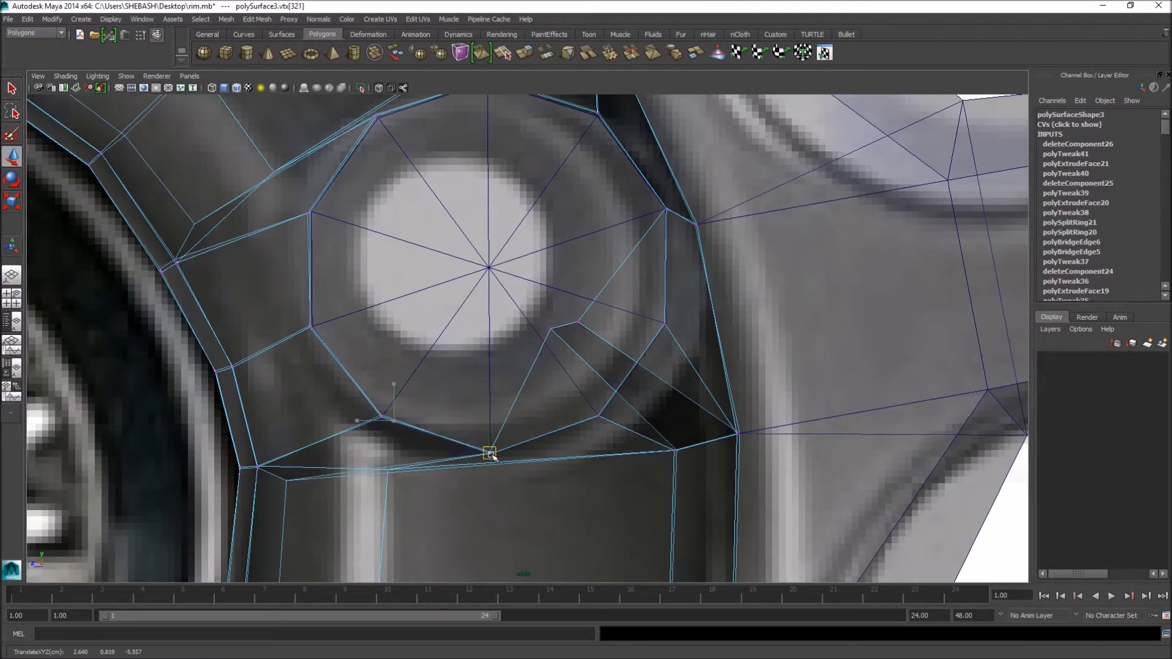
{"action": "left_click", "coordinate": [550, 331]}
{"action": "left_click_drag", "start_coordinate": [550, 331], "coordinate": [594, 416]}
{"action": "left_click", "coordinate": [579, 323]}
{"action": "left_click_drag", "start_coordinate": [579, 322], "coordinate": [466, 281]}
- Select the rear opening's border edges in the perspective view, flatten them along X and shift the loop in depth
{"action": "key", "text": "space"}
{"action": "key", "text": "space"}
{"action": "right_click", "coordinate": [449, 263]}
{"action": "right_click_drag", "start_coordinate": [449, 263], "coordinate": [560, 327]}
{"action": "left_click", "coordinate": [453, 263]}
{"action": "left_click_drag", "start_coordinate": [560, 327], "coordinate": [607, 389], "text": "alt"}
{"action": "key", "text": "r"}
{"action": "mouse_move", "coordinate": [485, 336]}
{"action": "left_mouse_down", "text": "alt"}
{"action": "mouse_move", "coordinate": [530, 354]}
{"action": "mouse_move", "coordinate": [485, 339]}
{"action": "left_mouse_up", "text": "alt"}
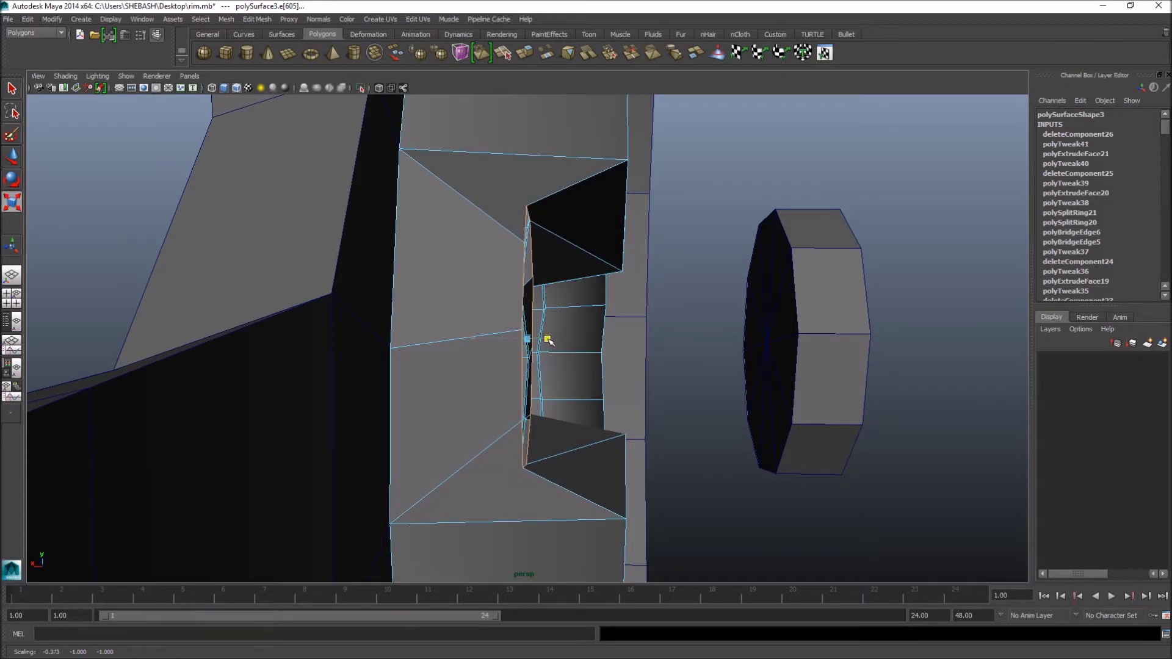
{"action": "mouse_move", "coordinate": [581, 335]}
{"action": "left_mouse_down", "text": "alt"}
{"action": "mouse_move", "coordinate": [643, 356]}
{"action": "mouse_move", "coordinate": [581, 355]}
{"action": "left_mouse_up", "text": "alt"}
{"action": "key", "text": "w"}
{"action": "left_click_drag", "start_coordinate": [490, 340], "coordinate": [662, 316], "text": "alt"}
{"action": "left_click_drag", "start_coordinate": [578, 327], "coordinate": [571, 336]}
- Bridge one matching pair of front and rear border edges, and bridge the remaining borders to form the hole's inner wall
{"action": "left_click_drag", "start_coordinate": [278, 382], "coordinate": [487, 399], "text": "alt"}
{"action": "key", "text": "q"}
{"action": "right_click", "coordinate": [569, 334]}
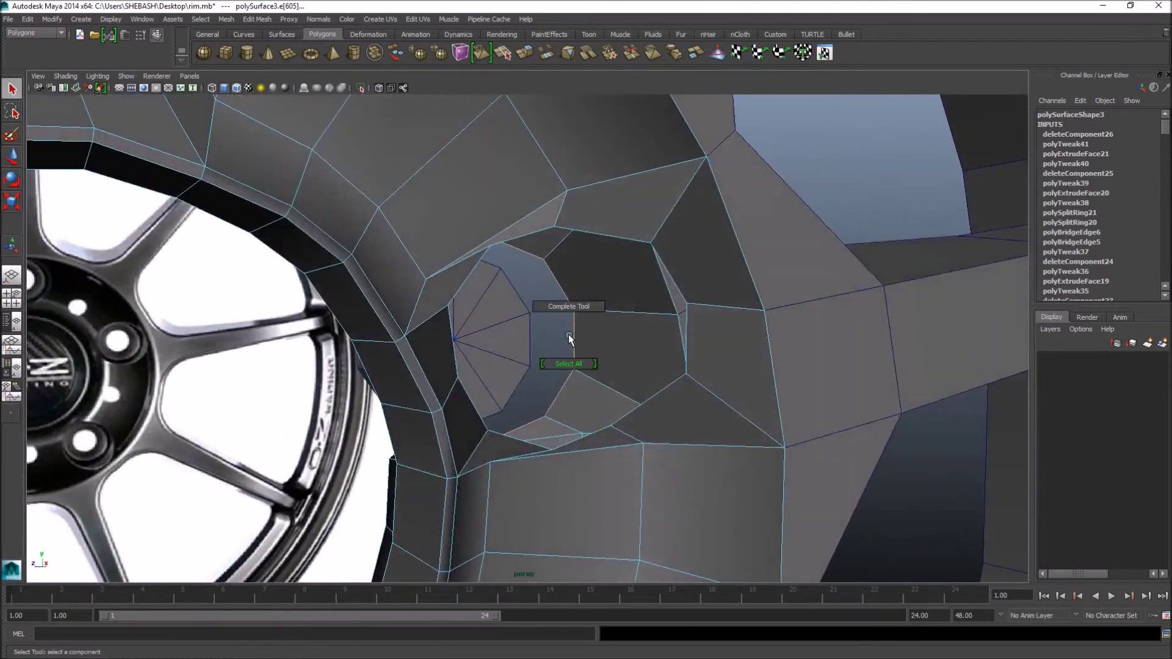
{"action": "right_click_drag", "start_coordinate": [588, 335], "coordinate": [625, 305]}
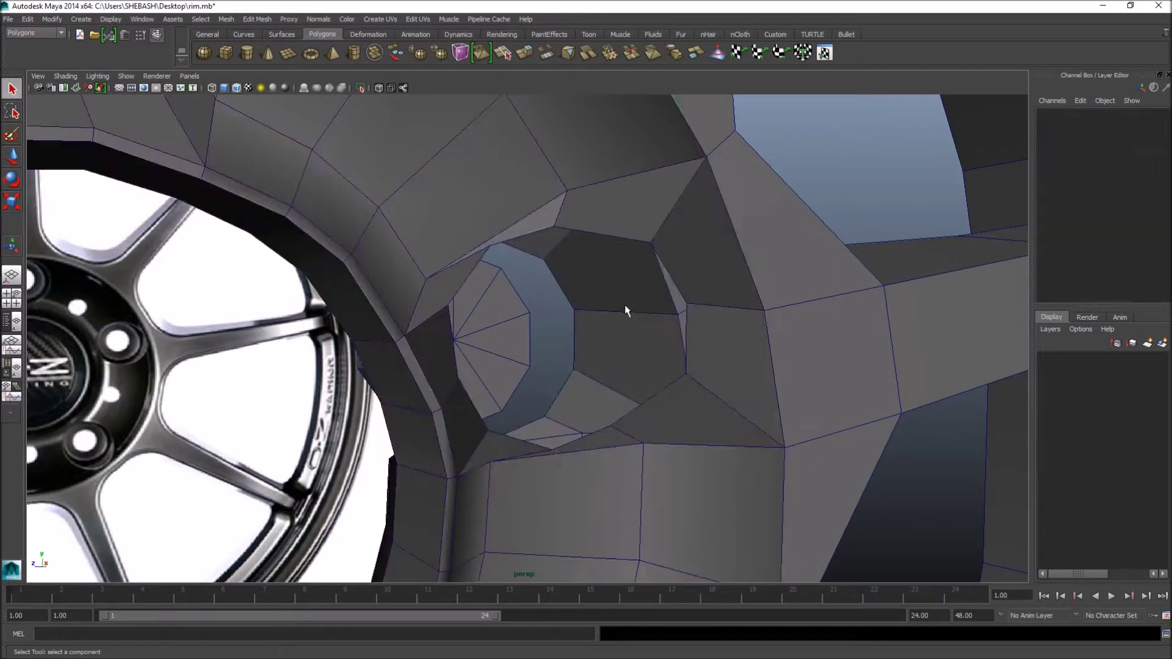
{"action": "left_click_drag", "start_coordinate": [598, 366], "coordinate": [599, 343], "text": "alt"}
{"action": "right_click_drag", "start_coordinate": [583, 308], "coordinate": [582, 254]}
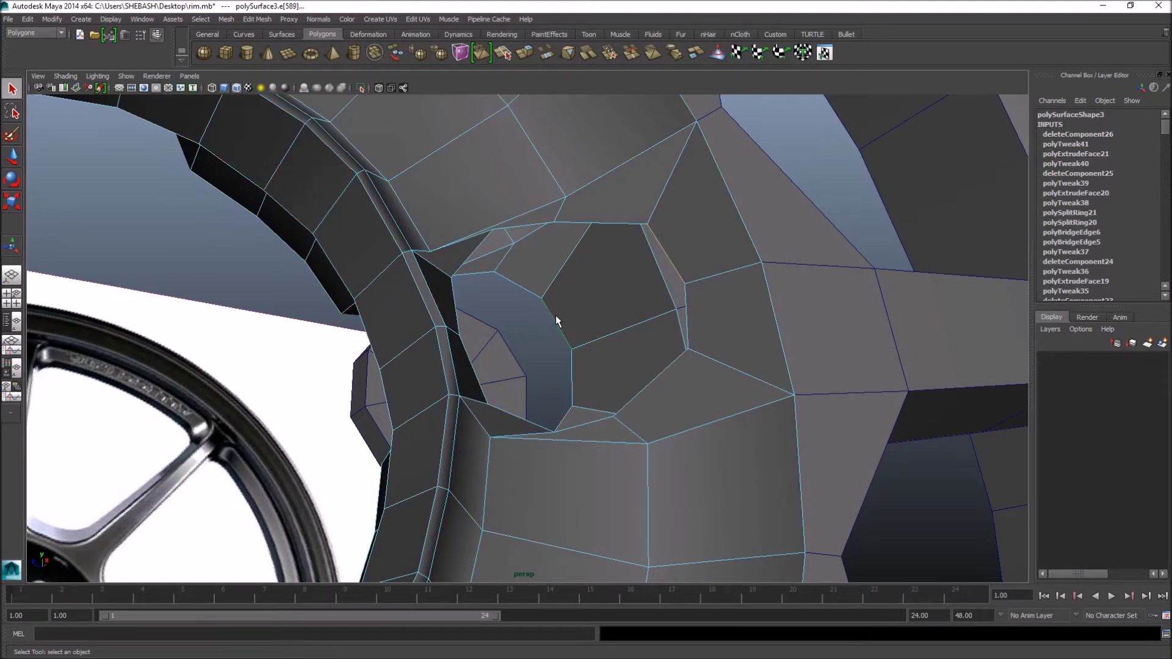
{"action": "left_click", "coordinate": [547, 54]}
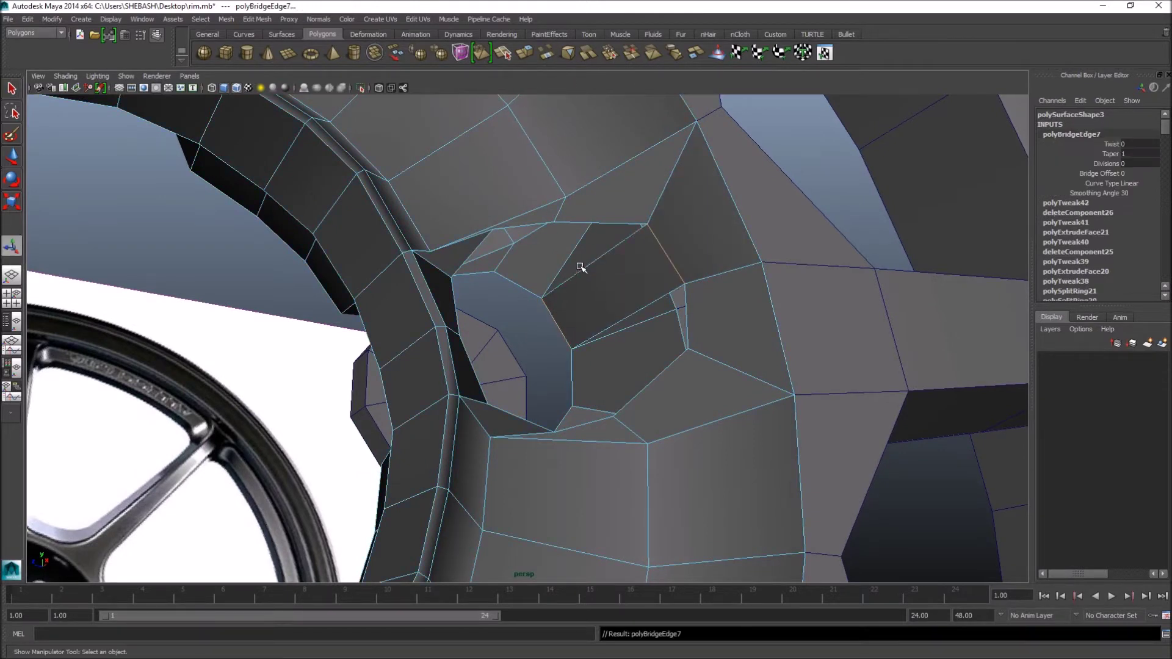
{"action": "double_click", "coordinate": [580, 267]}
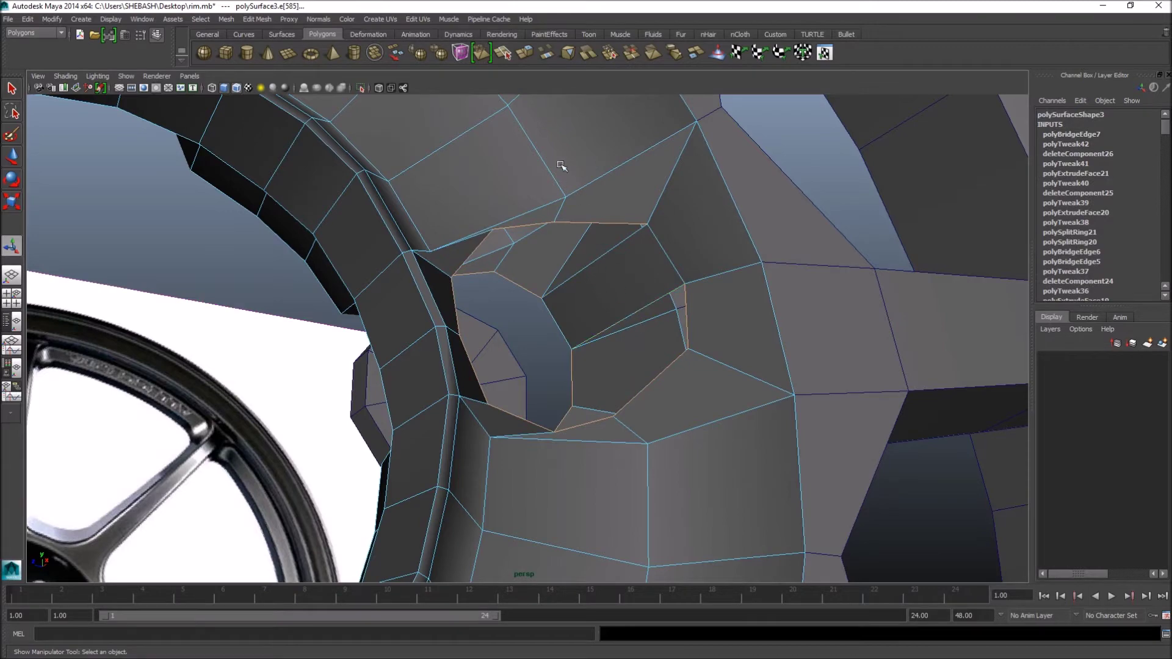
{"action": "left_click", "coordinate": [551, 55]}
- Insert edge loops around the hole's inner wall, close to its rear and front rims
{"action": "left_click_drag", "start_coordinate": [620, 222], "coordinate": [612, 423], "text": "alt"}
{"action": "right_click_drag", "start_coordinate": [571, 339], "coordinate": [591, 337]}
{"action": "left_click_drag", "start_coordinate": [591, 337], "coordinate": [418, 383], "text": "alt"}
{"action": "right_click_drag", "start_coordinate": [419, 384], "coordinate": [686, 387], "text": "alt"}
{"action": "right_click_drag", "start_coordinate": [676, 336], "coordinate": [583, 360], "text": "shift"}
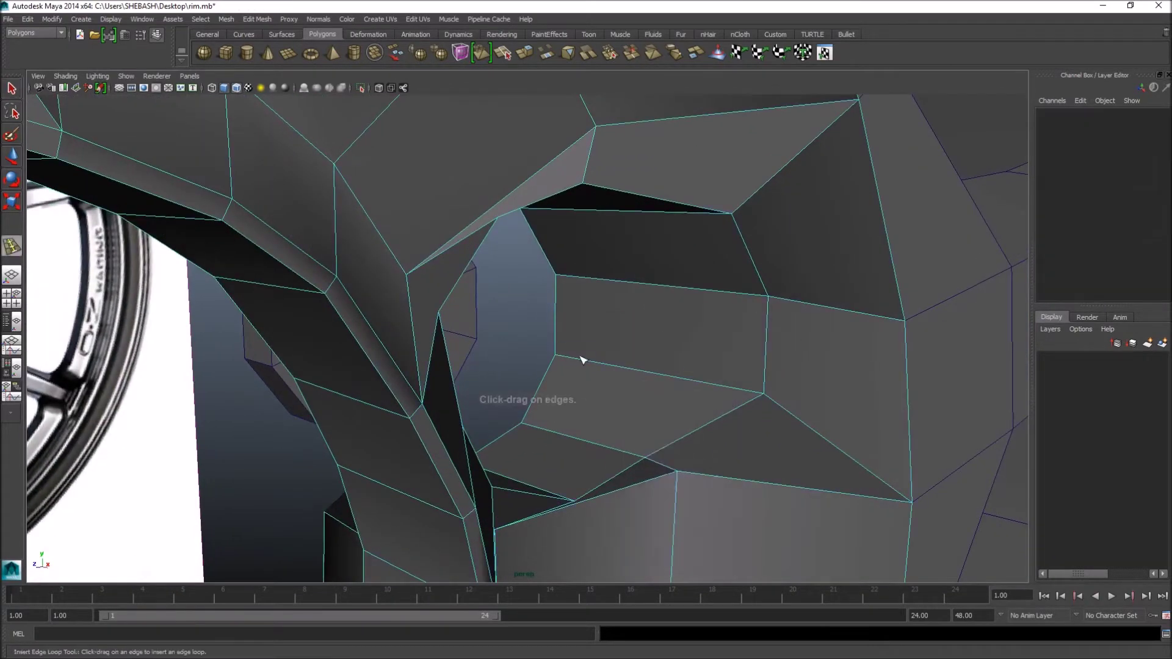
{"action": "left_click_drag", "start_coordinate": [569, 357], "coordinate": [559, 361]}
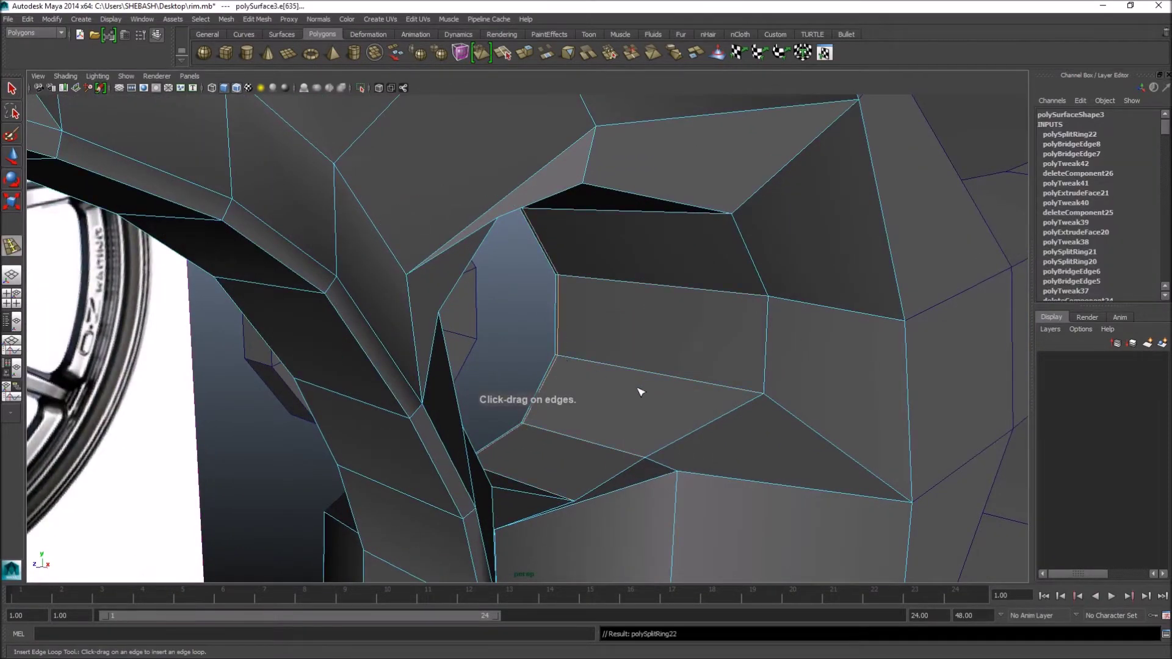
{"action": "left_click_drag", "start_coordinate": [763, 391], "coordinate": [557, 306]}
- Turn off the wireframe overlay on shaded objects and examine the hub ring with both bolt holes from several angles
{"action": "key", "text": "q"}
{"action": "right_click", "coordinate": [565, 275]}
{"action": "right_click_drag", "start_coordinate": [572, 273], "coordinate": [618, 261]}
{"action": "left_click_drag", "start_coordinate": [618, 261], "coordinate": [447, 403], "text": "alt"}
{"action": "left_click", "coordinate": [236, 87]}
{"action": "mouse_move", "coordinate": [351, 207]}
{"action": "left_mouse_down", "text": "alt"}
{"action": "mouse_move", "coordinate": [479, 301]}
{"action": "mouse_move", "coordinate": [424, 308]}
{"action": "mouse_move", "coordinate": [521, 309]}
{"action": "mouse_move", "coordinate": [473, 283]}
{"action": "mouse_move", "coordinate": [496, 326]}
{"action": "mouse_move", "coordinate": [568, 298]}
{"action": "mouse_move", "coordinate": [531, 340]}
{"action": "mouse_move", "coordinate": [445, 317]}
{"action": "mouse_move", "coordinate": [524, 328]}
{"action": "left_mouse_up", "text": "alt"}
{"action": "left_click", "coordinate": [479, 283]}
{"action": "key", "text": "1"}
{"action": "left_click_drag", "start_coordinate": [473, 277], "coordinate": [482, 307], "text": "alt"}
{"action": "scroll", "coordinate": [415, 296], "scroll_direction": "up", "scroll_amount": 3}
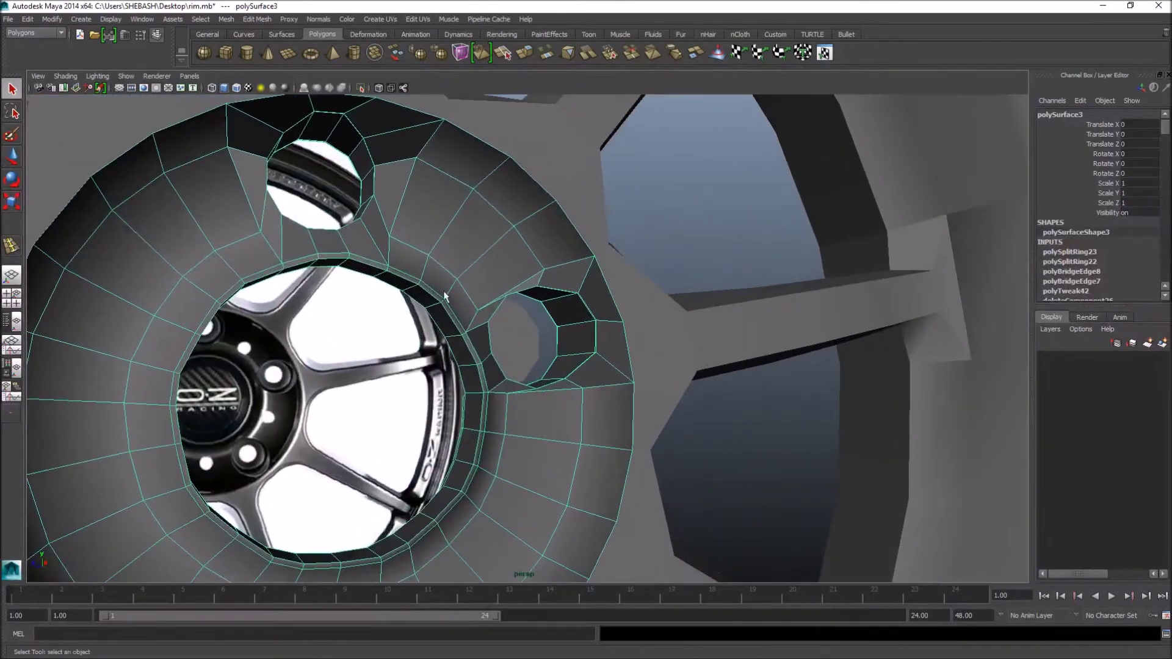
{"action": "scroll", "coordinate": [385, 257], "scroll_direction": "down", "scroll_amount": 3}
{"action": "scroll", "coordinate": [434, 329], "scroll_direction": "up", "scroll_amount": 5}
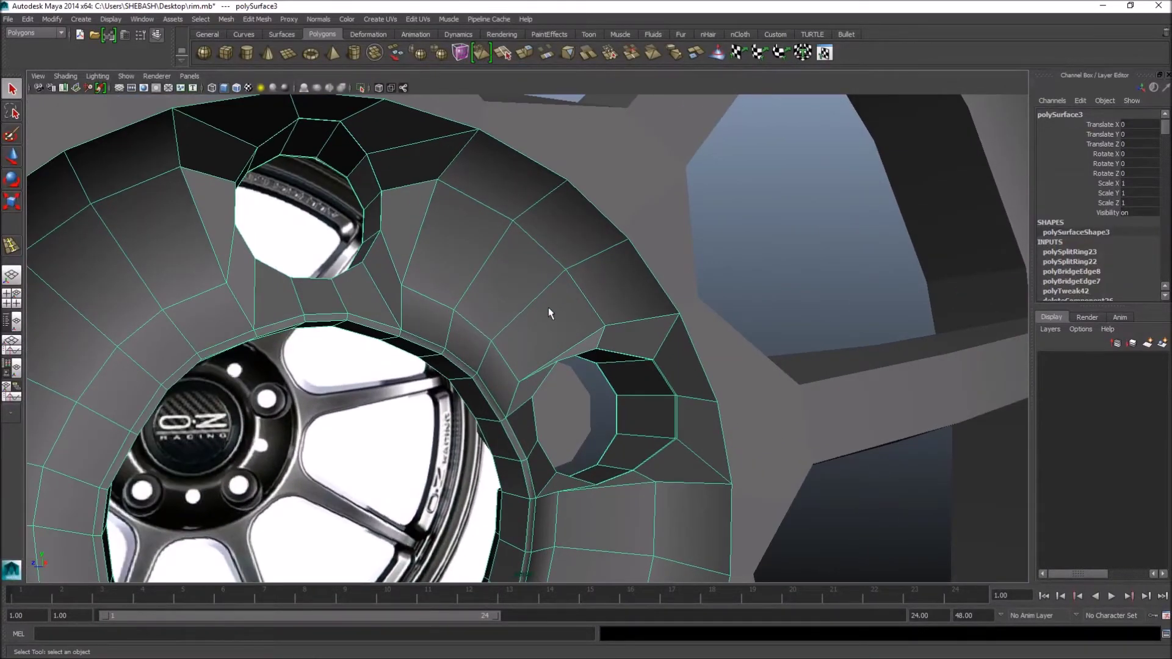
- Examine the hub ring and its two bolt holes from several angles, including a brief smoothed preview
{"action": "right_click_drag", "start_coordinate": [605, 298], "coordinate": [408, 323], "text": "alt"}
{"action": "middle_click_drag", "start_coordinate": [464, 354], "coordinate": [494, 277], "text": "alt"}
{"action": "left_click_drag", "start_coordinate": [493, 277], "coordinate": [565, 319], "text": "alt"}
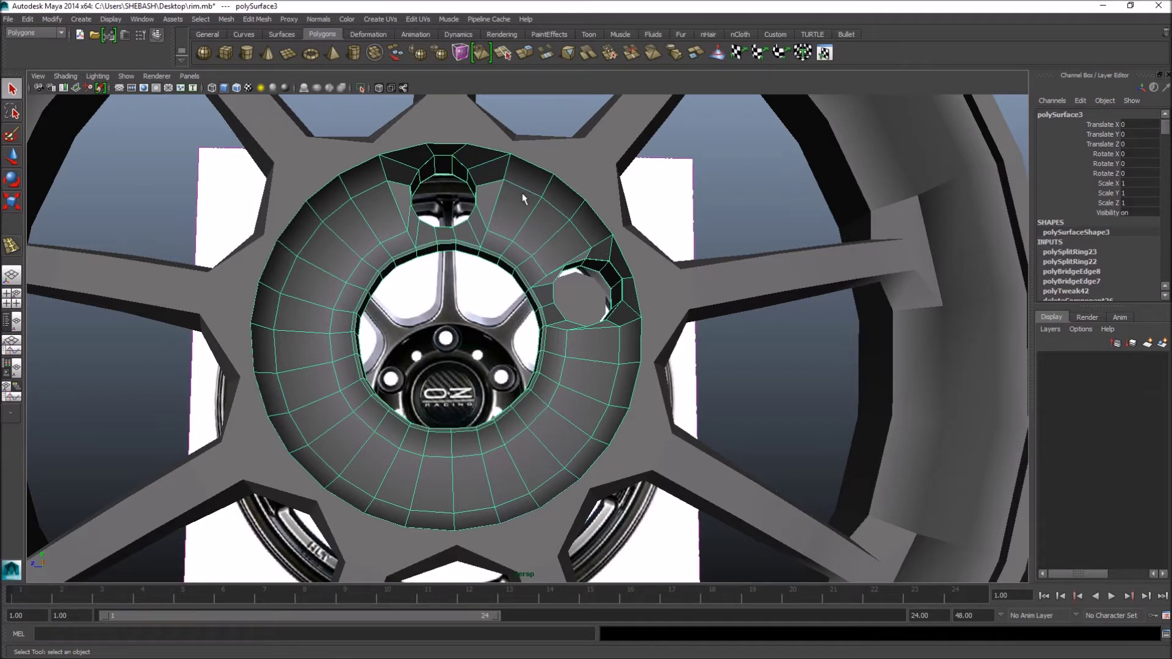
{"action": "left_click_drag", "start_coordinate": [483, 206], "coordinate": [521, 214], "text": "alt"}
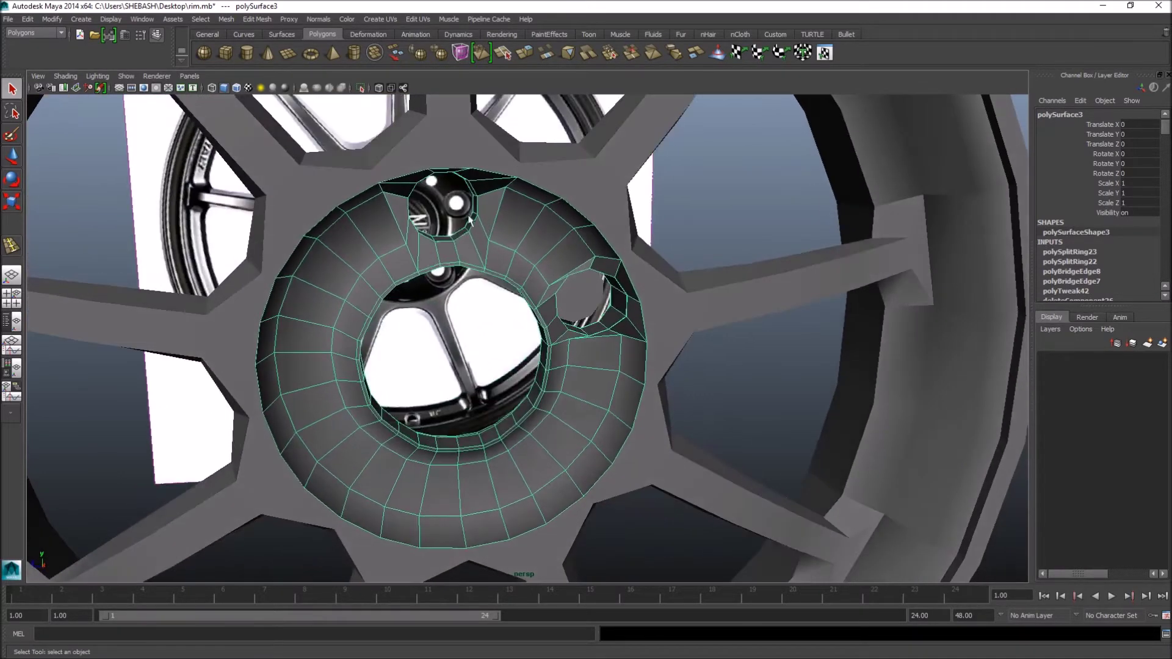
{"action": "scroll", "coordinate": [521, 209], "scroll_direction": "up", "scroll_amount": 3}
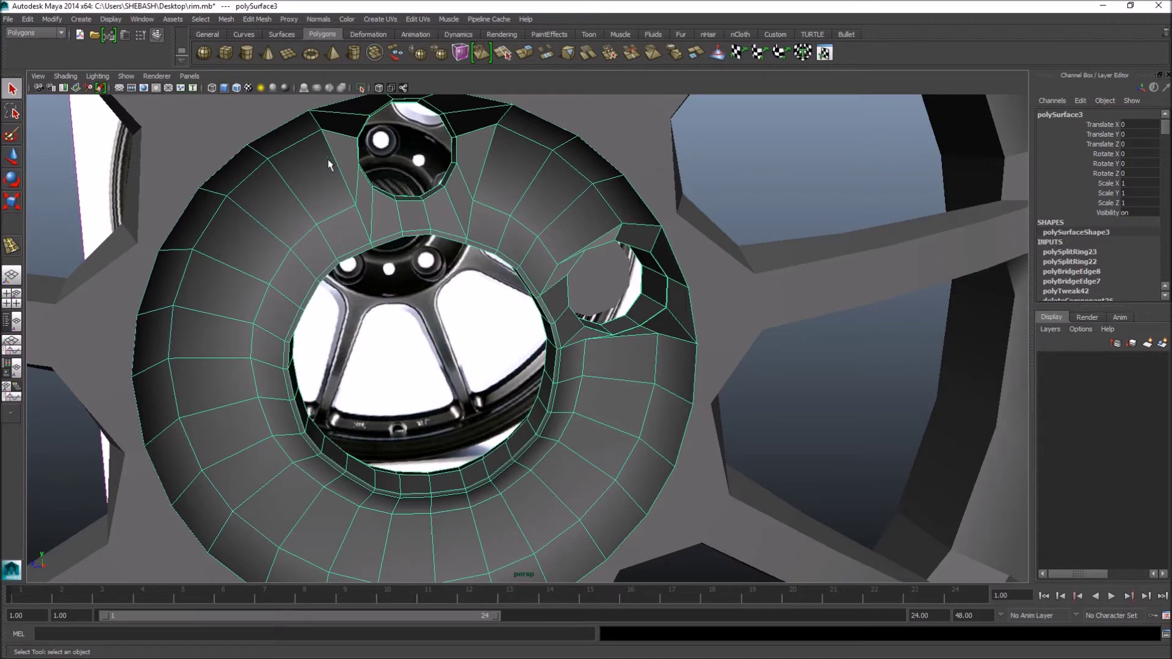
{"action": "left_click_drag", "start_coordinate": [489, 388], "coordinate": [555, 295], "text": "alt"}
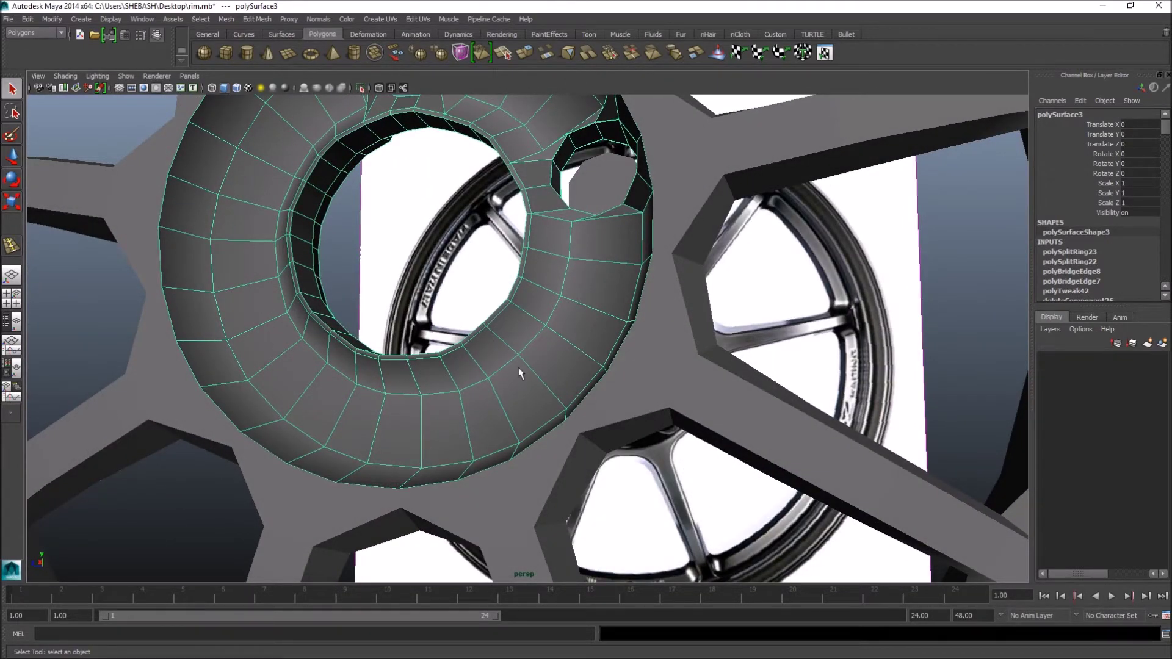
{"action": "key", "text": "3"}
{"action": "left_click_drag", "start_coordinate": [509, 374], "coordinate": [529, 357], "text": "alt"}
{"action": "key", "text": "1"}
- In the side view, move the guide cylinder from the second bolt hole over the reference image's lower bolt hole
{"action": "key", "text": "space"}
{"action": "key", "text": "space"}
{"action": "left_click_drag", "start_coordinate": [768, 411], "coordinate": [609, 369], "text": "alt"}
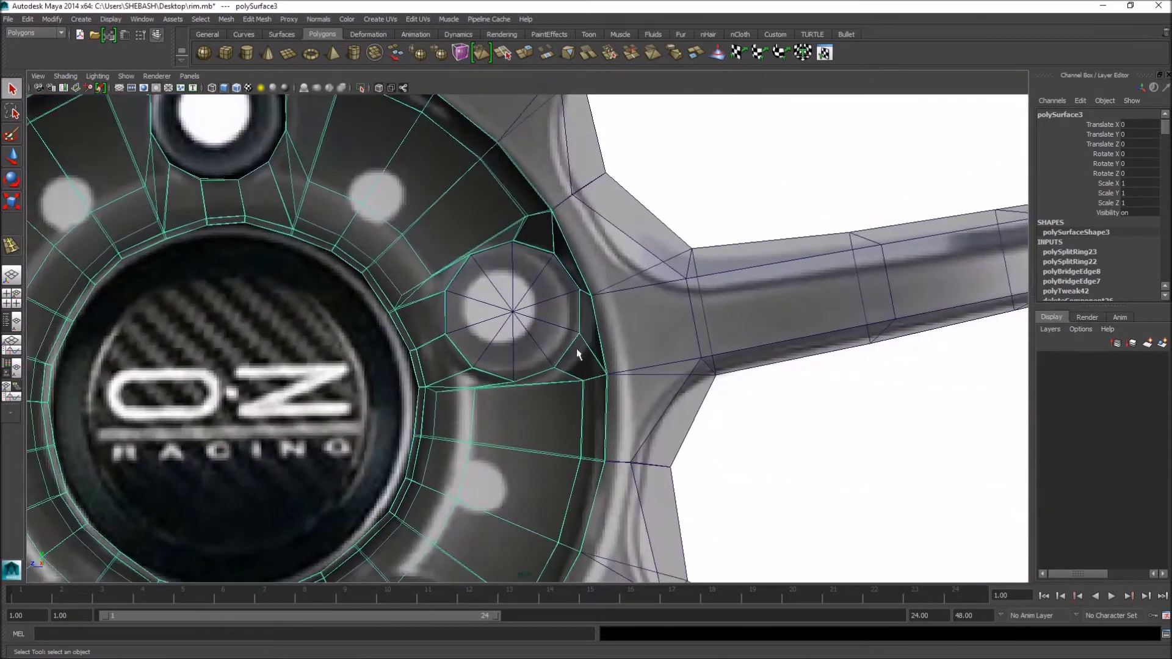
{"action": "left_click", "coordinate": [519, 320]}
{"action": "left_click_drag", "start_coordinate": [519, 321], "coordinate": [498, 396], "text": "alt"}
{"action": "key", "text": "w"}
{"action": "middle_click_drag", "start_coordinate": [515, 377], "coordinate": [592, 249], "text": "alt"}
{"action": "left_click_drag", "start_coordinate": [579, 267], "coordinate": [519, 384]}
{"action": "right_click_drag", "start_coordinate": [385, 405], "coordinate": [544, 409], "text": "alt"}
{"action": "middle_click_drag", "start_coordinate": [544, 408], "coordinate": [556, 351], "text": "alt"}
{"action": "right_click_drag", "start_coordinate": [409, 360], "coordinate": [576, 349], "text": "alt"}
{"action": "left_click_drag", "start_coordinate": [558, 330], "coordinate": [567, 330]}
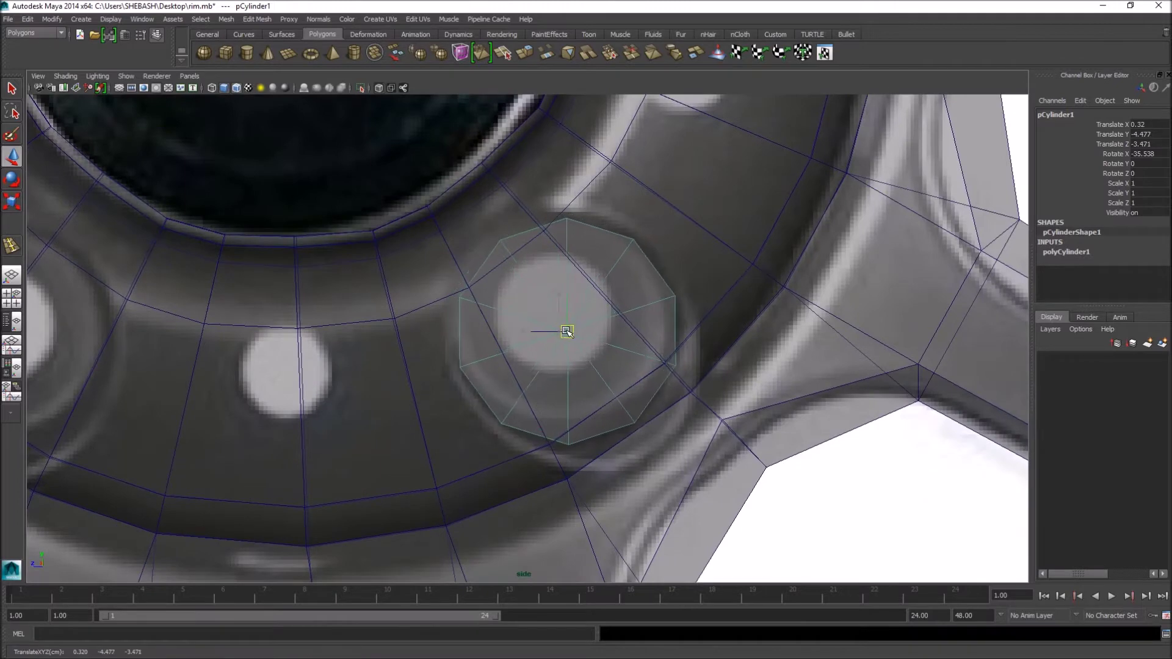
- Select the three-by-three patch of hub ring faces surrounding the guide cylinder
{"action": "key", "text": "q"}
{"action": "left_click", "coordinate": [455, 351]}
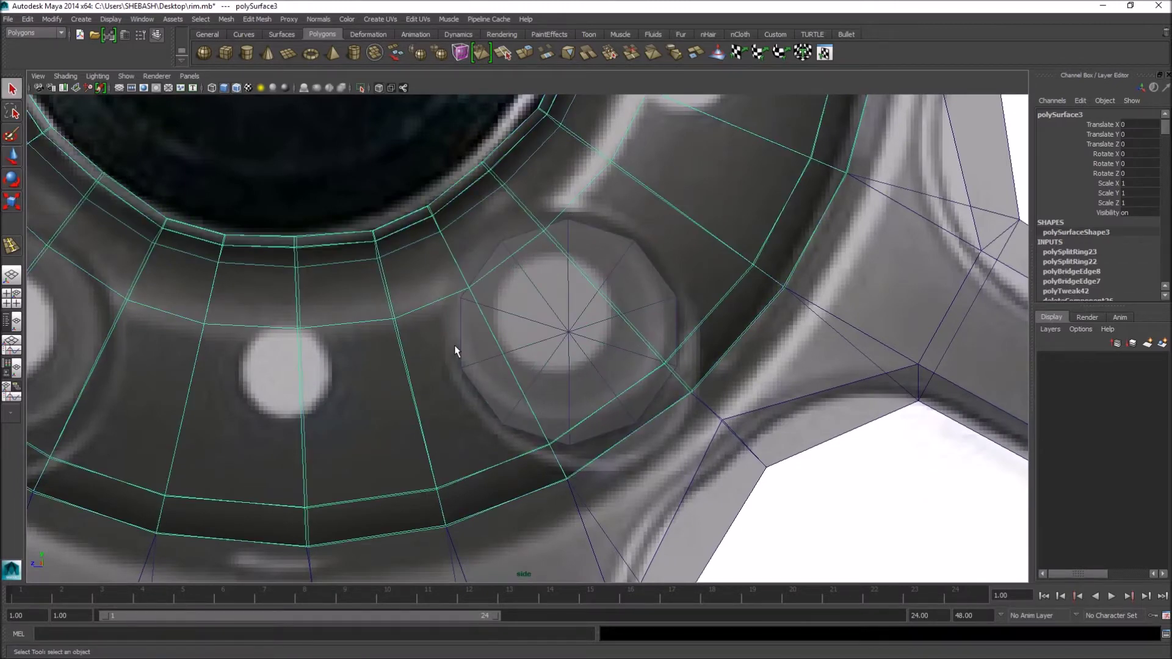
{"action": "right_click_drag", "start_coordinate": [455, 346], "coordinate": [455, 374]}
{"action": "left_click", "coordinate": [479, 342]}
{"action": "left_click", "coordinate": [577, 339], "text": "shift"}
{"action": "left_click", "coordinate": [613, 281], "text": "shift"}
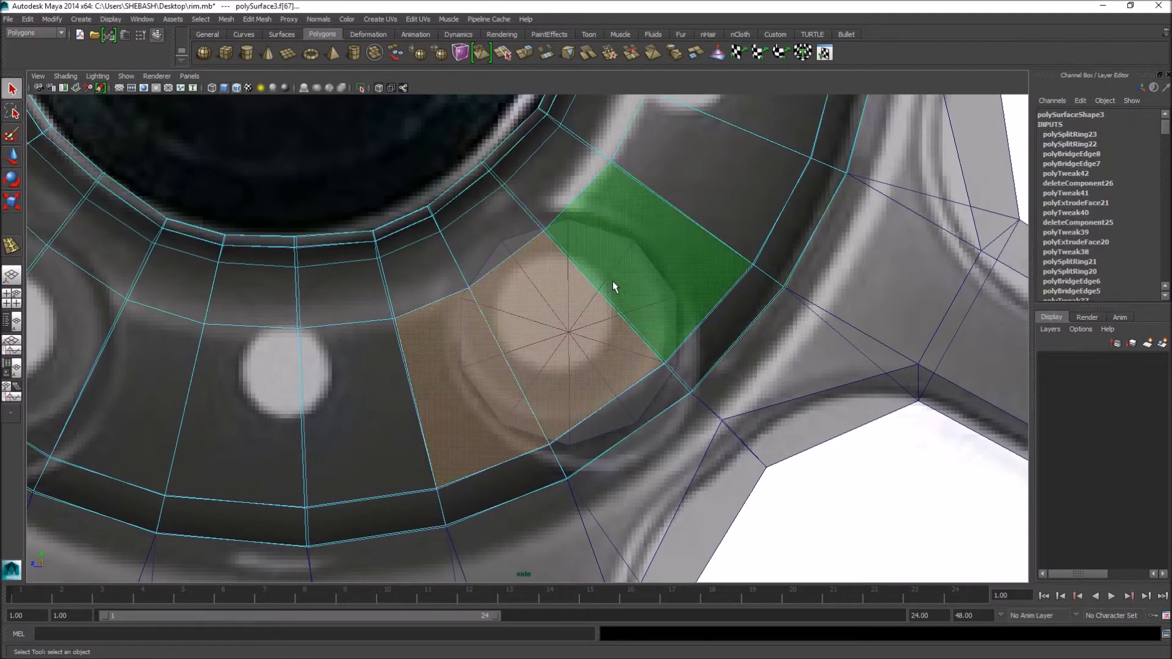
{"action": "left_click", "coordinate": [452, 263], "text": "shift"}
{"action": "left_click", "coordinate": [482, 222], "text": "shift"}
{"action": "left_click", "coordinate": [534, 467], "text": "shift"}
{"action": "left_click", "coordinate": [604, 428], "text": "shift"}
- Check the selected face patch on the hub ring in the perspective view
{"action": "key", "text": "space"}
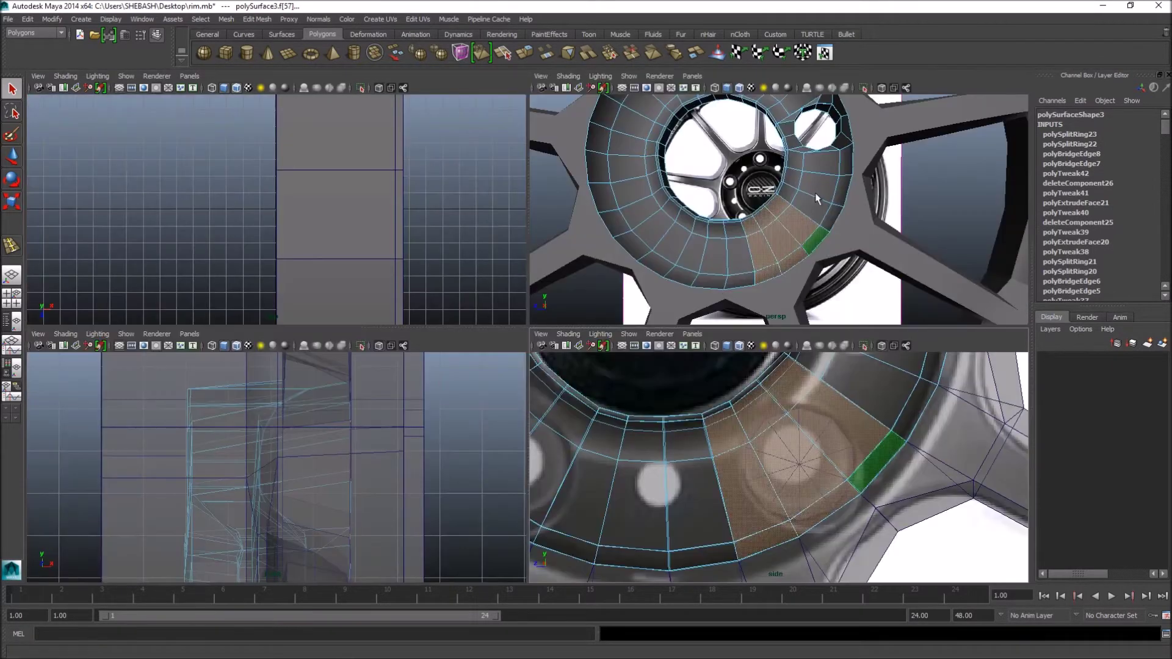
{"action": "key", "text": "space"}
{"action": "scroll", "coordinate": [662, 277], "scroll_direction": "up", "scroll_amount": 4}
{"action": "middle_click_drag", "start_coordinate": [598, 313], "coordinate": [587, 284], "text": "alt"}
{"action": "scroll", "coordinate": [587, 285], "scroll_direction": "down", "scroll_amount": 3}
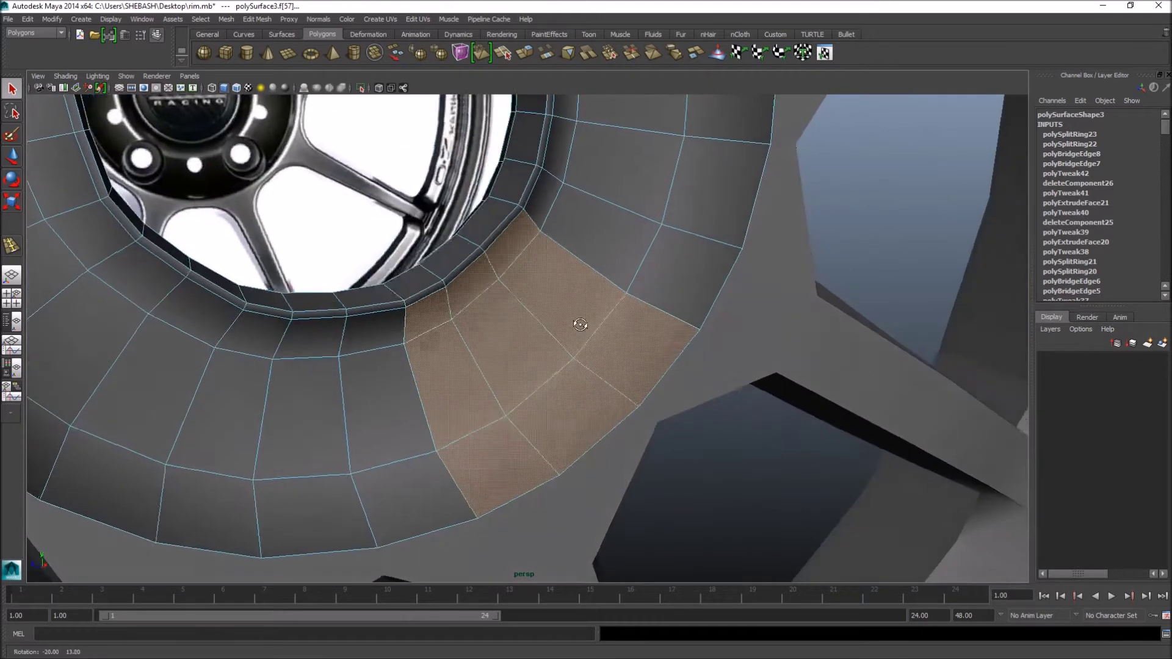
{"action": "left_click_drag", "start_coordinate": [587, 284], "coordinate": [553, 316], "text": "alt"}
{"action": "key", "text": "space"}
{"action": "key", "text": "space"}
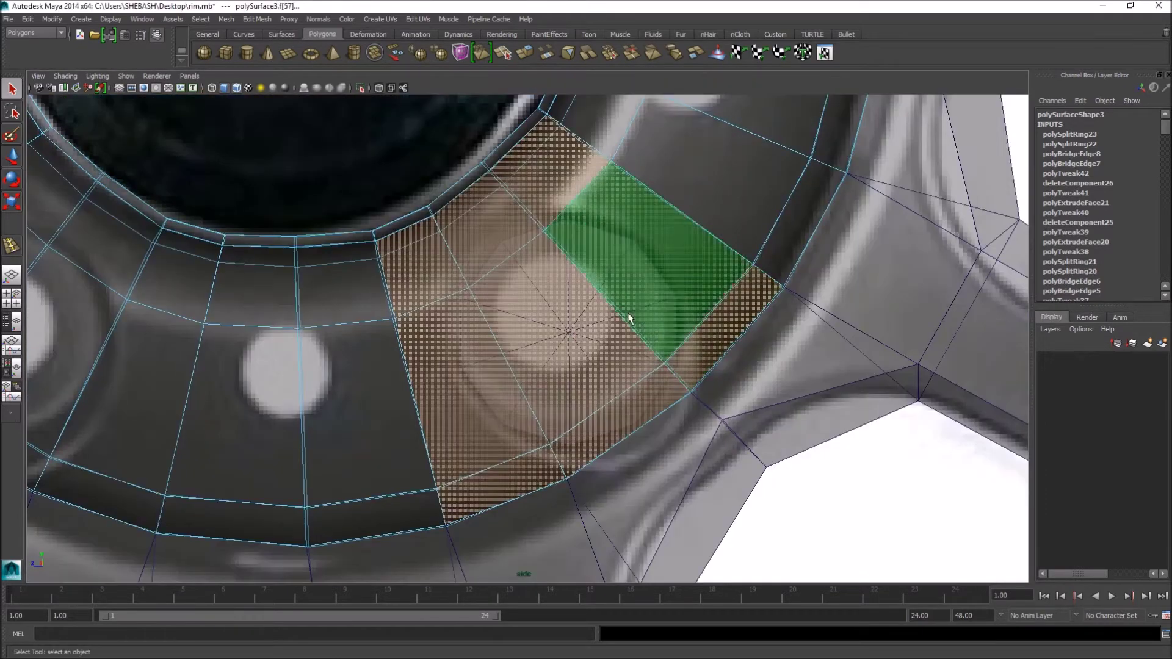
{"action": "left_click", "coordinate": [525, 55]}
{"action": "key", "text": "r"}
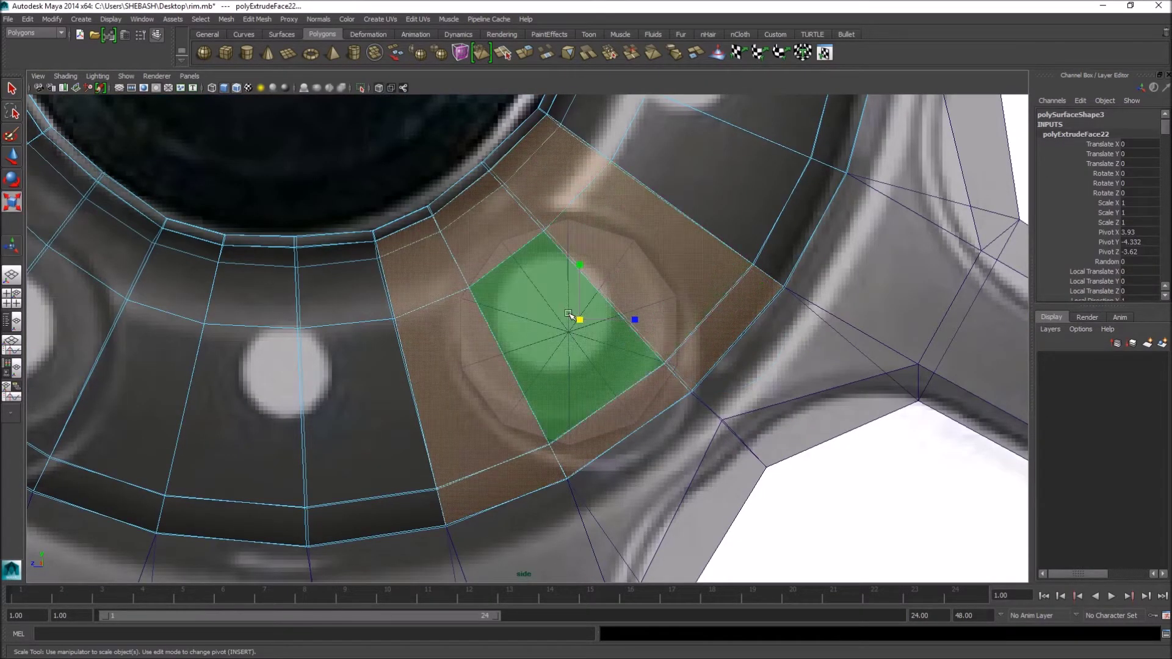
{"action": "left_click_drag", "start_coordinate": [579, 319], "coordinate": [430, 325]}
{"action": "key", "text": "space"}
{"action": "key", "text": "space"}
{"action": "left_click_drag", "start_coordinate": [532, 319], "coordinate": [741, 295], "text": "alt"}
{"action": "key", "text": "ctrl+z"}
{"action": "key", "text": "ctrl+z"}
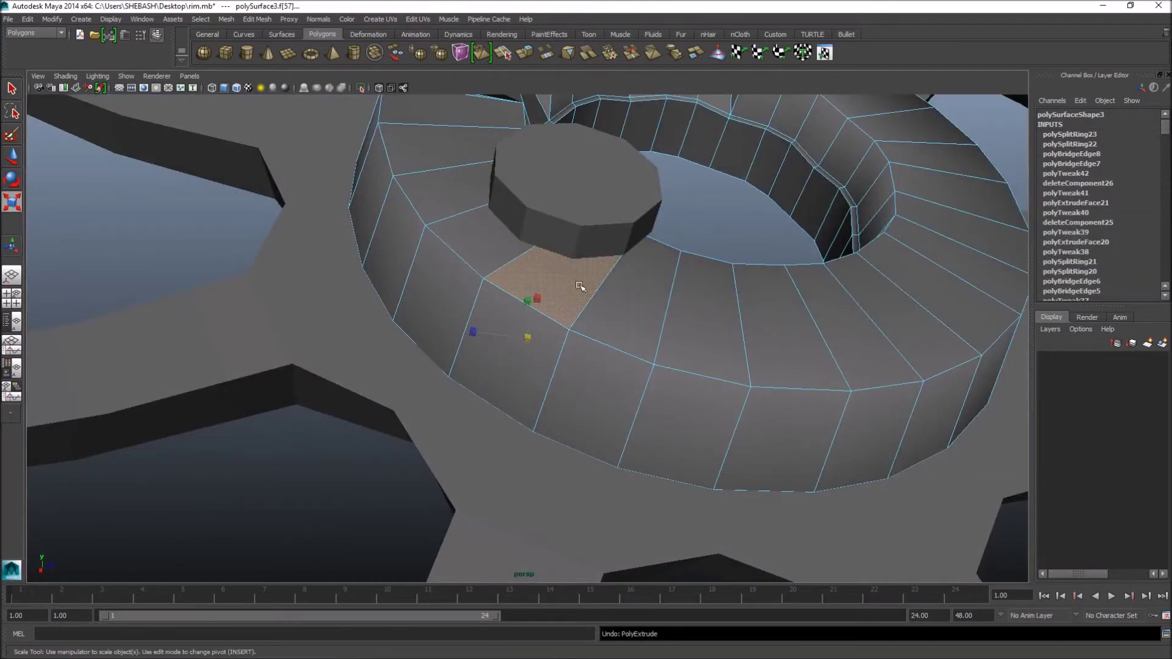
- Extrude the selected hub ring faces and scale them inward to fit the guide cylinder in the side view
{"action": "right_click_drag", "start_coordinate": [557, 302], "coordinate": [556, 328]}
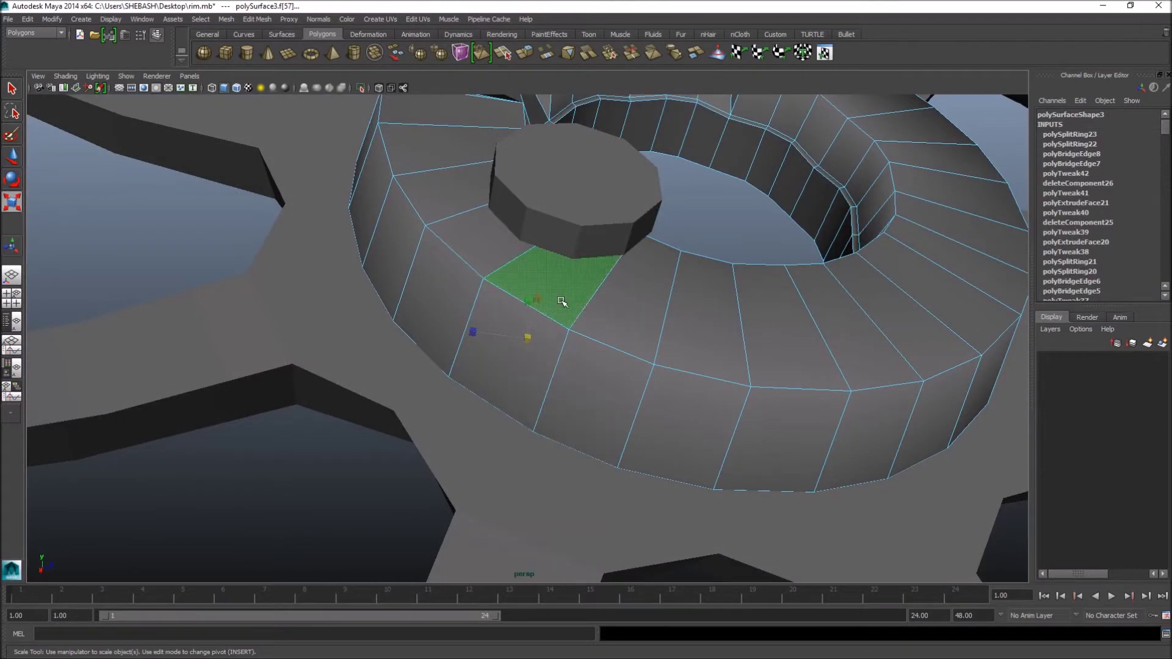
{"action": "left_click_drag", "start_coordinate": [532, 330], "coordinate": [667, 427], "text": "alt"}
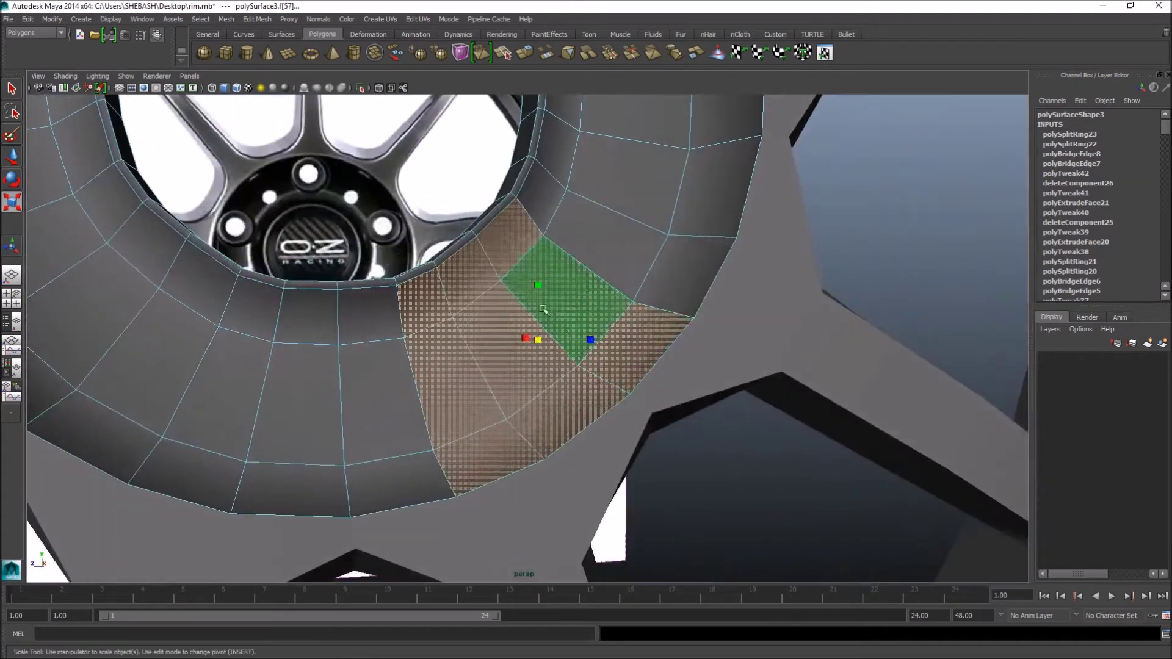
{"action": "left_click", "coordinate": [529, 56]}
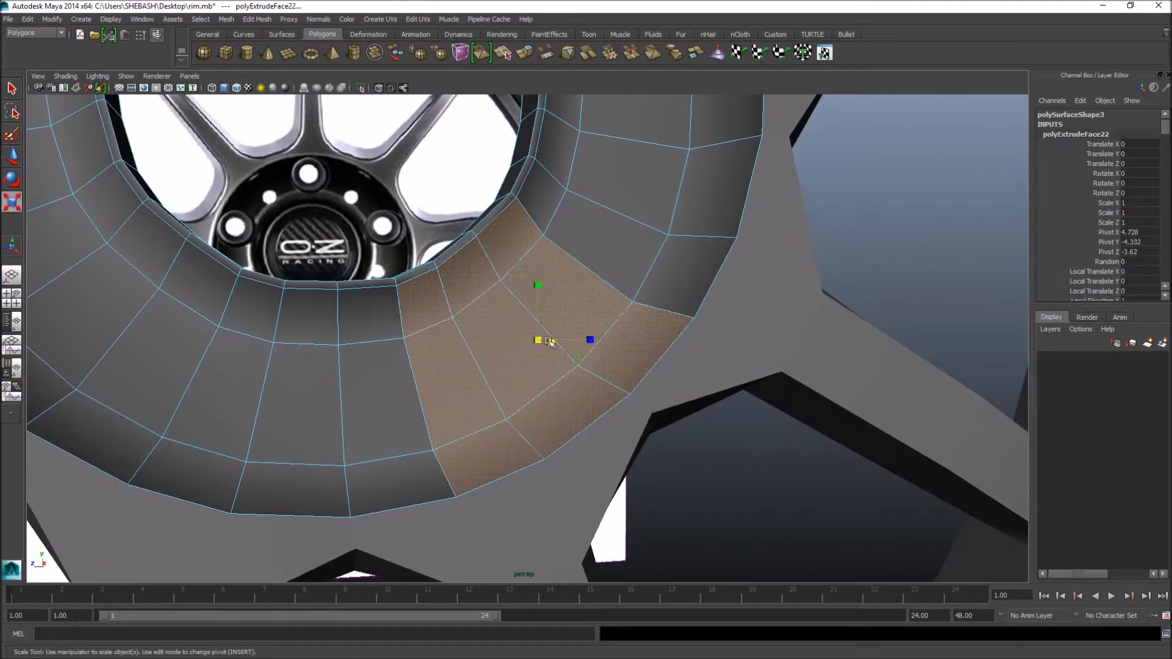
{"action": "left_click_drag", "start_coordinate": [538, 340], "coordinate": [531, 343]}
{"action": "key", "text": "space"}
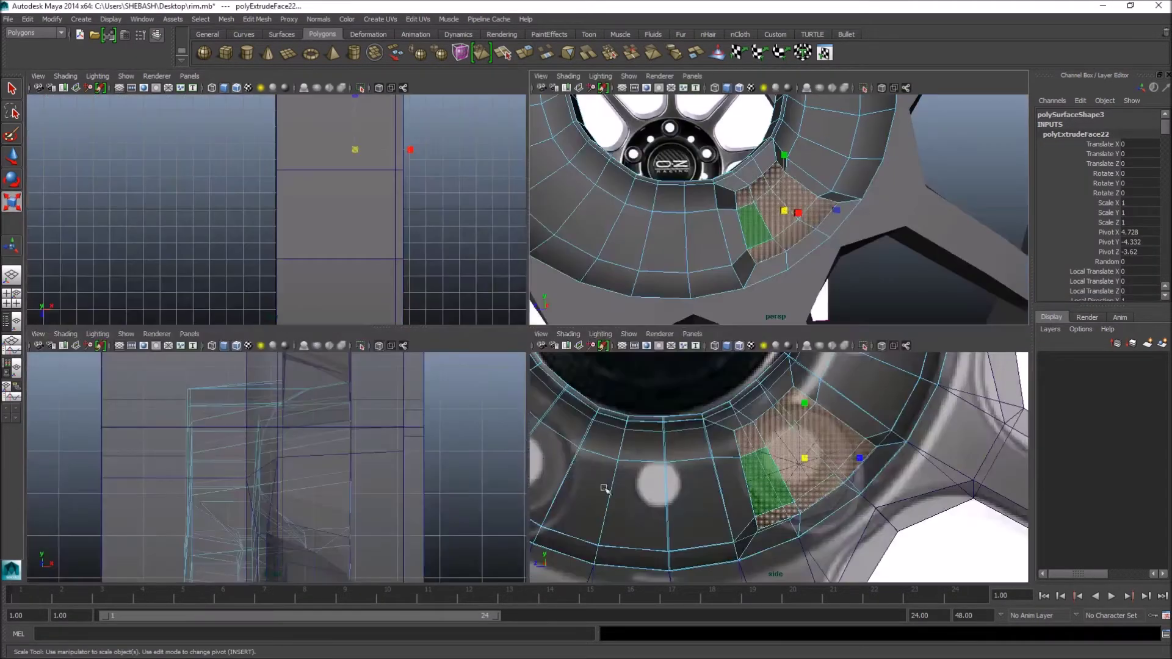
{"action": "key", "text": "space"}
{"action": "left_click_drag", "start_coordinate": [572, 337], "coordinate": [523, 326]}
{"action": "scroll", "coordinate": [386, 357], "scroll_direction": "up", "scroll_amount": 2}
- Set the guide cylinder's axis subdivisions to 12 and rotate it about X to about -40 degrees
{"action": "key", "text": "q"}
{"action": "right_click_drag", "start_coordinate": [594, 310], "coordinate": [642, 297]}
{"action": "key", "text": "F8"}
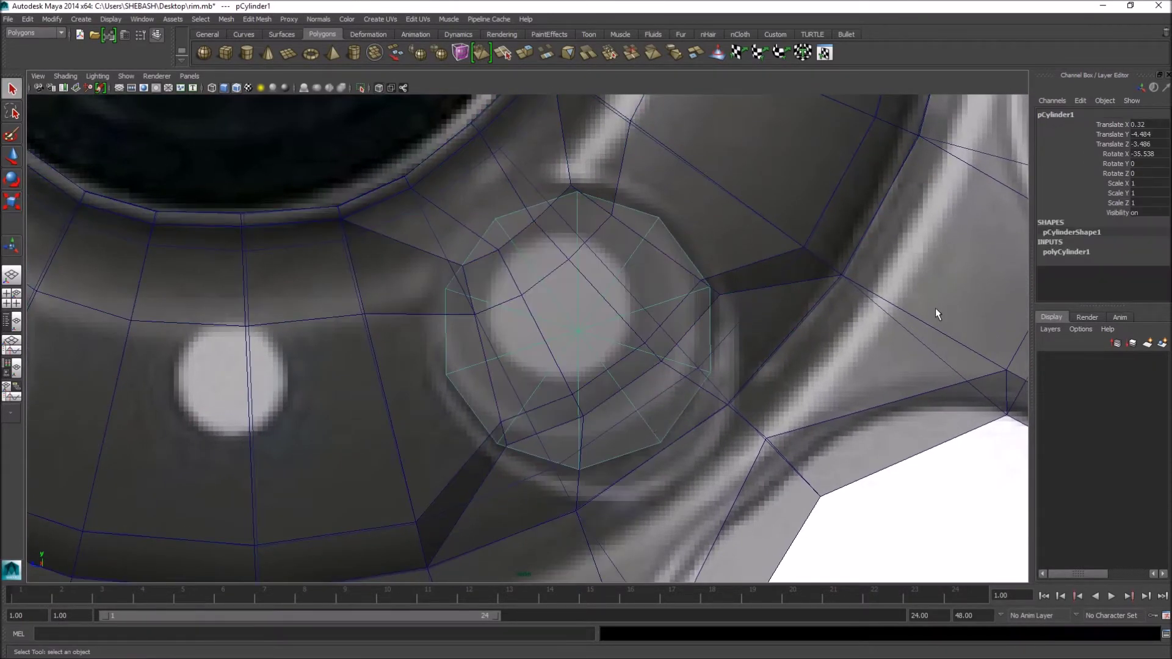
{"action": "left_click", "coordinate": [1070, 253]}
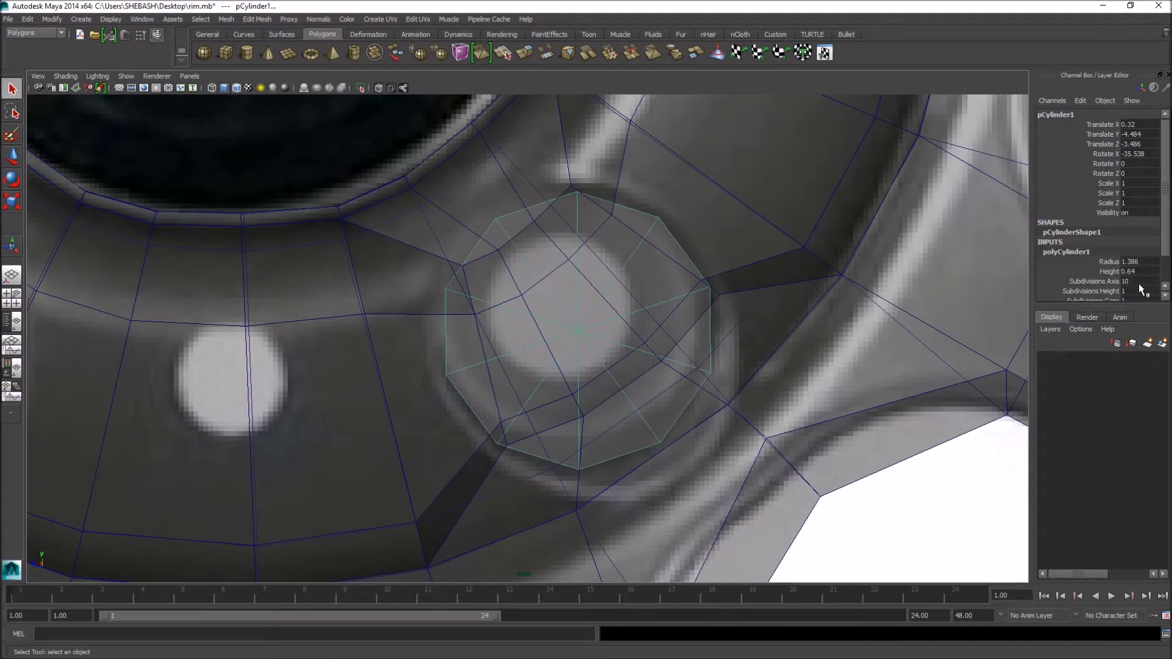
{"action": "key", "text": "Return"}
{"action": "middle_click_drag", "start_coordinate": [652, 351], "coordinate": [659, 340], "text": "alt"}
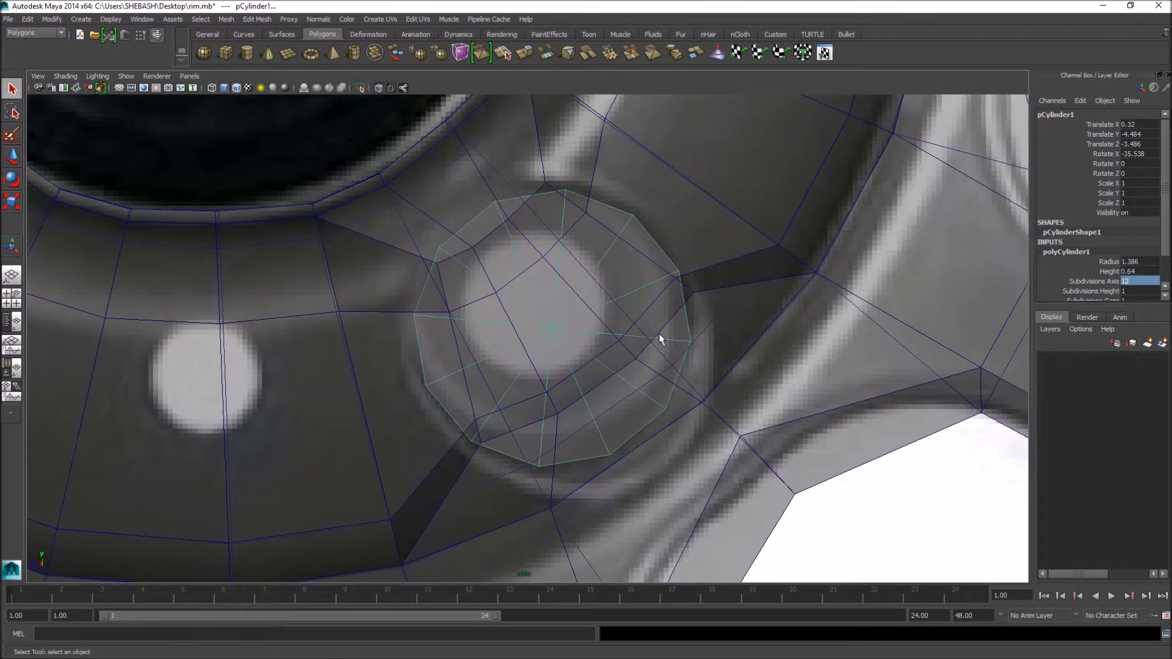
{"action": "key", "text": "e"}
{"action": "left_click_drag", "start_coordinate": [510, 291], "coordinate": [512, 280]}
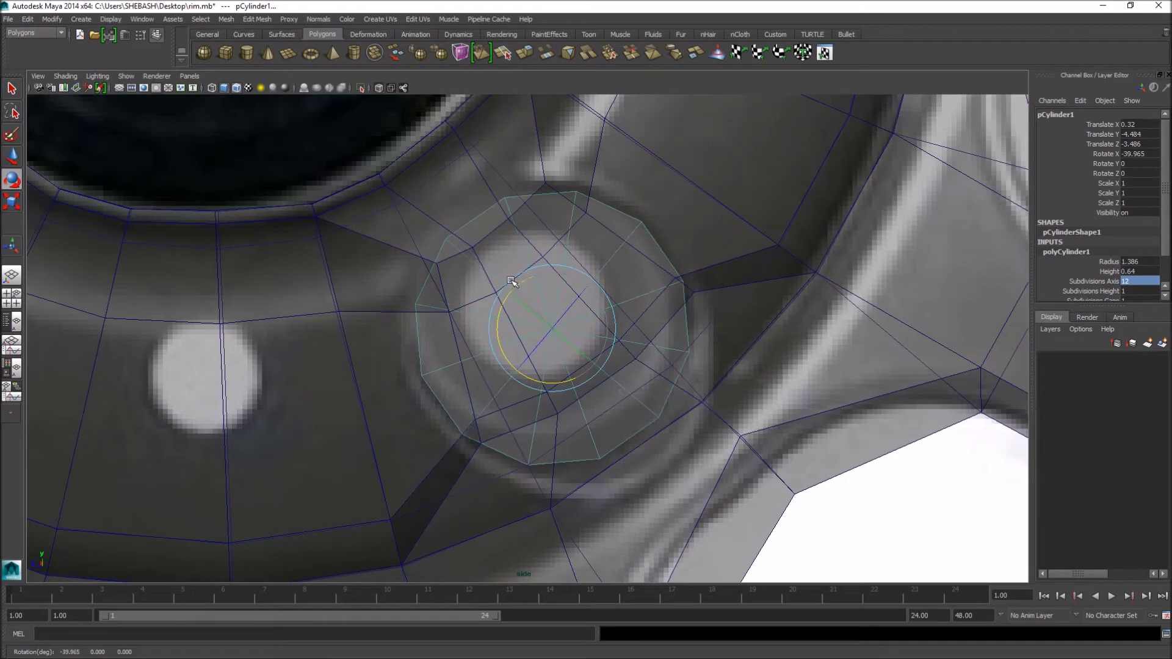
- Select the inset hub ring faces inside the guide cylinder's outline and delete them
{"action": "key", "text": "q"}
{"action": "left_click", "coordinate": [484, 156]}
{"action": "middle_click_drag", "start_coordinate": [481, 177], "coordinate": [486, 241], "text": "alt"}
{"action": "right_click", "coordinate": [487, 240]}
{"action": "left_click", "coordinate": [487, 267]}
{"action": "left_click", "coordinate": [515, 304]}
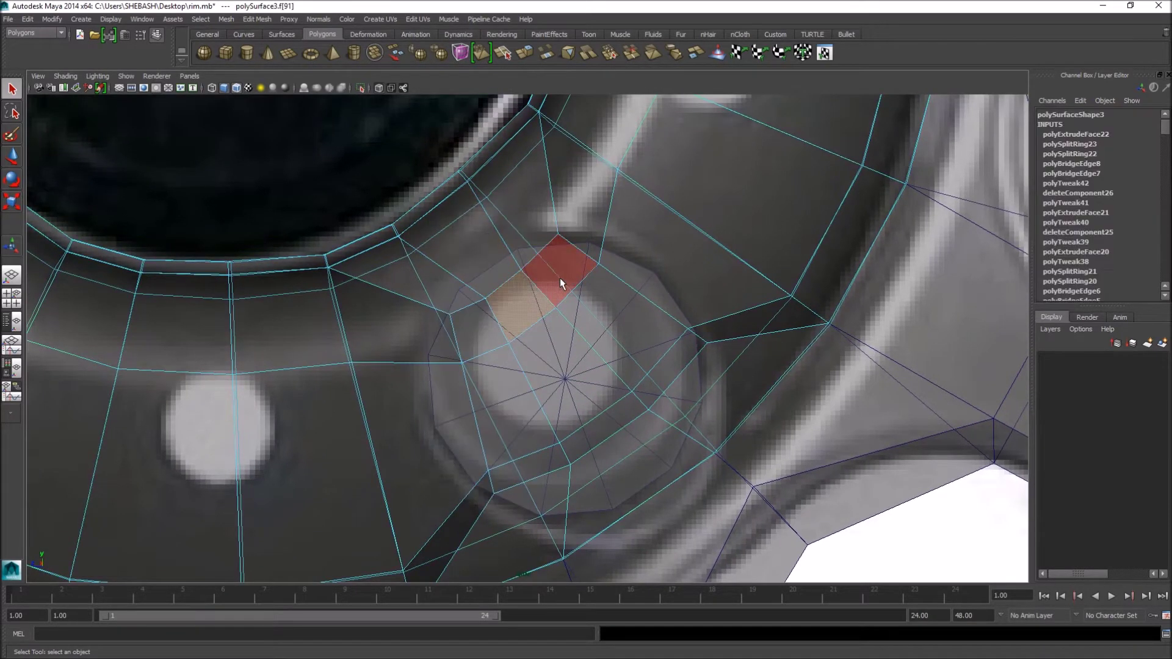
{"action": "left_click", "coordinate": [478, 342], "text": "shift"}
{"action": "left_click", "coordinate": [515, 427], "text": "shift"}
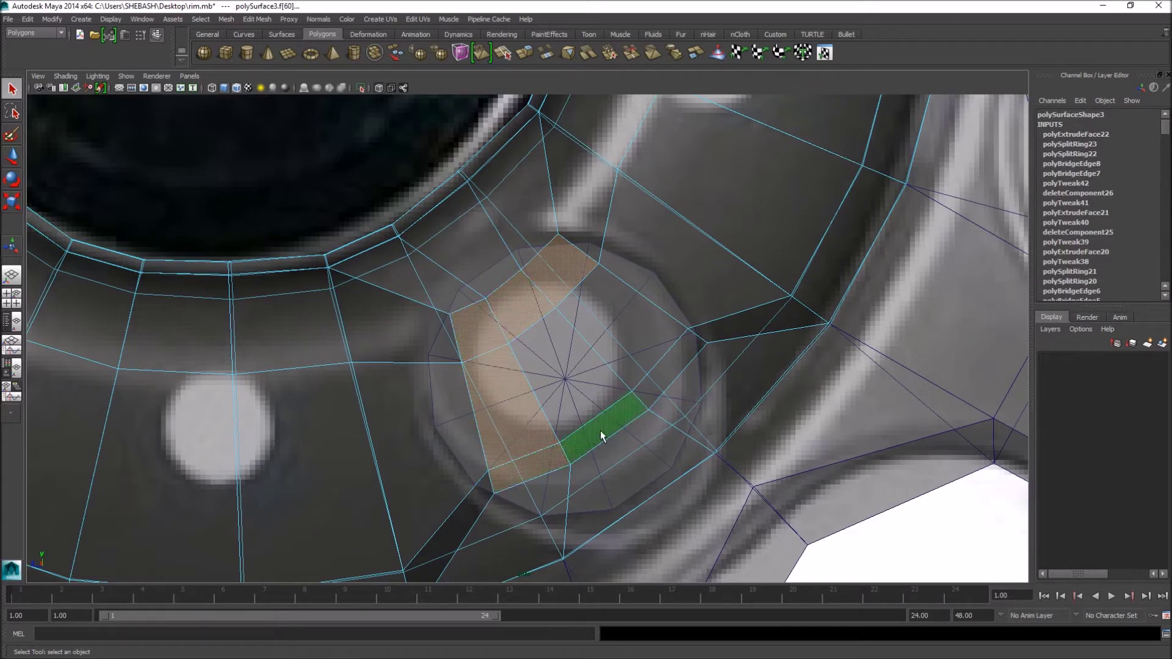
{"action": "left_click", "coordinate": [667, 379], "text": "shift"}
{"action": "left_click", "coordinate": [571, 363], "text": "shift"}
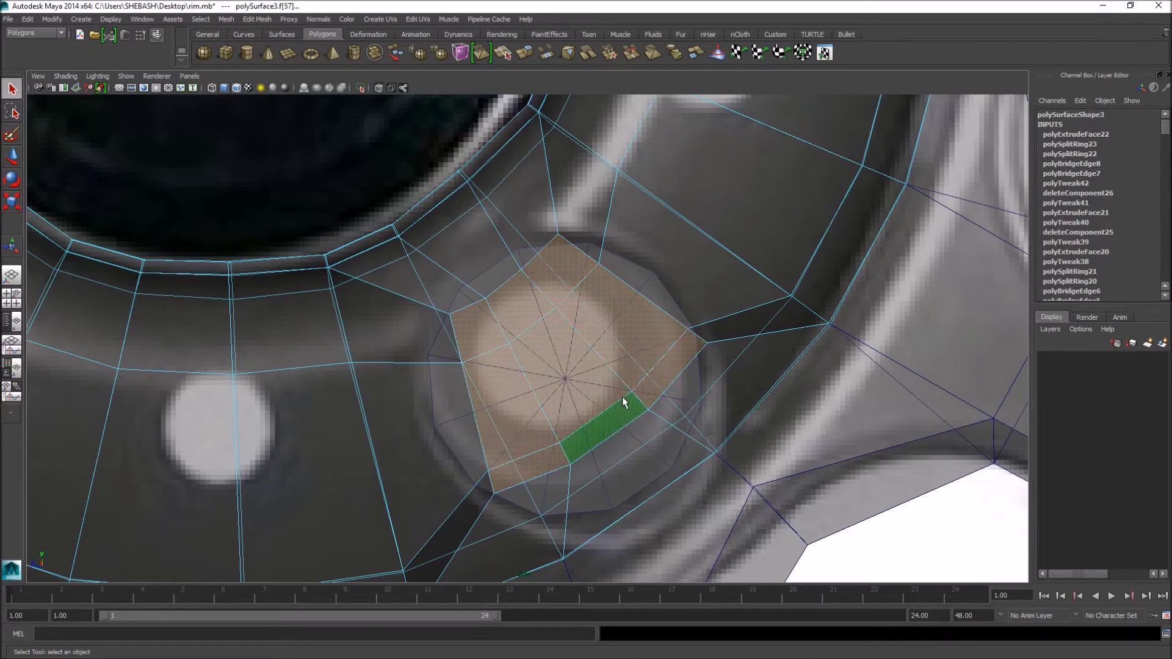
{"action": "key", "text": "Delete"}
- Move the opening's upper and left border vertices onto the matching corners of the 12-sided guide cylinder
{"action": "right_click_drag", "start_coordinate": [458, 250], "coordinate": [498, 282]}
{"action": "scroll", "coordinate": [483, 279], "scroll_direction": "up", "scroll_amount": 2}
{"action": "left_click", "coordinate": [443, 279]}
{"action": "key", "text": "w"}
{"action": "left_click", "coordinate": [519, 249]}
{"action": "left_click_drag", "start_coordinate": [520, 249], "coordinate": [690, 254]}
{"action": "left_click", "coordinate": [568, 204]}
{"action": "left_click", "coordinate": [620, 240]}
{"action": "left_click", "coordinate": [428, 307]}
{"action": "left_click_drag", "start_coordinate": [427, 307], "coordinate": [412, 457]}
{"action": "left_click", "coordinate": [442, 370]}
- Align the opening's lower and right border vertices with the remaining corners of the guide cylinder
{"action": "middle_click_drag", "start_coordinate": [411, 455], "coordinate": [454, 347], "text": "alt"}
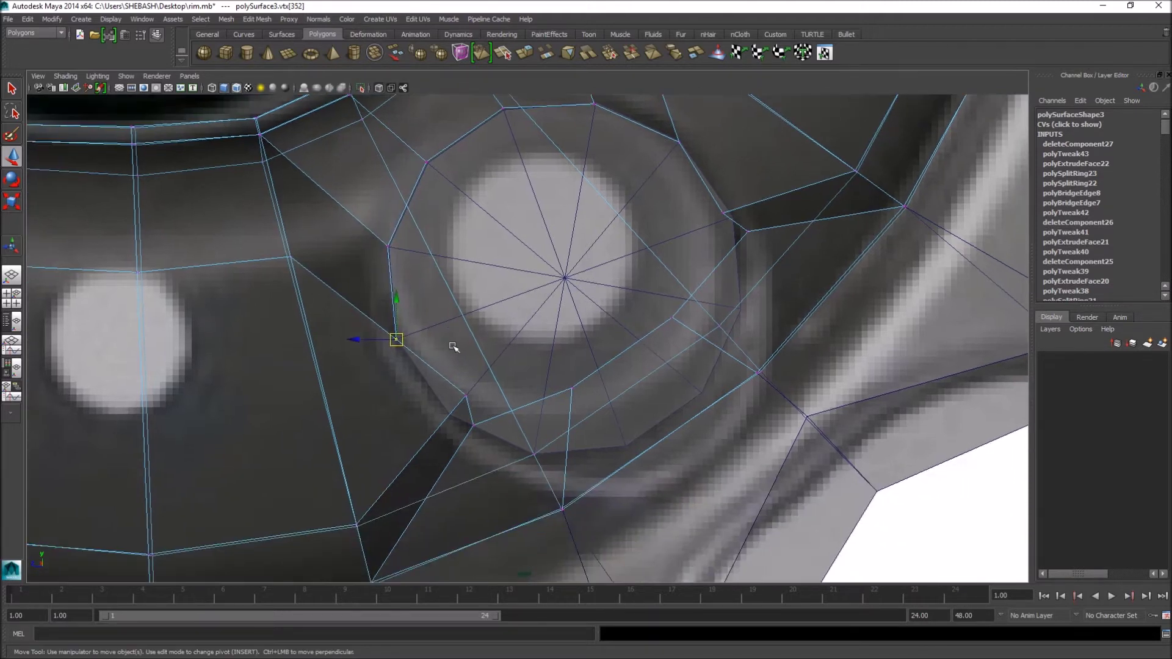
{"action": "left_click_drag", "start_coordinate": [486, 406], "coordinate": [485, 405]}
{"action": "left_click_drag", "start_coordinate": [466, 396], "coordinate": [536, 458]}
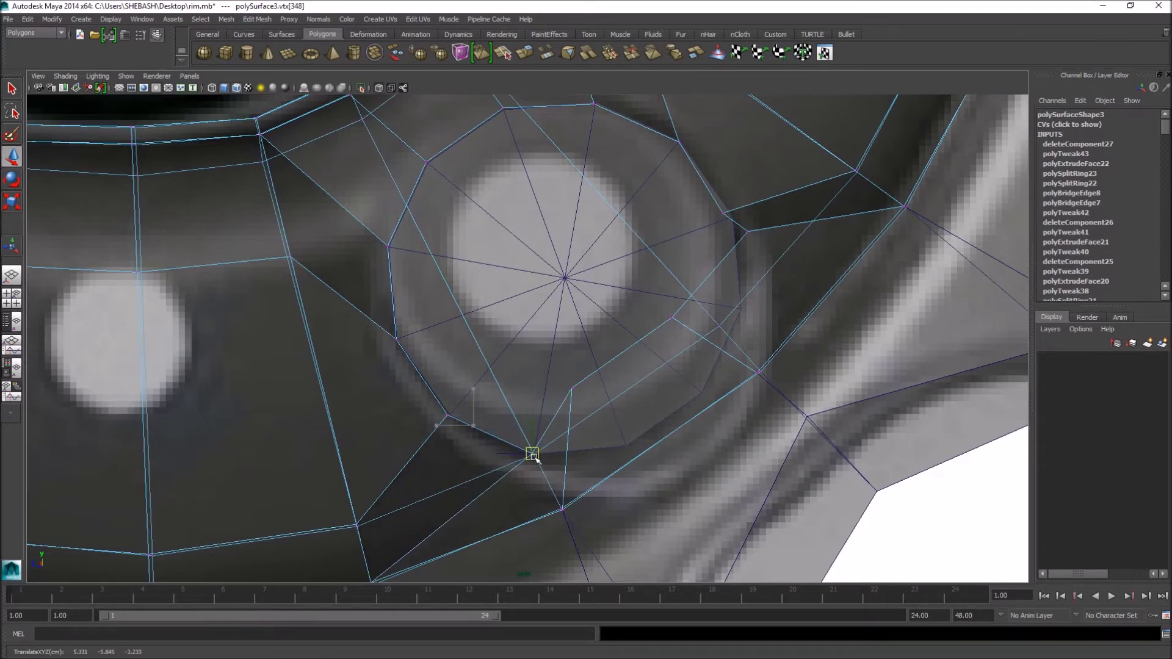
{"action": "left_click_drag", "start_coordinate": [535, 351], "coordinate": [628, 447]}
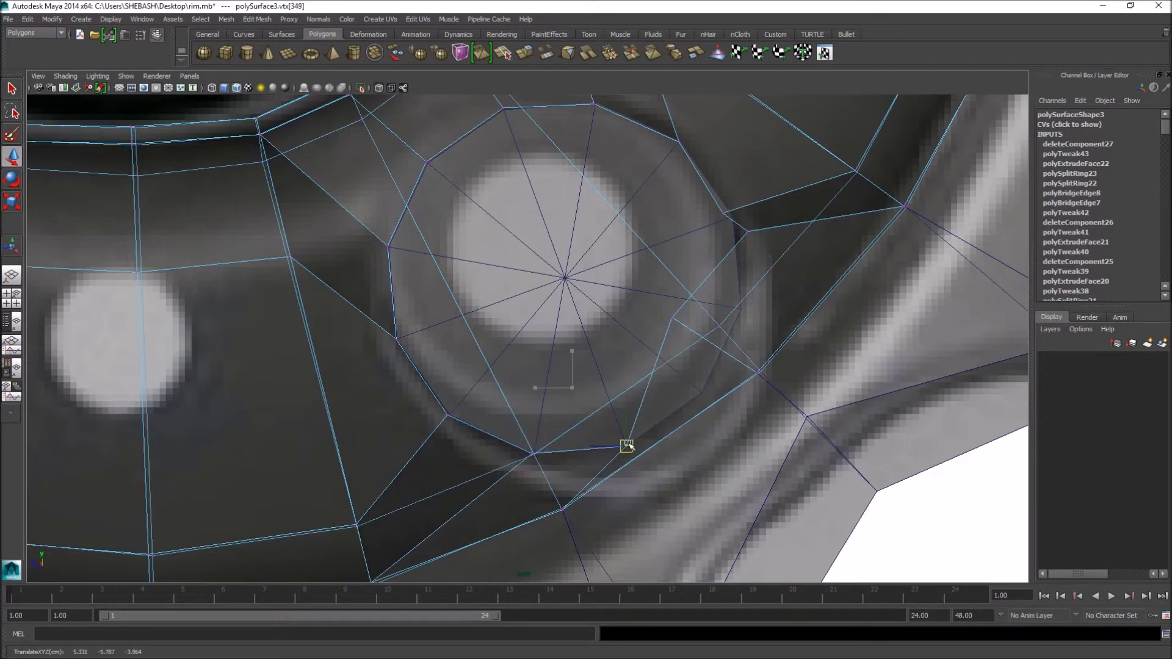
{"action": "left_click_drag", "start_coordinate": [661, 315], "coordinate": [700, 379]}
{"action": "left_click", "coordinate": [747, 231]}
{"action": "left_click_drag", "start_coordinate": [746, 233], "coordinate": [743, 311]}
{"action": "left_click", "coordinate": [724, 213]}
{"action": "left_click_drag", "start_coordinate": [722, 214], "coordinate": [732, 214]}
- Select the new opening's border edges in the perspective view and shift them in depth along X
{"action": "key", "text": "space"}
{"action": "key", "text": "space"}
{"action": "left_click_drag", "start_coordinate": [595, 256], "coordinate": [531, 269], "text": "alt"}
{"action": "key", "text": "q"}
{"action": "right_click_drag", "start_coordinate": [524, 263], "coordinate": [533, 227]}
{"action": "left_click", "coordinate": [518, 275]}
{"action": "right_click_drag", "start_coordinate": [542, 269], "coordinate": [678, 287], "text": "alt"}
{"action": "right_click_drag", "start_coordinate": [433, 305], "coordinate": [272, 312], "text": "alt"}
{"action": "left_click_drag", "start_coordinate": [497, 329], "coordinate": [536, 340], "text": "alt"}
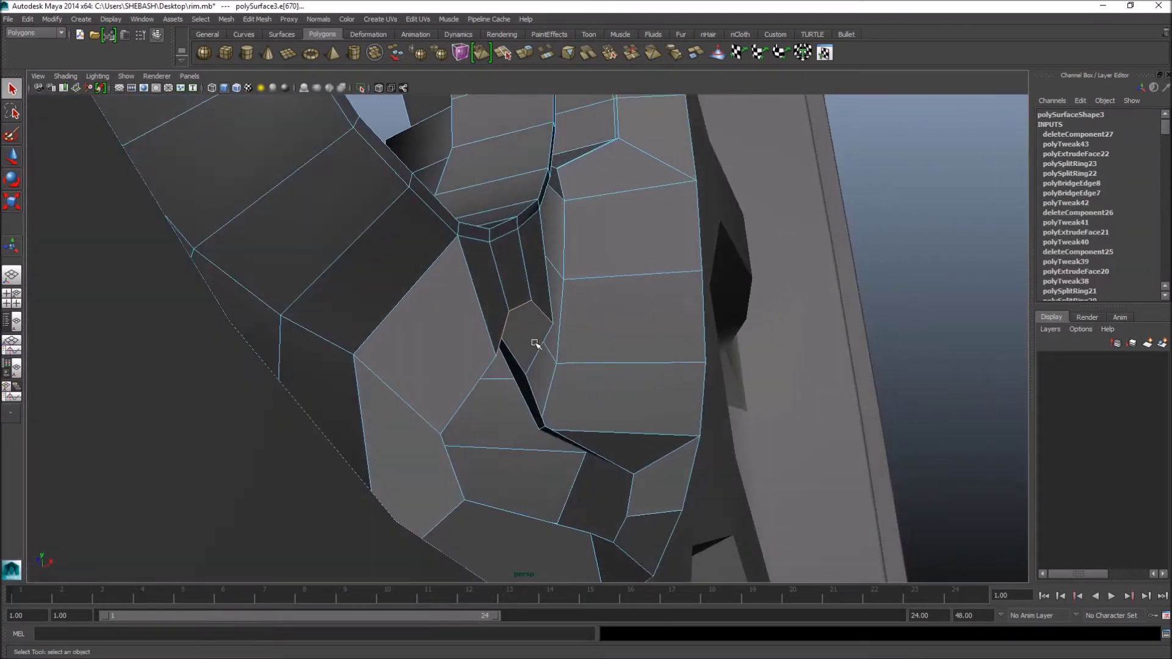
{"action": "key", "text": "w"}
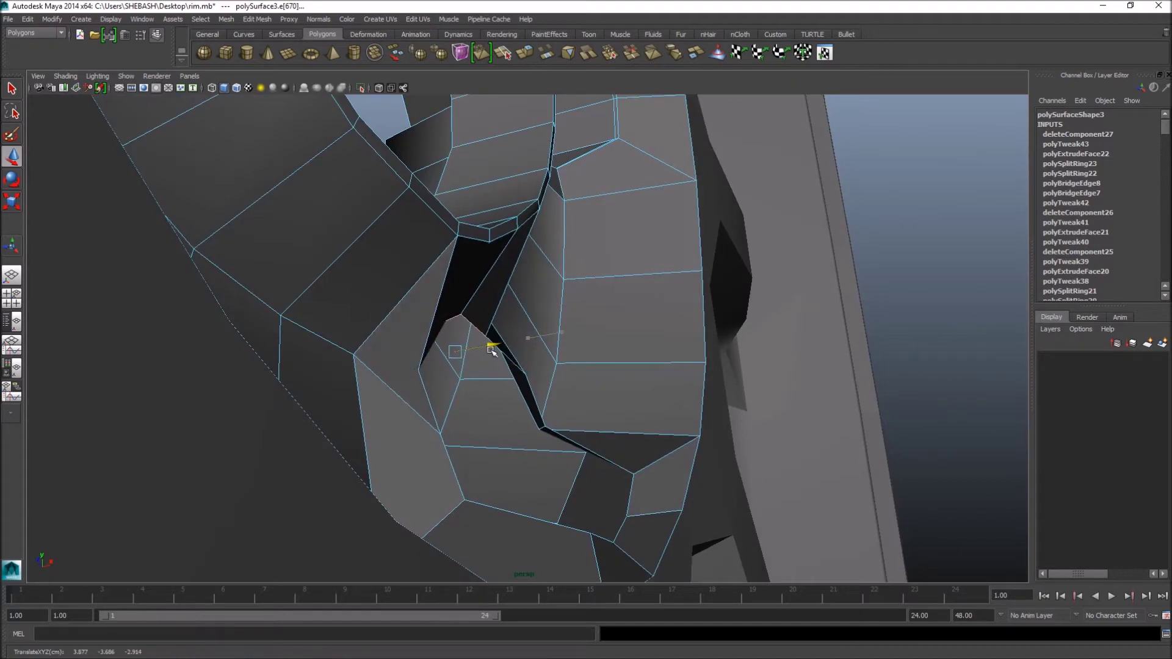
- Complete the border edge selection around the opening, flatten it along X and adjust its depth
{"action": "left_click_drag", "start_coordinate": [580, 389], "coordinate": [592, 424], "text": "alt"}
{"action": "left_click_drag", "start_coordinate": [595, 471], "coordinate": [542, 477], "text": "alt"}
{"action": "left_click", "coordinate": [438, 449], "text": "shift"}
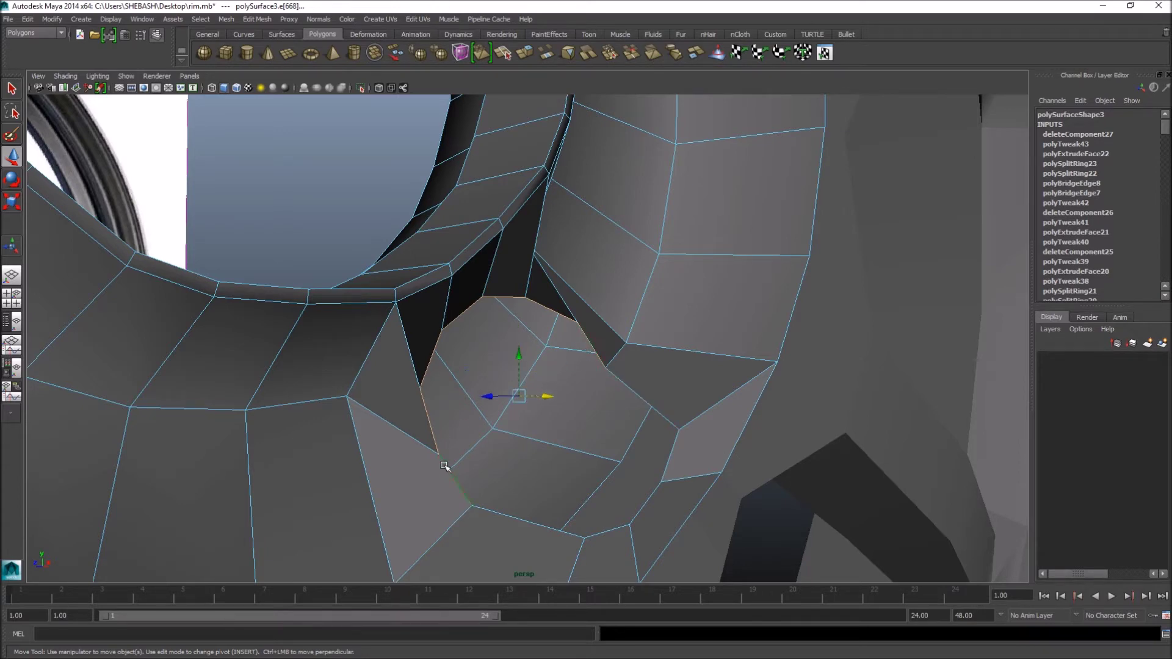
{"action": "left_click_drag", "start_coordinate": [511, 506], "coordinate": [563, 397], "text": "alt"}
{"action": "key", "text": "r"}
{"action": "left_click_drag", "start_coordinate": [583, 334], "coordinate": [531, 336]}
{"action": "left_click_drag", "start_coordinate": [742, 349], "coordinate": [574, 404], "text": "alt"}
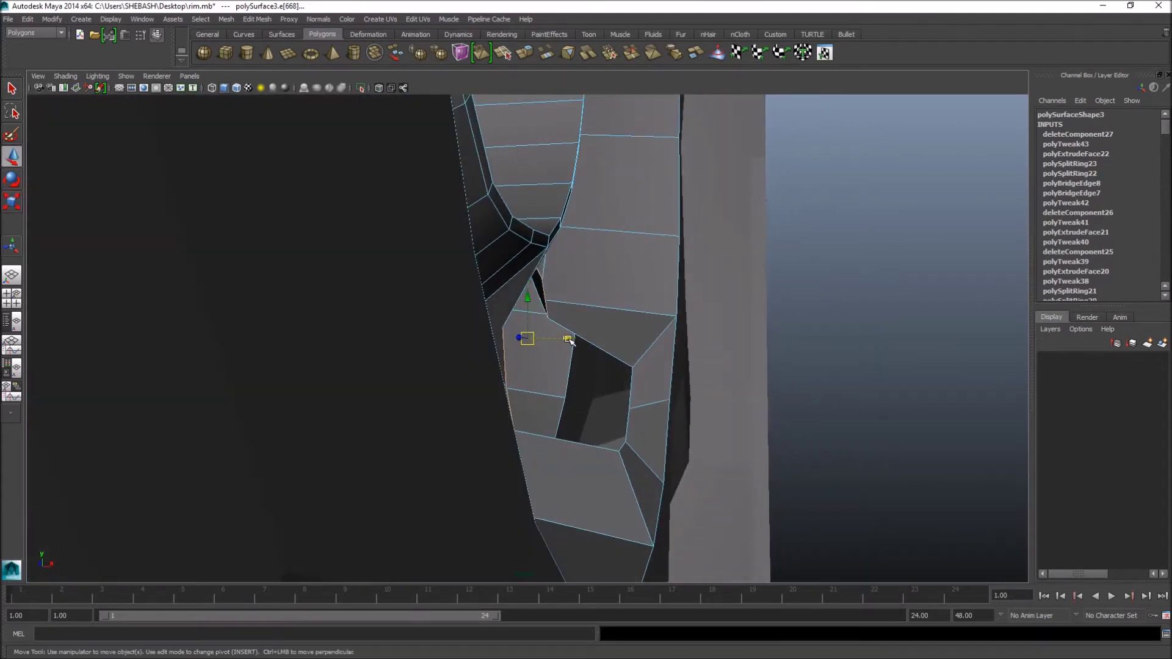
{"action": "left_click_drag", "start_coordinate": [562, 340], "coordinate": [541, 346], "text": "alt"}
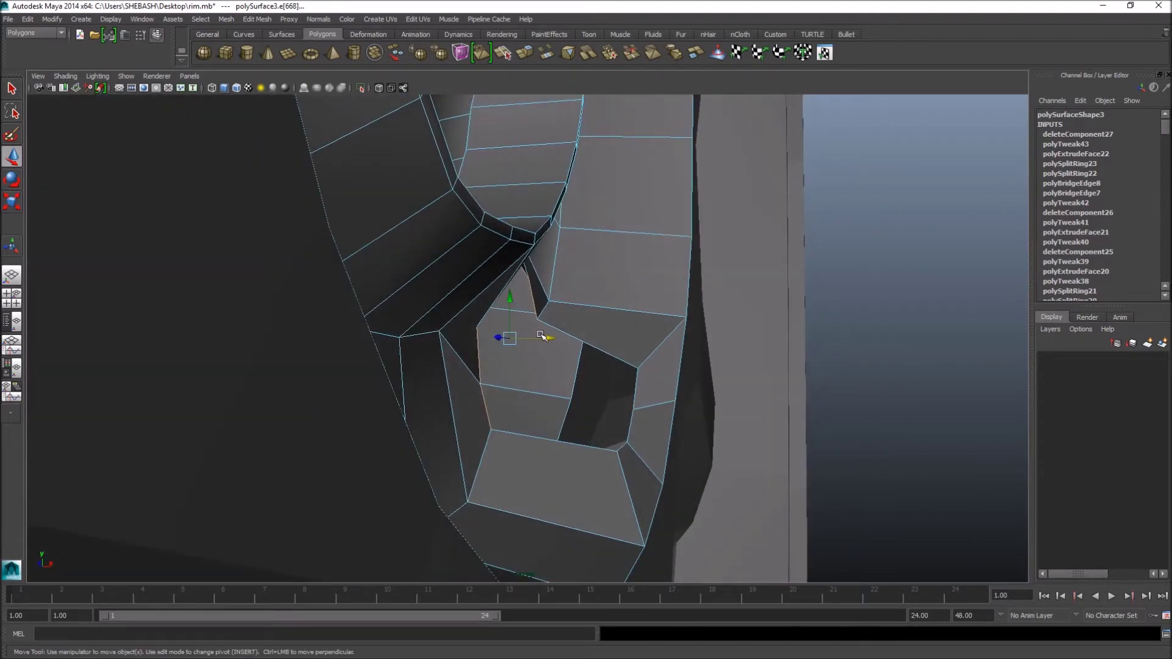
- Preview the hub ring smoothed in object mode to check the new opening, and return to the unsmoothed display
{"action": "key", "text": "F8"}
{"action": "key", "text": "3"}
{"action": "left_click_drag", "start_coordinate": [618, 350], "coordinate": [558, 306], "text": "alt"}
{"action": "key", "text": "1"}
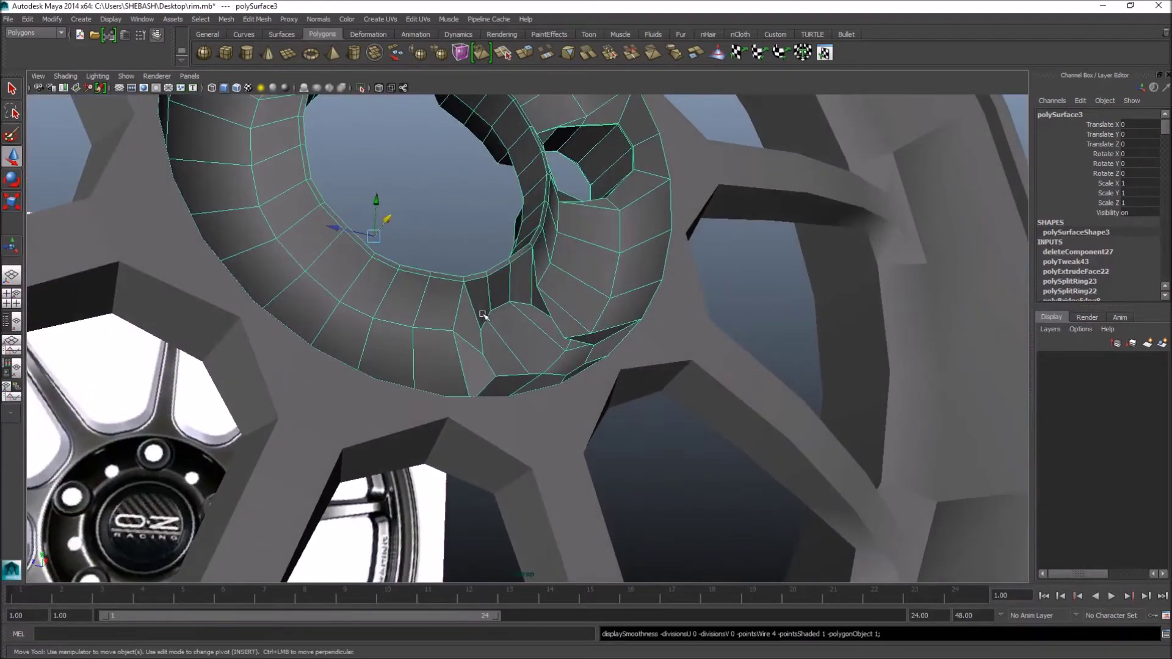
{"action": "right_click_drag", "start_coordinate": [479, 322], "coordinate": [386, 337], "text": "alt"}
{"action": "left_click_drag", "start_coordinate": [385, 337], "coordinate": [505, 270], "text": "alt"}
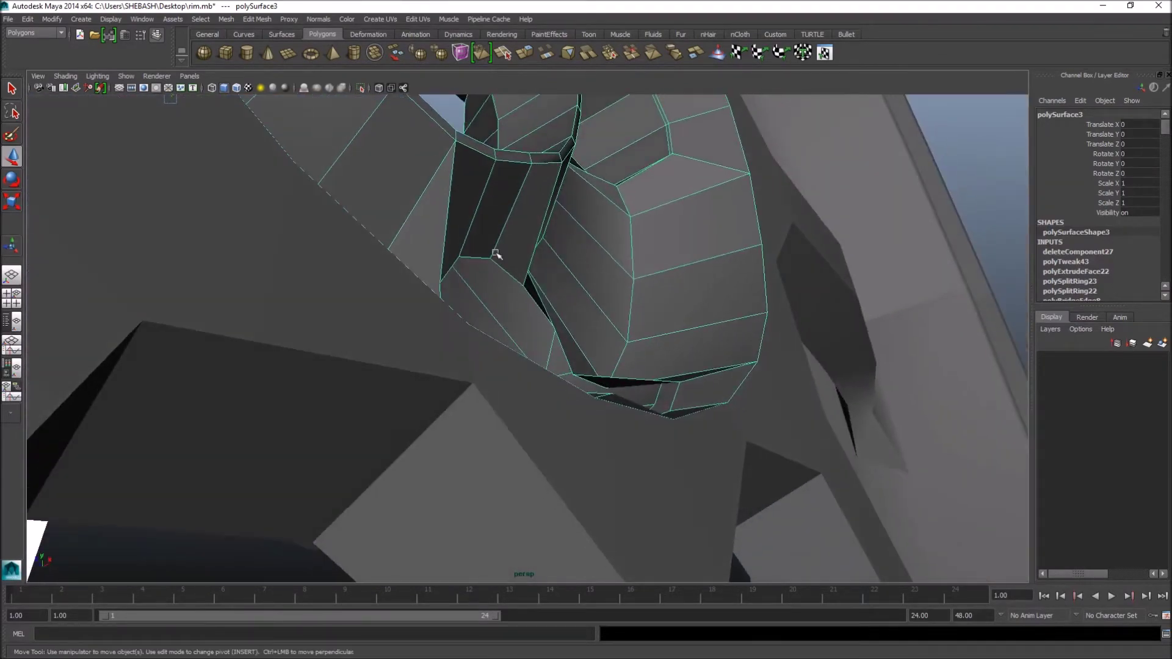
{"action": "key", "text": "q"}
{"action": "right_click", "coordinate": [476, 226]}
{"action": "right_click_drag", "start_coordinate": [476, 226], "coordinate": [475, 201]}
{"action": "left_click", "coordinate": [480, 264]}
{"action": "left_click_drag", "start_coordinate": [515, 253], "coordinate": [698, 343], "text": "alt"}
{"action": "right_click_drag", "start_coordinate": [698, 343], "coordinate": [604, 415], "text": "alt"}
{"action": "left_click_drag", "start_coordinate": [605, 415], "coordinate": [660, 387], "text": "alt"}
{"action": "key", "text": "w"}
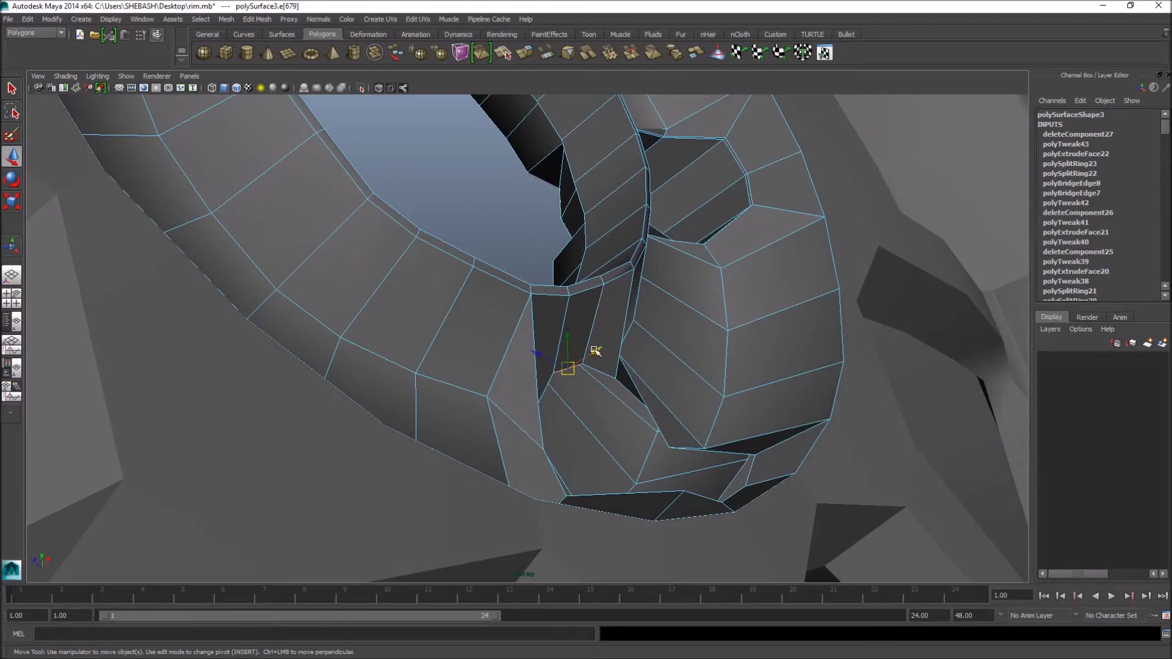
{"action": "left_click_drag", "start_coordinate": [606, 353], "coordinate": [617, 398], "text": "alt"}
- Move two outer border vertices of the new opening in depth along X and preview the hub ring smoothed
{"action": "key", "text": "1"}
{"action": "key", "text": "q"}
{"action": "right_click_drag", "start_coordinate": [723, 442], "coordinate": [670, 381]}
{"action": "left_click", "coordinate": [720, 455]}
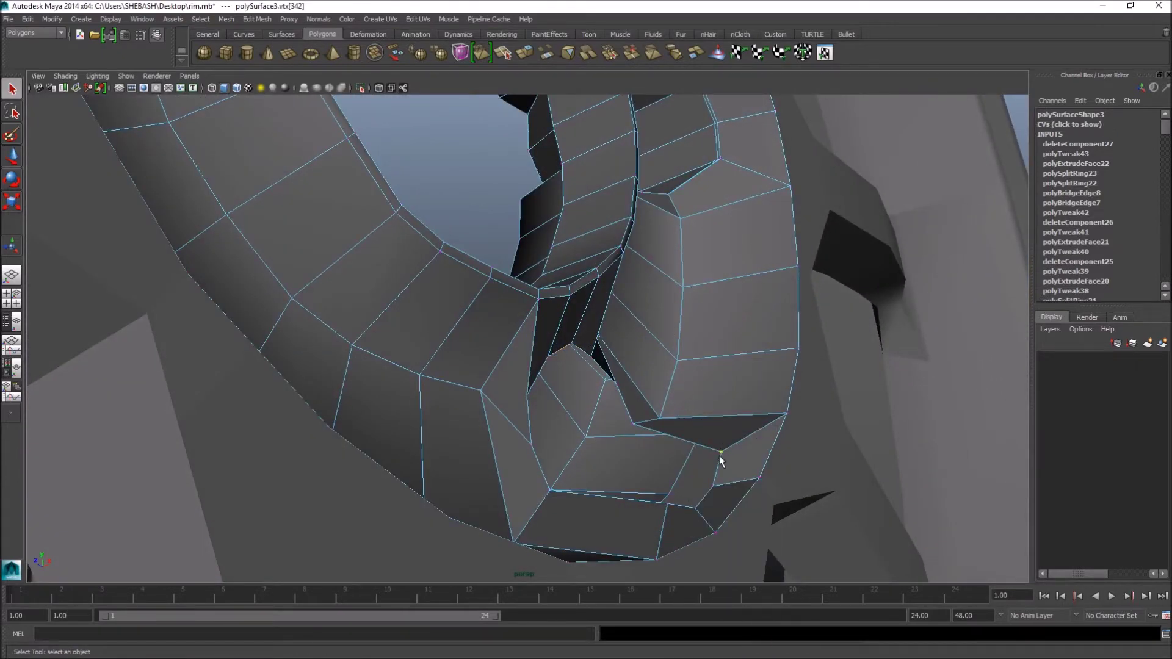
{"action": "left_click_drag", "start_coordinate": [703, 508], "coordinate": [715, 519], "text": "alt"}
{"action": "key", "text": "w"}
{"action": "left_click_drag", "start_coordinate": [697, 460], "coordinate": [680, 464]}
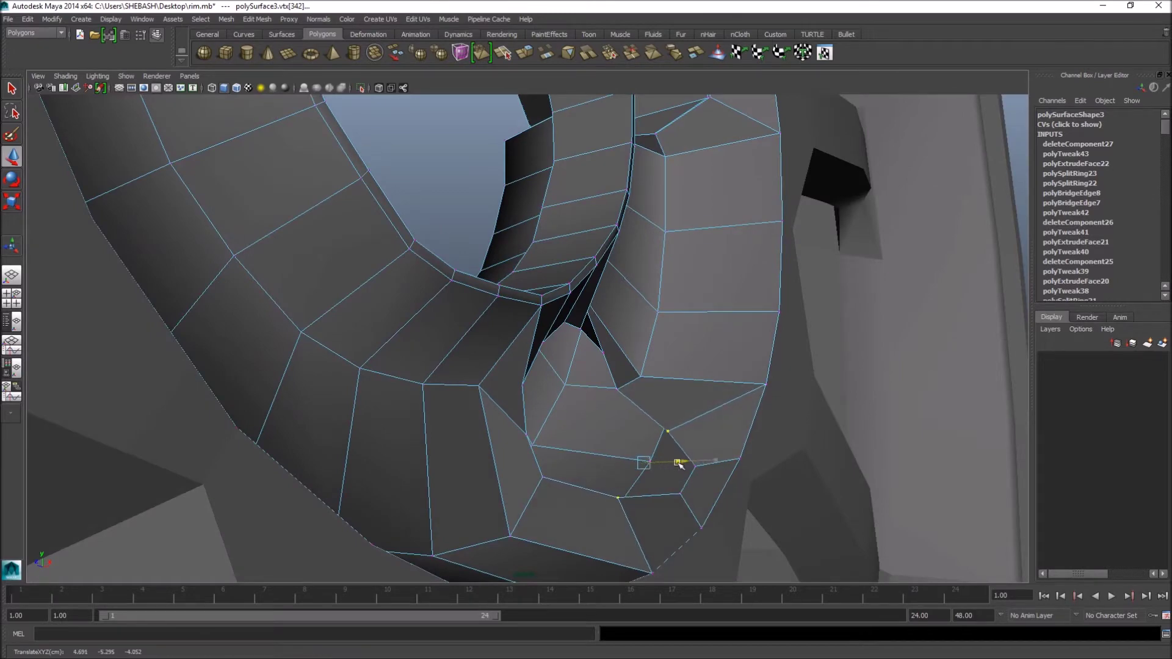
{"action": "left_click_drag", "start_coordinate": [775, 448], "coordinate": [589, 470], "text": "alt"}
{"action": "key", "text": "3"}
{"action": "key", "text": "1"}
- Select two opposite border vertices of the opening and shift them in depth along X with X-ray display on
{"action": "left_click", "coordinate": [661, 385]}
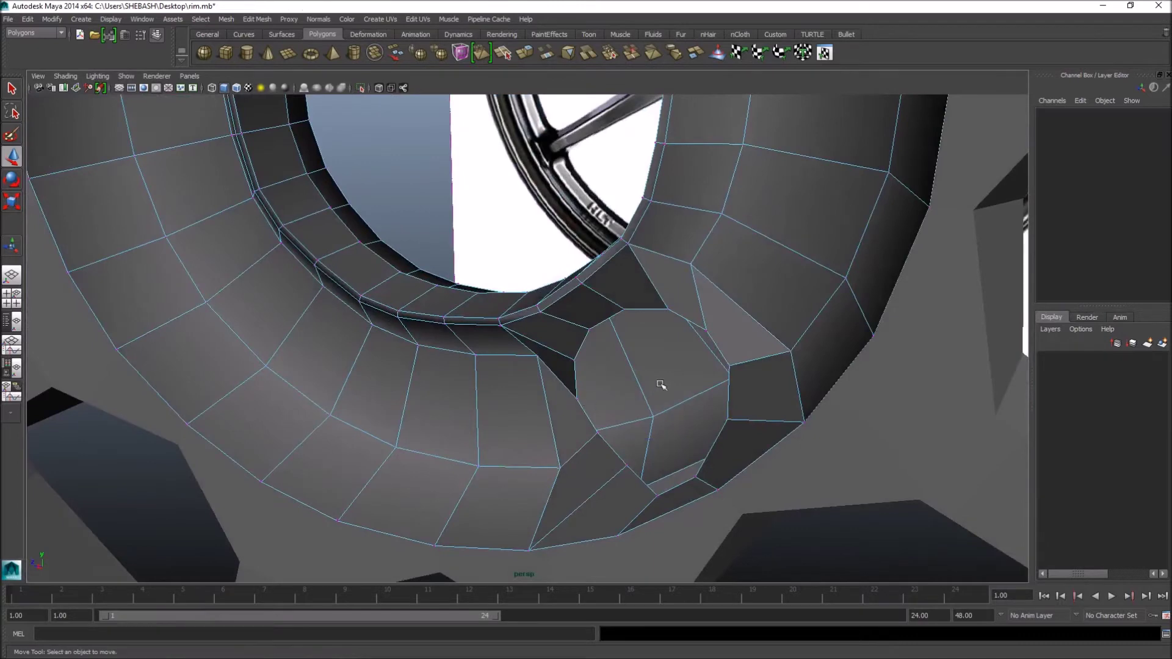
{"action": "left_click", "coordinate": [575, 397]}
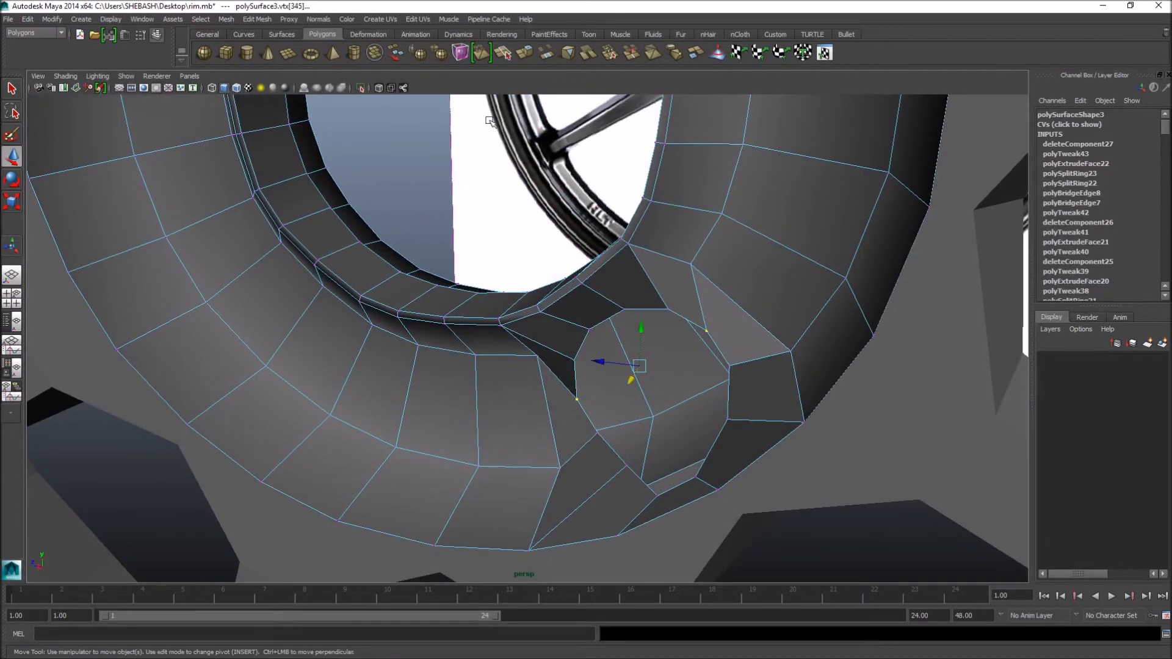
{"action": "left_click", "coordinate": [379, 87]}
{"action": "mouse_move", "coordinate": [610, 342]}
{"action": "left_mouse_down", "text": "alt"}
{"action": "mouse_move", "coordinate": [652, 359]}
{"action": "mouse_move", "coordinate": [645, 415]}
{"action": "mouse_move", "coordinate": [594, 418]}
{"action": "mouse_move", "coordinate": [598, 429]}
{"action": "left_mouse_up", "text": "alt"}
{"action": "middle_click_drag", "start_coordinate": [487, 339], "coordinate": [486, 336]}
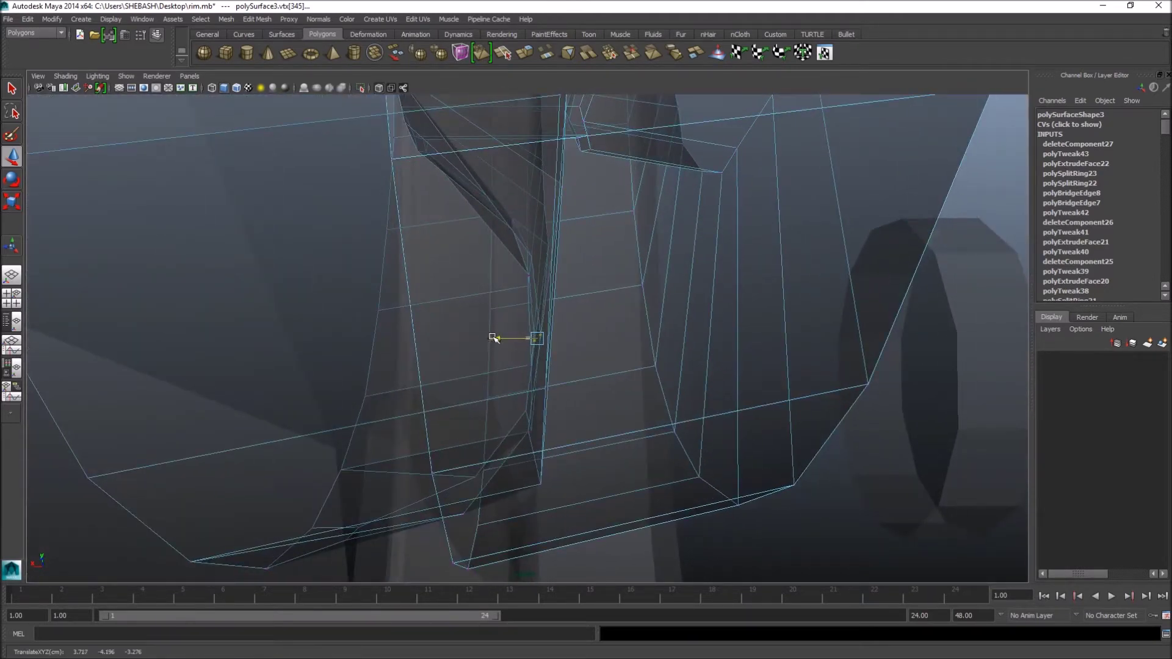
- Turn off X-ray display in both the side view and the perspective view
{"action": "key", "text": "space"}
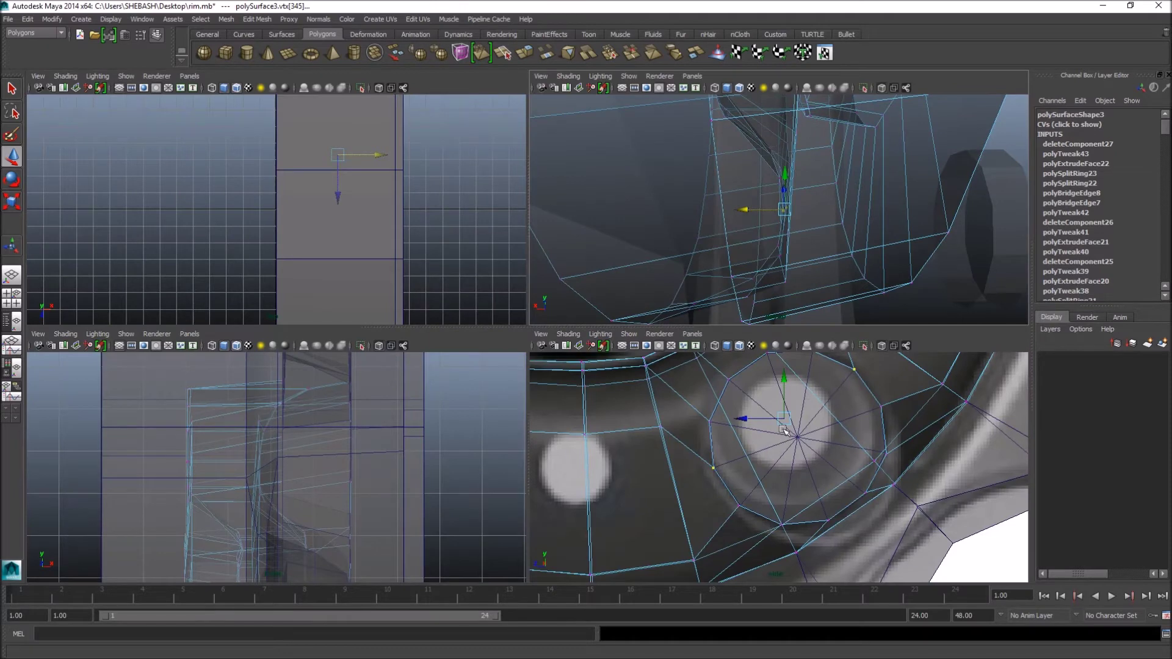
{"action": "key", "text": "space"}
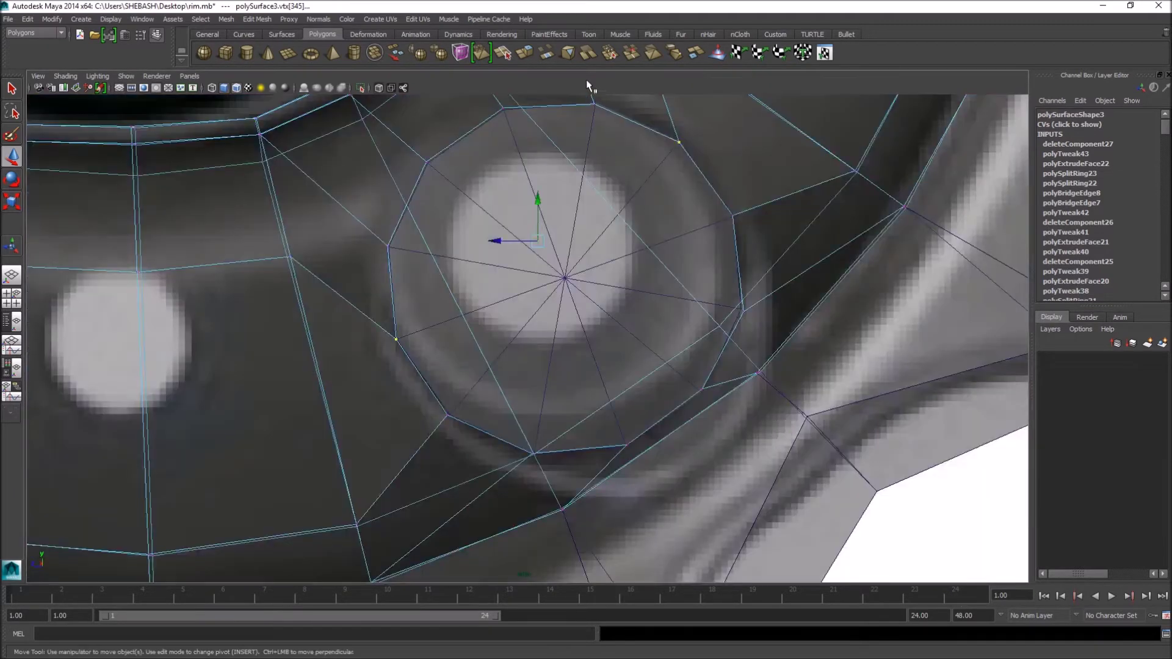
{"action": "left_click", "coordinate": [379, 85]}
{"action": "scroll", "coordinate": [639, 257], "scroll_direction": "down", "scroll_amount": 5}
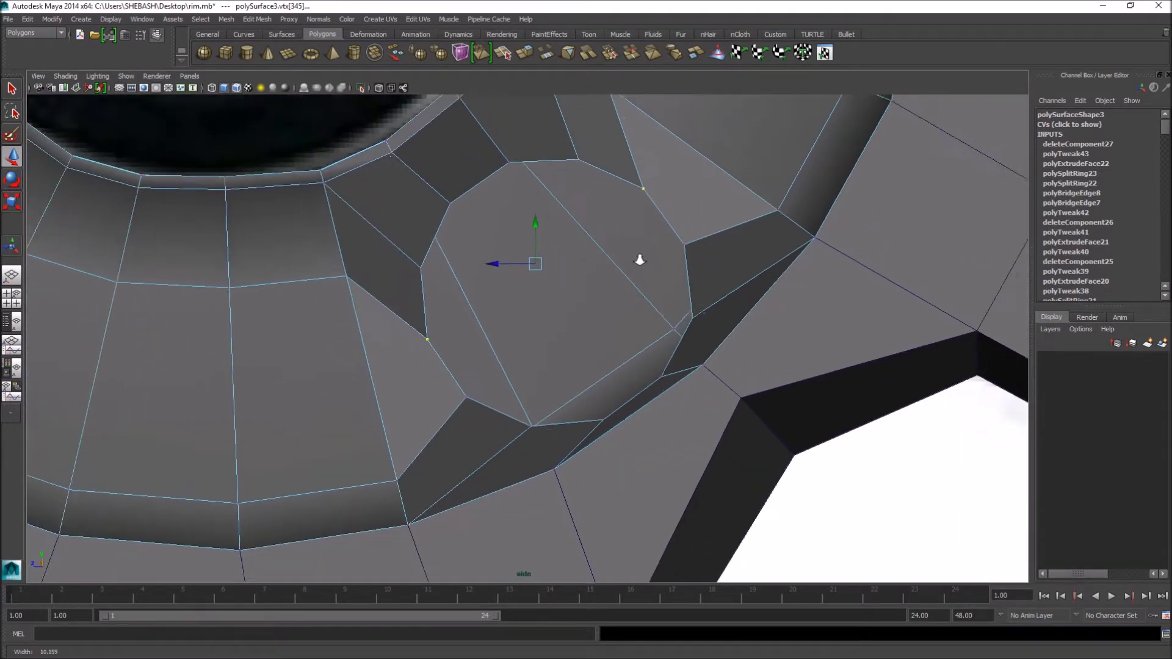
{"action": "middle_click_drag", "start_coordinate": [575, 265], "coordinate": [621, 324], "text": "alt"}
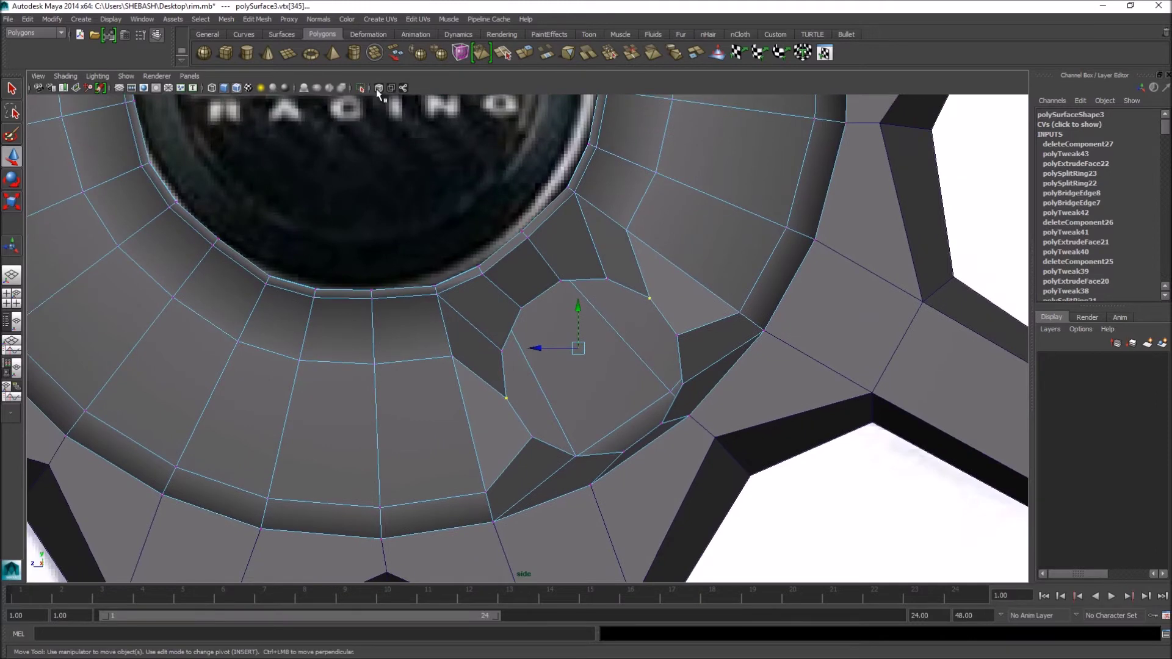
{"action": "key", "text": "space"}
{"action": "key", "text": "space"}
{"action": "scroll", "coordinate": [566, 244], "scroll_direction": "up", "scroll_amount": 2}
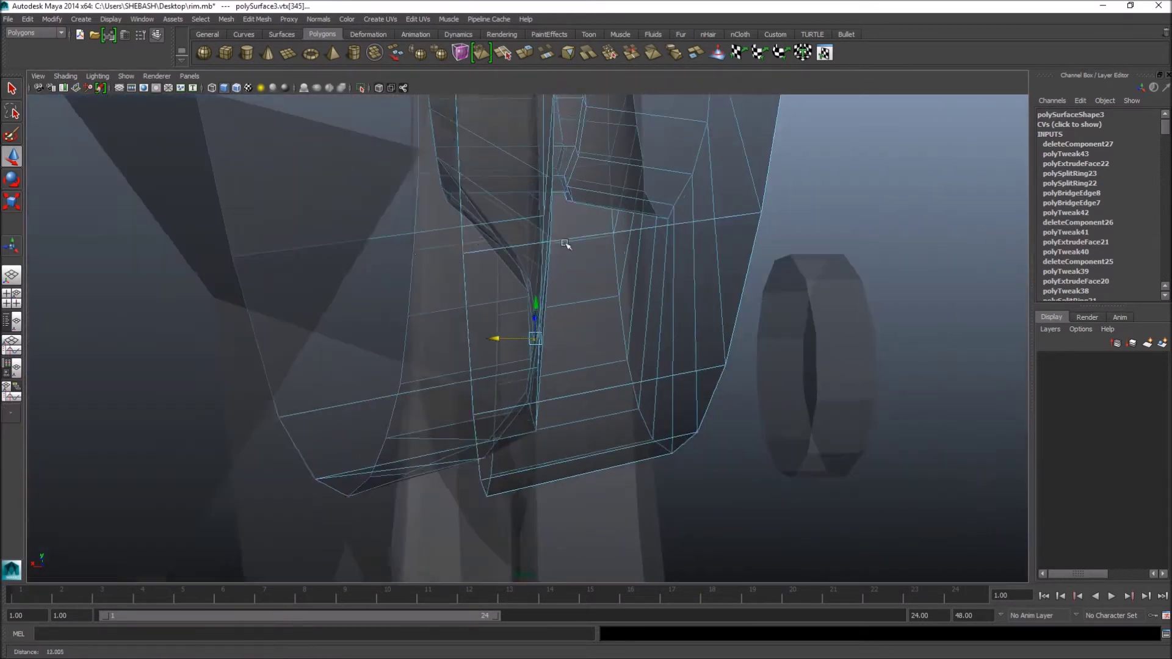
{"action": "left_click_drag", "start_coordinate": [566, 244], "coordinate": [518, 265], "text": "alt"}
{"action": "left_click", "coordinate": [379, 88]}
{"action": "left_click_drag", "start_coordinate": [525, 317], "coordinate": [507, 335], "text": "alt"}
- Select the faces on the rear of the hub ring that lie behind the new opening
{"action": "key", "text": "q"}
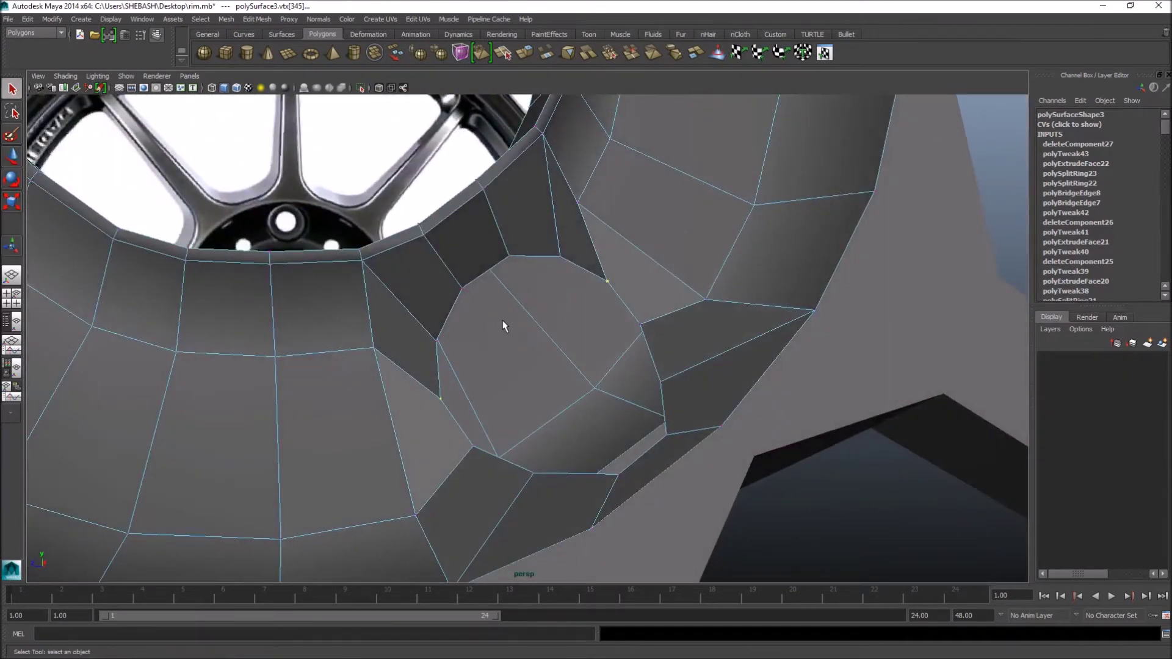
{"action": "right_click_drag", "start_coordinate": [504, 324], "coordinate": [513, 353]}
{"action": "left_click", "coordinate": [512, 353]}
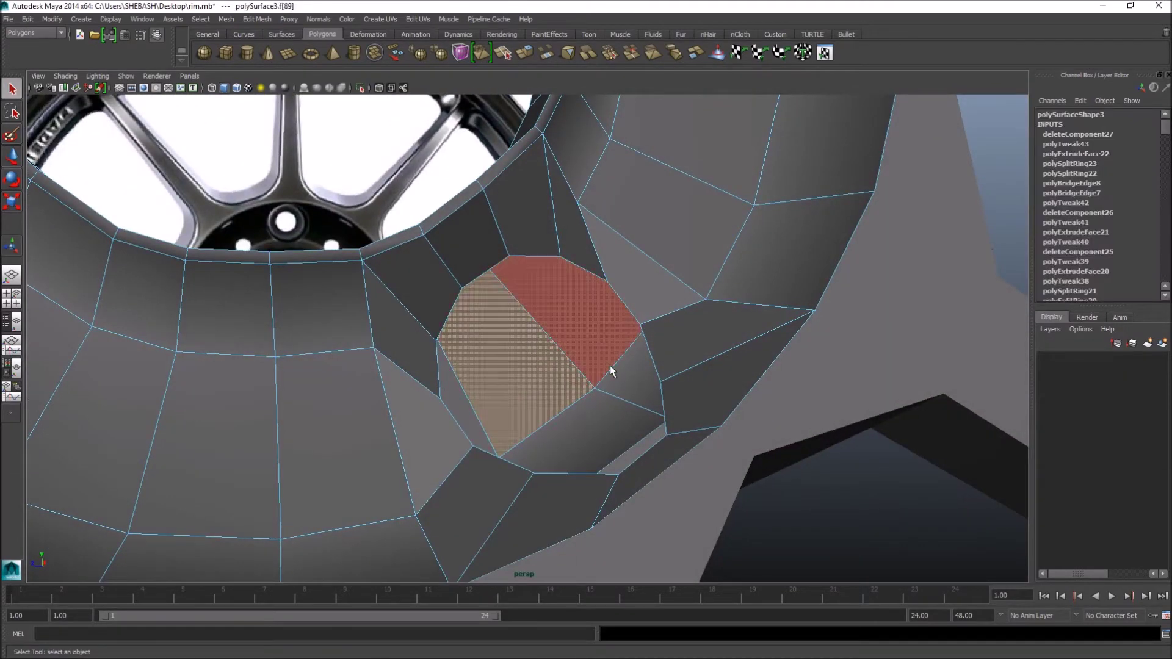
{"action": "left_click", "coordinate": [607, 343], "text": "shift"}
{"action": "left_click_drag", "start_coordinate": [596, 417], "coordinate": [508, 410], "text": "alt"}
{"action": "left_click", "coordinate": [509, 410], "text": "shift"}
{"action": "left_click_drag", "start_coordinate": [498, 311], "coordinate": [557, 335], "text": "alt"}
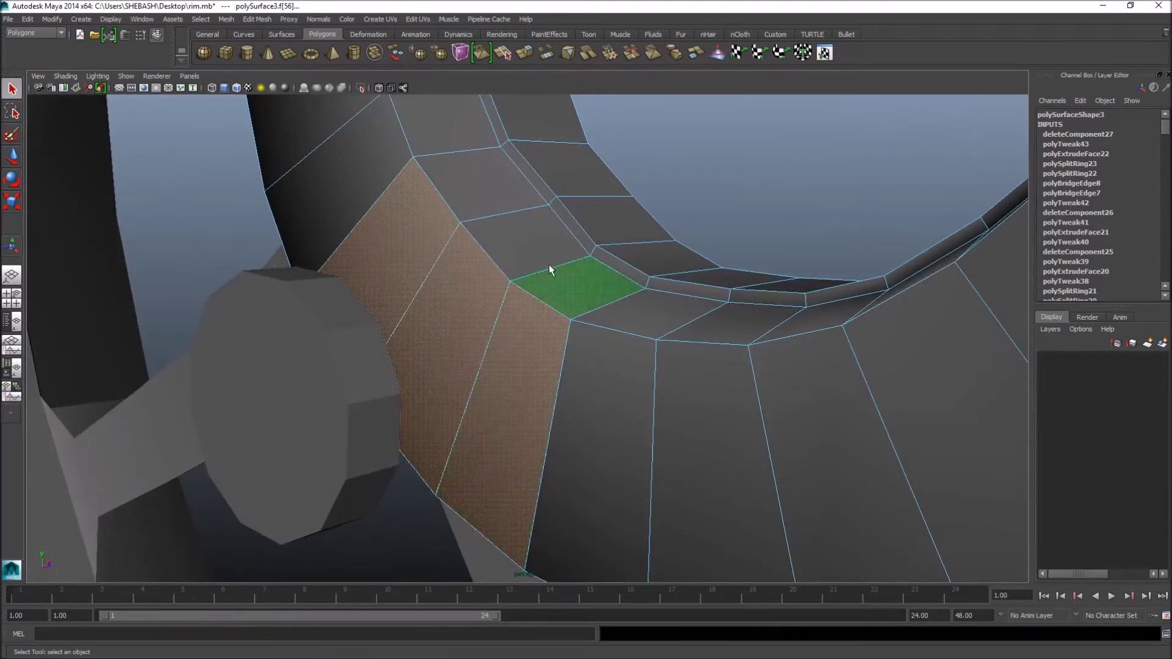
{"action": "left_click_drag", "start_coordinate": [654, 261], "coordinate": [511, 278], "text": "alt"}
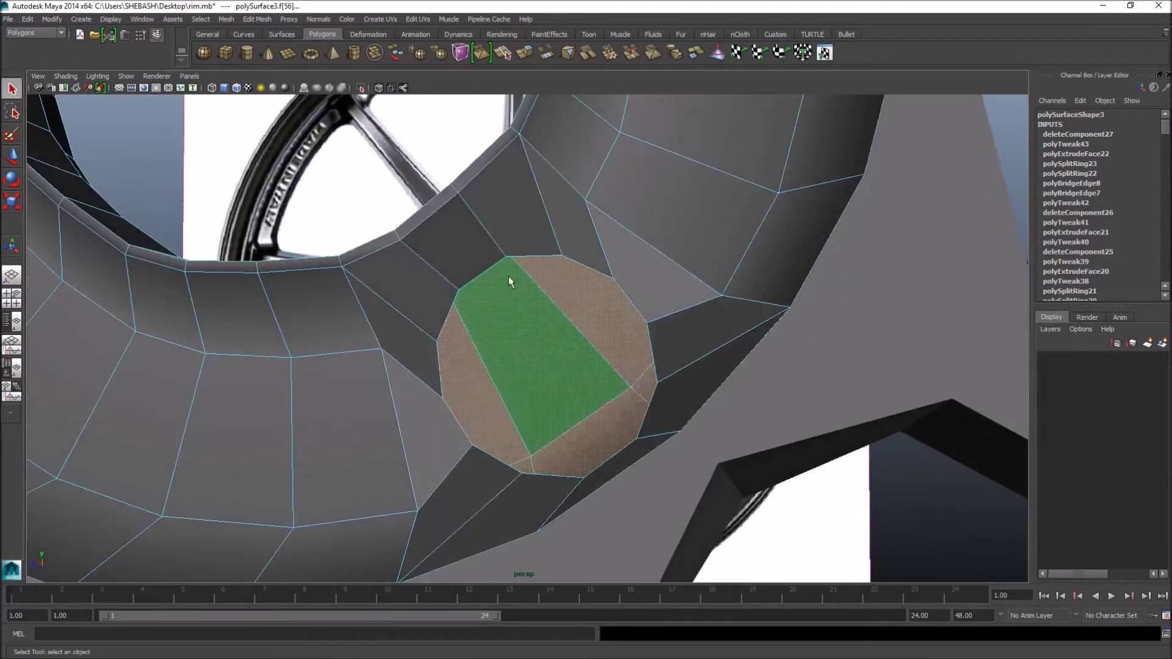
- Extrude the selected rear faces in the X-ray side view and scale them down toward the guide cylinder
{"action": "key", "text": "space"}
{"action": "key", "text": "space"}
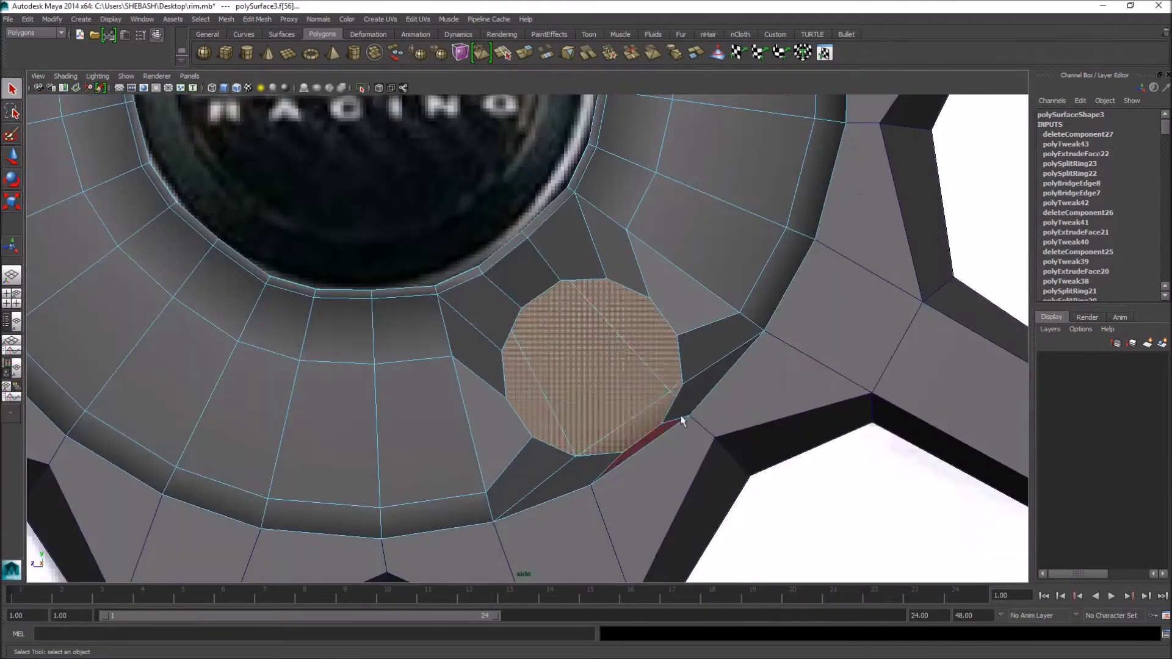
{"action": "left_click", "coordinate": [384, 86]}
{"action": "scroll", "coordinate": [489, 306], "scroll_direction": "up", "scroll_amount": 3}
{"action": "scroll", "coordinate": [596, 321], "scroll_direction": "up", "scroll_amount": 1}
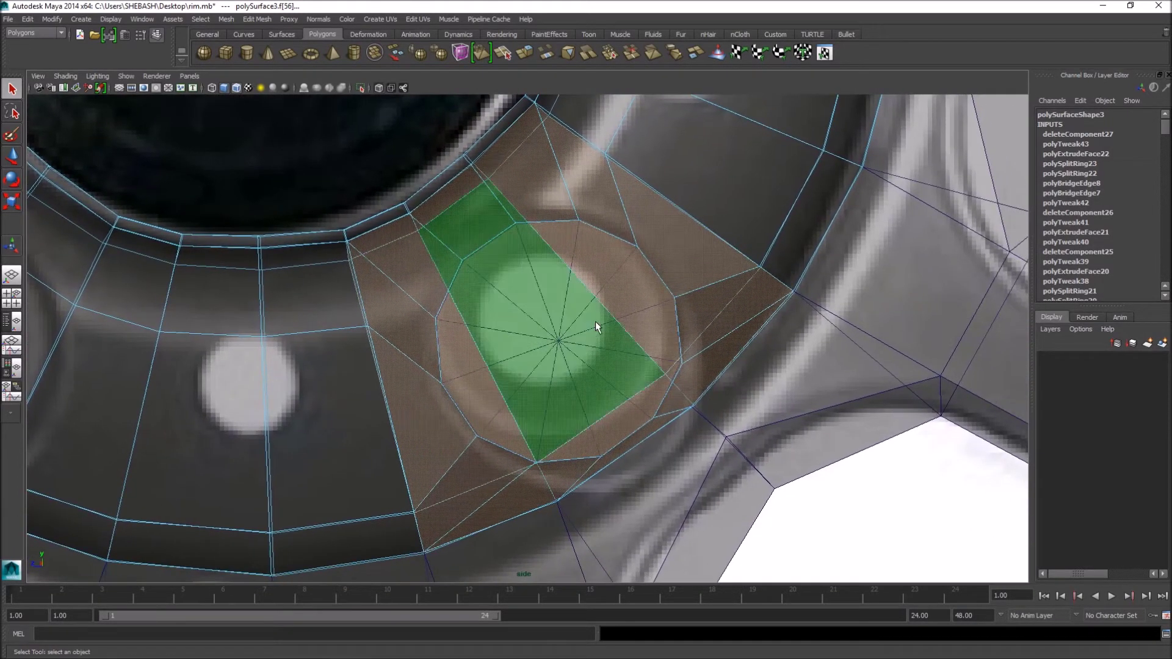
{"action": "left_click", "coordinate": [595, 321]}
{"action": "left_click", "coordinate": [525, 54]}
{"action": "key", "text": "r"}
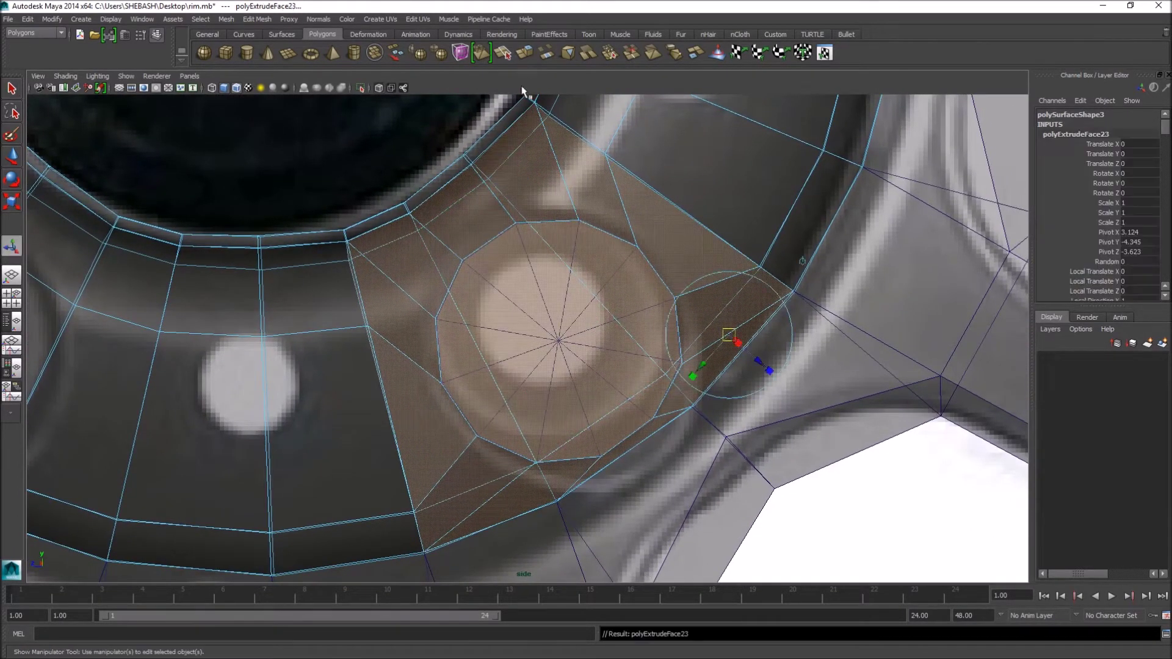
{"action": "left_click_drag", "start_coordinate": [570, 329], "coordinate": [400, 358]}
- Select the scaled-down inner faces on the rear of the hub ring and delete them to open the hole
{"action": "key", "text": "space"}
{"action": "key", "text": "space"}
{"action": "left_click_drag", "start_coordinate": [788, 283], "coordinate": [474, 282], "text": "alt"}
{"action": "key", "text": "q"}
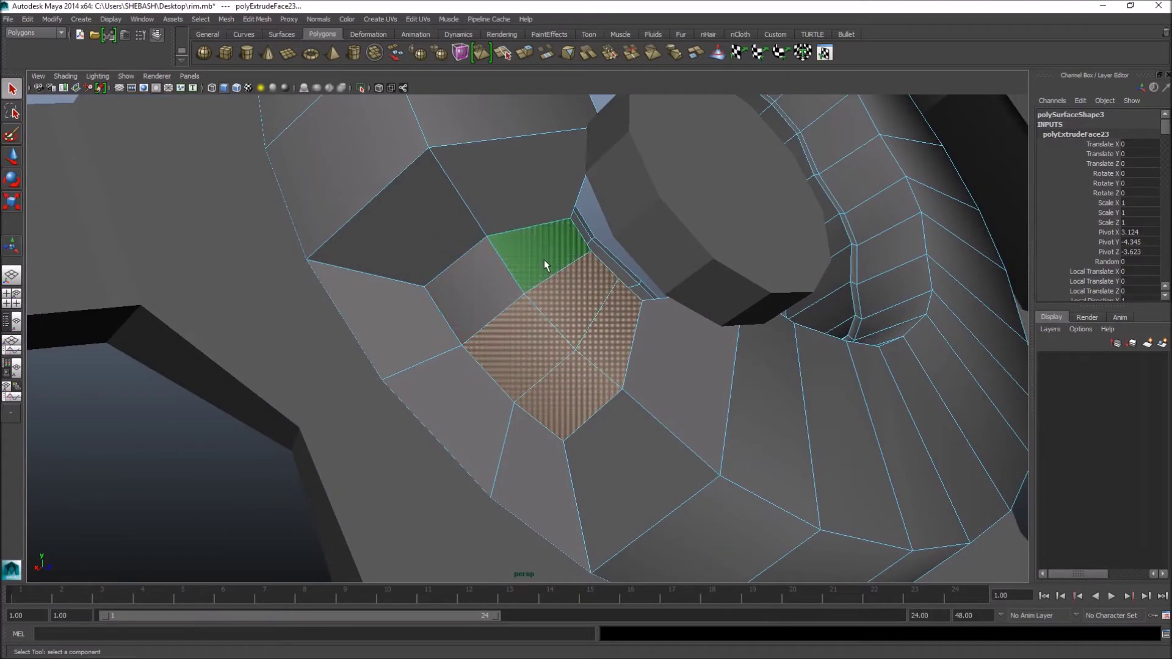
{"action": "left_click", "coordinate": [471, 289]}
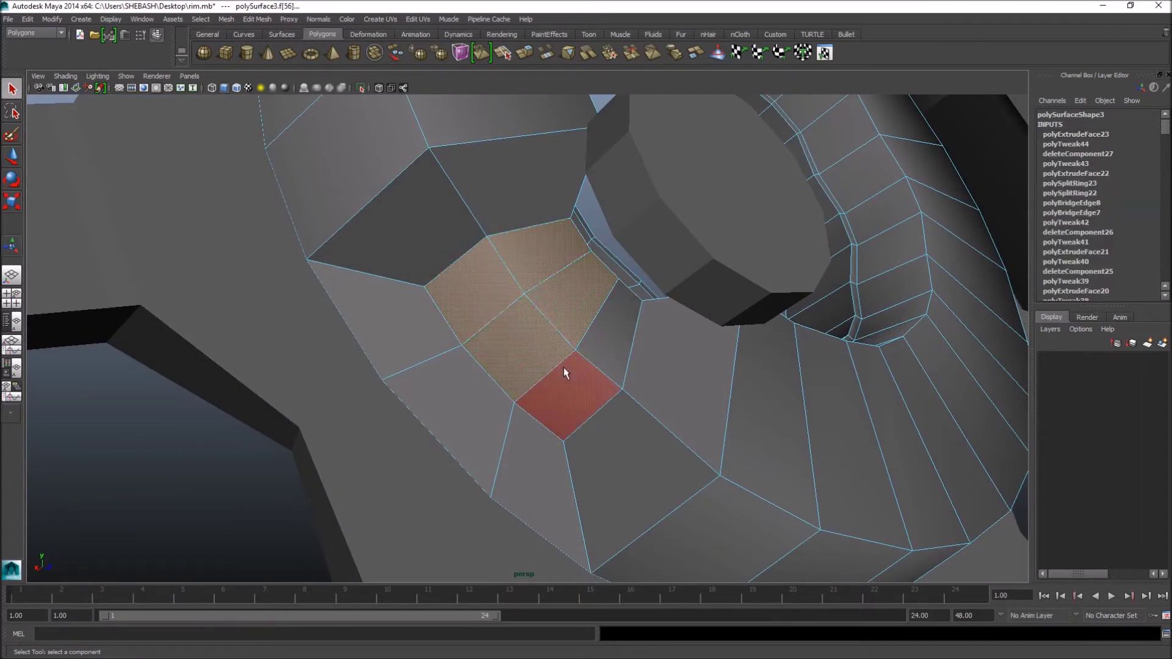
{"action": "left_click_drag", "start_coordinate": [615, 338], "coordinate": [504, 301], "text": "alt"}
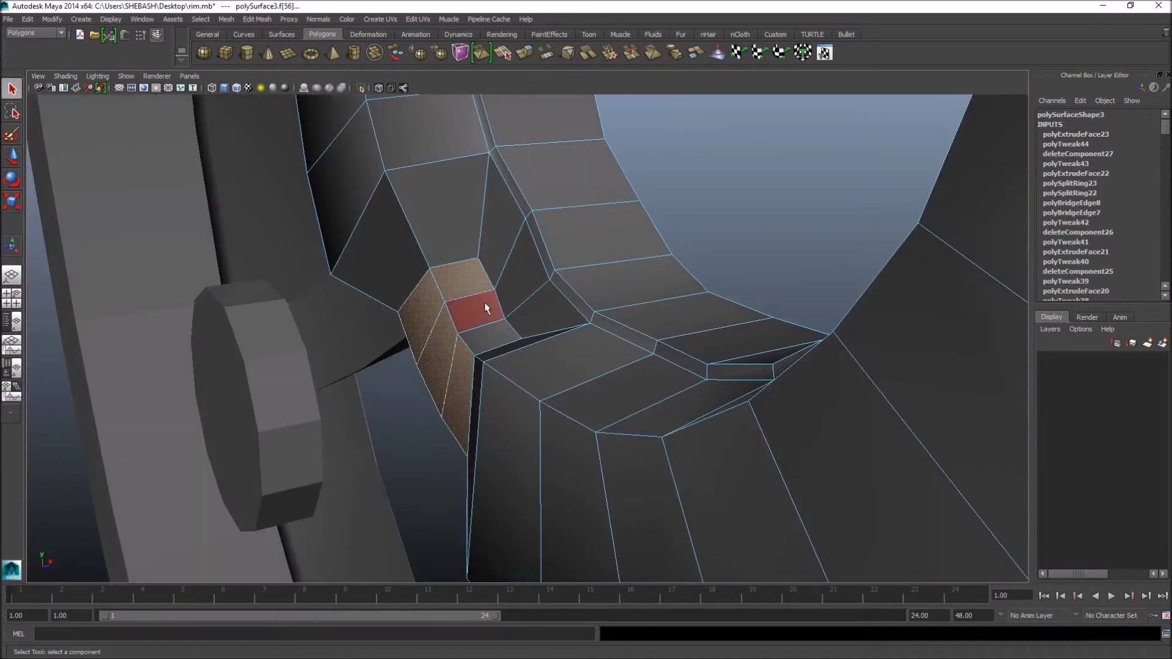
{"action": "left_click", "coordinate": [487, 307], "text": "shift"}
{"action": "key", "text": "Delete"}
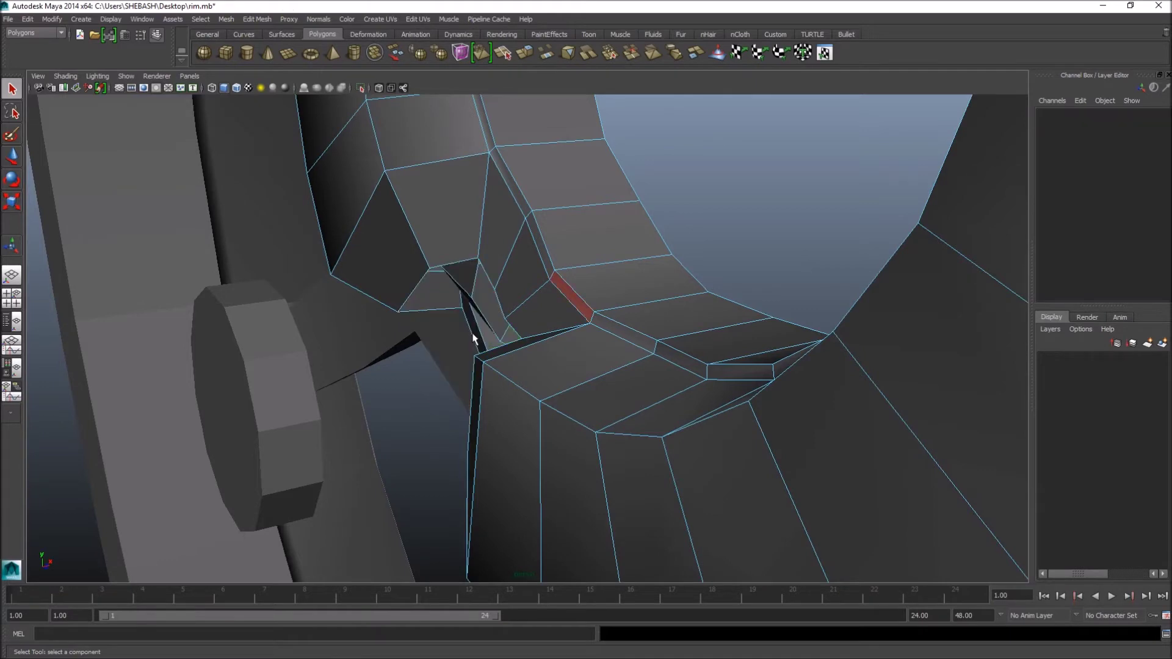
- In the side view, align the rear opening's two upper-left border vertices with corners of the guide cylinder
{"action": "left_click_drag", "start_coordinate": [425, 324], "coordinate": [560, 309], "text": "alt"}
{"action": "key", "text": "space"}
{"action": "key", "text": "space"}
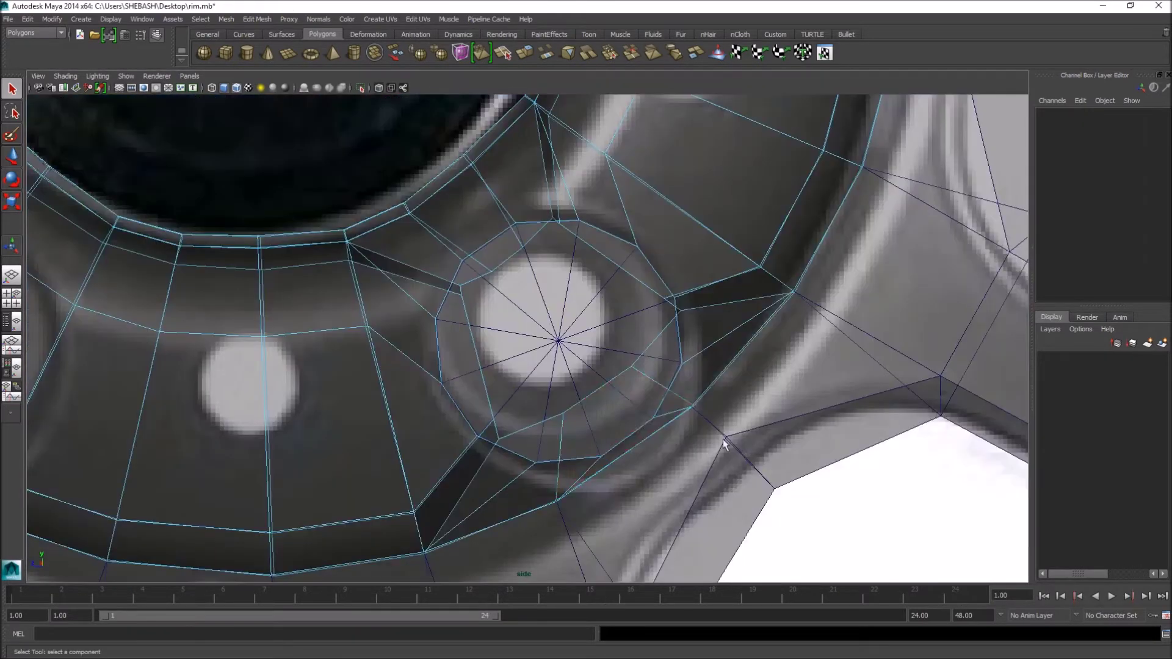
{"action": "middle_click_drag", "start_coordinate": [596, 380], "coordinate": [541, 388], "text": "alt"}
{"action": "mouse_move", "coordinate": [433, 218]}
{"action": "right_mouse_down"}
{"action": "mouse_move", "coordinate": [453, 211]}
{"action": "mouse_move", "coordinate": [426, 214]}
{"action": "right_mouse_up"}
{"action": "scroll", "coordinate": [229, 261], "scroll_direction": "up", "scroll_amount": 3}
{"action": "scroll", "coordinate": [427, 309], "scroll_direction": "up", "scroll_amount": 4}
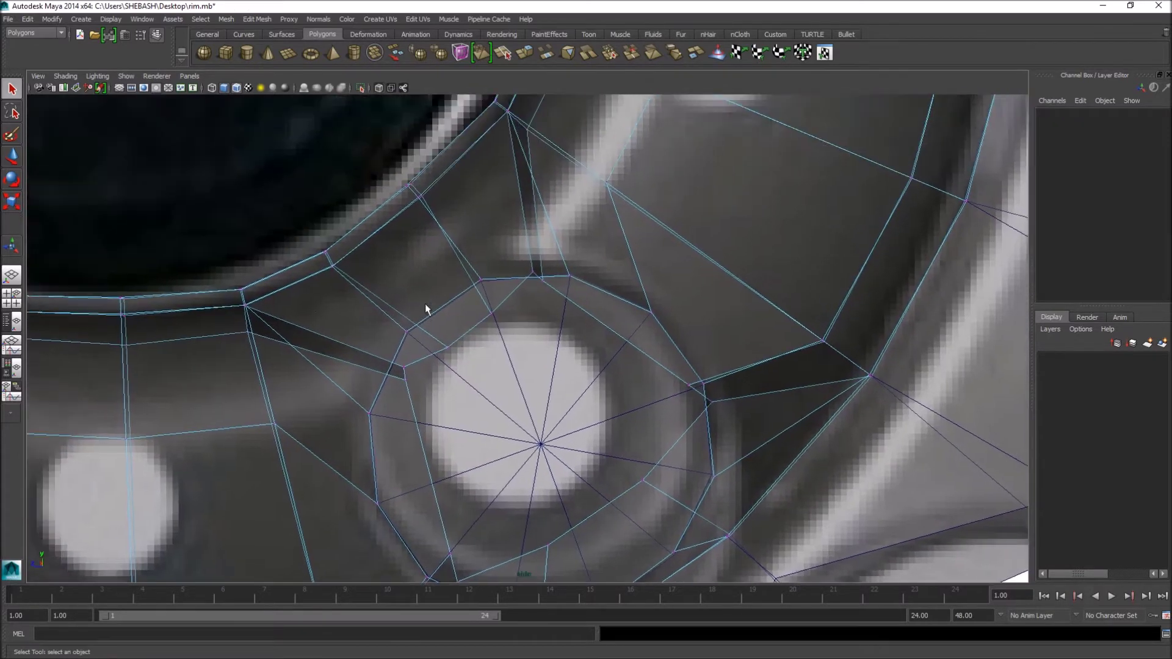
{"action": "left_click", "coordinate": [477, 308]}
{"action": "key", "text": "w"}
{"action": "left_click_drag", "start_coordinate": [477, 309], "coordinate": [463, 275]}
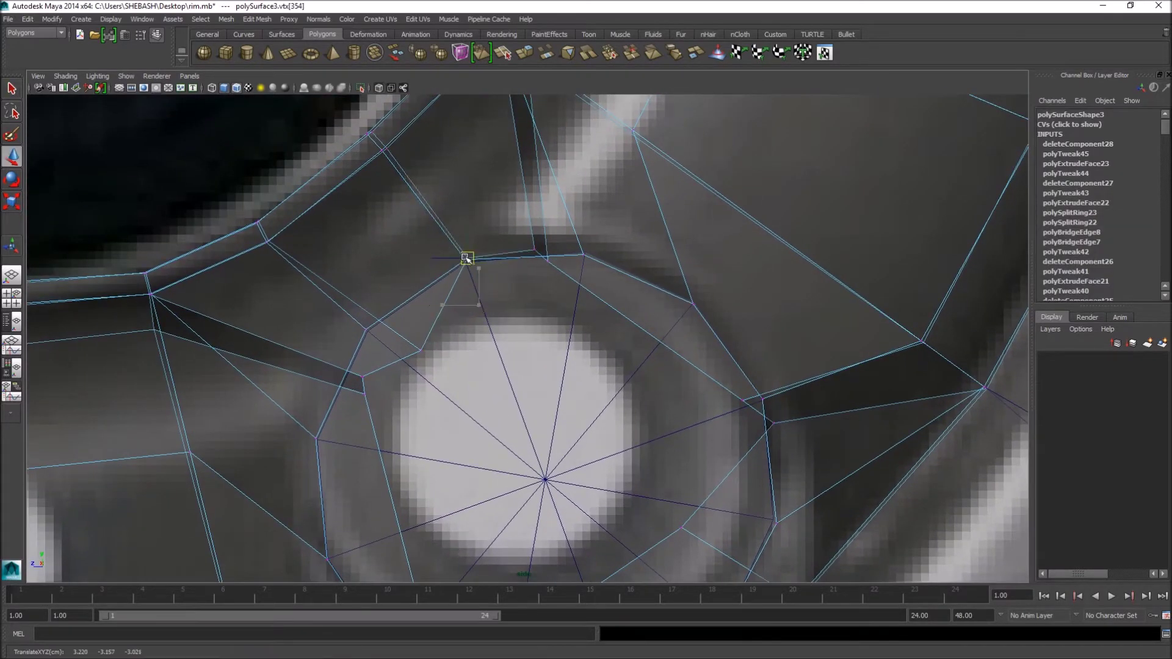
{"action": "left_click_drag", "start_coordinate": [430, 357], "coordinate": [385, 333]}
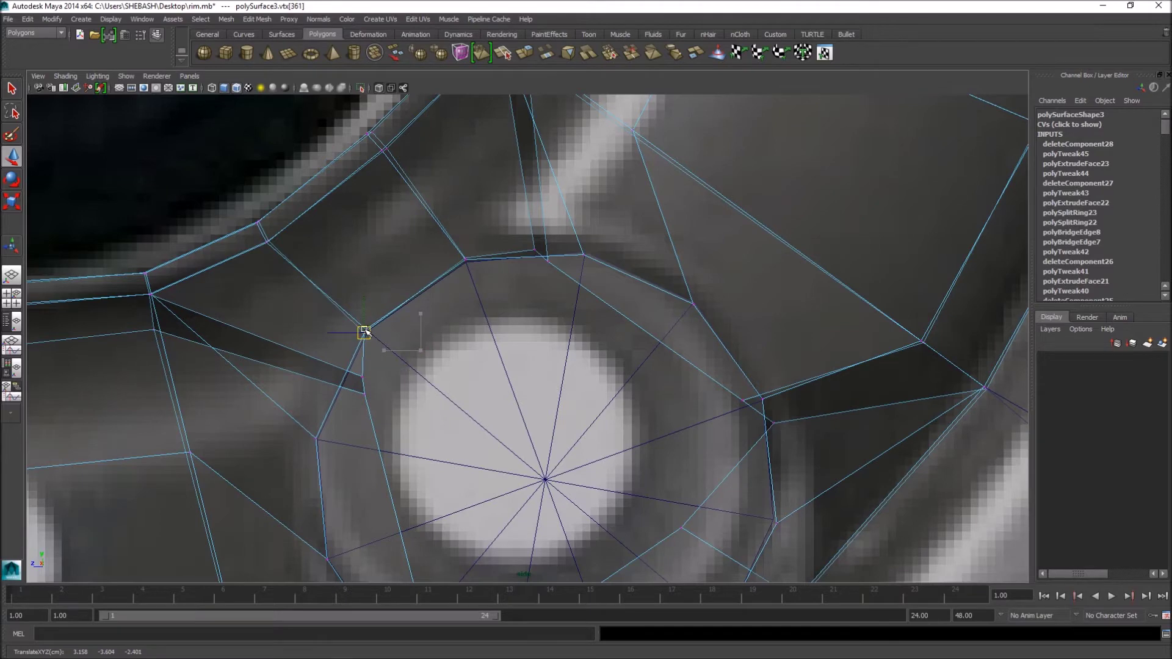
- Align the rear opening's left and lower border vertices with the matching corners of the guide cylinder
{"action": "middle_click_drag", "start_coordinate": [403, 361], "coordinate": [488, 254], "text": "alt"}
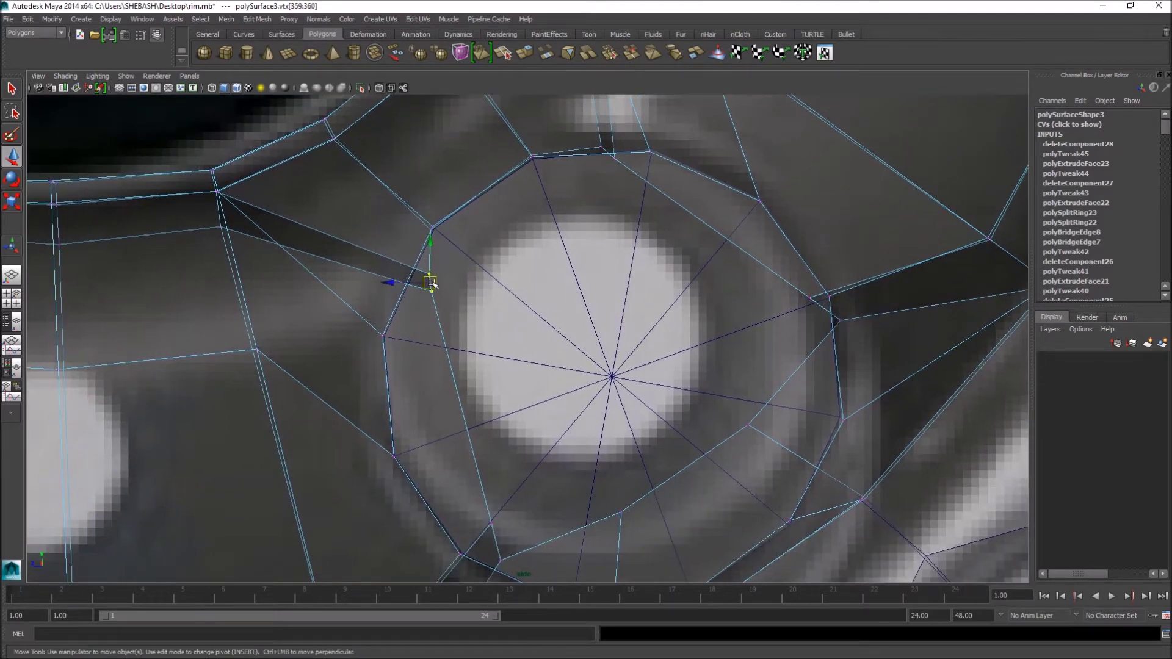
{"action": "left_click_drag", "start_coordinate": [430, 285], "coordinate": [395, 345]}
{"action": "middle_click_drag", "start_coordinate": [393, 344], "coordinate": [385, 262], "text": "alt"}
{"action": "left_click_drag", "start_coordinate": [384, 273], "coordinate": [391, 376]}
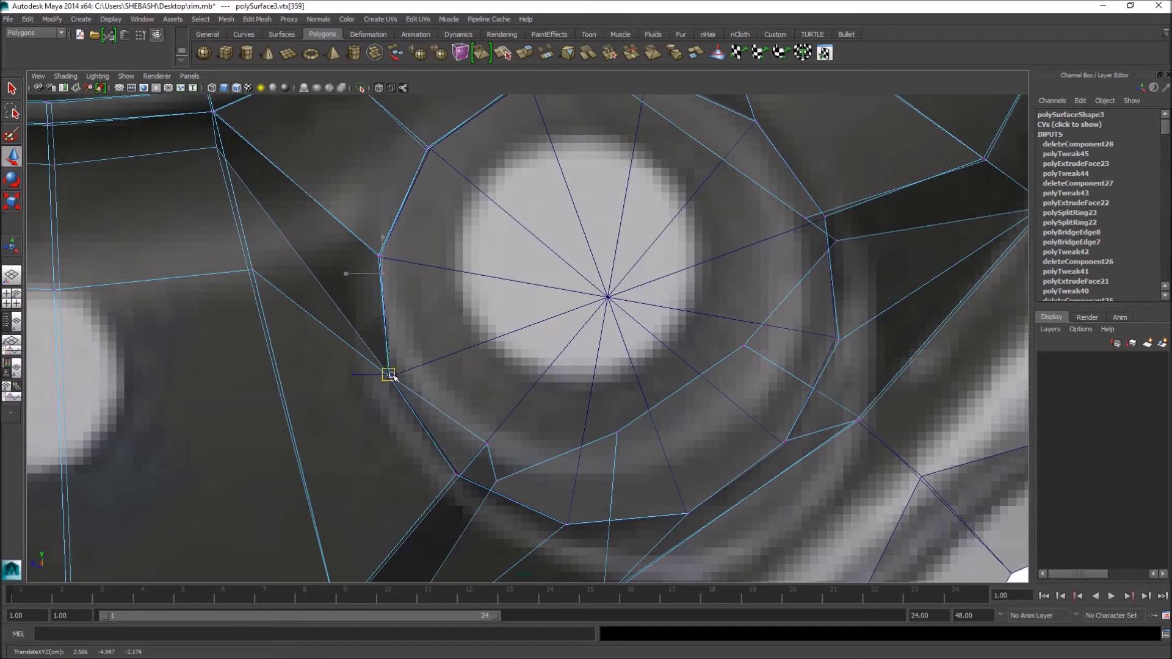
{"action": "middle_click_drag", "start_coordinate": [497, 421], "coordinate": [475, 336], "text": "alt"}
{"action": "left_click", "coordinate": [496, 348]}
{"action": "left_click_drag", "start_coordinate": [496, 348], "coordinate": [574, 428]}
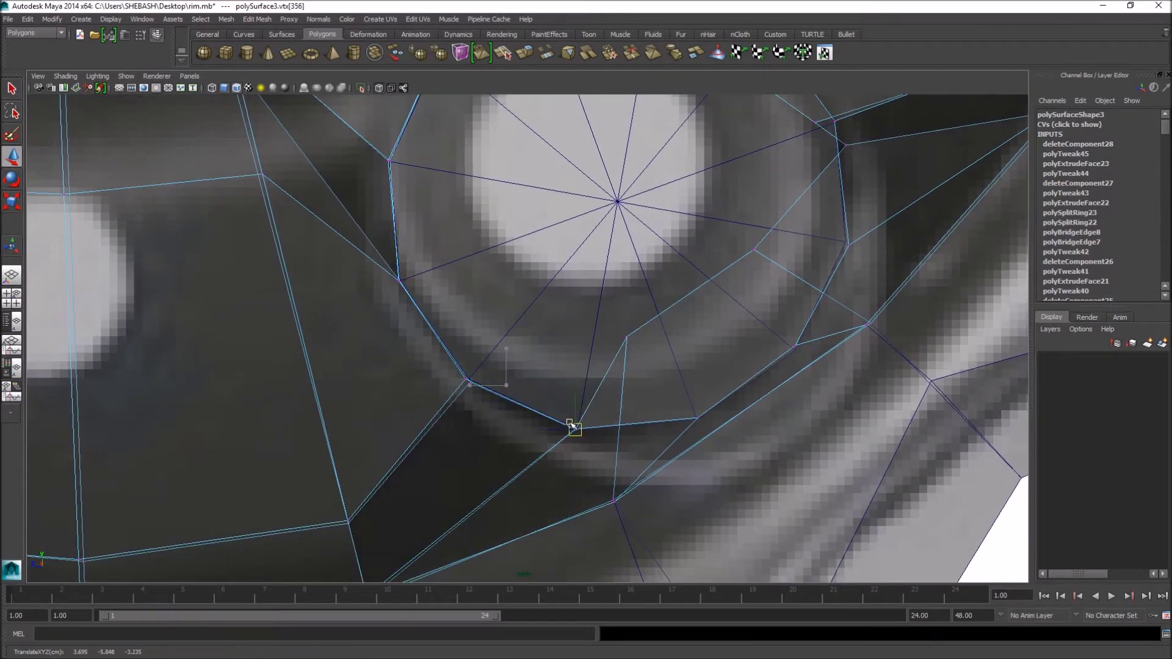
{"action": "left_click_drag", "start_coordinate": [635, 336], "coordinate": [702, 415]}
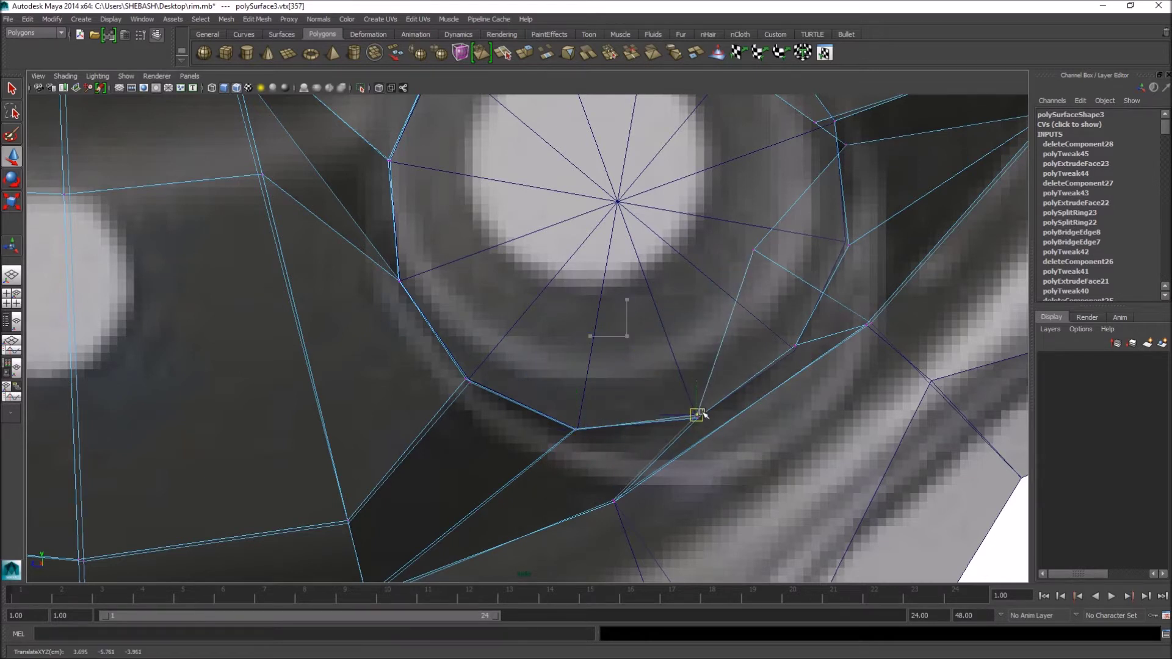
- Align the rear opening's lower-right, right and upper-right border vertices with the guide cylinder's corners
{"action": "middle_click_drag", "start_coordinate": [733, 288], "coordinate": [618, 346], "text": "alt"}
{"action": "left_click_drag", "start_coordinate": [646, 313], "coordinate": [687, 404]}
{"action": "middle_click_drag", "start_coordinate": [717, 323], "coordinate": [660, 324], "text": "alt"}
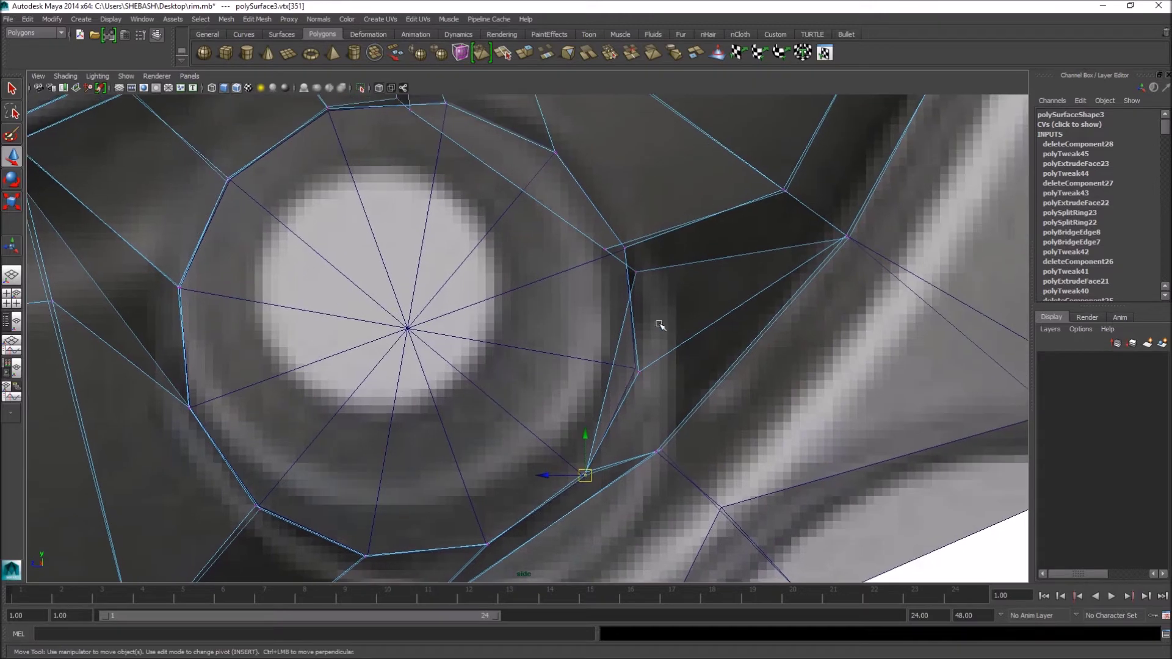
{"action": "left_click_drag", "start_coordinate": [633, 271], "coordinate": [633, 368]}
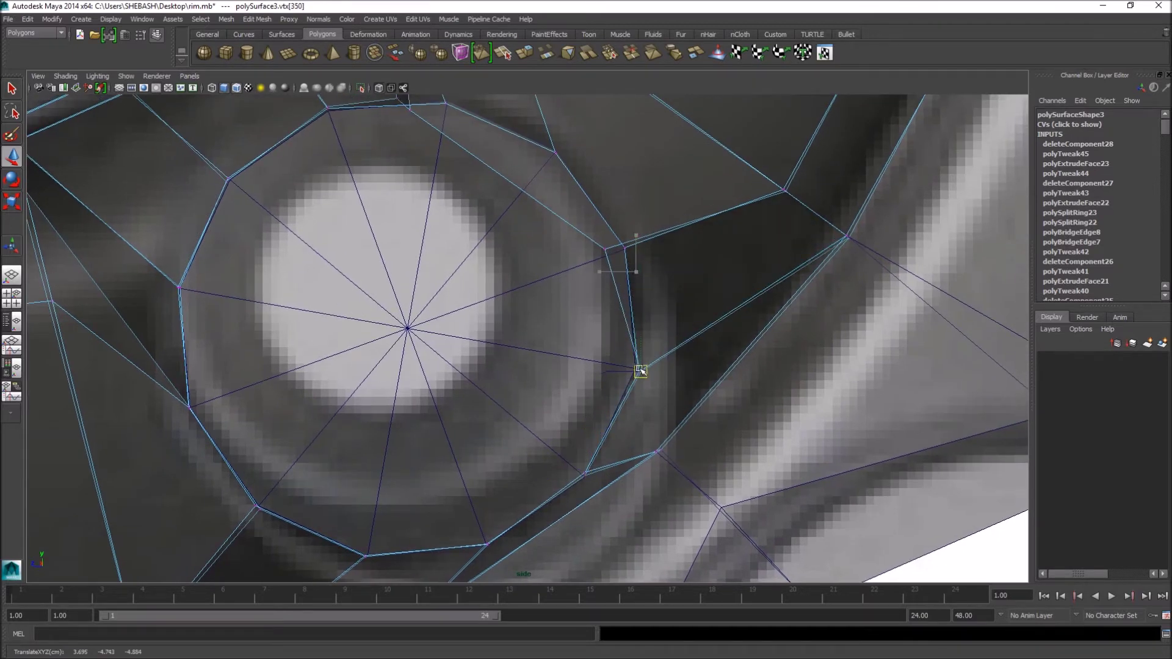
{"action": "middle_click_drag", "start_coordinate": [648, 269], "coordinate": [569, 336], "text": "alt"}
{"action": "left_click_drag", "start_coordinate": [580, 382], "coordinate": [580, 382]}
{"action": "left_click_drag", "start_coordinate": [572, 372], "coordinate": [581, 370]}
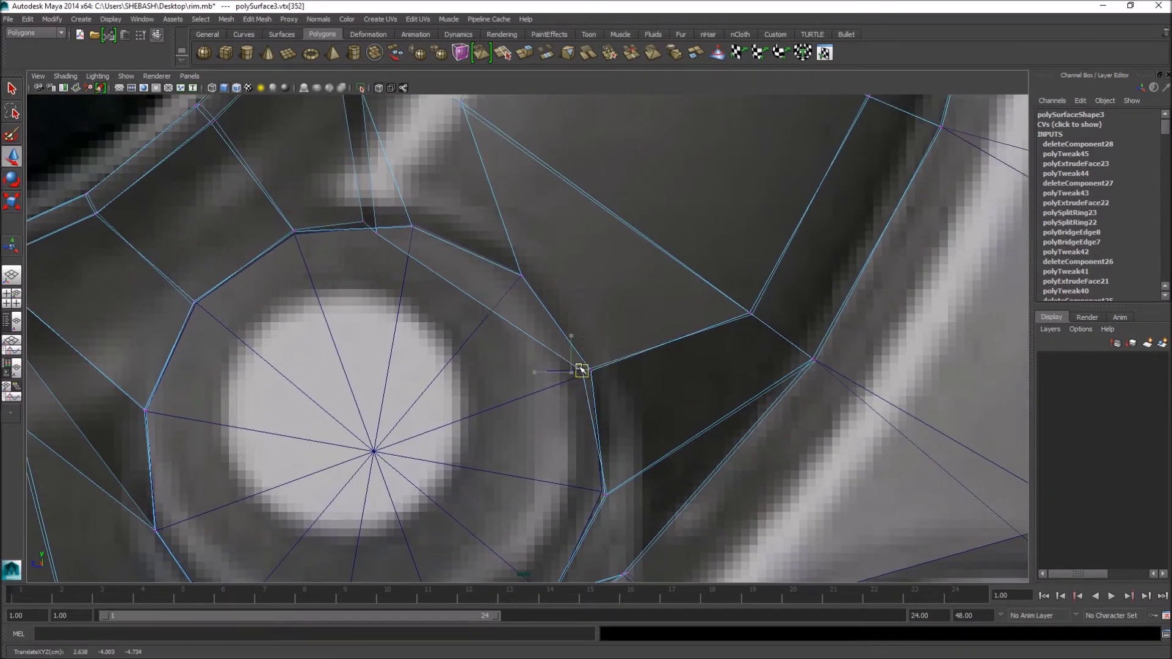
{"action": "left_click_drag", "start_coordinate": [364, 232], "coordinate": [523, 273]}
{"action": "key", "text": "w"}
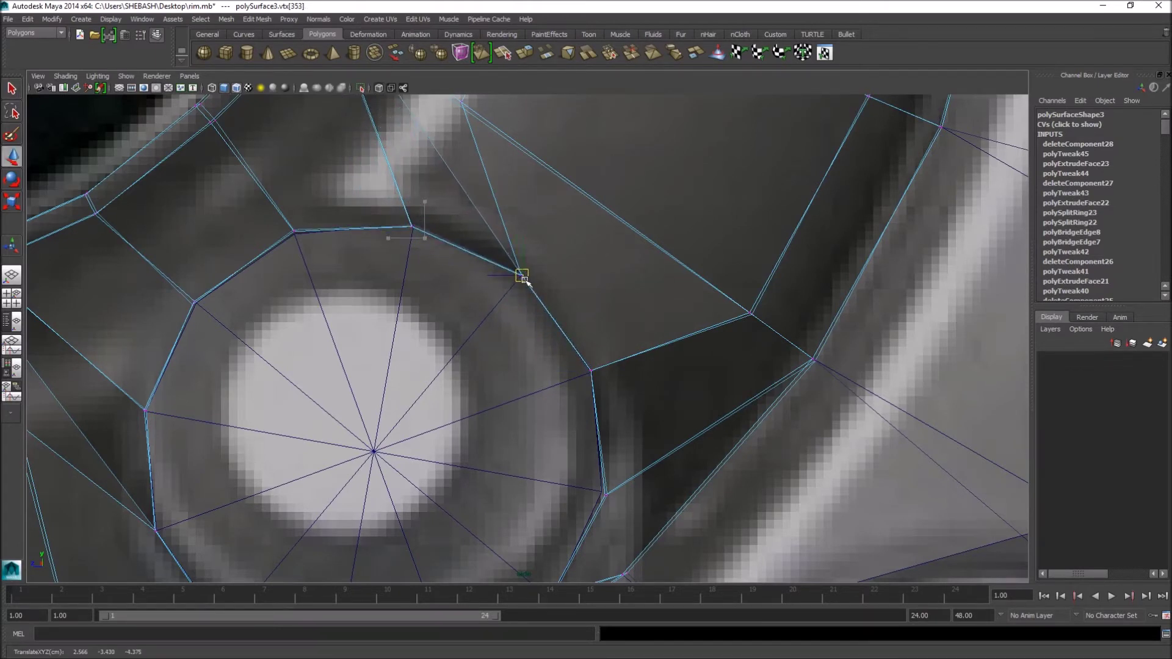
- In the perspective view, select a pair of facing front and rear border edges inside the third bolt hole and bridge them
{"action": "key", "text": "space"}
{"action": "key", "text": "space"}
{"action": "left_click_drag", "start_coordinate": [611, 244], "coordinate": [604, 282], "text": "alt"}
{"action": "key", "text": "q"}
{"action": "right_click_drag", "start_coordinate": [615, 304], "coordinate": [580, 290]}
{"action": "left_click", "coordinate": [580, 290]}
{"action": "left_click_drag", "start_coordinate": [579, 289], "coordinate": [558, 356], "text": "alt"}
{"action": "key", "text": "r"}
{"action": "key", "text": "w"}
{"action": "left_click_drag", "start_coordinate": [492, 338], "coordinate": [539, 351], "text": "alt"}
{"action": "key", "text": "q"}
{"action": "right_click_drag", "start_coordinate": [614, 285], "coordinate": [615, 254]}
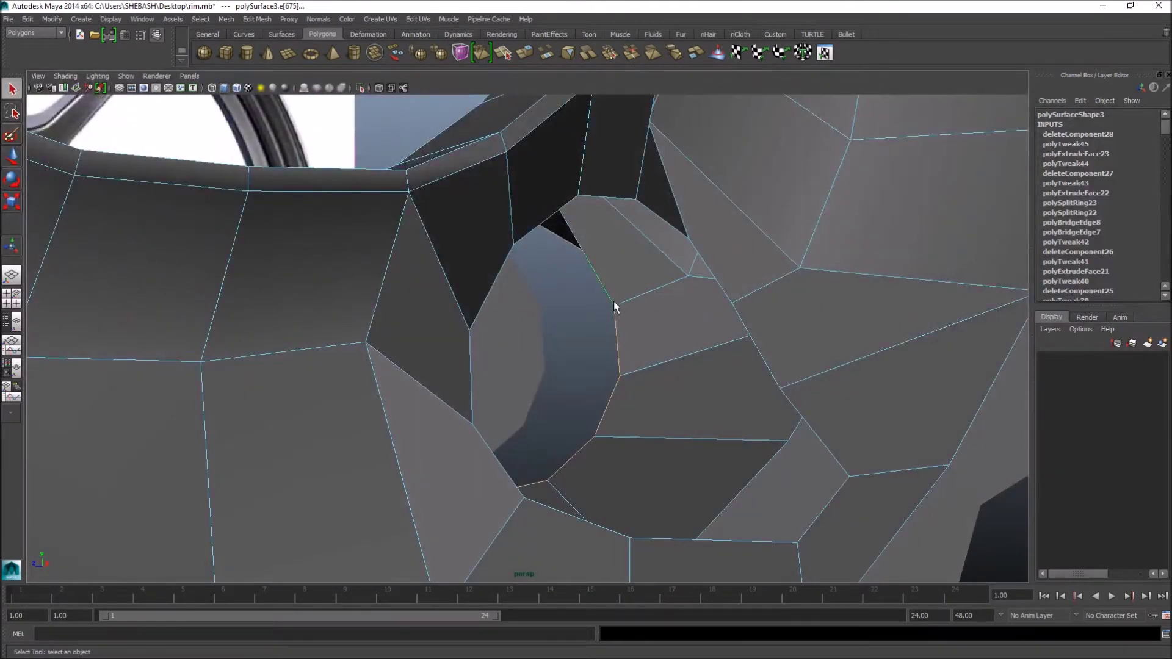
{"action": "left_click", "coordinate": [617, 331]}
{"action": "left_click_drag", "start_coordinate": [669, 335], "coordinate": [748, 327], "text": "alt"}
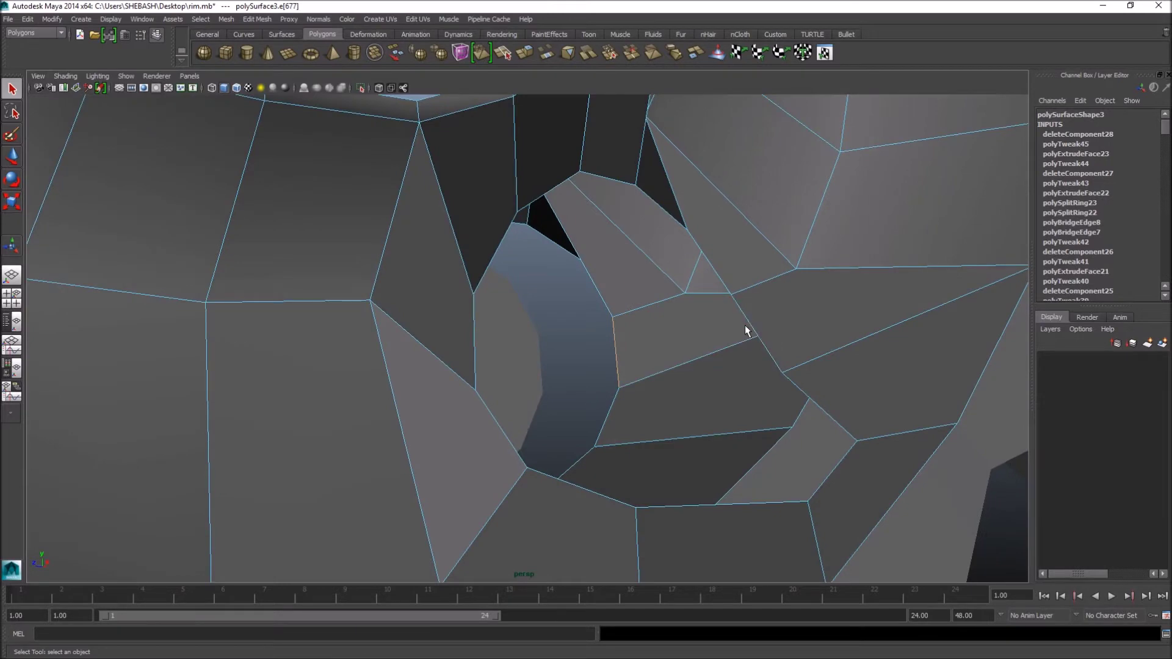
{"action": "left_click_drag", "start_coordinate": [641, 307], "coordinate": [621, 307], "text": "alt"}
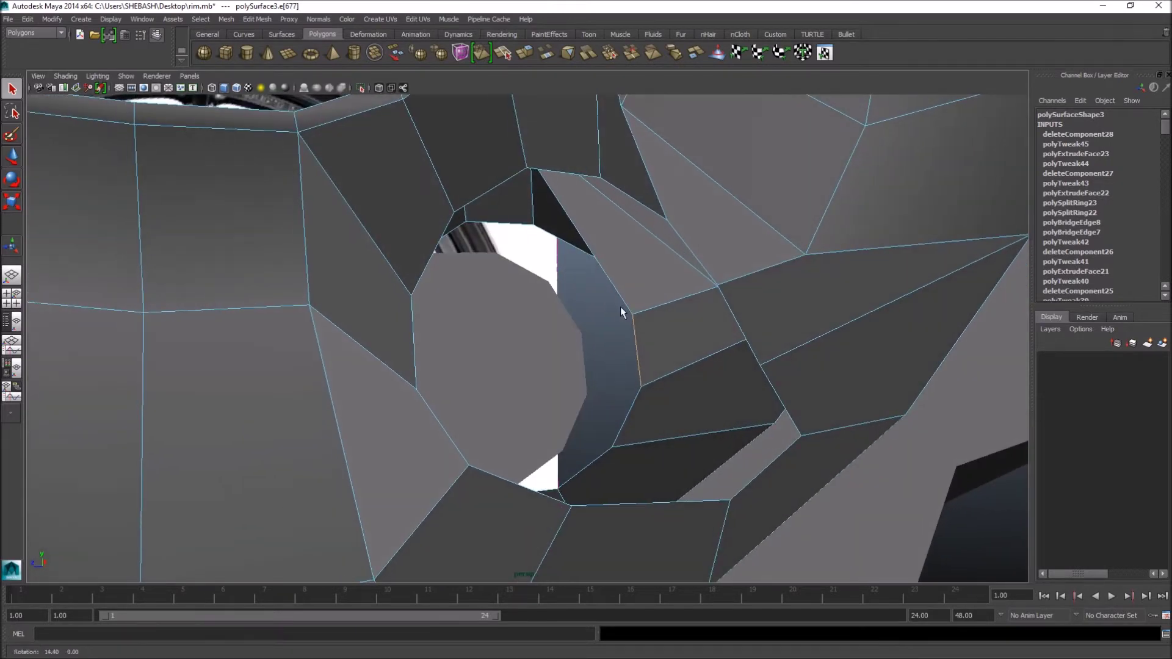
{"action": "left_click", "coordinate": [662, 268]}
{"action": "left_click_drag", "start_coordinate": [690, 253], "coordinate": [556, 211], "text": "alt"}
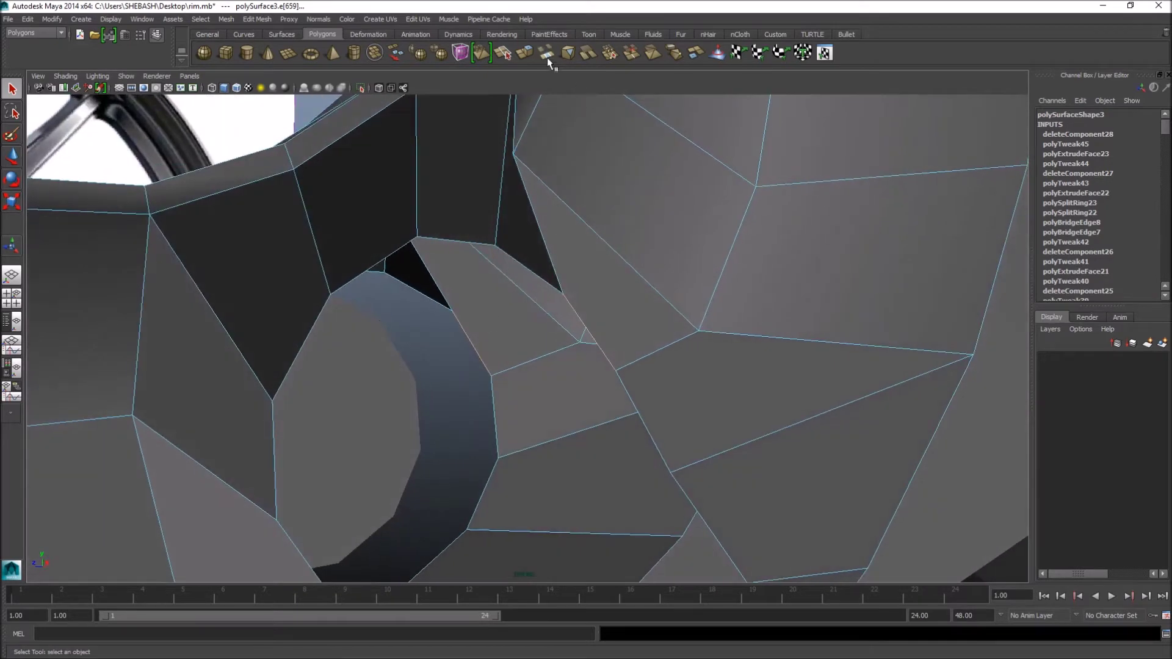
{"action": "key", "text": "g"}
{"action": "key", "text": "t"}
- Bridge the third bolt hole's remaining front and rear border edges and check the finished wall with smoothing on
{"action": "left_click", "coordinate": [510, 302]}
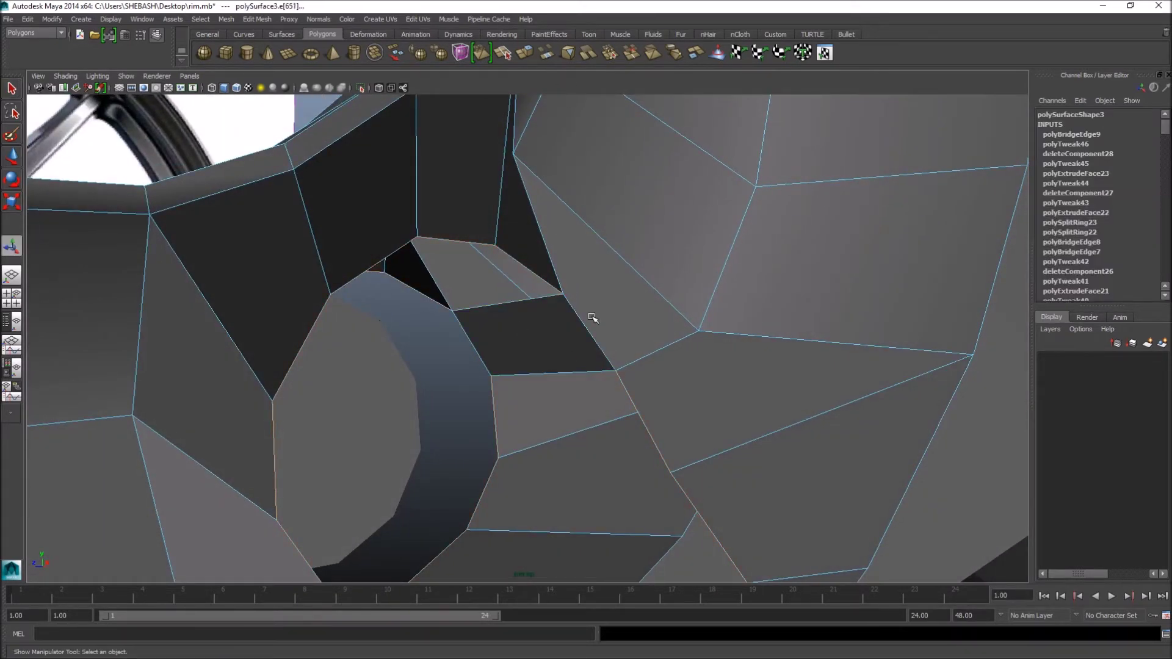
{"action": "key", "text": "g"}
{"action": "key", "text": "3"}
{"action": "left_click_drag", "start_coordinate": [588, 296], "coordinate": [649, 343], "text": "alt"}
{"action": "left_click_drag", "start_coordinate": [594, 435], "coordinate": [642, 439], "text": "alt"}
{"action": "key", "text": "1"}
- Insert an edge loop close to each end of the third bolt hole's inner wall to sharpen its rims
{"action": "key", "text": "q"}
{"action": "right_click_drag", "start_coordinate": [561, 401], "coordinate": [614, 347]}
{"action": "middle_click_drag", "start_coordinate": [576, 411], "coordinate": [551, 351], "text": "alt"}
{"action": "scroll", "coordinate": [608, 383], "scroll_direction": "up", "scroll_amount": 5}
{"action": "right_click_drag", "start_coordinate": [535, 324], "coordinate": [394, 388], "text": "shift"}
{"action": "left_click_drag", "start_coordinate": [382, 395], "coordinate": [373, 394]}
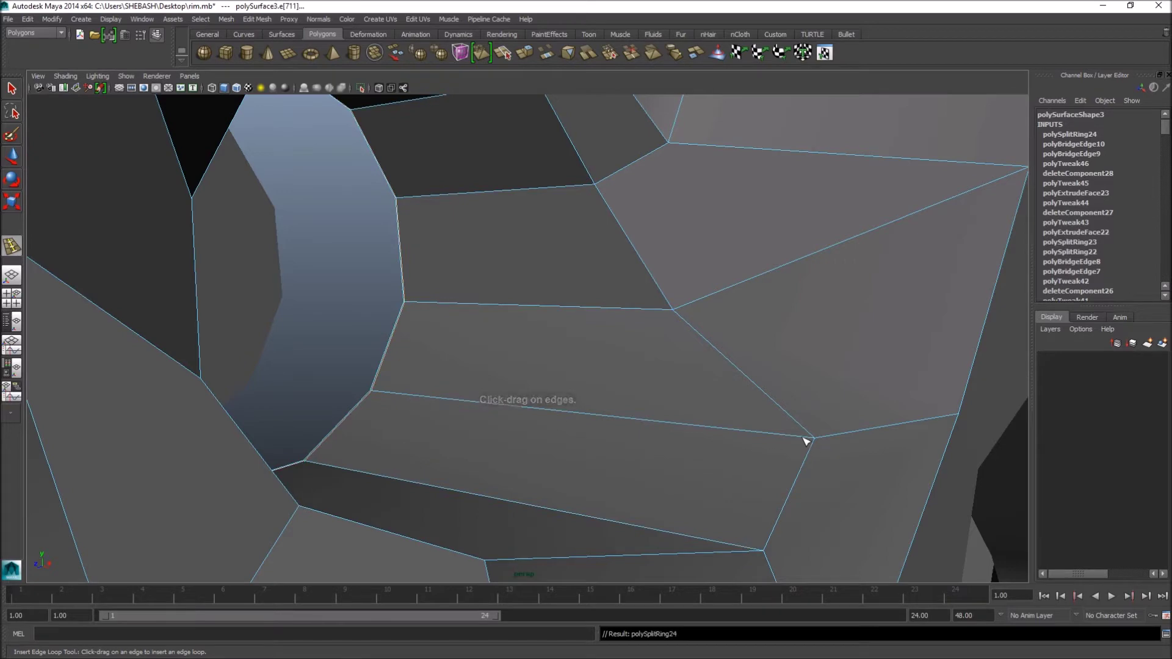
{"action": "left_click_drag", "start_coordinate": [812, 439], "coordinate": [817, 438]}
- Return to object mode with the hub ring smoothed and examine its three bolt holes from the front
{"action": "key", "text": "3"}
{"action": "scroll", "coordinate": [870, 394], "scroll_direction": "down", "scroll_amount": 5}
{"action": "key", "text": "q"}
{"action": "right_click_drag", "start_coordinate": [622, 300], "coordinate": [677, 282]}
{"action": "scroll", "coordinate": [776, 268], "scroll_direction": "down", "scroll_amount": 5}
{"action": "left_click_drag", "start_coordinate": [768, 287], "coordinate": [593, 187], "text": "alt"}
{"action": "middle_click_drag", "start_coordinate": [592, 187], "coordinate": [727, 350], "text": "alt"}
{"action": "left_click_drag", "start_coordinate": [728, 350], "coordinate": [582, 354], "text": "alt"}
{"action": "left_click", "coordinate": [635, 345]}
{"action": "key", "text": "3"}
{"action": "left_click", "coordinate": [739, 331]}
{"action": "scroll", "coordinate": [618, 325], "scroll_direction": "down", "scroll_amount": 3}
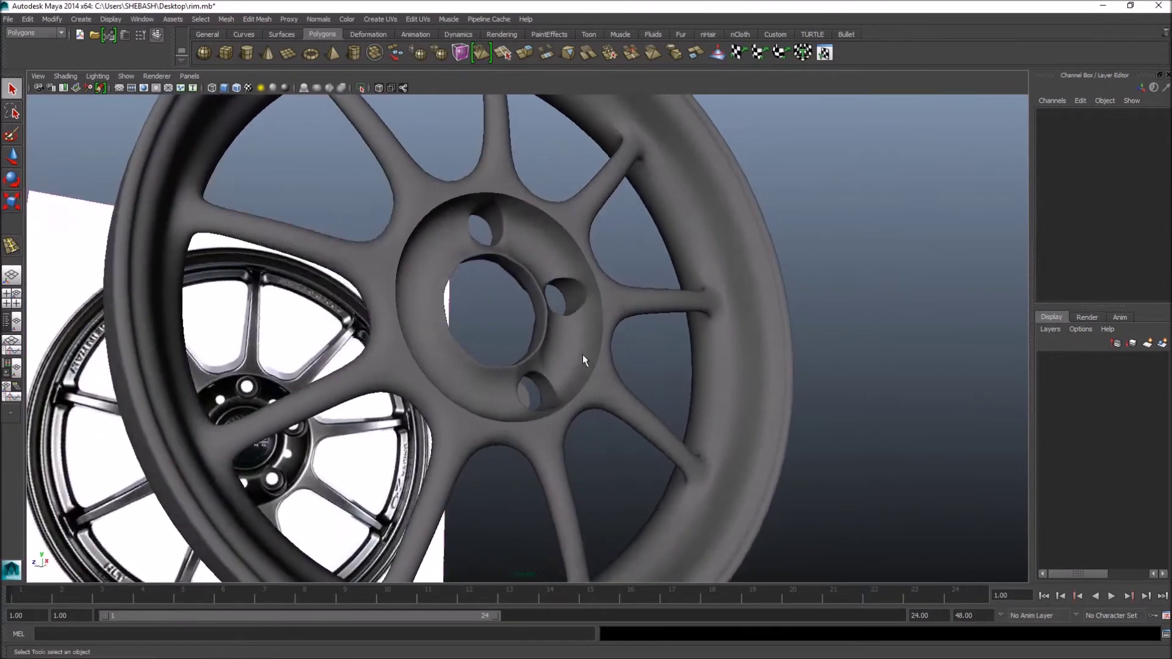
{"action": "scroll", "coordinate": [648, 413], "scroll_direction": "up", "scroll_amount": 5}
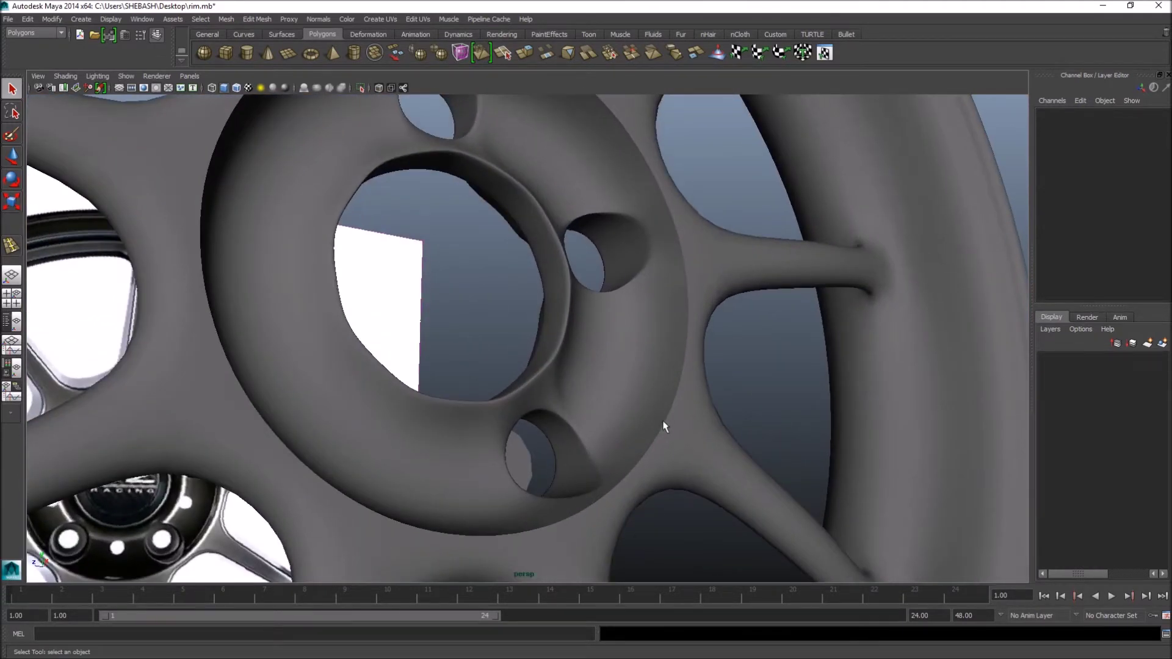
- Turn off the smooth preview on the hub ring and on the spoke and rim body
{"action": "left_click", "coordinate": [666, 415]}
{"action": "left_click", "coordinate": [650, 426]}
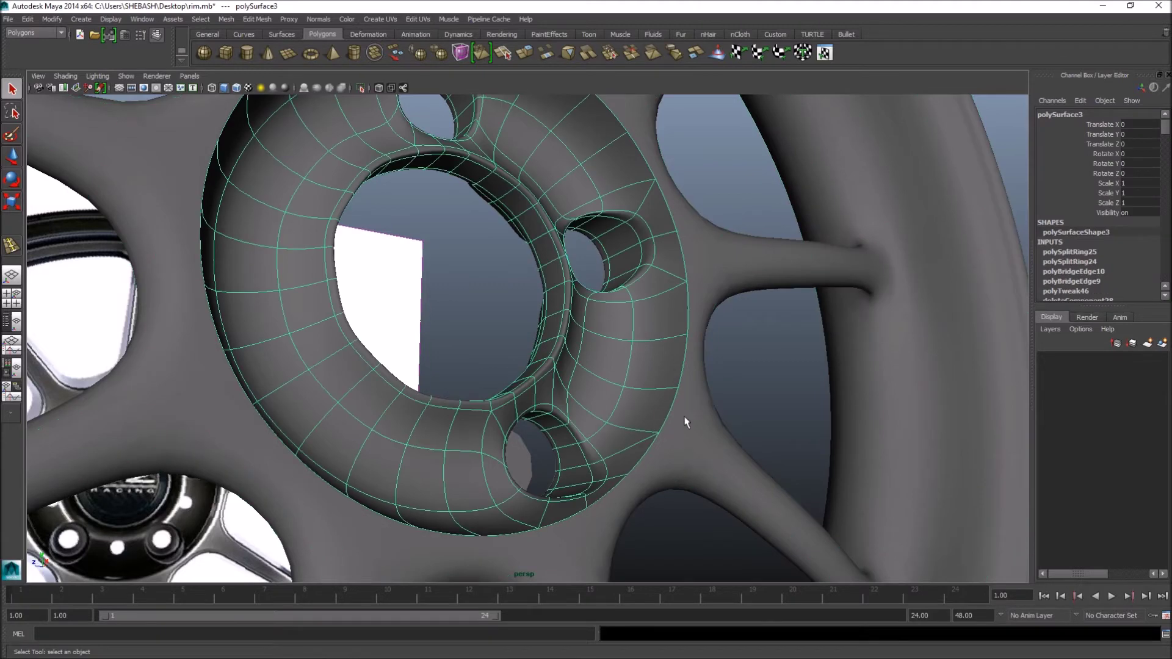
{"action": "key", "text": "1"}
{"action": "left_click", "coordinate": [685, 398]}
{"action": "key", "text": "1"}
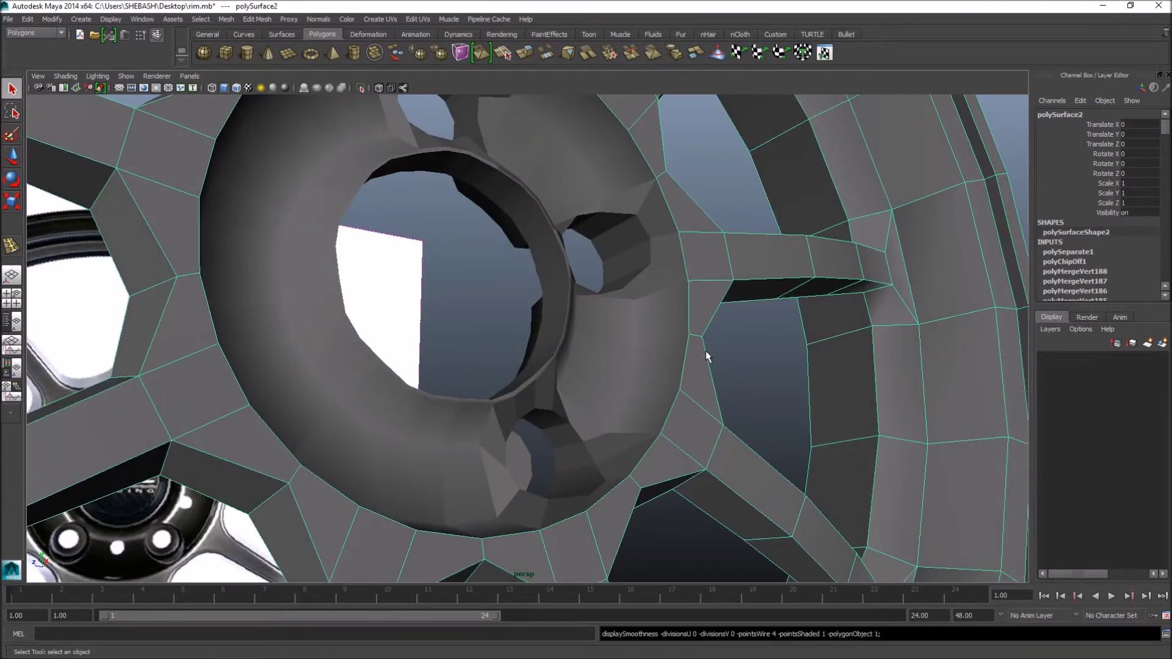
{"action": "scroll", "coordinate": [768, 333], "scroll_direction": "down", "scroll_amount": 3}
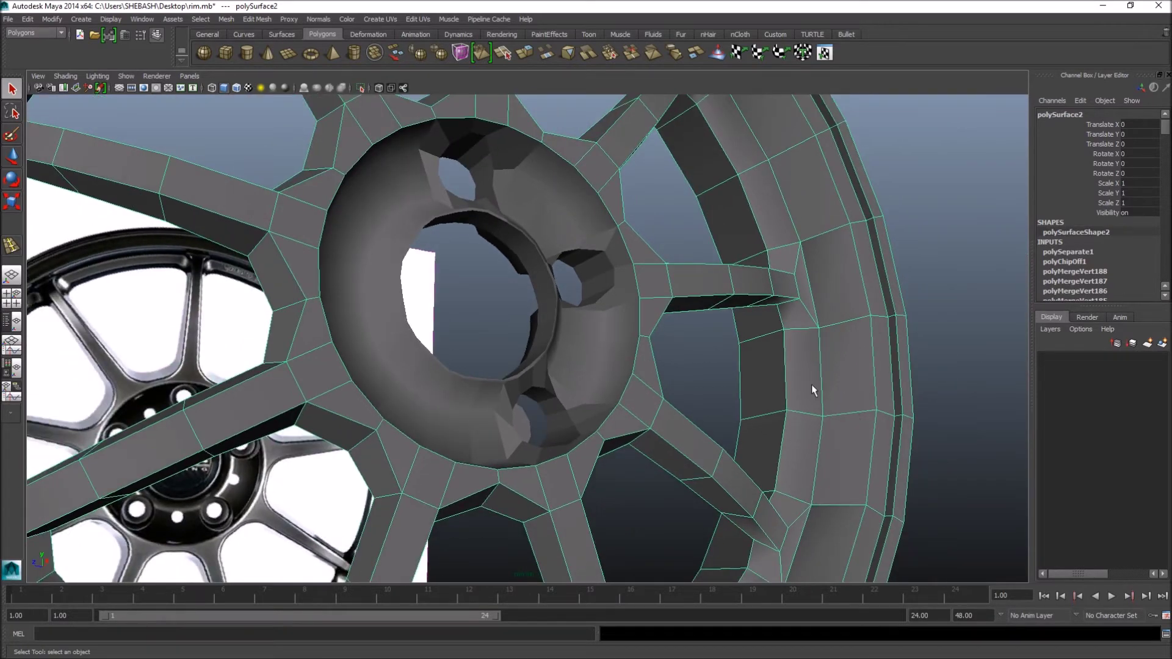
{"action": "left_click_drag", "start_coordinate": [735, 377], "coordinate": [319, 257], "text": "alt"}
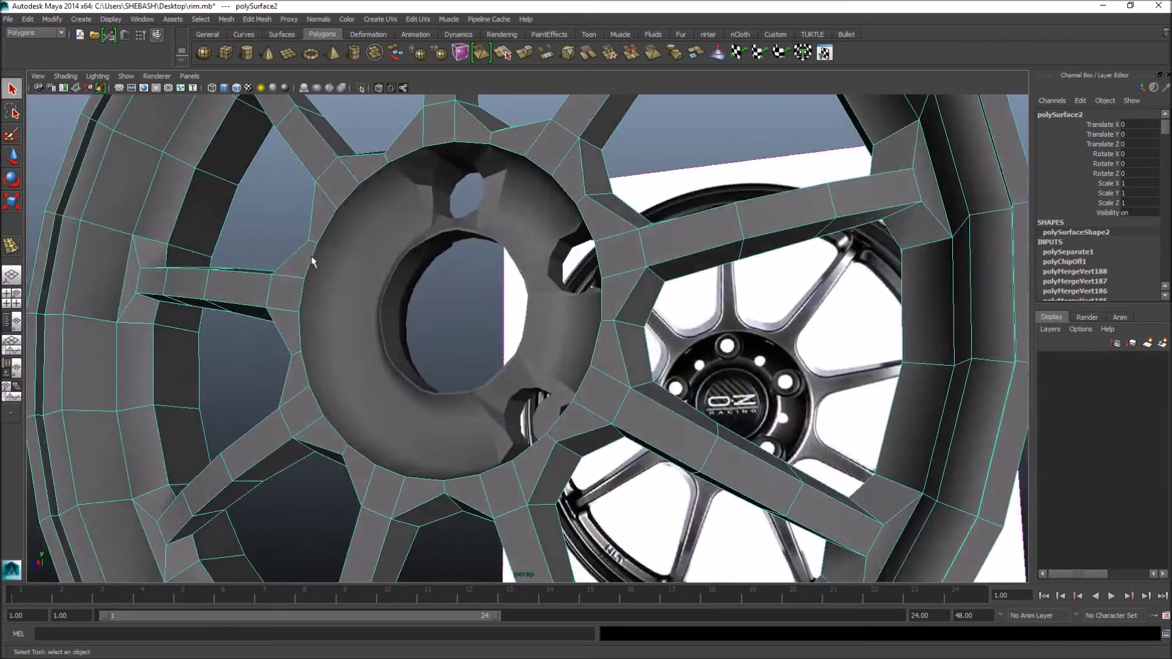
{"action": "left_click_drag", "start_coordinate": [559, 353], "coordinate": [580, 342], "text": "alt"}
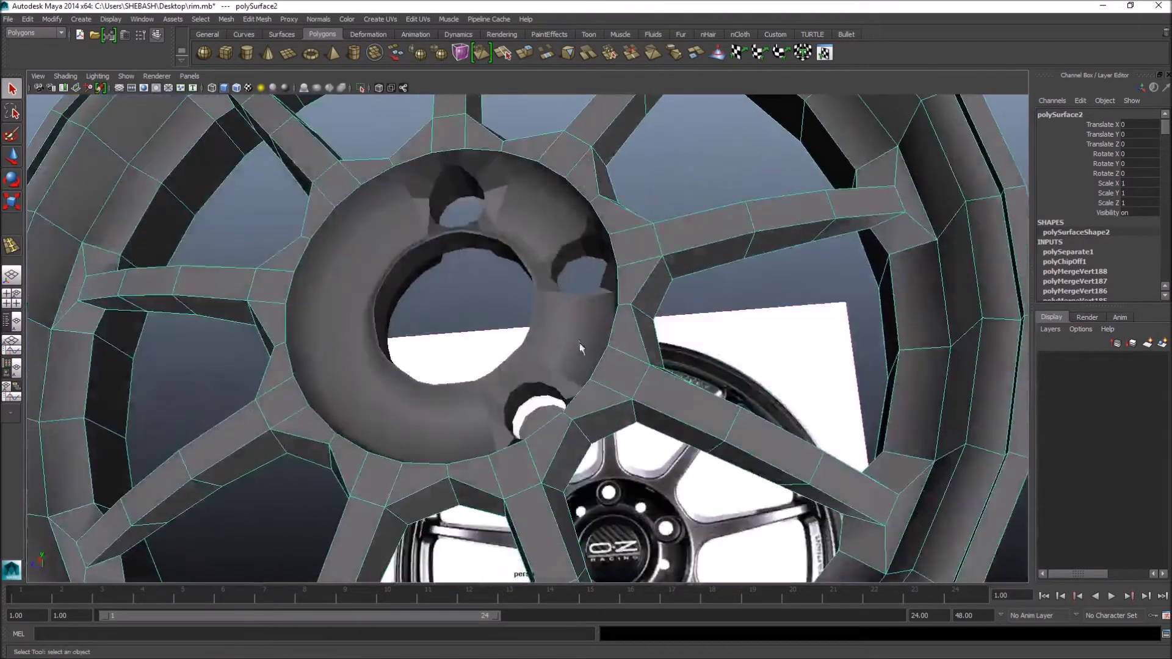
- Show wireframe over the shaded surfaces and select the hub ring
{"action": "left_click", "coordinate": [240, 86]}
{"action": "left_click_drag", "start_coordinate": [476, 317], "coordinate": [502, 336], "text": "alt"}
{"action": "left_click", "coordinate": [501, 336]}
{"action": "left_click_drag", "start_coordinate": [523, 379], "coordinate": [545, 411], "text": "alt"}
{"action": "scroll", "coordinate": [545, 411], "scroll_direction": "down", "scroll_amount": 3}
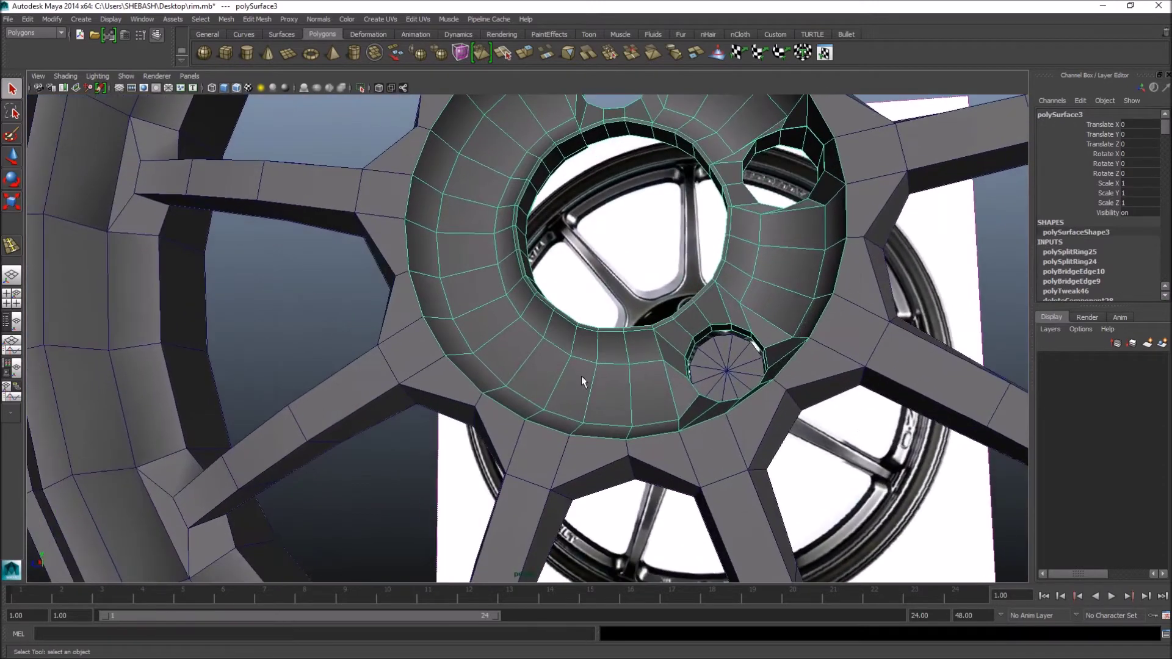
- In the side view, move the guide cylinder from the finished lower-right bolt hole onto the lower-left one in the reference image
{"action": "key", "text": "space"}
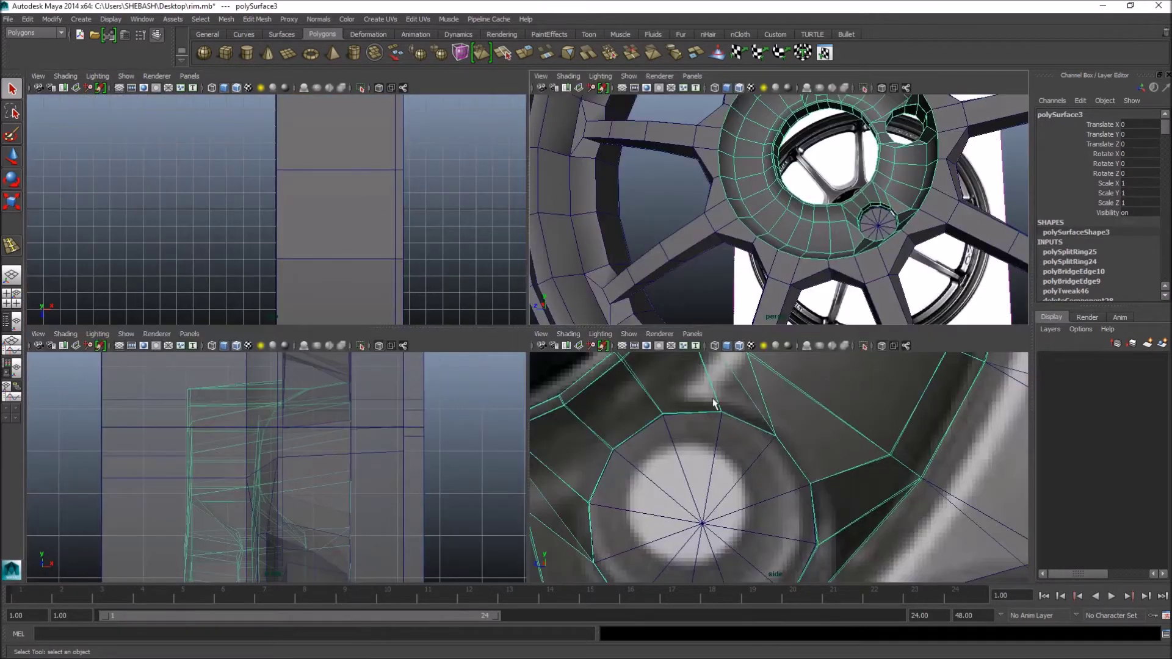
{"action": "key", "text": "space"}
{"action": "right_click_drag", "start_coordinate": [741, 424], "coordinate": [420, 368], "text": "alt"}
{"action": "left_click", "coordinate": [657, 383]}
{"action": "scroll", "coordinate": [487, 406], "scroll_direction": "up", "scroll_amount": 5}
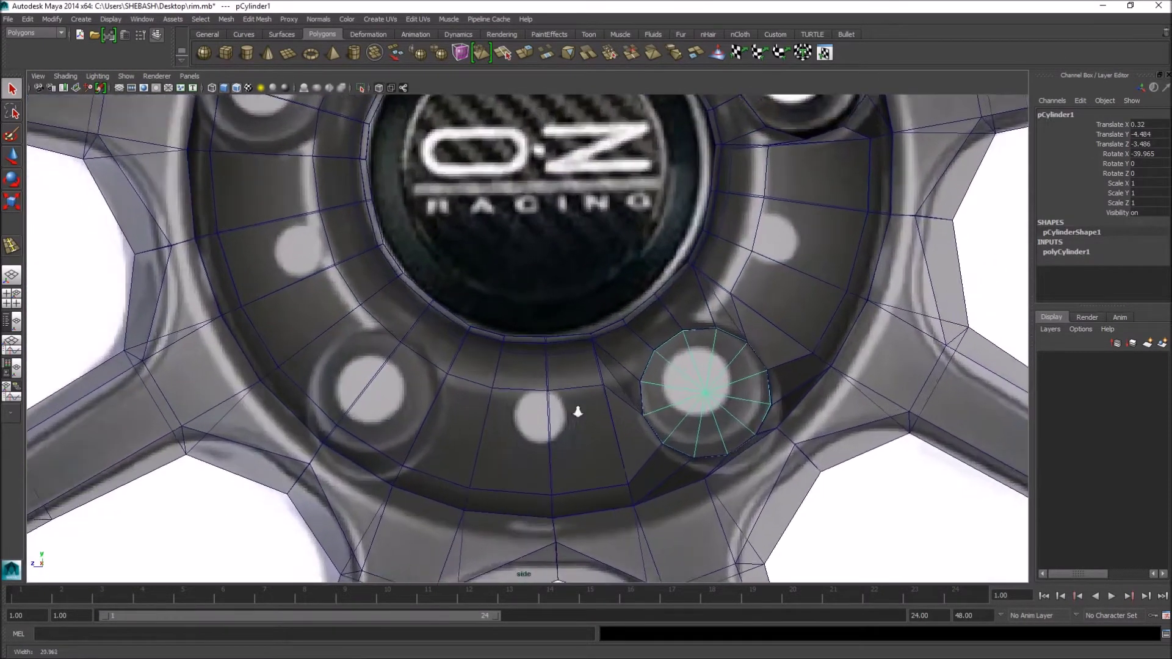
{"action": "key", "text": "w"}
{"action": "left_click_drag", "start_coordinate": [729, 403], "coordinate": [339, 391]}
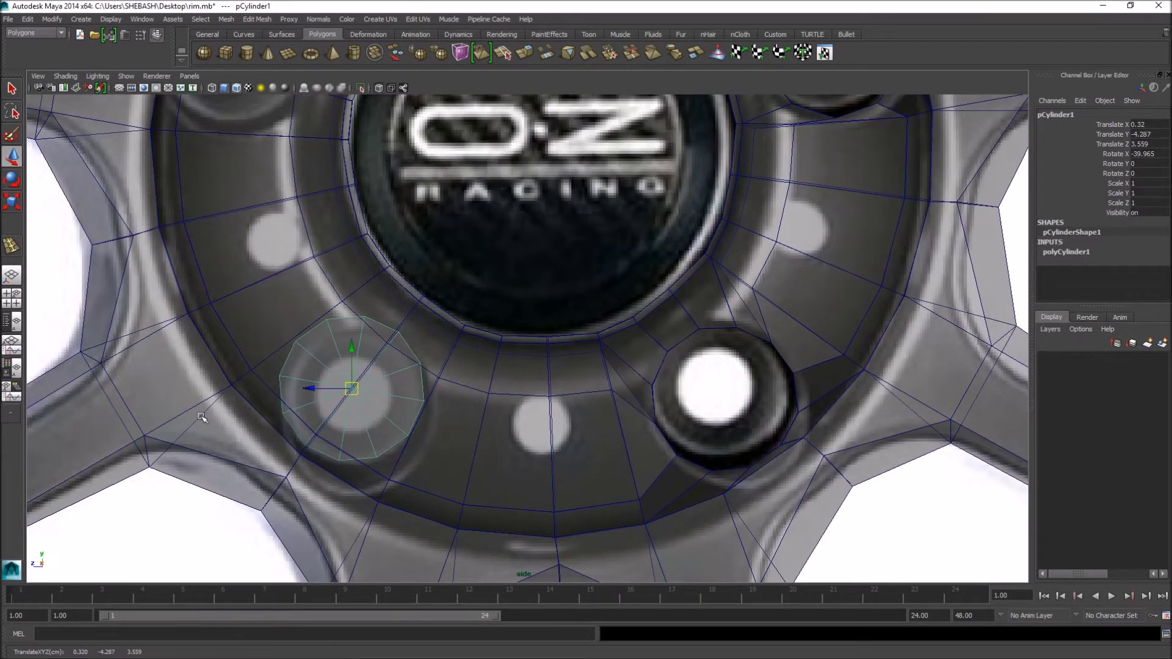
{"action": "scroll", "coordinate": [247, 406], "scroll_direction": "up", "scroll_amount": 3}
{"action": "scroll", "coordinate": [247, 398], "scroll_direction": "up", "scroll_amount": 1}
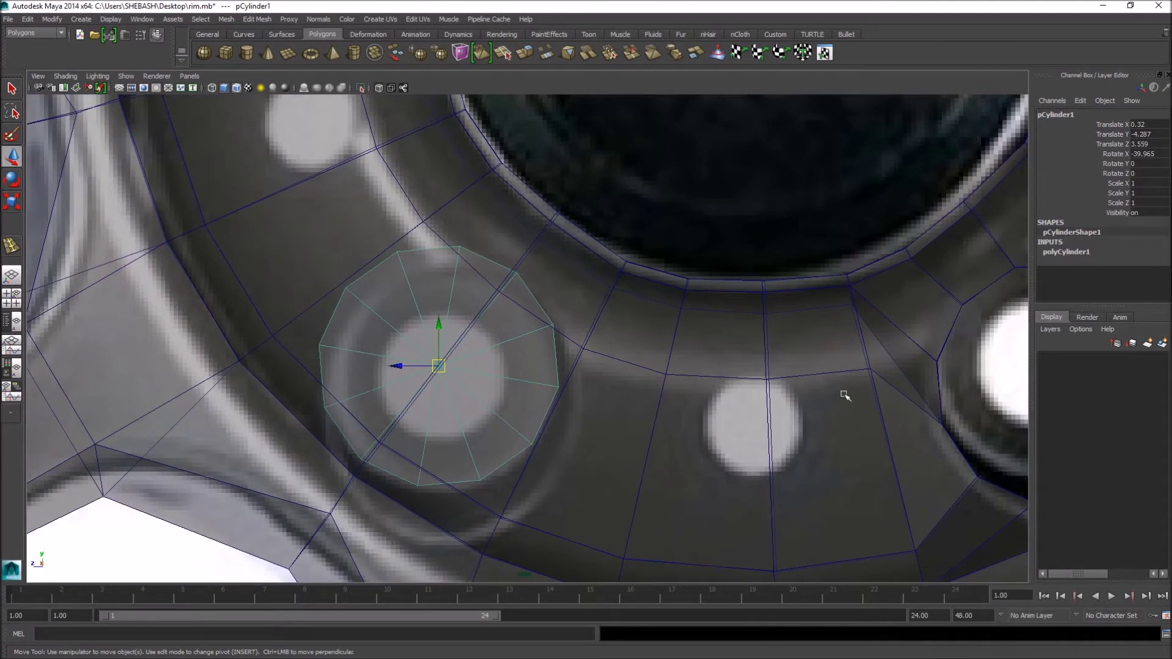
- Set the guide cylinder's axis subdivisions to 10
{"action": "left_click", "coordinate": [1078, 252]}
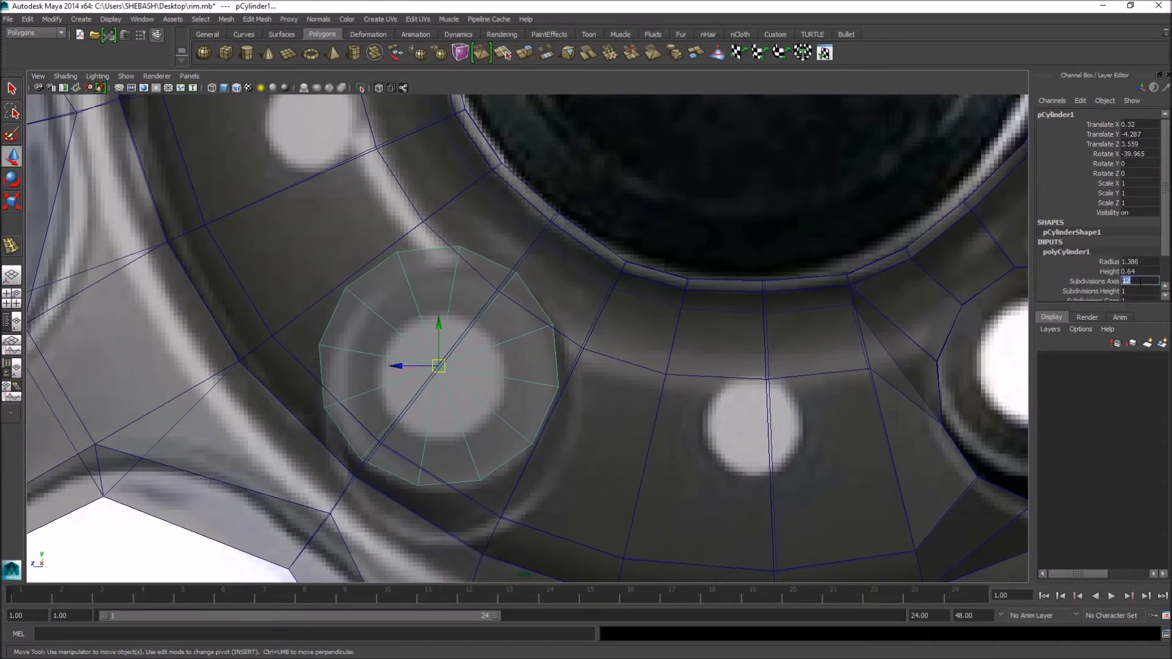
{"action": "type", "text": "10"}
{"action": "key", "text": "Return"}
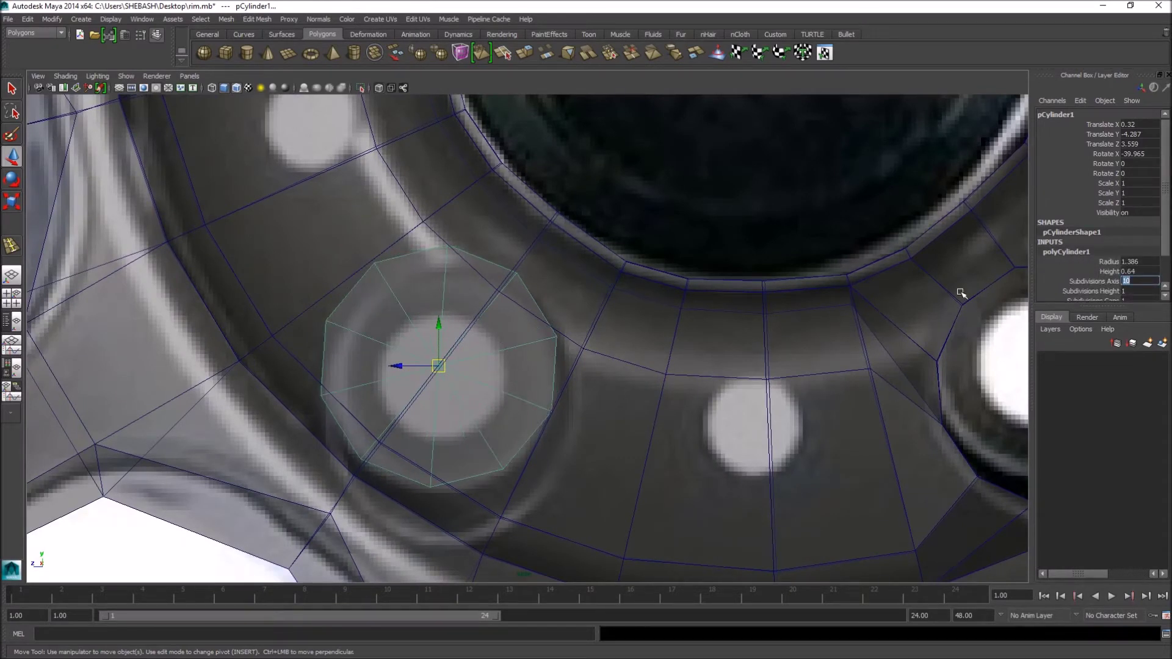
{"action": "middle_click_drag", "start_coordinate": [520, 314], "coordinate": [549, 303], "text": "alt"}
{"action": "key", "text": "e"}
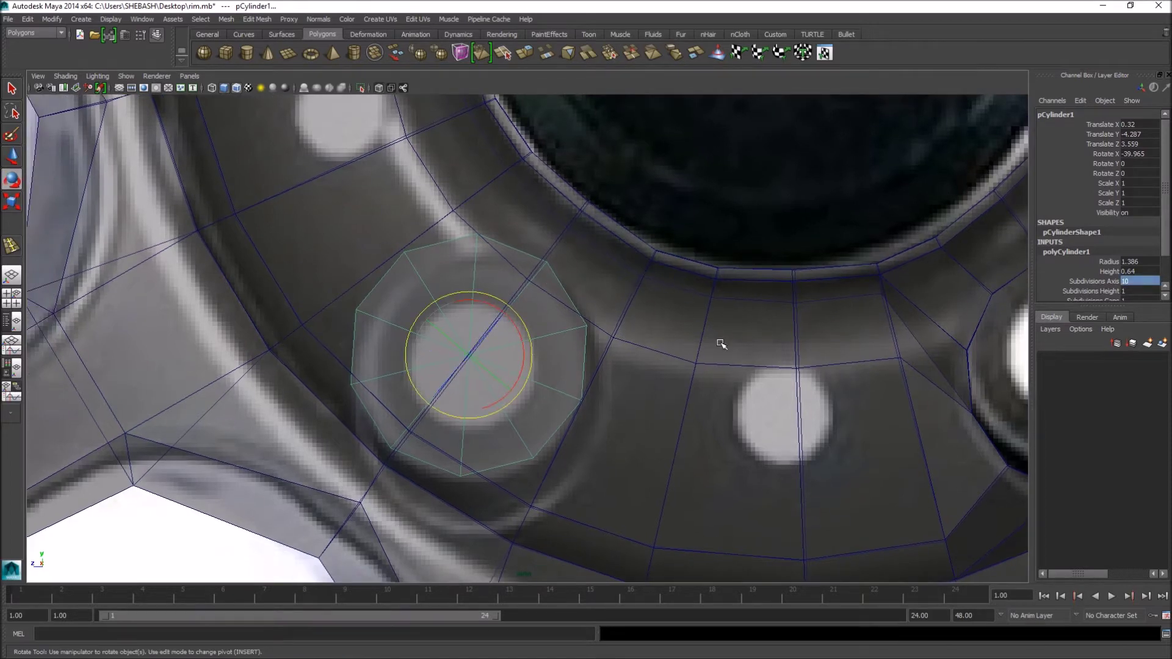
{"action": "key", "text": "q"}
{"action": "left_click", "coordinate": [600, 298]}
{"action": "right_click_drag", "start_coordinate": [599, 297], "coordinate": [606, 287]}
{"action": "left_click", "coordinate": [606, 287]}
{"action": "left_click", "coordinate": [528, 247], "text": "shift"}
{"action": "left_click", "coordinate": [452, 277], "text": "shift"}
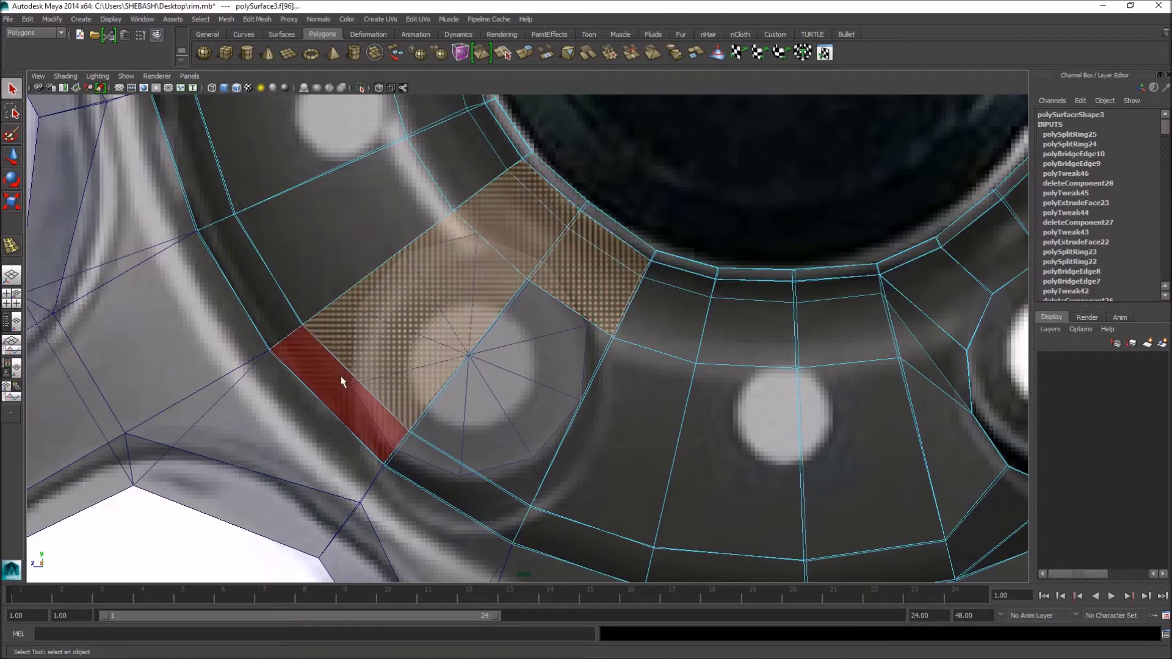
{"action": "left_click", "coordinate": [360, 403], "text": "shift"}
{"action": "left_click", "coordinate": [431, 465], "text": "shift"}
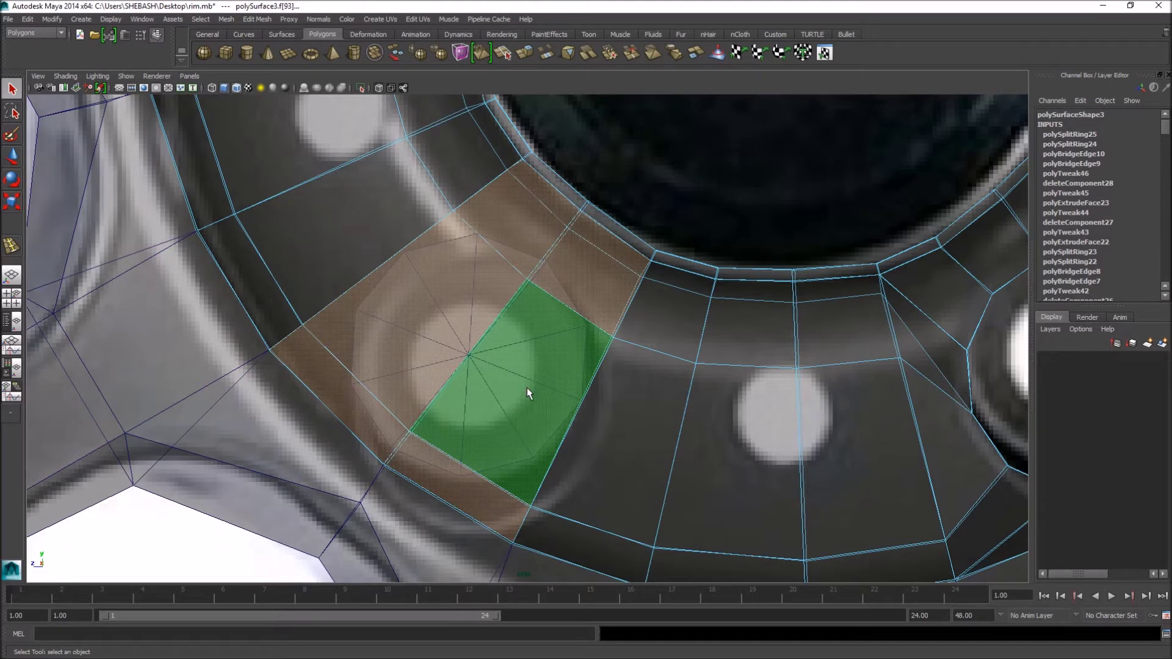
{"action": "right_click_drag", "start_coordinate": [551, 372], "coordinate": [527, 372]}
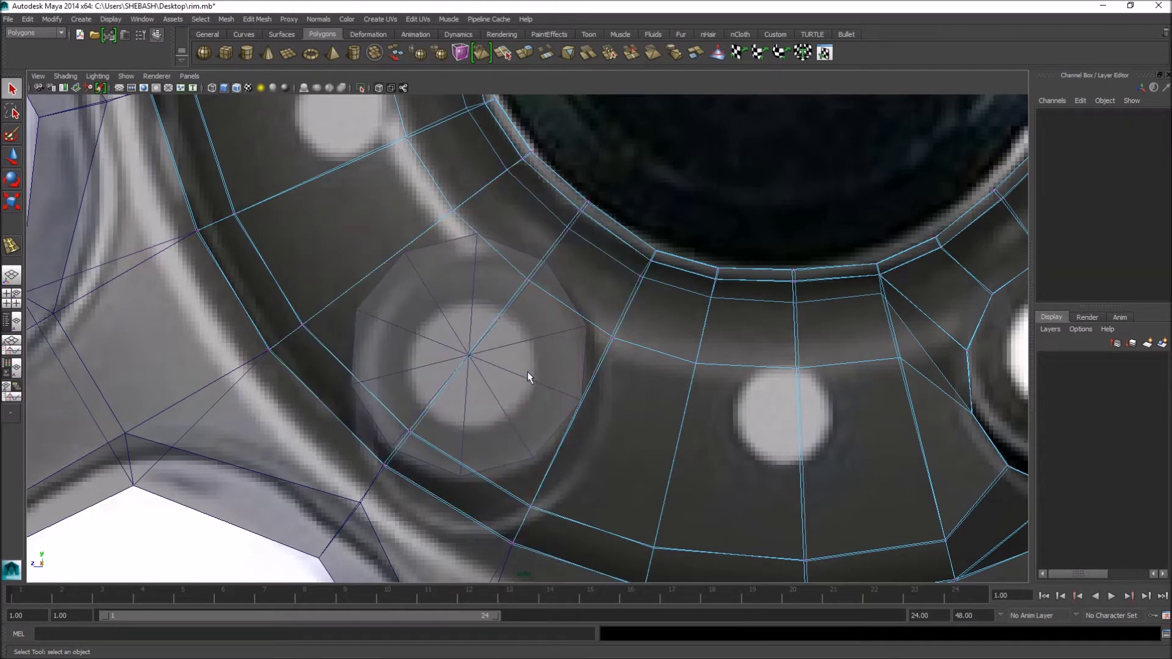
- Move the hub ring's radial edge beside the guide cylinder slightly away from it, toward the small bottom recess
{"action": "right_click_drag", "start_coordinate": [582, 401], "coordinate": [585, 348]}
{"action": "left_click", "coordinate": [586, 395]}
{"action": "key", "text": "w"}
{"action": "left_click_drag", "start_coordinate": [587, 396], "coordinate": [603, 406]}
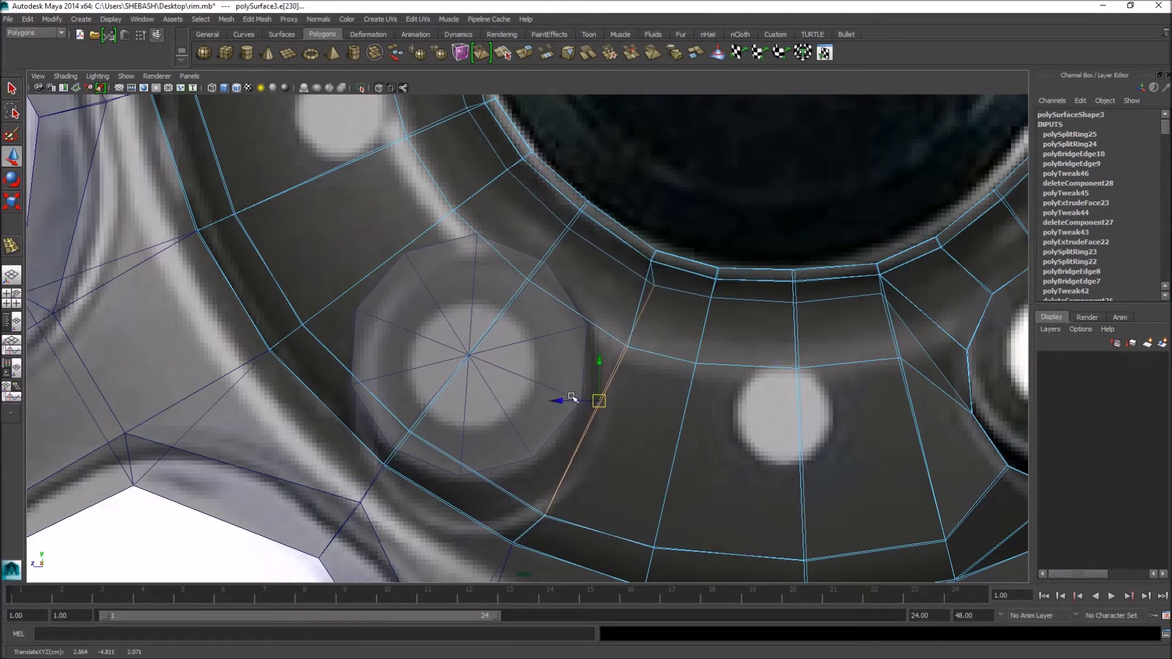
- Select the guide cylinder over the lower-left bolt hole and ready it for moving
{"action": "key", "text": "q"}
{"action": "left_click", "coordinate": [458, 319]}
{"action": "key", "text": "w"}
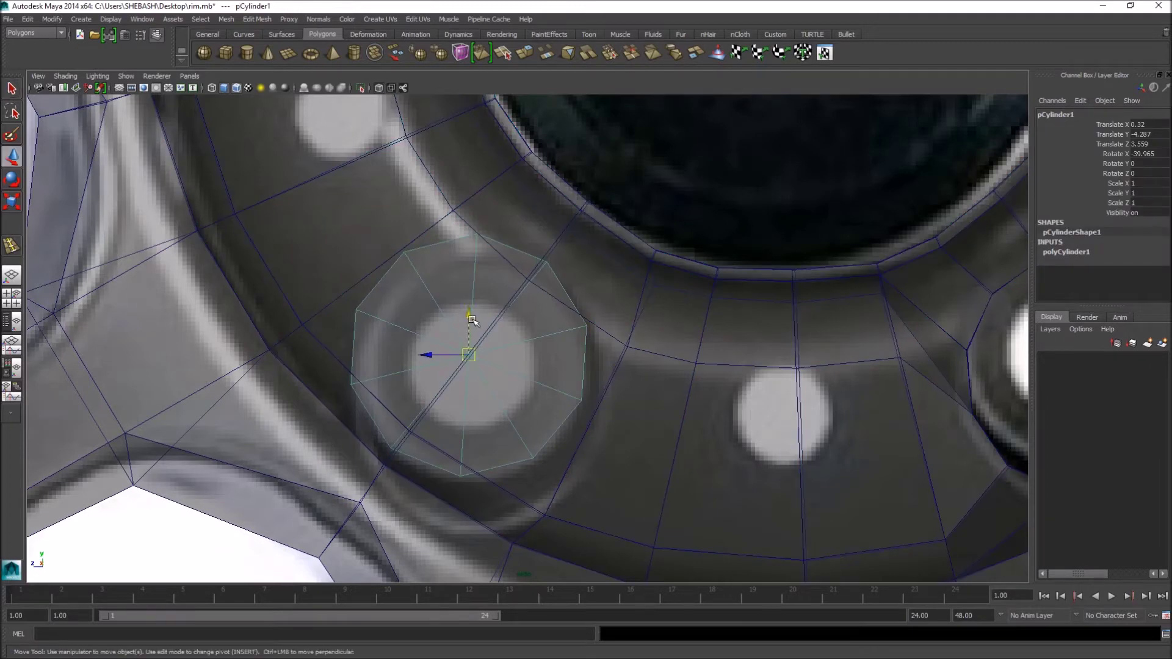
- Move the guide cylinder over the lower-left lug circle of the reference image, to Translate Y -4.399 and Z 3.433
{"action": "left_click_drag", "start_coordinate": [474, 353], "coordinate": [482, 365]}
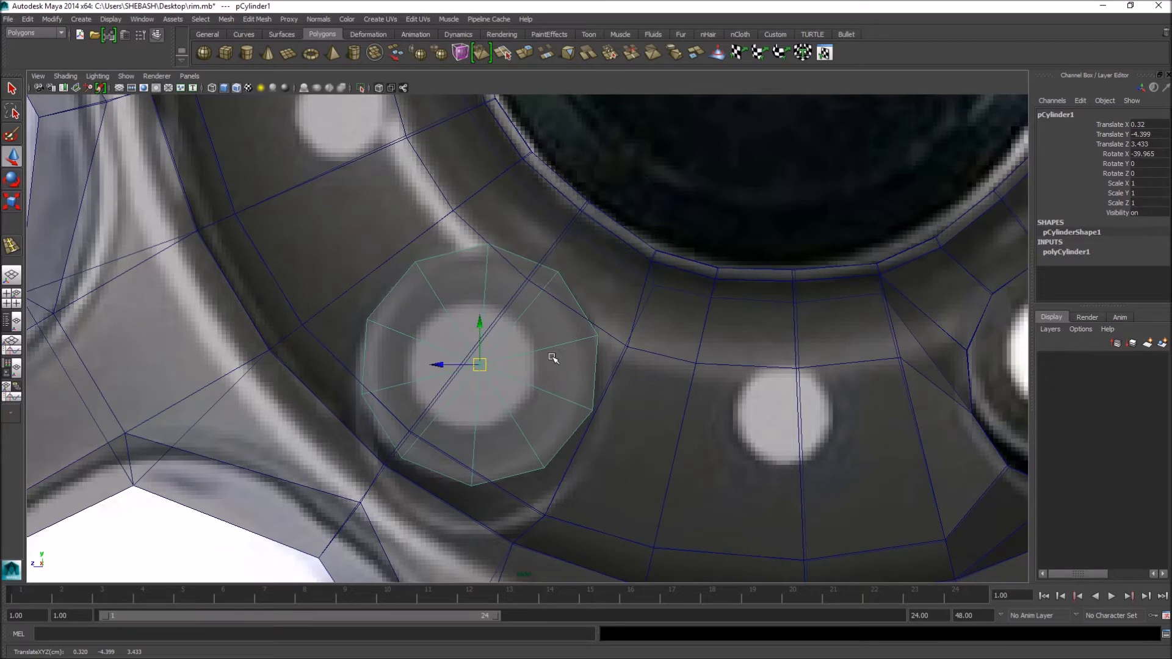
{"action": "key", "text": "q"}
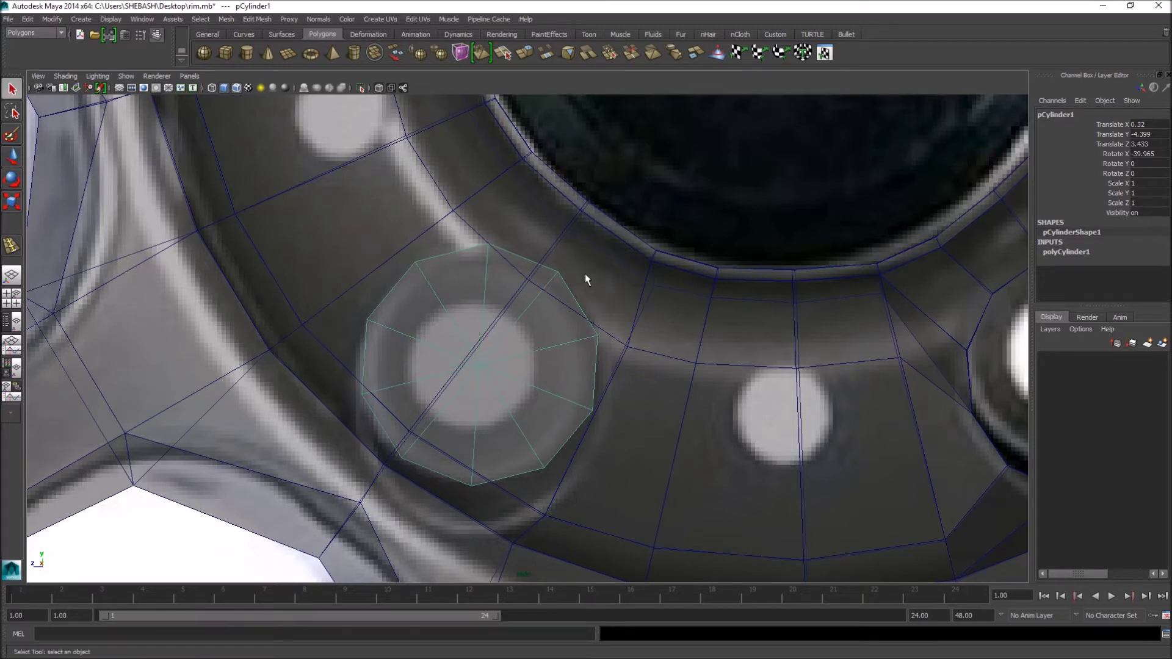
- Extrude the six hub faces under the cylinder and scale the new faces slightly inward
{"action": "right_click_drag", "start_coordinate": [494, 220], "coordinate": [493, 235]}
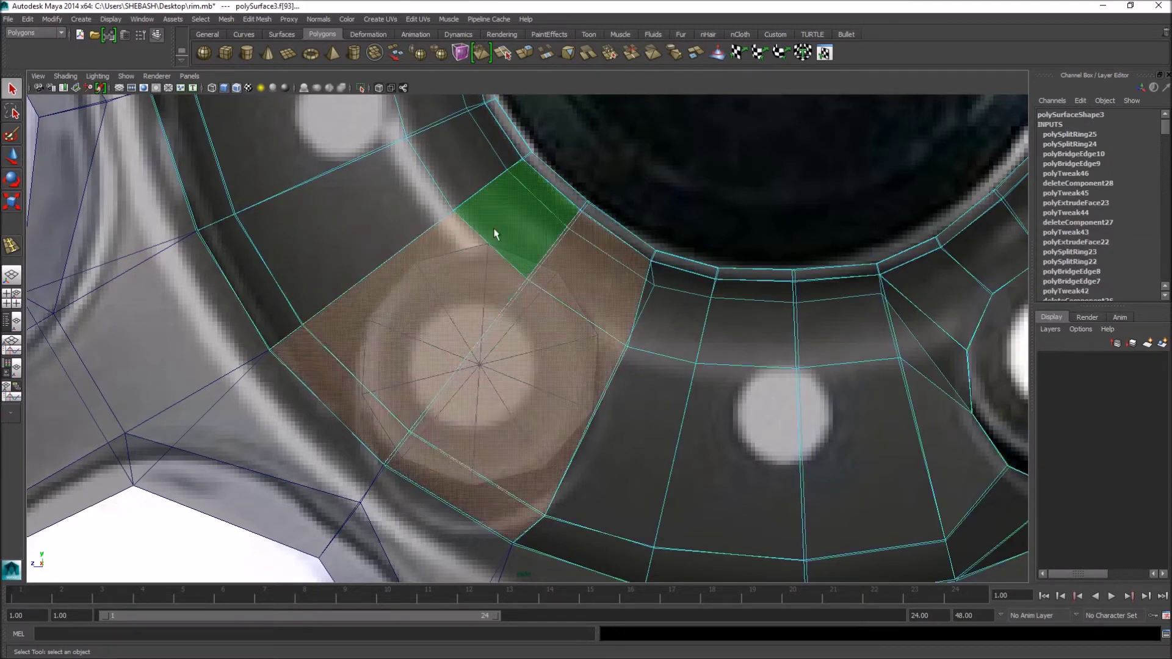
{"action": "left_click", "coordinate": [525, 54]}
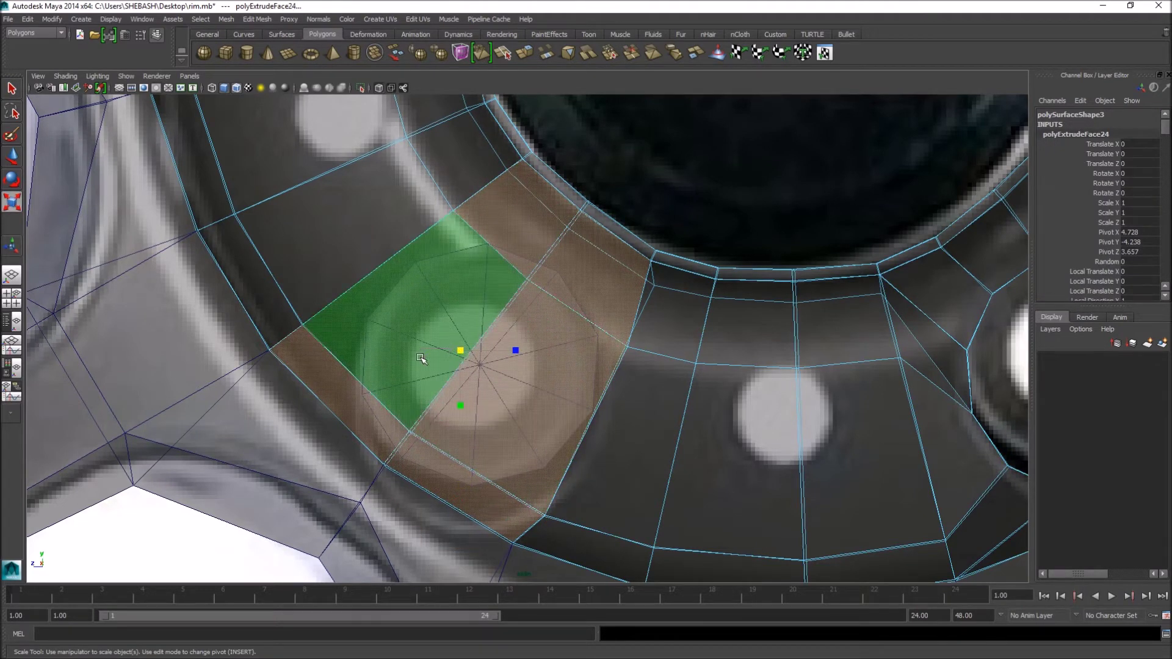
{"action": "key", "text": "ctrl+z"}
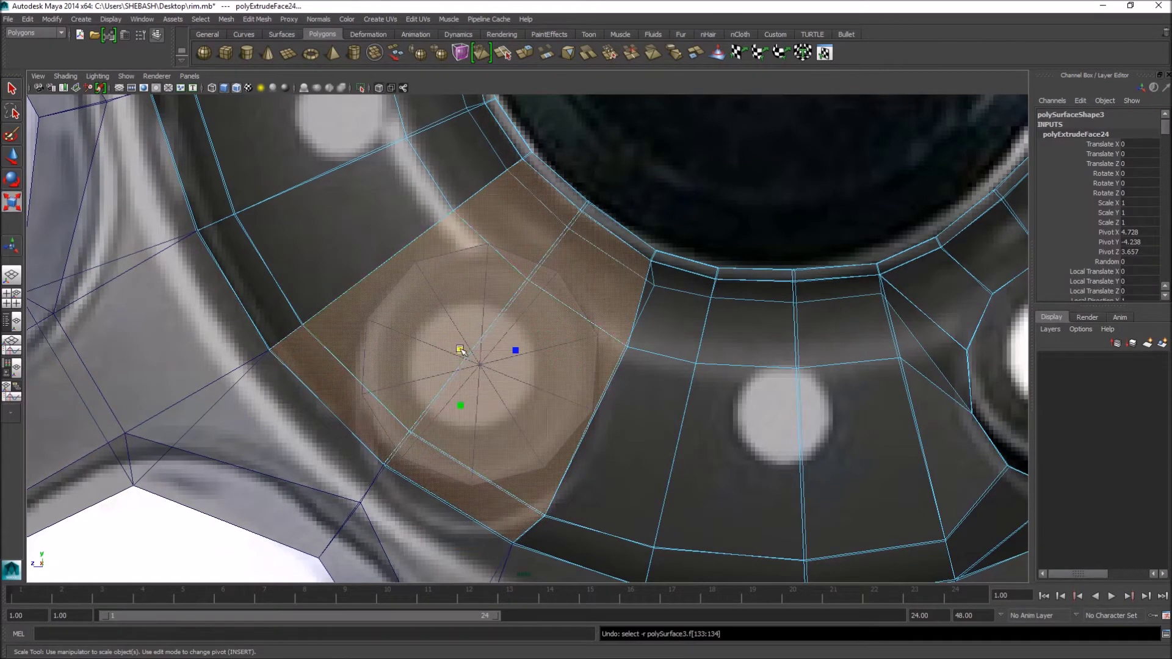
{"action": "scroll", "coordinate": [460, 350], "scroll_direction": "down", "scroll_amount": 3}
{"action": "key", "text": "space"}
{"action": "key", "text": "space"}
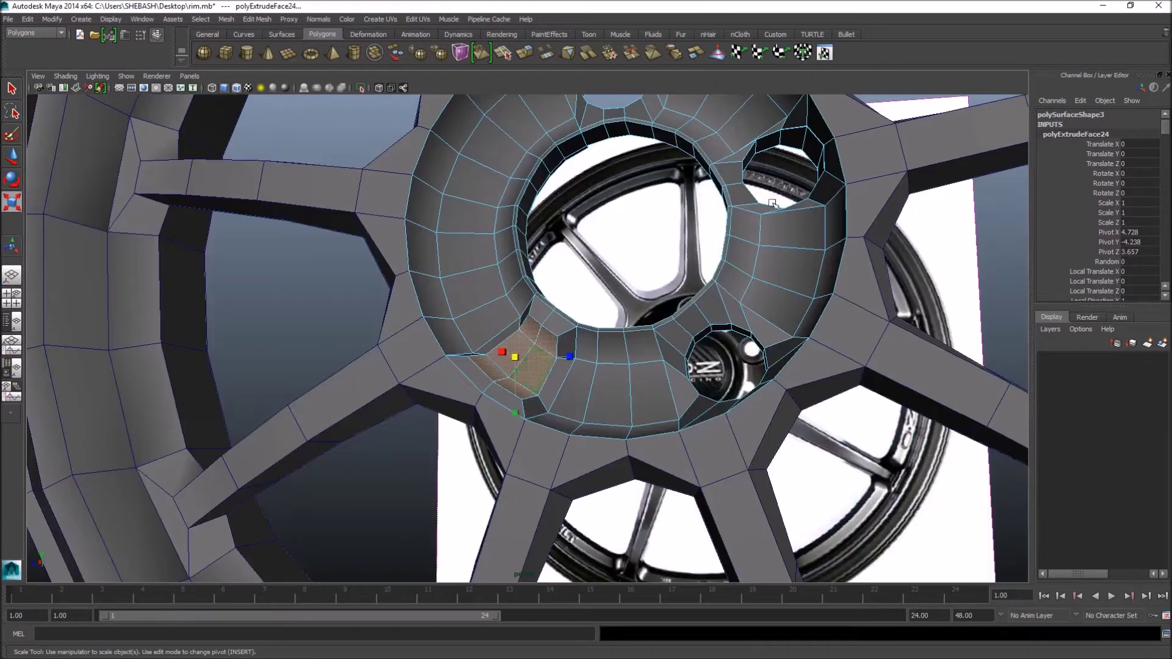
{"action": "key", "text": "f"}
{"action": "scroll", "coordinate": [544, 311], "scroll_direction": "down", "scroll_amount": 4}
{"action": "left_click_drag", "start_coordinate": [544, 312], "coordinate": [564, 348], "text": "alt"}
- Delete the six inset faces on the hub's front to open the lug recess
{"action": "key", "text": "q"}
{"action": "left_click", "coordinate": [466, 369]}
{"action": "left_click", "coordinate": [525, 323], "text": "shift"}
{"action": "left_click", "coordinate": [562, 273], "text": "shift"}
{"action": "left_click", "coordinate": [590, 294], "text": "shift"}
{"action": "left_click", "coordinate": [571, 349], "text": "shift"}
{"action": "left_click", "coordinate": [537, 416], "text": "shift"}
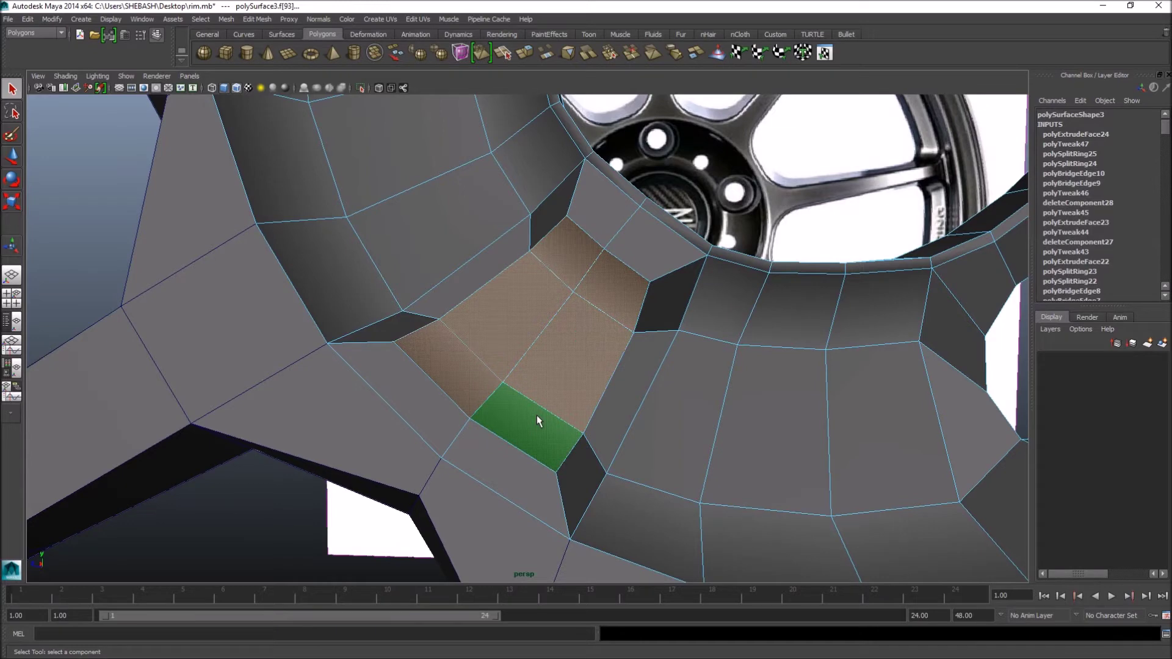
{"action": "key", "text": "Delete"}
{"action": "left_click_drag", "start_coordinate": [537, 415], "coordinate": [562, 372], "text": "alt"}
- Move the upper and left vertices of the recess border onto the cylinder's outline in the side view
{"action": "right_click", "coordinate": [621, 230]}
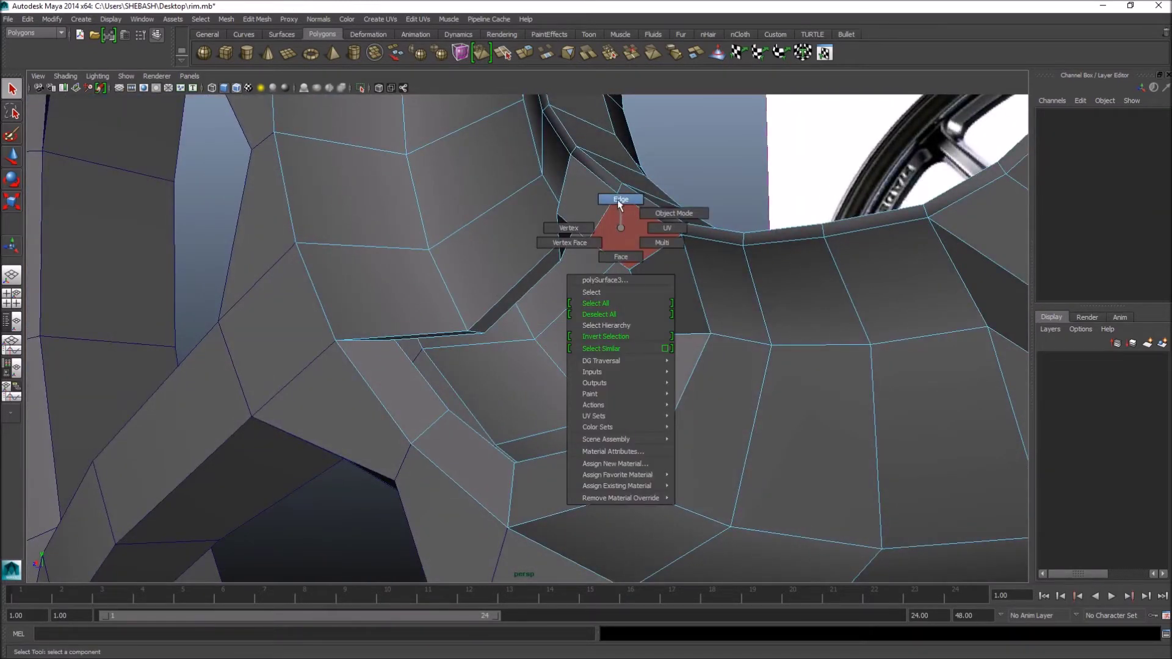
{"action": "right_click_drag", "start_coordinate": [620, 204], "coordinate": [581, 235]}
{"action": "key", "text": "space"}
{"action": "key", "text": "space"}
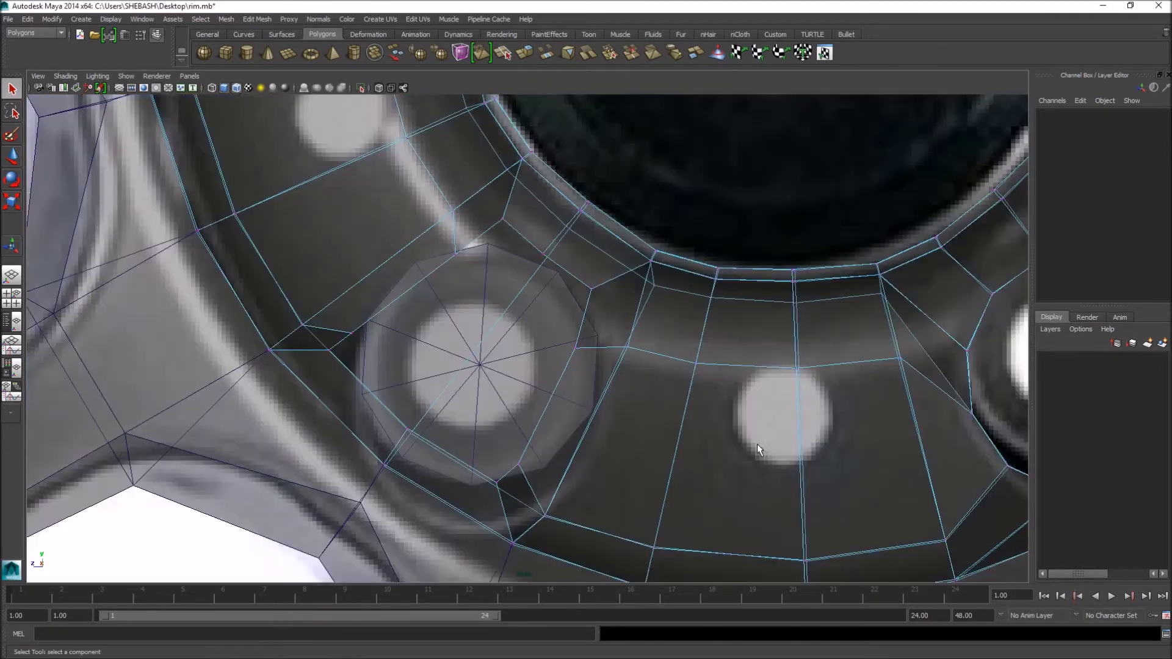
{"action": "scroll", "coordinate": [391, 354], "scroll_direction": "up", "scroll_amount": 8}
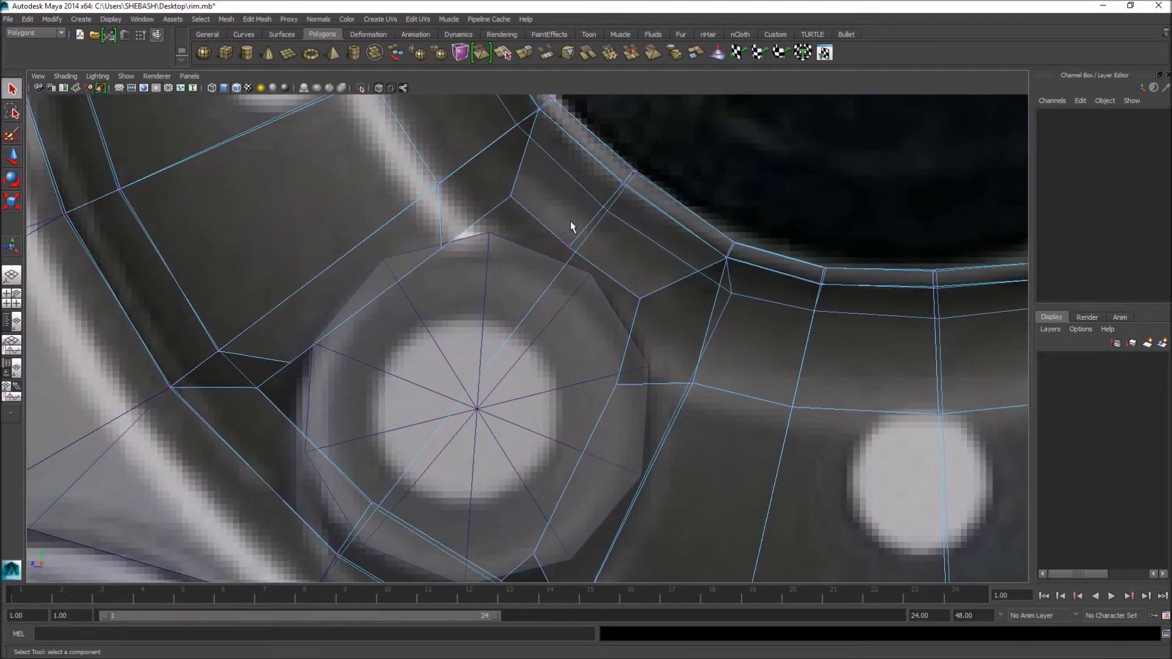
{"action": "left_click", "coordinate": [591, 265]}
{"action": "key", "text": "w"}
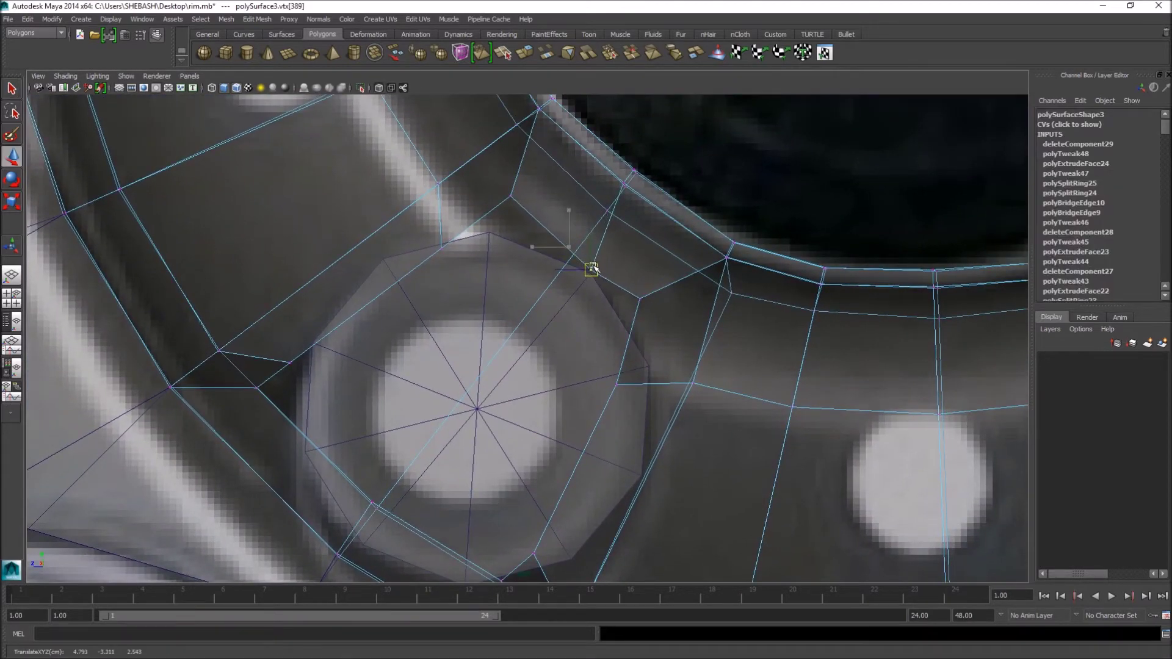
{"action": "left_click_drag", "start_coordinate": [501, 188], "coordinate": [521, 202]}
{"action": "mouse_move", "coordinate": [510, 196]}
{"action": "left_mouse_down"}
{"action": "mouse_move", "coordinate": [490, 231]}
{"action": "mouse_move", "coordinate": [387, 254]}
{"action": "left_mouse_up"}
{"action": "middle_click_drag", "start_coordinate": [393, 294], "coordinate": [390, 249], "text": "alt"}
{"action": "left_click_drag", "start_coordinate": [289, 312], "coordinate": [310, 296]}
{"action": "left_click_drag", "start_coordinate": [249, 325], "coordinate": [306, 401]}
- Move the bottom and right vertices of the recess border onto the cylinder's outline to complete the round opening
{"action": "middle_click_drag", "start_coordinate": [398, 394], "coordinate": [384, 324], "text": "alt"}
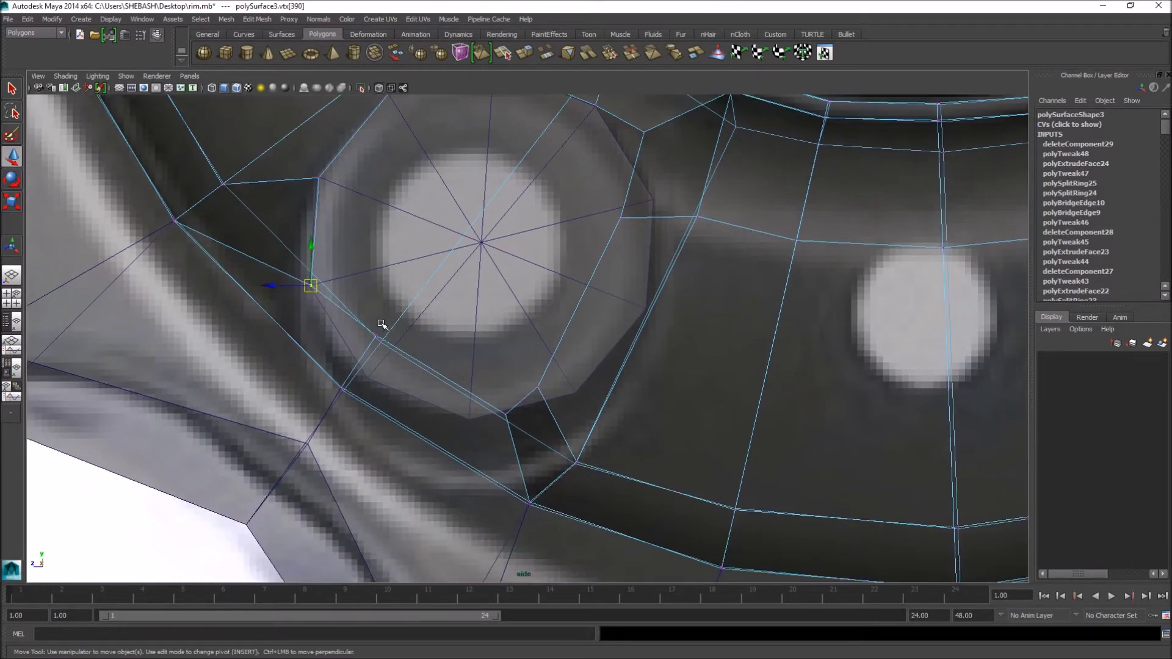
{"action": "left_click_drag", "start_coordinate": [379, 339], "coordinate": [368, 370]}
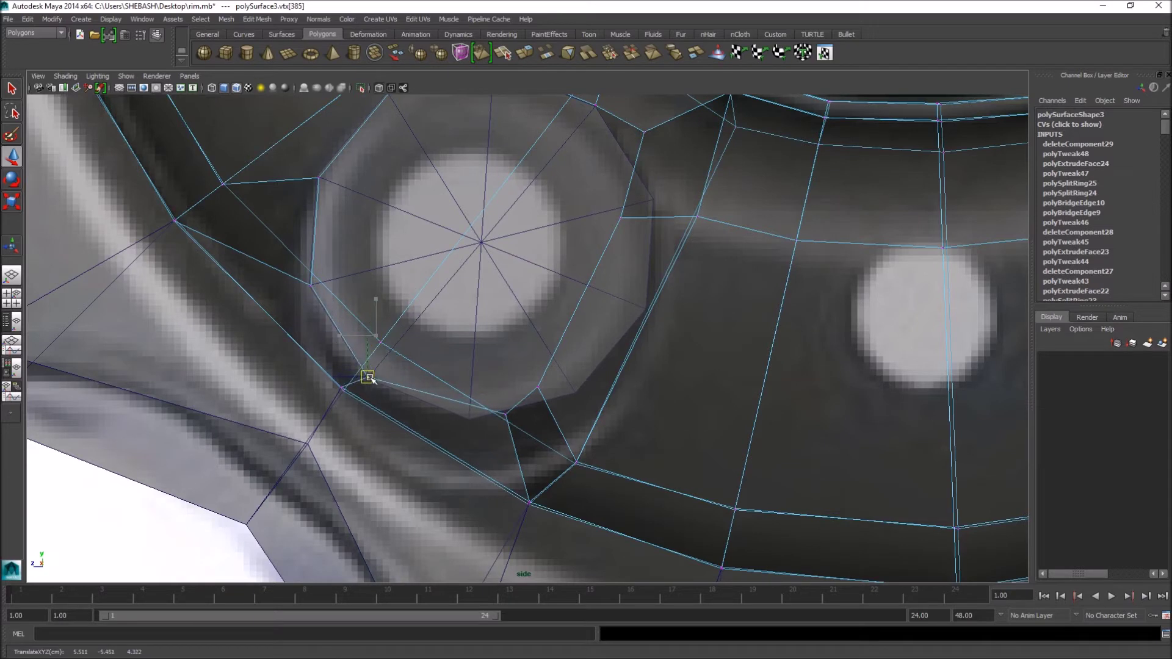
{"action": "middle_click_drag", "start_coordinate": [496, 365], "coordinate": [465, 305], "text": "alt"}
{"action": "left_click_drag", "start_coordinate": [479, 356], "coordinate": [484, 361]}
{"action": "left_click_drag", "start_coordinate": [477, 354], "coordinate": [440, 358]}
{"action": "left_click_drag", "start_coordinate": [496, 306], "coordinate": [517, 335]}
{"action": "left_click_drag", "start_coordinate": [508, 326], "coordinate": [548, 327]}
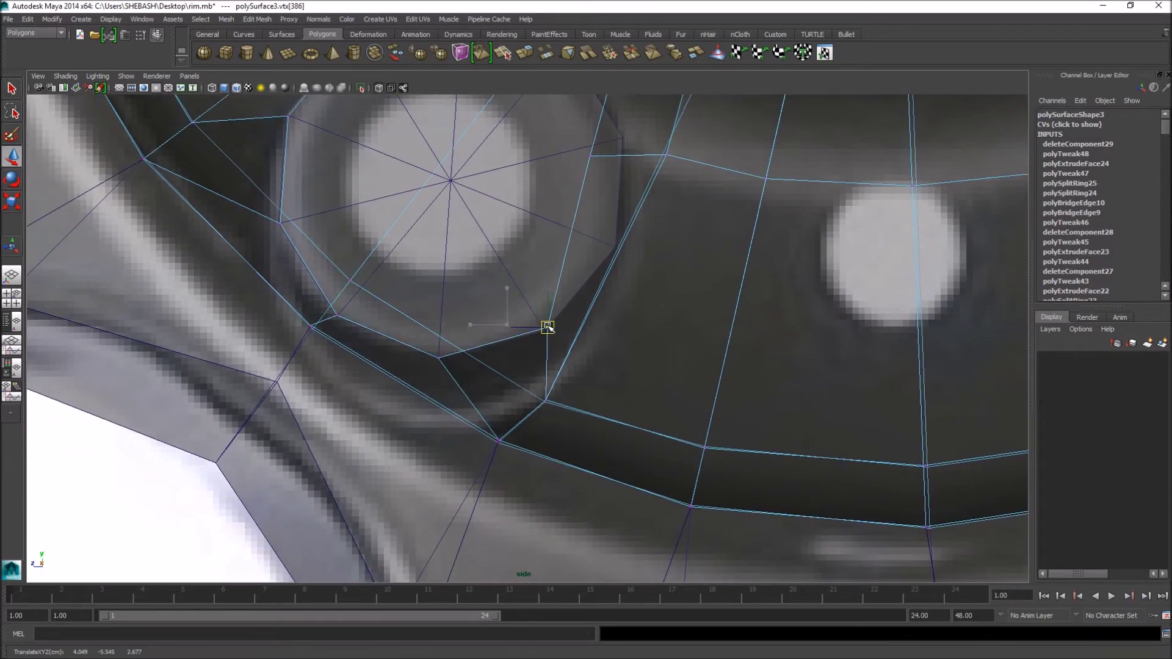
{"action": "left_click_drag", "start_coordinate": [579, 148], "coordinate": [615, 246]}
{"action": "middle_click_drag", "start_coordinate": [679, 163], "coordinate": [674, 297], "text": "alt"}
{"action": "left_click_drag", "start_coordinate": [616, 213], "coordinate": [618, 275]}
{"action": "right_click_drag", "start_coordinate": [695, 259], "coordinate": [658, 262], "text": "alt"}
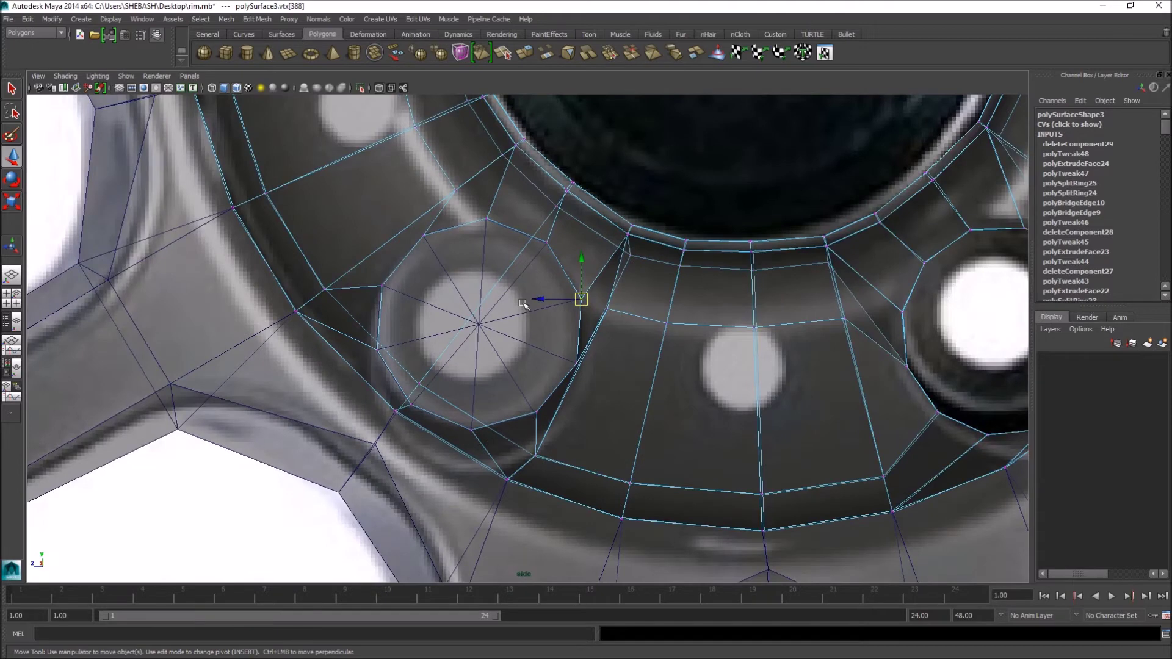
- Push the upper-left vertex of the round opening deeper into the hub along the X axis in perspective view
{"action": "key", "text": "space"}
{"action": "key", "text": "space"}
{"action": "left_click_drag", "start_coordinate": [738, 262], "coordinate": [630, 298], "text": "alt"}
{"action": "key", "text": "q"}
{"action": "right_click_drag", "start_coordinate": [588, 238], "coordinate": [586, 221]}
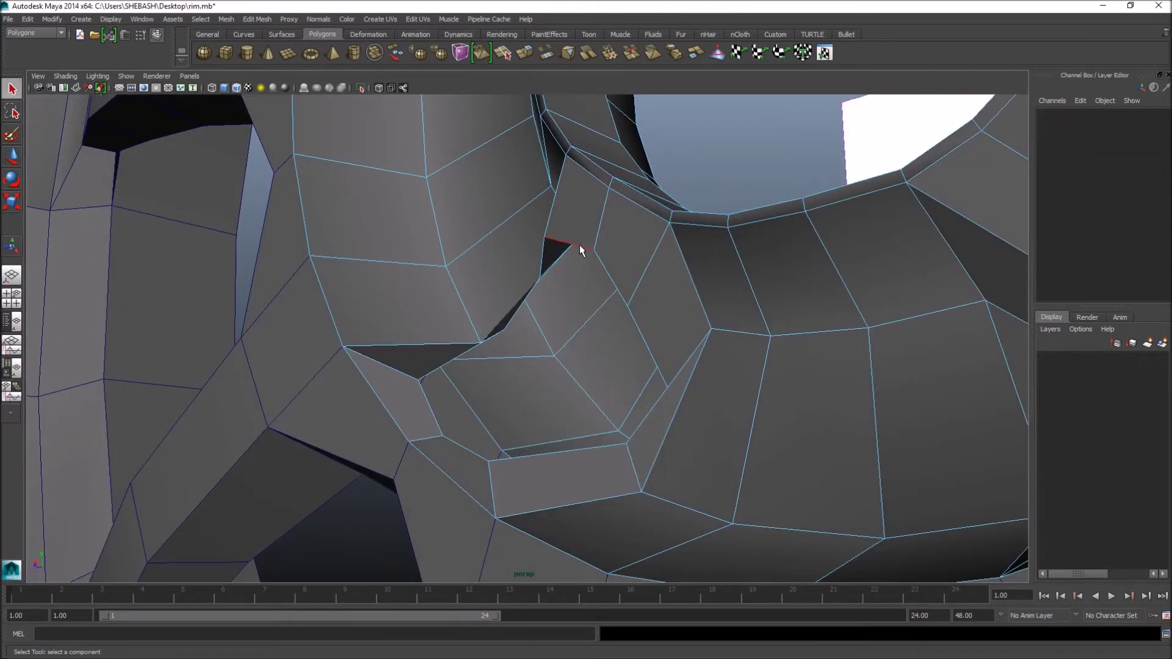
{"action": "left_click_drag", "start_coordinate": [642, 364], "coordinate": [652, 342], "text": "alt"}
{"action": "right_click_drag", "start_coordinate": [652, 341], "coordinate": [599, 334]}
{"action": "left_click", "coordinate": [601, 292]}
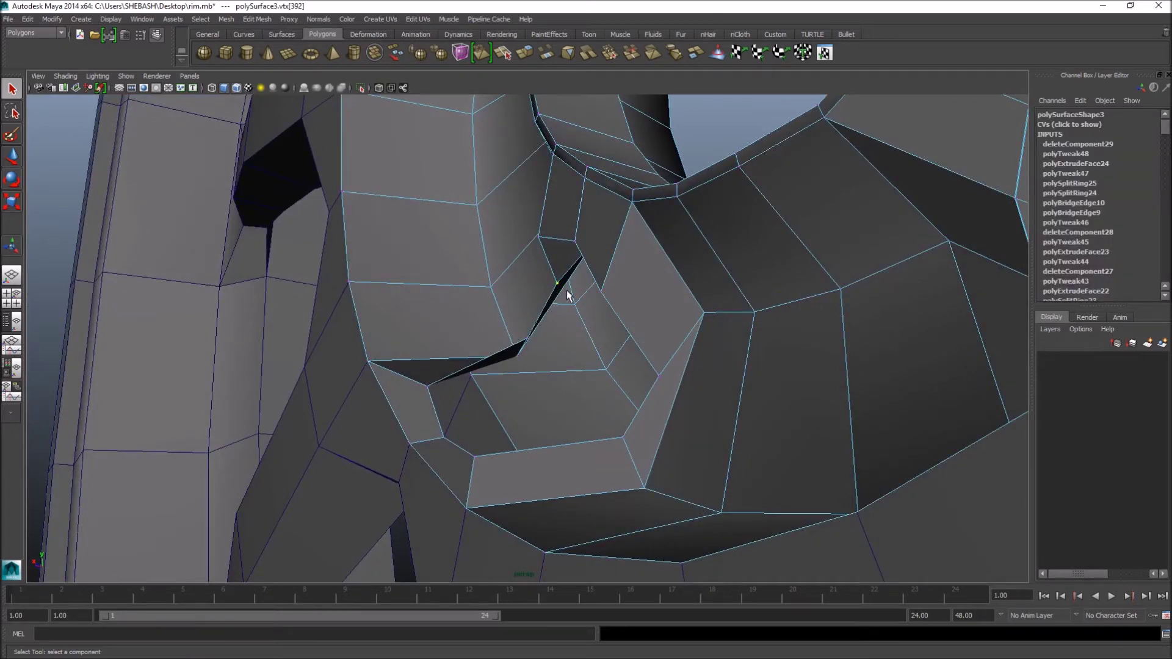
{"action": "left_click_drag", "start_coordinate": [743, 388], "coordinate": [704, 398], "text": "alt"}
{"action": "key", "text": "w"}
{"action": "left_click_drag", "start_coordinate": [558, 330], "coordinate": [585, 328]}
- Push the right and upper vertices of the opening's rim back into the hub along the X axis
{"action": "left_click_drag", "start_coordinate": [641, 400], "coordinate": [652, 324], "text": "alt"}
{"action": "key", "text": "q"}
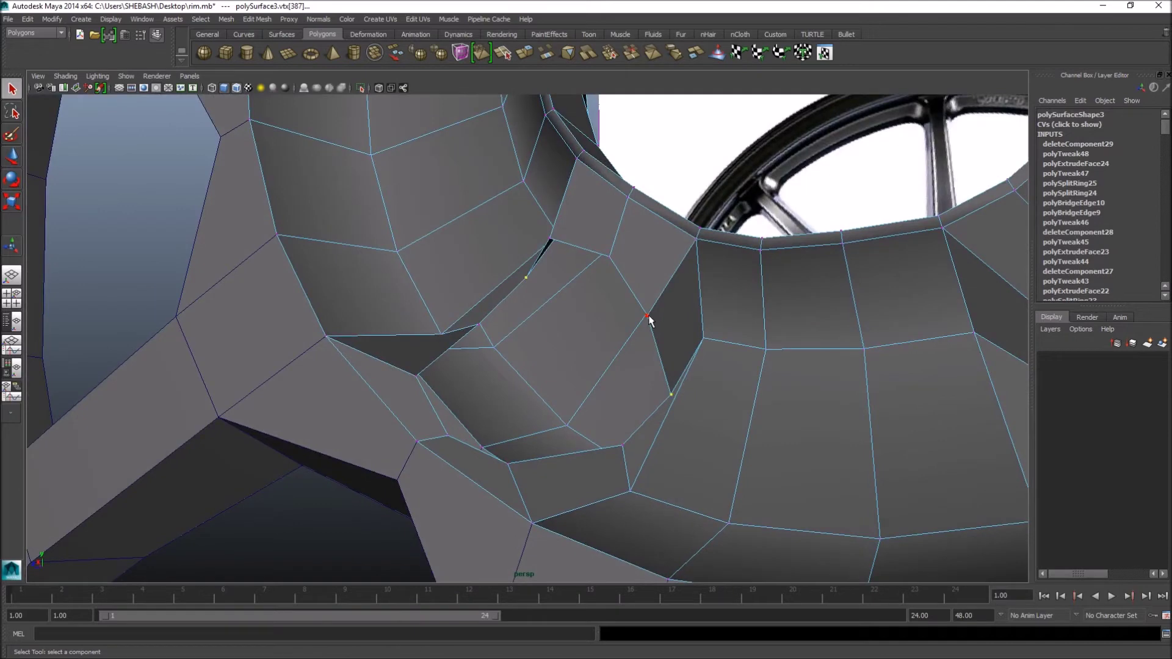
{"action": "left_click_drag", "start_coordinate": [690, 297], "coordinate": [667, 282], "text": "alt"}
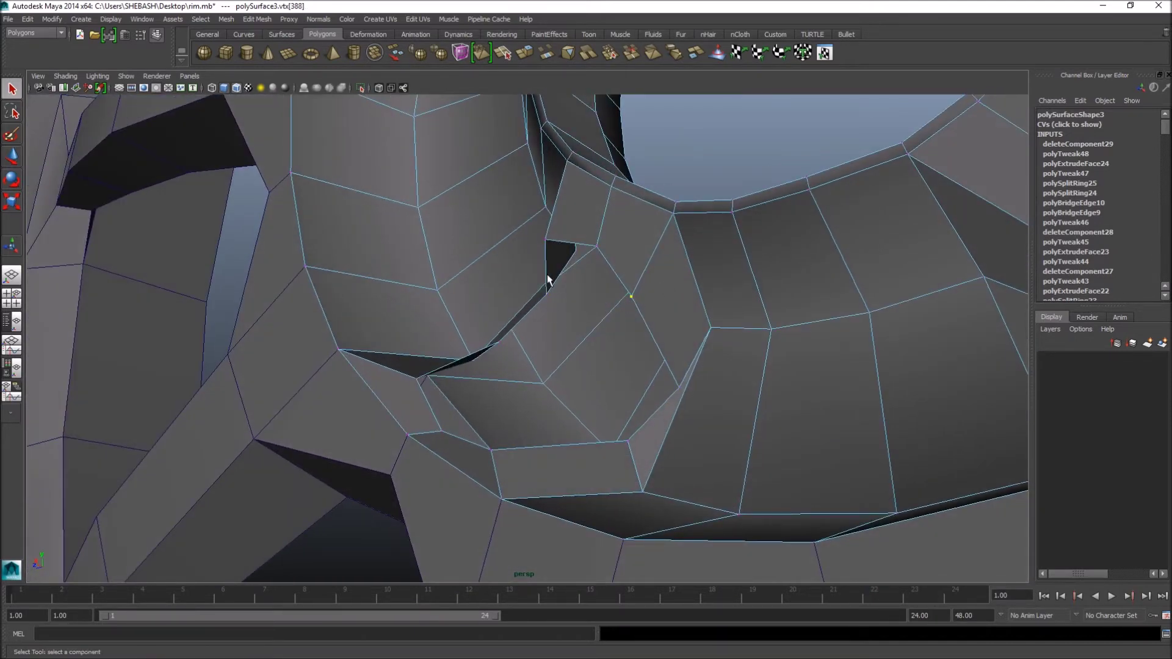
{"action": "left_click_drag", "start_coordinate": [719, 350], "coordinate": [690, 346], "text": "alt"}
{"action": "key", "text": "w"}
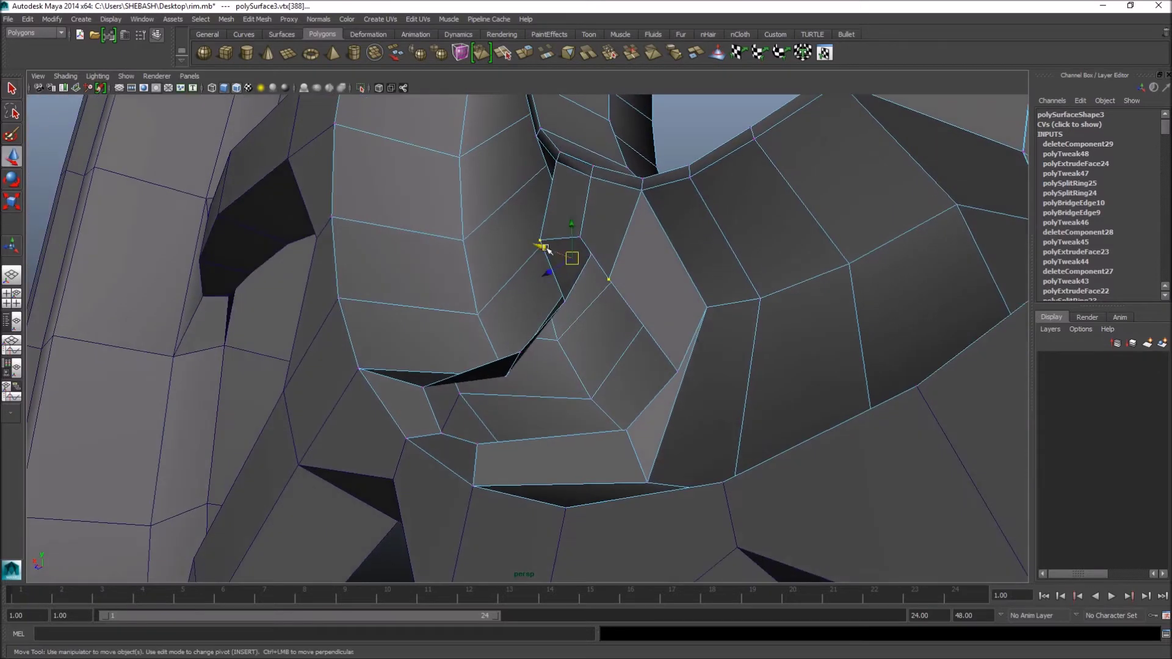
{"action": "left_click_drag", "start_coordinate": [539, 243], "coordinate": [618, 263]}
{"action": "key", "text": "f"}
{"action": "left_click_drag", "start_coordinate": [745, 301], "coordinate": [674, 361], "text": "alt"}
{"action": "left_click_drag", "start_coordinate": [484, 336], "coordinate": [493, 337]}
- Push the upper-right rim vertex of the opening back along X to level it with its neighbours
{"action": "left_click_drag", "start_coordinate": [393, 351], "coordinate": [525, 342], "text": "alt"}
{"action": "key", "text": "q"}
{"action": "left_click", "coordinate": [512, 226]}
{"action": "left_click_drag", "start_coordinate": [694, 308], "coordinate": [452, 295], "text": "alt"}
{"action": "key", "text": "w"}
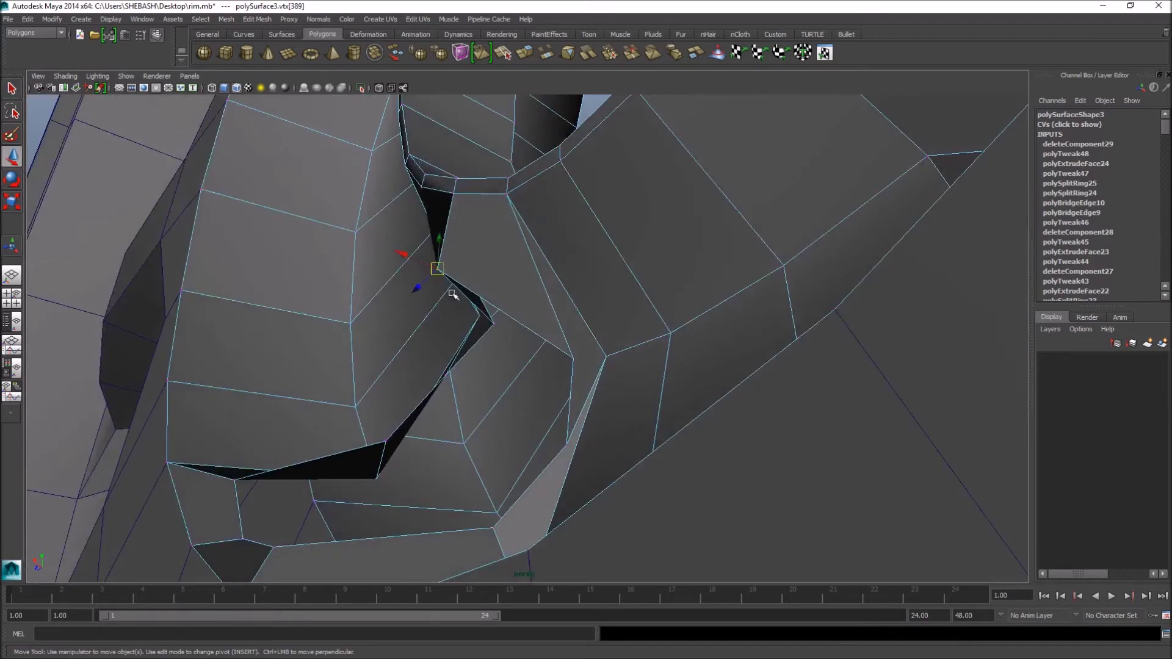
{"action": "left_click_drag", "start_coordinate": [406, 254], "coordinate": [472, 291]}
{"action": "left_click_drag", "start_coordinate": [644, 314], "coordinate": [502, 354], "text": "alt"}
{"action": "key", "text": "q"}
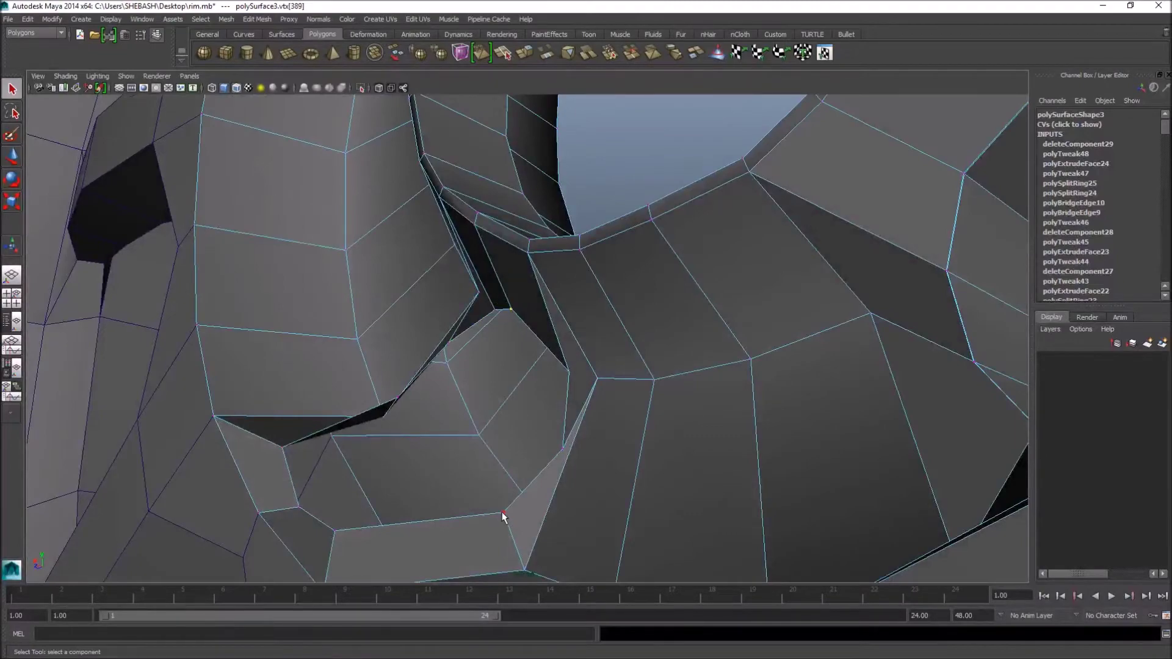
- Push the lower-right rim vertex and its counterpart across the opening back along the X axis
{"action": "left_click_drag", "start_coordinate": [397, 407], "coordinate": [617, 494], "text": "alt"}
{"action": "key", "text": "w"}
{"action": "left_click_drag", "start_coordinate": [540, 454], "coordinate": [518, 451]}
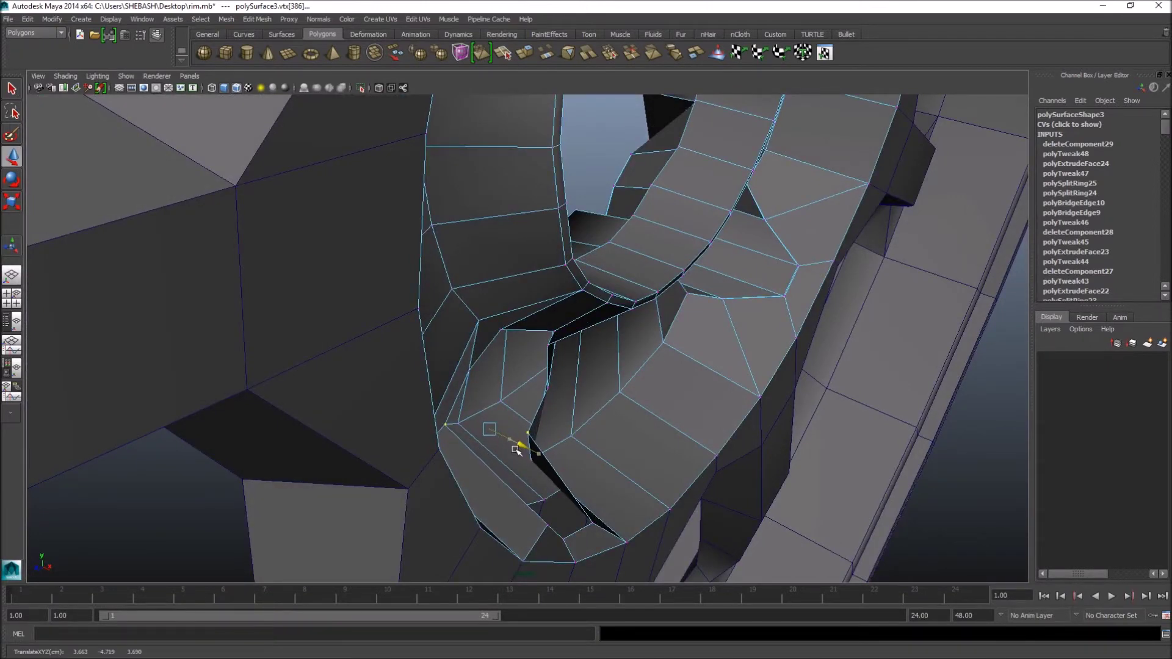
{"action": "left_click_drag", "start_coordinate": [615, 502], "coordinate": [547, 497], "text": "alt"}
{"action": "key", "text": "q"}
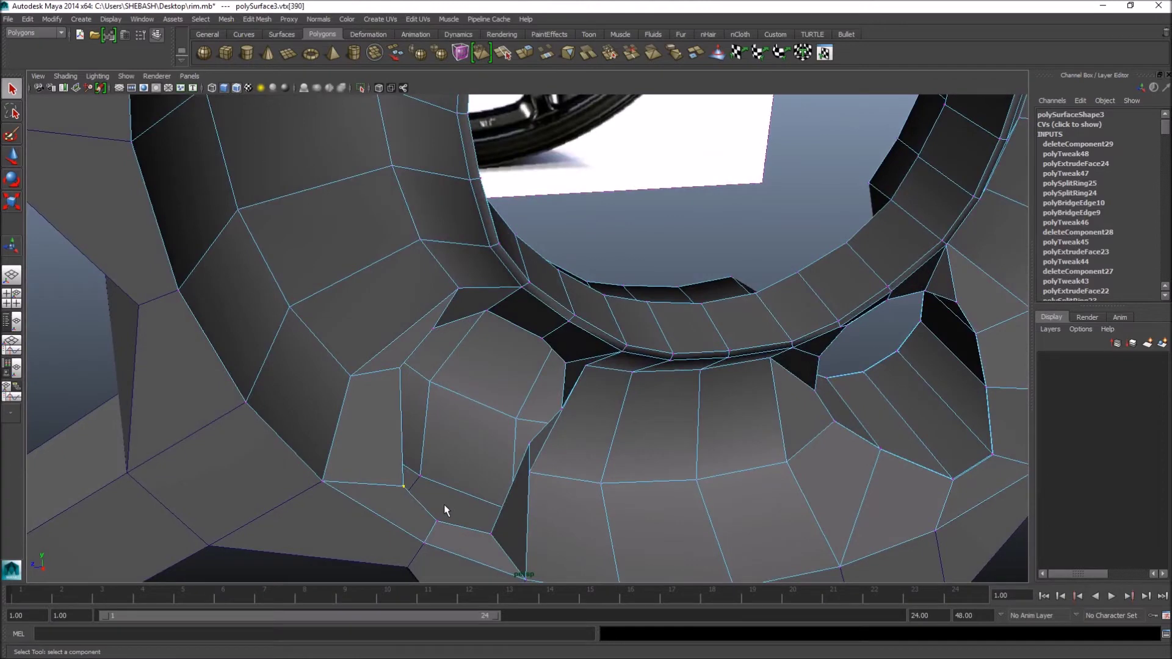
- Move the left rim vertex of the opening deeper into the hub along the X axis
{"action": "left_click_drag", "start_coordinate": [490, 537], "coordinate": [560, 400], "text": "alt"}
{"action": "key", "text": "w"}
{"action": "left_click_drag", "start_coordinate": [486, 341], "coordinate": [608, 343]}
- Push the bottom and lower-left rim vertices of the opening deeper into the hub along X
{"action": "key", "text": "q"}
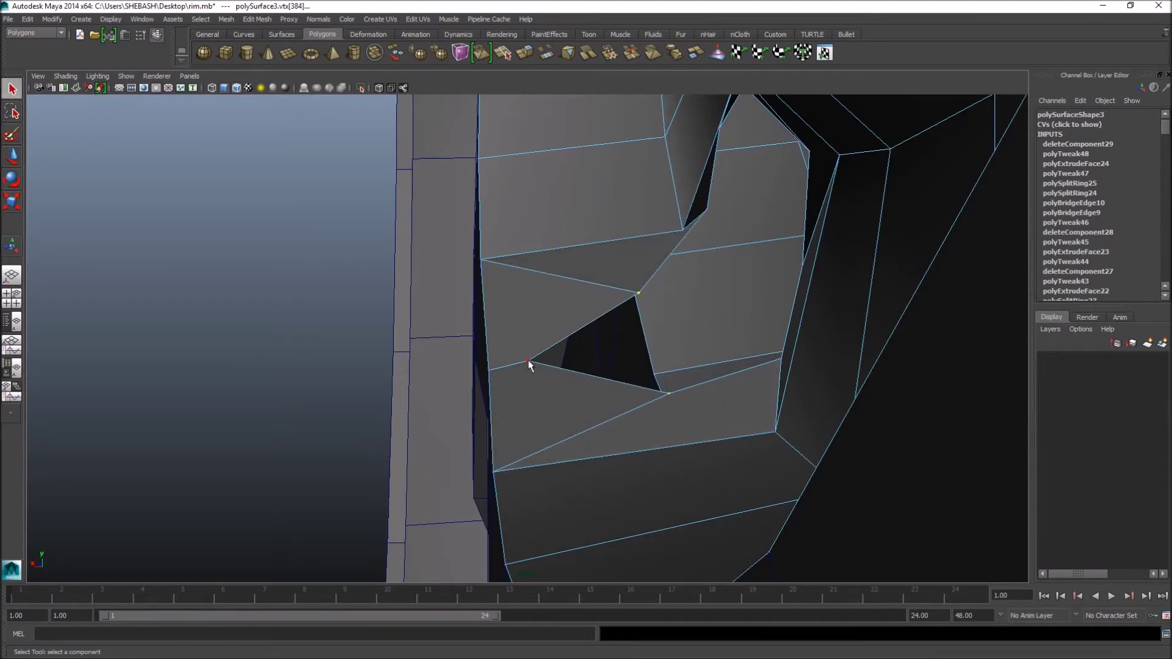
{"action": "left_click", "coordinate": [529, 361]}
{"action": "key", "text": "w"}
{"action": "left_click_drag", "start_coordinate": [489, 361], "coordinate": [541, 365]}
{"action": "left_click_drag", "start_coordinate": [783, 353], "coordinate": [676, 302], "text": "alt"}
{"action": "key", "text": "q"}
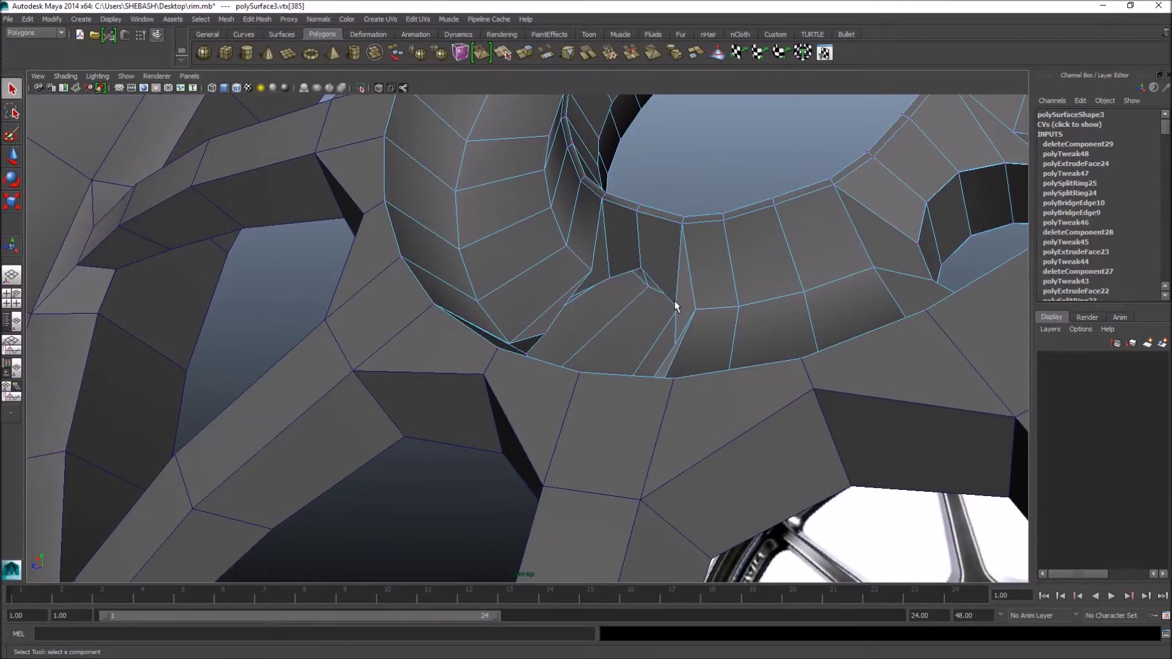
- Check the shape of the new round lug opening with the hub in smooth mesh preview
{"action": "left_click_drag", "start_coordinate": [699, 328], "coordinate": [660, 249], "text": "alt"}
{"action": "key", "text": "w"}
{"action": "key", "text": "3"}
{"action": "left_click_drag", "start_coordinate": [628, 240], "coordinate": [666, 278], "text": "alt"}
{"action": "key", "text": "q"}
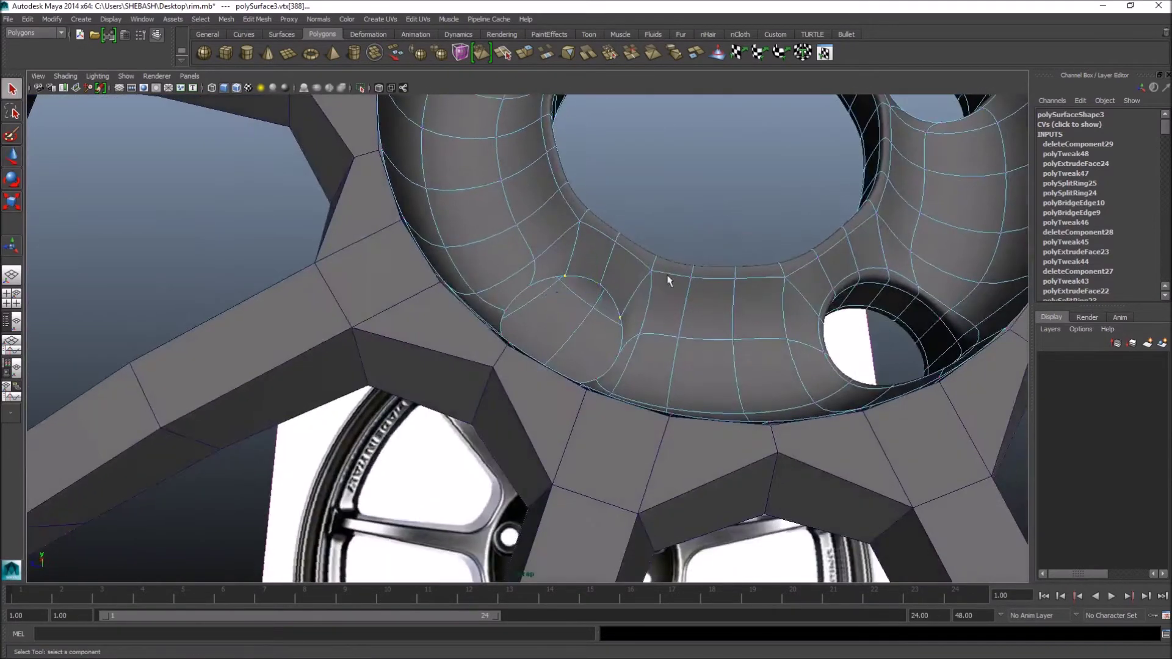
{"action": "right_click_drag", "start_coordinate": [634, 291], "coordinate": [688, 275]}
{"action": "left_click_drag", "start_coordinate": [710, 312], "coordinate": [641, 327], "text": "alt"}
{"action": "left_click", "coordinate": [571, 292]}
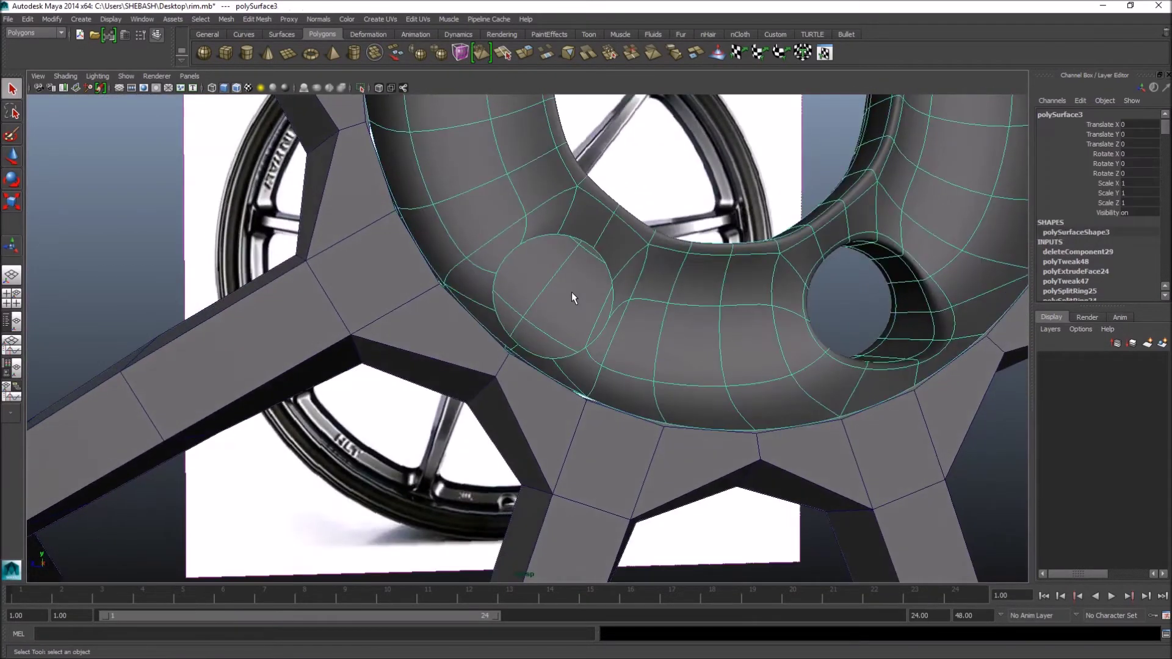
- Select the hub's back faces behind the new lug opening and extrude them
{"action": "right_click_drag", "start_coordinate": [555, 287], "coordinate": [561, 324]}
{"action": "left_click", "coordinate": [537, 273]}
{"action": "left_click", "coordinate": [572, 287], "text": "shift"}
{"action": "left_click_drag", "start_coordinate": [572, 289], "coordinate": [587, 334], "text": "alt"}
{"action": "left_click", "coordinate": [478, 241], "text": "shift"}
{"action": "left_click_drag", "start_coordinate": [479, 240], "coordinate": [631, 365], "text": "alt"}
{"action": "left_click", "coordinate": [631, 366], "text": "shift"}
{"action": "left_click", "coordinate": [598, 420], "text": "shift"}
{"action": "left_click_drag", "start_coordinate": [846, 392], "coordinate": [815, 393], "text": "alt"}
{"action": "left_click", "coordinate": [524, 53]}
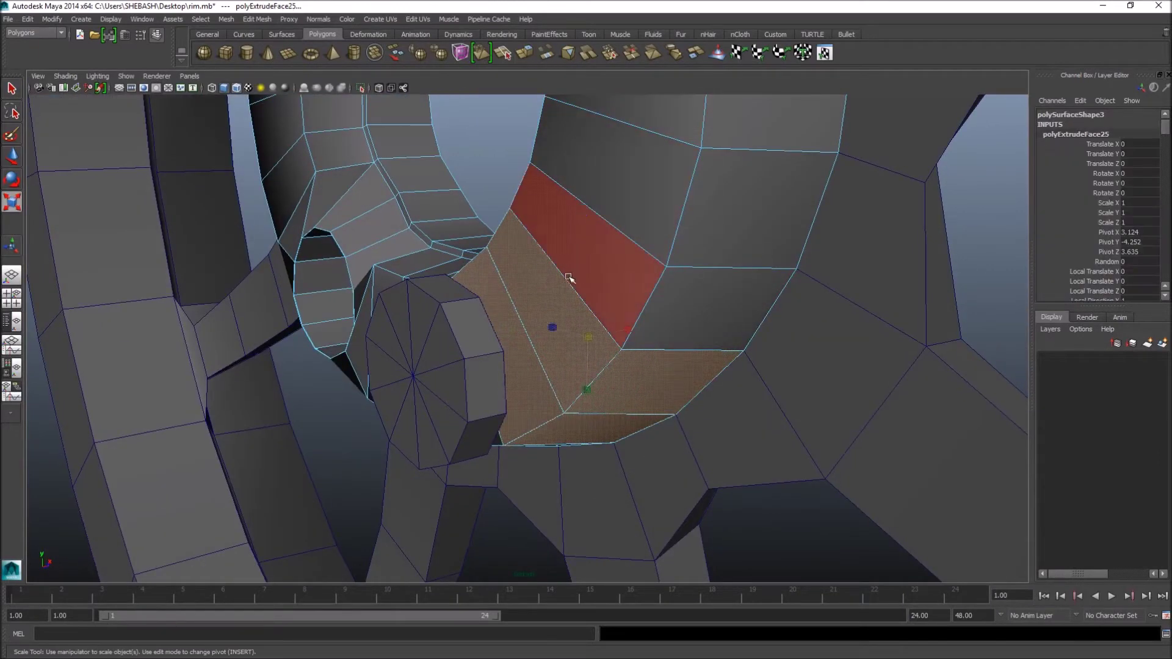
- Scale the extruded back faces inward and centre them on the lug circle in the side view
{"action": "key", "text": "r"}
{"action": "left_click_drag", "start_coordinate": [591, 335], "coordinate": [568, 333]}
{"action": "key", "text": "space"}
{"action": "key", "text": "space"}
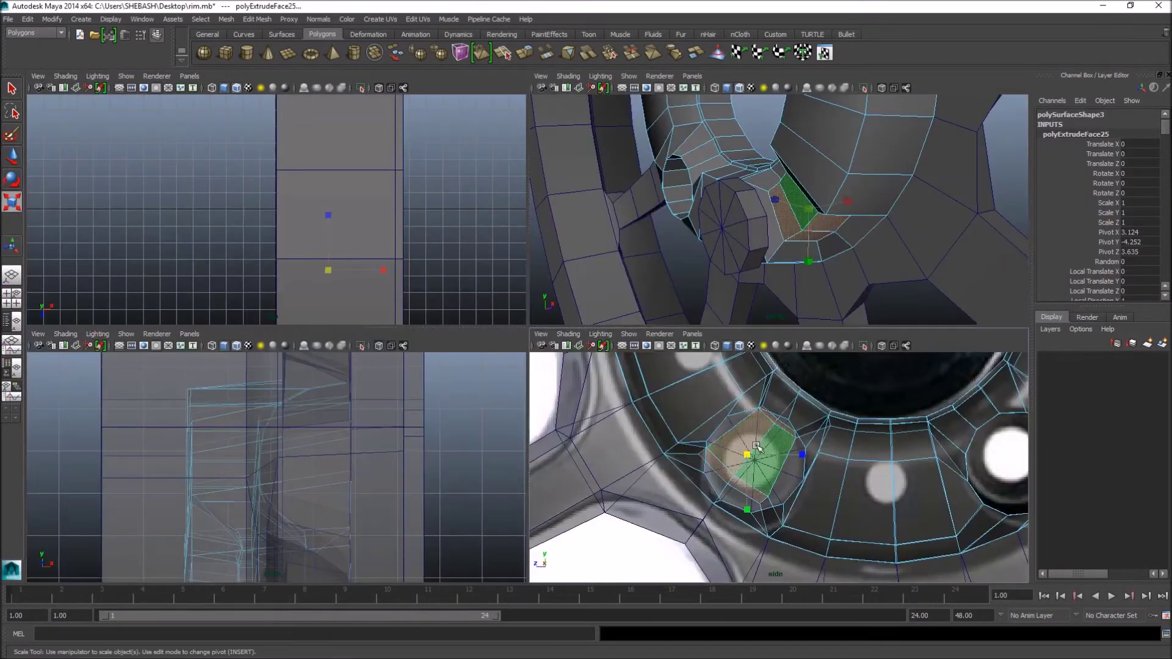
{"action": "key", "text": "w"}
{"action": "scroll", "coordinate": [462, 316], "scroll_direction": "down", "scroll_amount": 2}
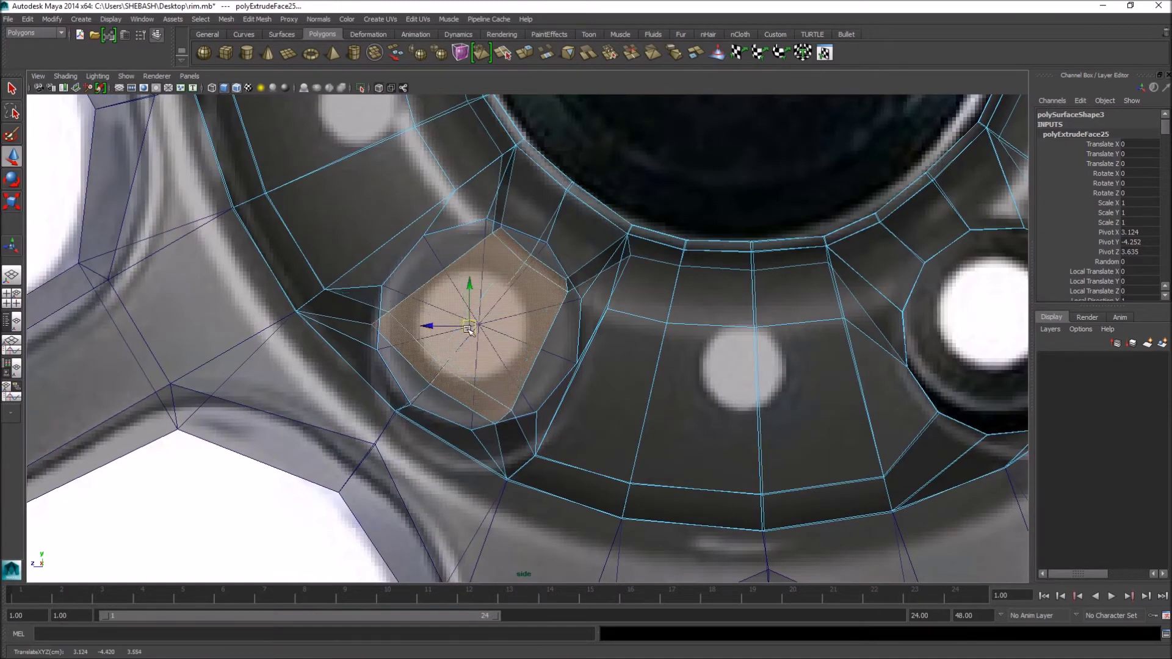
- Delete the inset faces on the hub's back to cut the lug hole through
{"action": "key", "text": "space"}
{"action": "key", "text": "space"}
{"action": "left_click_drag", "start_coordinate": [671, 263], "coordinate": [814, 252], "text": "alt"}
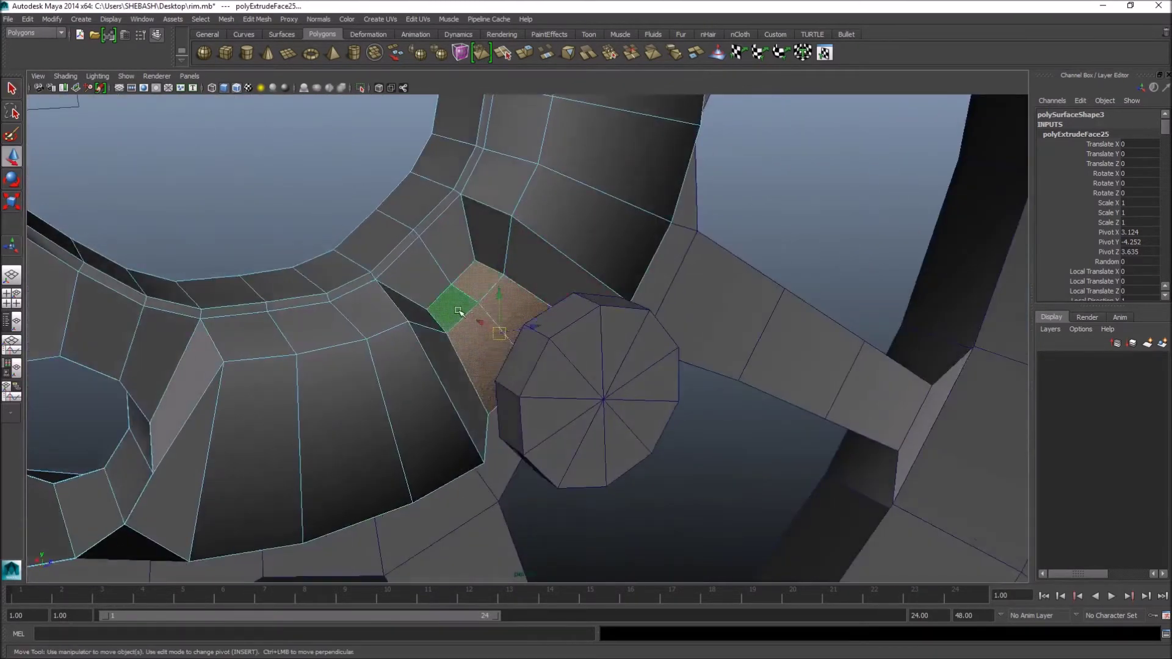
{"action": "left_click", "coordinate": [492, 335]}
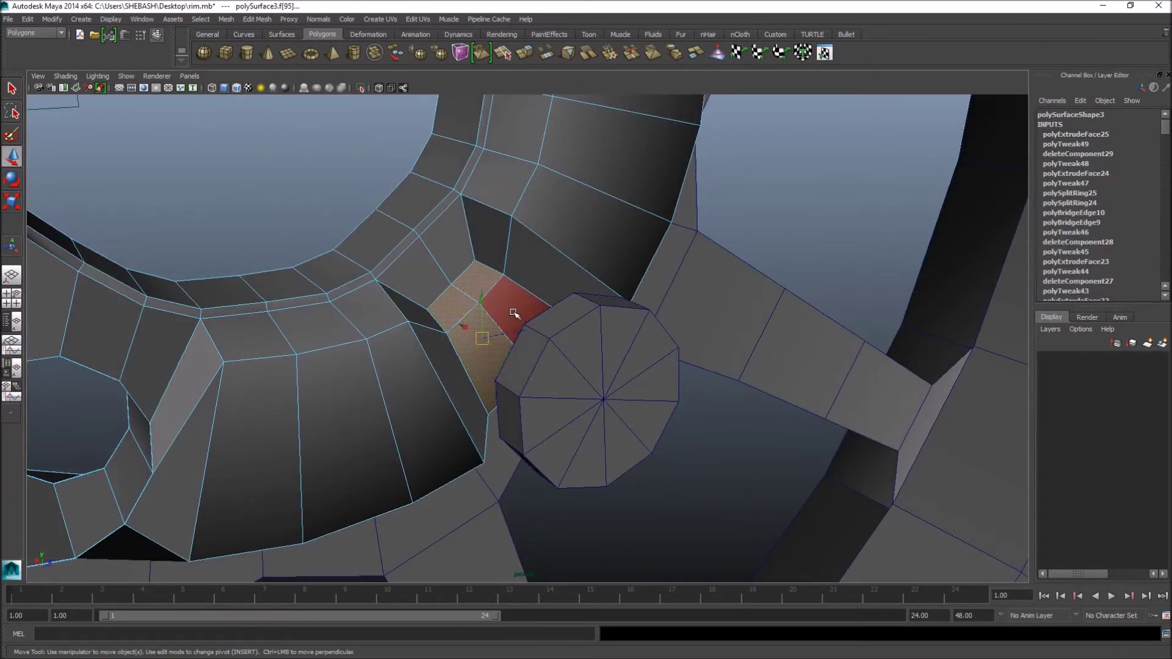
{"action": "key", "text": "q"}
{"action": "left_click_drag", "start_coordinate": [515, 309], "coordinate": [538, 425], "text": "alt"}
{"action": "left_click", "coordinate": [536, 424], "text": "shift"}
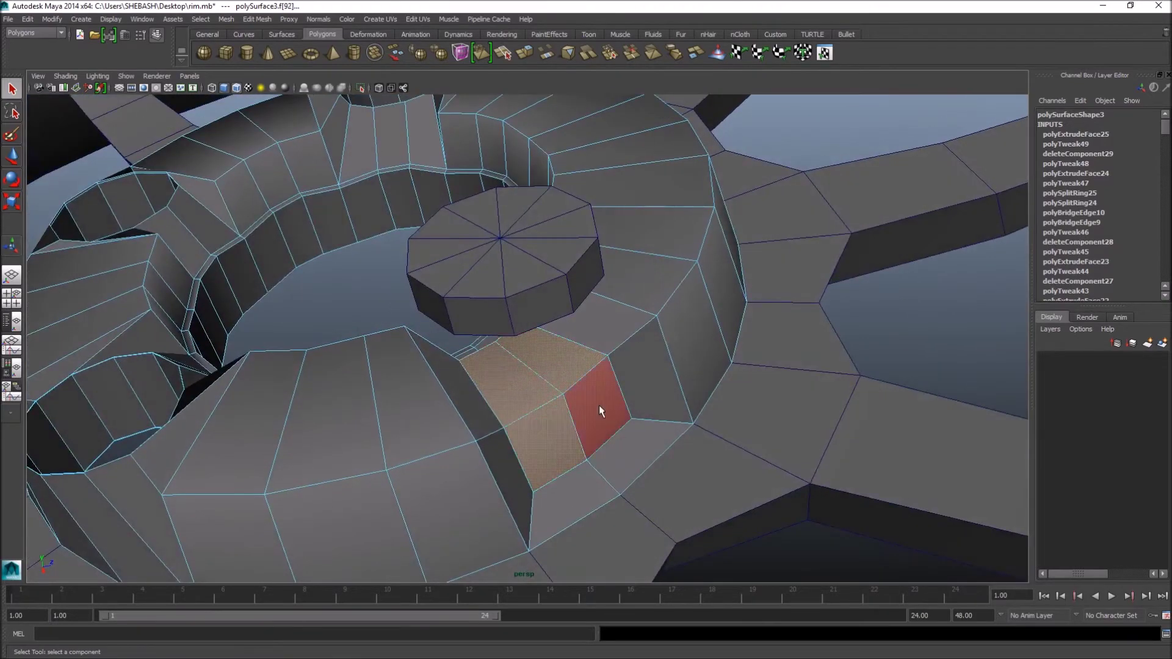
{"action": "key", "text": "Delete"}
- Align the upper vertices of the hole's rear opening with the guide cylinder's outline in the side view
{"action": "left_click_drag", "start_coordinate": [723, 354], "coordinate": [503, 387], "text": "alt"}
{"action": "left_click_drag", "start_coordinate": [640, 345], "coordinate": [596, 342], "text": "alt"}
{"action": "mouse_move", "coordinate": [448, 312]}
{"action": "right_mouse_down"}
{"action": "mouse_move", "coordinate": [451, 302]}
{"action": "mouse_move", "coordinate": [463, 323]}
{"action": "right_mouse_up"}
{"action": "left_click", "coordinate": [464, 323]}
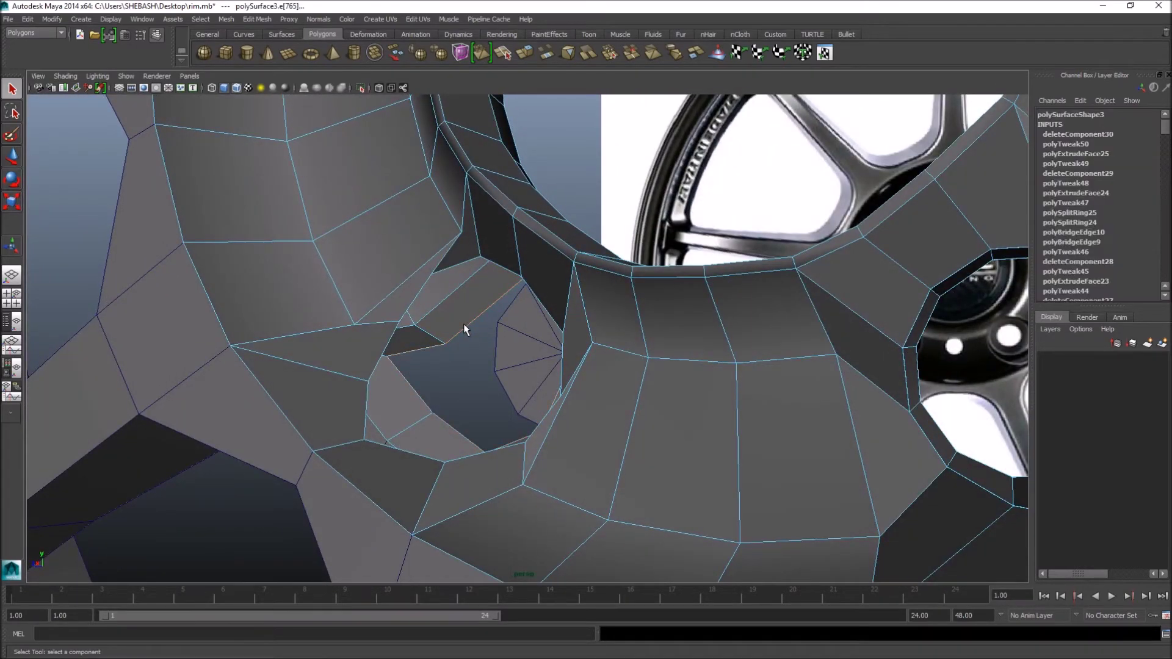
{"action": "key", "text": "space"}
{"action": "key", "text": "space"}
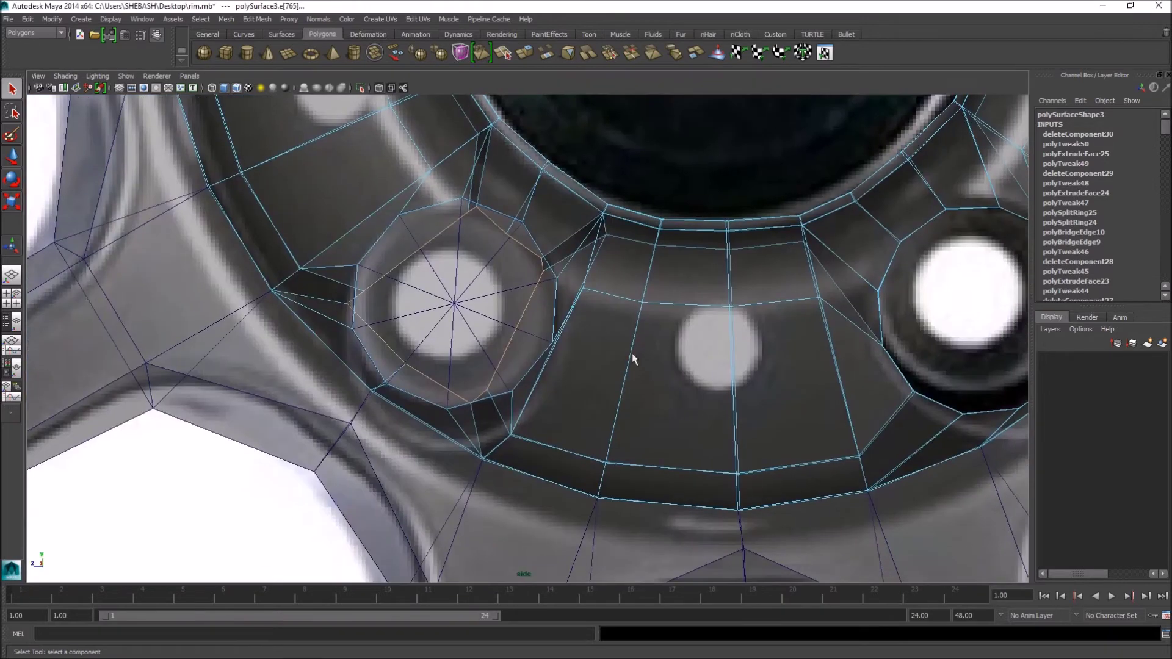
{"action": "scroll", "coordinate": [443, 290], "scroll_direction": "up", "scroll_amount": 3}
{"action": "middle_click_drag", "start_coordinate": [443, 291], "coordinate": [521, 367], "text": "alt"}
{"action": "right_click_drag", "start_coordinate": [452, 254], "coordinate": [482, 246]}
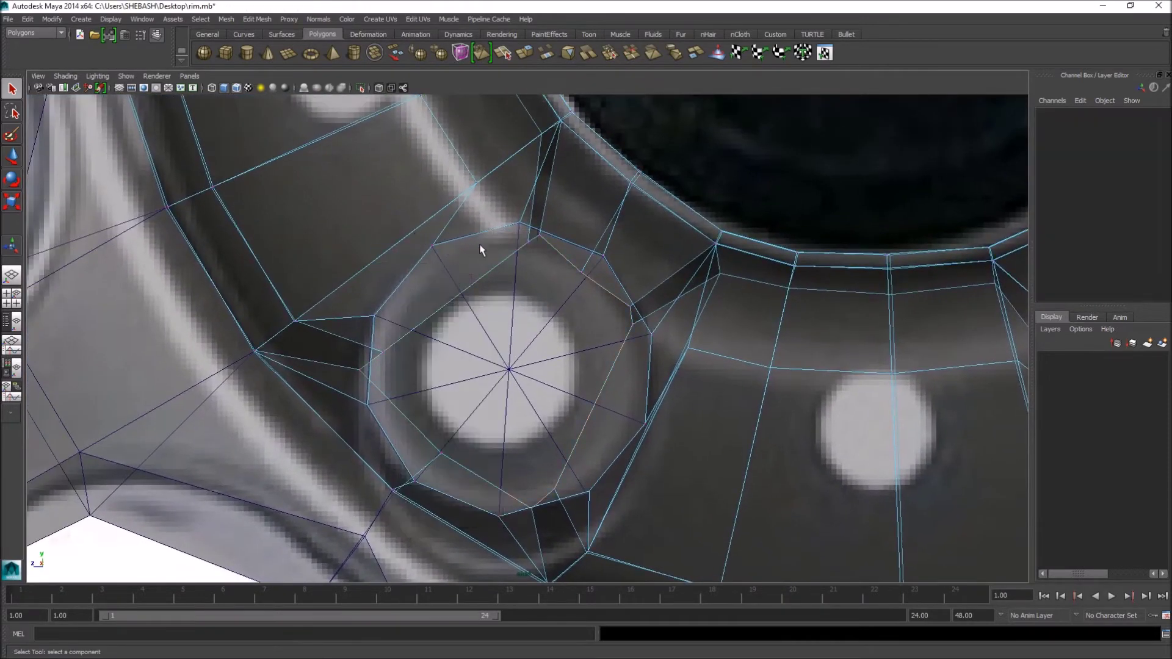
{"action": "scroll", "coordinate": [610, 284], "scroll_direction": "up", "scroll_amount": 3}
{"action": "left_click", "coordinate": [602, 248]}
{"action": "key", "text": "w"}
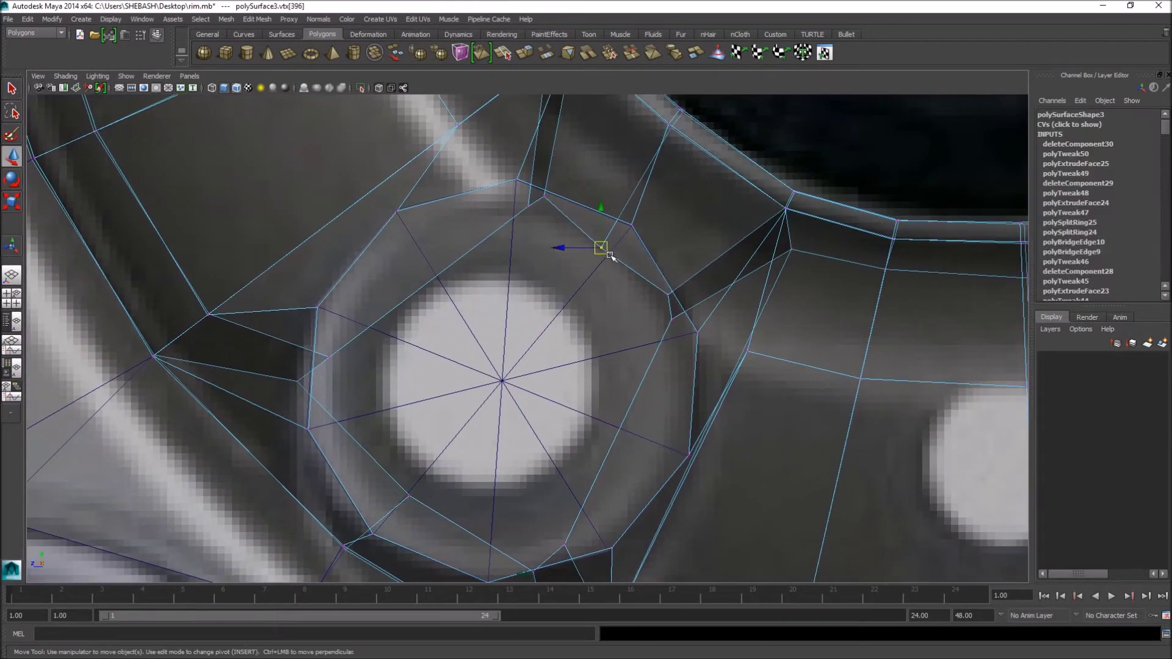
{"action": "left_click_drag", "start_coordinate": [603, 249], "coordinate": [634, 226]}
{"action": "left_click_drag", "start_coordinate": [522, 189], "coordinate": [405, 208]}
{"action": "key", "text": "q"}
{"action": "key", "text": "w"}
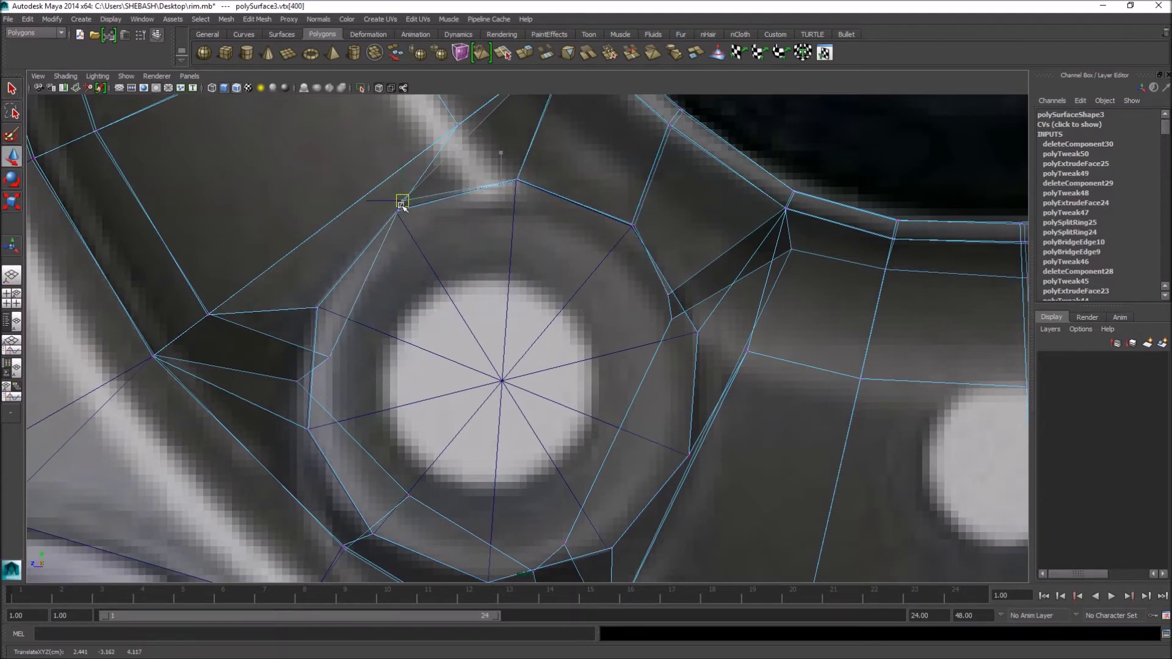
- Align the rear opening's left-hand vertices with the corner points of the guide cylinder
{"action": "key", "text": "q"}
{"action": "key", "text": "w"}
{"action": "left_click_drag", "start_coordinate": [332, 365], "coordinate": [316, 317]}
{"action": "key", "text": "q"}
{"action": "middle_click_drag", "start_coordinate": [315, 310], "coordinate": [296, 278], "text": "alt"}
{"action": "key", "text": "w"}
{"action": "left_click_drag", "start_coordinate": [313, 305], "coordinate": [313, 348]}
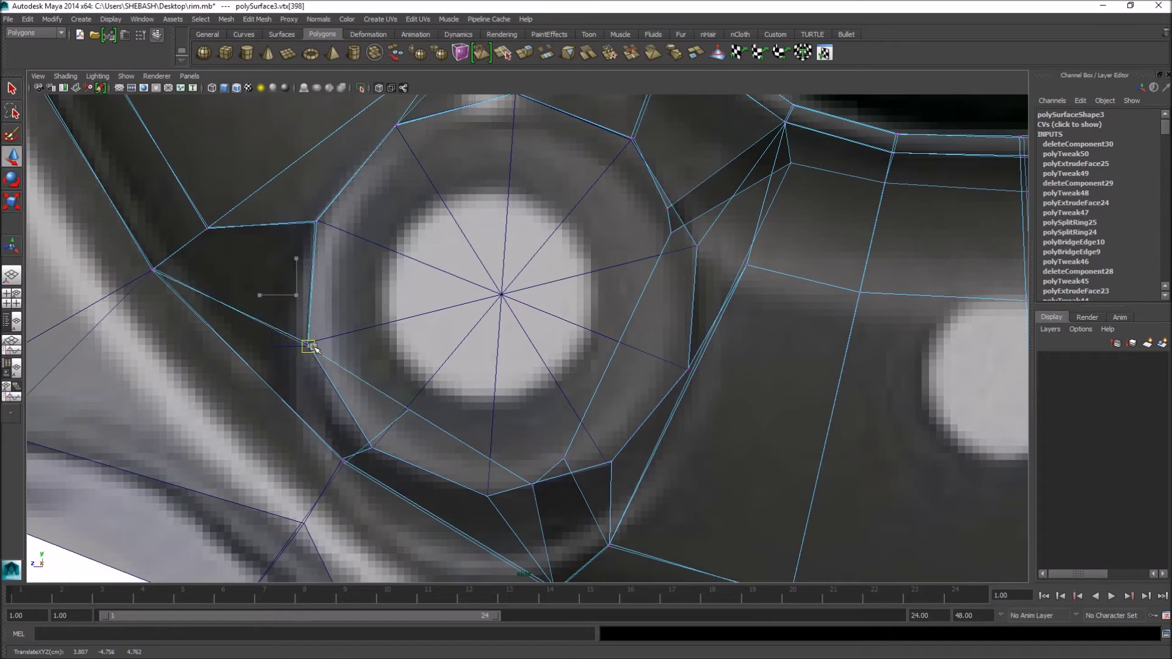
- Align the rear opening's lower and right-hand vertices with the guide cylinder to complete the round outline
{"action": "middle_click_drag", "start_coordinate": [322, 344], "coordinate": [384, 279], "text": "alt"}
{"action": "left_click_drag", "start_coordinate": [379, 303], "coordinate": [345, 343]}
{"action": "left_click_drag", "start_coordinate": [505, 380], "coordinate": [459, 390]}
{"action": "left_click_drag", "start_coordinate": [536, 353], "coordinate": [582, 357]}
{"action": "middle_click_drag", "start_coordinate": [656, 246], "coordinate": [556, 274], "text": "alt"}
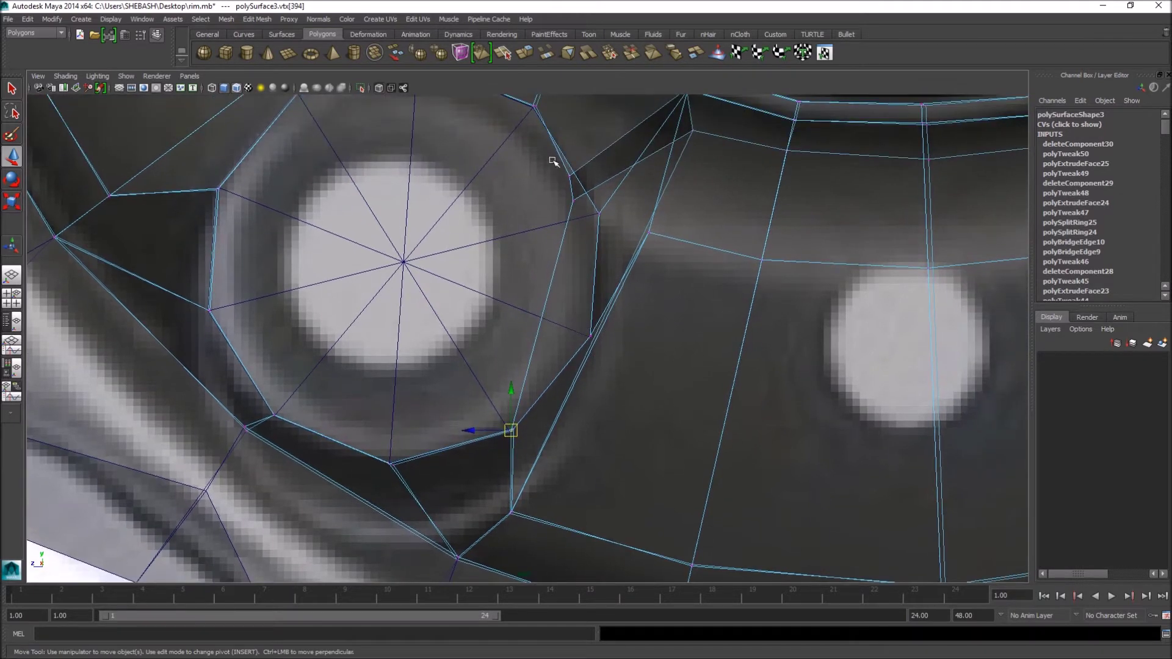
{"action": "left_click_drag", "start_coordinate": [575, 187], "coordinate": [592, 338]}
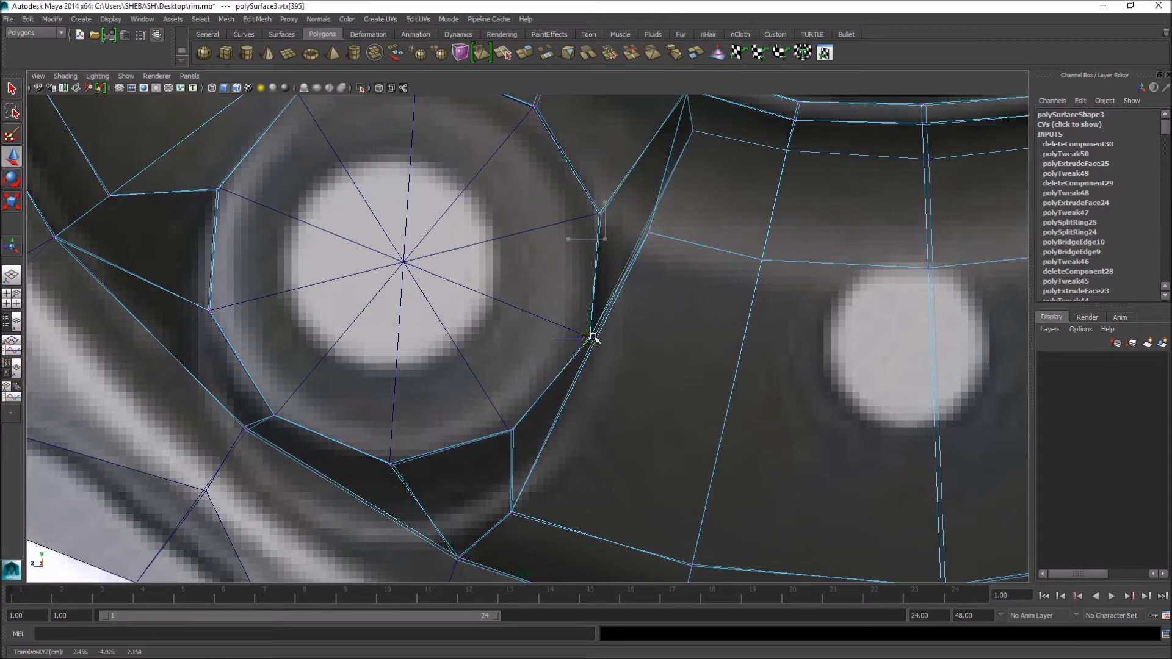
{"action": "scroll", "coordinate": [680, 288], "scroll_direction": "down", "scroll_amount": 5}
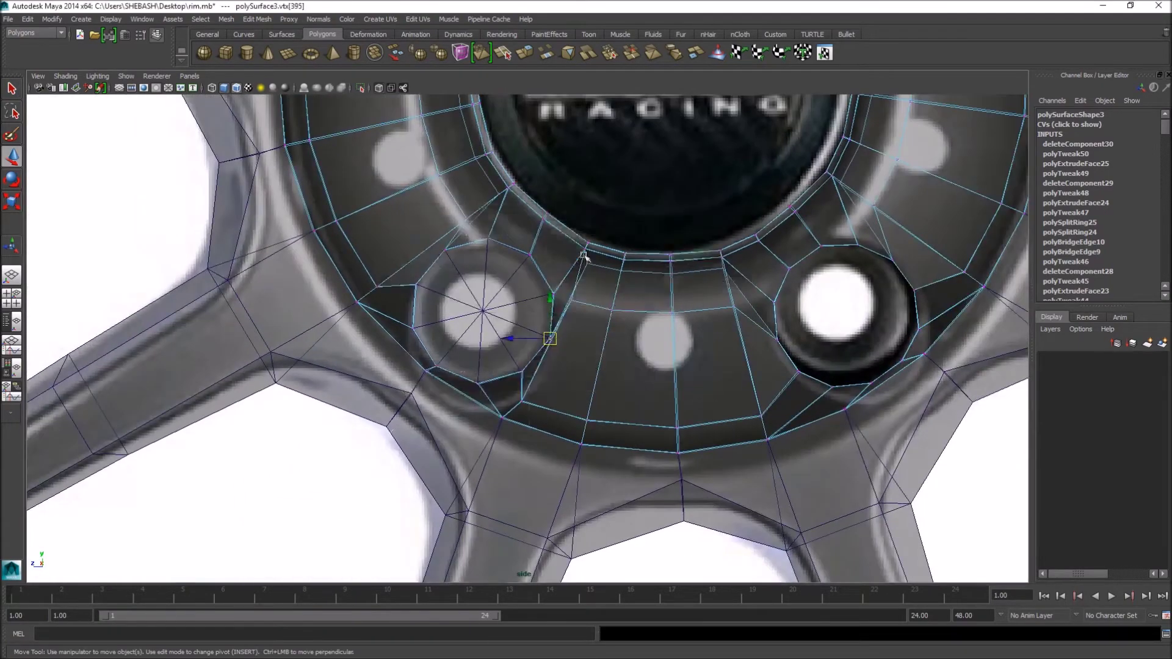
- Bridge one pair of matching front and back edges of the lug hole in the perspective view
{"action": "key", "text": "space"}
{"action": "key", "text": "space"}
{"action": "key", "text": "q"}
{"action": "left_click_drag", "start_coordinate": [607, 293], "coordinate": [732, 318], "text": "alt"}
{"action": "right_click_drag", "start_coordinate": [698, 332], "coordinate": [699, 302]}
{"action": "left_click_drag", "start_coordinate": [685, 344], "coordinate": [677, 320], "text": "alt"}
{"action": "left_click_drag", "start_coordinate": [682, 367], "coordinate": [393, 324], "text": "alt"}
{"action": "key", "text": "r"}
{"action": "key", "text": "w"}
{"action": "key", "text": "q"}
{"action": "right_click_drag", "start_coordinate": [393, 324], "coordinate": [394, 295]}
{"action": "left_click", "coordinate": [467, 289]}
{"action": "left_click", "coordinate": [410, 276], "text": "shift"}
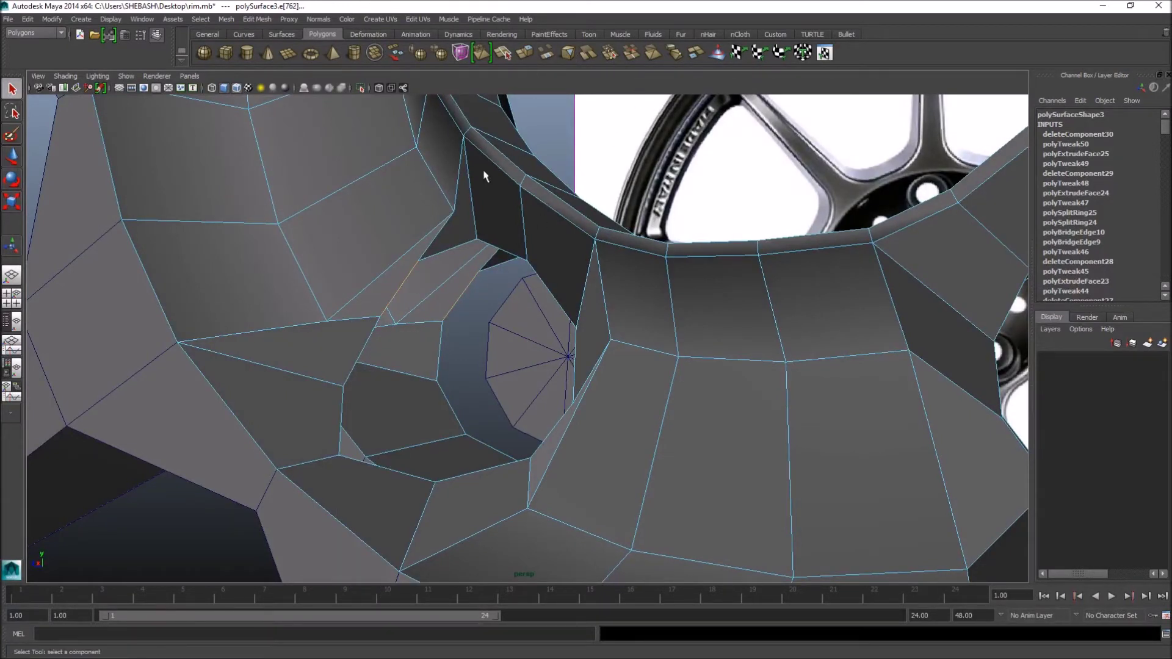
- Select the lug hole's remaining open border edges and bridge them to close the inner wall
{"action": "double_click", "coordinate": [445, 264]}
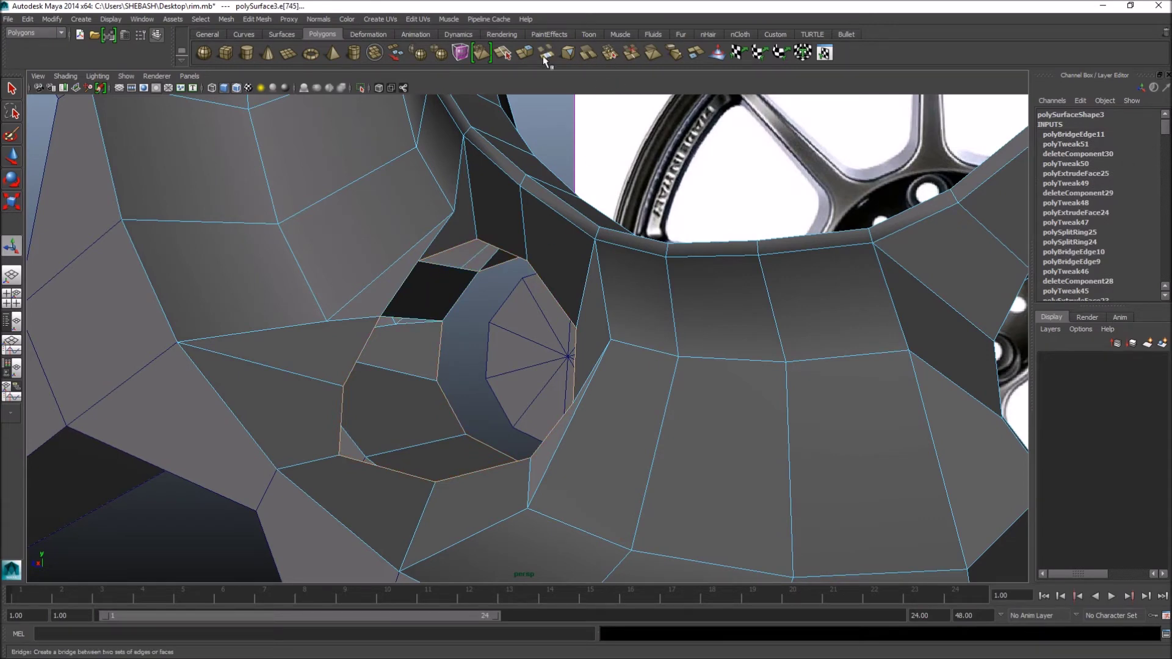
{"action": "scroll", "coordinate": [550, 288], "scroll_direction": "down", "scroll_amount": 5}
{"action": "left_click_drag", "start_coordinate": [558, 331], "coordinate": [481, 330], "text": "alt"}
{"action": "scroll", "coordinate": [342, 373], "scroll_direction": "up", "scroll_amount": 4}
{"action": "right_click_drag", "start_coordinate": [428, 319], "coordinate": [462, 310]}
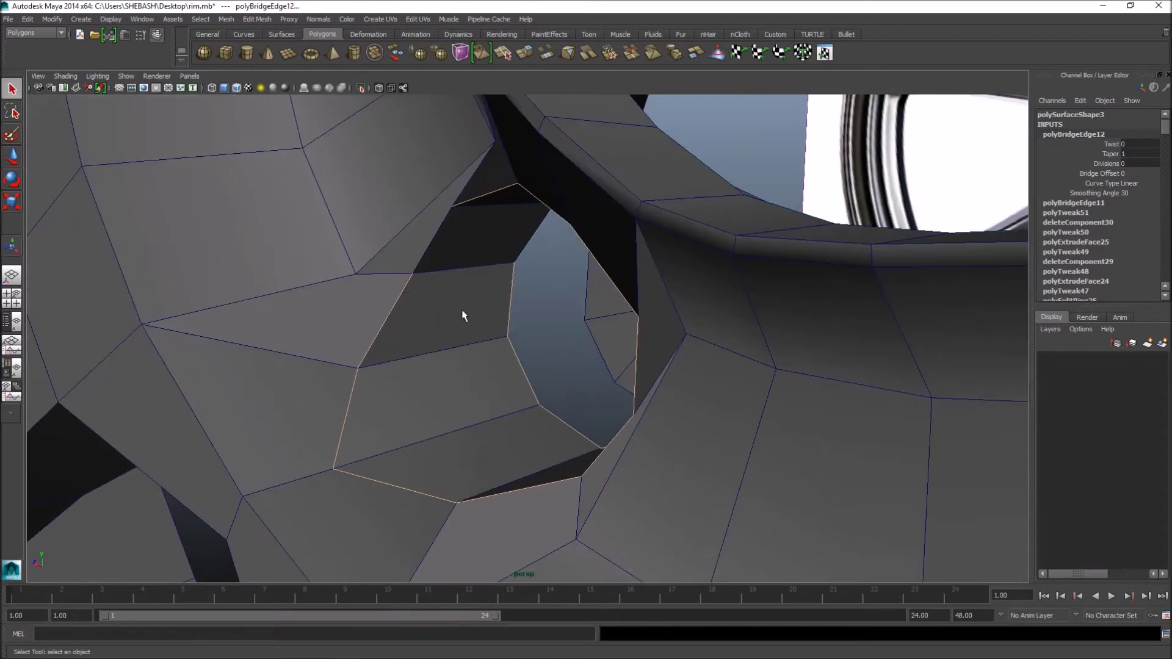
- Insert supporting edge loops around the lug hole's inner wall, close to its front and back rims
{"action": "right_click", "coordinate": [468, 333], "text": "shift"}
{"action": "left_click", "coordinate": [402, 346]}
{"action": "left_click_drag", "start_coordinate": [365, 369], "coordinate": [362, 369]}
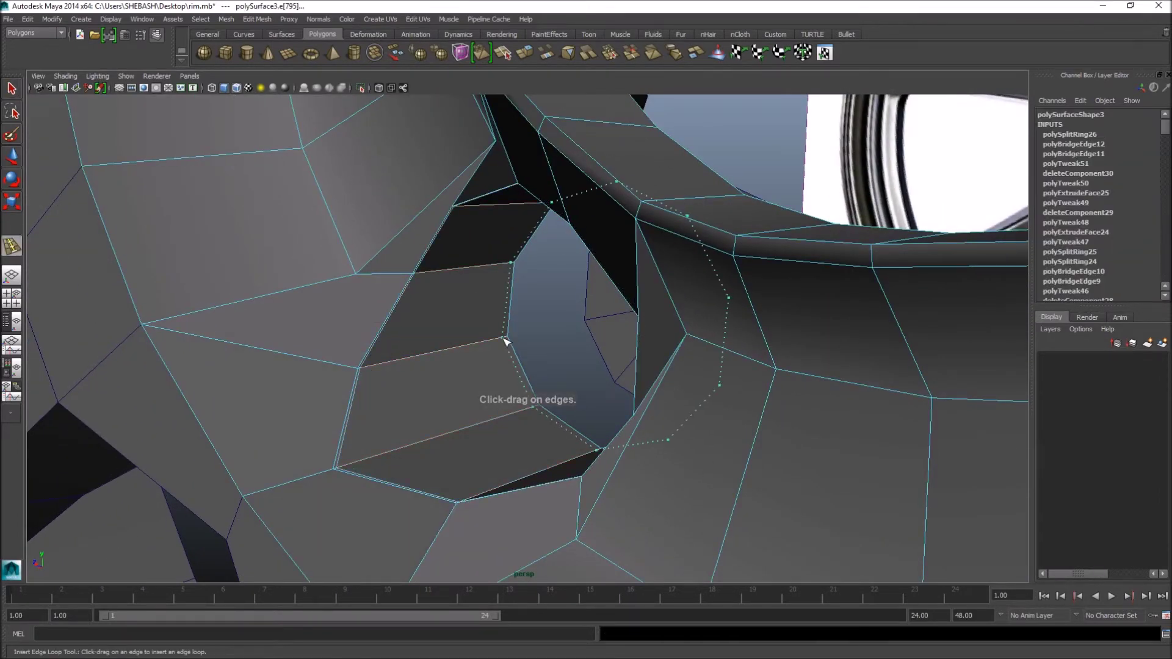
{"action": "left_click_drag", "start_coordinate": [503, 337], "coordinate": [505, 339]}
- Inspect the finished lug hole with the hub in smooth mesh preview, and restore the unsmoothed hub display
{"action": "key", "text": "3"}
{"action": "key", "text": "q"}
{"action": "right_click_drag", "start_coordinate": [429, 304], "coordinate": [482, 284]}
{"action": "scroll", "coordinate": [402, 275], "scroll_direction": "down", "scroll_amount": 4}
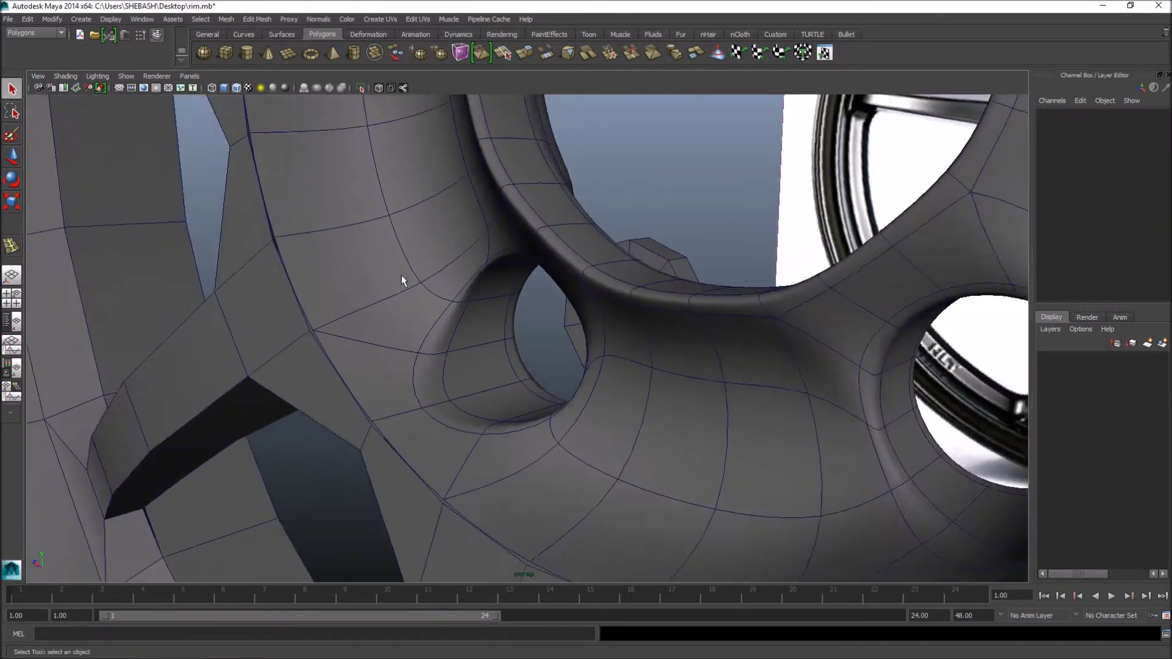
{"action": "scroll", "coordinate": [401, 275], "scroll_direction": "down", "scroll_amount": 4}
{"action": "left_click_drag", "start_coordinate": [527, 378], "coordinate": [563, 375], "text": "alt"}
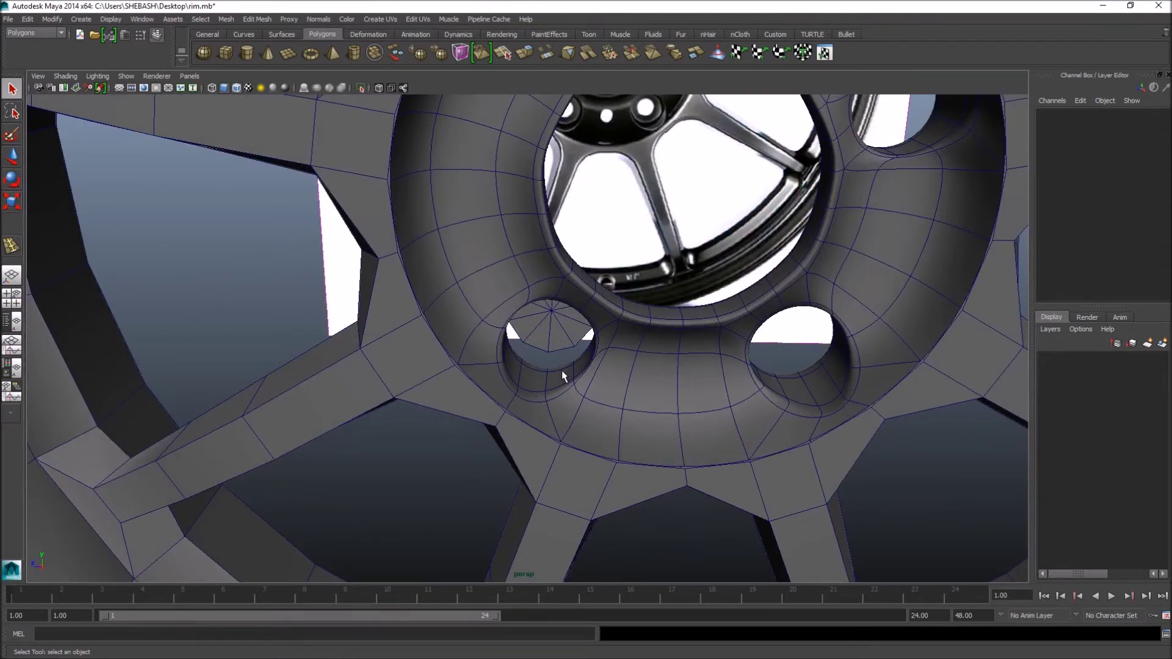
{"action": "left_click_drag", "start_coordinate": [594, 206], "coordinate": [450, 273], "text": "alt"}
{"action": "left_click", "coordinate": [477, 204]}
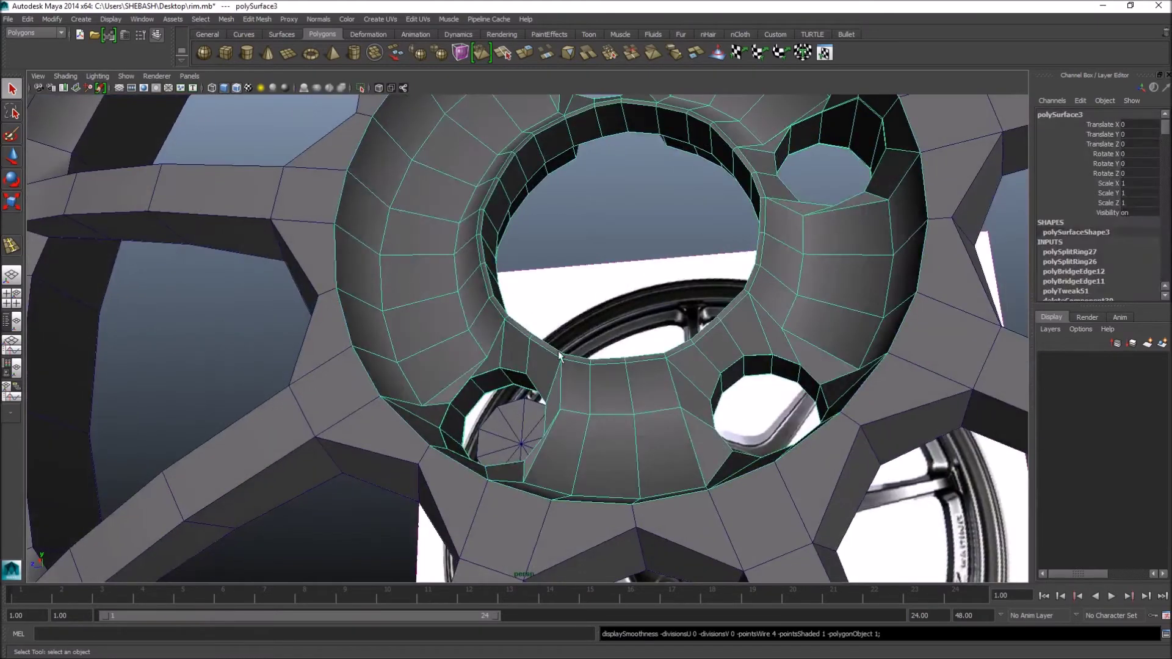
{"action": "left_click_drag", "start_coordinate": [559, 355], "coordinate": [629, 366], "text": "alt"}
{"action": "mouse_move", "coordinate": [512, 227]}
{"action": "left_mouse_down", "text": "alt"}
{"action": "mouse_move", "coordinate": [485, 228]}
{"action": "mouse_move", "coordinate": [492, 234]}
{"action": "left_mouse_up", "text": "alt"}
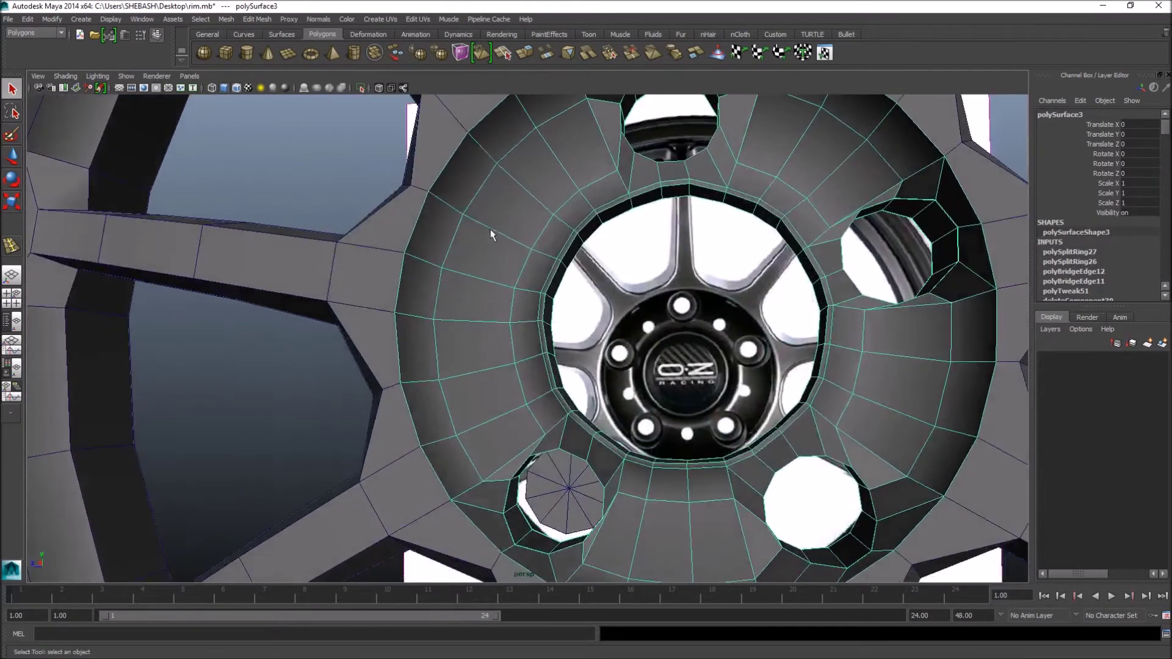
- Move the guide cylinder over the next lug circle on the hub's left side, at about Y 1.91 and Z 5.67
{"action": "key", "text": "space"}
{"action": "key", "text": "space"}
{"action": "scroll", "coordinate": [725, 270], "scroll_direction": "down", "scroll_amount": 3}
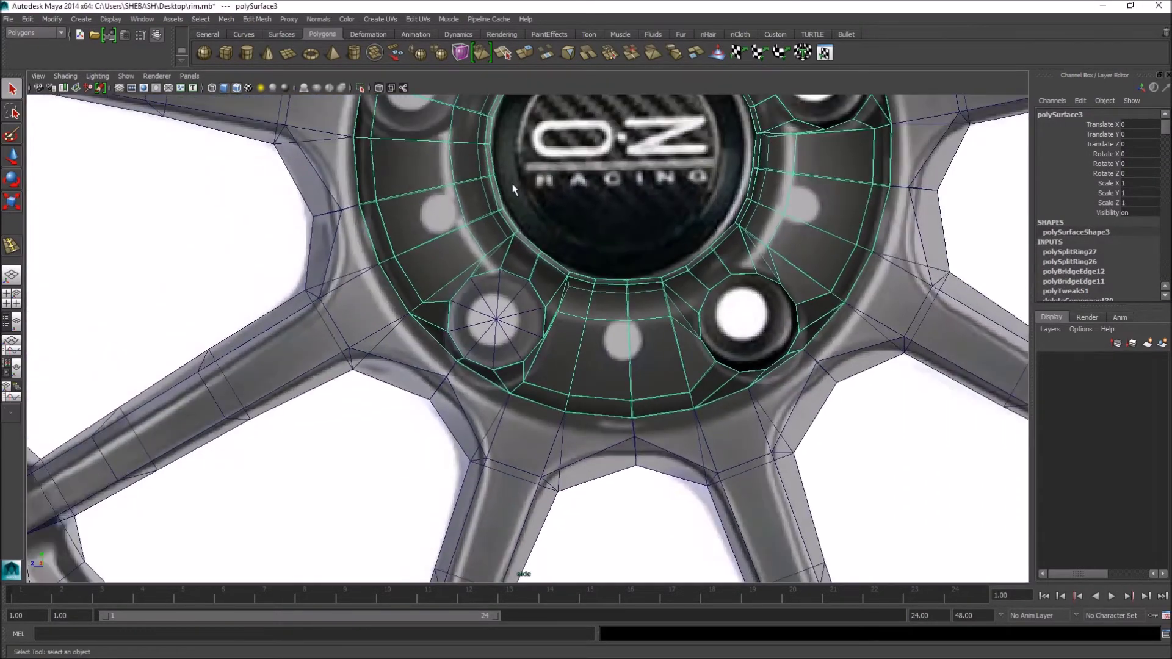
{"action": "middle_click_drag", "start_coordinate": [514, 223], "coordinate": [542, 365], "text": "alt"}
{"action": "left_click", "coordinate": [524, 461]}
{"action": "key", "text": "w"}
{"action": "left_click_drag", "start_coordinate": [520, 459], "coordinate": [443, 236]}
{"action": "scroll", "coordinate": [444, 237], "scroll_direction": "up", "scroll_amount": 6}
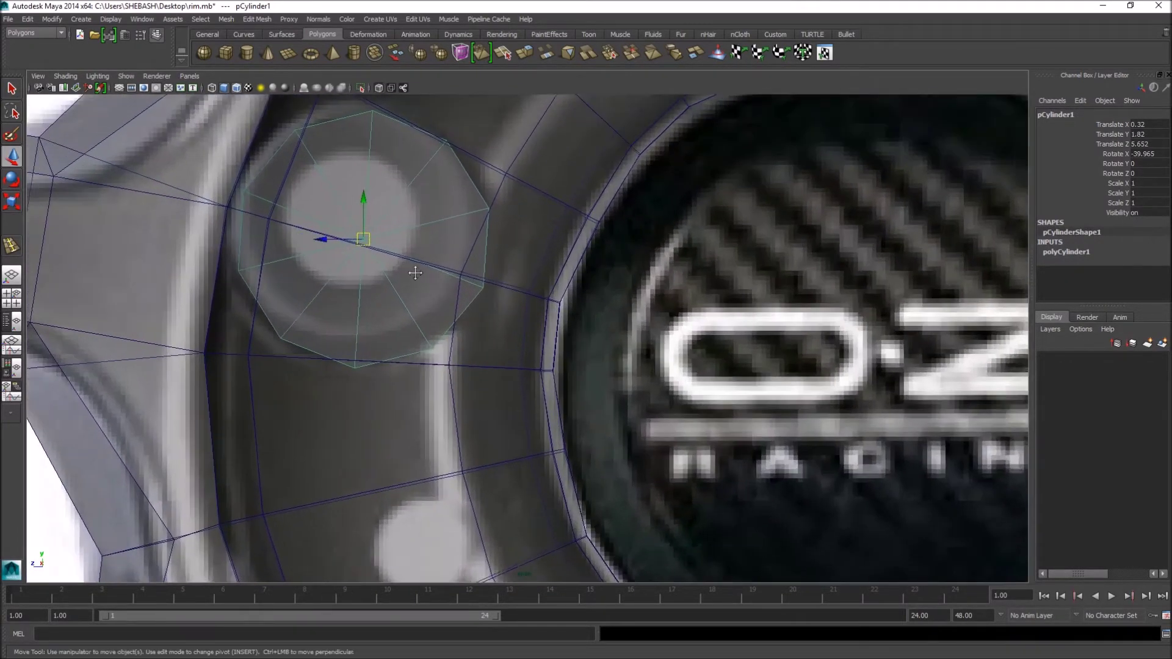
{"action": "scroll", "coordinate": [415, 273], "scroll_direction": "down", "scroll_amount": 3}
{"action": "left_click_drag", "start_coordinate": [482, 311], "coordinate": [480, 302]}
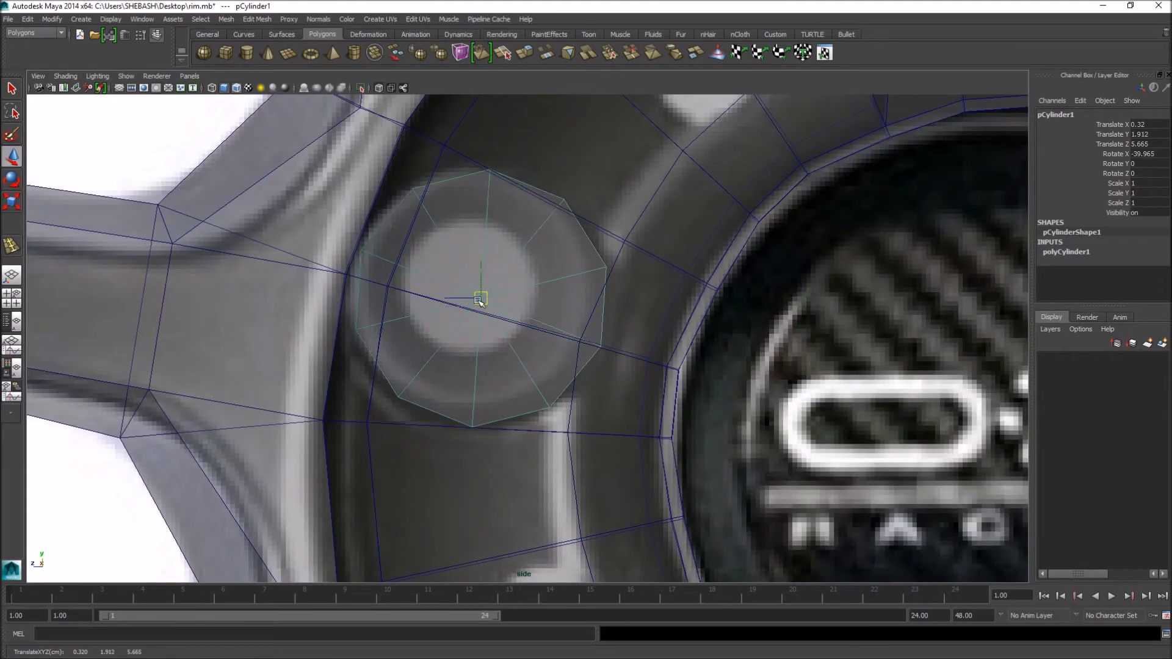
- Move the hub's radial edges above and below the guide cylinder outward so that they frame the lug circle
{"action": "key", "text": "q"}
{"action": "left_click", "coordinate": [617, 252]}
{"action": "right_click_drag", "start_coordinate": [616, 252], "coordinate": [559, 248]}
{"action": "right_click_drag", "start_coordinate": [540, 194], "coordinate": [540, 175]}
{"action": "left_click", "coordinate": [543, 202]}
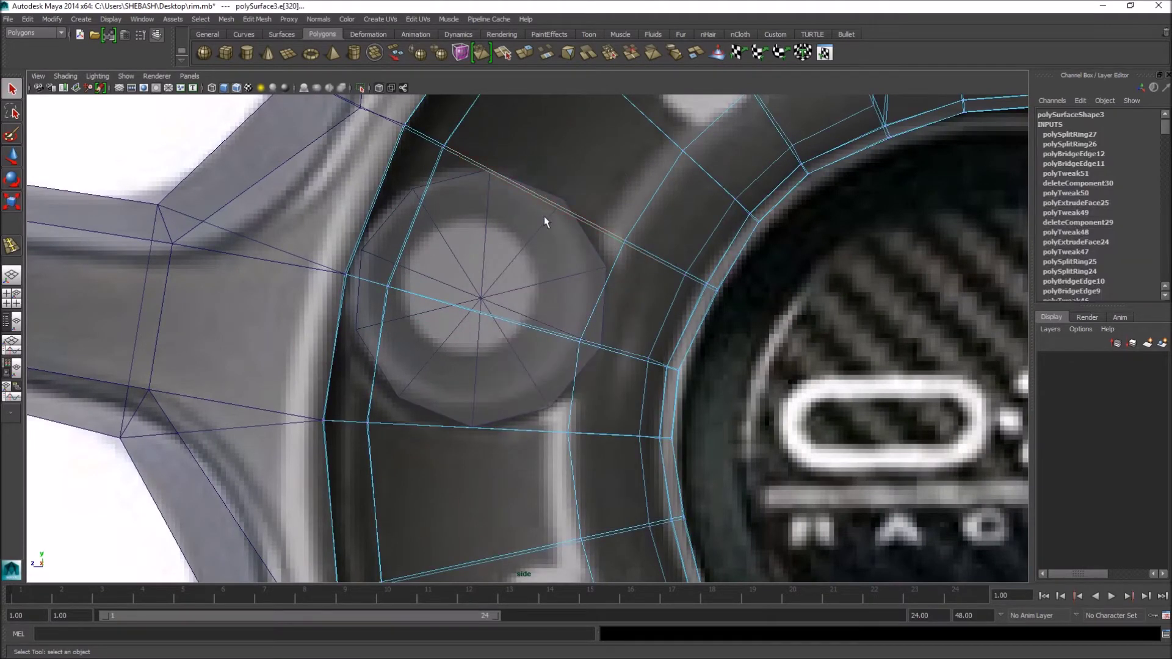
{"action": "key", "text": "w"}
{"action": "left_click_drag", "start_coordinate": [563, 210], "coordinate": [568, 191]}
{"action": "middle_click_drag", "start_coordinate": [462, 396], "coordinate": [481, 318], "text": "alt"}
{"action": "left_click_drag", "start_coordinate": [514, 352], "coordinate": [534, 370]}
{"action": "key", "text": "q"}
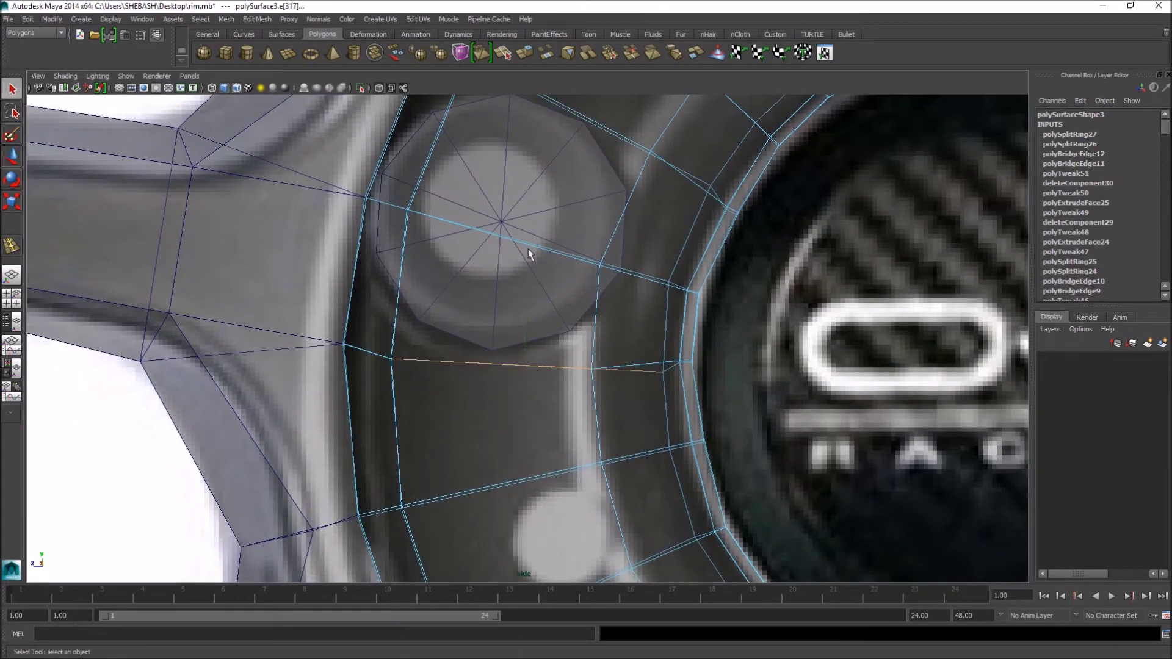
- Fine-tune the guide cylinder's position on the lug circle to about Y 1.90 and Z 5.62
{"action": "left_click", "coordinate": [519, 215]}
{"action": "middle_click_drag", "start_coordinate": [514, 222], "coordinate": [530, 295], "text": "alt"}
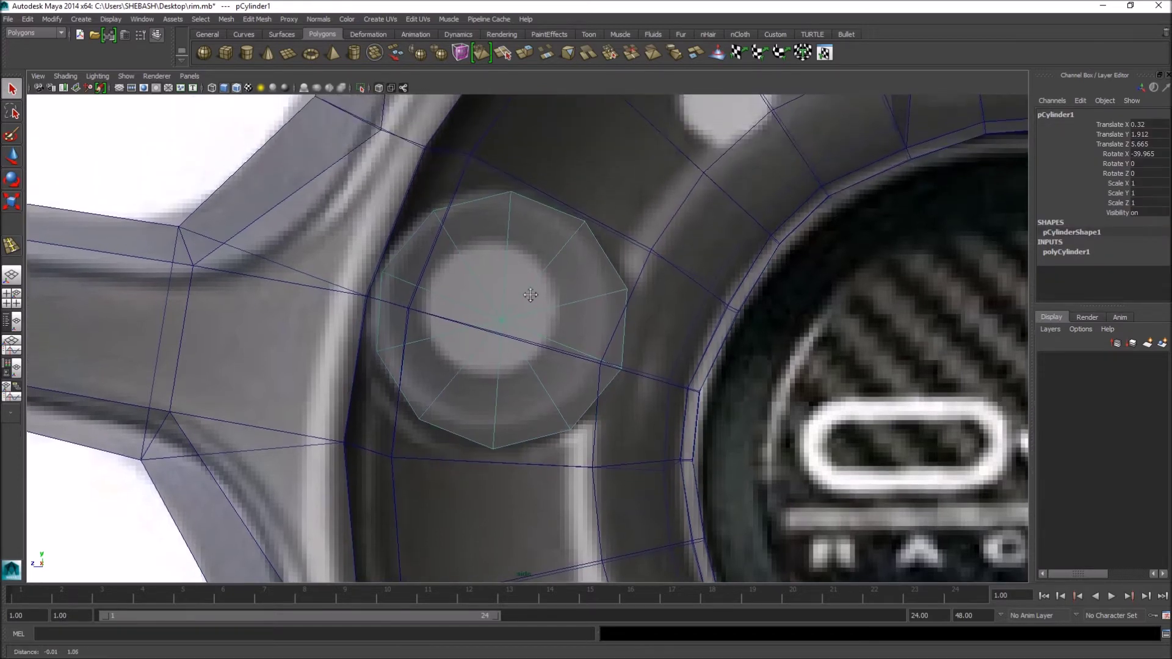
{"action": "key", "text": "w"}
{"action": "left_click_drag", "start_coordinate": [501, 319], "coordinate": [506, 322]}
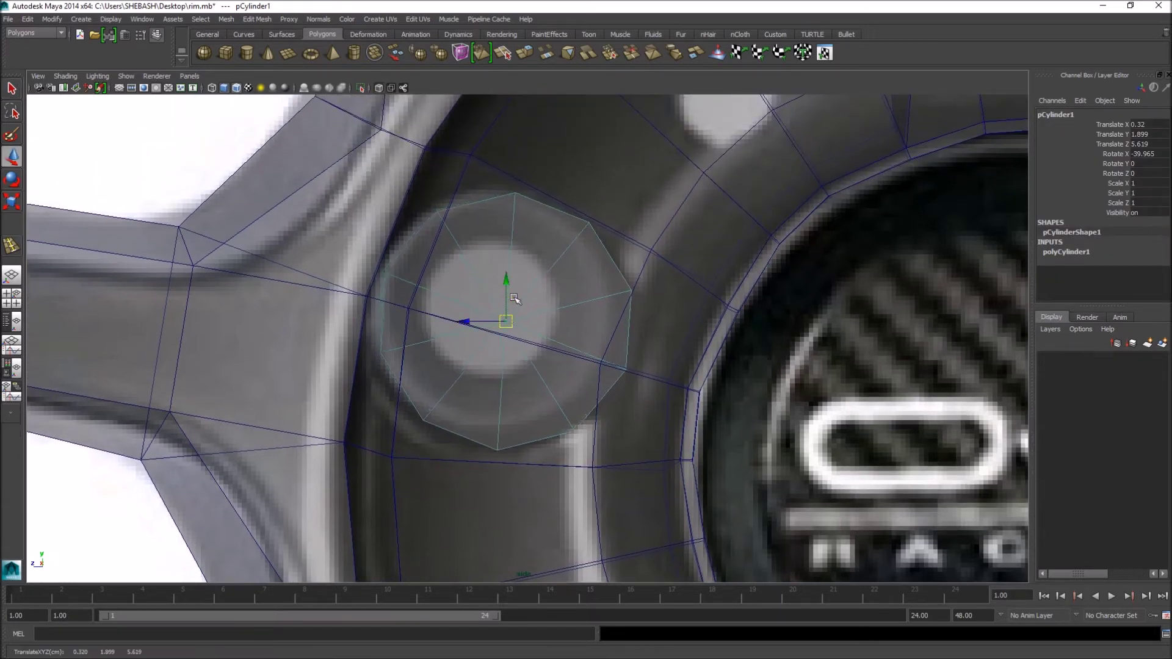
{"action": "key", "text": "q"}
- Select the six hub faces around the lug circle, extrude them and scale the result inward within the guide cylinder
{"action": "left_click", "coordinate": [529, 254]}
{"action": "mouse_move", "coordinate": [528, 254]}
{"action": "right_mouse_down"}
{"action": "mouse_move", "coordinate": [530, 244]}
{"action": "mouse_move", "coordinate": [530, 274]}
{"action": "right_mouse_up"}
{"action": "left_click", "coordinate": [449, 213]}
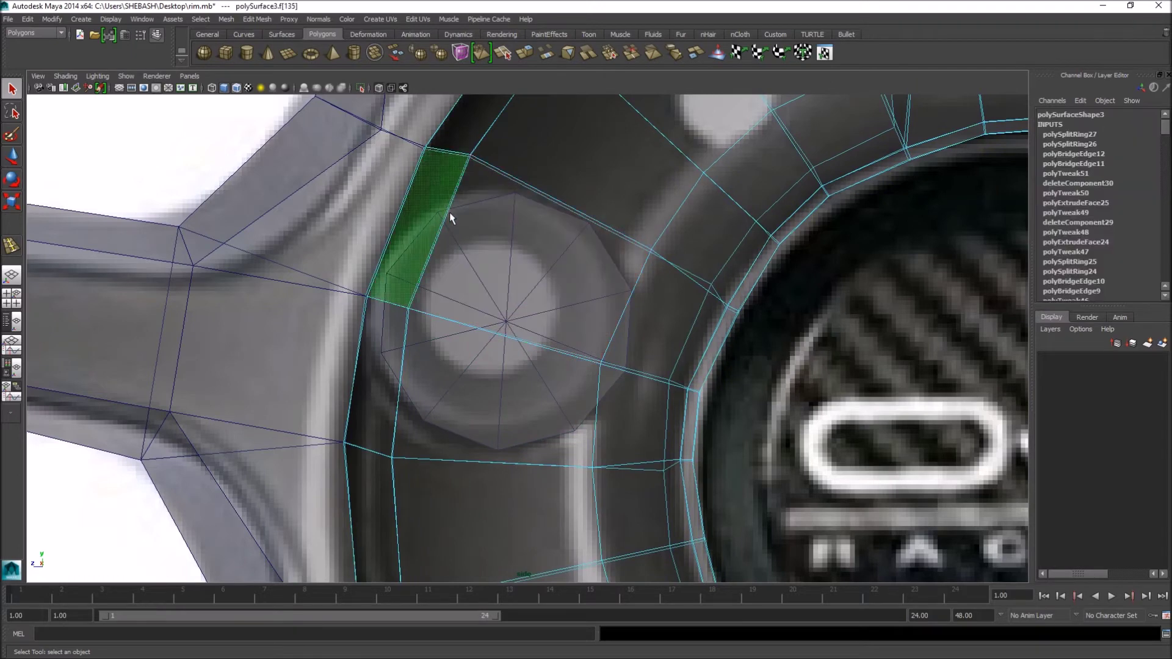
{"action": "left_click", "coordinate": [573, 288], "text": "shift"}
{"action": "left_click", "coordinate": [633, 311], "text": "shift"}
{"action": "left_click", "coordinate": [602, 397], "text": "shift"}
{"action": "left_click", "coordinate": [519, 388], "text": "shift"}
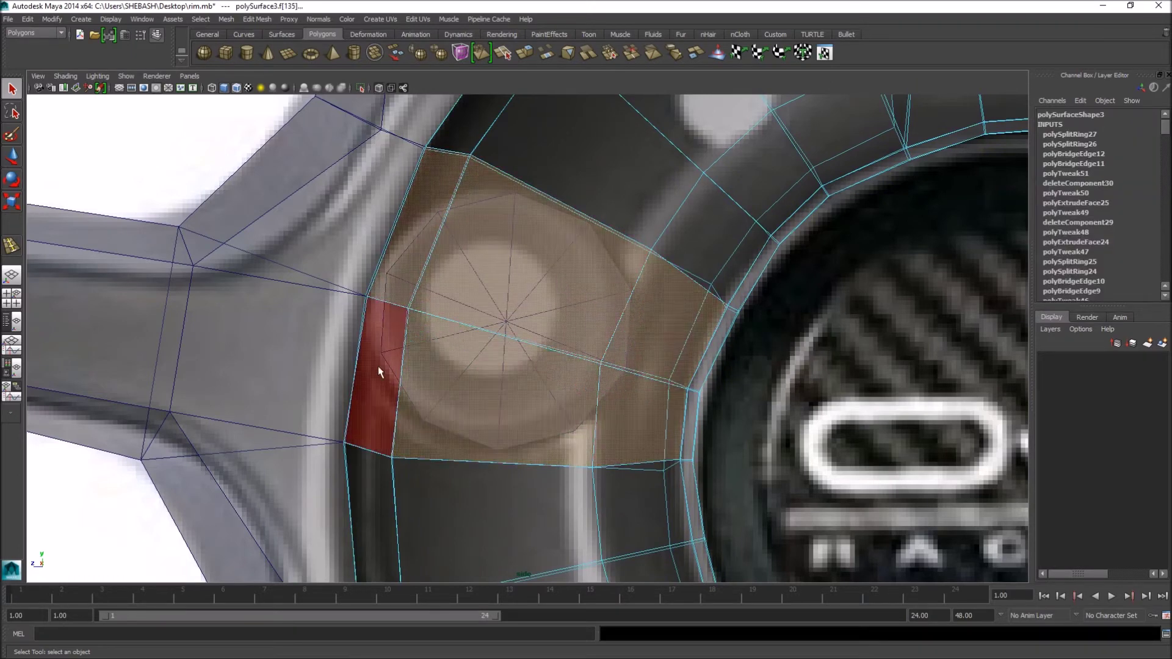
{"action": "left_click", "coordinate": [385, 365], "text": "shift"}
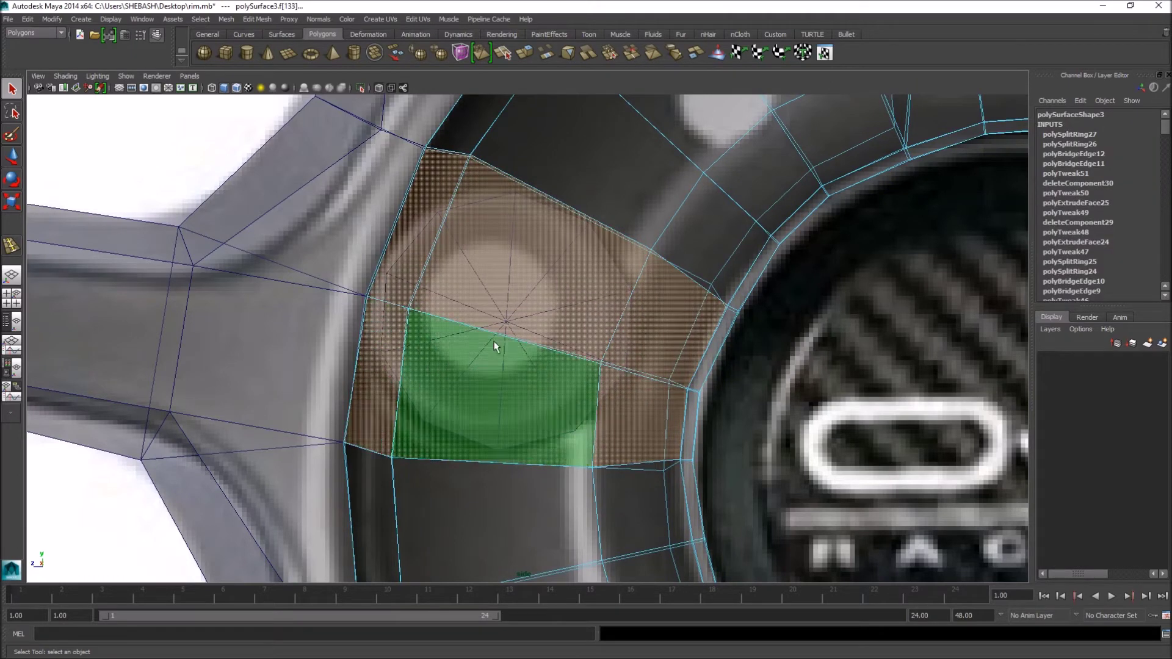
{"action": "left_click", "coordinate": [524, 53]}
{"action": "left_click_drag", "start_coordinate": [503, 308], "coordinate": [439, 330]}
{"action": "key", "text": "q"}
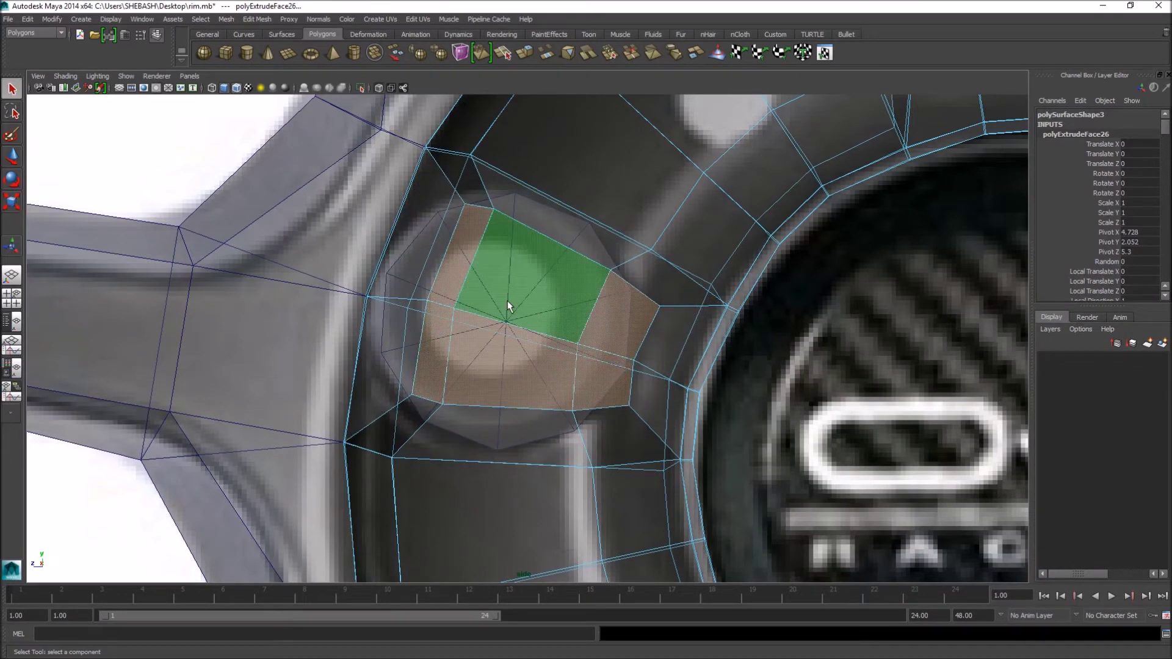
- Select the inset faces within the new lug circle and delete them to open the hole
{"action": "left_click", "coordinate": [453, 269]}
{"action": "left_click", "coordinate": [604, 322], "text": "shift"}
{"action": "left_click", "coordinate": [596, 373], "text": "shift"}
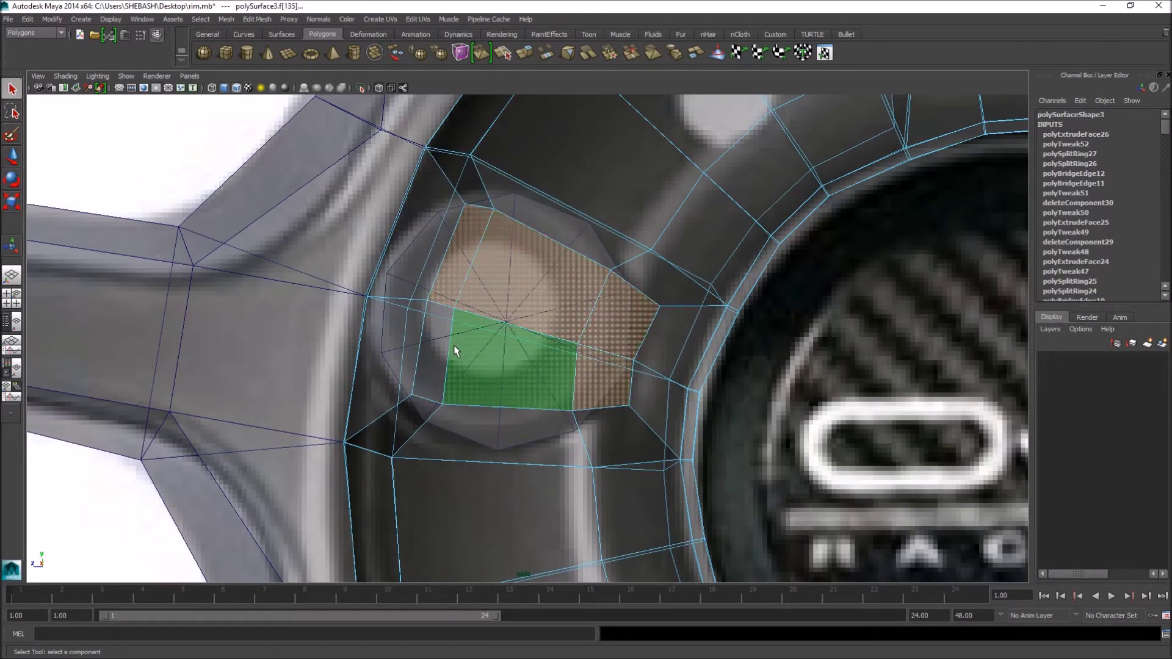
{"action": "key", "text": "Delete"}
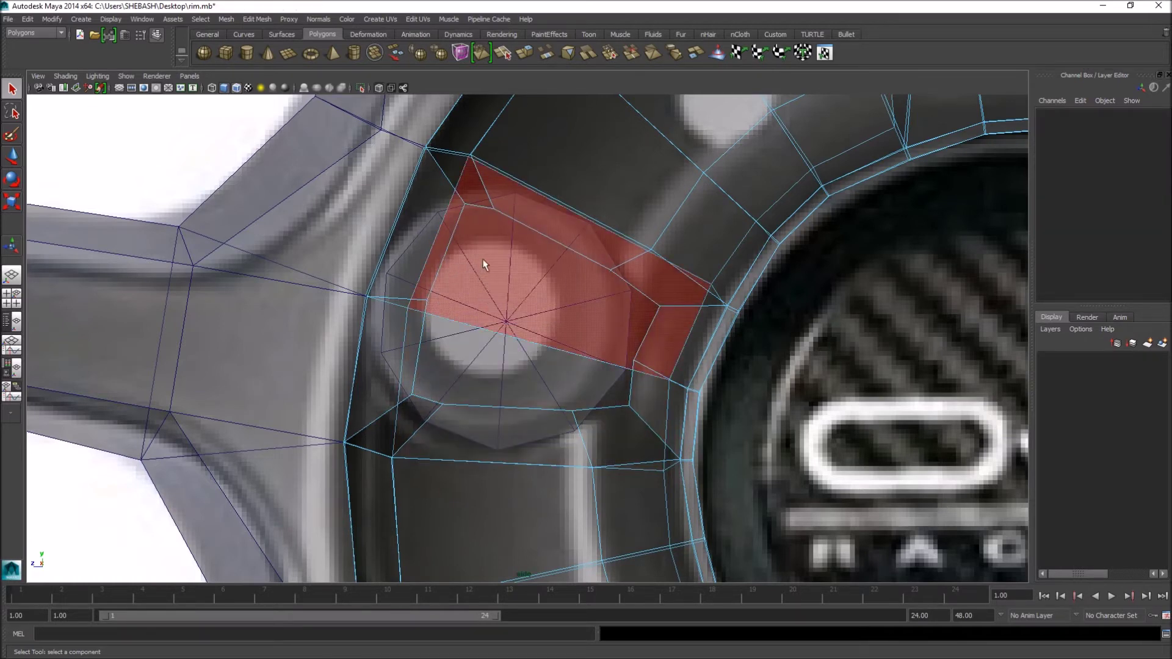
- Align the new opening's right-hand and upper vertices with the guide cylinder's corner points
{"action": "right_click", "coordinate": [428, 275]}
{"action": "right_click_drag", "start_coordinate": [400, 273], "coordinate": [394, 273]}
{"action": "middle_click_drag", "start_coordinate": [428, 225], "coordinate": [453, 279], "text": "alt"}
{"action": "right_click_drag", "start_coordinate": [383, 312], "coordinate": [550, 317], "text": "alt"}
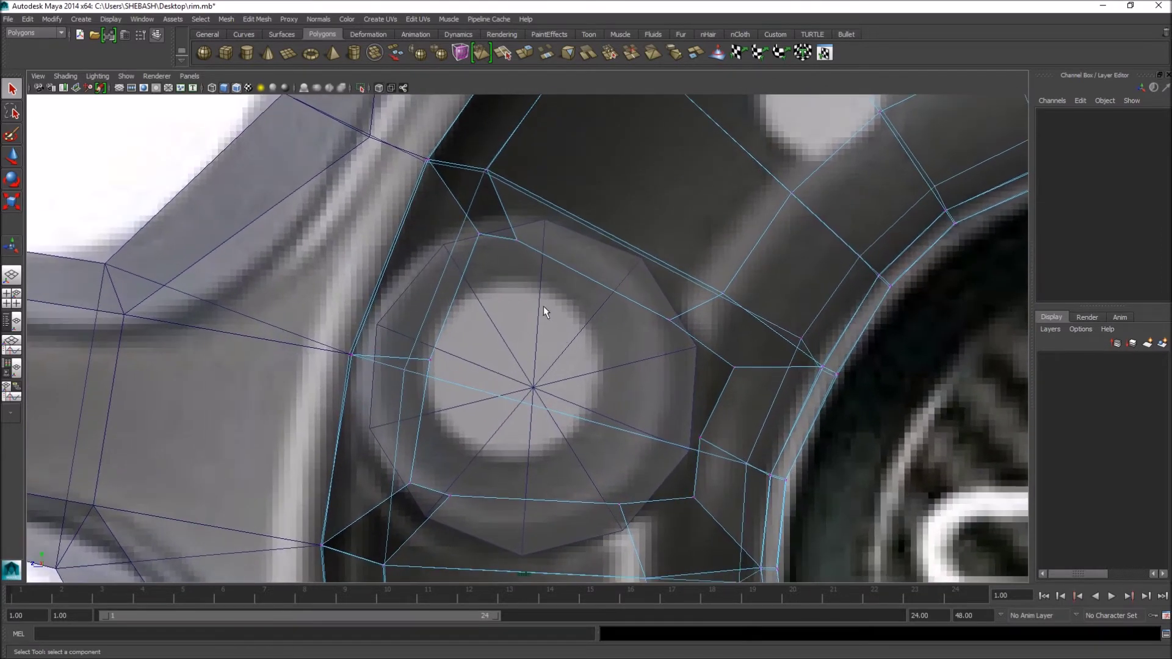
{"action": "middle_click_drag", "start_coordinate": [549, 317], "coordinate": [533, 215], "text": "alt"}
{"action": "left_click", "coordinate": [695, 395]}
{"action": "key", "text": "w"}
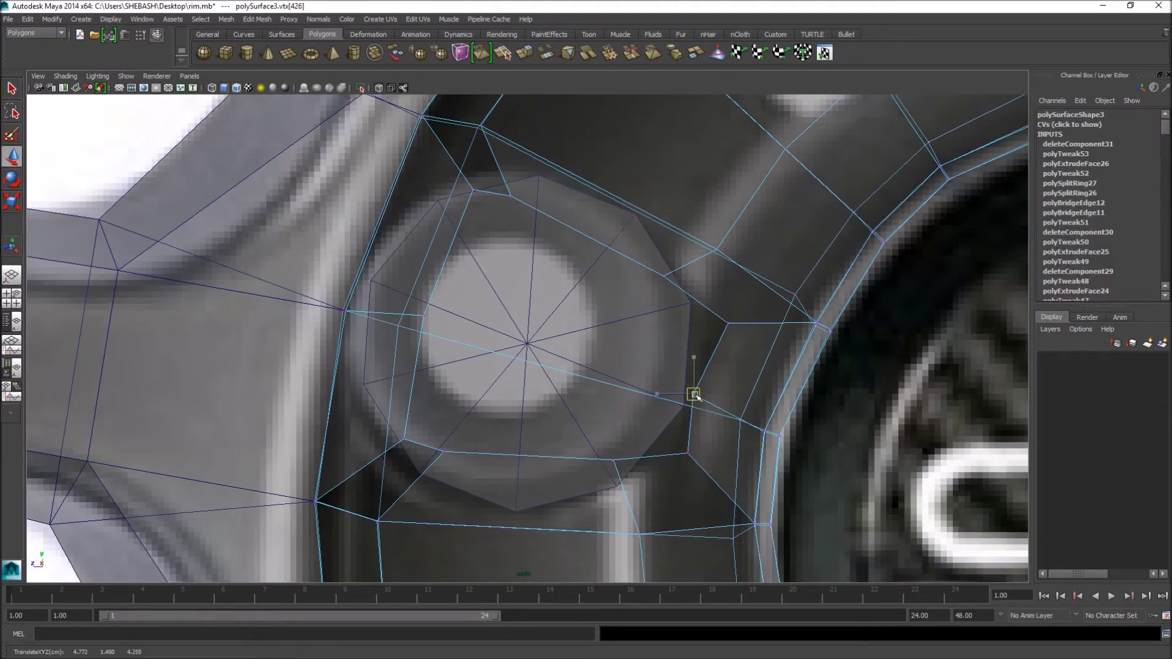
{"action": "left_click", "coordinate": [731, 324]}
{"action": "left_click_drag", "start_coordinate": [730, 323], "coordinate": [644, 221]}
{"action": "left_click_drag", "start_coordinate": [523, 209], "coordinate": [503, 188]}
{"action": "left_click_drag", "start_coordinate": [510, 196], "coordinate": [448, 198]}
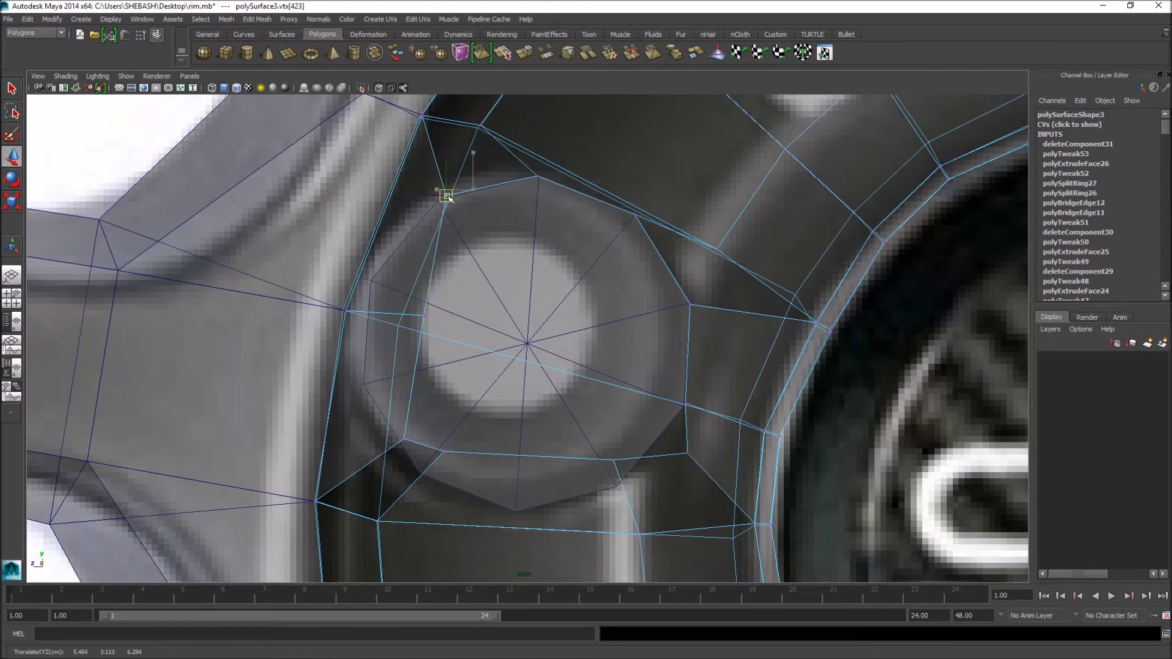
- Align the new opening's left-hand vertices with the guide cylinder's corner points
{"action": "left_click", "coordinate": [371, 282]}
{"action": "middle_click_drag", "start_coordinate": [414, 318], "coordinate": [437, 271], "text": "alt"}
{"action": "left_click_drag", "start_coordinate": [426, 391], "coordinate": [387, 337]}
{"action": "middle_click_drag", "start_coordinate": [413, 355], "coordinate": [480, 315], "text": "alt"}
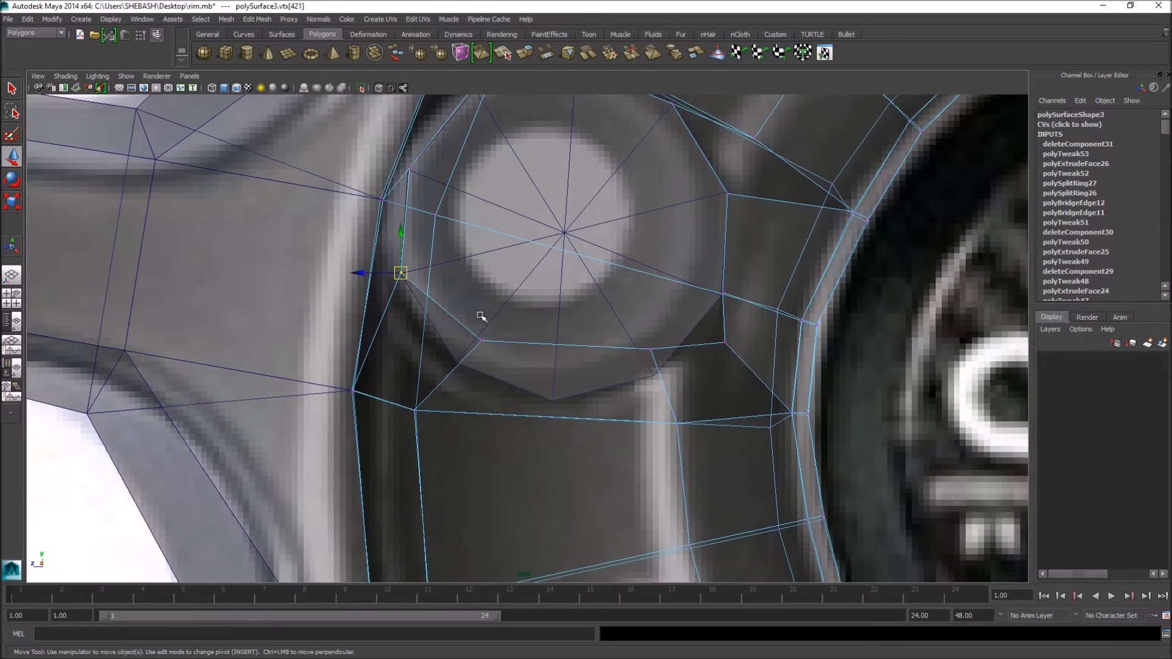
- Align the opening's three lower vertices with the guide cylinder's corner points and return to object mode
{"action": "left_click_drag", "start_coordinate": [484, 343], "coordinate": [460, 363]}
{"action": "left_click_drag", "start_coordinate": [652, 354], "coordinate": [552, 401]}
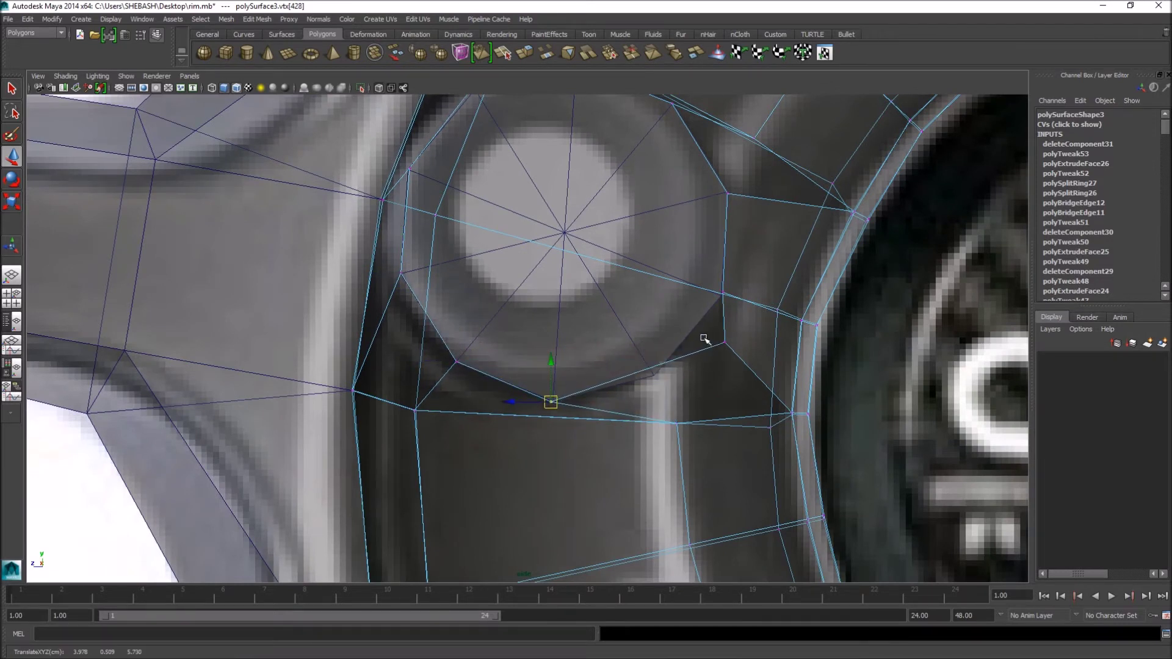
{"action": "left_click_drag", "start_coordinate": [724, 342], "coordinate": [649, 373]}
{"action": "scroll", "coordinate": [654, 374], "scroll_direction": "down", "scroll_amount": 2}
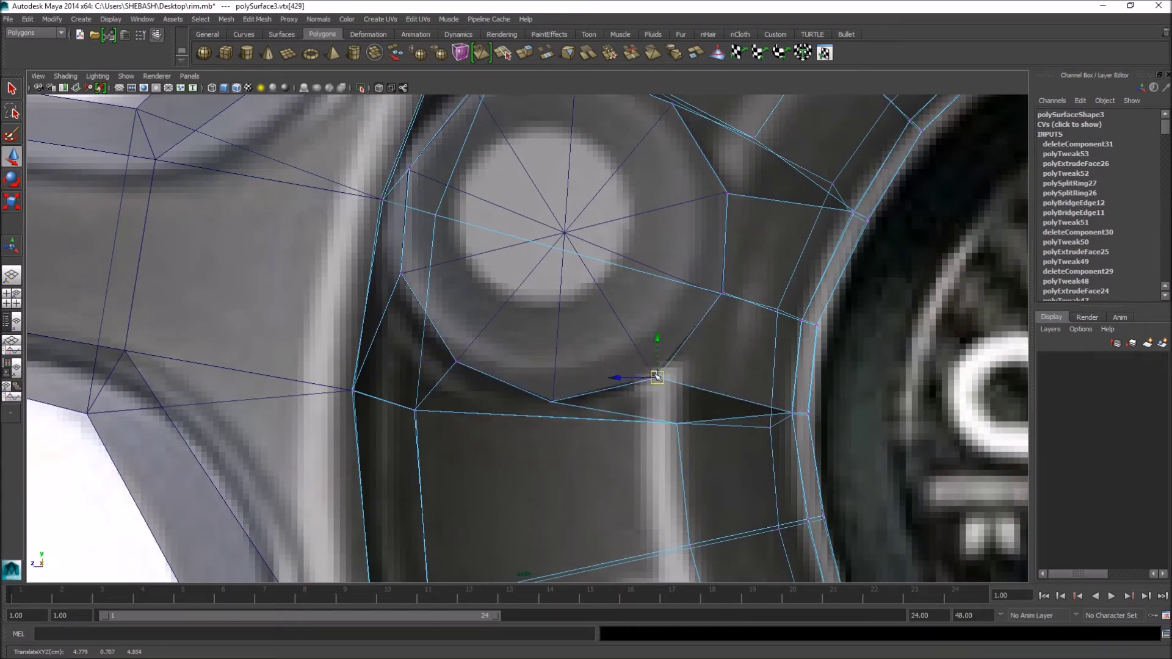
{"action": "scroll", "coordinate": [728, 282], "scroll_direction": "up", "scroll_amount": 1}
{"action": "right_click", "coordinate": [578, 231]}
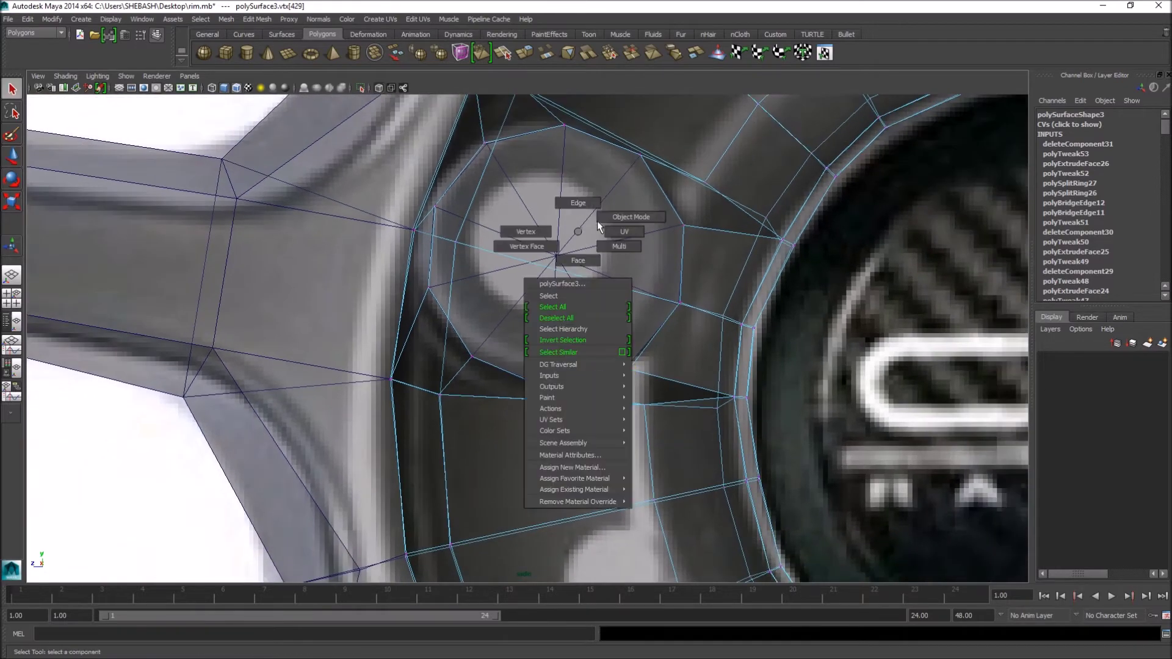
{"action": "right_click_drag", "start_coordinate": [597, 223], "coordinate": [635, 211]}
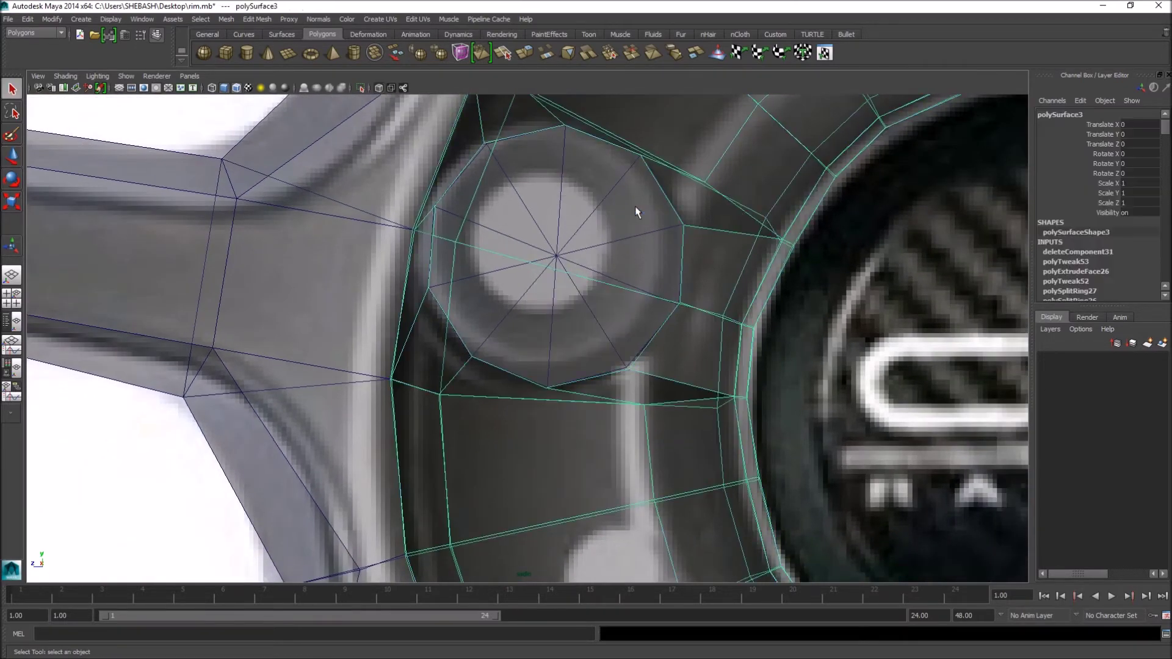
- Select two opposite border edges of the new lug opening and move them deeper into the hub
{"action": "key", "text": "space"}
{"action": "key", "text": "space"}
{"action": "left_click_drag", "start_coordinate": [612, 280], "coordinate": [643, 255], "text": "alt"}
{"action": "scroll", "coordinate": [643, 255], "scroll_direction": "up", "scroll_amount": 5}
{"action": "left_click_drag", "start_coordinate": [558, 254], "coordinate": [463, 361], "text": "alt"}
{"action": "right_click_drag", "start_coordinate": [463, 361], "coordinate": [481, 312]}
{"action": "left_click", "coordinate": [526, 193]}
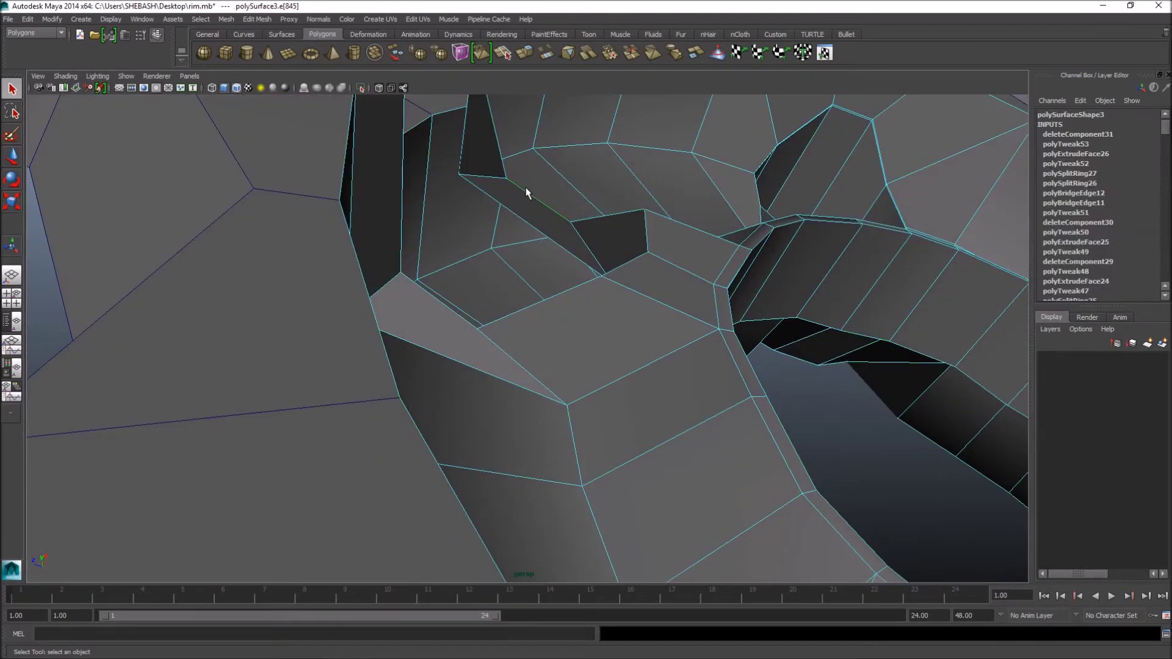
{"action": "left_click", "coordinate": [450, 312], "text": "shift"}
{"action": "key", "text": "w"}
{"action": "left_click_drag", "start_coordinate": [489, 259], "coordinate": [618, 258]}
{"action": "key", "text": "q"}
- Adjust the depth of the individual vertices on the opening's hub-centre side to even out its border
{"action": "right_click_drag", "start_coordinate": [618, 259], "coordinate": [576, 265]}
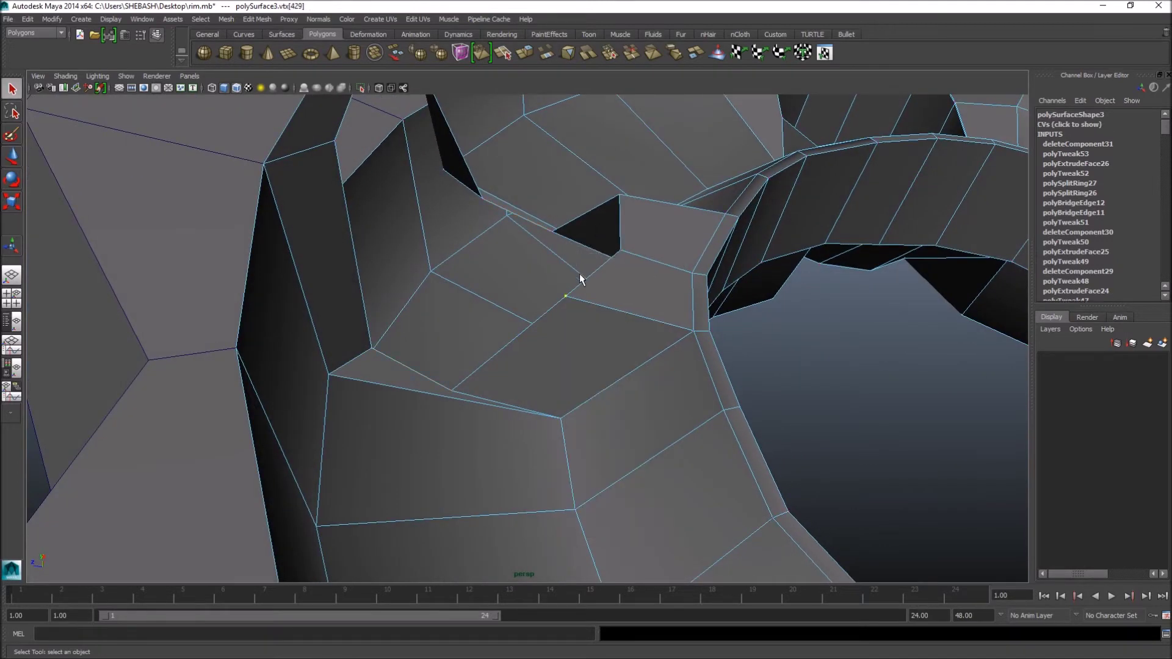
{"action": "left_click", "coordinate": [619, 197]}
{"action": "key", "text": "w"}
{"action": "left_click_drag", "start_coordinate": [605, 207], "coordinate": [607, 270]}
{"action": "left_click", "coordinate": [612, 244]}
{"action": "key", "text": "q"}
{"action": "left_click", "coordinate": [547, 350]}
{"action": "key", "text": "w"}
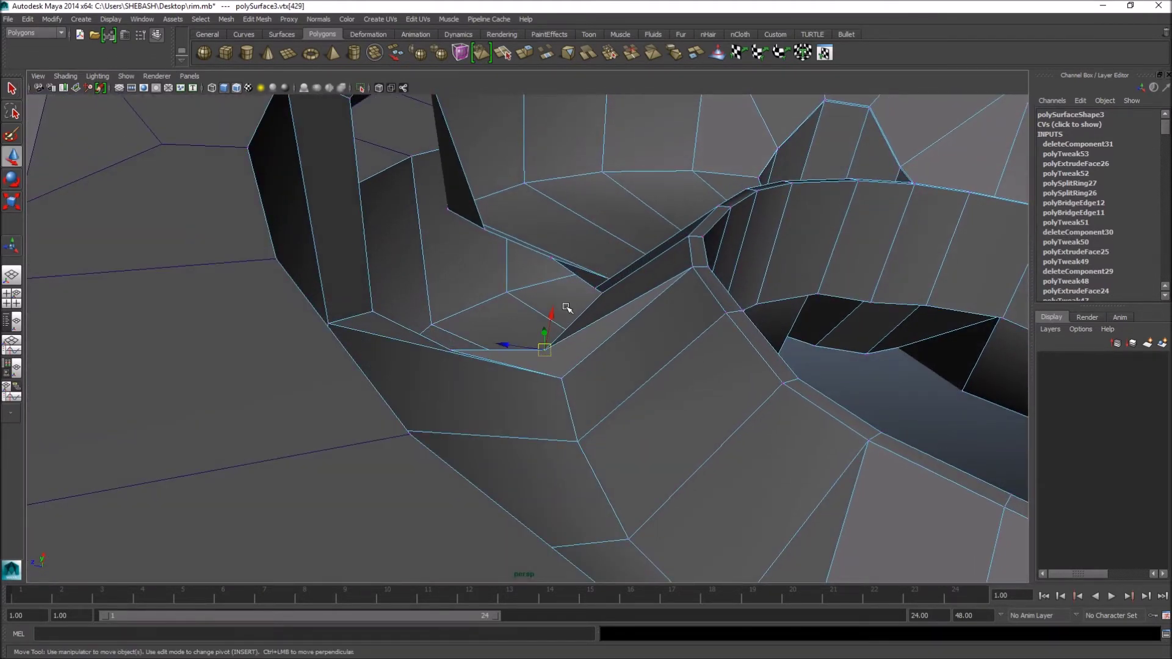
{"action": "left_click_drag", "start_coordinate": [635, 299], "coordinate": [701, 301], "text": "alt"}
{"action": "scroll", "coordinate": [654, 240], "scroll_direction": "up", "scroll_amount": 2}
{"action": "left_click_drag", "start_coordinate": [587, 210], "coordinate": [598, 269], "text": "alt"}
{"action": "key", "text": "q"}
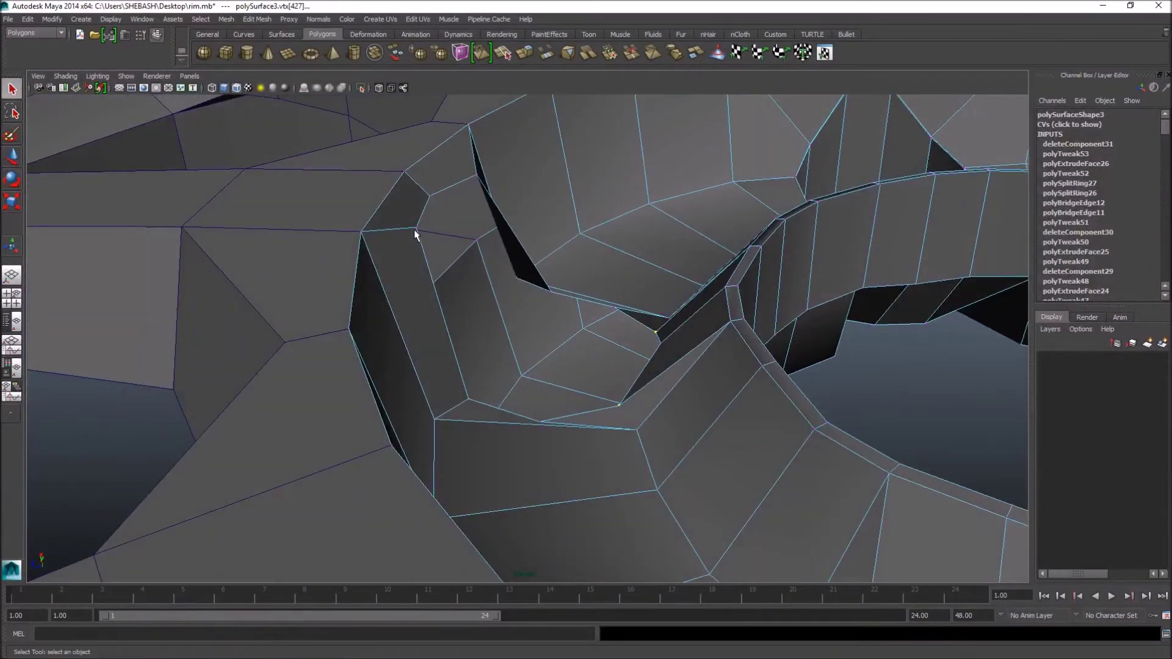
- Select the two border vertices flanking the opening's raised spoke-side corner and push them back into the hub
{"action": "left_click", "coordinate": [415, 235]}
{"action": "left_click", "coordinate": [431, 224]}
{"action": "key", "text": "F9"}
{"action": "left_click", "coordinate": [416, 227]}
{"action": "key", "text": "w"}
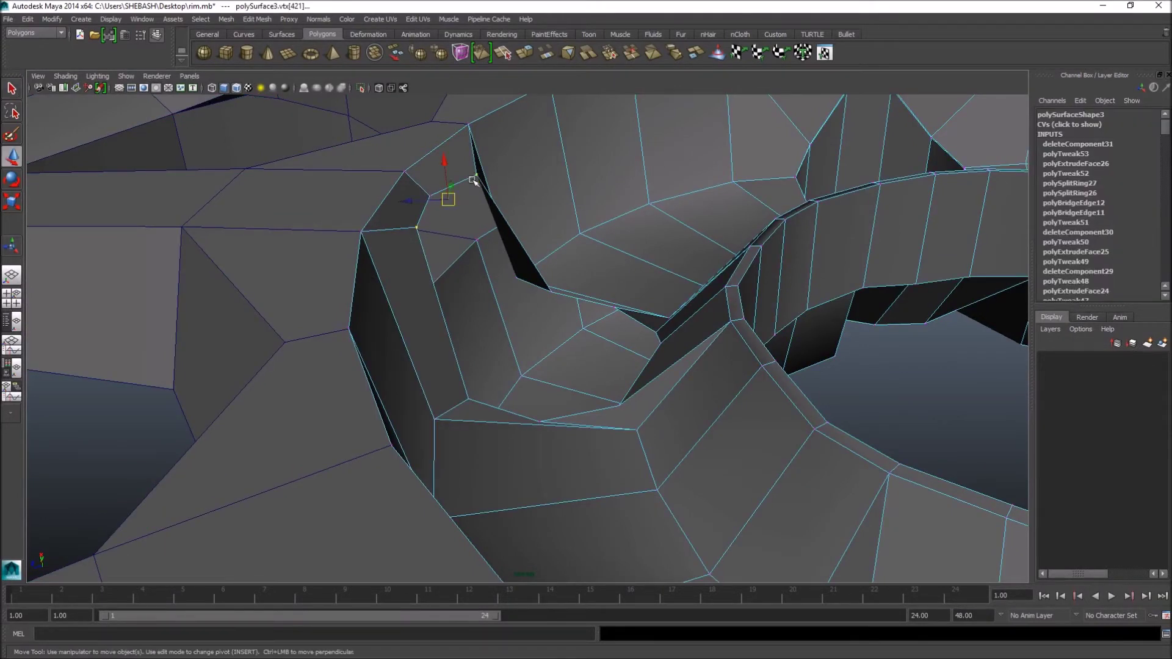
{"action": "left_click_drag", "start_coordinate": [449, 161], "coordinate": [455, 252]}
- Push the remaining raised vertex between them back into the hub and fine-tune its depth
{"action": "key", "text": "q"}
{"action": "key", "text": "w"}
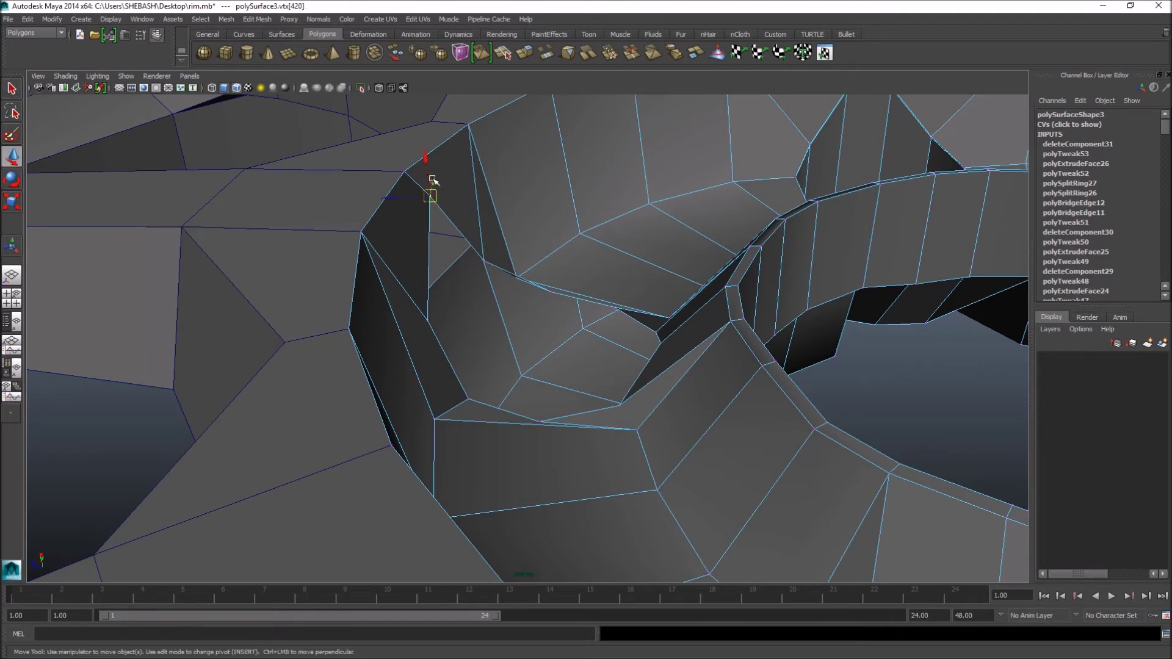
{"action": "left_click_drag", "start_coordinate": [427, 157], "coordinate": [431, 193]}
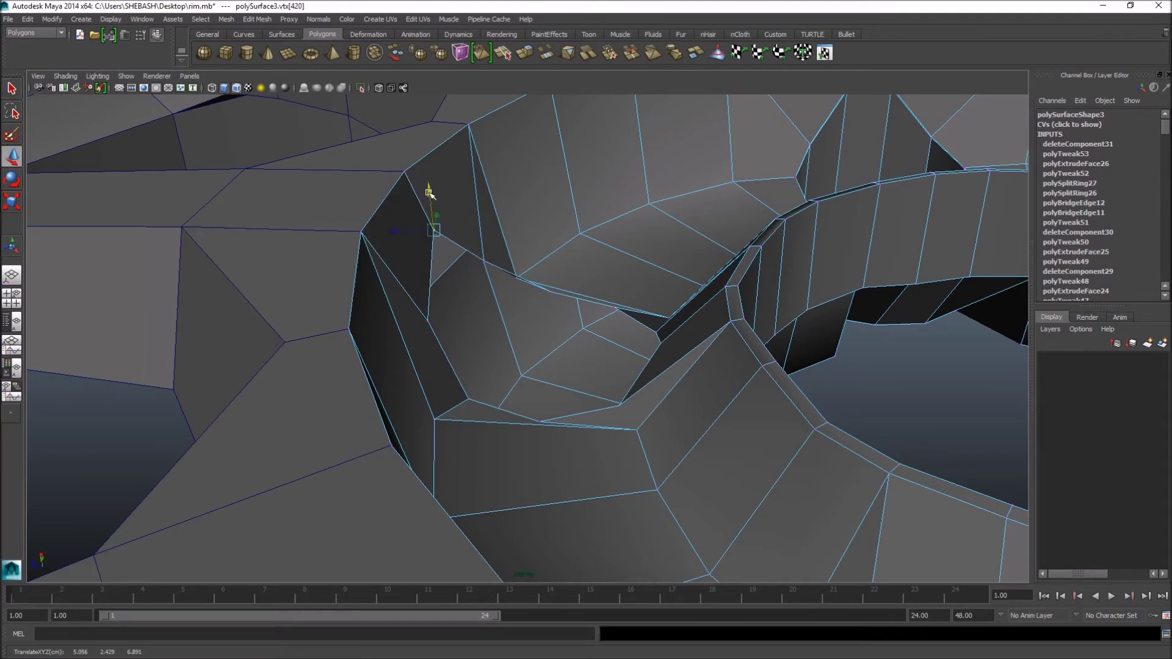
{"action": "left_click_drag", "start_coordinate": [676, 234], "coordinate": [526, 254], "text": "alt"}
{"action": "left_click_drag", "start_coordinate": [628, 277], "coordinate": [559, 283], "text": "alt"}
{"action": "middle_click_drag", "start_coordinate": [394, 296], "coordinate": [403, 305]}
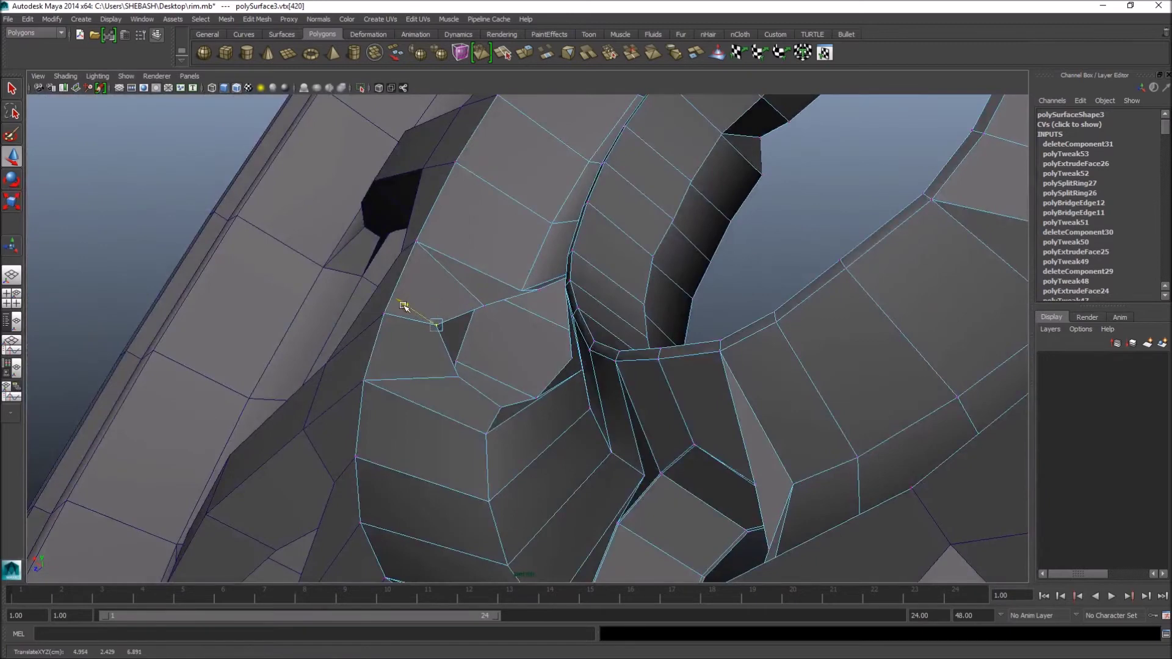
- Select the faces on the hub's back side that lie behind the new lug opening
{"action": "left_click_drag", "start_coordinate": [399, 303], "coordinate": [424, 287], "text": "alt"}
{"action": "key", "text": "q"}
{"action": "right_click_drag", "start_coordinate": [537, 327], "coordinate": [531, 351]}
{"action": "left_click", "coordinate": [536, 341]}
{"action": "key", "text": "space"}
{"action": "key", "text": "space"}
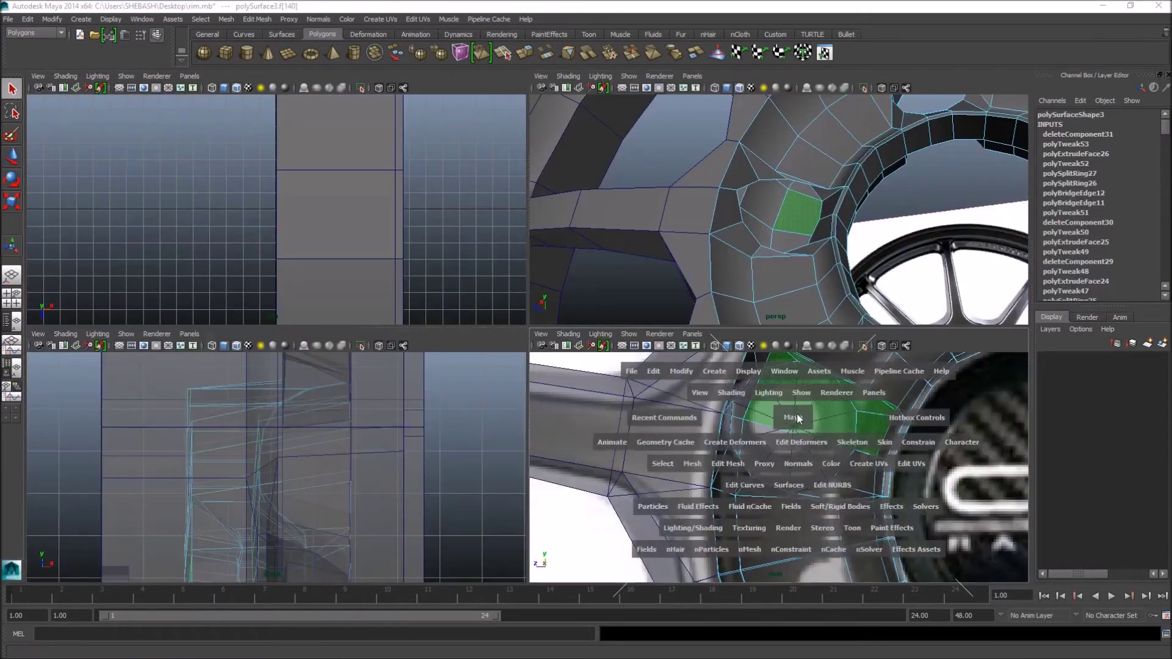
{"action": "scroll", "coordinate": [542, 273], "scroll_direction": "up", "scroll_amount": 3}
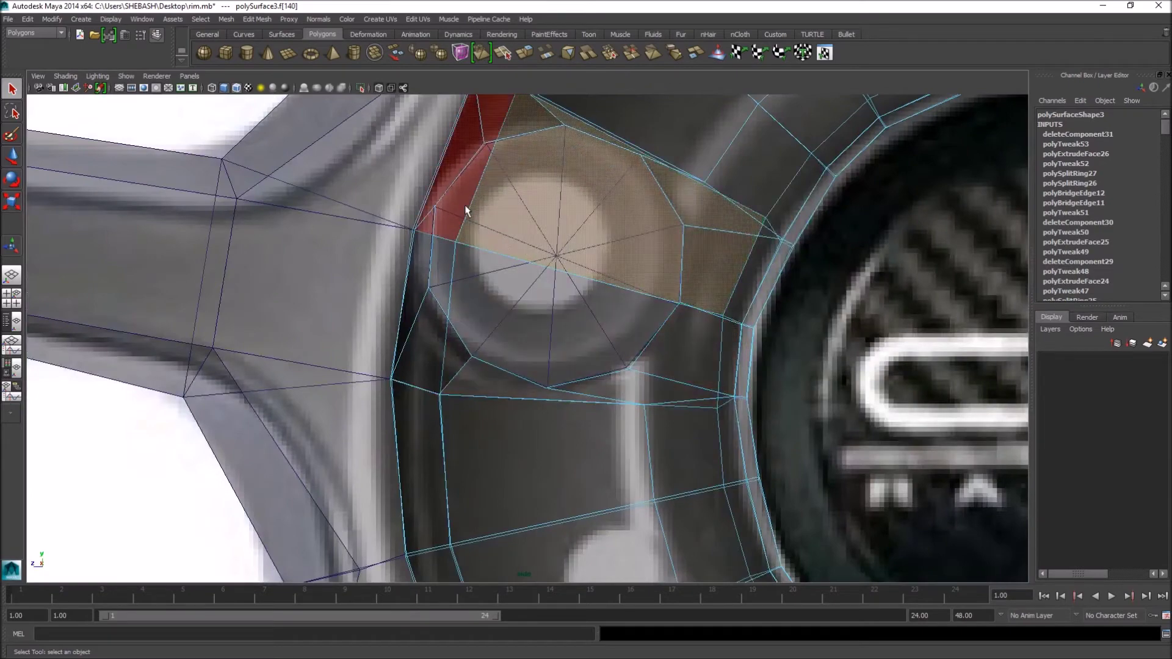
{"action": "left_click", "coordinate": [626, 317], "text": "shift"}
{"action": "key", "text": "space"}
{"action": "key", "text": "space"}
{"action": "left_click_drag", "start_coordinate": [620, 235], "coordinate": [688, 311], "text": "alt"}
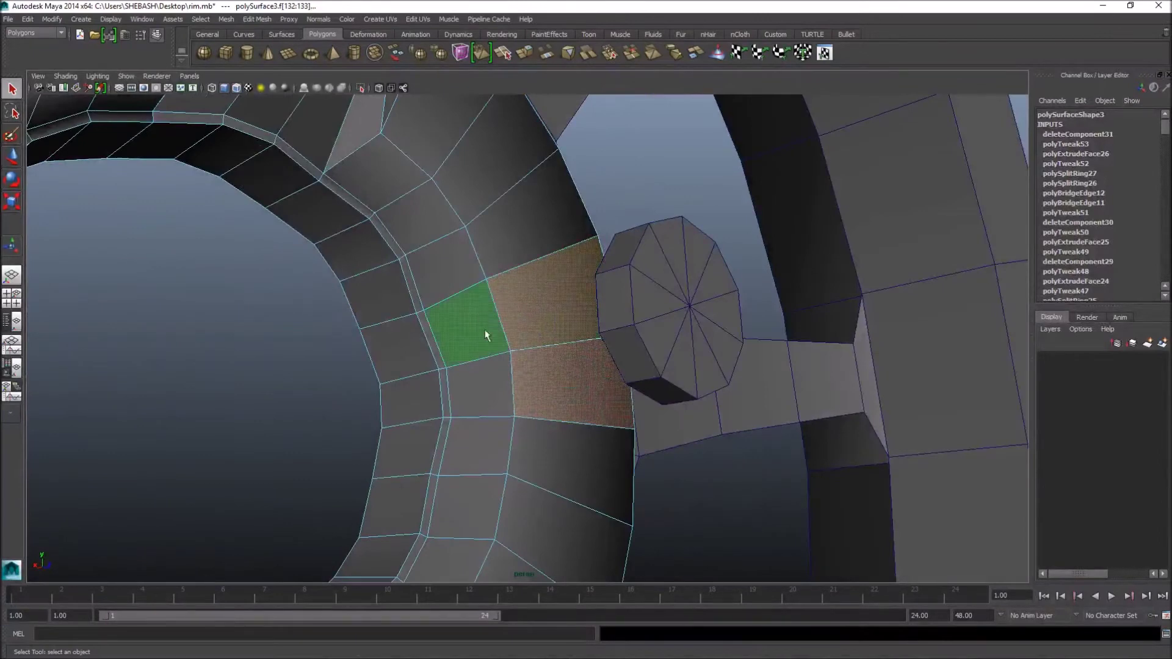
{"action": "left_click_drag", "start_coordinate": [611, 366], "coordinate": [514, 220], "text": "alt"}
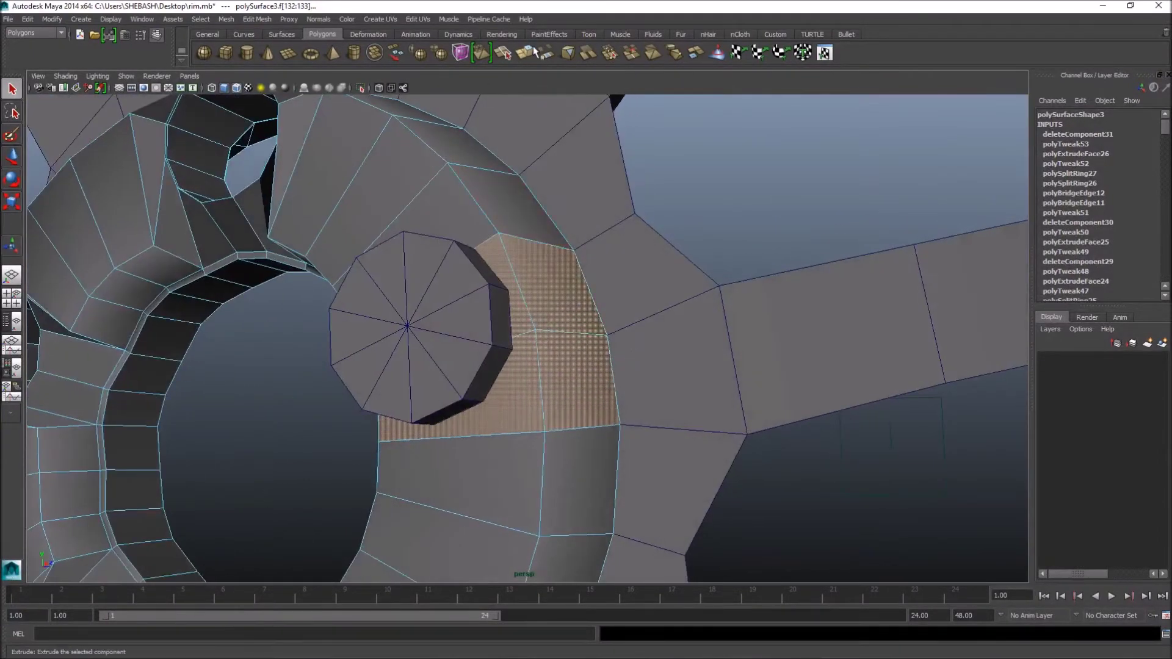
- Extrude the selected back faces with an inward scale and delete the inset faces to open the hole's rear
{"action": "left_click_drag", "start_coordinate": [633, 243], "coordinate": [596, 267], "text": "alt"}
{"action": "key", "text": "ctrl+e"}
{"action": "left_click_drag", "start_coordinate": [482, 342], "coordinate": [527, 373]}
{"action": "key", "text": "q"}
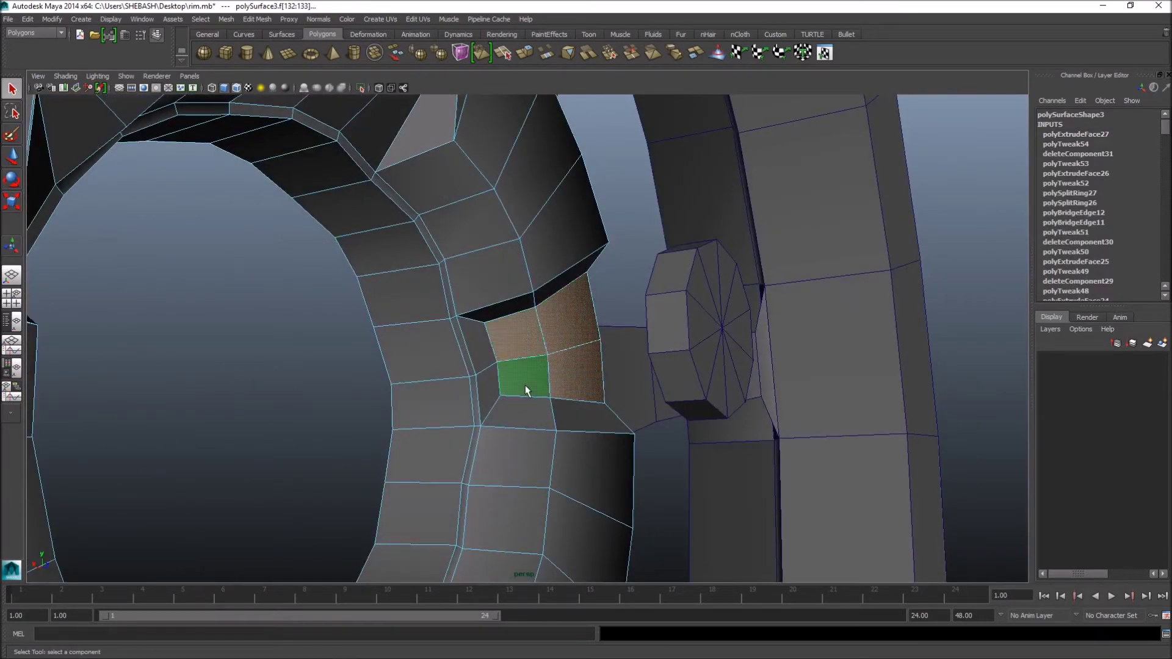
{"action": "key", "text": "Delete"}
- Align the rear opening's right-hand and upper-right vertices with the guide cylinder's corner points
{"action": "key", "text": "space"}
{"action": "key", "text": "space"}
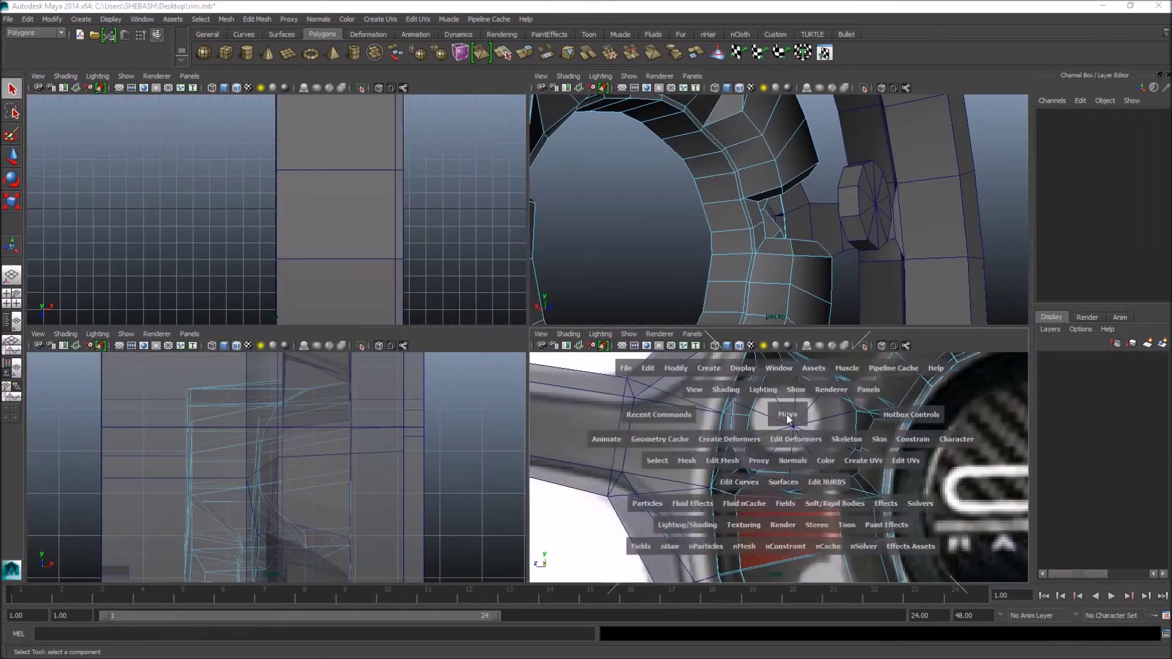
{"action": "right_click_drag", "start_coordinate": [696, 269], "coordinate": [688, 267]}
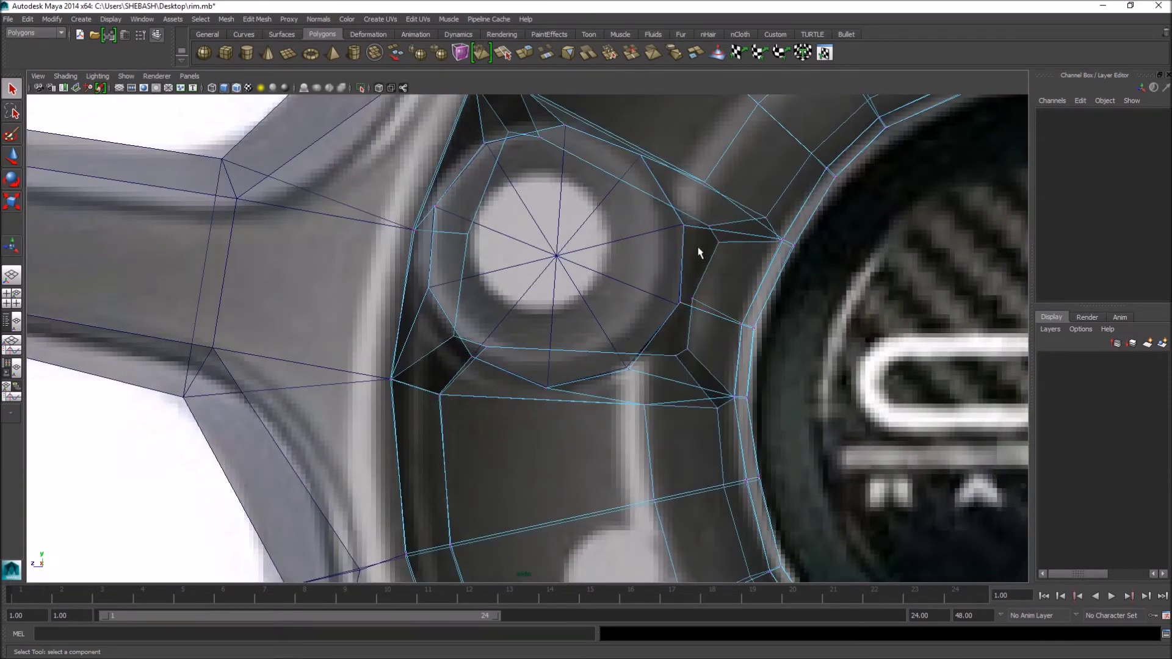
{"action": "middle_click_drag", "start_coordinate": [687, 263], "coordinate": [654, 281], "text": "alt"}
{"action": "right_click_drag", "start_coordinate": [654, 280], "coordinate": [719, 333], "text": "alt"}
{"action": "left_click_drag", "start_coordinate": [692, 325], "coordinate": [694, 351]}
{"action": "key", "text": "w"}
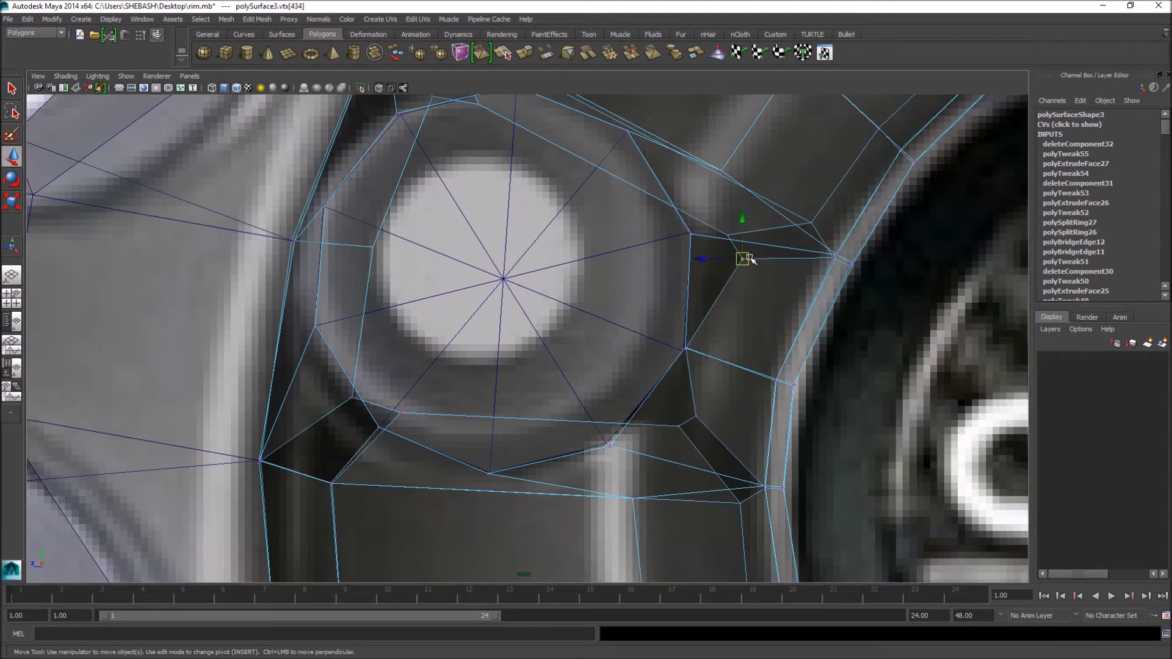
{"action": "left_click_drag", "start_coordinate": [746, 259], "coordinate": [696, 233]}
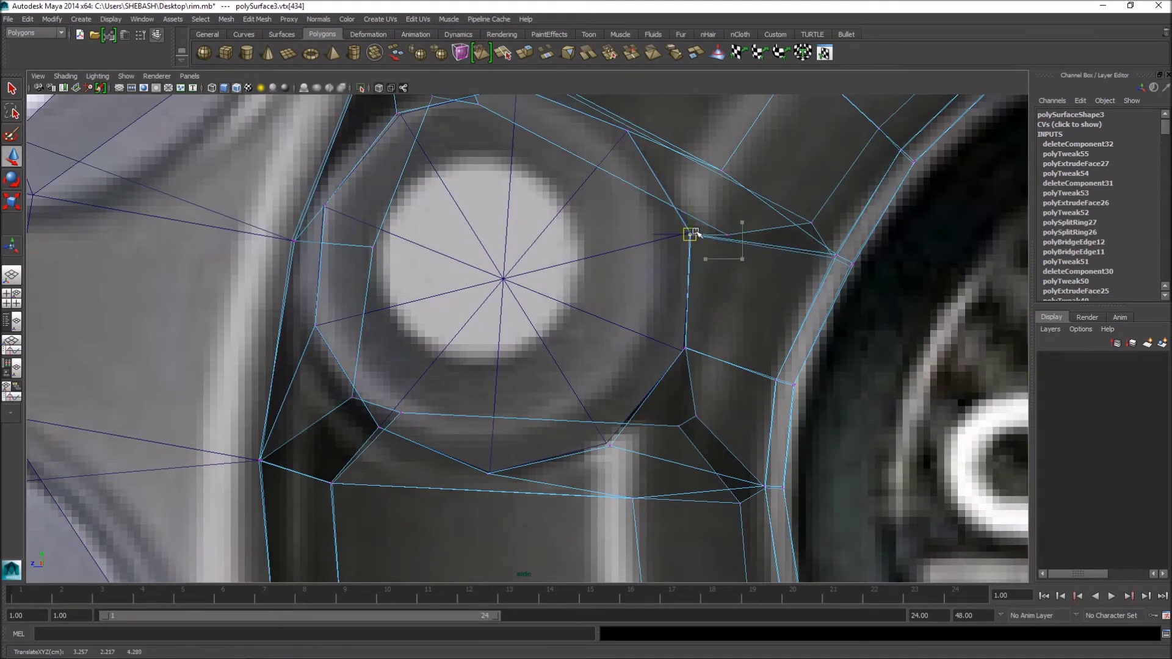
{"action": "key", "text": "w"}
{"action": "left_click", "coordinate": [628, 131]}
{"action": "middle_click_drag", "start_coordinate": [560, 154], "coordinate": [621, 314], "text": "alt"}
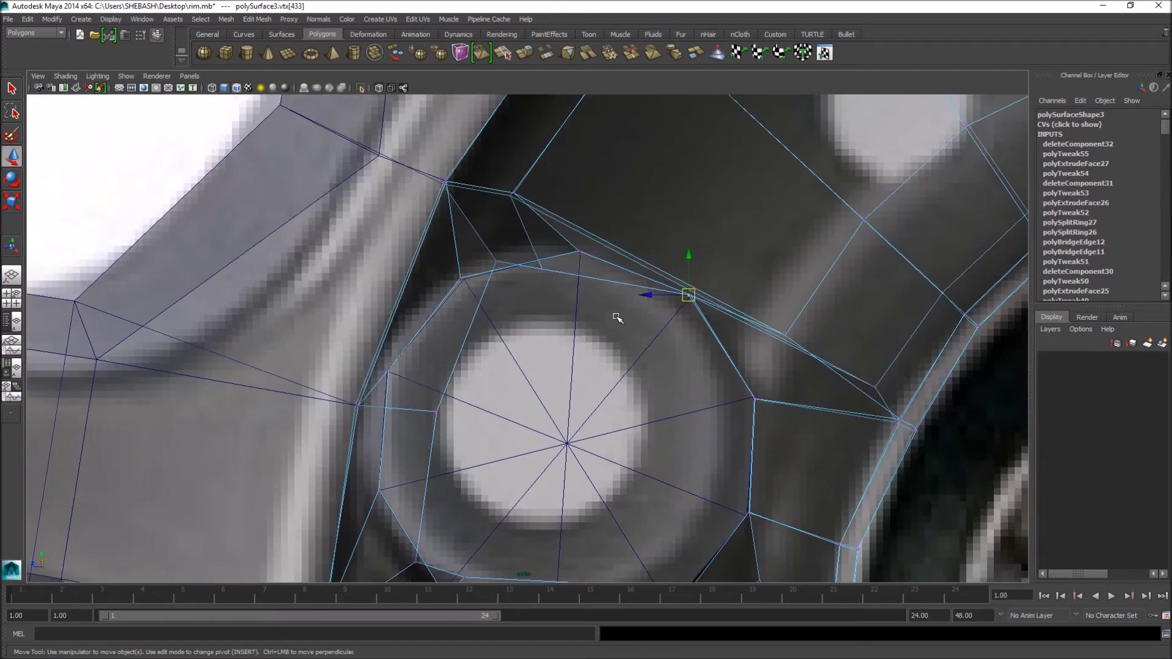
- Align the rear opening's top and upper-left vertices with the guide cylinder's corner points
{"action": "scroll", "coordinate": [613, 287], "scroll_direction": "up", "scroll_amount": 2}
{"action": "left_click_drag", "start_coordinate": [566, 253], "coordinate": [566, 253]}
{"action": "left_click_drag", "start_coordinate": [548, 244], "coordinate": [567, 232]}
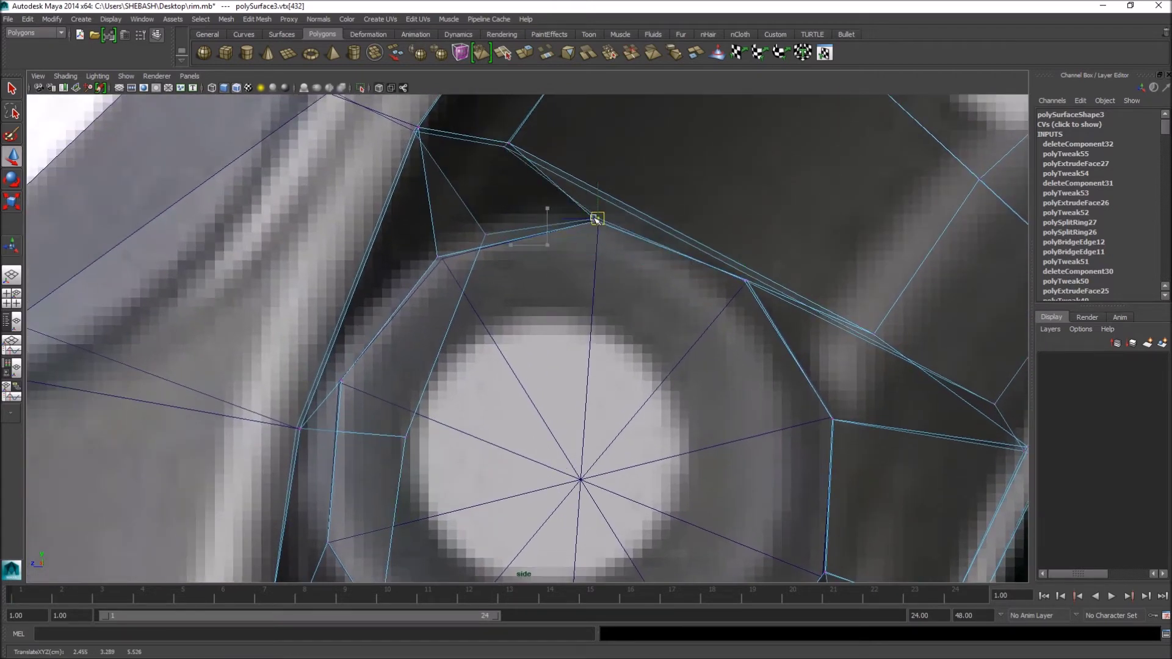
{"action": "left_click", "coordinate": [484, 232]}
{"action": "left_click_drag", "start_coordinate": [484, 232], "coordinate": [435, 253]}
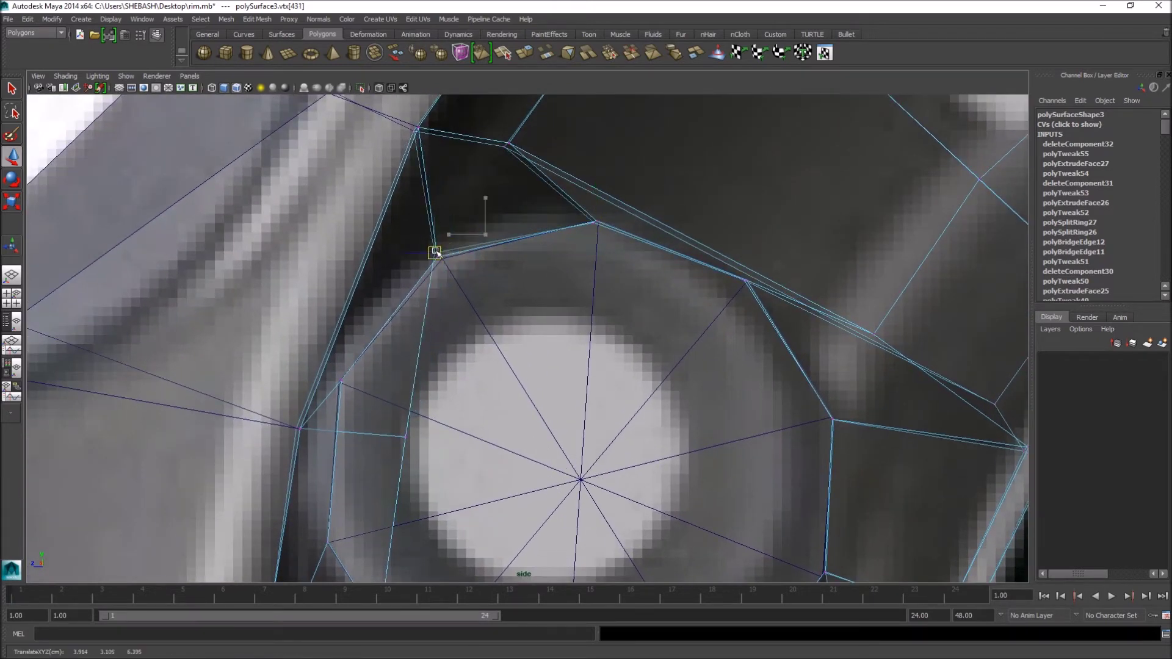
- Align the rear opening's two left-hand vertices with the guide cylinder's corner points
{"action": "middle_click_drag", "start_coordinate": [367, 370], "coordinate": [440, 340], "text": "alt"}
{"action": "left_click", "coordinate": [440, 340]}
{"action": "left_click_drag", "start_coordinate": [440, 340], "coordinate": [378, 291]}
{"action": "middle_click_drag", "start_coordinate": [386, 366], "coordinate": [409, 264], "text": "alt"}
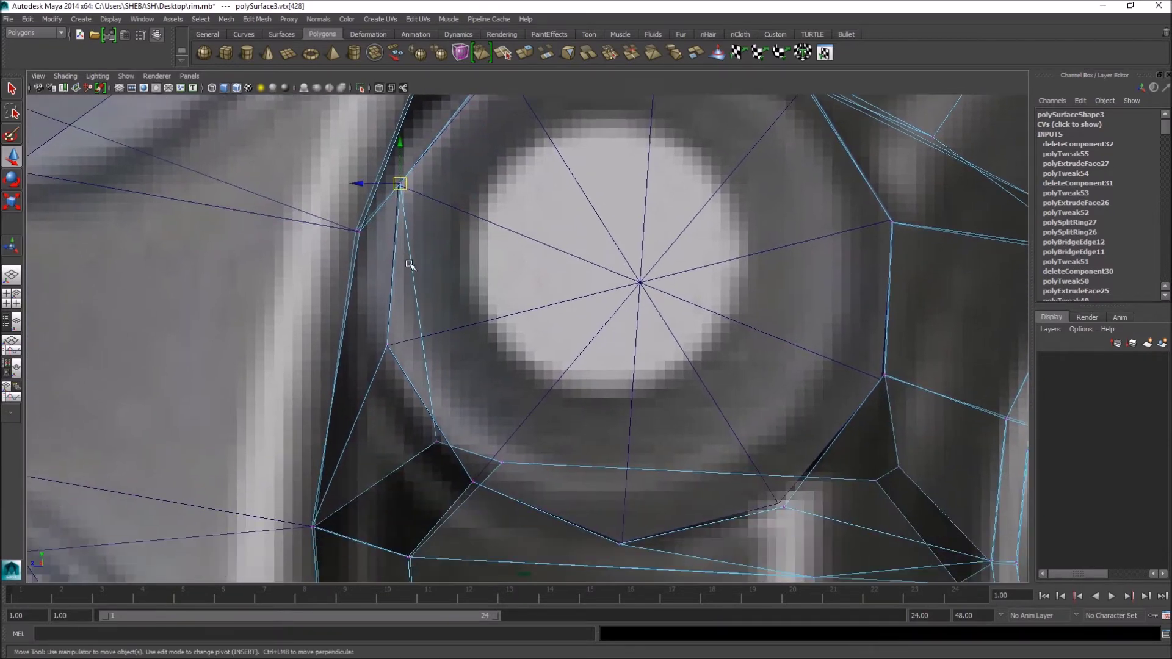
{"action": "left_click", "coordinate": [435, 443]}
{"action": "left_click_drag", "start_coordinate": [435, 444], "coordinate": [397, 353]}
- Align the rear opening's lower vertices with the guide cylinder's corner points and return to object mode
{"action": "middle_click_drag", "start_coordinate": [389, 347], "coordinate": [380, 248], "text": "alt"}
{"action": "left_click_drag", "start_coordinate": [495, 365], "coordinate": [463, 387]}
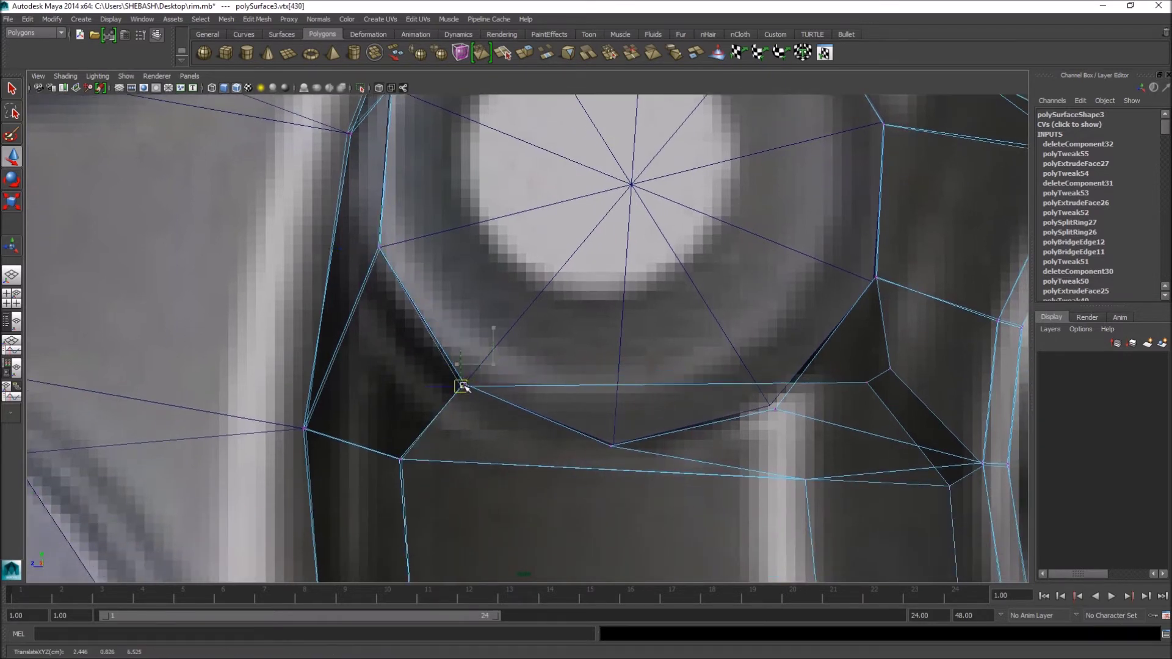
{"action": "left_click_drag", "start_coordinate": [869, 384], "coordinate": [618, 449]}
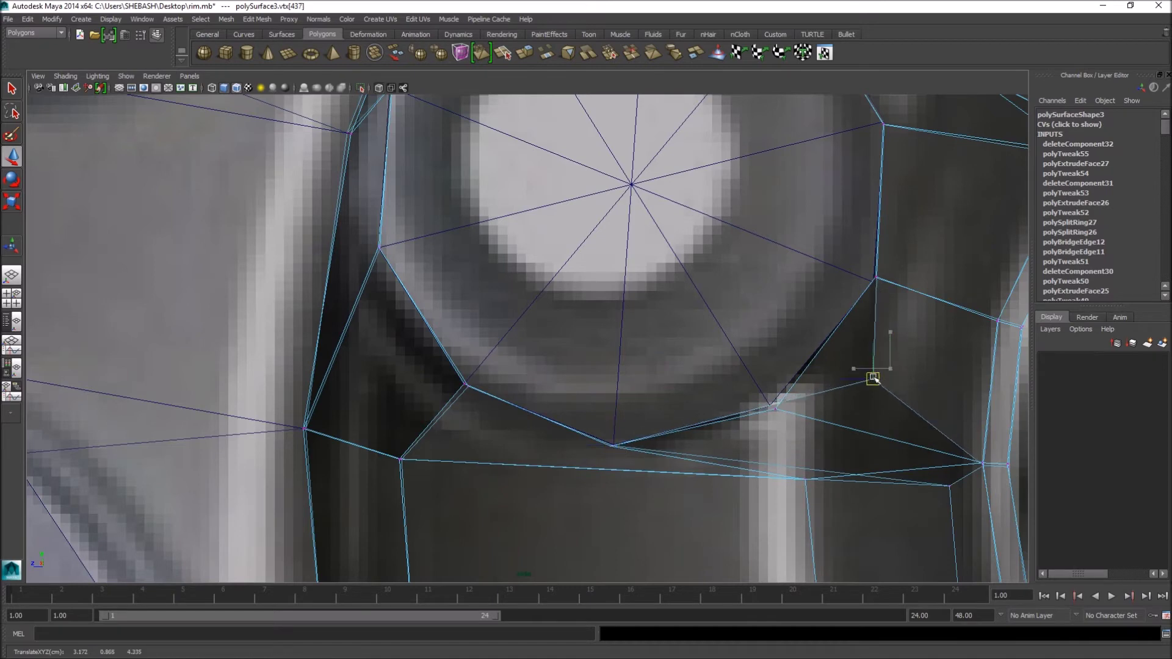
{"action": "left_click_drag", "start_coordinate": [889, 369], "coordinate": [774, 407]}
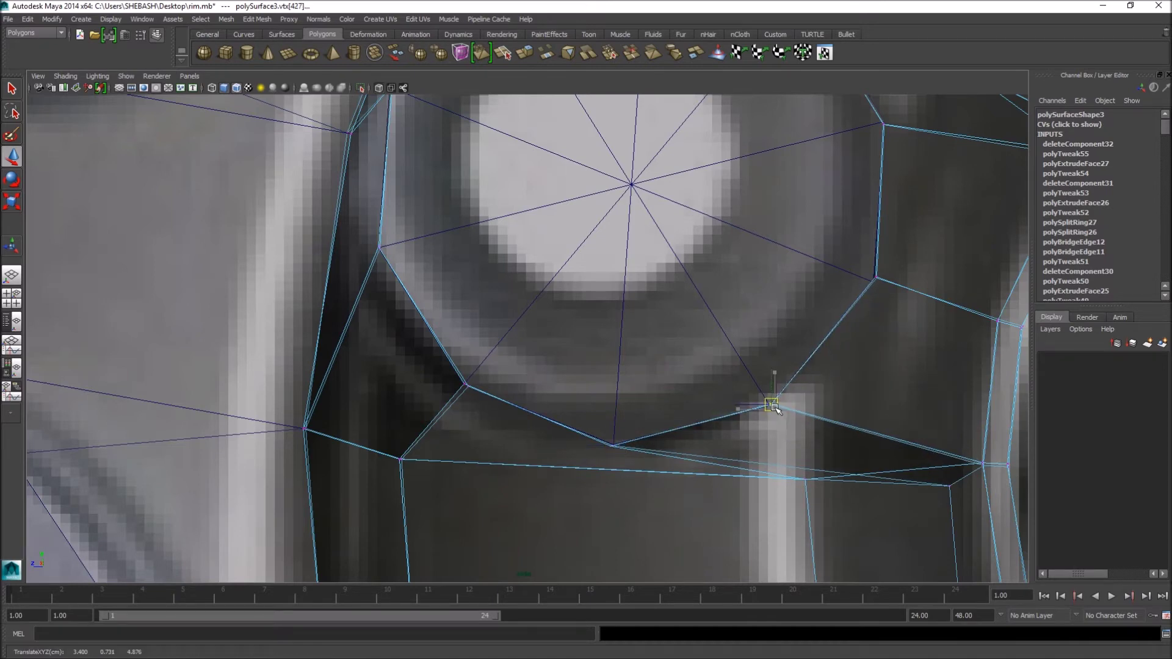
{"action": "scroll", "coordinate": [955, 374], "scroll_direction": "down", "scroll_amount": 5}
{"action": "key", "text": "q"}
{"action": "right_click", "coordinate": [697, 281]}
{"action": "right_click_drag", "start_coordinate": [697, 282], "coordinate": [704, 269]}
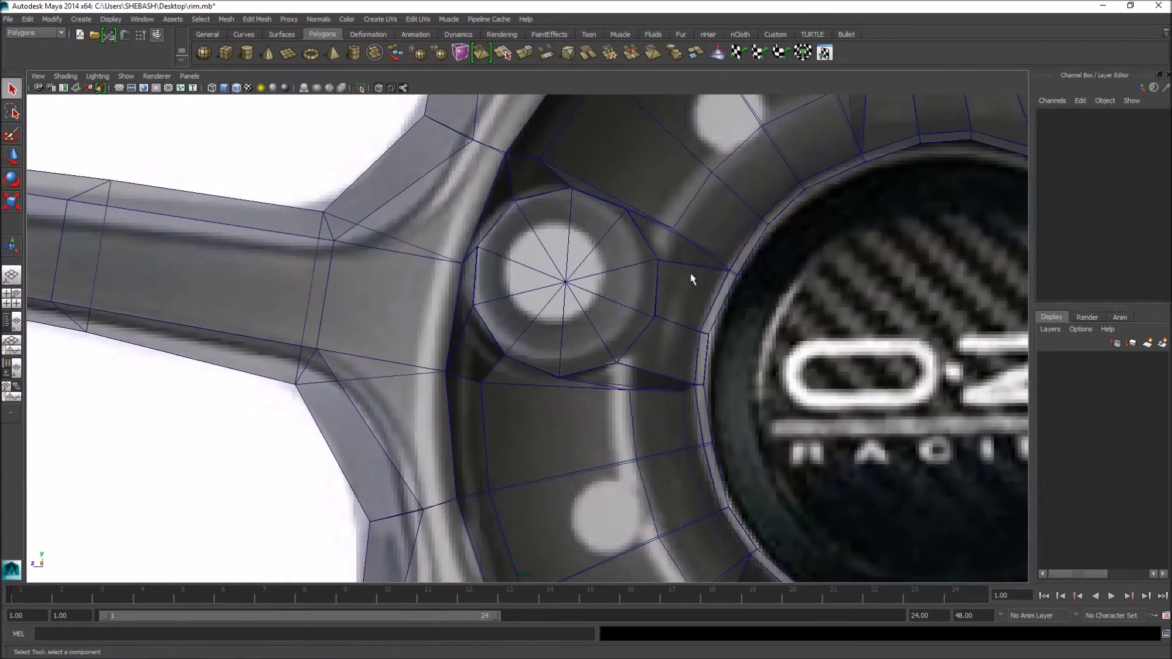
{"action": "left_click", "coordinate": [704, 270]}
- Select the border edge loop of the rear lug opening
{"action": "key", "text": "space"}
{"action": "key", "text": "space"}
{"action": "left_click_drag", "start_coordinate": [837, 219], "coordinate": [487, 273], "text": "alt"}
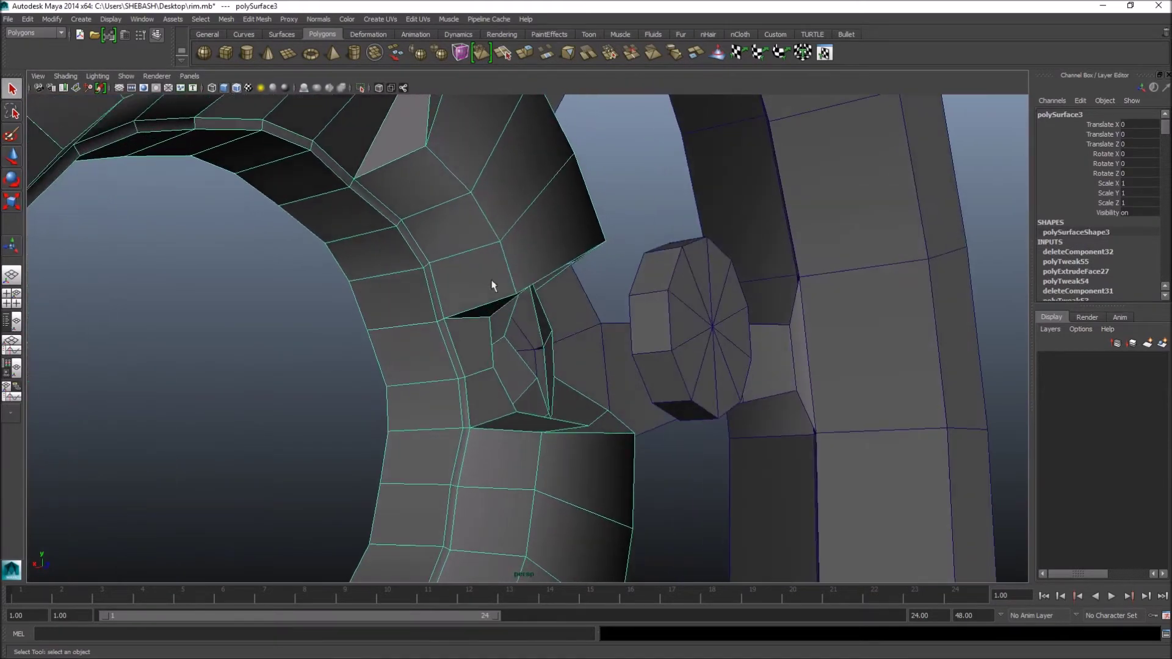
{"action": "key", "text": "F10"}
{"action": "scroll", "coordinate": [495, 338], "scroll_direction": "up", "scroll_amount": 3}
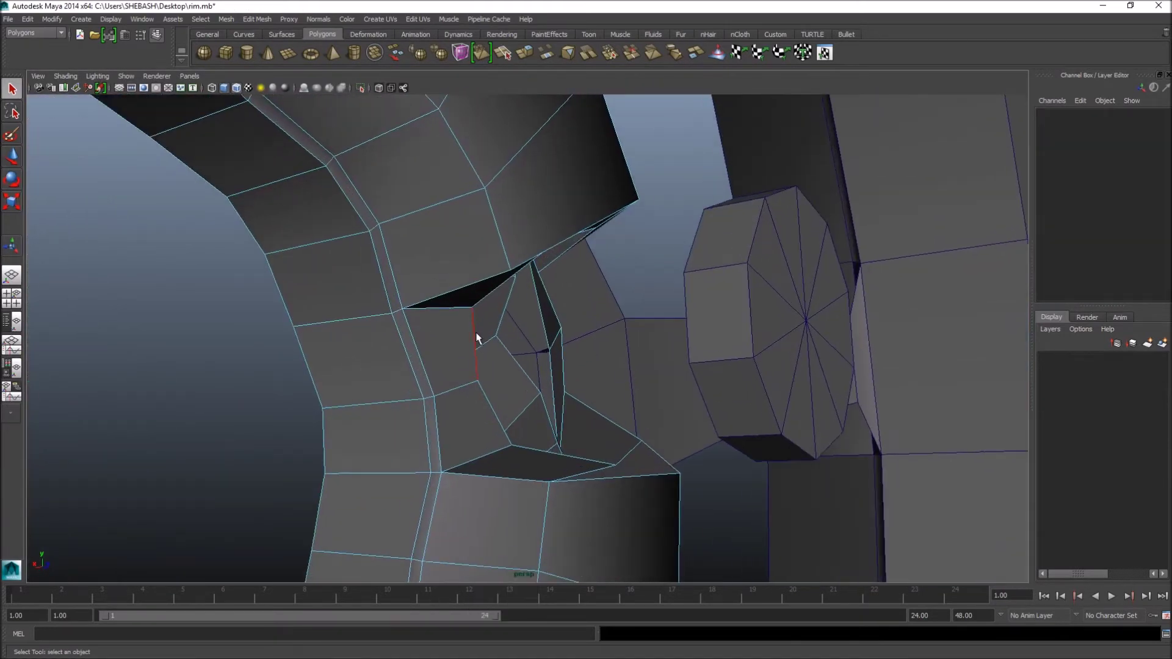
{"action": "double_click", "coordinate": [478, 338]}
{"action": "left_click_drag", "start_coordinate": [476, 340], "coordinate": [594, 147], "text": "alt"}
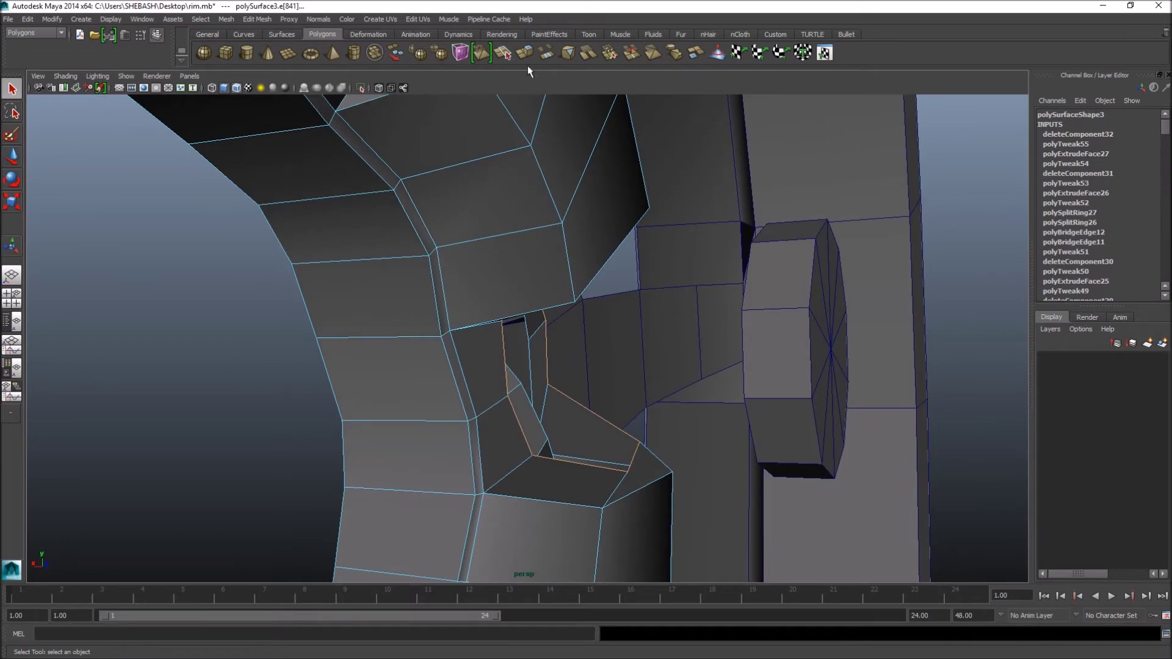
- Flatten the selected border loop along X and move it along X toward the guide cylinder
{"action": "key", "text": "r"}
{"action": "left_click_drag", "start_coordinate": [552, 341], "coordinate": [574, 359], "text": "alt"}
{"action": "left_click_drag", "start_coordinate": [575, 360], "coordinate": [589, 356], "text": "alt"}
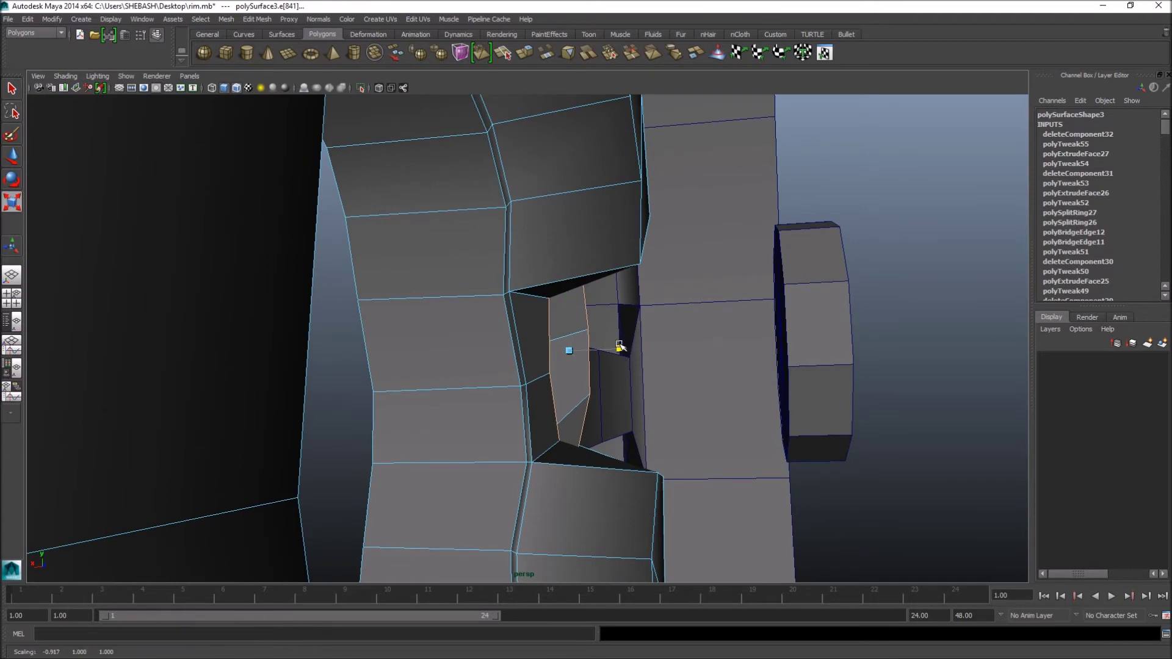
{"action": "key", "text": "w"}
{"action": "left_click_drag", "start_coordinate": [539, 353], "coordinate": [660, 377]}
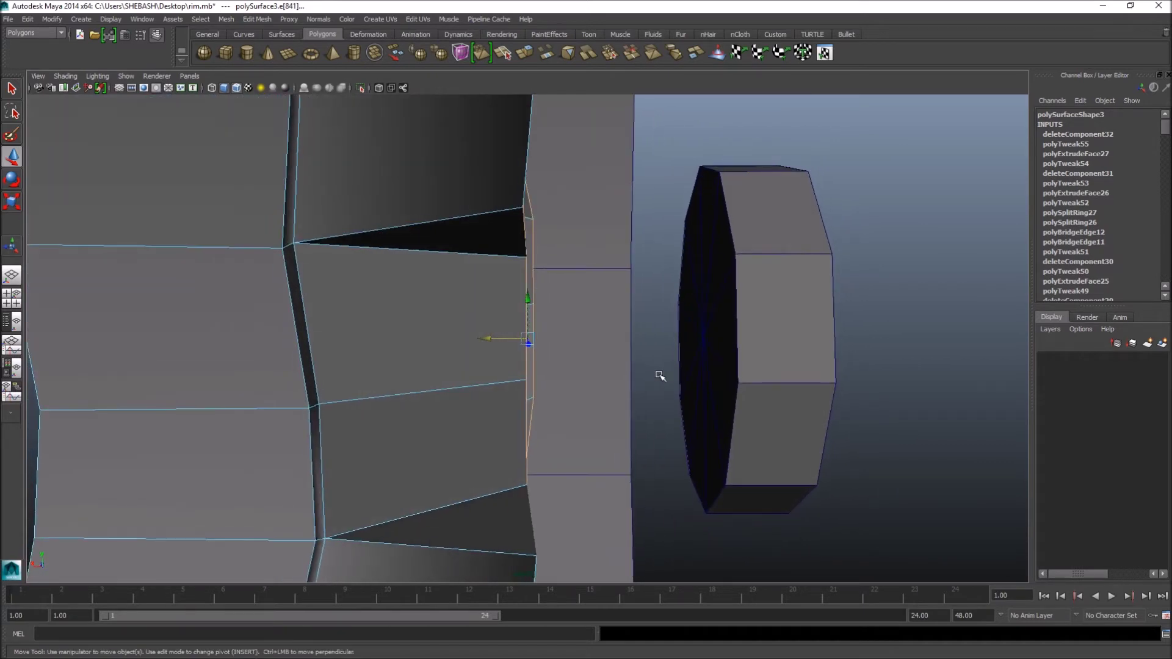
- Flatten the rear lug opening's border loop further along X so its edges lie in one plane
{"action": "key", "text": "r"}
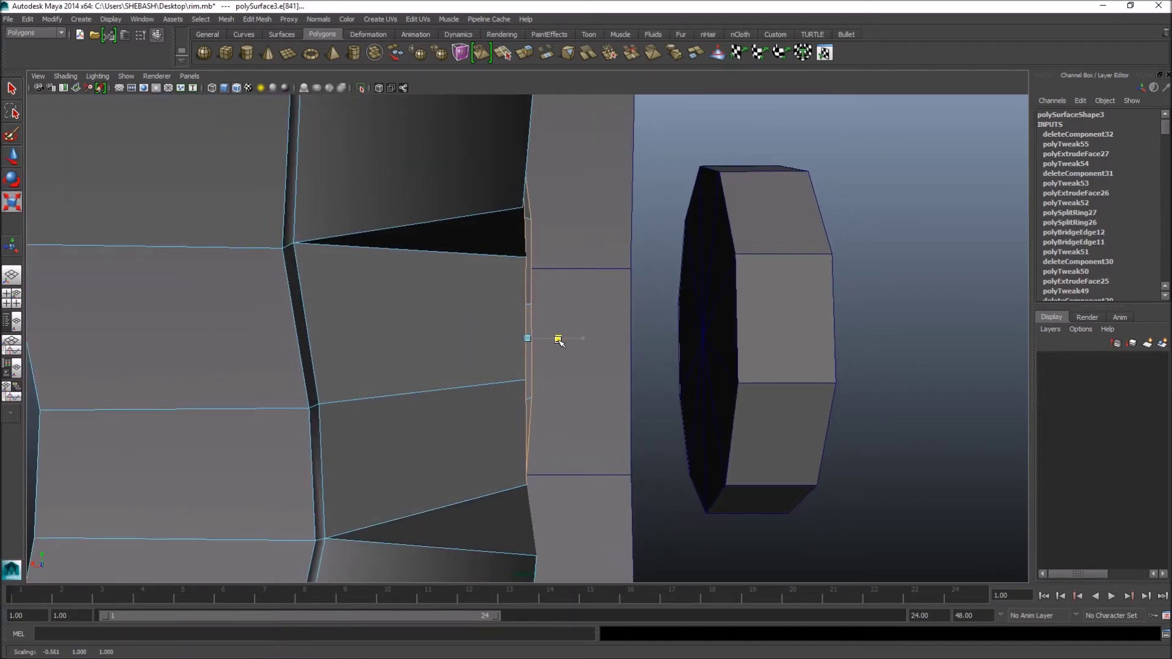
{"action": "scroll", "coordinate": [507, 340], "scroll_direction": "down", "scroll_amount": 2}
{"action": "left_click_drag", "start_coordinate": [508, 340], "coordinate": [438, 426], "text": "alt"}
- Bridge the border edges of the front and rear lug openings to wall in the hole, and return to object mode
{"action": "key", "text": "q"}
{"action": "right_click_drag", "start_coordinate": [410, 379], "coordinate": [407, 349]}
{"action": "left_click_drag", "start_coordinate": [577, 364], "coordinate": [445, 390], "text": "alt"}
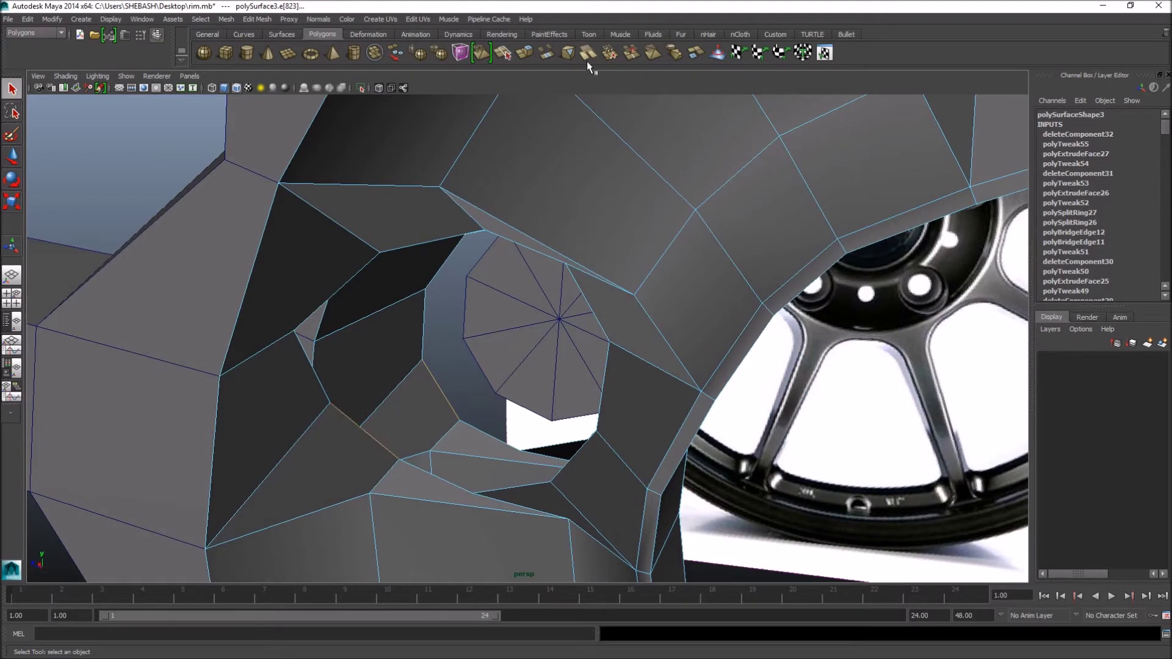
{"action": "key", "text": "g"}
{"action": "left_click", "coordinate": [393, 373]}
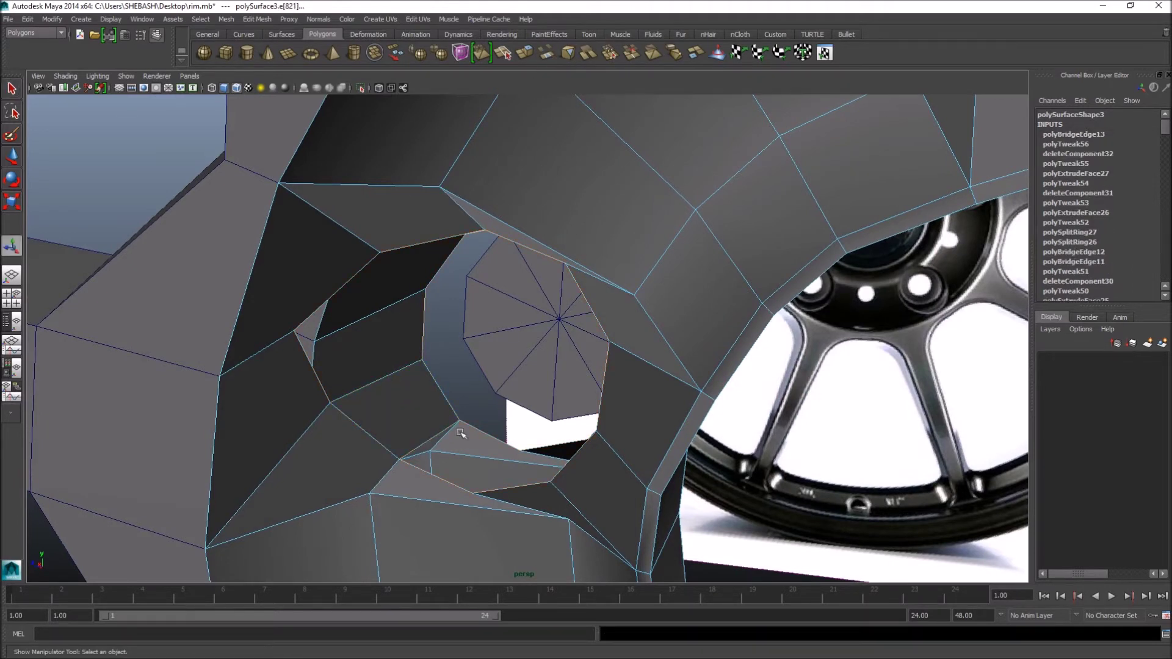
{"action": "key", "text": "g"}
{"action": "left_click_drag", "start_coordinate": [558, 380], "coordinate": [494, 374], "text": "alt"}
{"action": "key", "text": "q"}
{"action": "key", "text": "F8"}
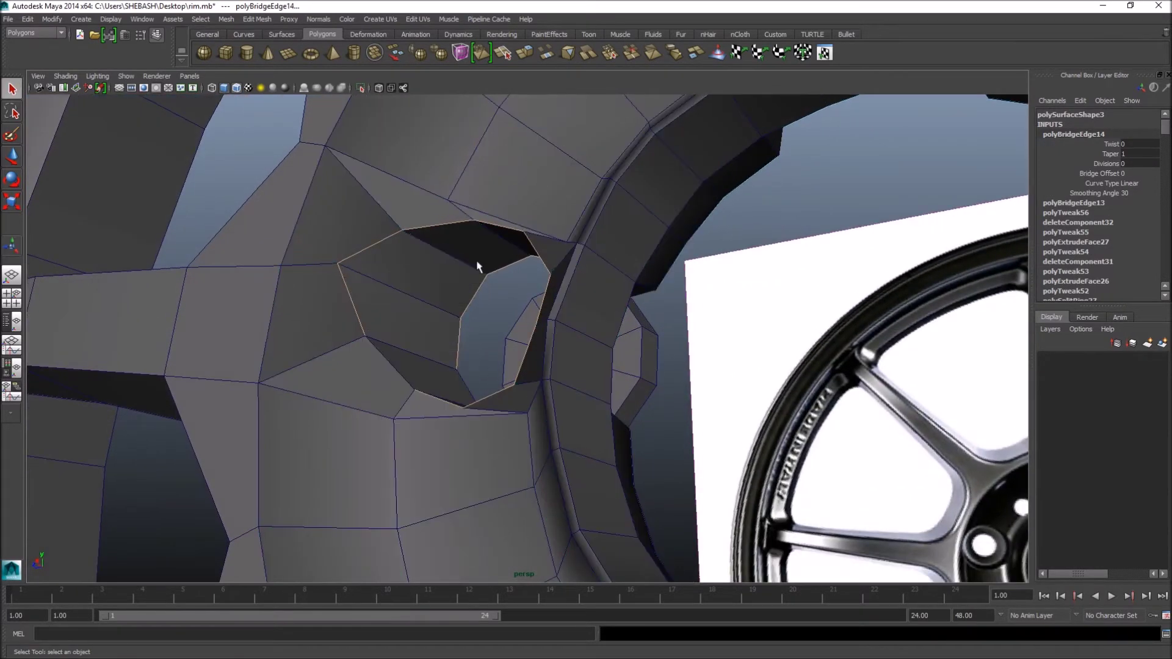
- Insert supporting edge loops in the lug hole's wall, one near the front rim and one near the rear rim
{"action": "scroll", "coordinate": [185, 301], "scroll_direction": "up", "scroll_amount": 4}
{"action": "right_click", "coordinate": [269, 303], "text": "shift"}
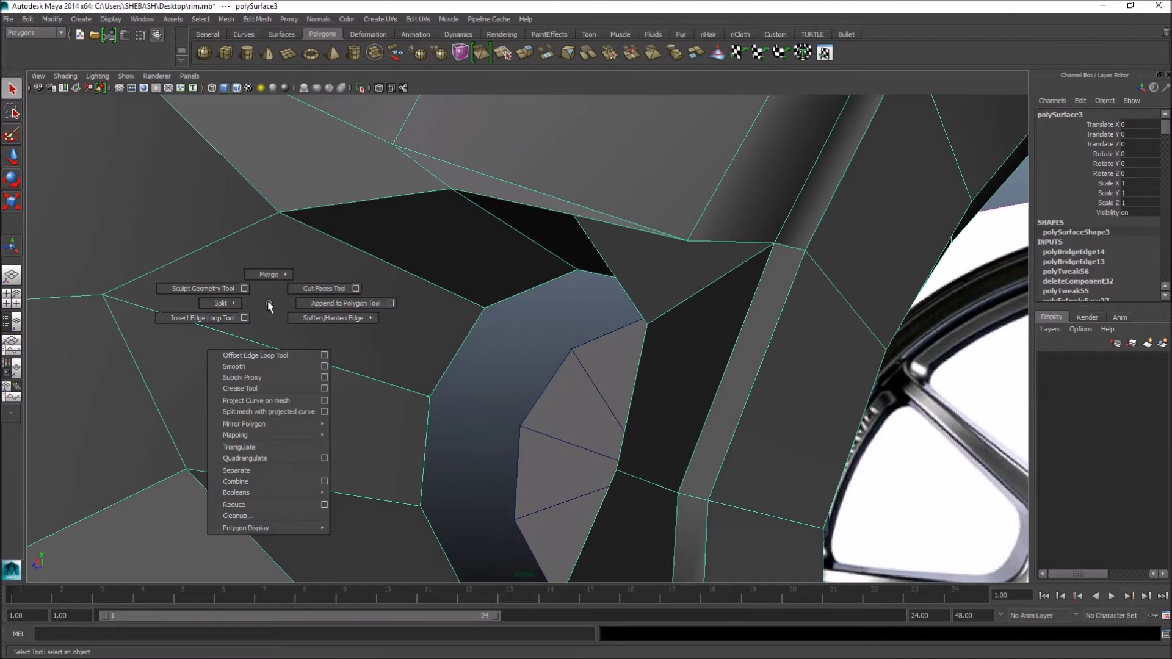
{"action": "left_click", "coordinate": [205, 319]}
{"action": "left_click_drag", "start_coordinate": [110, 298], "coordinate": [106, 300]}
{"action": "left_click_drag", "start_coordinate": [429, 403], "coordinate": [542, 319]}
- Preview the hub smoothed, inspect its lug holes from front and back, and return it to the unsmoothed display
{"action": "key", "text": "3"}
{"action": "scroll", "coordinate": [541, 319], "scroll_direction": "down", "scroll_amount": 4}
{"action": "key", "text": "q"}
{"action": "right_click_drag", "start_coordinate": [409, 279], "coordinate": [485, 257]}
{"action": "scroll", "coordinate": [519, 303], "scroll_direction": "down", "scroll_amount": 5}
{"action": "mouse_move", "coordinate": [520, 304]}
{"action": "left_mouse_down", "text": "alt"}
{"action": "mouse_move", "coordinate": [672, 330]}
{"action": "mouse_move", "coordinate": [538, 307]}
{"action": "left_mouse_up", "text": "alt"}
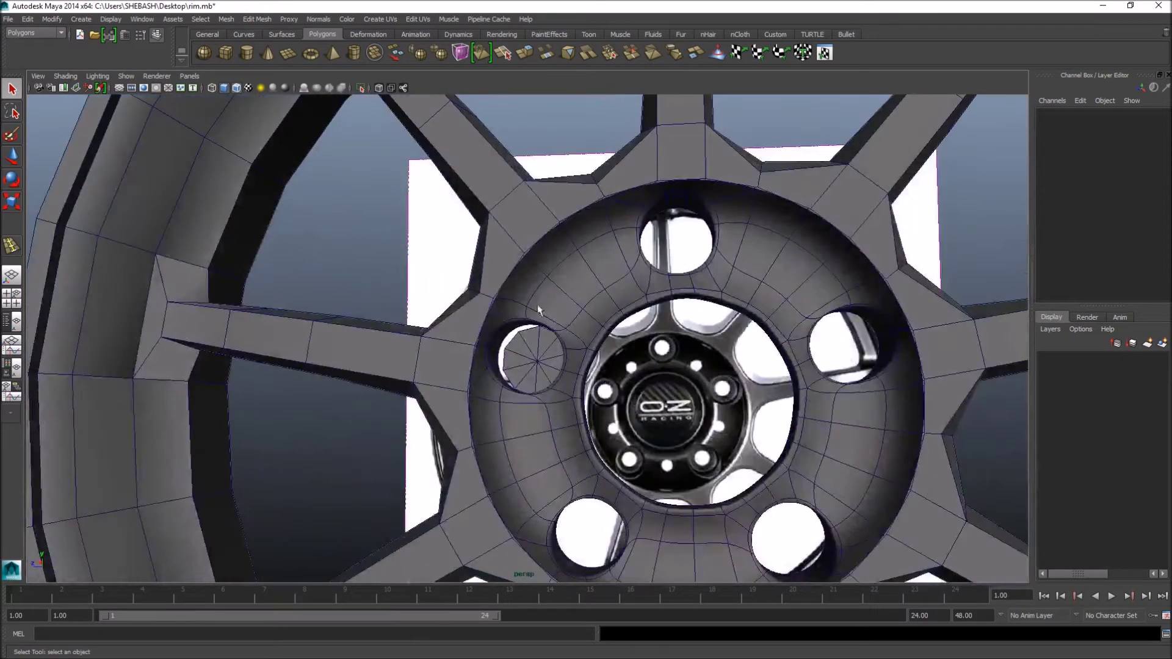
{"action": "scroll", "coordinate": [661, 293], "scroll_direction": "down", "scroll_amount": 3}
{"action": "left_click_drag", "start_coordinate": [661, 293], "coordinate": [536, 299], "text": "alt"}
{"action": "right_click_drag", "start_coordinate": [537, 298], "coordinate": [610, 293], "text": "alt"}
{"action": "right_click_drag", "start_coordinate": [455, 295], "coordinate": [598, 298], "text": "alt"}
{"action": "left_click", "coordinate": [602, 299]}
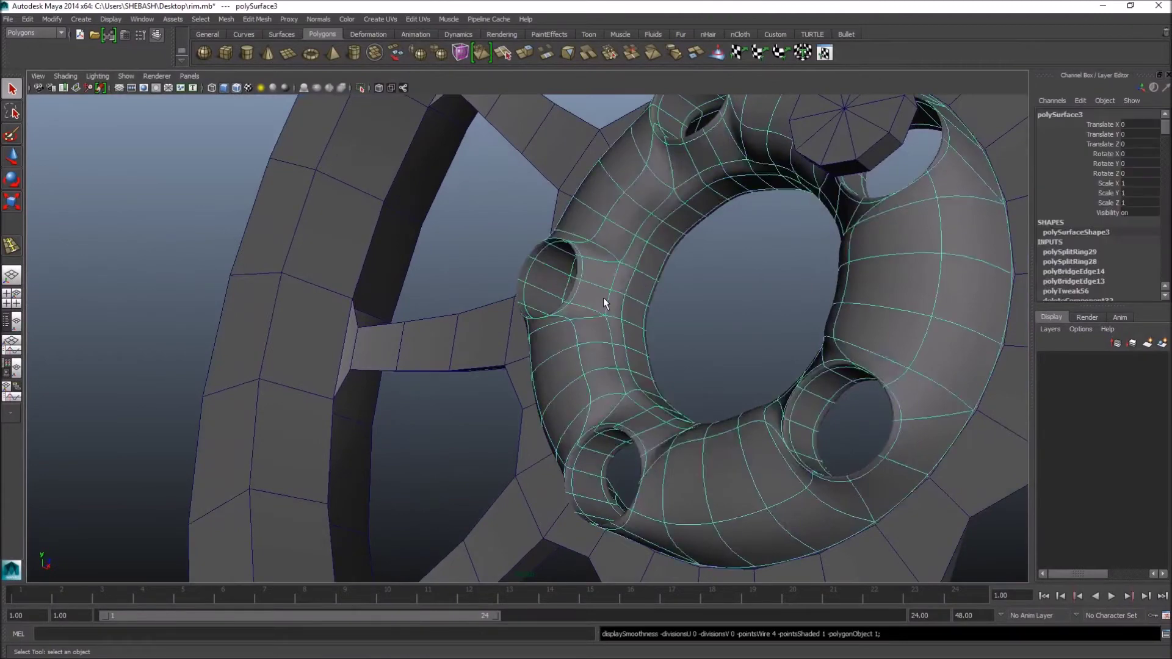
{"action": "key", "text": "1"}
{"action": "left_click_drag", "start_coordinate": [709, 294], "coordinate": [552, 312], "text": "alt"}
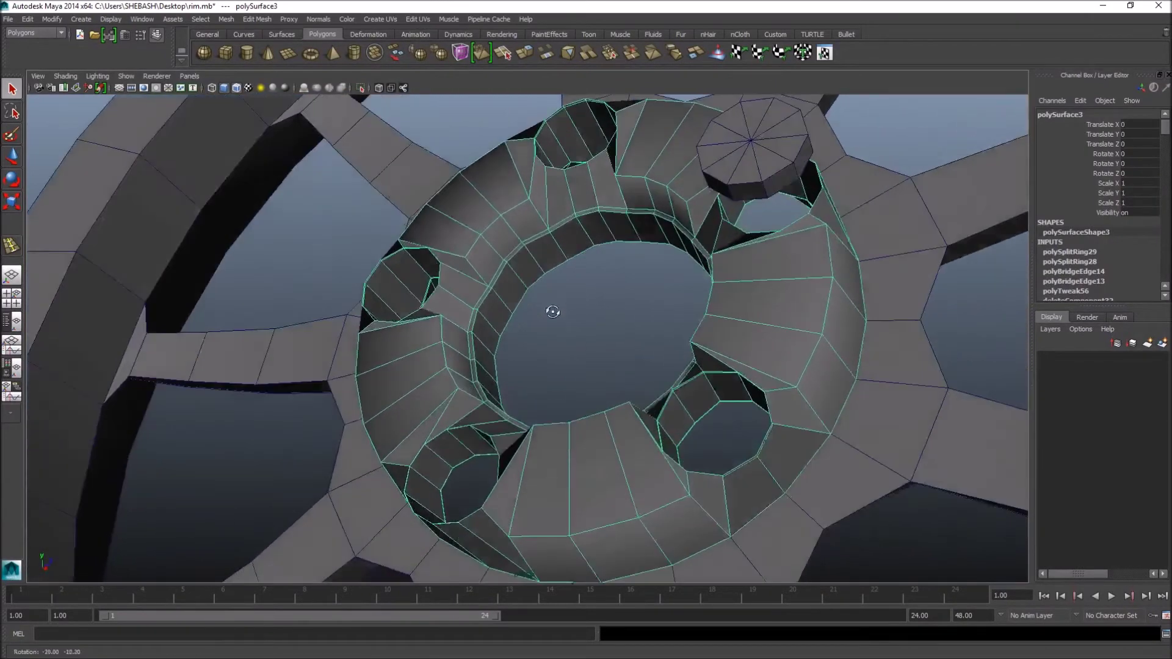
- Select the narrow face loop around the rear rim of the hub's centre bore and move it rearward along X
{"action": "right_click", "coordinate": [566, 231]}
{"action": "left_click", "coordinate": [568, 258]}
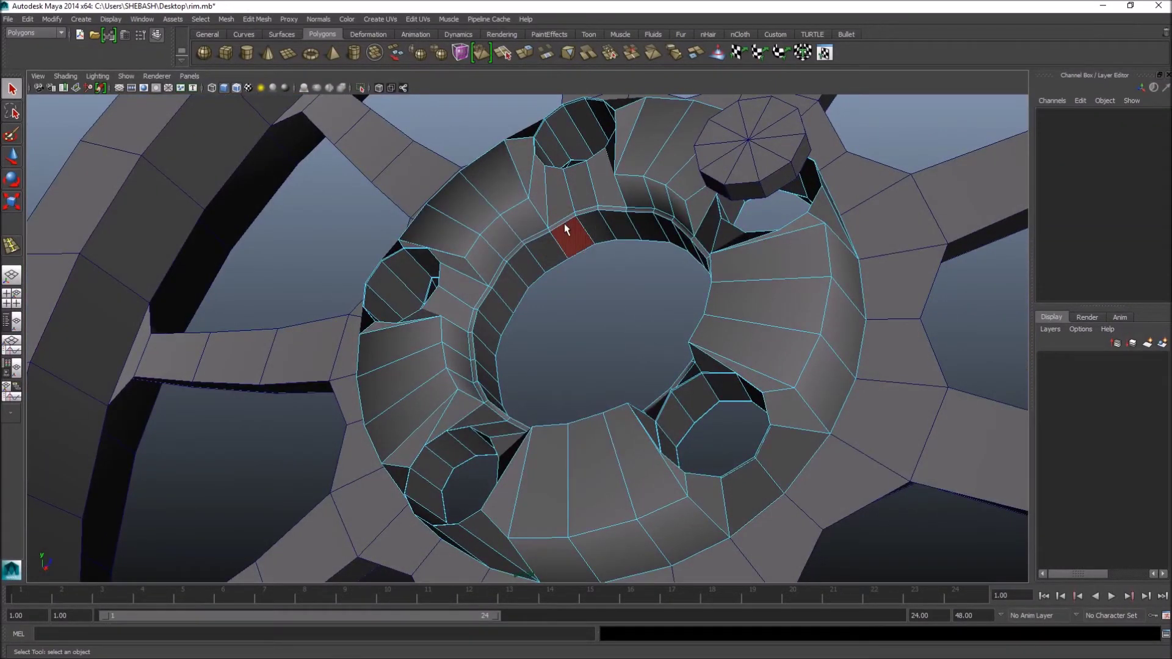
{"action": "left_click", "coordinate": [563, 224]}
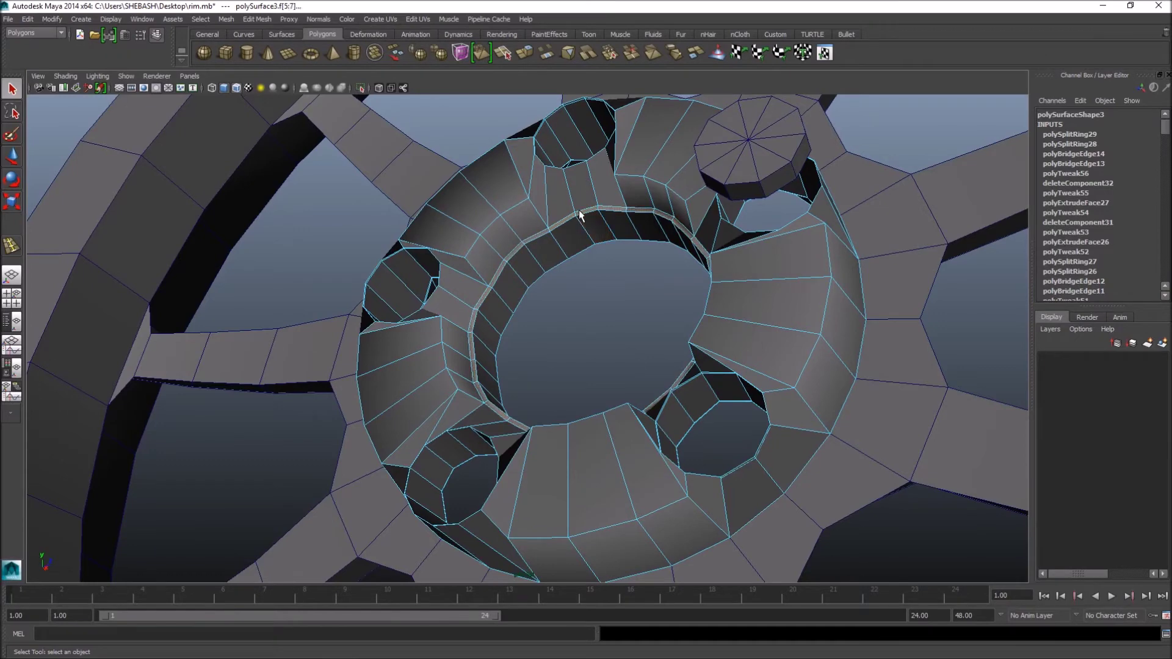
{"action": "key", "text": "w"}
{"action": "left_click_drag", "start_coordinate": [575, 216], "coordinate": [545, 313], "text": "alt"}
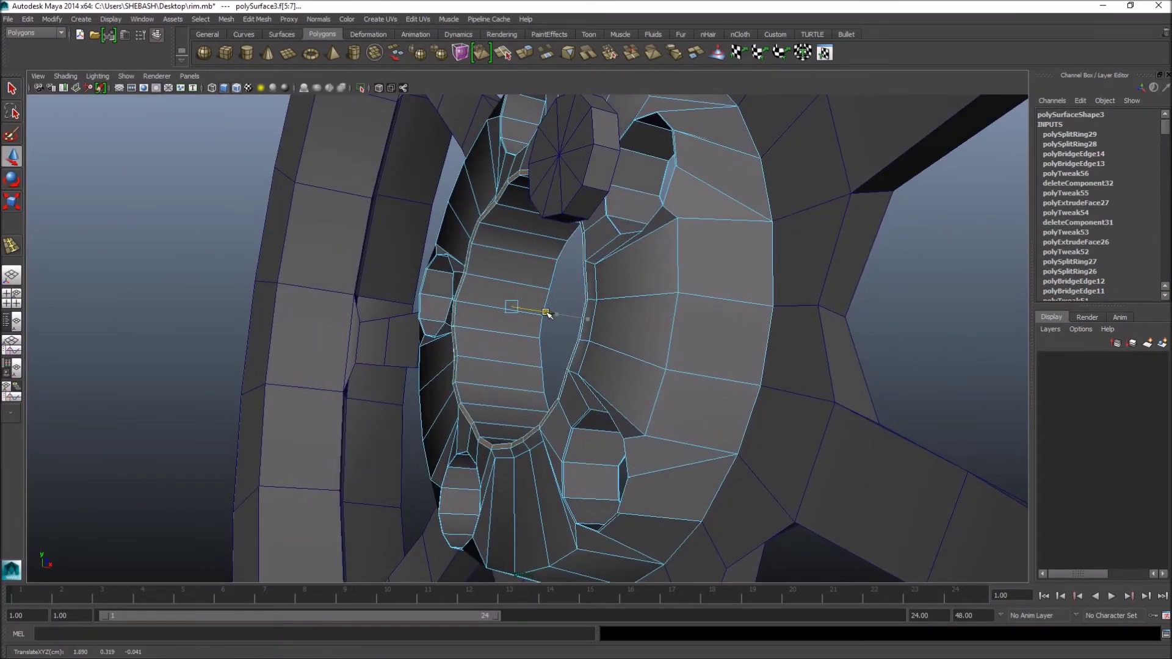
{"action": "left_click_drag", "start_coordinate": [690, 315], "coordinate": [490, 350], "text": "alt"}
{"action": "key", "text": "3"}
{"action": "key", "text": "1"}
{"action": "right_click_drag", "start_coordinate": [432, 288], "coordinate": [486, 271]}
{"action": "left_click_drag", "start_coordinate": [427, 294], "coordinate": [484, 281], "text": "alt"}
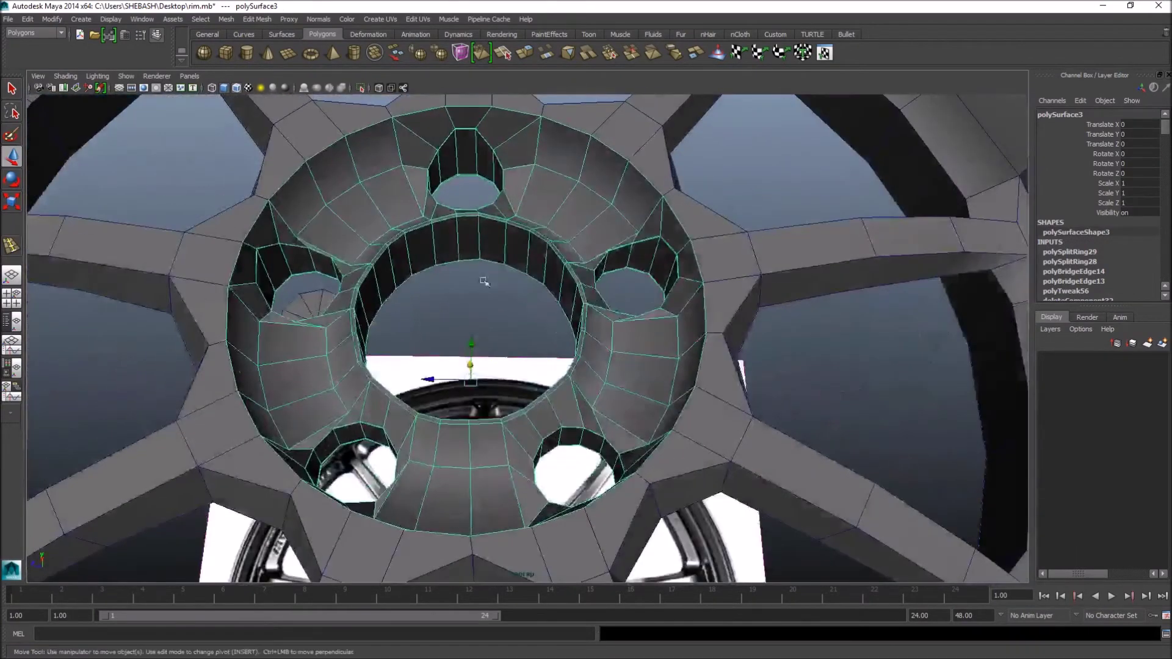
- Try to insert an edge loop around the centre bore and pick faces along its rear rim
{"action": "scroll", "coordinate": [427, 285], "scroll_direction": "up", "scroll_amount": 3}
{"action": "right_click_drag", "start_coordinate": [437, 223], "coordinate": [374, 249], "text": "shift"}
{"action": "left_click_drag", "start_coordinate": [374, 248], "coordinate": [478, 236], "text": "alt"}
{"action": "left_click_drag", "start_coordinate": [535, 263], "coordinate": [492, 262], "text": "alt"}
{"action": "right_click", "coordinate": [485, 244]}
{"action": "right_click_drag", "start_coordinate": [485, 244], "coordinate": [529, 226]}
{"action": "left_click", "coordinate": [477, 249]}
{"action": "left_click", "coordinate": [528, 204]}
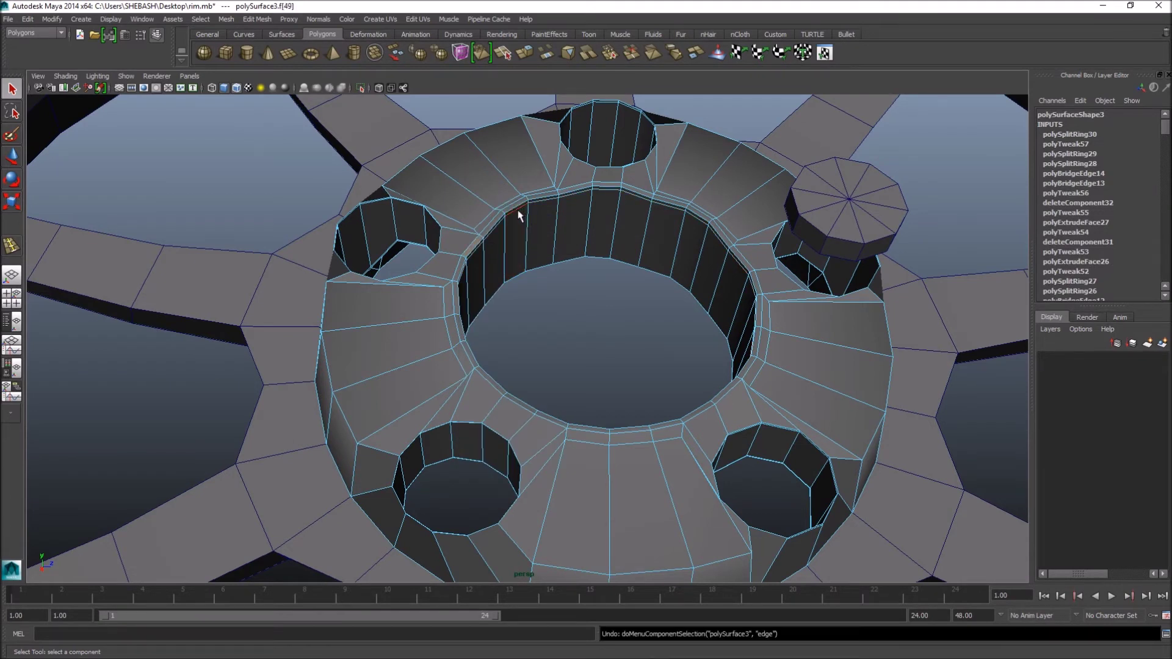
- Undo the face selections and the last edge loop inserted around the centre bore
{"action": "key", "text": "ctrl+z"}
{"action": "key", "text": "ctrl+z"}
{"action": "key", "text": "ctrl+z"}
- Select the narrow face loop around the centre bore's rear rim and flatten it along X
{"action": "right_click_drag", "start_coordinate": [498, 214], "coordinate": [512, 227]}
{"action": "left_click", "coordinate": [533, 206]}
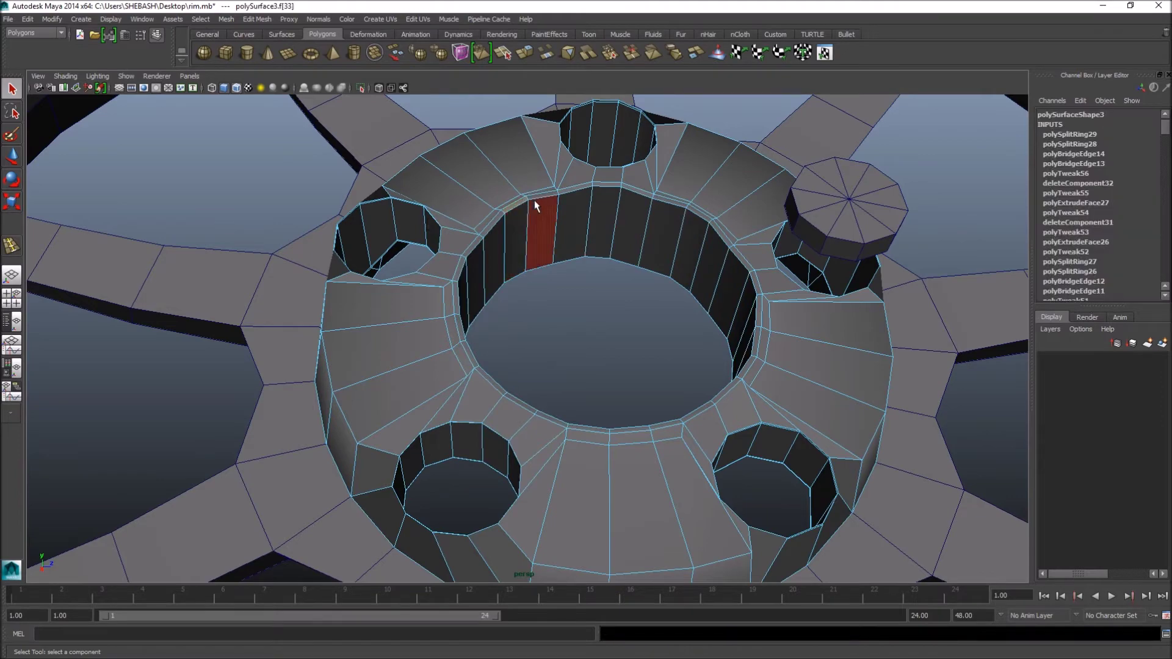
{"action": "double_click", "coordinate": [541, 199], "text": "shift"}
{"action": "right_click_drag", "start_coordinate": [541, 201], "coordinate": [708, 205], "text": "alt"}
{"action": "middle_click_drag", "start_coordinate": [708, 205], "coordinate": [613, 264], "text": "alt"}
{"action": "left_click_drag", "start_coordinate": [549, 280], "coordinate": [503, 335], "text": "alt"}
{"action": "key", "text": "r"}
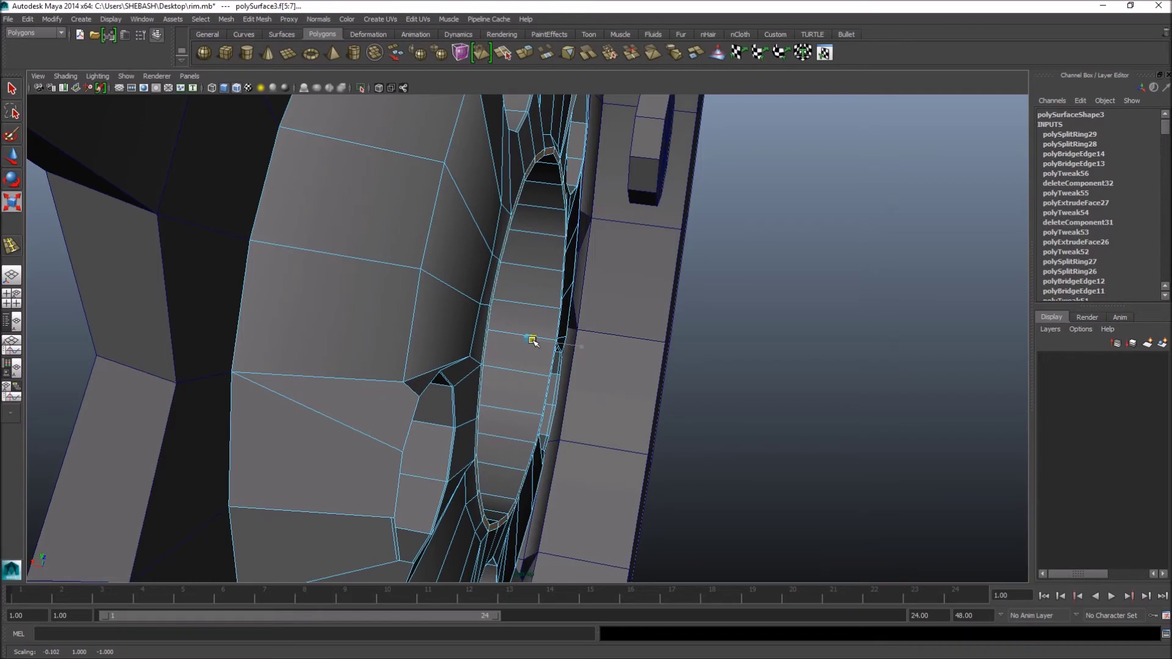
{"action": "left_click_drag", "start_coordinate": [687, 372], "coordinate": [470, 294], "text": "alt"}
- Insert a supporting edge loop in the centre bore's wall just inside its rear rim
{"action": "key", "text": "q"}
{"action": "right_click_drag", "start_coordinate": [471, 294], "coordinate": [514, 290]}
{"action": "left_click_drag", "start_coordinate": [515, 289], "coordinate": [492, 262], "text": "alt"}
{"action": "right_click_drag", "start_coordinate": [492, 261], "coordinate": [481, 303], "text": "shift"}
{"action": "left_click", "coordinate": [455, 299]}
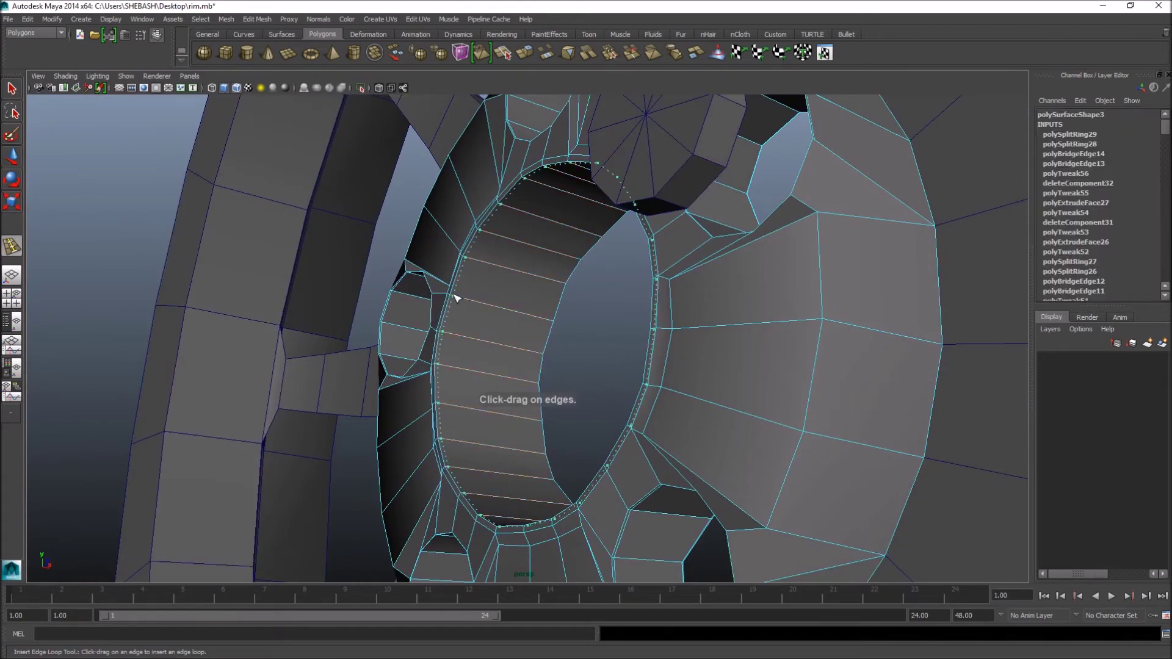
{"action": "left_click_drag", "start_coordinate": [452, 295], "coordinate": [686, 270], "text": "alt"}
{"action": "right_click_drag", "start_coordinate": [685, 270], "coordinate": [745, 258]}
{"action": "left_click_drag", "start_coordinate": [746, 258], "coordinate": [646, 295], "text": "alt"}
{"action": "left_click", "coordinate": [646, 295]}
{"action": "key", "text": "1"}
- Select the narrow face loop around the centre bore's front rim and scale it along X in the front view
{"action": "left_click_drag", "start_coordinate": [685, 335], "coordinate": [647, 345], "text": "alt"}
{"action": "right_click_drag", "start_coordinate": [663, 307], "coordinate": [688, 331]}
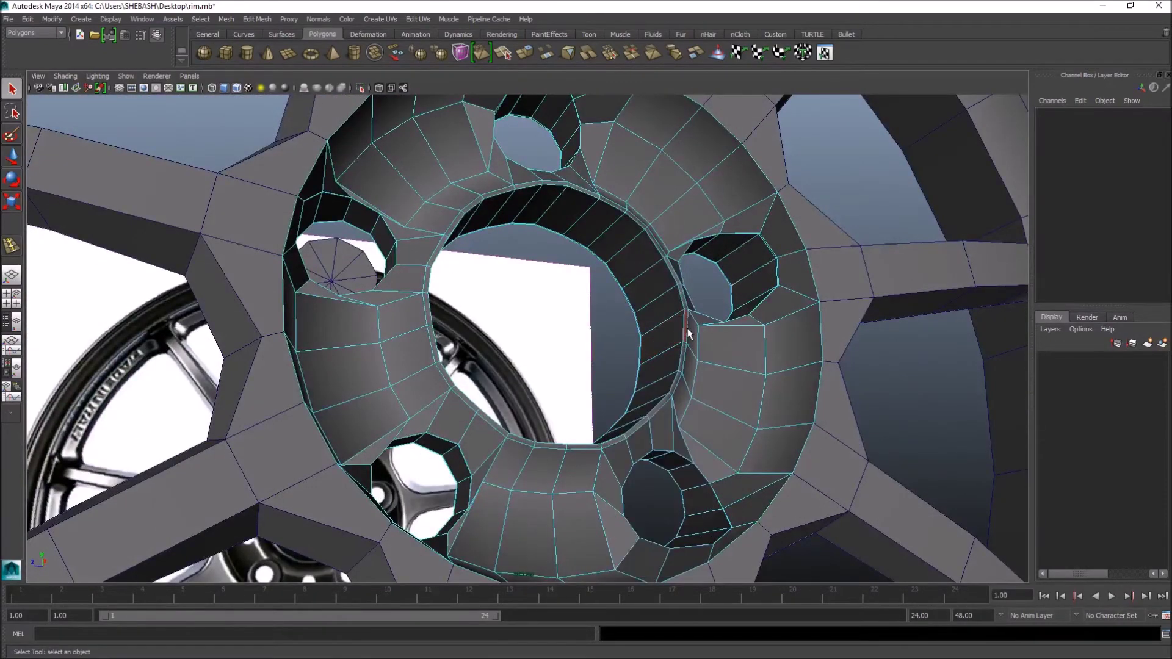
{"action": "left_click", "coordinate": [685, 307]}
{"action": "left_click_drag", "start_coordinate": [685, 307], "coordinate": [636, 361], "text": "alt"}
{"action": "key", "text": "space"}
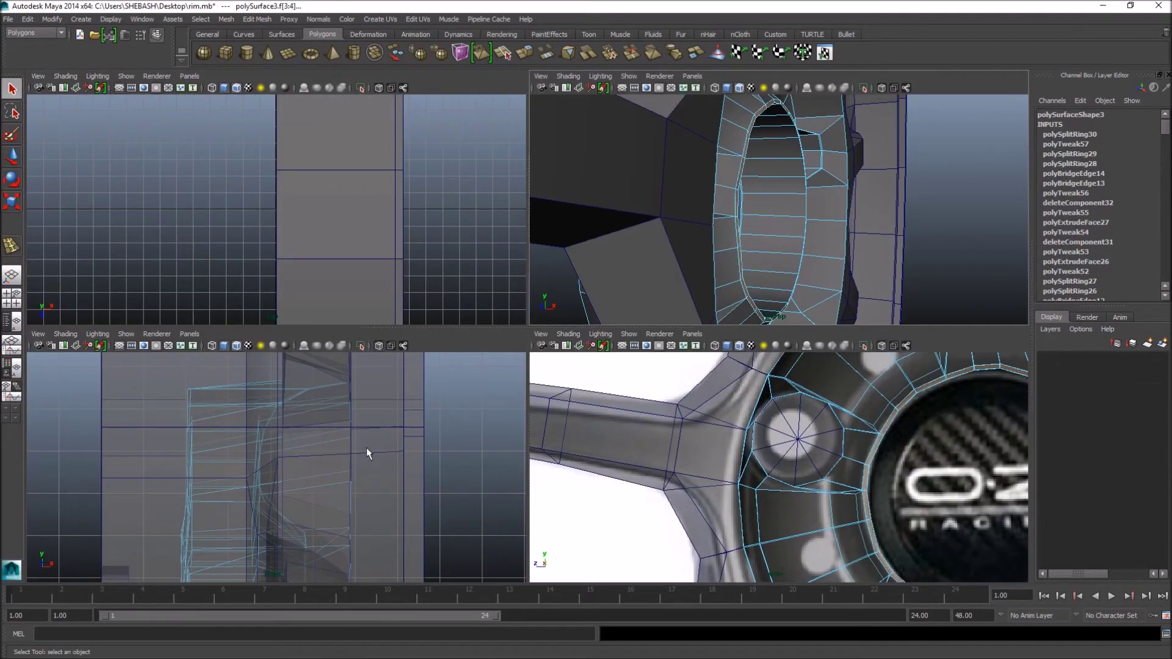
{"action": "key", "text": "space"}
{"action": "key", "text": "f"}
{"action": "middle_click_drag", "start_coordinate": [580, 365], "coordinate": [582, 320], "text": "alt"}
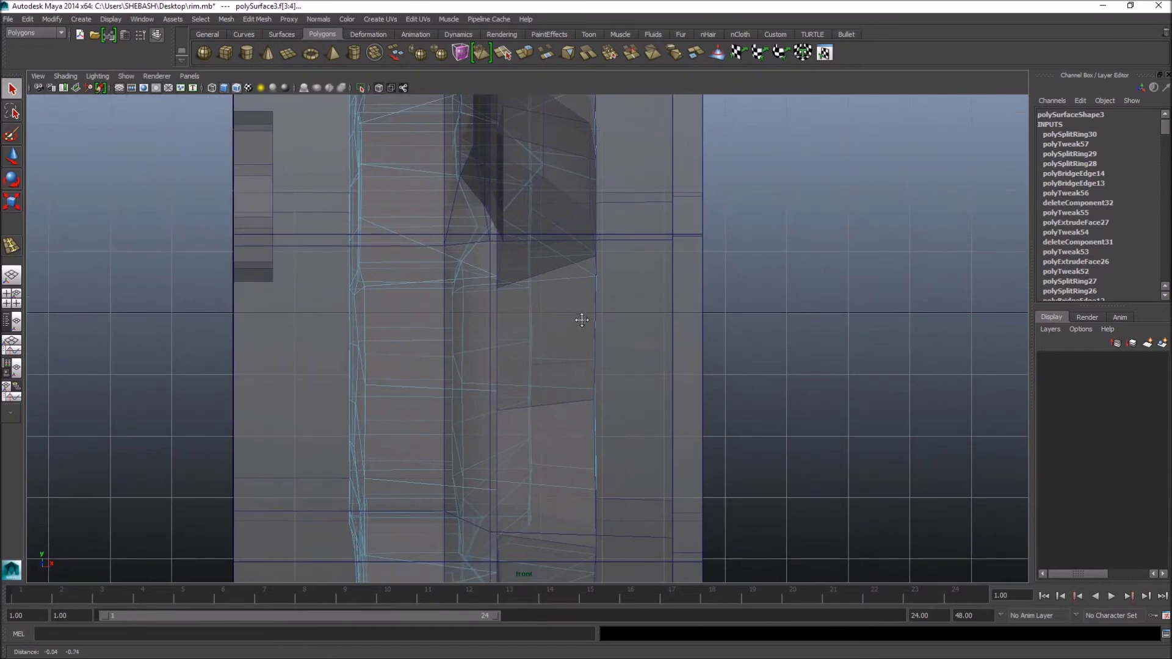
{"action": "key", "text": "r"}
{"action": "right_click_drag", "start_coordinate": [336, 306], "coordinate": [619, 307], "text": "alt"}
{"action": "left_click_drag", "start_coordinate": [474, 277], "coordinate": [505, 276]}
{"action": "key", "text": "space"}
{"action": "key", "text": "space"}
{"action": "left_click_drag", "start_coordinate": [610, 293], "coordinate": [636, 324], "text": "alt"}
- Insert a supporting edge loop in the centre bore's wall just inside its front rim and check it smoothed
{"action": "key", "text": "F8"}
{"action": "right_click_drag", "start_coordinate": [651, 327], "coordinate": [648, 357], "text": "shift"}
{"action": "left_click", "coordinate": [660, 367]}
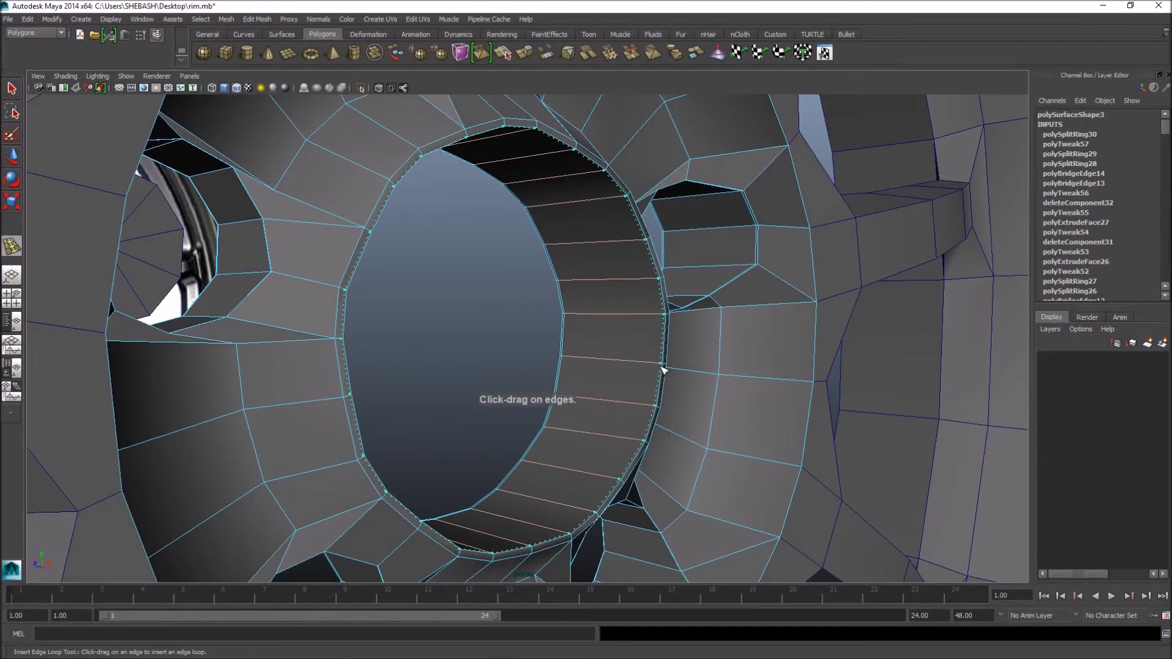
{"action": "key", "text": "3"}
{"action": "key", "text": "q"}
{"action": "right_click_drag", "start_coordinate": [599, 264], "coordinate": [641, 231]}
{"action": "left_click_drag", "start_coordinate": [641, 230], "coordinate": [635, 349], "text": "alt"}
{"action": "left_click", "coordinate": [621, 221]}
{"action": "key", "text": "1"}
- Insert an edge loop in the narrow ring of faces around the centre bore's front rim, close to its outer edge
{"action": "scroll", "coordinate": [659, 283], "scroll_direction": "up", "scroll_amount": 6}
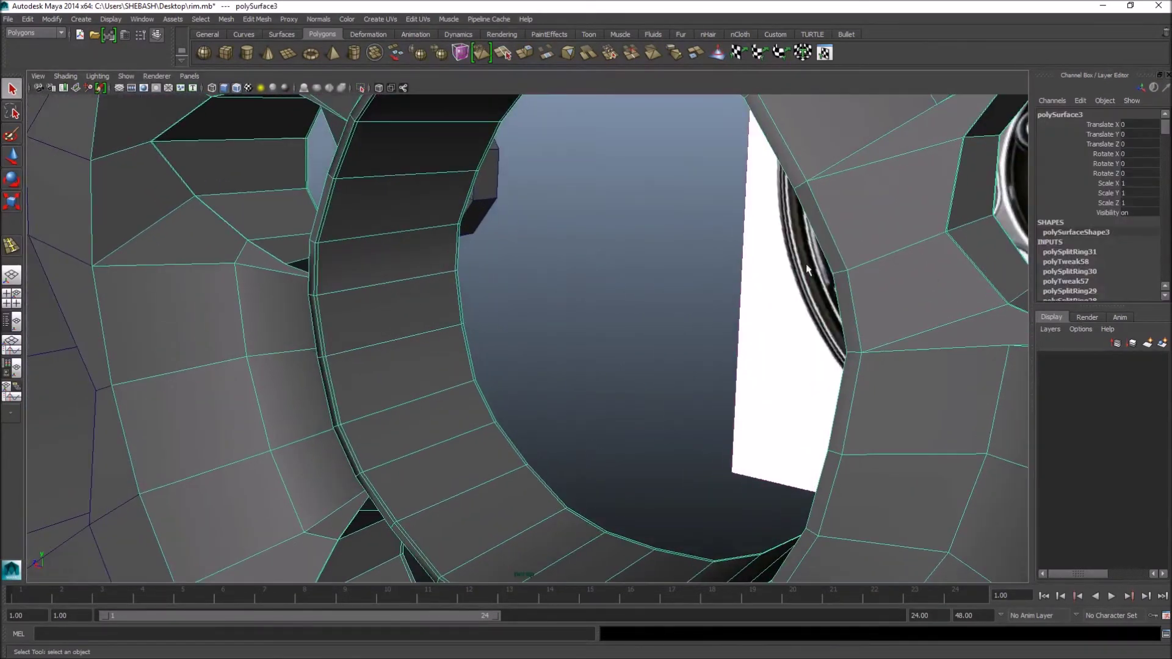
{"action": "scroll", "coordinate": [721, 212], "scroll_direction": "down", "scroll_amount": 3}
{"action": "right_click_drag", "start_coordinate": [714, 211], "coordinate": [675, 254], "text": "shift"}
{"action": "scroll", "coordinate": [757, 243], "scroll_direction": "up", "scroll_amount": 3}
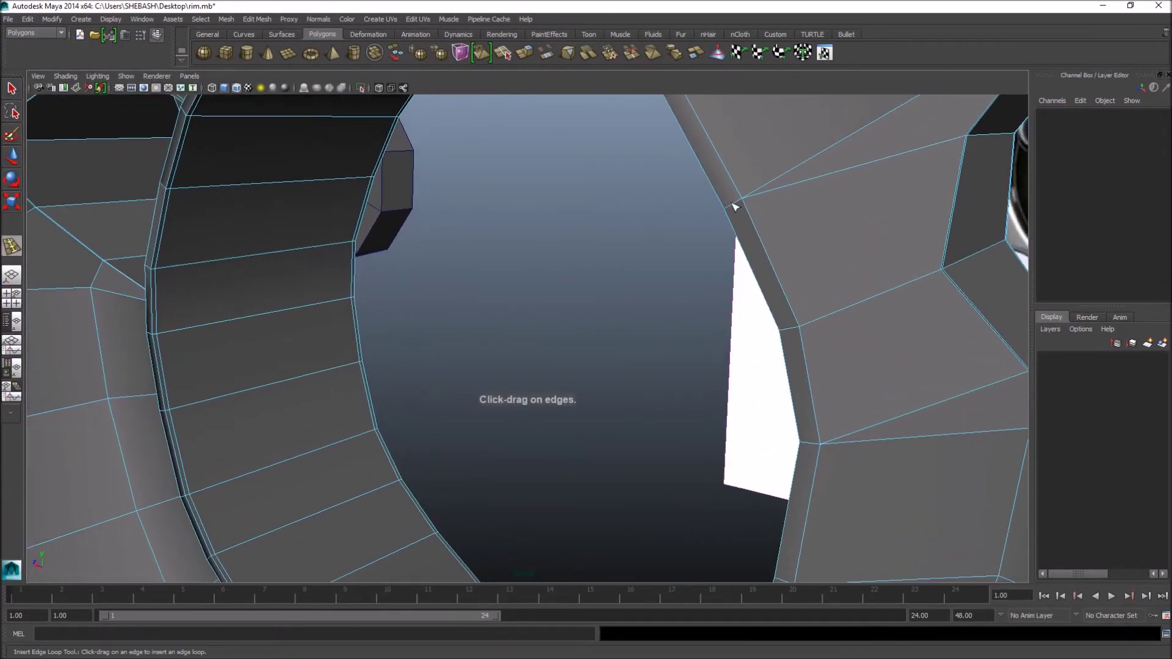
{"action": "left_click_drag", "start_coordinate": [735, 206], "coordinate": [741, 208]}
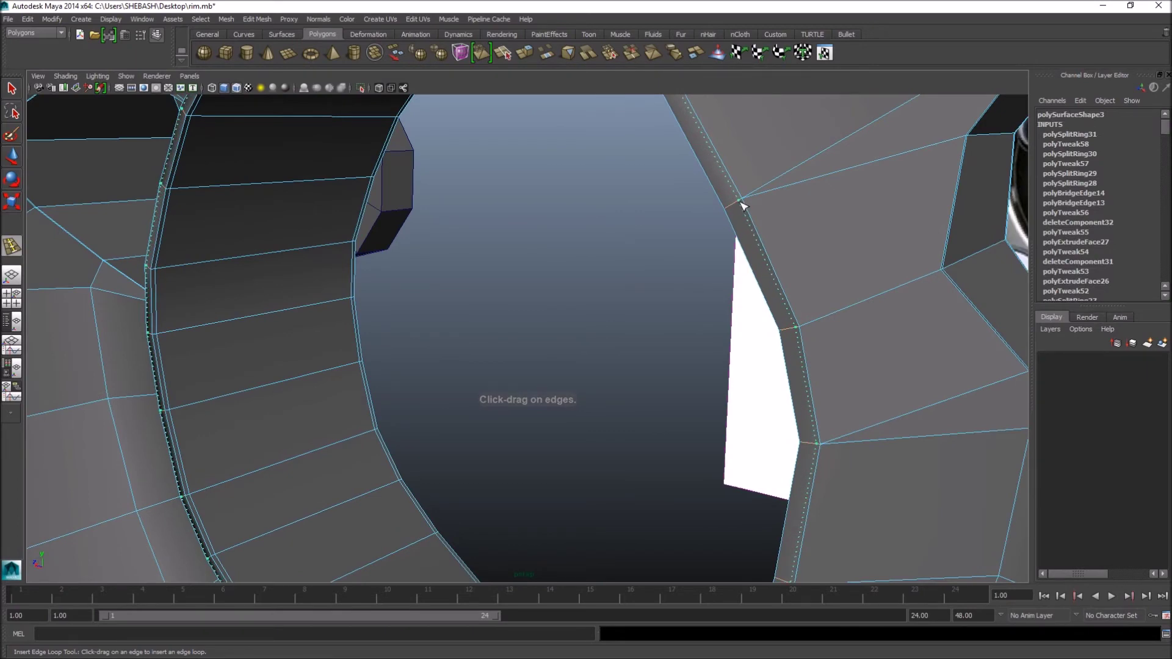
- Preview the hub smoothed, examine the centre bore's front rim from several angles, and restore the unsmoothed display
{"action": "key", "text": "3"}
{"action": "right_click_drag", "start_coordinate": [788, 179], "coordinate": [941, 154]}
{"action": "left_click_drag", "start_coordinate": [940, 154], "coordinate": [660, 188], "text": "alt"}
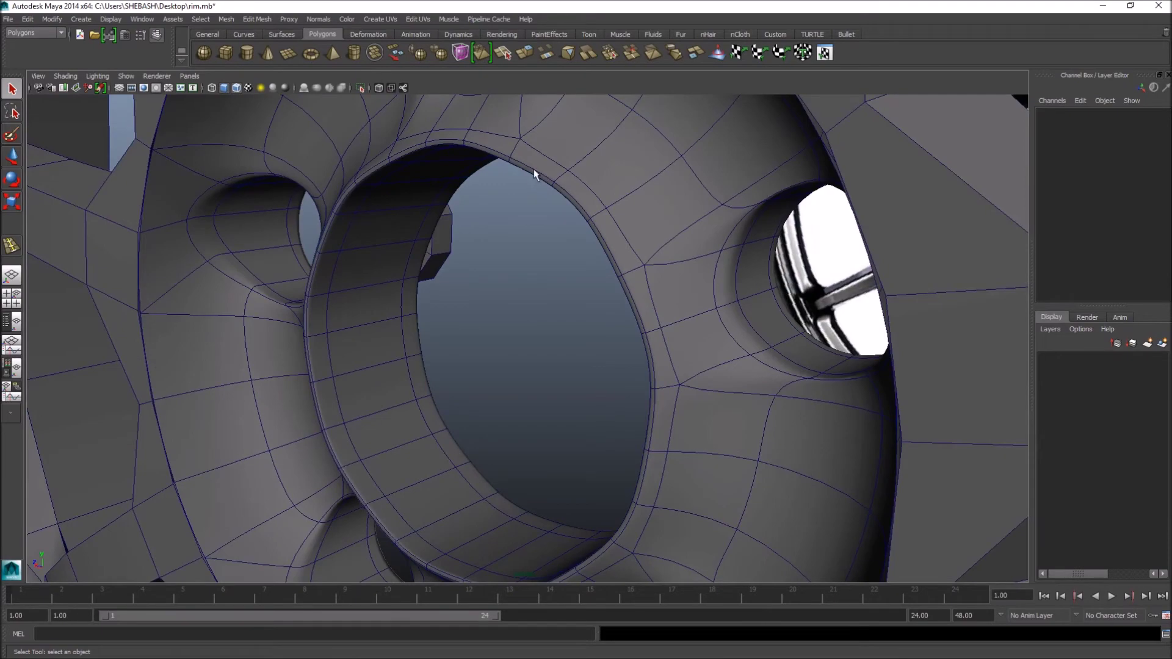
{"action": "left_click_drag", "start_coordinate": [555, 167], "coordinate": [582, 241], "text": "alt"}
{"action": "right_click_drag", "start_coordinate": [582, 242], "coordinate": [485, 251], "text": "alt"}
{"action": "left_click_drag", "start_coordinate": [486, 218], "coordinate": [518, 229], "text": "alt"}
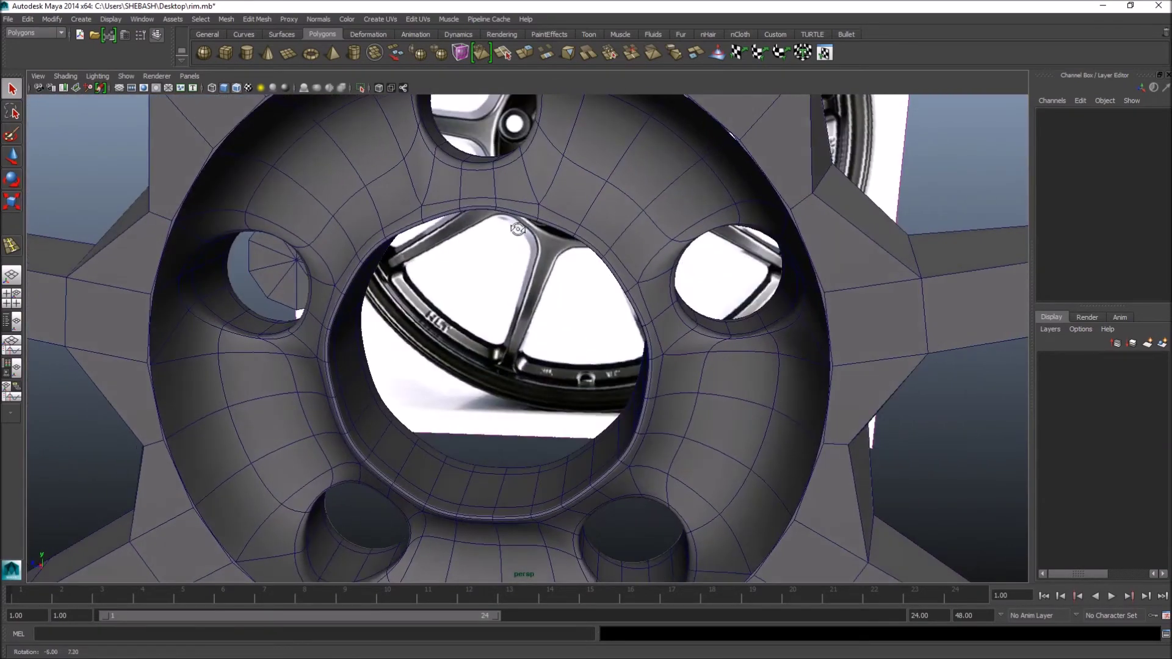
{"action": "left_click_drag", "start_coordinate": [595, 300], "coordinate": [405, 387], "text": "alt"}
{"action": "left_click", "coordinate": [440, 386]}
{"action": "key", "text": "1"}
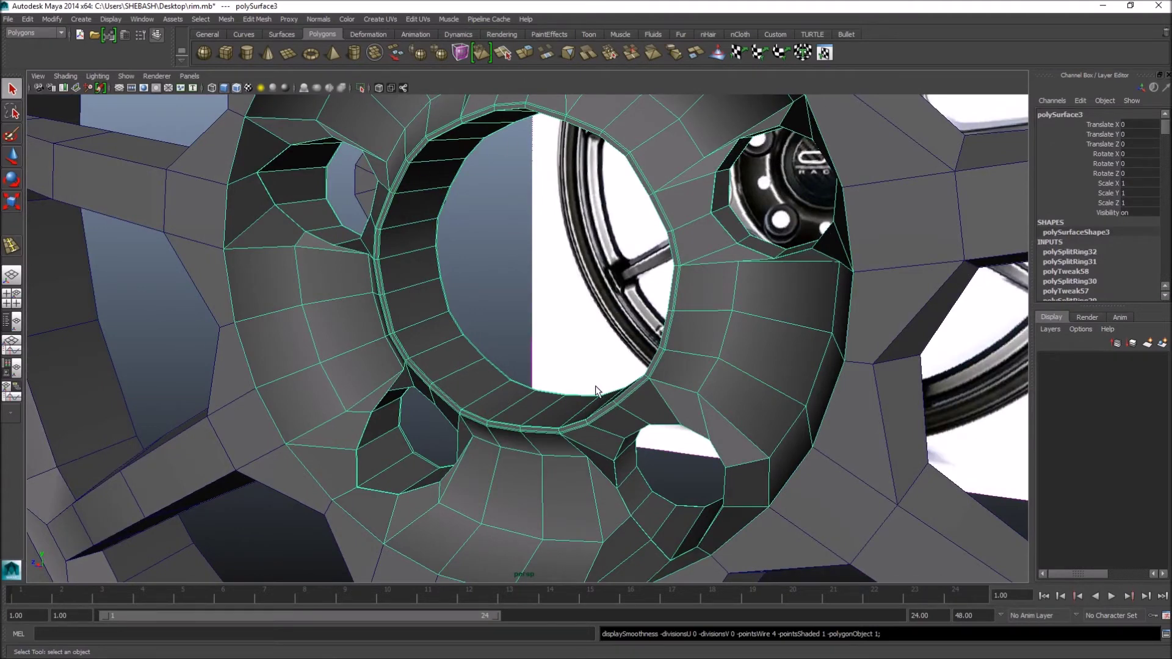
{"action": "left_click_drag", "start_coordinate": [505, 122], "coordinate": [562, 116], "text": "alt"}
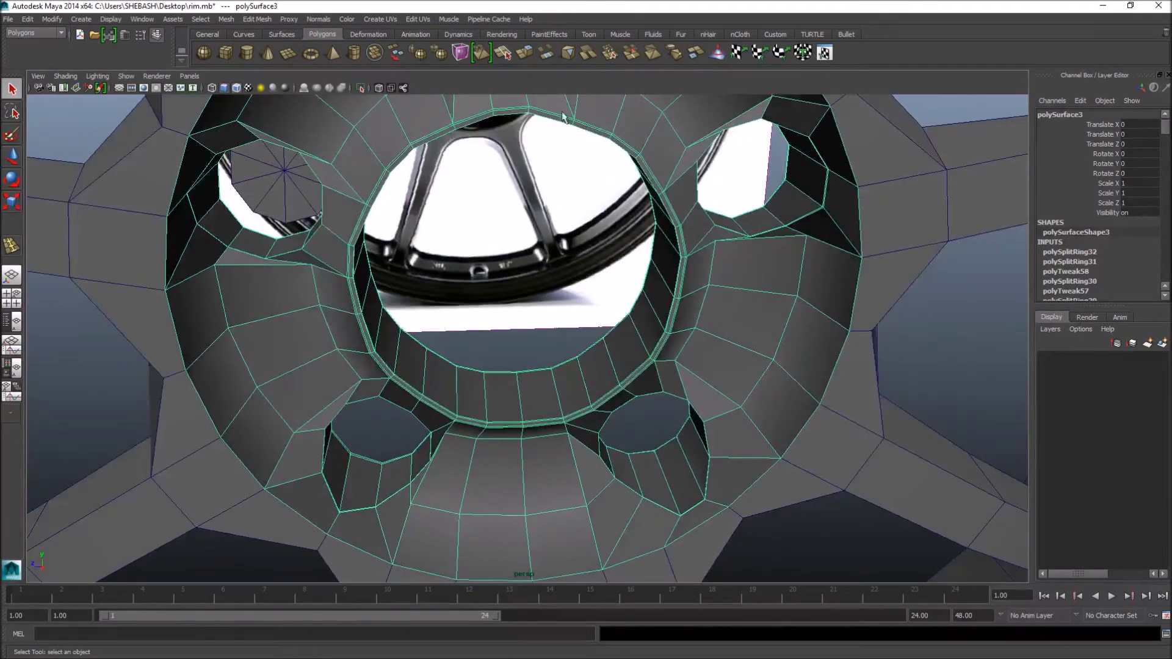
{"action": "left_click_drag", "start_coordinate": [520, 149], "coordinate": [515, 263], "text": "alt"}
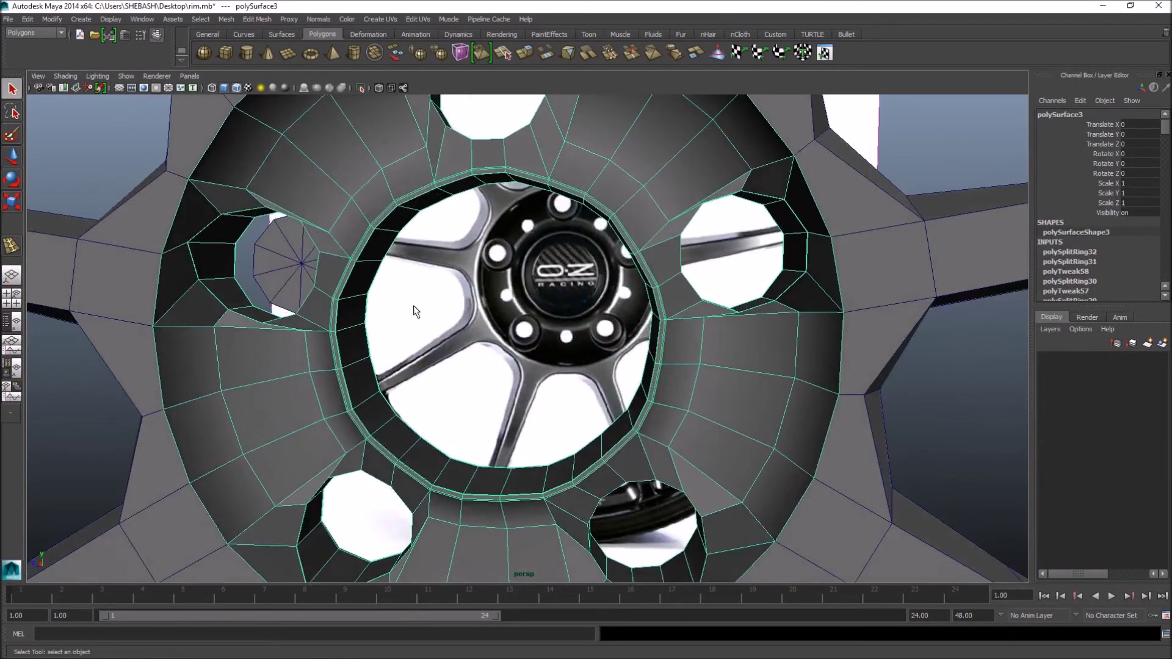
- In the side view, move the guide cylinder from the lug hole to the hub's centre, at Y 0.389 and Z 0.157
{"action": "key", "text": "space"}
{"action": "key", "text": "space"}
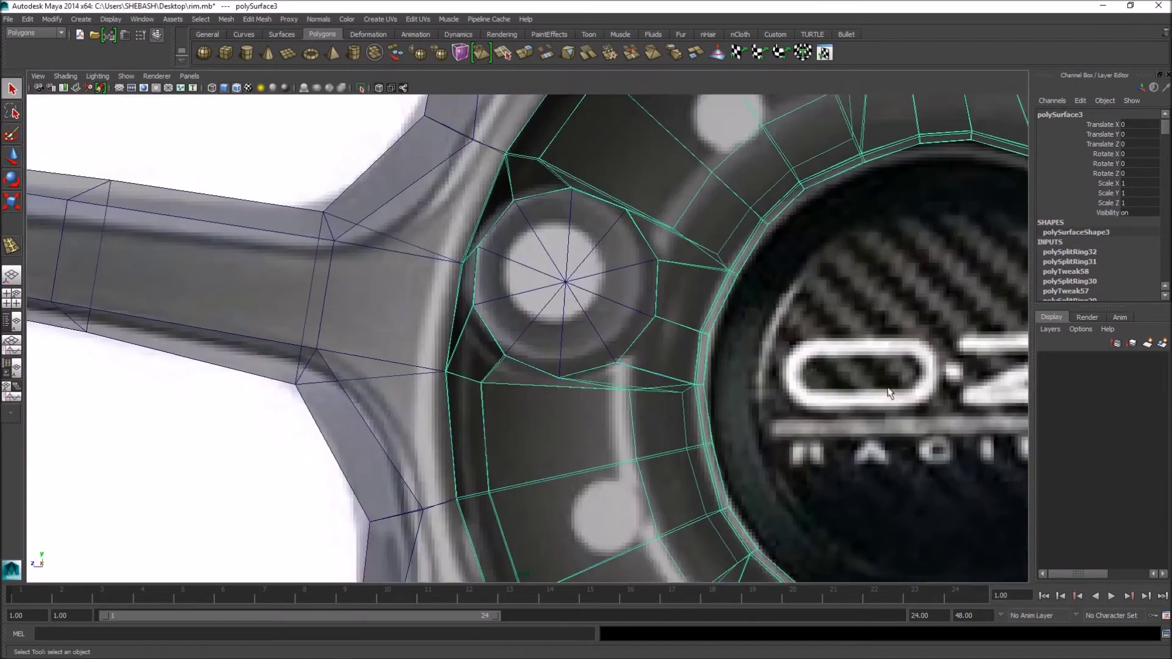
{"action": "scroll", "coordinate": [611, 256], "scroll_direction": "up", "scroll_amount": 6}
{"action": "middle_click_drag", "start_coordinate": [716, 244], "coordinate": [665, 313], "text": "alt"}
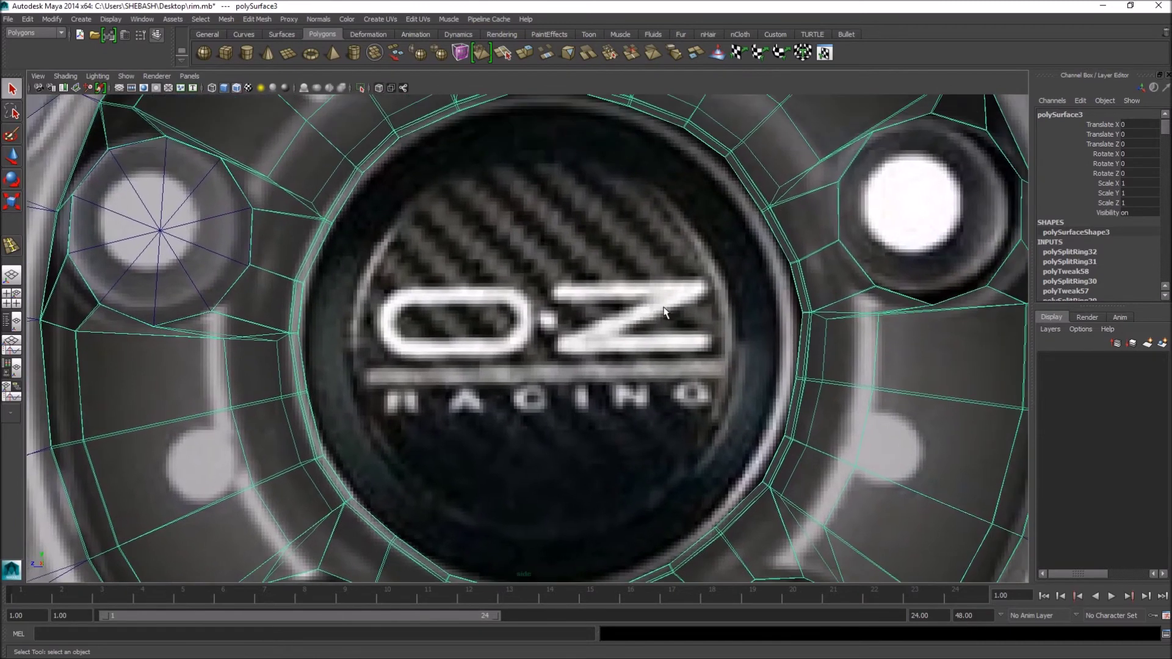
{"action": "left_click", "coordinate": [196, 222]}
{"action": "key", "text": "w"}
{"action": "left_click_drag", "start_coordinate": [160, 230], "coordinate": [548, 338]}
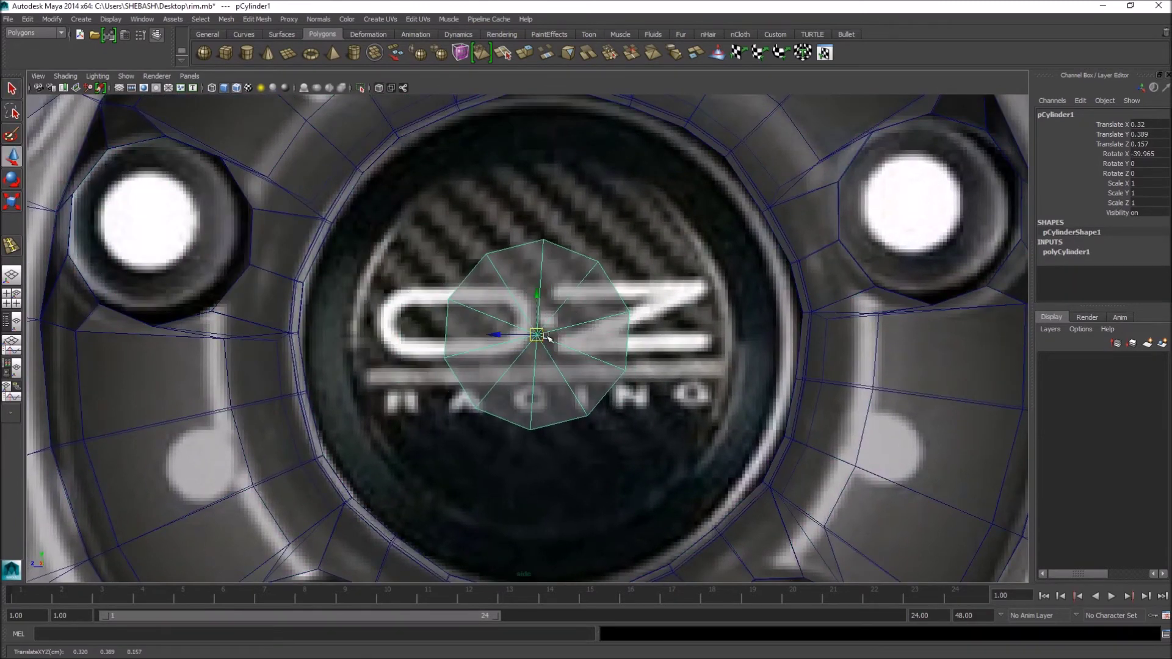
{"action": "scroll", "coordinate": [548, 338], "scroll_direction": "down", "scroll_amount": 4}
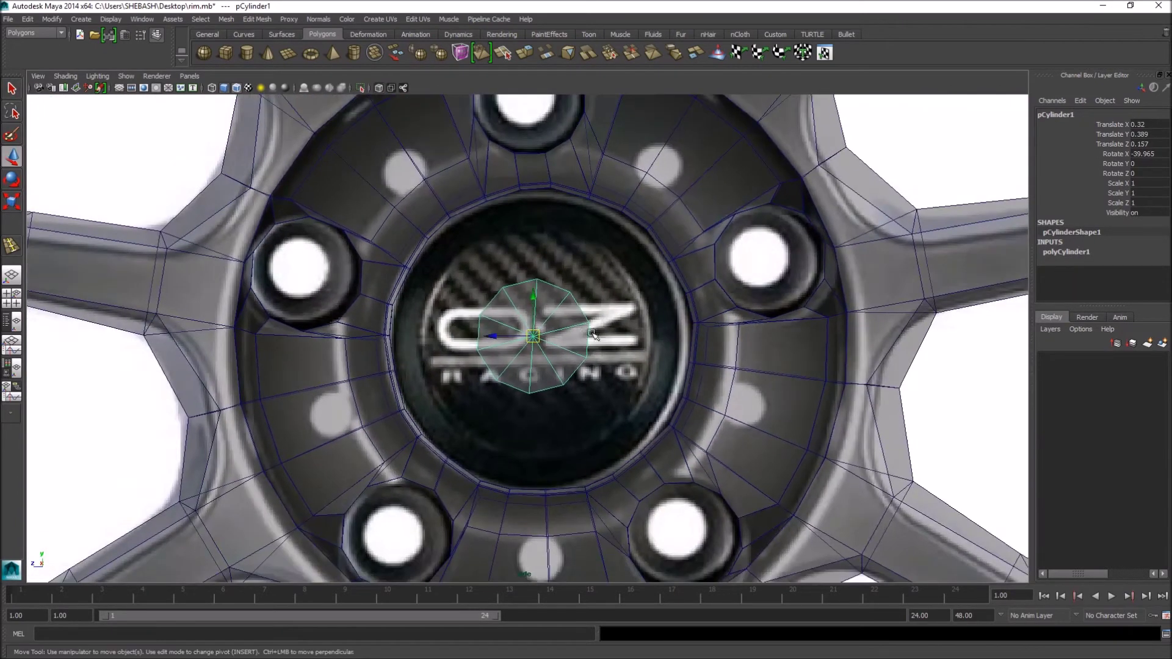
- Set the guide cylinder's axis subdivisions to 27
{"action": "left_click", "coordinate": [1074, 252]}
{"action": "left_click", "coordinate": [1131, 281]}
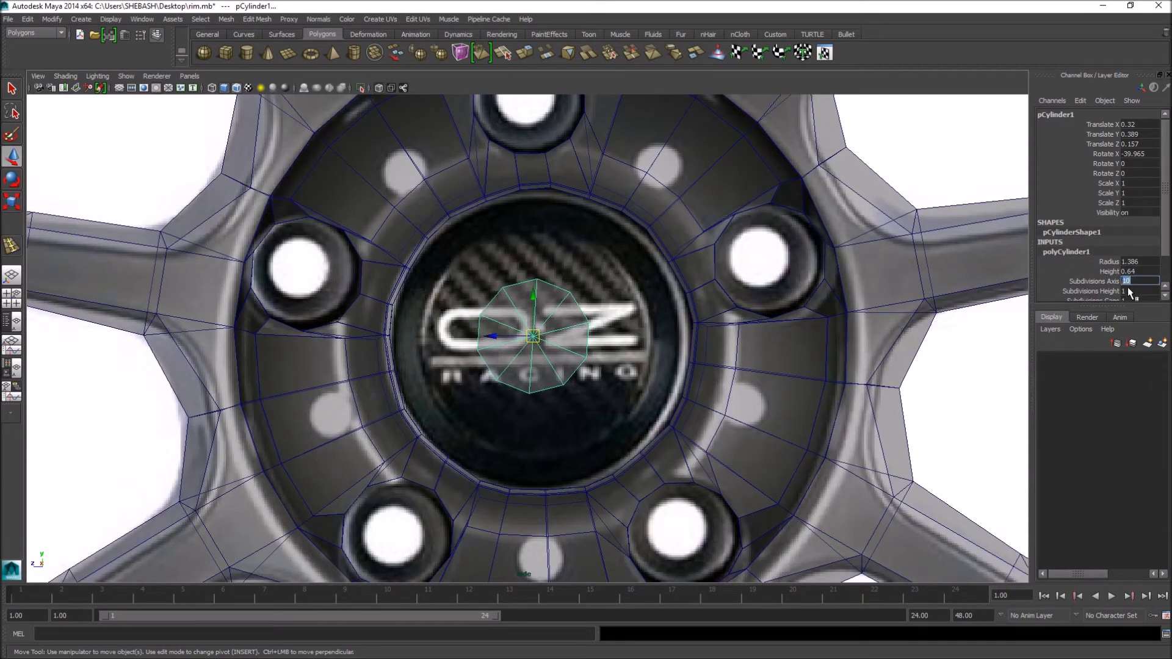
{"action": "key", "text": "Return"}
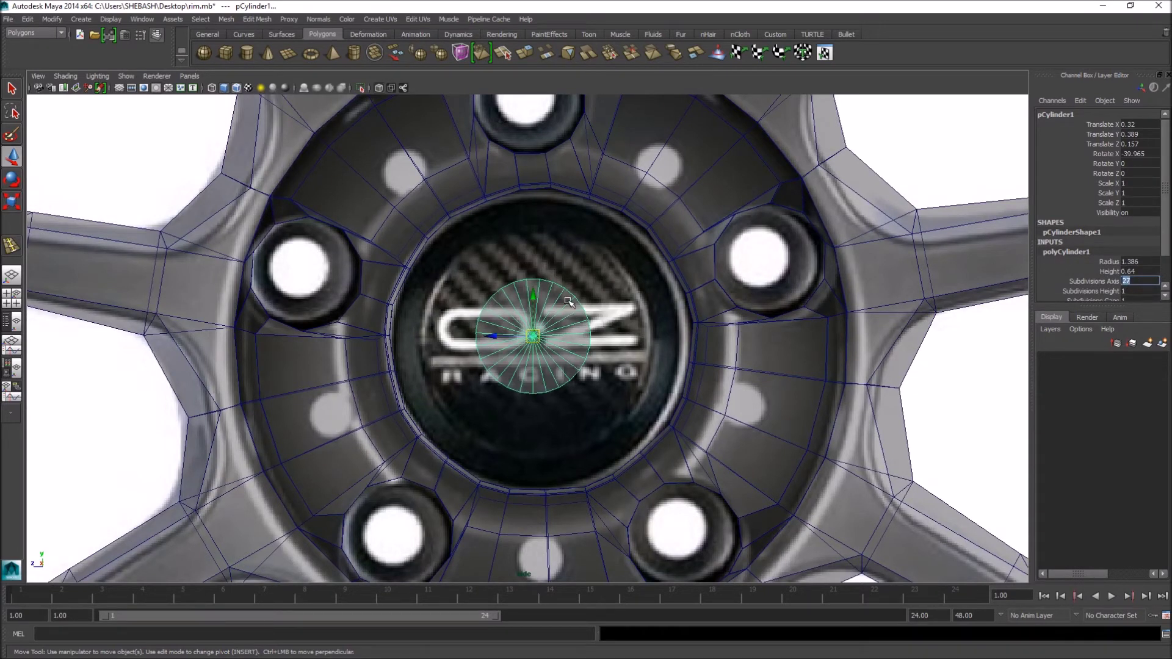
- Scale the guide cylinder uniformly to 2.607 and centre it at Y 0.315, Z -0.065 to fit the hub's centre bore
{"action": "middle_click_drag", "start_coordinate": [549, 337], "coordinate": [533, 307], "text": "alt"}
{"action": "key", "text": "r"}
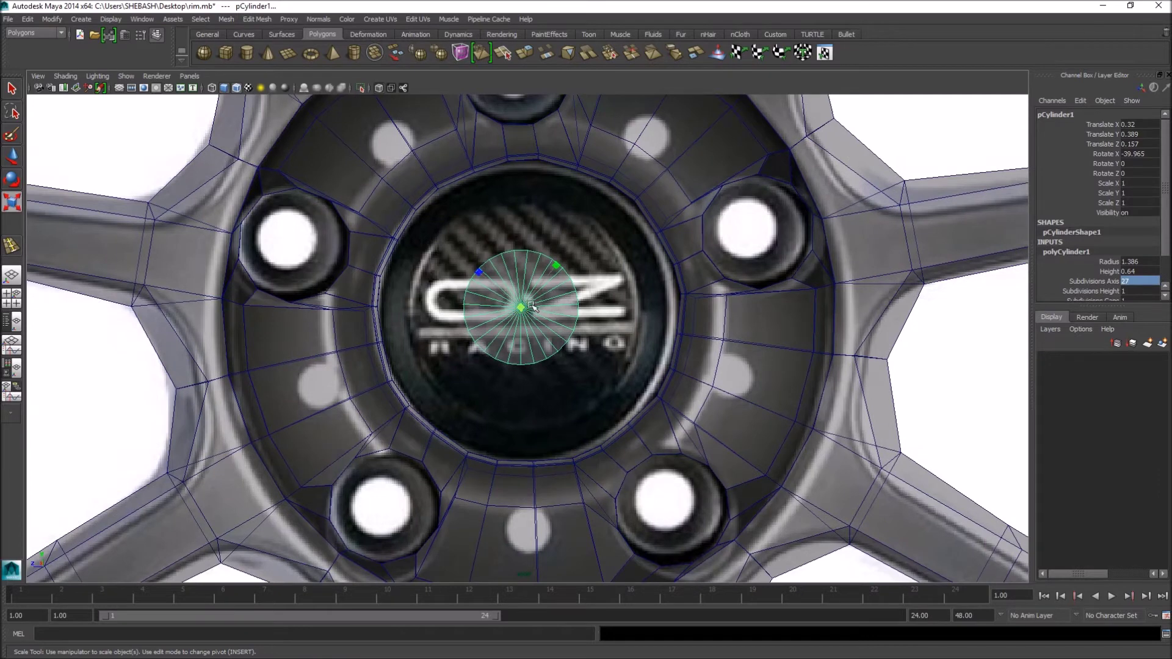
{"action": "left_click_drag", "start_coordinate": [517, 308], "coordinate": [674, 301]}
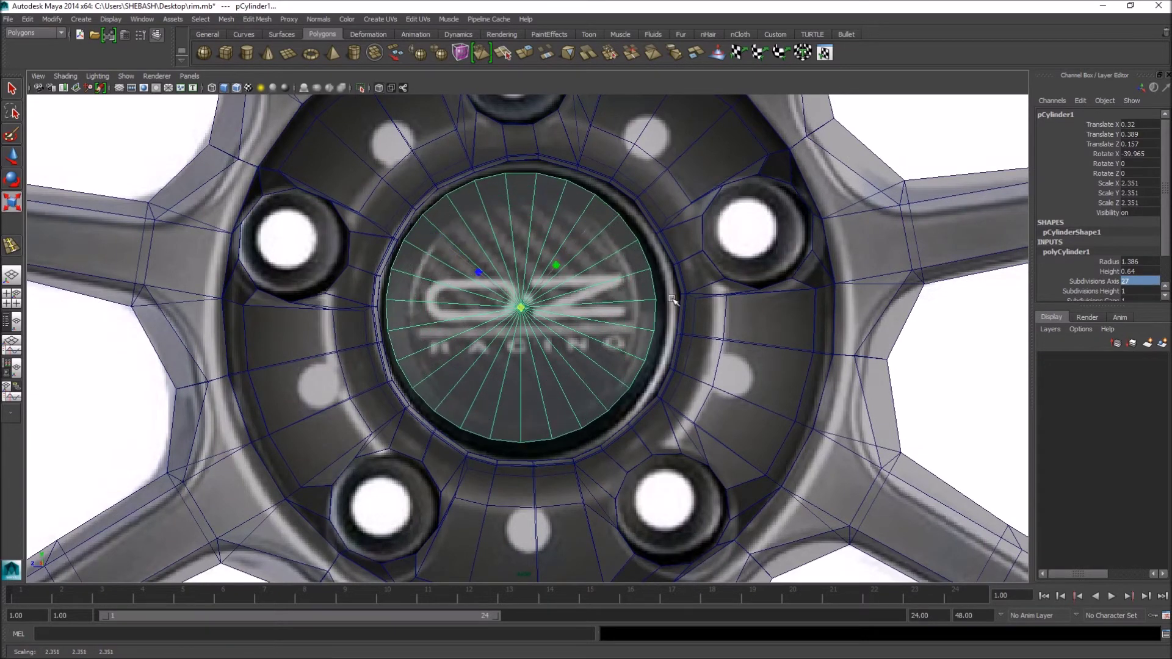
{"action": "key", "text": "w"}
{"action": "mouse_move", "coordinate": [528, 302]}
{"action": "left_mouse_down"}
{"action": "mouse_move", "coordinate": [556, 307]}
{"action": "mouse_move", "coordinate": [531, 311]}
{"action": "left_mouse_up"}
{"action": "key", "text": "r"}
{"action": "key", "text": "w"}
{"action": "key", "text": "r"}
{"action": "key", "text": "w"}
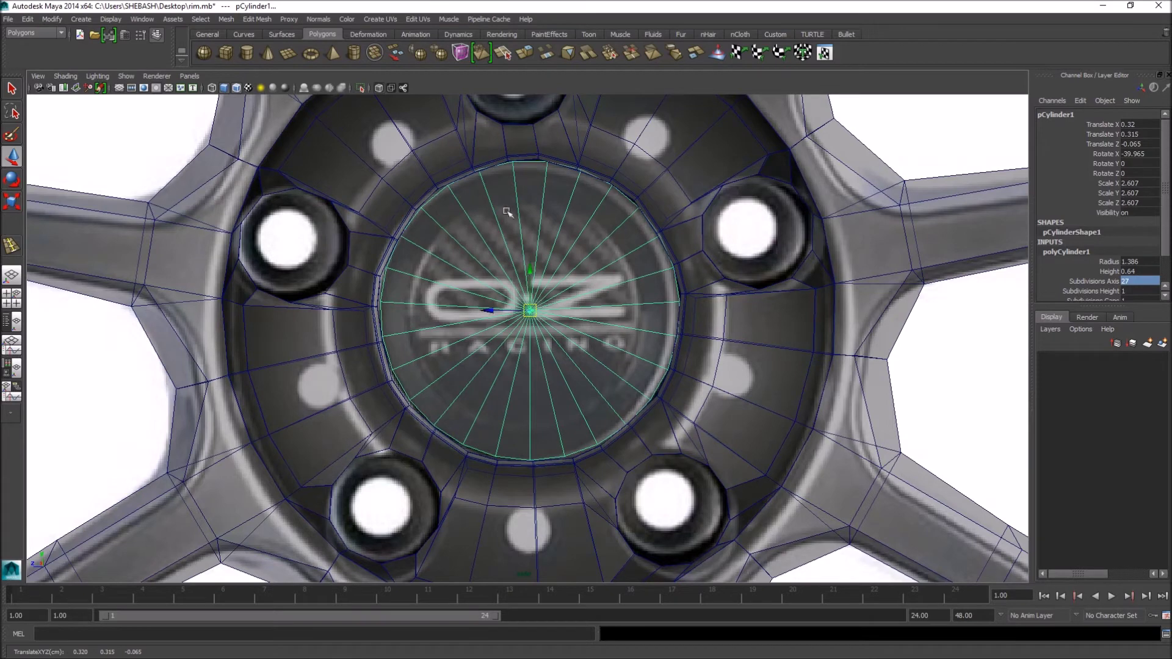
- Move the vertex groups at the top of the centre bore's rim onto the matching corners of the guide cylinder
{"action": "scroll", "coordinate": [511, 231], "scroll_direction": "down", "scroll_amount": 1}
{"action": "scroll", "coordinate": [536, 279], "scroll_direction": "up", "scroll_amount": 8}
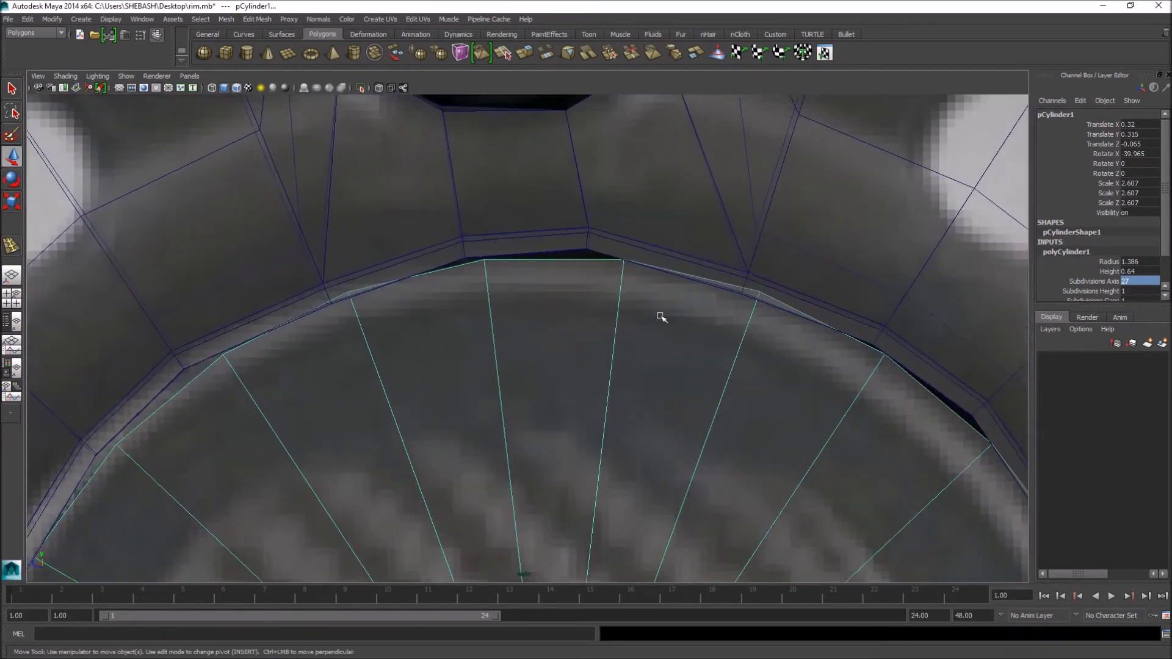
{"action": "scroll", "coordinate": [680, 319], "scroll_direction": "up", "scroll_amount": 1}
{"action": "key", "text": "q"}
{"action": "right_click_drag", "start_coordinate": [610, 207], "coordinate": [563, 205]}
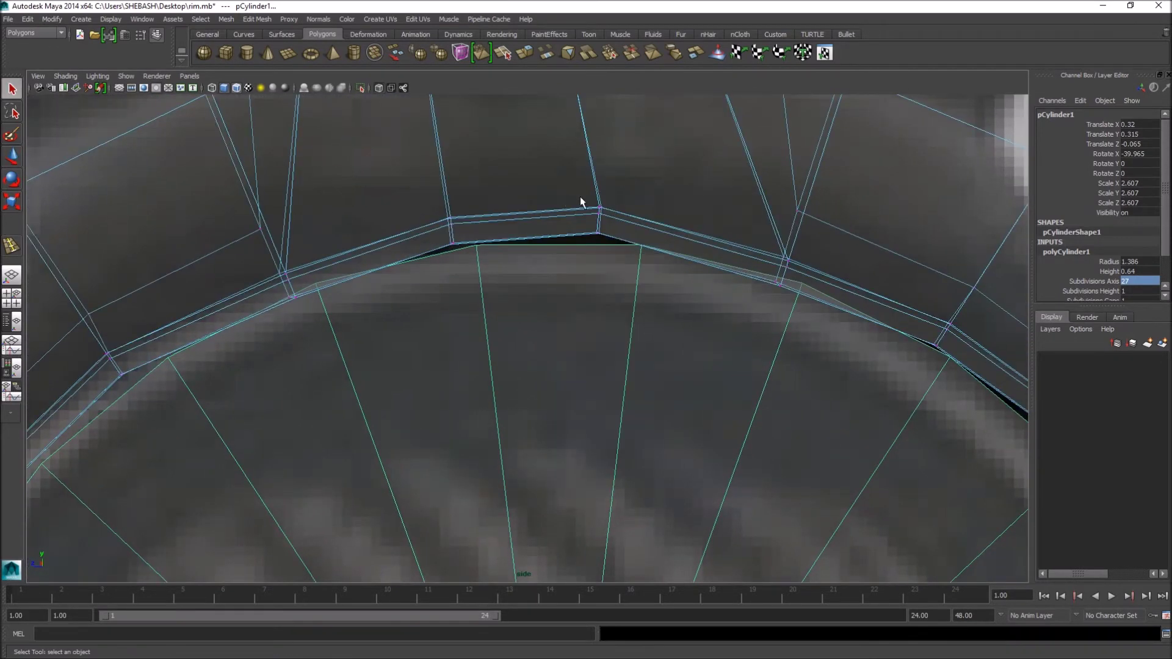
{"action": "middle_click_drag", "start_coordinate": [526, 173], "coordinate": [483, 240], "text": "alt"}
{"action": "scroll", "coordinate": [598, 247], "scroll_direction": "up", "scroll_amount": 3}
{"action": "left_click_drag", "start_coordinate": [541, 235], "coordinate": [627, 282]}
{"action": "key", "text": "w"}
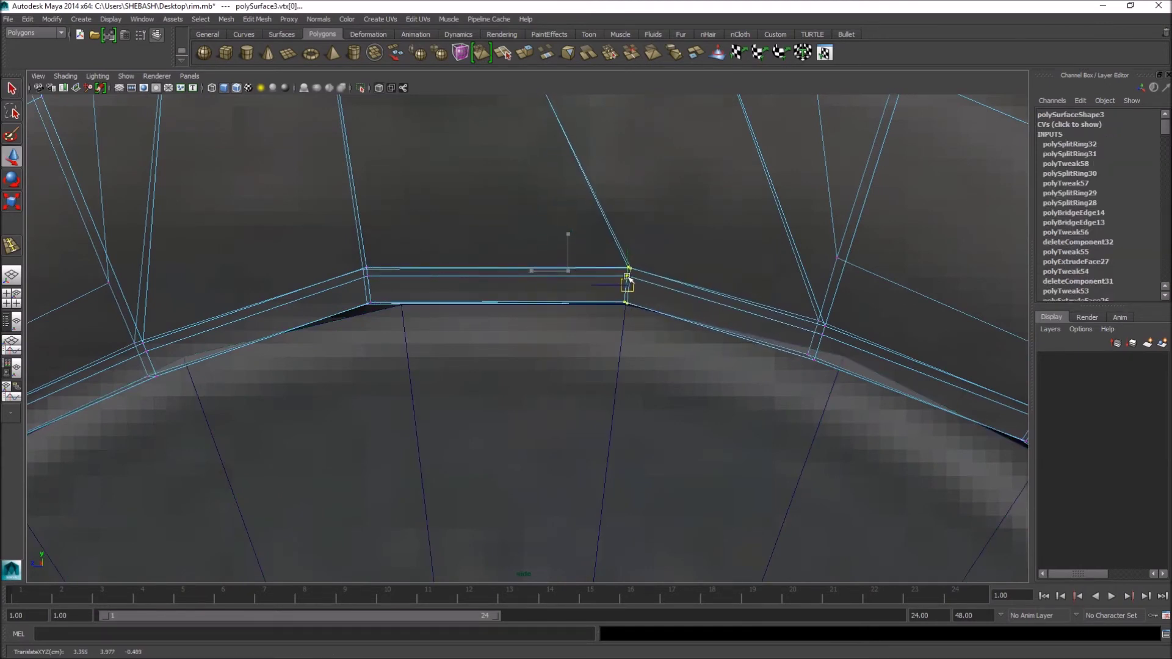
{"action": "left_click_drag", "start_coordinate": [296, 257], "coordinate": [445, 344]}
{"action": "left_click_drag", "start_coordinate": [369, 281], "coordinate": [400, 287]}
{"action": "middle_click_drag", "start_coordinate": [600, 303], "coordinate": [429, 188], "text": "alt"}
{"action": "left_click_drag", "start_coordinate": [654, 247], "coordinate": [685, 244]}
- Align the vertex groups along the bore rim's upper-right arc with the guide cylinder's corners
{"action": "middle_click_drag", "start_coordinate": [856, 338], "coordinate": [647, 240], "text": "alt"}
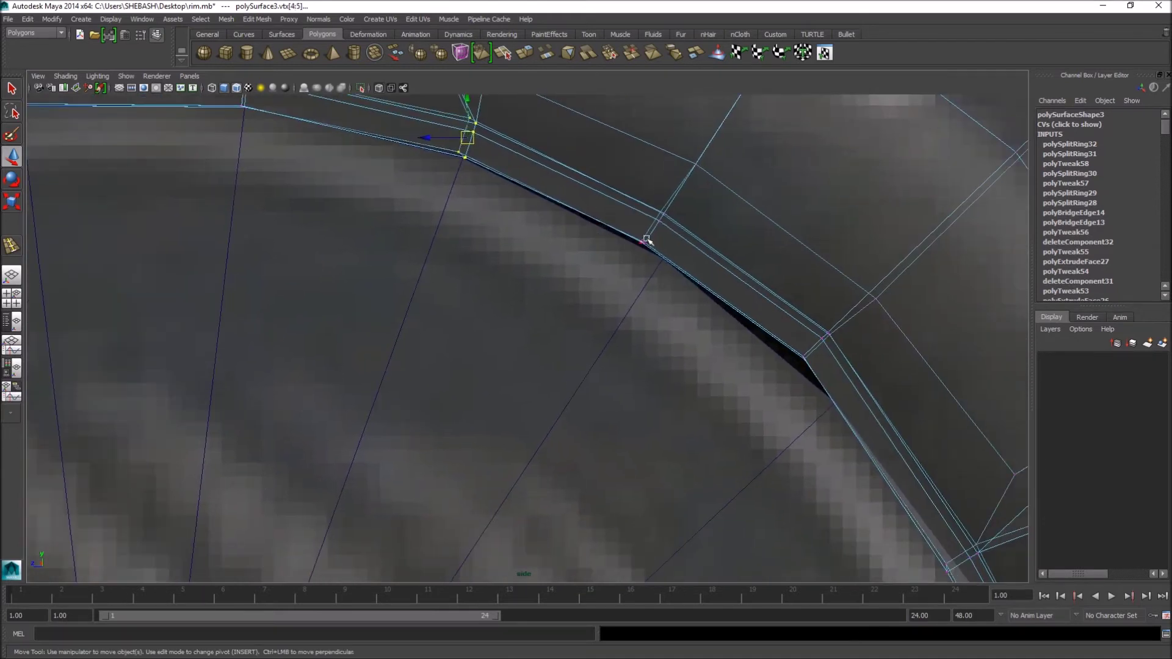
{"action": "left_click_drag", "start_coordinate": [694, 259], "coordinate": [694, 259]}
{"action": "left_click_drag", "start_coordinate": [654, 223], "coordinate": [674, 241]}
{"action": "middle_click_drag", "start_coordinate": [715, 261], "coordinate": [662, 169], "text": "alt"}
{"action": "left_click_drag", "start_coordinate": [741, 257], "coordinate": [775, 301]}
{"action": "middle_click_drag", "start_coordinate": [897, 462], "coordinate": [741, 317], "text": "alt"}
{"action": "left_click_drag", "start_coordinate": [683, 295], "coordinate": [749, 335]}
{"action": "scroll", "coordinate": [790, 385], "scroll_direction": "down", "scroll_amount": 5}
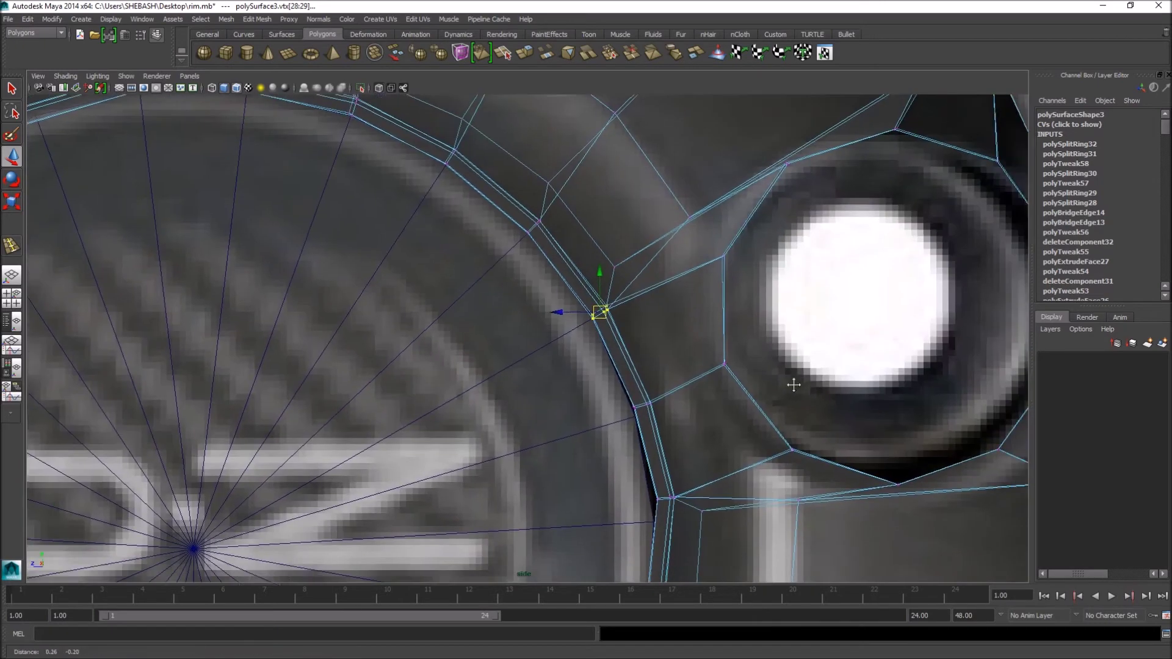
{"action": "scroll", "coordinate": [633, 387], "scroll_direction": "up", "scroll_amount": 6}
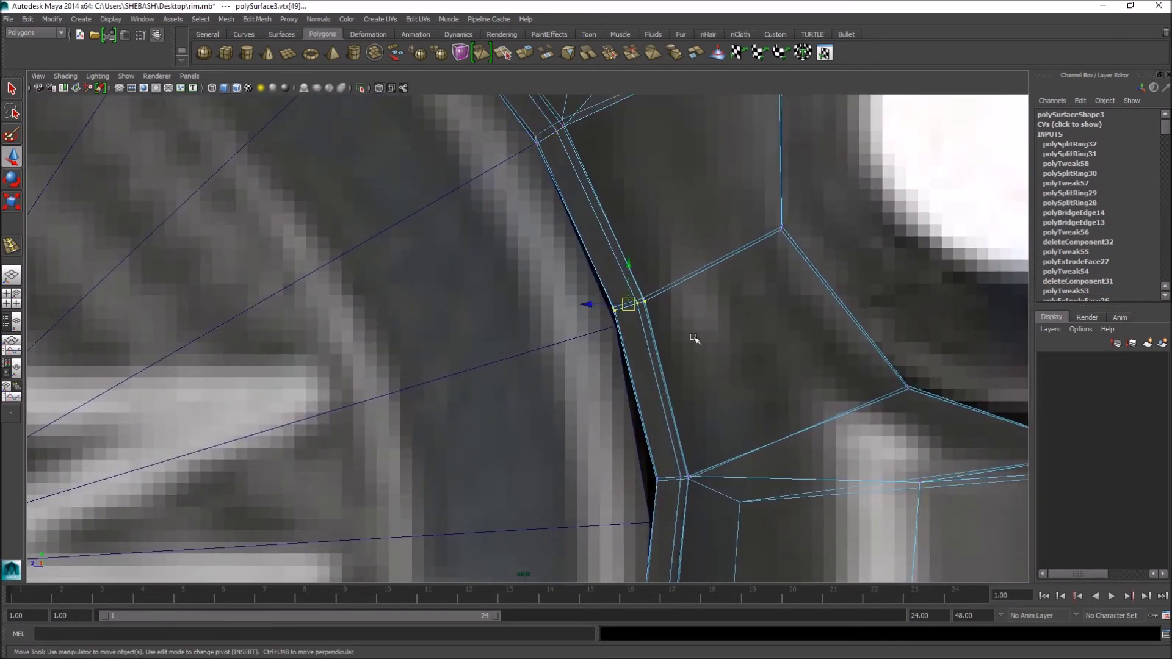
{"action": "left_click_drag", "start_coordinate": [628, 304], "coordinate": [625, 322]}
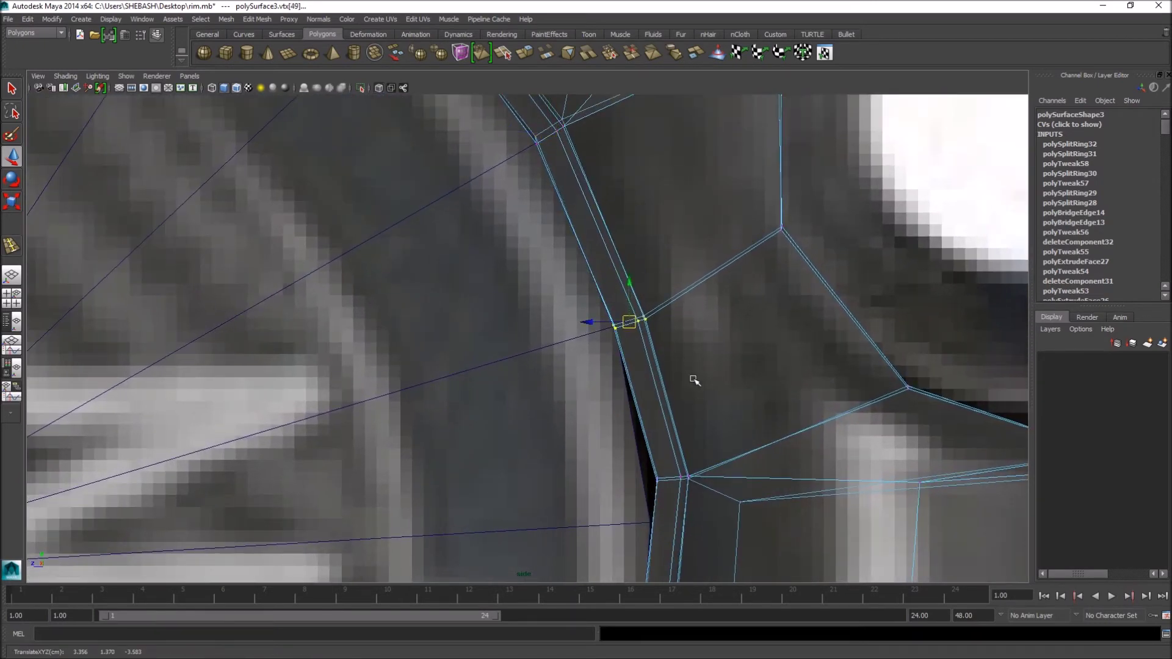
- Align the vertex groups on the right side of the bore rim, level with and below the logo, with the guide cylinder's corners
{"action": "middle_click_drag", "start_coordinate": [693, 425], "coordinate": [653, 342], "text": "alt"}
{"action": "left_click_drag", "start_coordinate": [664, 408], "coordinate": [665, 409]}
{"action": "left_click_drag", "start_coordinate": [631, 396], "coordinate": [627, 437]}
{"action": "middle_click_drag", "start_coordinate": [657, 484], "coordinate": [619, 276], "text": "alt"}
{"action": "middle_click_drag", "start_coordinate": [636, 452], "coordinate": [672, 268], "text": "alt"}
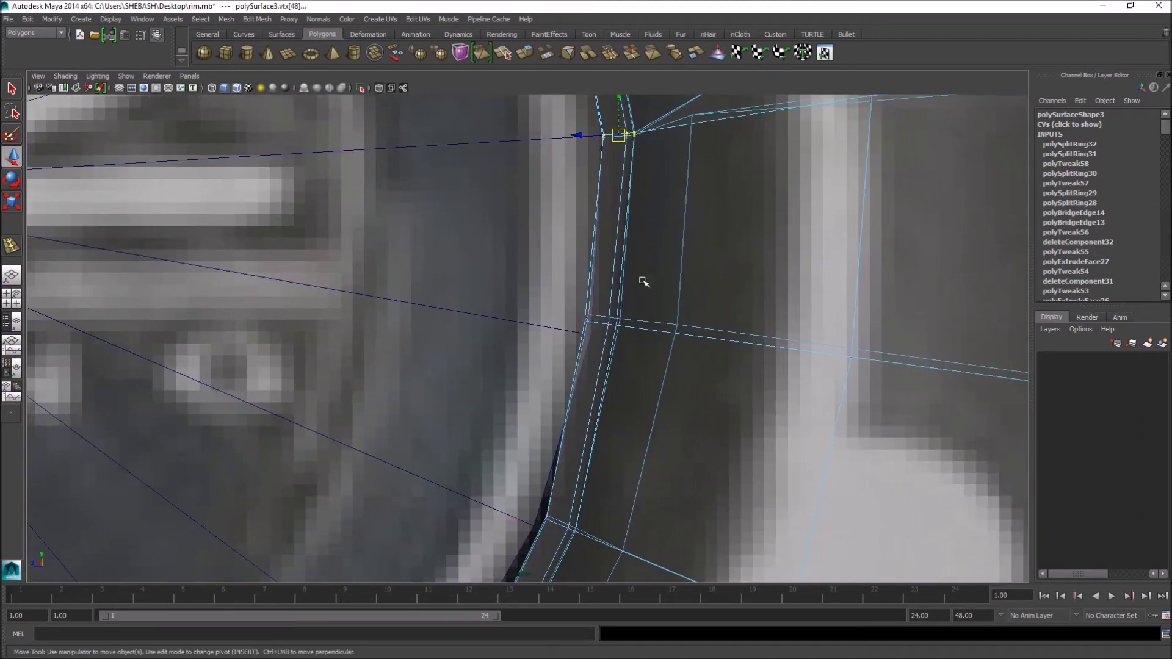
{"action": "mouse_move", "coordinate": [609, 324]}
{"action": "left_mouse_down"}
{"action": "mouse_move", "coordinate": [627, 339]}
{"action": "mouse_move", "coordinate": [616, 339]}
{"action": "left_mouse_up"}
{"action": "middle_click_drag", "start_coordinate": [626, 406], "coordinate": [596, 261], "text": "alt"}
{"action": "left_click_drag", "start_coordinate": [488, 337], "coordinate": [523, 384]}
{"action": "middle_click_drag", "start_coordinate": [521, 438], "coordinate": [512, 375], "text": "alt"}
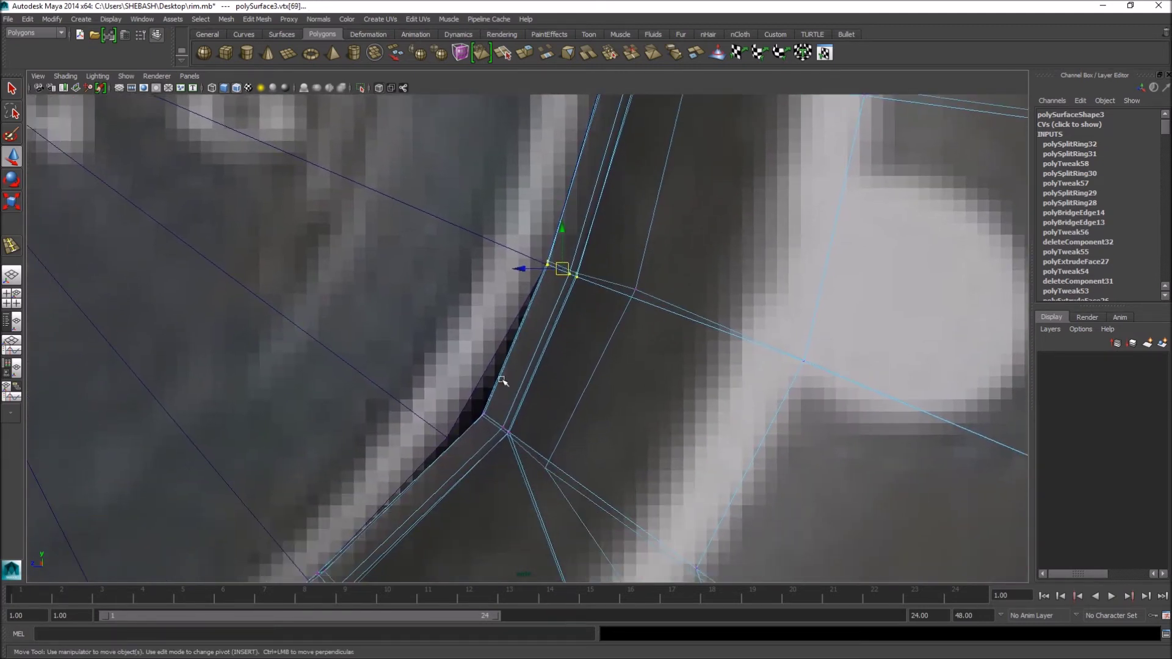
- Move the vertex groups along the bore rim's lower-right arc onto the guide cylinder's corners
{"action": "left_click_drag", "start_coordinate": [517, 442], "coordinate": [519, 445]}
{"action": "middle_click_drag", "start_coordinate": [537, 425], "coordinate": [662, 345], "text": "alt"}
{"action": "left_click_drag", "start_coordinate": [625, 345], "coordinate": [591, 366]}
{"action": "middle_click_drag", "start_coordinate": [563, 392], "coordinate": [638, 258], "text": "alt"}
{"action": "left_click_drag", "start_coordinate": [545, 390], "coordinate": [525, 379]}
{"action": "middle_click_drag", "start_coordinate": [426, 422], "coordinate": [538, 351], "text": "alt"}
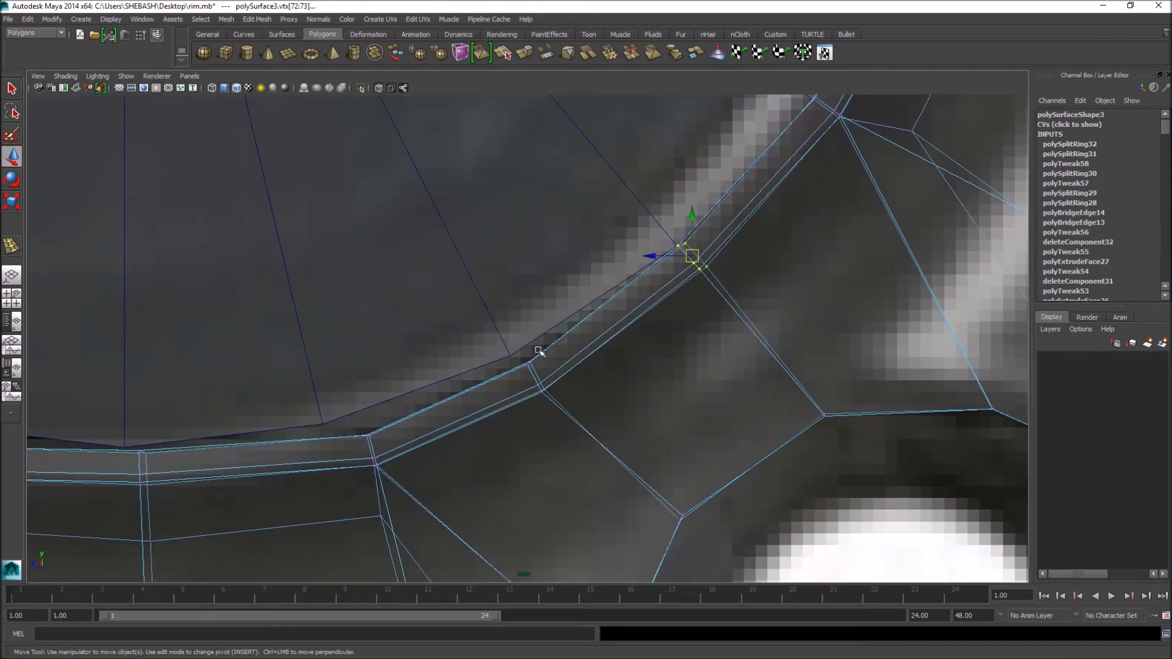
{"action": "left_click_drag", "start_coordinate": [535, 383], "coordinate": [519, 374]}
{"action": "middle_click_drag", "start_coordinate": [384, 421], "coordinate": [584, 323], "text": "alt"}
{"action": "left_click_drag", "start_coordinate": [587, 386], "coordinate": [586, 384]}
{"action": "left_click_drag", "start_coordinate": [516, 341], "coordinate": [473, 340]}
- Move the vertex groups along the bottom of the bore rim, up to the lower-left lug hole, onto the guide cylinder's corners
{"action": "middle_click_drag", "start_coordinate": [381, 329], "coordinate": [605, 367], "text": "alt"}
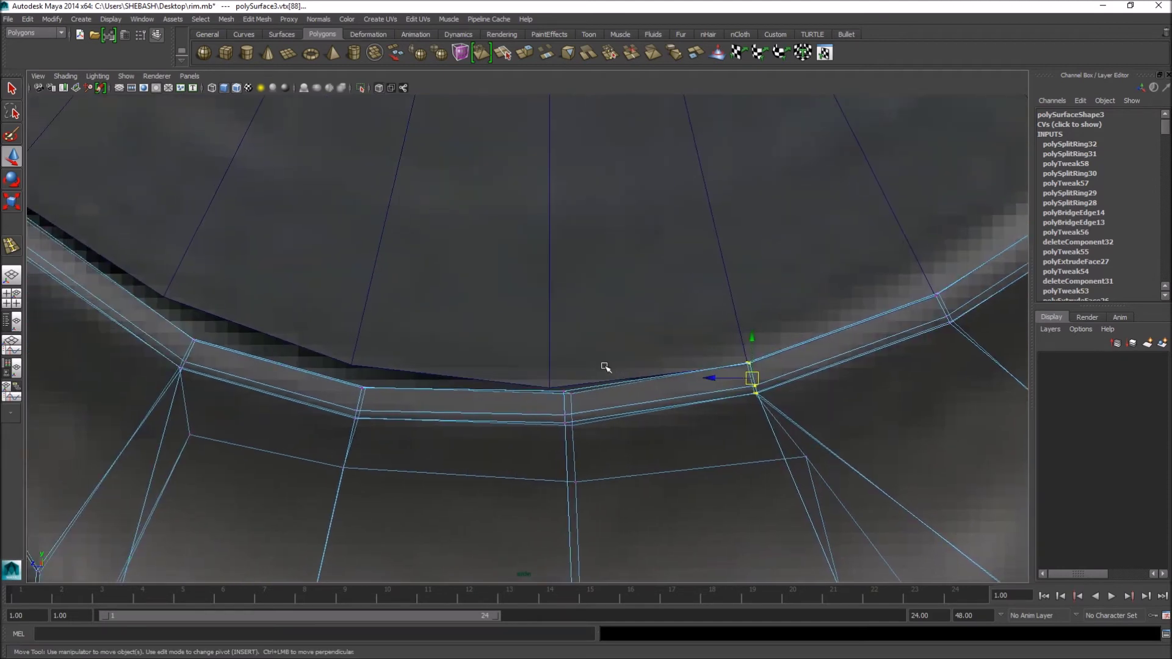
{"action": "left_click_drag", "start_coordinate": [612, 457], "coordinate": [612, 457]}
{"action": "mouse_move", "coordinate": [567, 406]}
{"action": "left_mouse_down"}
{"action": "mouse_move", "coordinate": [544, 402]}
{"action": "mouse_move", "coordinate": [553, 406]}
{"action": "left_mouse_up"}
{"action": "middle_click_drag", "start_coordinate": [392, 339], "coordinate": [574, 348], "text": "alt"}
{"action": "left_click_drag", "start_coordinate": [561, 442], "coordinate": [523, 385]}
{"action": "left_click_drag", "start_coordinate": [541, 412], "coordinate": [529, 390]}
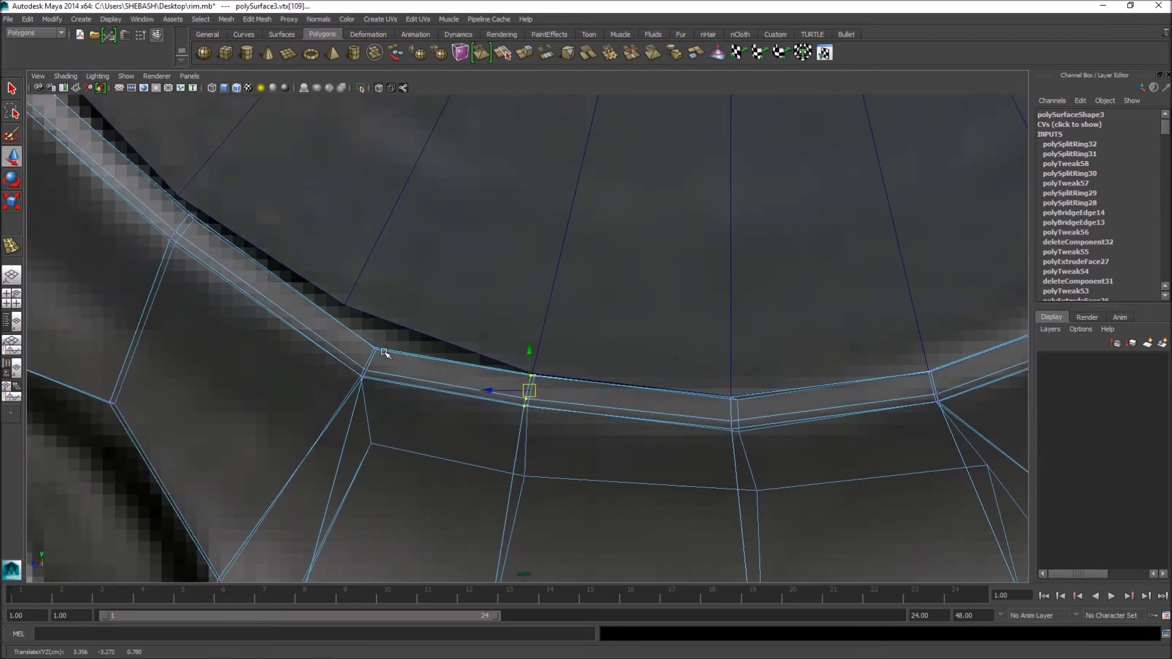
{"action": "left_click_drag", "start_coordinate": [392, 385], "coordinate": [342, 327]}
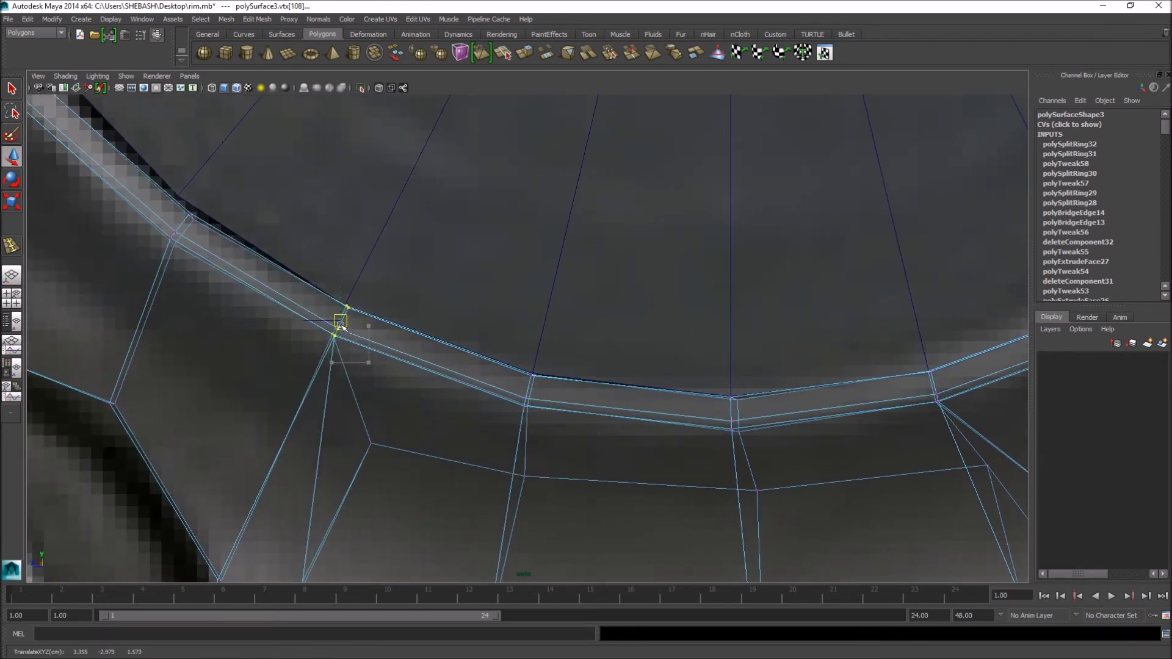
{"action": "middle_click_drag", "start_coordinate": [309, 254], "coordinate": [523, 373], "text": "alt"}
{"action": "left_click_drag", "start_coordinate": [490, 411], "coordinate": [491, 411]}
{"action": "left_click_drag", "start_coordinate": [447, 348], "coordinate": [437, 343]}
- Move the vertex groups along the bore rim's lower-left arc onto the guide cylinder's corners
{"action": "middle_click_drag", "start_coordinate": [394, 209], "coordinate": [447, 354], "text": "alt"}
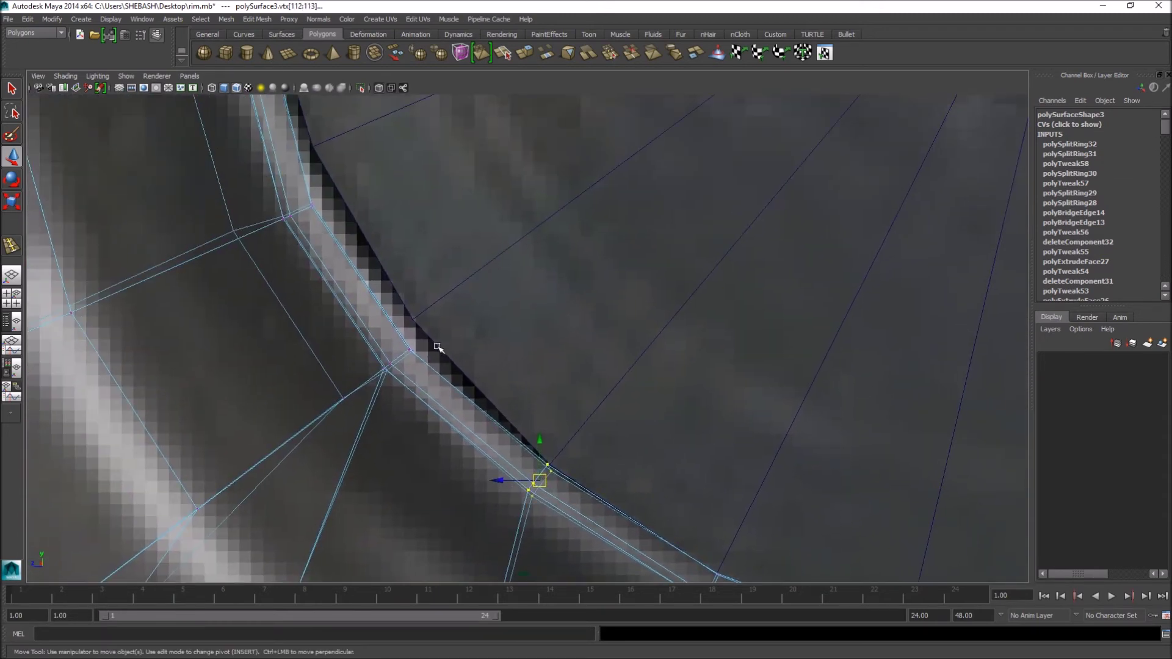
{"action": "left_click_drag", "start_coordinate": [436, 392], "coordinate": [373, 336]}
{"action": "left_click_drag", "start_coordinate": [398, 360], "coordinate": [400, 328]}
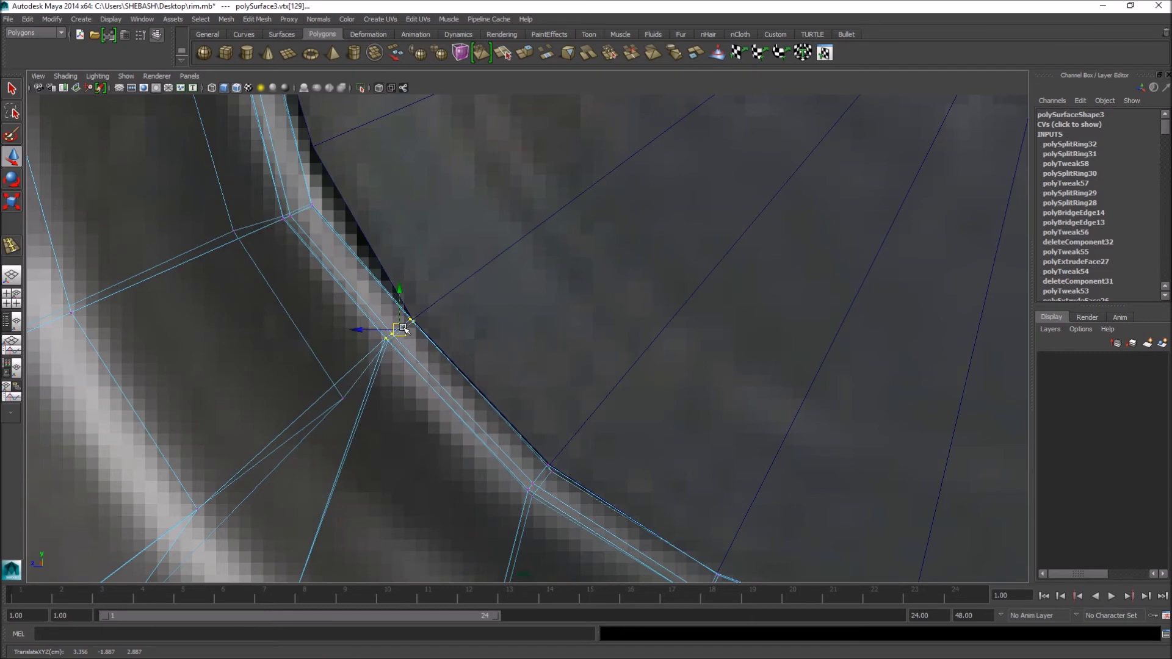
{"action": "middle_click_drag", "start_coordinate": [455, 213], "coordinate": [546, 404], "text": "alt"}
{"action": "left_click_drag", "start_coordinate": [361, 364], "coordinate": [395, 342]}
{"action": "middle_click_drag", "start_coordinate": [450, 228], "coordinate": [367, 355], "text": "alt"}
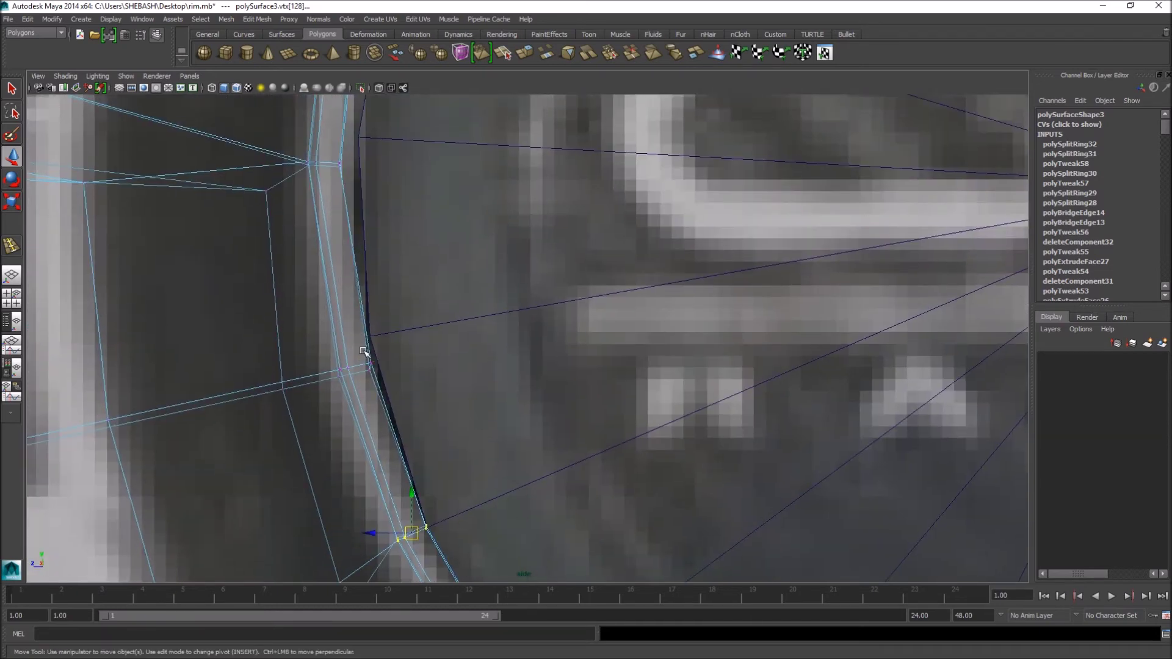
{"action": "left_click_drag", "start_coordinate": [392, 402], "coordinate": [393, 403]}
{"action": "left_click_drag", "start_coordinate": [356, 369], "coordinate": [352, 340]}
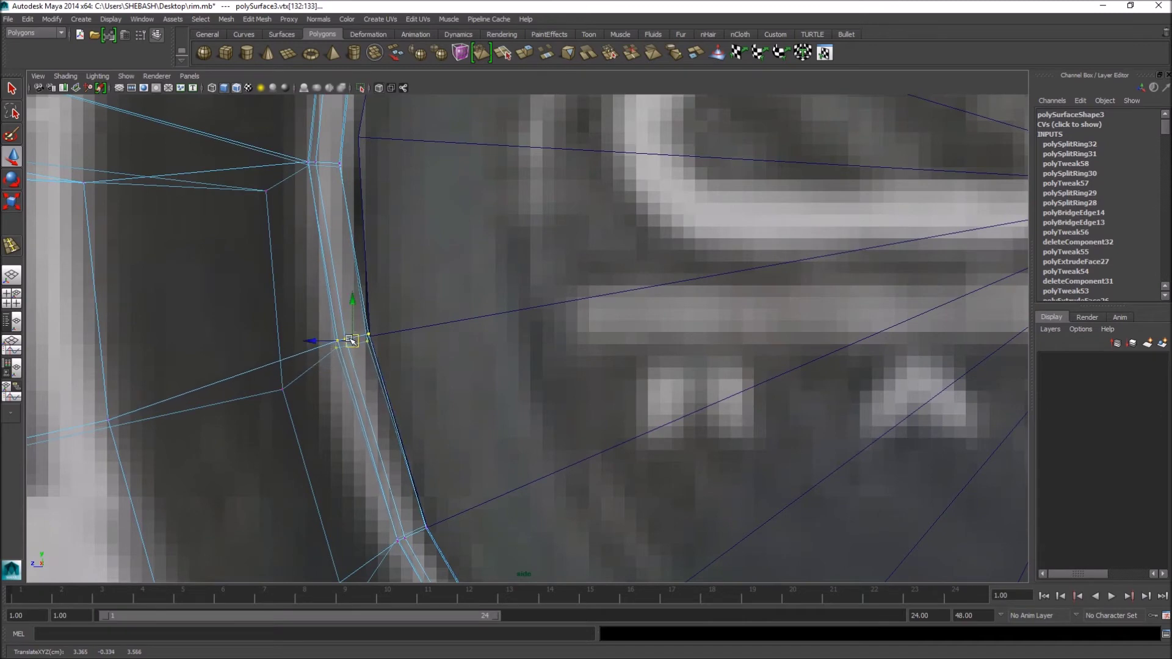
- Align the remaining vertex groups on the bore rim's left side and upper-left arc with the guide cylinder, completing the circle
{"action": "middle_click_drag", "start_coordinate": [402, 246], "coordinate": [443, 445], "text": "alt"}
{"action": "left_click_drag", "start_coordinate": [323, 335], "coordinate": [382, 334]}
{"action": "middle_click_drag", "start_coordinate": [482, 279], "coordinate": [472, 434], "text": "alt"}
{"action": "left_click_drag", "start_coordinate": [377, 359], "coordinate": [431, 282]}
{"action": "middle_click_drag", "start_coordinate": [575, 211], "coordinate": [512, 421], "text": "alt"}
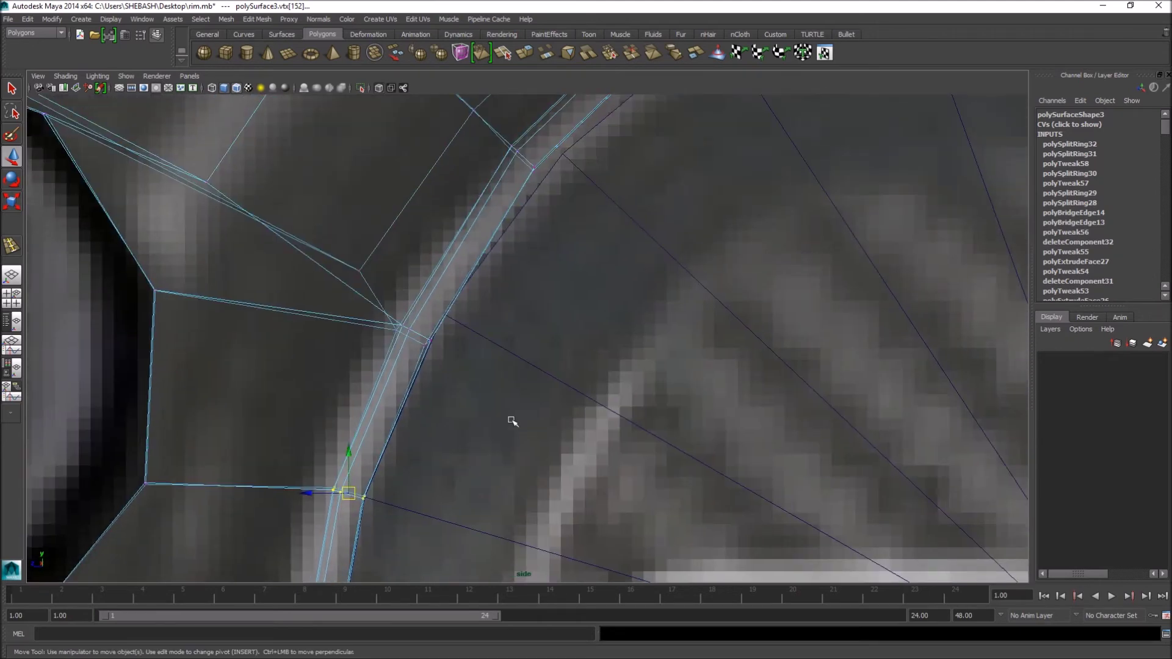
{"action": "left_click_drag", "start_coordinate": [384, 318], "coordinate": [426, 305]}
{"action": "middle_click_drag", "start_coordinate": [558, 250], "coordinate": [473, 397], "text": "alt"}
{"action": "left_click_drag", "start_coordinate": [436, 302], "coordinate": [458, 286]}
{"action": "middle_click_drag", "start_coordinate": [577, 254], "coordinate": [438, 374], "text": "alt"}
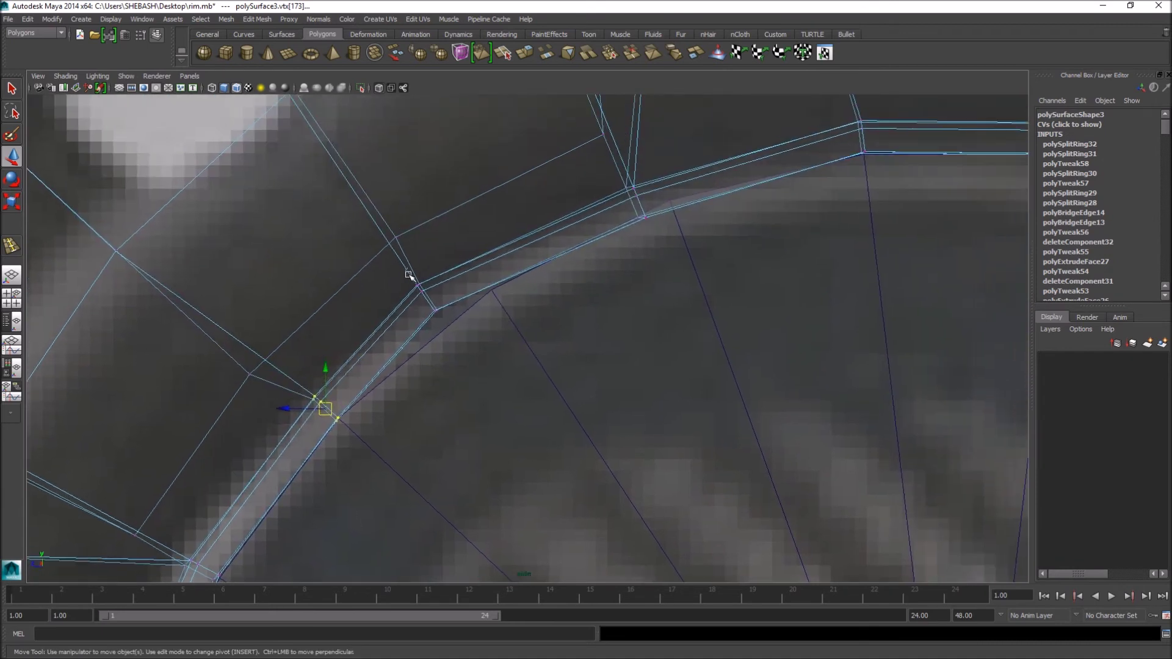
{"action": "left_click_drag", "start_coordinate": [431, 296], "coordinate": [487, 272]}
{"action": "middle_click_drag", "start_coordinate": [738, 281], "coordinate": [590, 368], "text": "alt"}
{"action": "left_click_drag", "start_coordinate": [470, 262], "coordinate": [517, 276]}
- Return to object mode, preview the hub smoothed in perspective, check the reshaped centre bore from several angles, and restore the unsmoothed display
{"action": "scroll", "coordinate": [486, 326], "scroll_direction": "down", "scroll_amount": 5}
{"action": "right_click_drag", "start_coordinate": [648, 360], "coordinate": [646, 354]}
{"action": "key", "text": "q"}
{"action": "left_click", "coordinate": [635, 334]}
{"action": "key", "text": "space"}
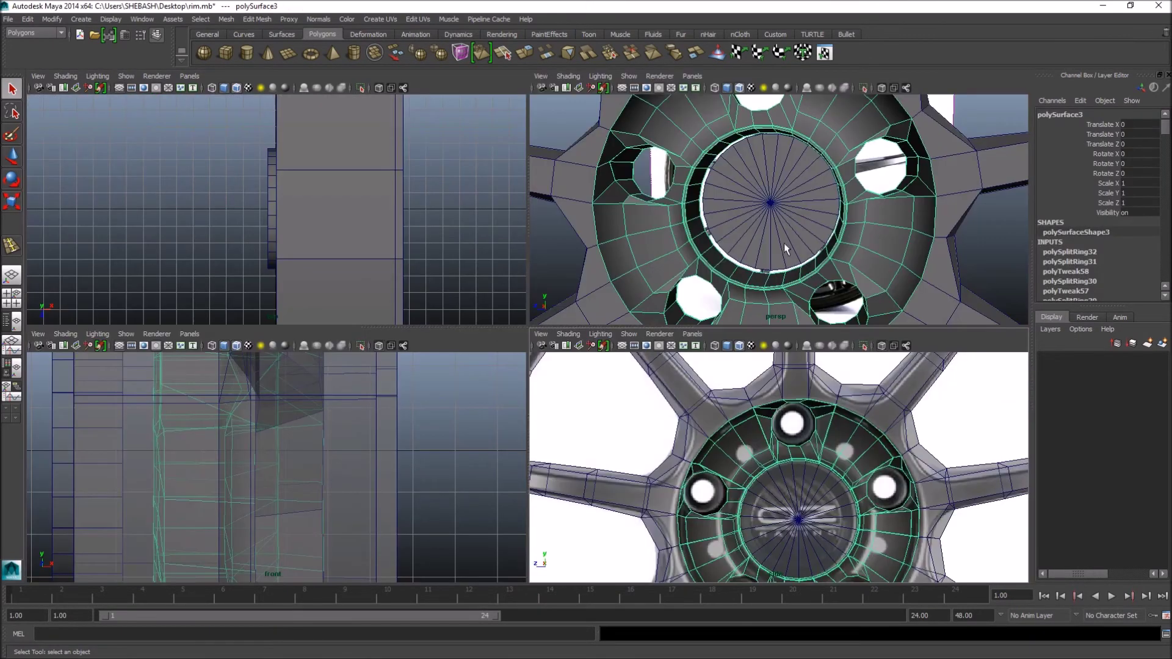
{"action": "key", "text": "space"}
{"action": "left_click_drag", "start_coordinate": [764, 260], "coordinate": [631, 329], "text": "alt"}
{"action": "key", "text": "3"}
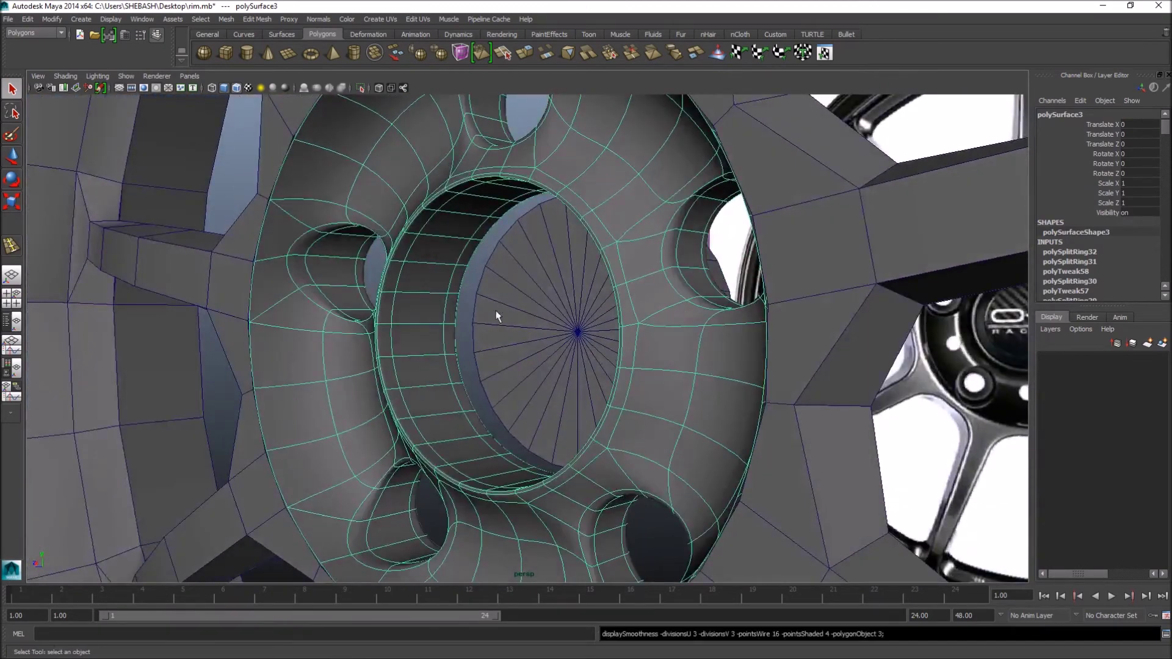
{"action": "left_click", "coordinate": [476, 362]}
{"action": "left_click_drag", "start_coordinate": [475, 375], "coordinate": [459, 192], "text": "alt"}
{"action": "key", "text": "f"}
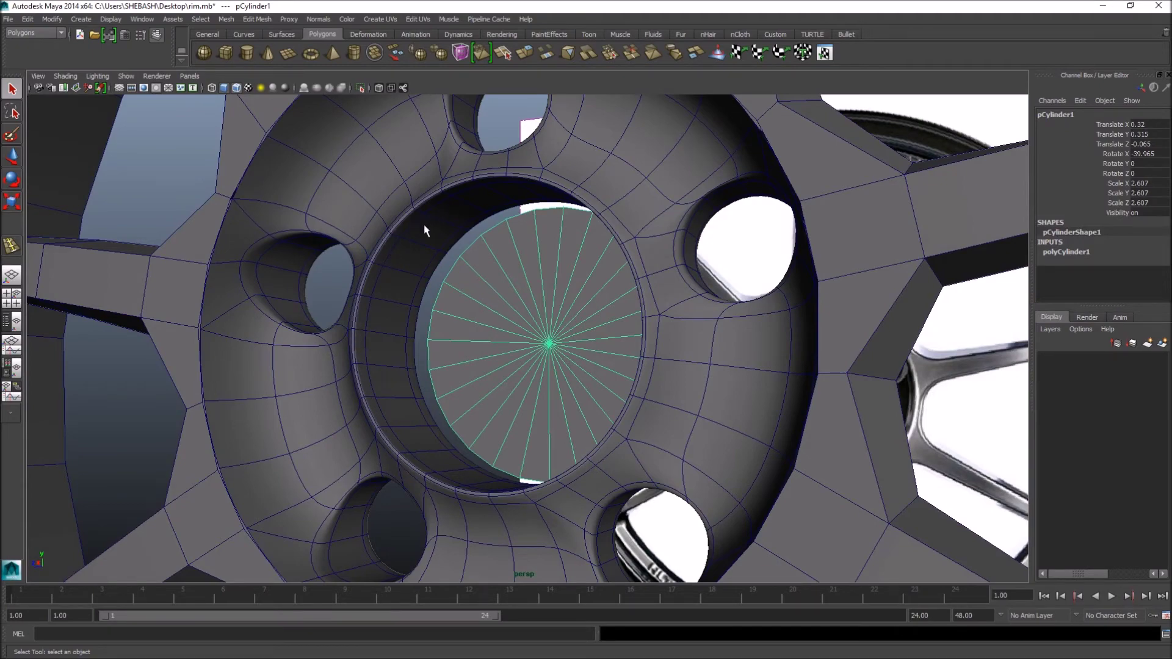
{"action": "left_click_drag", "start_coordinate": [598, 269], "coordinate": [574, 241], "text": "alt"}
{"action": "left_click_drag", "start_coordinate": [537, 465], "coordinate": [497, 340], "text": "alt"}
{"action": "left_click", "coordinate": [444, 284]}
{"action": "left_click_drag", "start_coordinate": [445, 284], "coordinate": [554, 296], "text": "alt"}
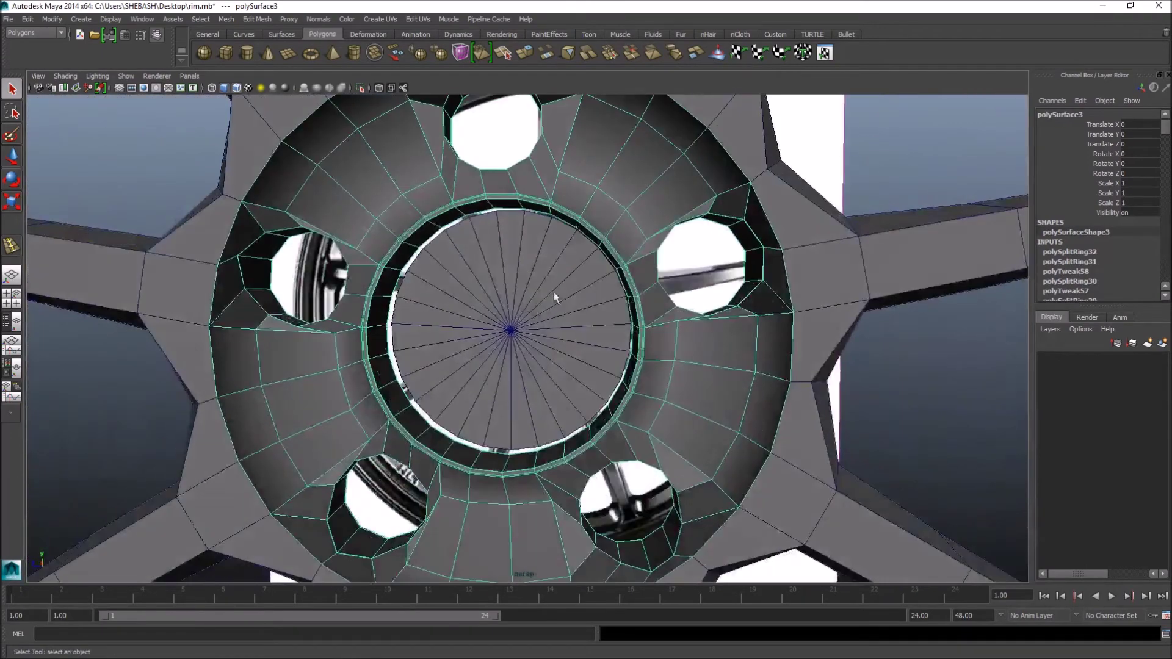
- In the side view, shrink the guide cylinder to a uniform scale of 0.442 and move it over the small pale dot at the hub's upper right
{"action": "key", "text": "space"}
{"action": "left_click", "coordinate": [779, 493]}
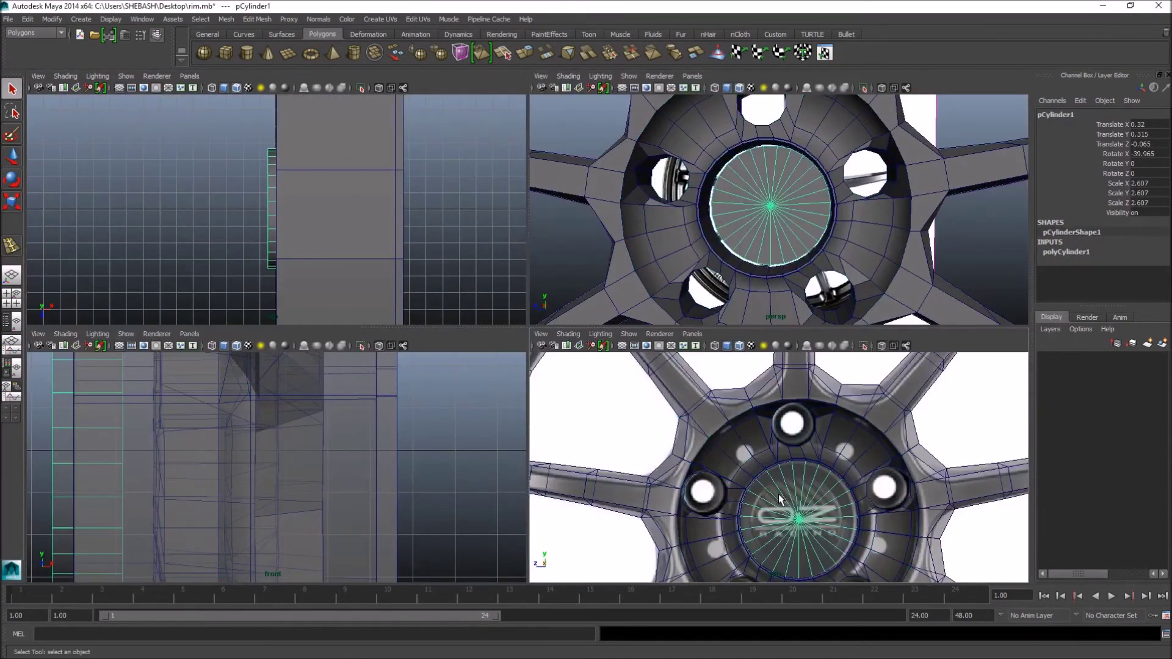
{"action": "key", "text": "space"}
{"action": "middle_click_drag", "start_coordinate": [544, 398], "coordinate": [540, 318], "text": "alt"}
{"action": "right_click_drag", "start_coordinate": [541, 319], "coordinate": [646, 328], "text": "alt"}
{"action": "middle_click_drag", "start_coordinate": [657, 336], "coordinate": [569, 302], "text": "alt"}
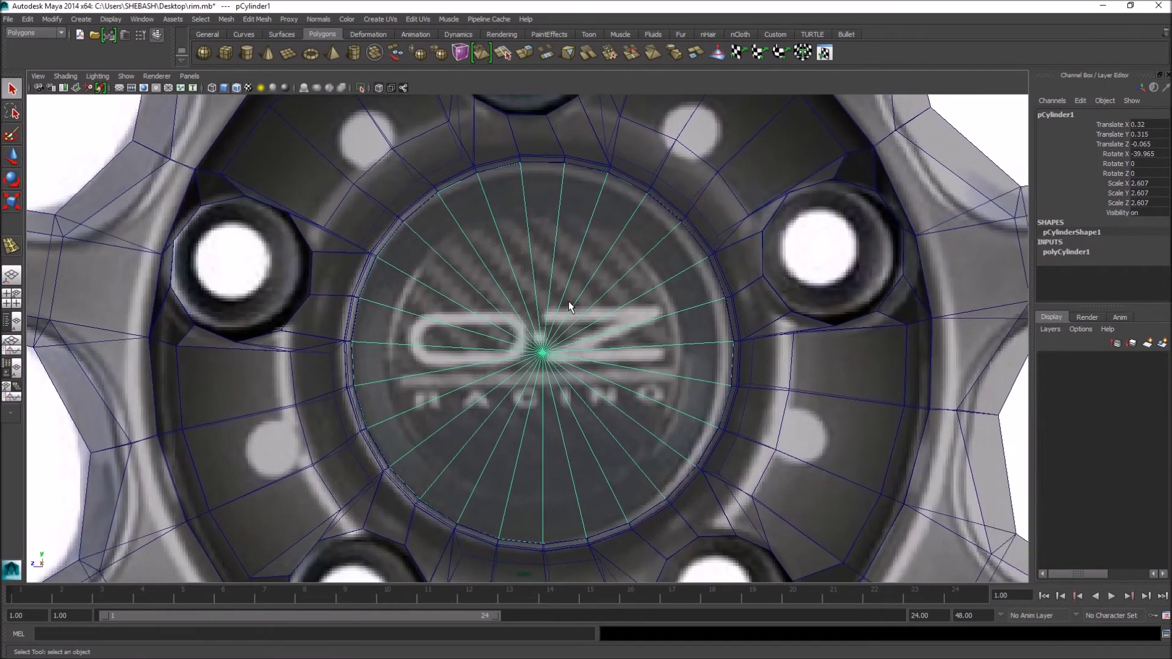
{"action": "key", "text": "r"}
{"action": "left_click_drag", "start_coordinate": [542, 355], "coordinate": [464, 358]}
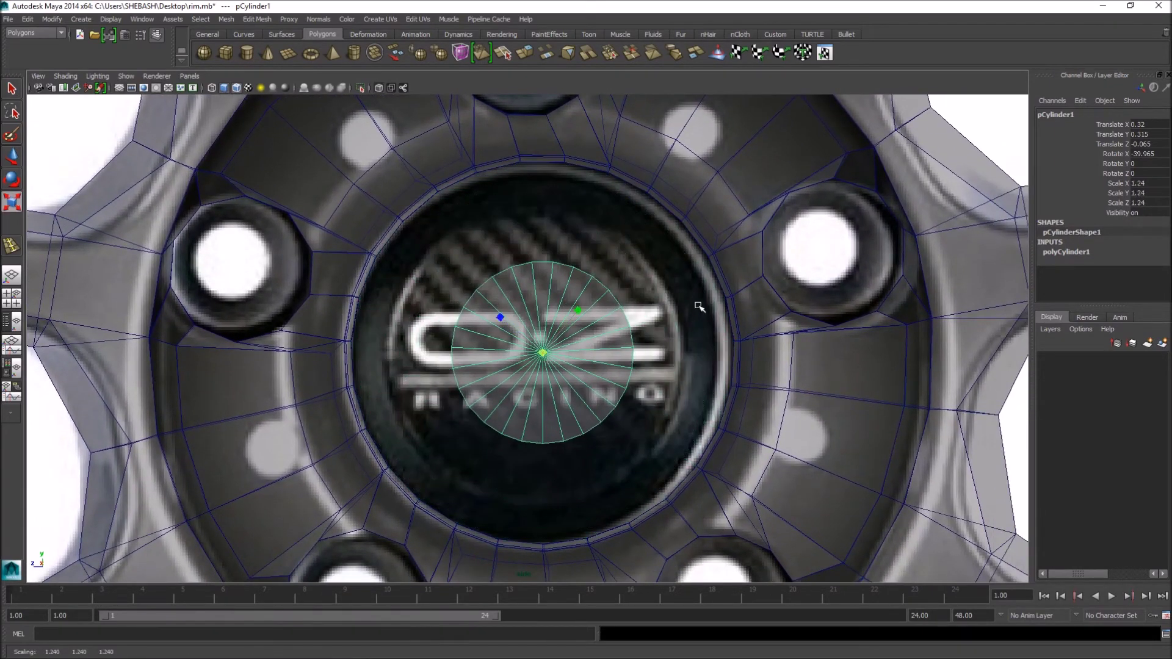
{"action": "middle_click_drag", "start_coordinate": [464, 357], "coordinate": [444, 430], "text": "alt"}
{"action": "key", "text": "w"}
{"action": "left_click_drag", "start_coordinate": [444, 430], "coordinate": [557, 227]}
{"action": "middle_click_drag", "start_coordinate": [558, 227], "coordinate": [628, 301], "text": "alt"}
{"action": "right_click_drag", "start_coordinate": [629, 301], "coordinate": [507, 438], "text": "alt"}
{"action": "left_click_drag", "start_coordinate": [507, 438], "coordinate": [311, 396]}
{"action": "key", "text": "r"}
{"action": "middle_click_drag", "start_coordinate": [707, 422], "coordinate": [642, 208], "text": "alt"}
{"action": "scroll", "coordinate": [642, 208], "scroll_direction": "down", "scroll_amount": 5}
{"action": "middle_click_drag", "start_coordinate": [621, 329], "coordinate": [614, 262], "text": "alt"}
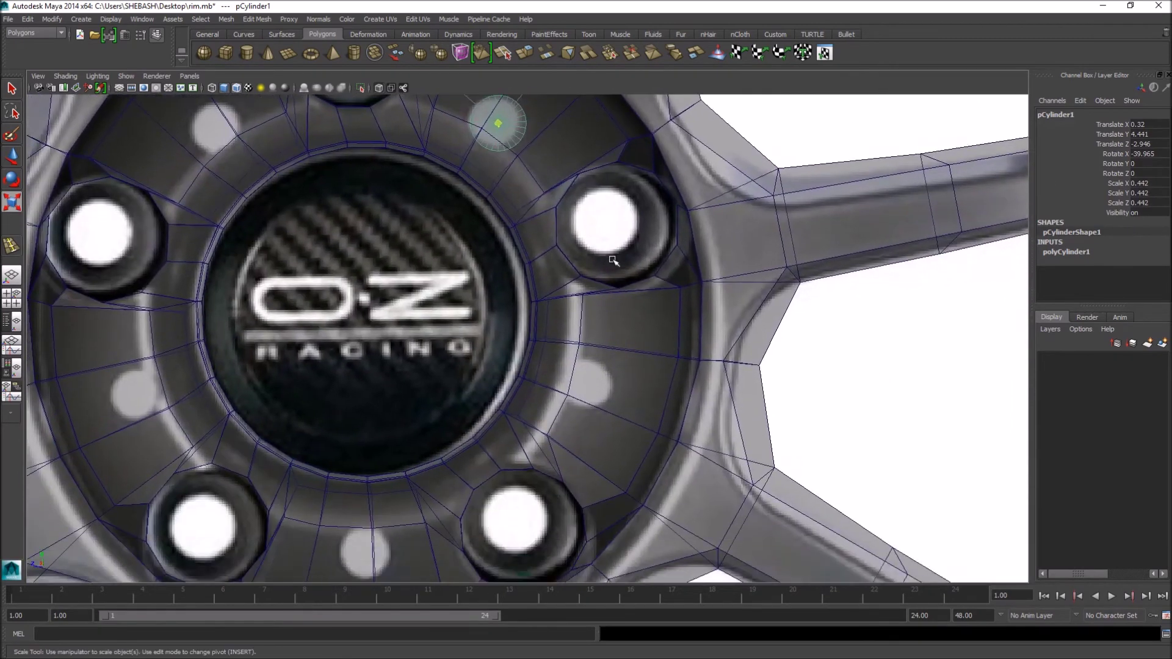
- Compare the hub's other pale dots, then fine-tune the guide cylinder over the upper-right dot at Y 4.545, Z -2.894
{"action": "middle_click_drag", "start_coordinate": [569, 416], "coordinate": [664, 271], "text": "alt"}
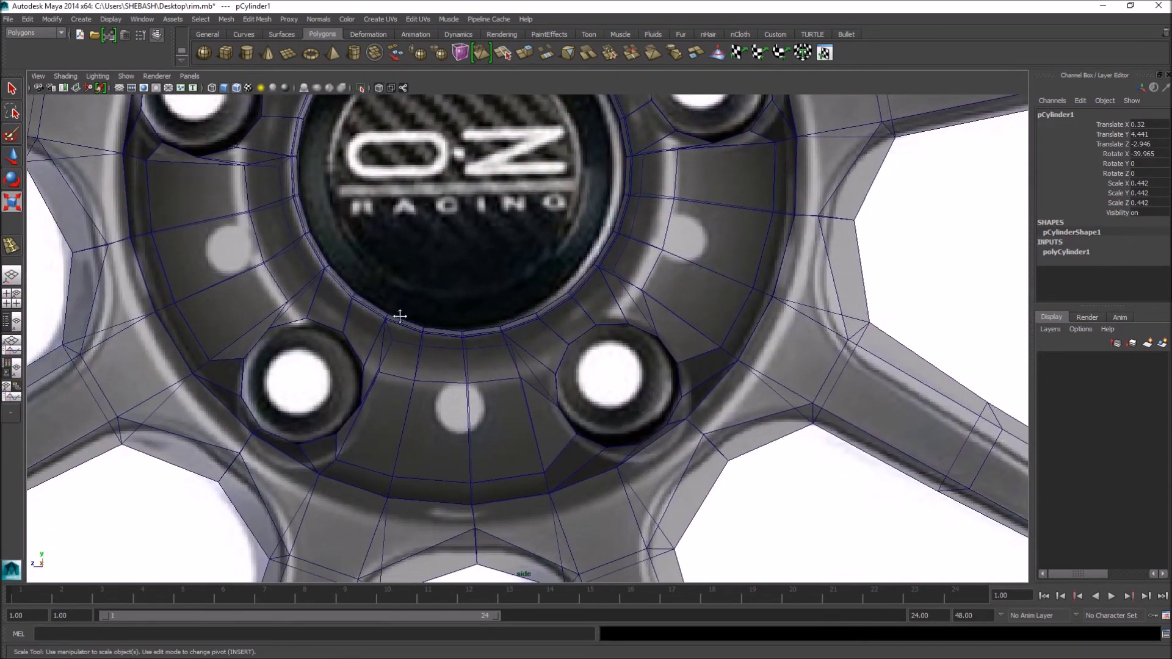
{"action": "middle_click_drag", "start_coordinate": [236, 262], "coordinate": [417, 345], "text": "alt"}
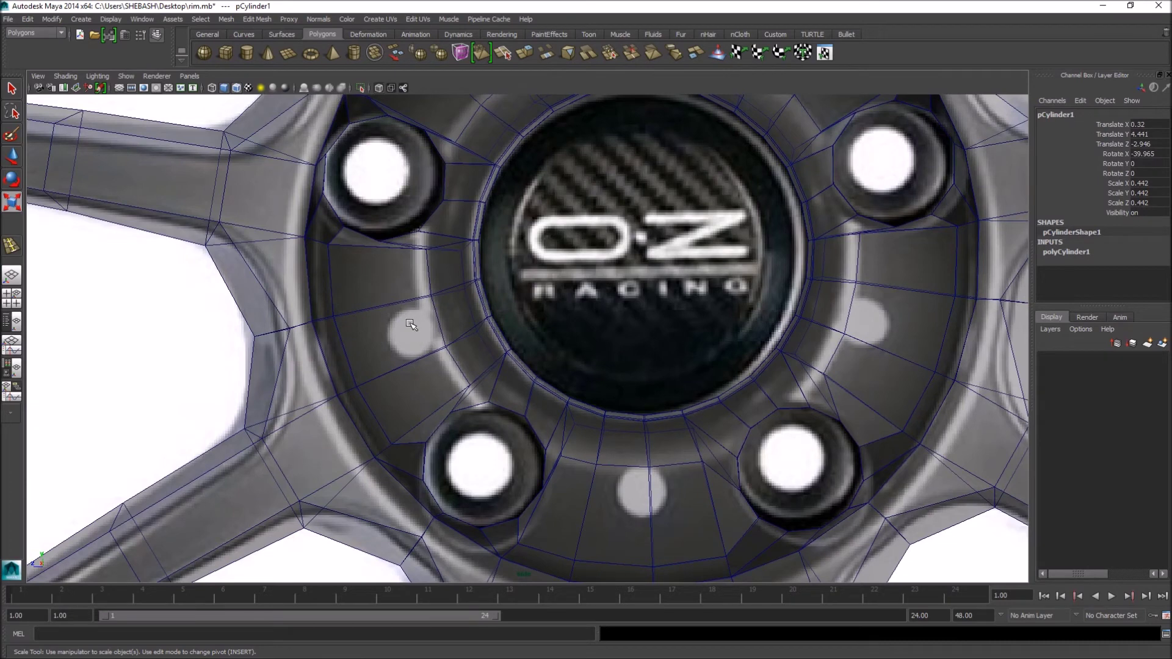
{"action": "middle_click_drag", "start_coordinate": [620, 180], "coordinate": [506, 364], "text": "alt"}
{"action": "middle_click_drag", "start_coordinate": [544, 259], "coordinate": [363, 356], "text": "alt"}
{"action": "right_click_drag", "start_coordinate": [243, 395], "coordinate": [502, 396], "text": "alt"}
{"action": "key", "text": "w"}
{"action": "left_click_drag", "start_coordinate": [455, 357], "coordinate": [450, 348]}
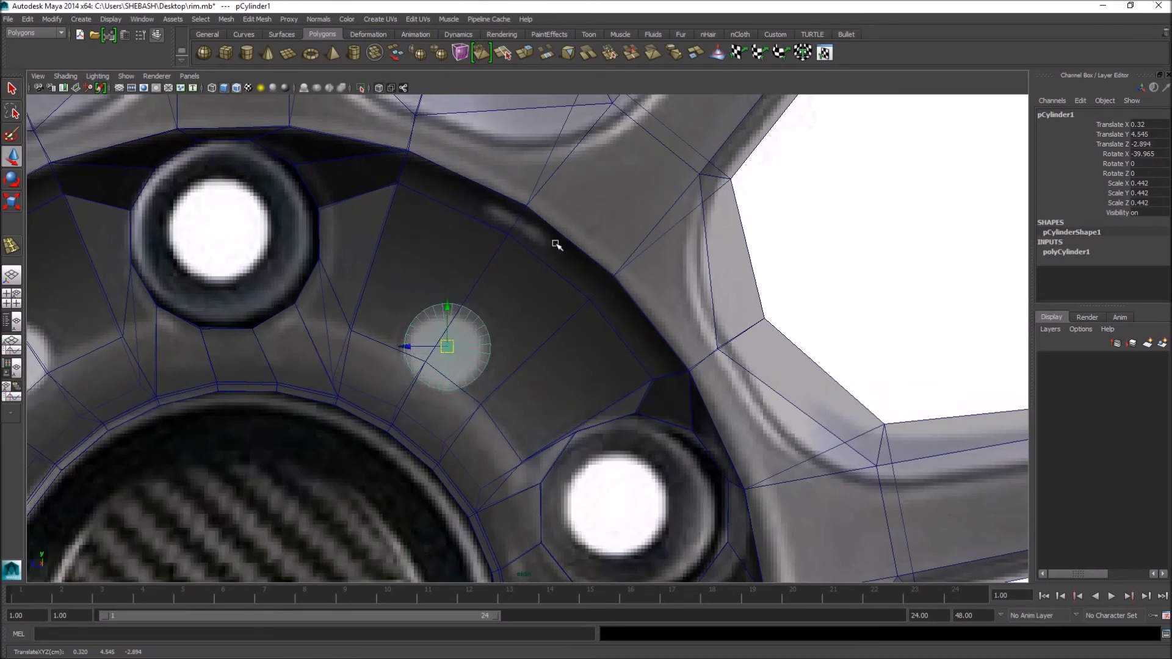
- Select the four hub faces around the upper-right pale dot, then extrude them and scale the result inward around the guide cylinder
{"action": "right_click_drag", "start_coordinate": [444, 257], "coordinate": [435, 287]}
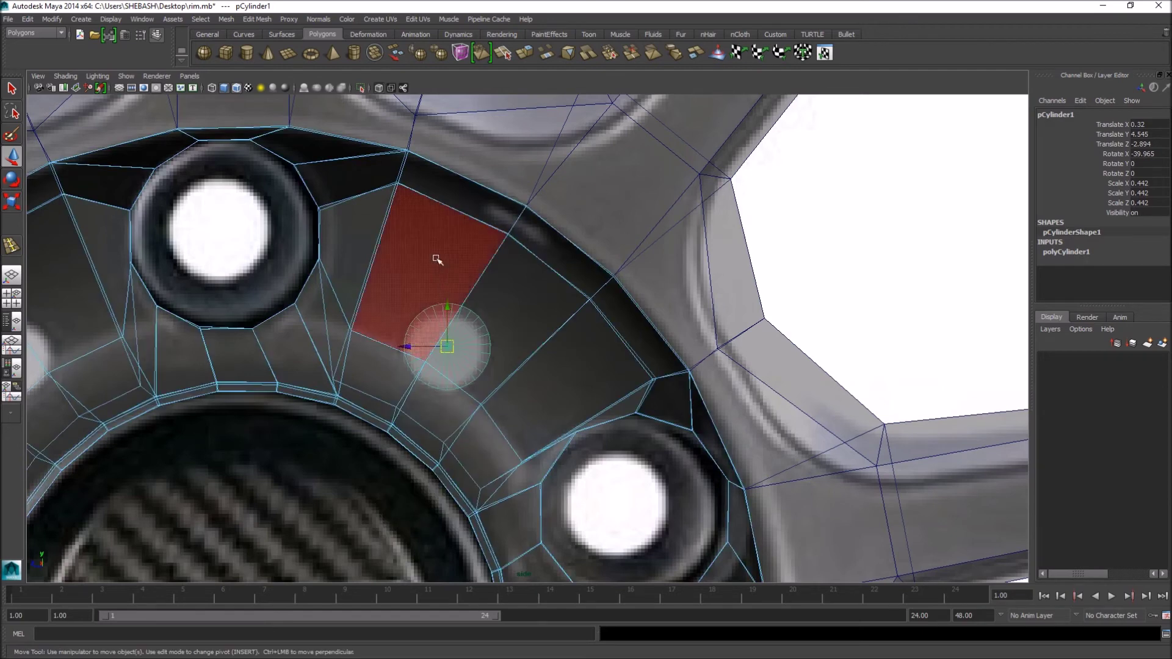
{"action": "left_click", "coordinate": [431, 287]}
{"action": "left_click", "coordinate": [403, 375], "text": "shift"}
{"action": "left_click", "coordinate": [458, 335], "text": "shift"}
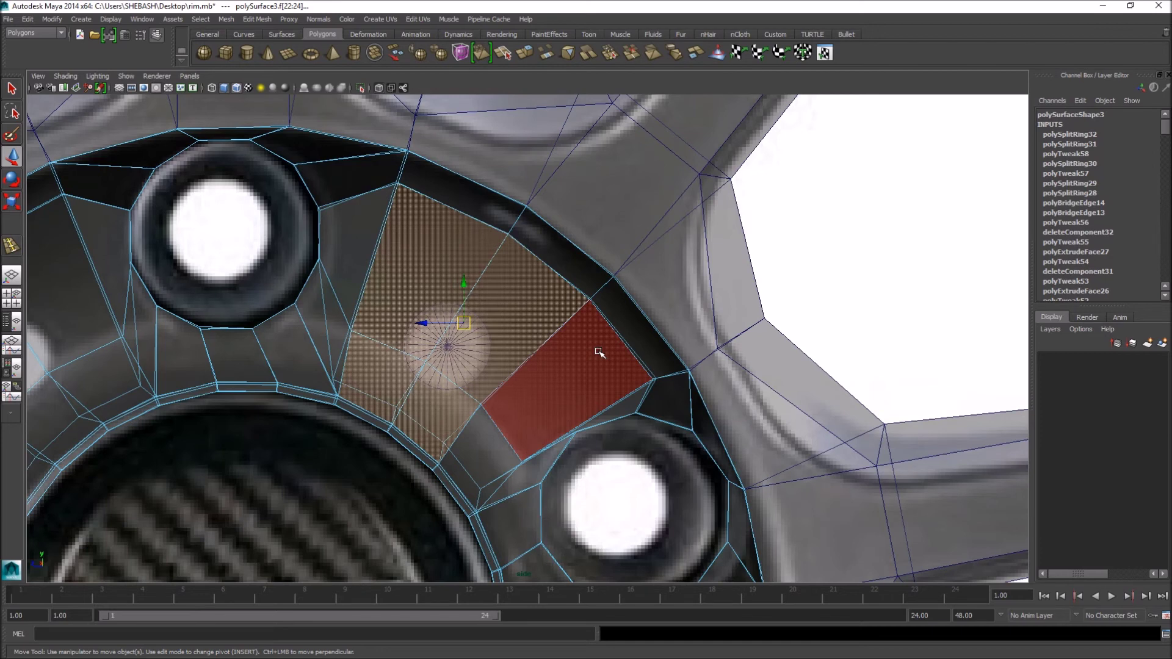
{"action": "key", "text": "f"}
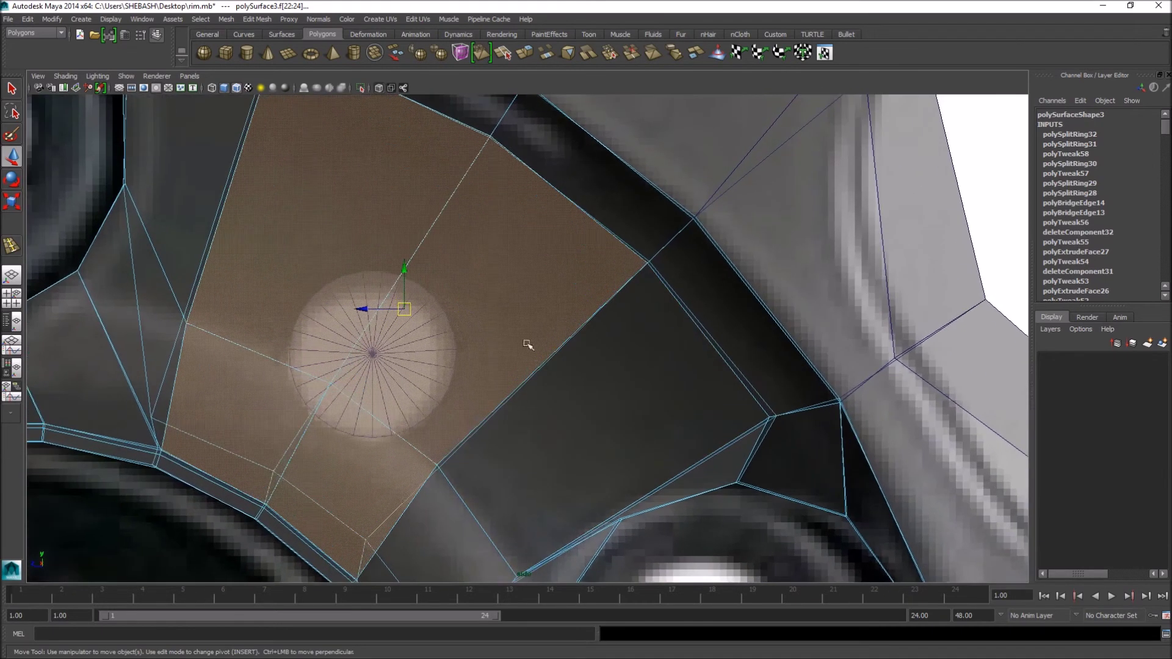
{"action": "key", "text": "r"}
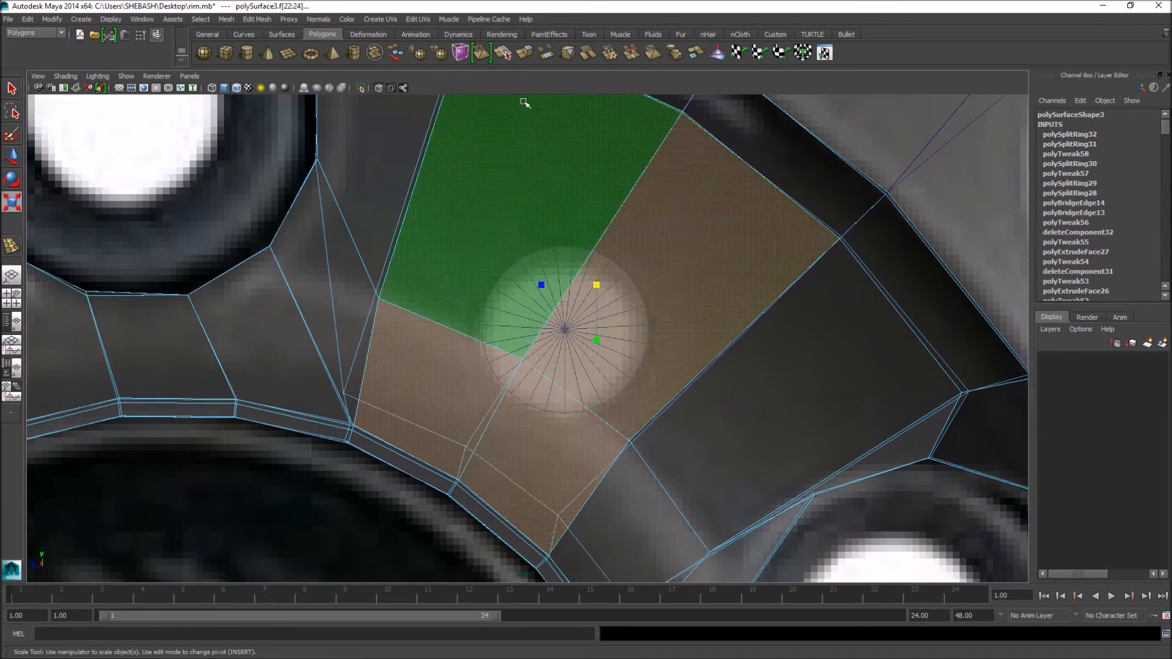
{"action": "key", "text": "ctrl+e"}
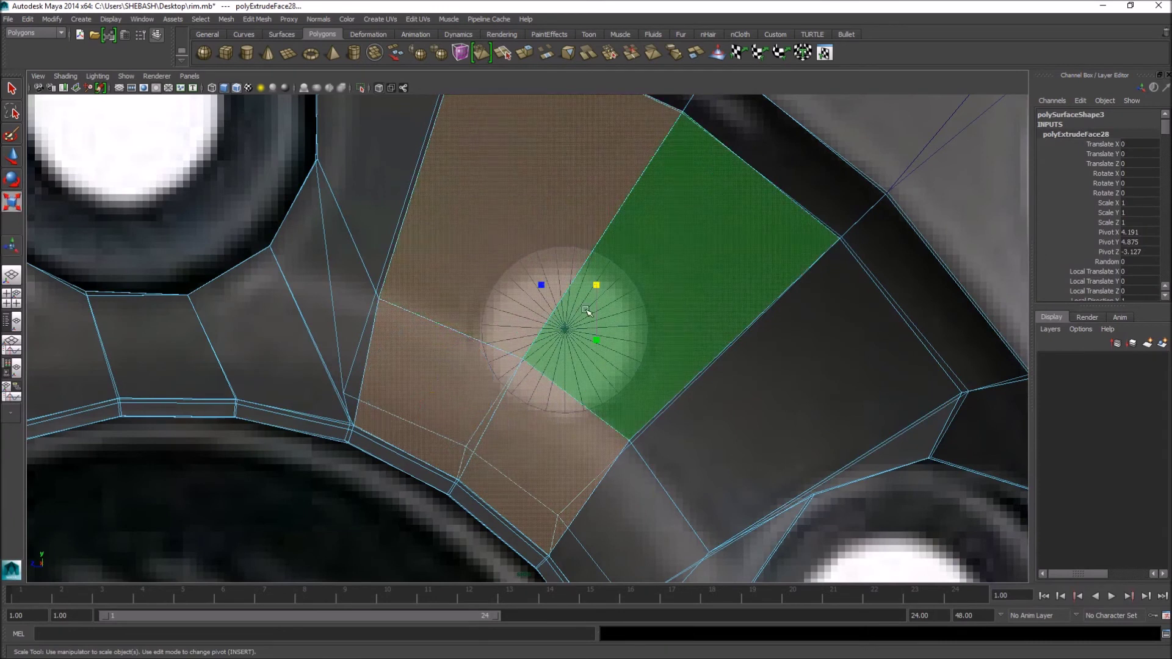
{"action": "left_click_drag", "start_coordinate": [596, 284], "coordinate": [537, 275]}
- Delete the four inset faces over the guide cylinder to open a hole in the hub's front surface
{"action": "key", "text": "q"}
{"action": "right_click", "coordinate": [564, 240]}
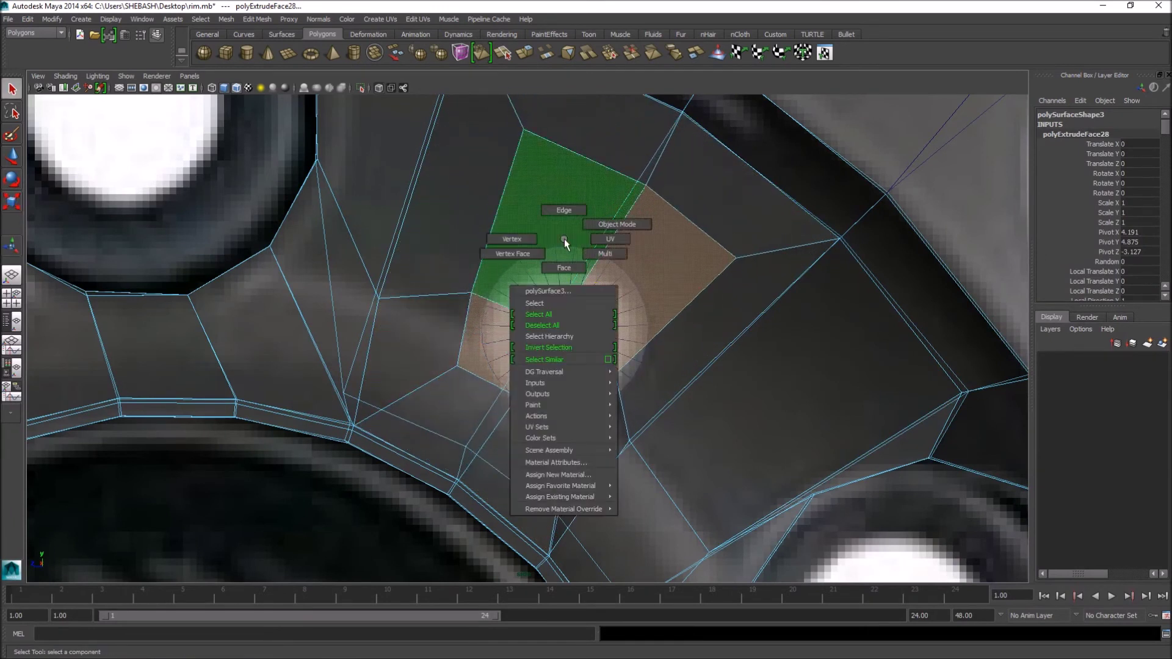
{"action": "left_click", "coordinate": [552, 248]}
{"action": "left_click", "coordinate": [518, 329], "text": "shift"}
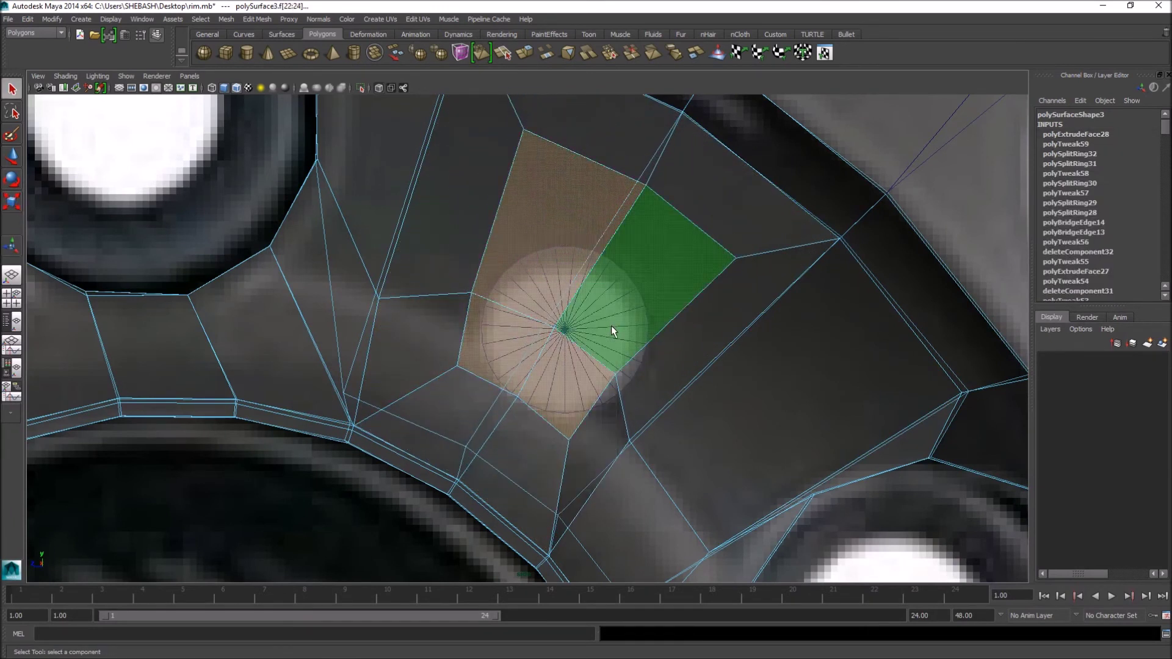
{"action": "key", "text": "Delete"}
- Return to object mode and set the guide cylinder's axis subdivisions to 6
{"action": "left_click", "coordinate": [458, 235]}
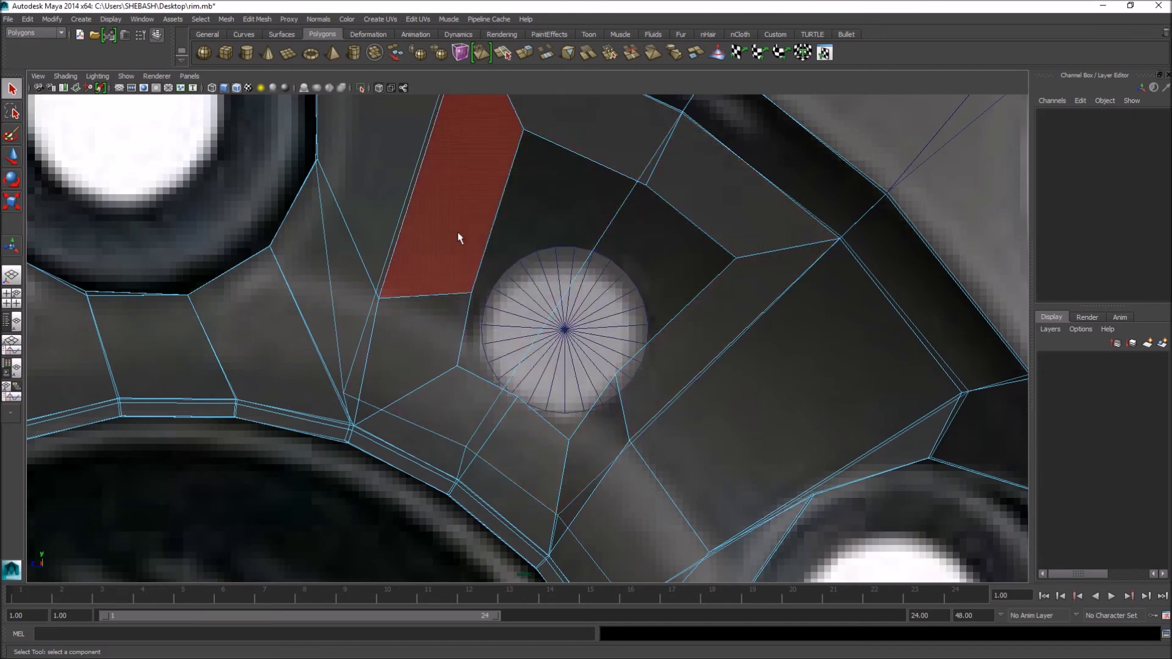
{"action": "left_click_drag", "start_coordinate": [458, 235], "coordinate": [525, 278], "text": "shift"}
{"action": "right_click_drag", "start_coordinate": [525, 278], "coordinate": [546, 284]}
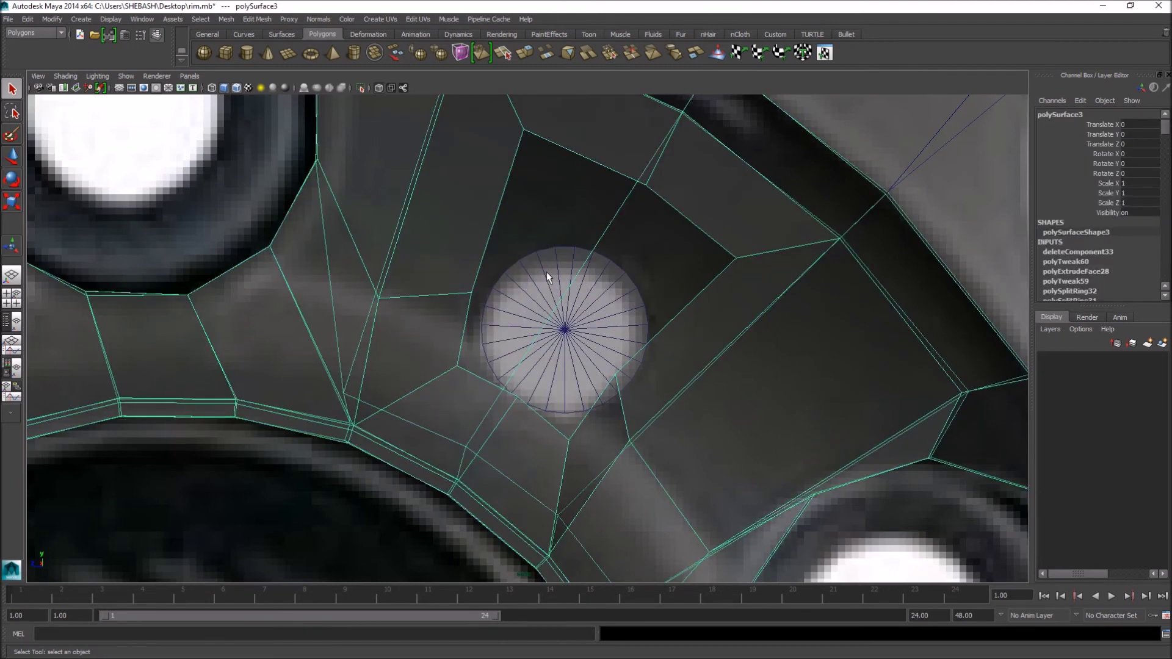
{"action": "left_click", "coordinate": [545, 272]}
{"action": "left_click", "coordinate": [1068, 252]}
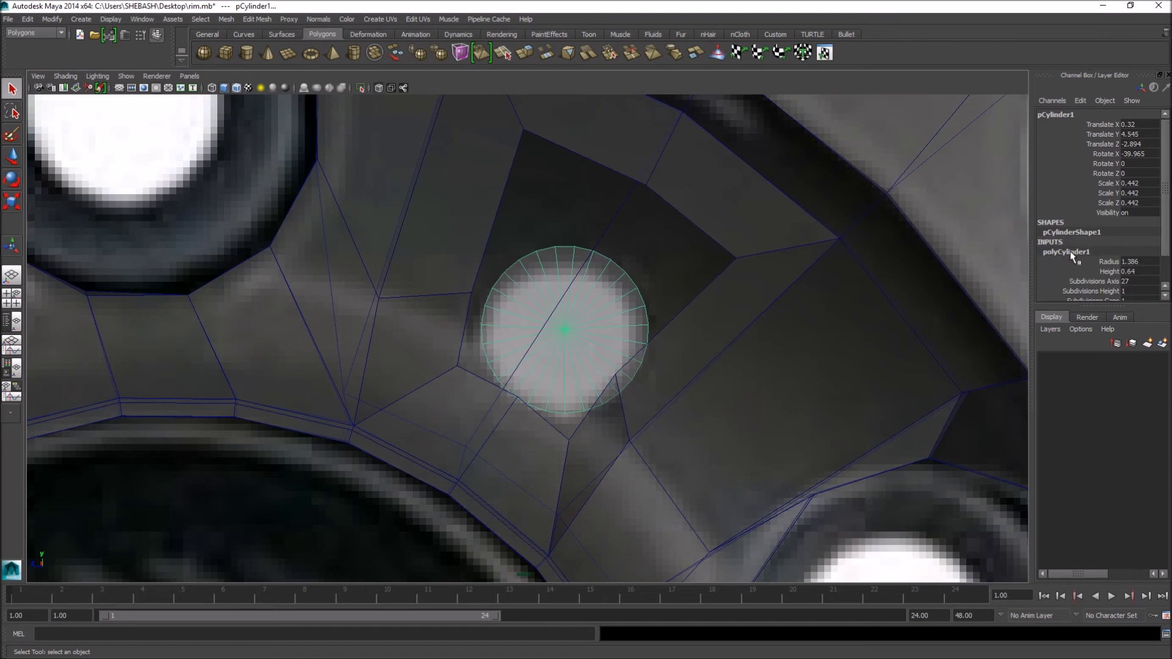
{"action": "type", "text": "6"}
{"action": "key", "text": "Return"}
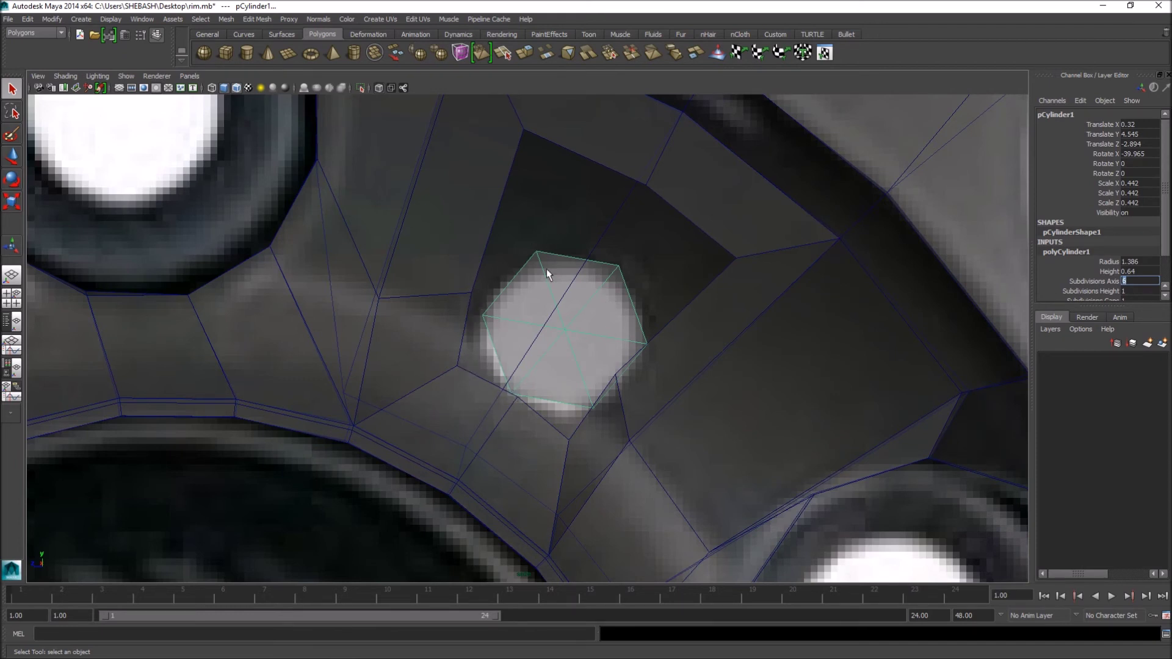
- Rotate the guide cylinder to about -35.053 on X and set its axis subdivisions to 8
{"action": "middle_click_drag", "start_coordinate": [620, 280], "coordinate": [589, 293], "text": "alt"}
{"action": "key", "text": "e"}
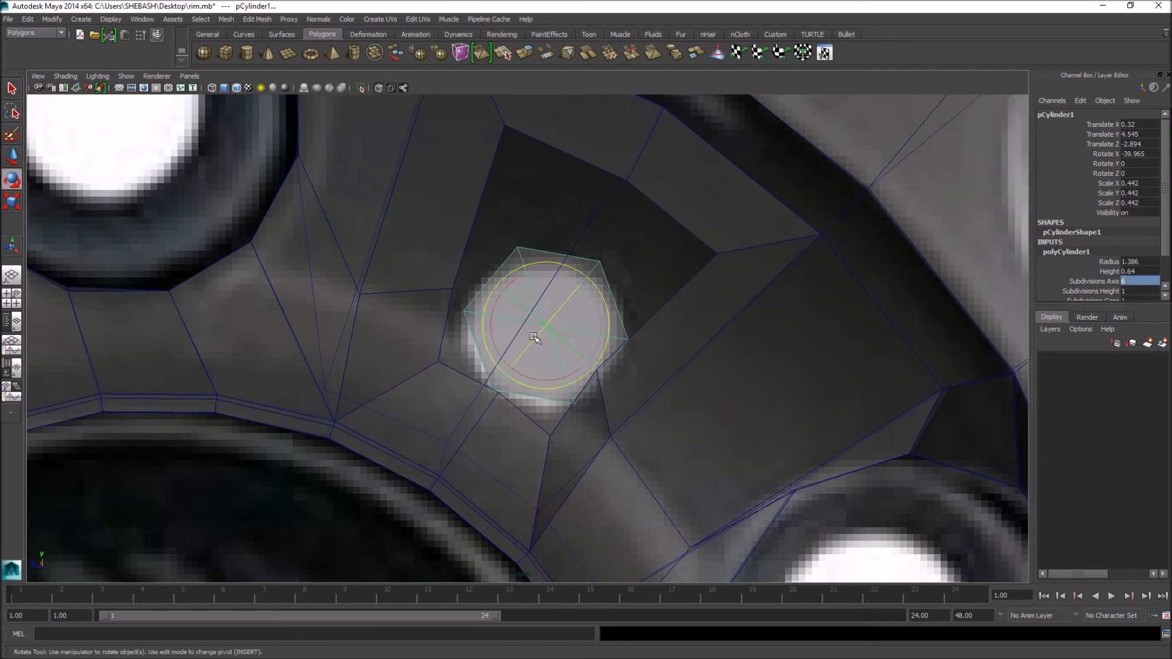
{"action": "left_click_drag", "start_coordinate": [449, 353], "coordinate": [432, 373]}
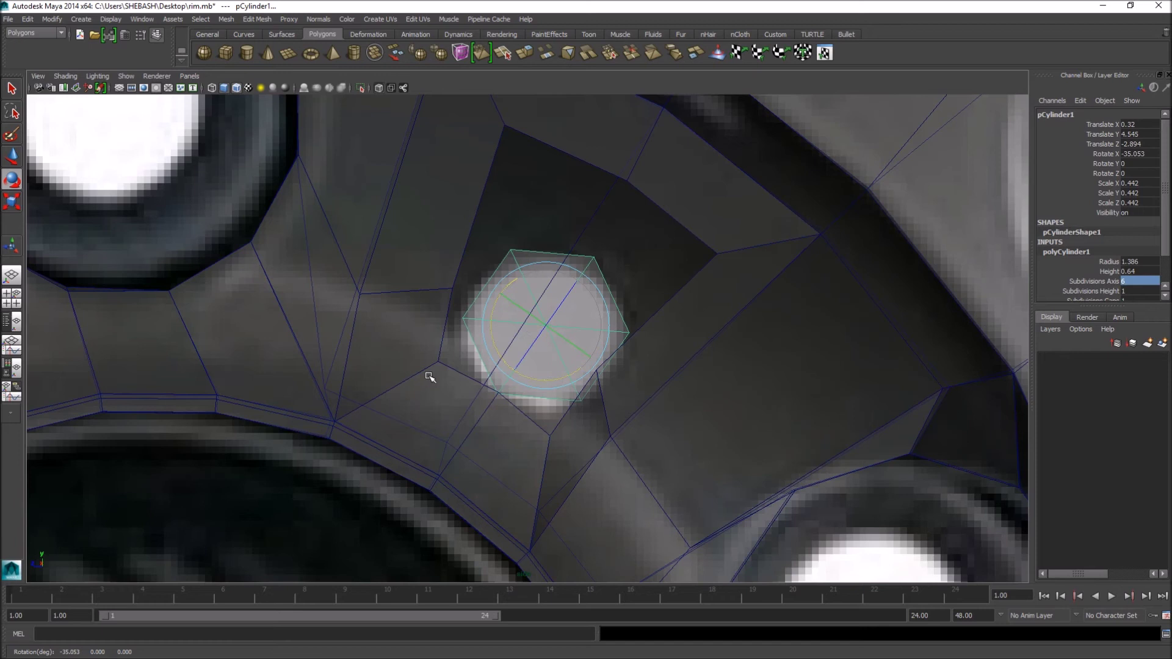
{"action": "key", "text": "q"}
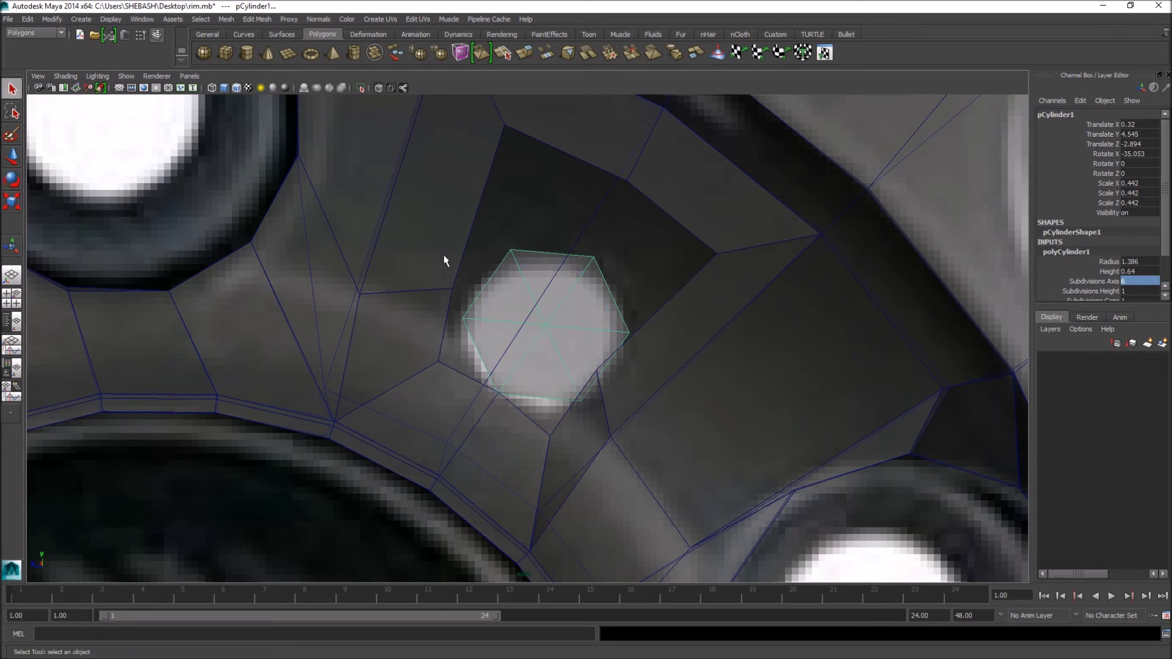
{"action": "left_click", "coordinate": [1139, 281]}
{"action": "type", "text": "8"}
{"action": "key", "text": "Return"}
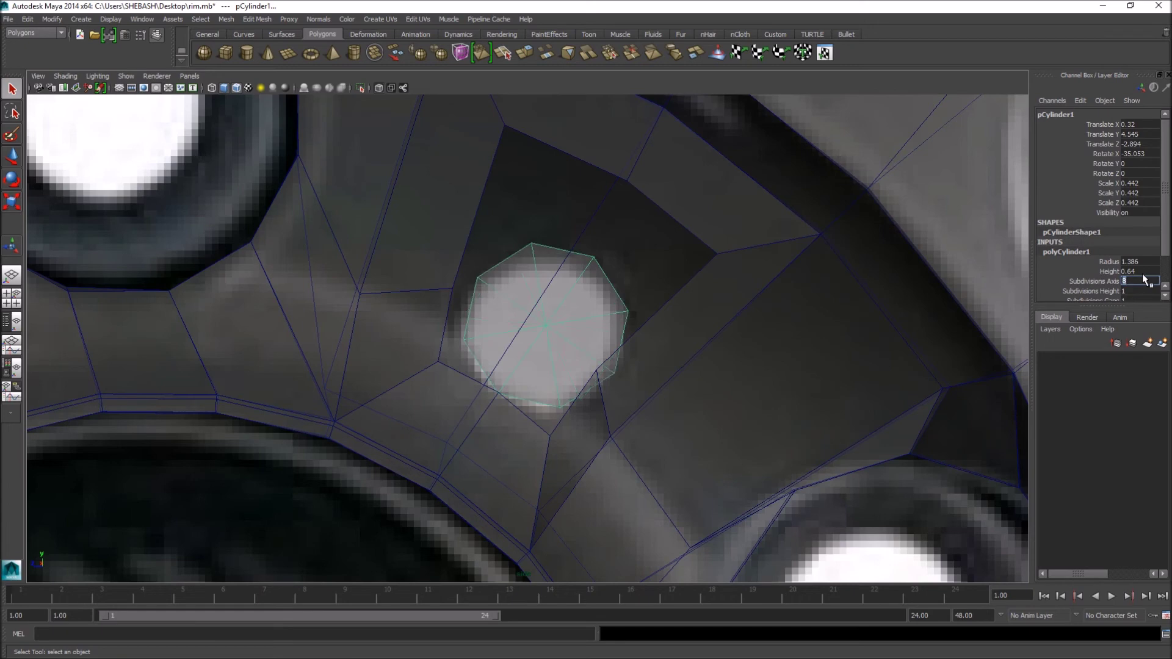
- In vertex mode, move the new hole's two left-side vertices onto the matching corners of the eight-sided guide cylinder
{"action": "left_click", "coordinate": [447, 403]}
{"action": "right_click_drag", "start_coordinate": [415, 381], "coordinate": [329, 381]}
{"action": "scroll", "coordinate": [511, 416], "scroll_direction": "up", "scroll_amount": 3}
{"action": "left_click", "coordinate": [375, 379]}
{"action": "key", "text": "w"}
{"action": "left_click_drag", "start_coordinate": [374, 377], "coordinate": [413, 340]}
{"action": "left_click", "coordinate": [399, 253]}
{"action": "left_click_drag", "start_coordinate": [401, 252], "coordinate": [441, 230]}
- Move the hole's two upper vertices and its right vertex onto the corresponding corners of the guide cylinder
{"action": "middle_click_drag", "start_coordinate": [578, 142], "coordinate": [484, 335], "text": "alt"}
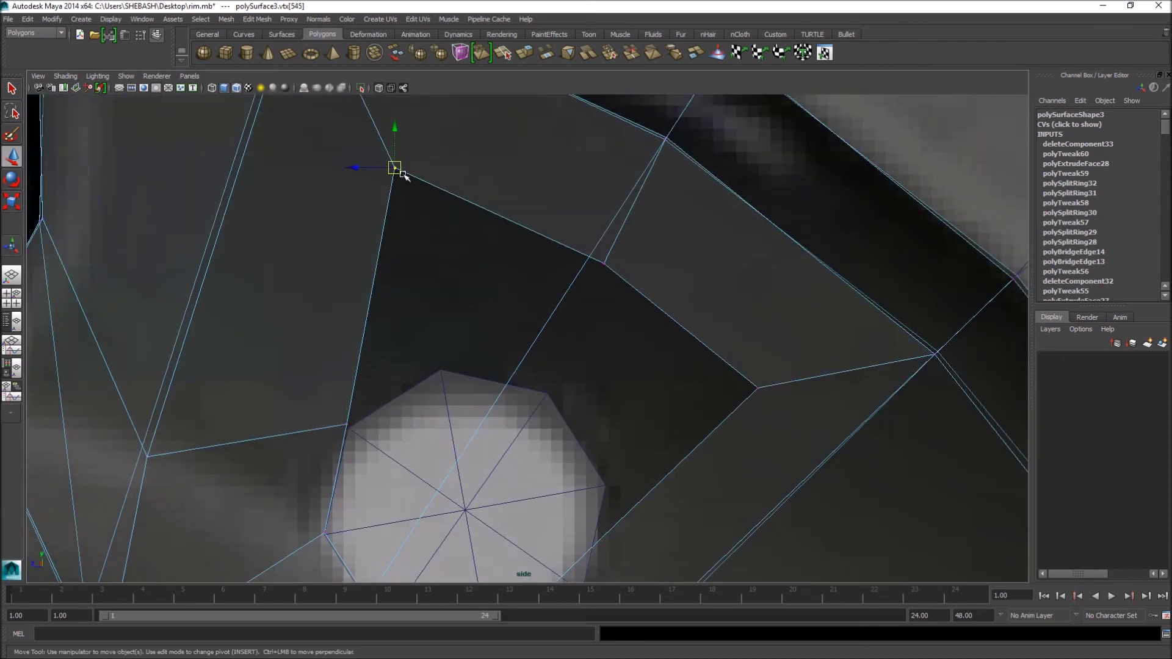
{"action": "left_click_drag", "start_coordinate": [403, 176], "coordinate": [445, 377]}
{"action": "left_click", "coordinate": [601, 260]}
{"action": "left_click_drag", "start_coordinate": [570, 261], "coordinate": [549, 392]}
{"action": "middle_click_drag", "start_coordinate": [697, 413], "coordinate": [708, 205], "text": "alt"}
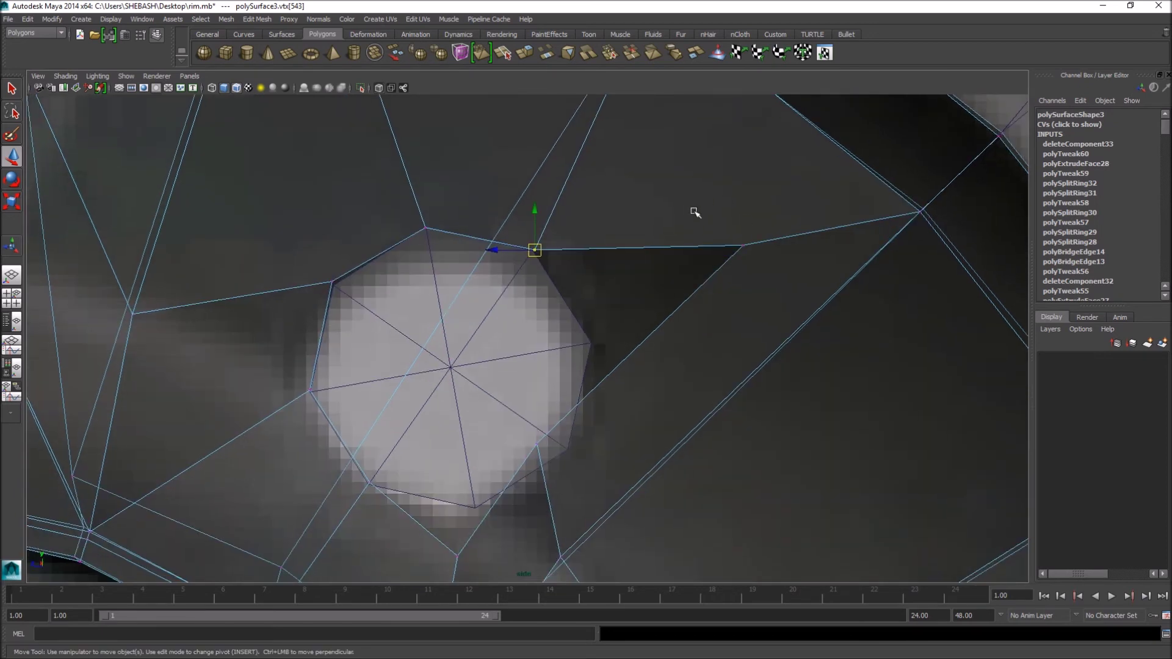
{"action": "left_click_drag", "start_coordinate": [747, 252], "coordinate": [592, 335]}
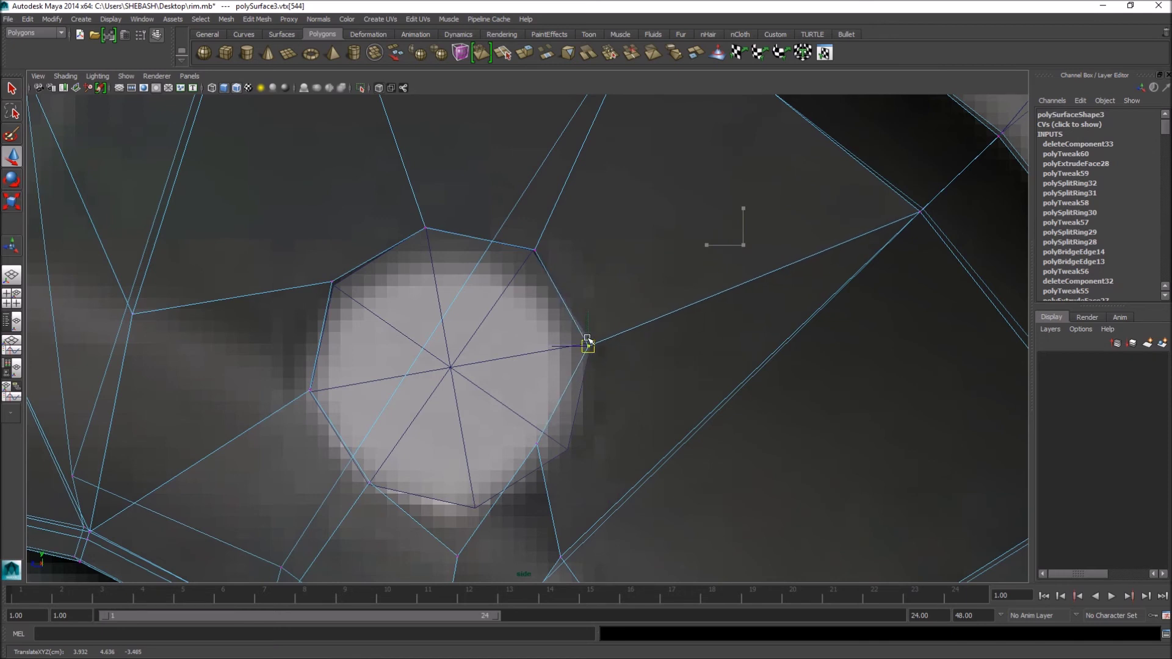
- Move the hole's lower-right and bottom vertices onto the guide cylinder's corners to complete the octagon
{"action": "middle_click_drag", "start_coordinate": [609, 358], "coordinate": [599, 231], "text": "alt"}
{"action": "left_click_drag", "start_coordinate": [528, 317], "coordinate": [556, 325]}
{"action": "left_click", "coordinate": [448, 427]}
{"action": "left_click_drag", "start_coordinate": [448, 429], "coordinate": [469, 380]}
{"action": "right_click_drag", "start_coordinate": [676, 259], "coordinate": [589, 272], "text": "alt"}
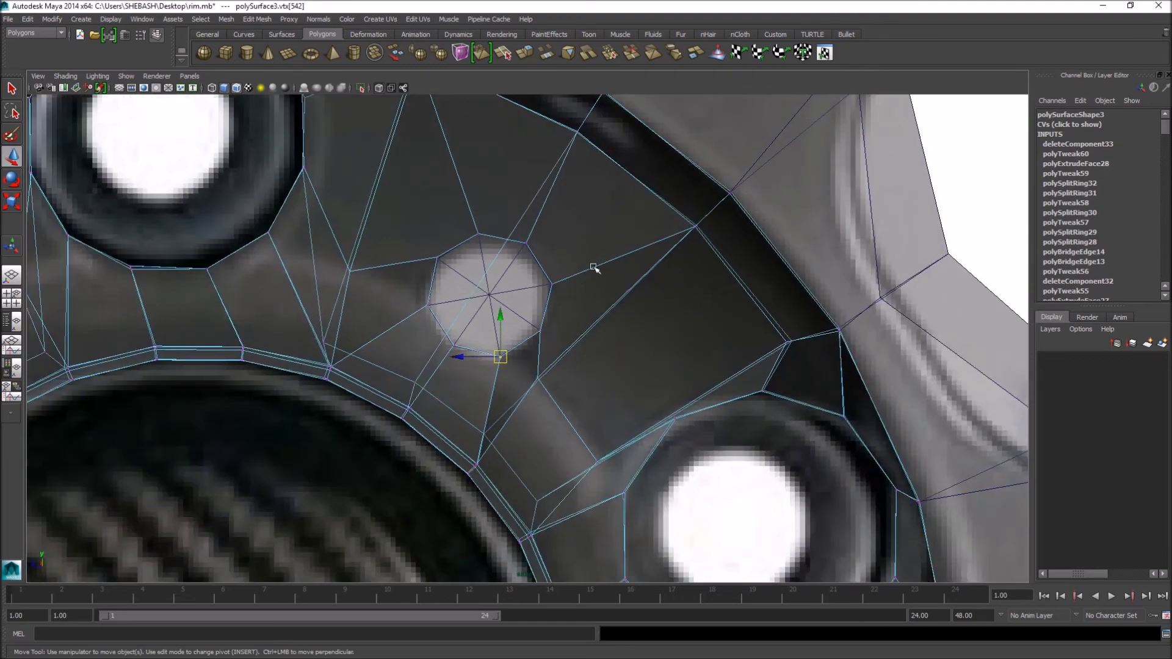
- In perspective, inspect the octagonal hole's depth and reposition a vertex on its left rim to even out the surrounding faces
{"action": "key", "text": "space"}
{"action": "key", "text": "space"}
{"action": "left_click_drag", "start_coordinate": [725, 257], "coordinate": [670, 219], "text": "alt"}
{"action": "key", "text": "f"}
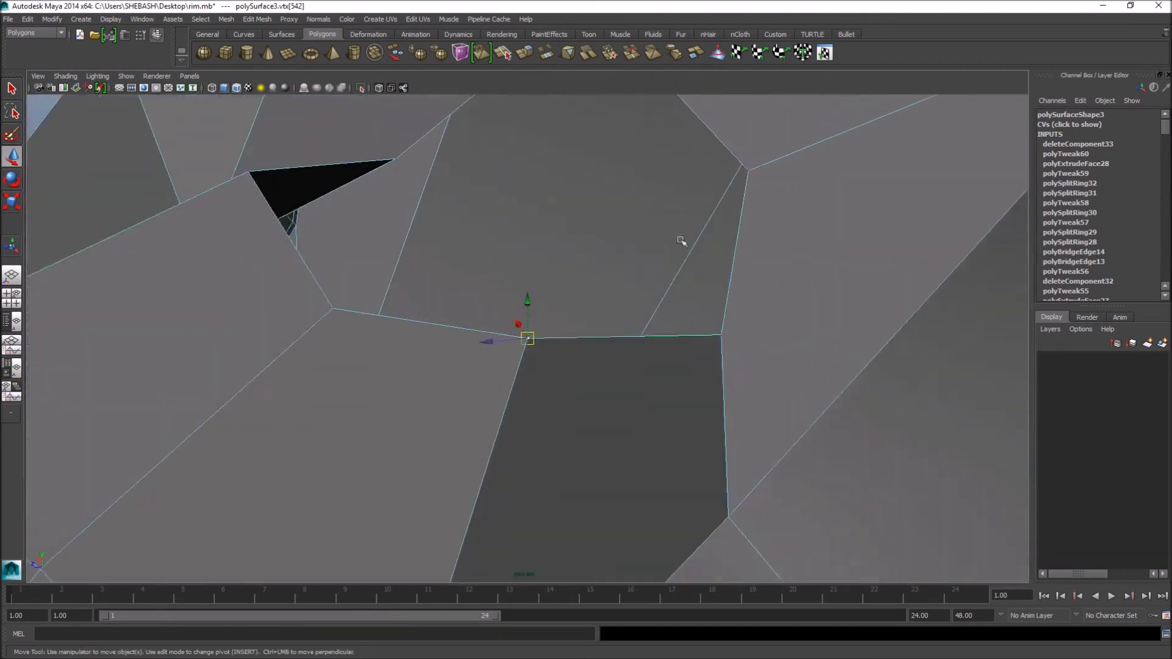
{"action": "right_click_drag", "start_coordinate": [573, 238], "coordinate": [567, 272], "text": "alt"}
{"action": "left_click_drag", "start_coordinate": [627, 257], "coordinate": [705, 310], "text": "alt"}
{"action": "key", "text": "q"}
{"action": "left_click_drag", "start_coordinate": [580, 240], "coordinate": [608, 242], "text": "alt"}
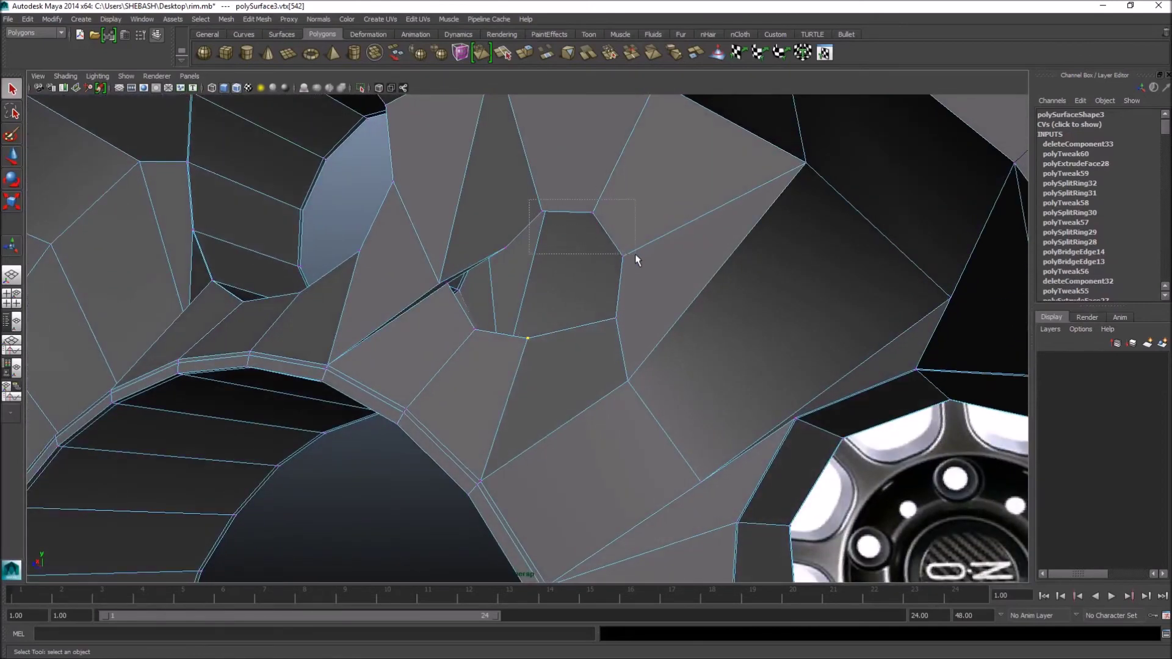
{"action": "left_click_drag", "start_coordinate": [644, 273], "coordinate": [644, 273], "text": "shift"}
{"action": "left_click_drag", "start_coordinate": [646, 273], "coordinate": [643, 358], "text": "alt"}
{"action": "key", "text": "w"}
{"action": "left_click_drag", "start_coordinate": [497, 324], "coordinate": [622, 374]}
{"action": "key", "text": "q"}
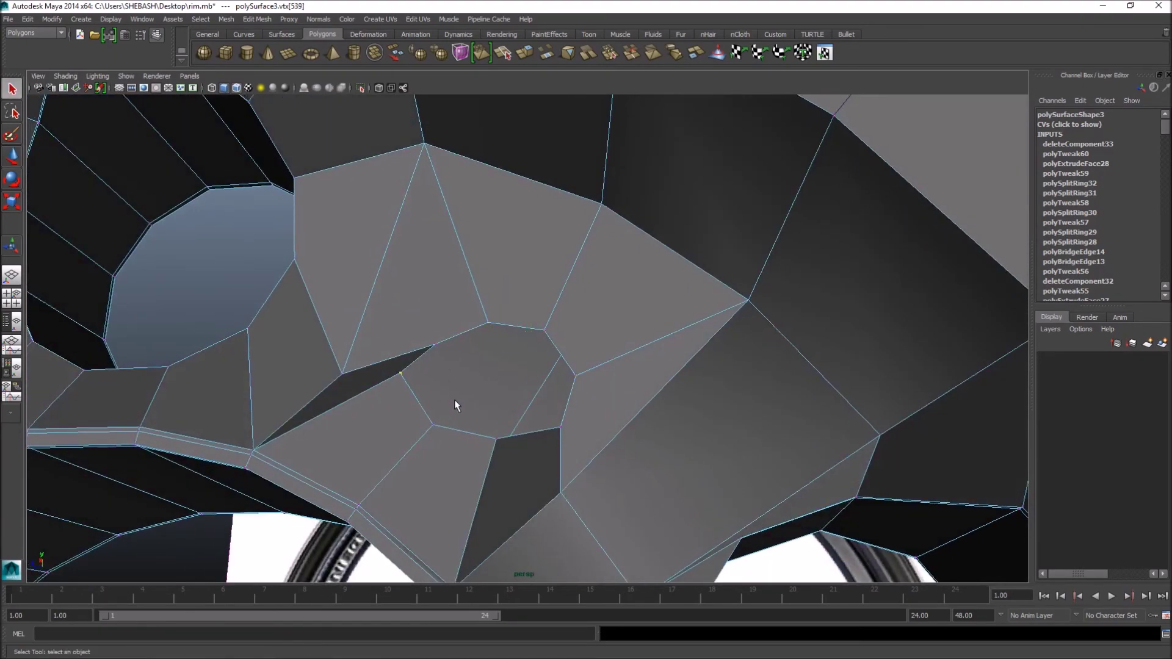
- Add the neighbouring lower-left rim vertex to the selection and shift both in depth to flatten the hole's edge
{"action": "left_click_drag", "start_coordinate": [541, 456], "coordinate": [537, 435], "text": "alt"}
{"action": "left_click", "coordinate": [410, 427], "text": "shift"}
{"action": "middle_click_drag", "start_coordinate": [520, 424], "coordinate": [470, 375], "text": "alt"}
{"action": "key", "text": "w"}
{"action": "left_click_drag", "start_coordinate": [359, 359], "coordinate": [418, 405]}
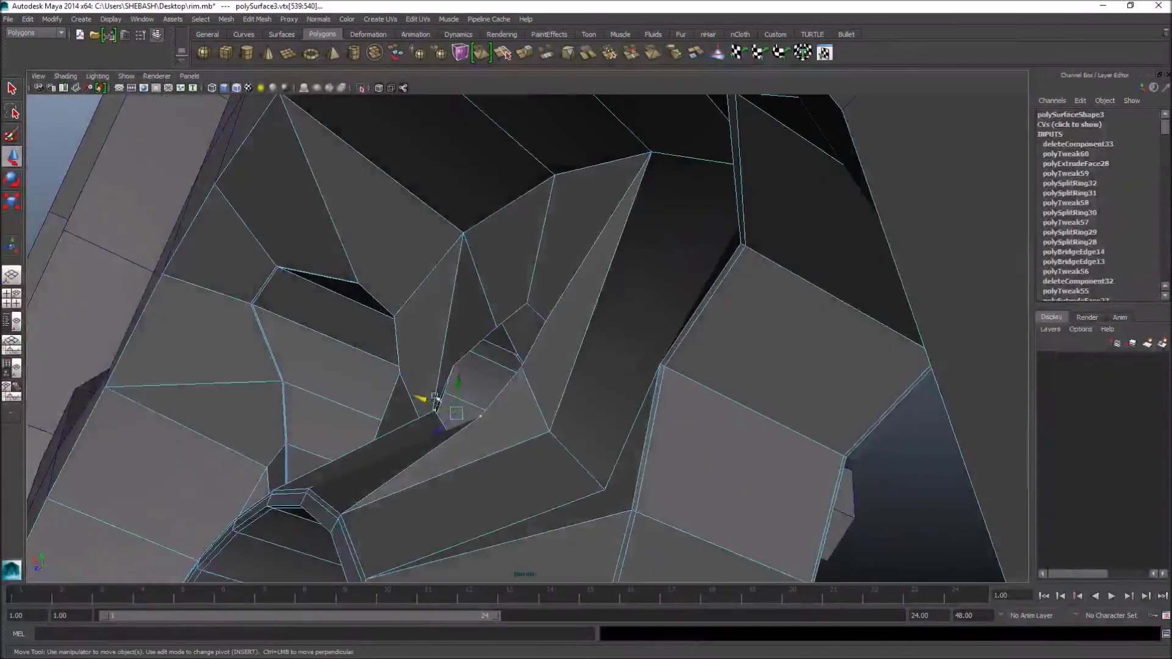
- Adjust the depth of the hole's bottom and left rim vertices along X so they follow the surrounding hub surface
{"action": "key", "text": "q"}
{"action": "left_click", "coordinate": [520, 369], "text": "shift"}
{"action": "key", "text": "w"}
{"action": "left_click_drag", "start_coordinate": [570, 392], "coordinate": [541, 389], "text": "alt"}
{"action": "left_click_drag", "start_coordinate": [456, 359], "coordinate": [510, 427]}
{"action": "key", "text": "q"}
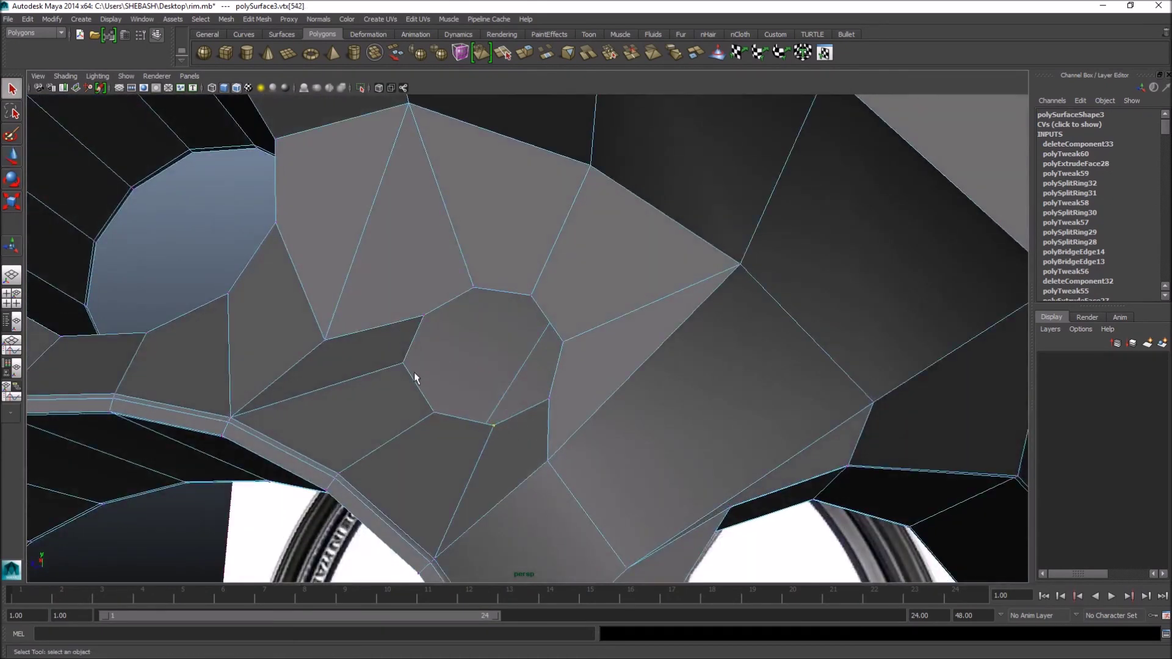
{"action": "left_click", "coordinate": [401, 361], "text": "shift"}
{"action": "left_click_drag", "start_coordinate": [537, 421], "coordinate": [451, 403], "text": "alt"}
{"action": "key", "text": "w"}
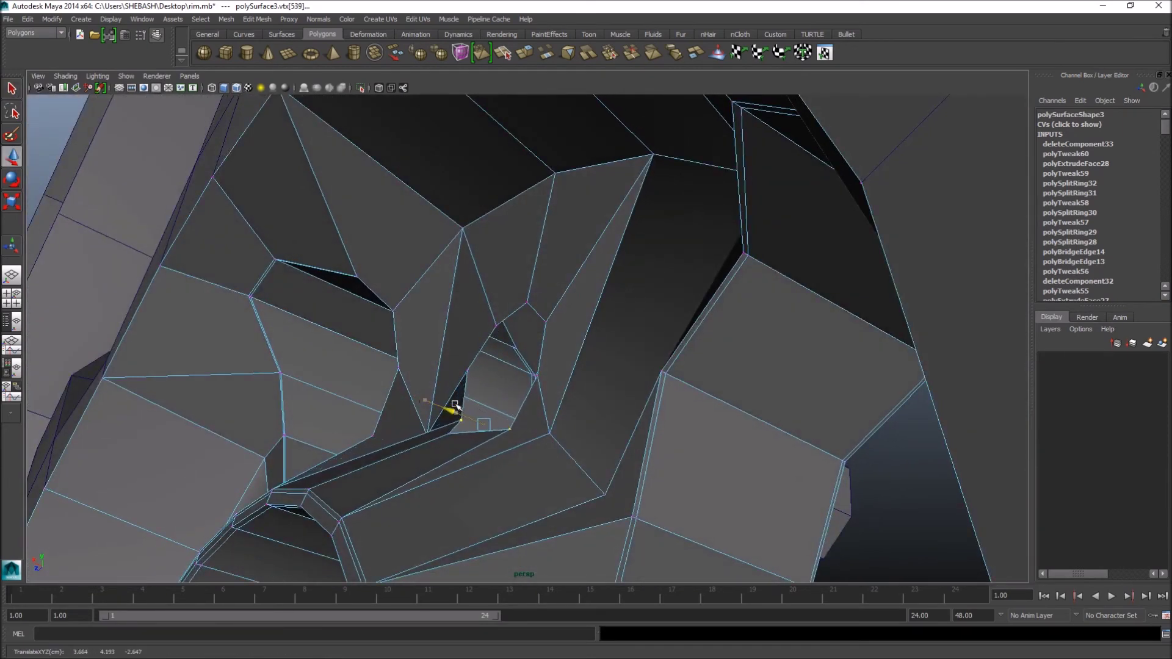
- Check the hole's shape from several angles, switching between the smoothed and unsmoothed display
{"action": "key", "text": "3"}
{"action": "mouse_move", "coordinate": [511, 372]}
{"action": "left_mouse_down", "text": "alt"}
{"action": "mouse_move", "coordinate": [716, 447]}
{"action": "mouse_move", "coordinate": [702, 439]}
{"action": "mouse_move", "coordinate": [665, 455]}
{"action": "mouse_move", "coordinate": [669, 398]}
{"action": "mouse_move", "coordinate": [743, 393]}
{"action": "mouse_move", "coordinate": [625, 395]}
{"action": "mouse_move", "coordinate": [629, 383]}
{"action": "left_mouse_up", "text": "alt"}
{"action": "key", "text": "1"}
{"action": "key", "text": "3"}
{"action": "key", "text": "1"}
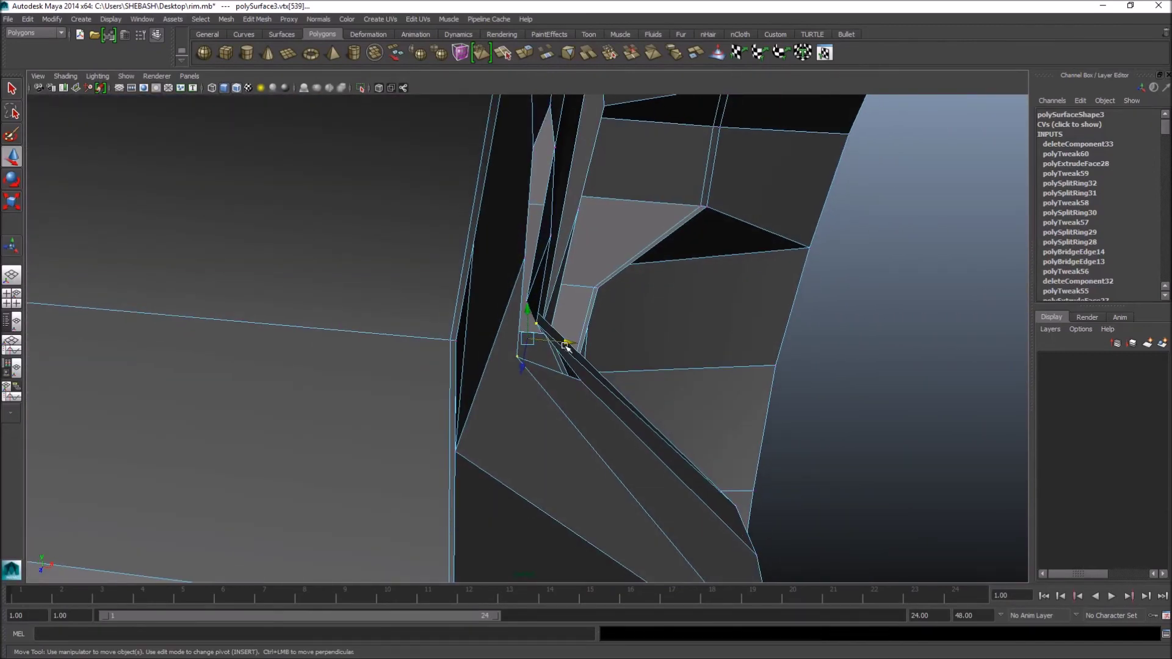
{"action": "key", "text": "3"}
{"action": "right_click_drag", "start_coordinate": [580, 337], "coordinate": [707, 360], "text": "alt"}
{"action": "left_click_drag", "start_coordinate": [706, 360], "coordinate": [620, 340], "text": "alt"}
{"action": "key", "text": "1"}
{"action": "left_click_drag", "start_coordinate": [716, 330], "coordinate": [818, 328], "text": "alt"}
- In face mode, select the four back-side hub faces visible through the octagonal hole
{"action": "key", "text": "q"}
{"action": "right_click_drag", "start_coordinate": [504, 270], "coordinate": [512, 293]}
{"action": "left_click_drag", "start_coordinate": [513, 293], "coordinate": [297, 278], "text": "alt"}
{"action": "left_click", "coordinate": [525, 316]}
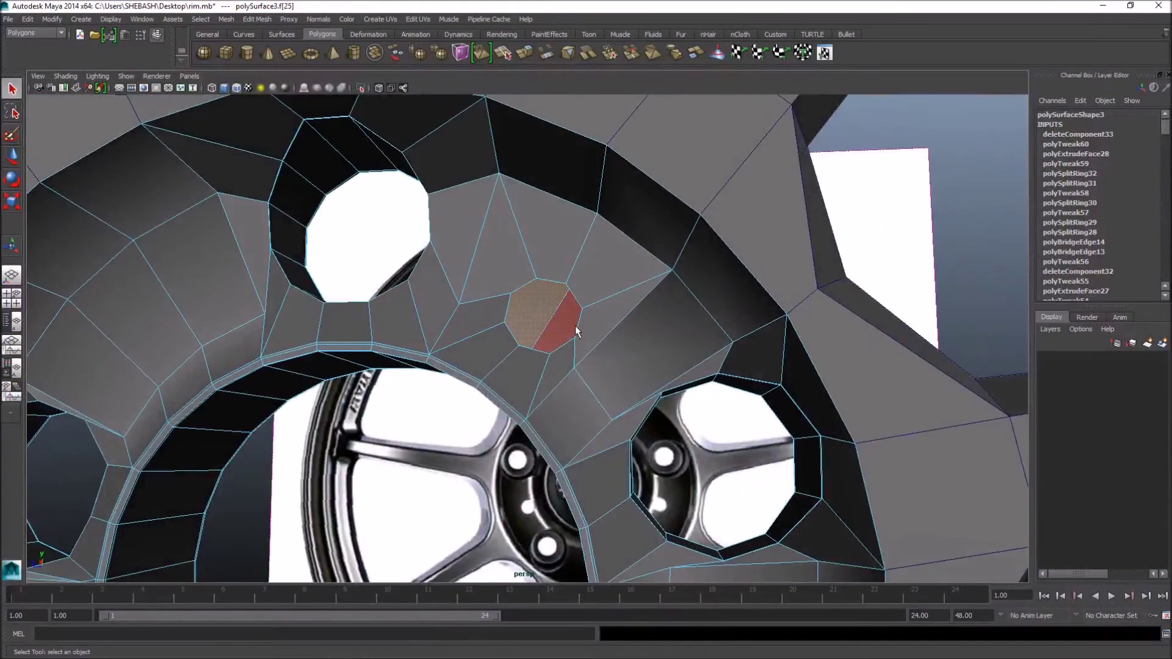
{"action": "key", "text": "space"}
{"action": "key", "text": "space"}
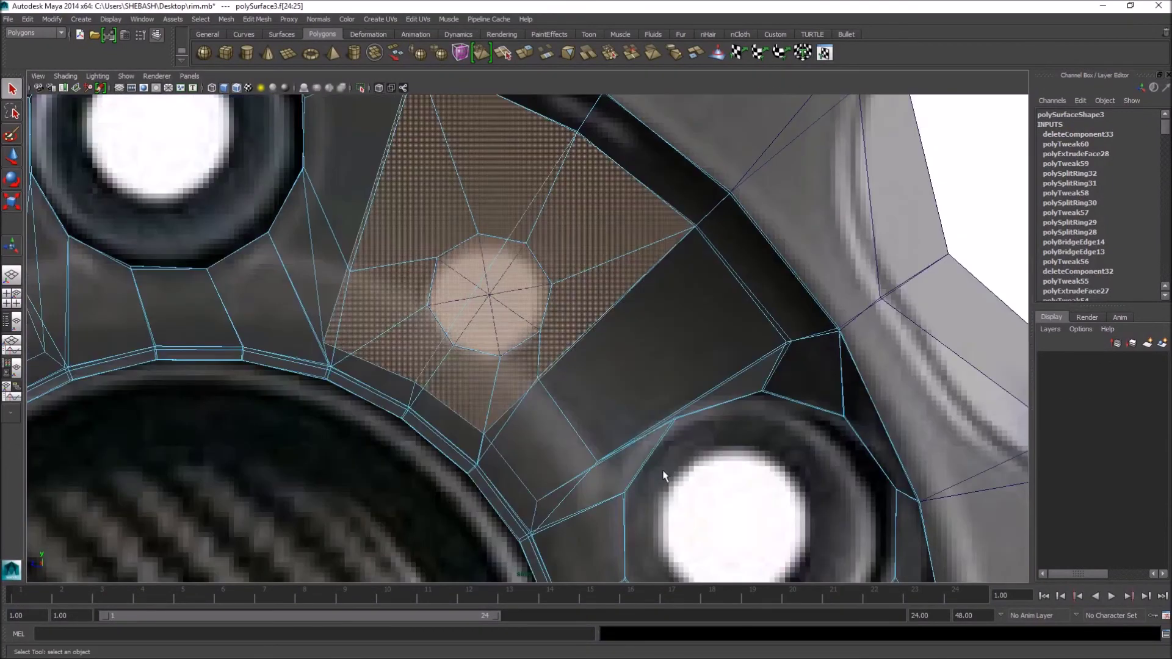
{"action": "key", "text": "space"}
{"action": "key", "text": "space"}
{"action": "left_click_drag", "start_coordinate": [549, 275], "coordinate": [627, 276], "text": "alt"}
{"action": "left_click_drag", "start_coordinate": [500, 361], "coordinate": [523, 361], "text": "alt"}
{"action": "left_click", "coordinate": [553, 393], "text": "shift"}
- In the side view, extrude the four back-side faces, scale them inward and move them over the guide cylinder
{"action": "key", "text": "space"}
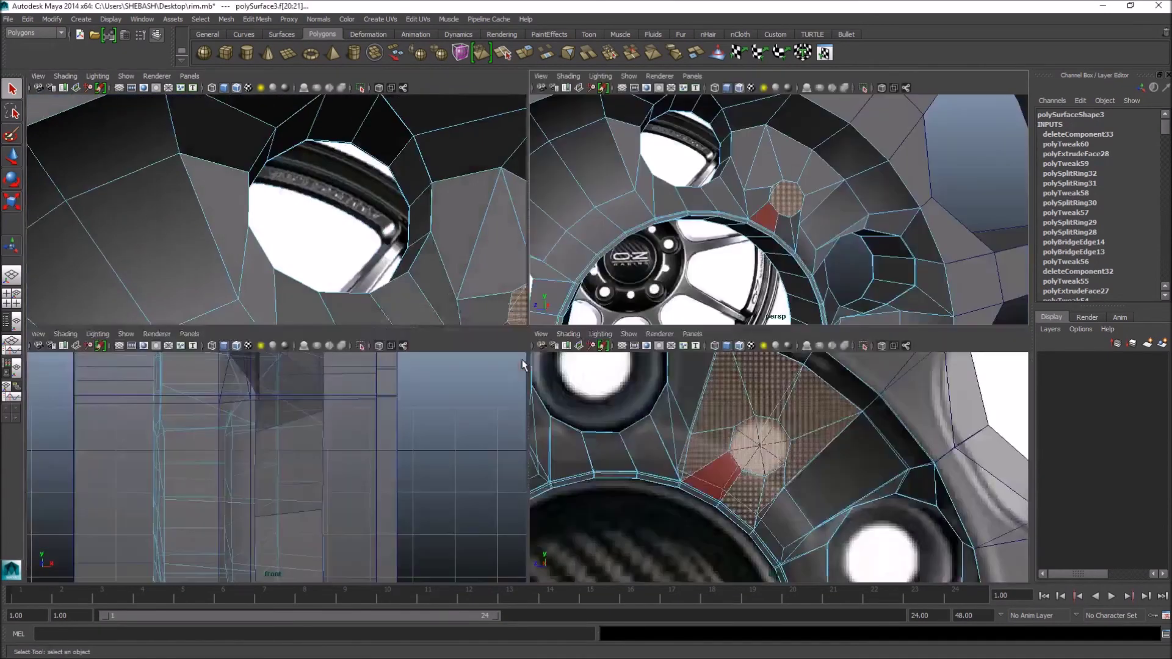
{"action": "key", "text": "space"}
{"action": "key", "text": "ctrl+e"}
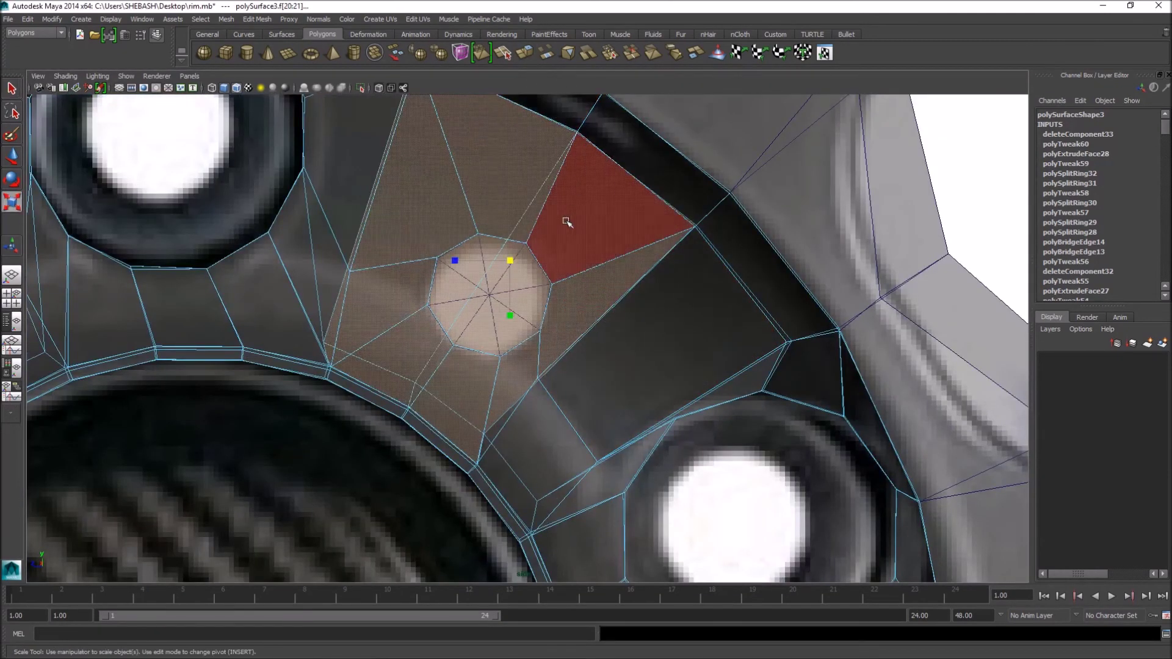
{"action": "left_click_drag", "start_coordinate": [500, 261], "coordinate": [317, 287]}
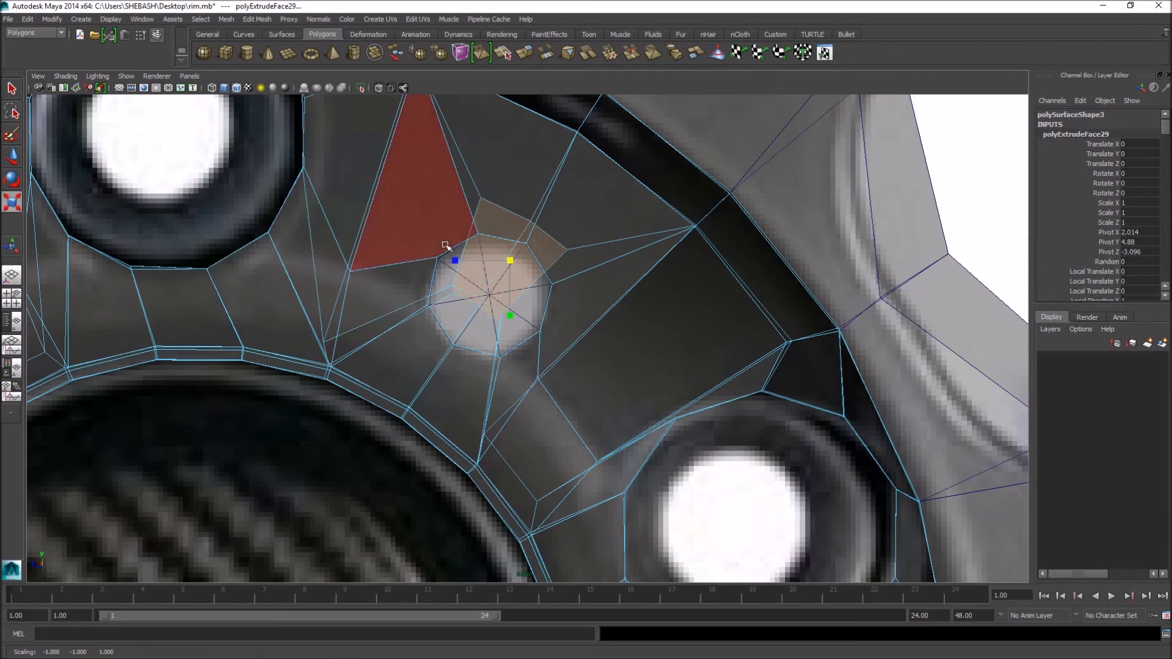
{"action": "middle_click_drag", "start_coordinate": [481, 232], "coordinate": [472, 265], "text": "alt"}
{"action": "key", "text": "w"}
{"action": "left_click_drag", "start_coordinate": [499, 296], "coordinate": [482, 328]}
- View the hub's back in perspective, return to object mode, and move the guide cylinder clear of it to Translate X -11.792
{"action": "key", "text": "space"}
{"action": "key", "text": "space"}
{"action": "left_click_drag", "start_coordinate": [530, 275], "coordinate": [692, 258], "text": "alt"}
{"action": "left_click_drag", "start_coordinate": [543, 322], "coordinate": [605, 313], "text": "alt"}
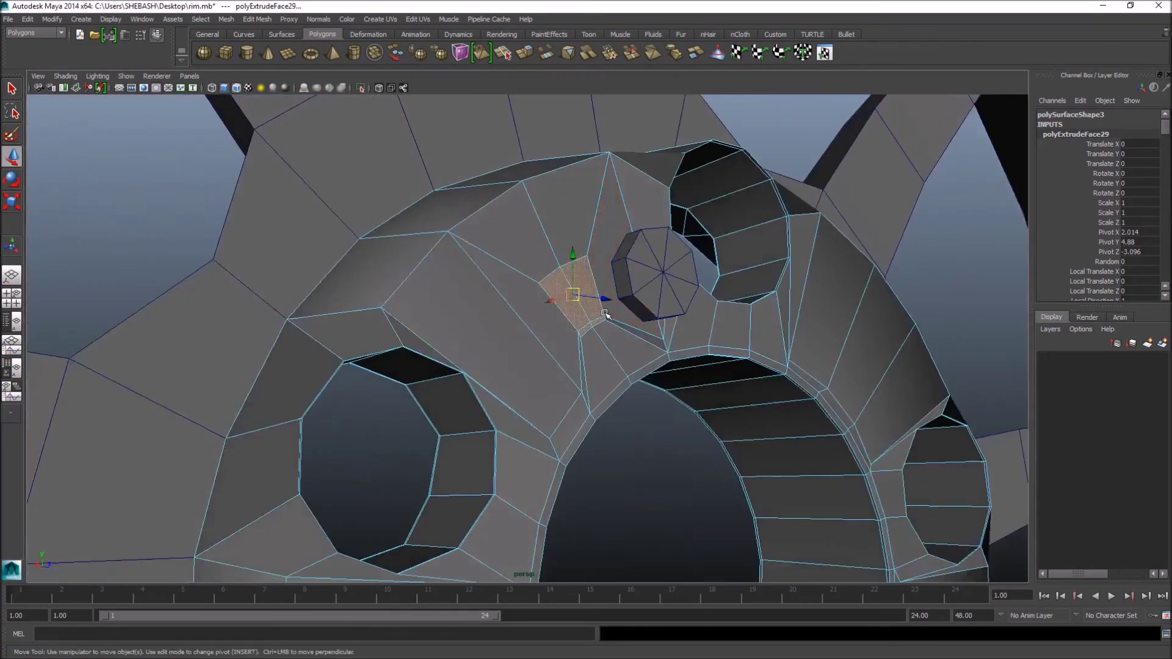
{"action": "key", "text": "q"}
{"action": "left_click", "coordinate": [665, 272]}
{"action": "right_click_drag", "start_coordinate": [729, 269], "coordinate": [694, 282], "text": "alt"}
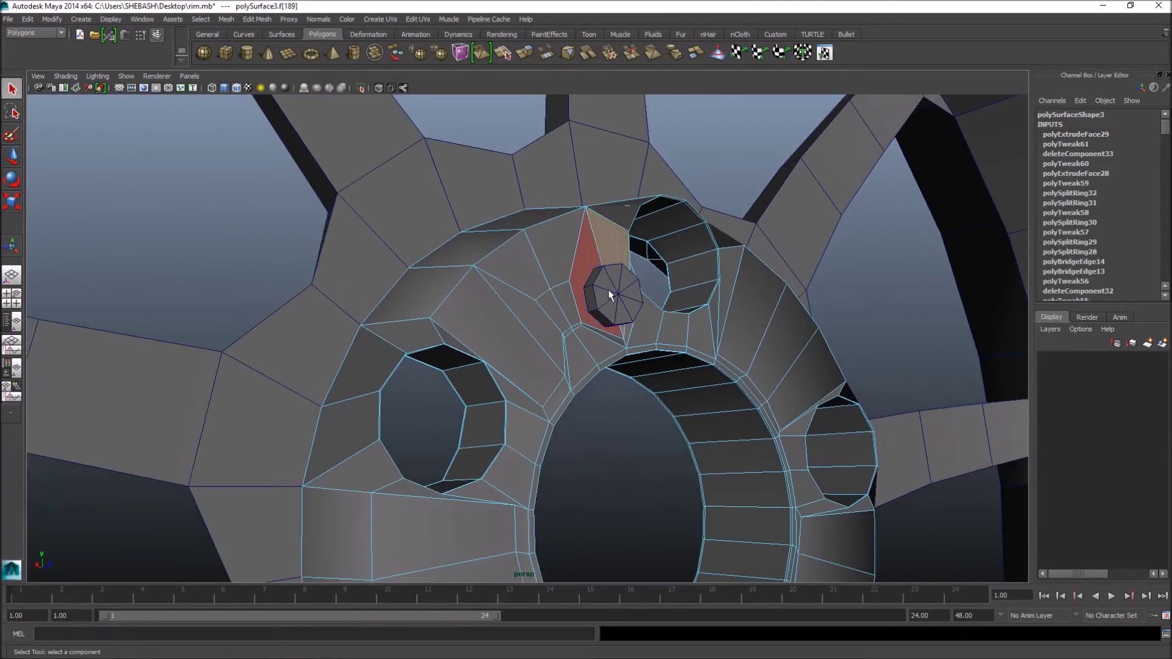
{"action": "left_click", "coordinate": [608, 290]}
{"action": "right_click_drag", "start_coordinate": [621, 294], "coordinate": [677, 278]}
{"action": "left_click", "coordinate": [618, 288]}
{"action": "left_click_drag", "start_coordinate": [617, 288], "coordinate": [652, 344], "text": "alt"}
{"action": "key", "text": "w"}
{"action": "left_click_drag", "start_coordinate": [589, 325], "coordinate": [1007, 332]}
{"action": "left_click_drag", "start_coordinate": [1007, 333], "coordinate": [702, 388], "text": "alt"}
- In face mode, select the four scaled-down faces on the hub's back and delete them to open the small hole
{"action": "scroll", "coordinate": [541, 377], "scroll_direction": "up", "scroll_amount": 5}
{"action": "scroll", "coordinate": [541, 377], "scroll_direction": "up", "scroll_amount": 2}
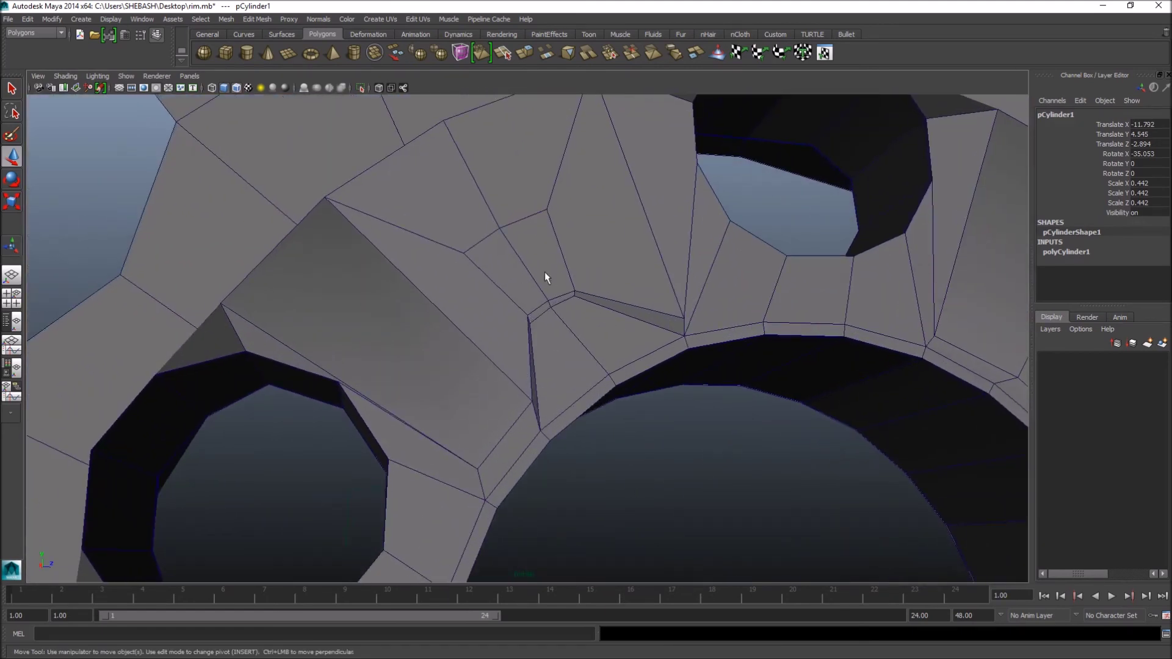
{"action": "right_click_drag", "start_coordinate": [515, 266], "coordinate": [522, 278]}
{"action": "left_click", "coordinate": [522, 278]}
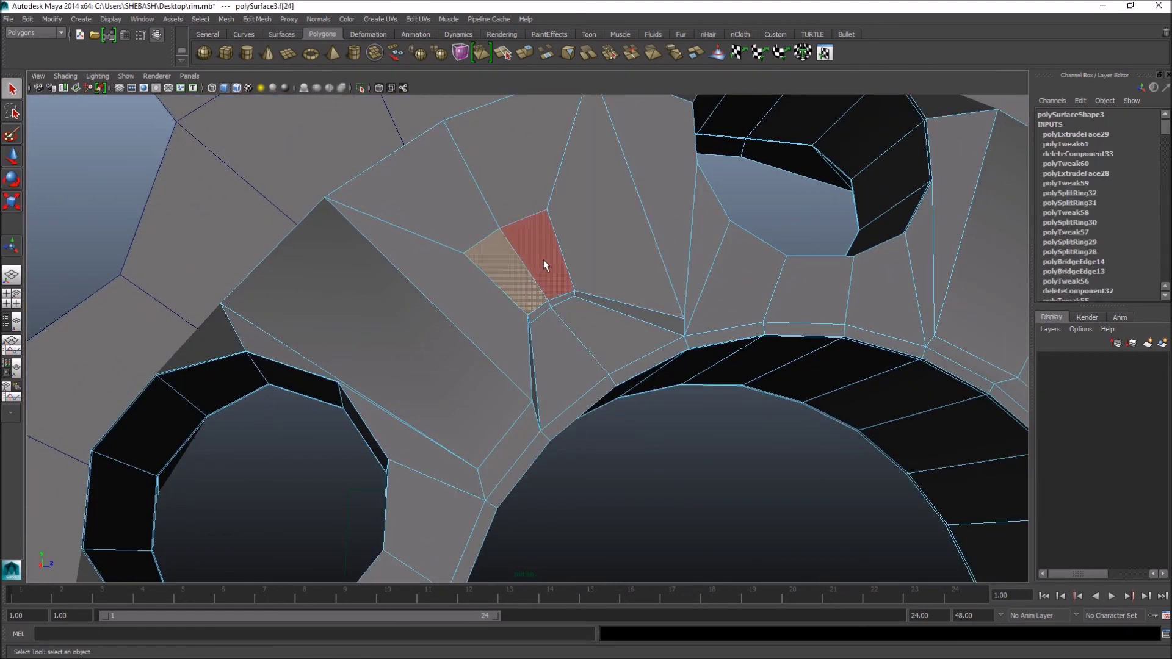
{"action": "left_click", "coordinate": [557, 292], "text": "shift"}
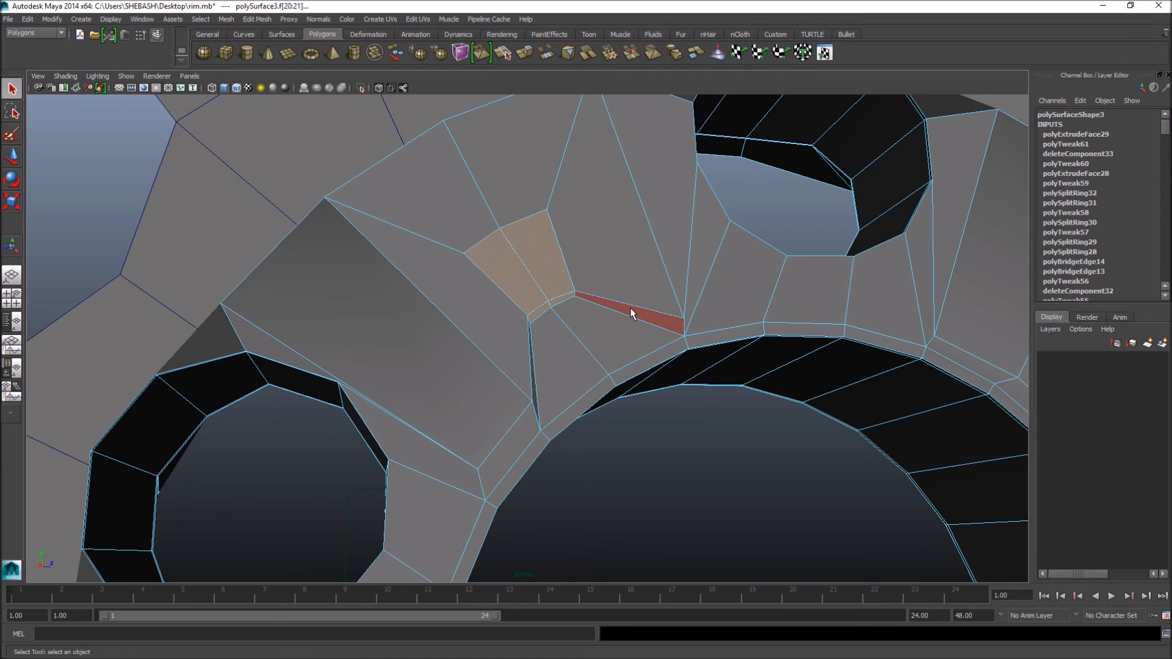
- In the side view's vertex mode, move the back opening's upper vertices onto the guide cylinder's upper corners
{"action": "key", "text": "space"}
{"action": "key", "text": "space"}
{"action": "key", "text": "space"}
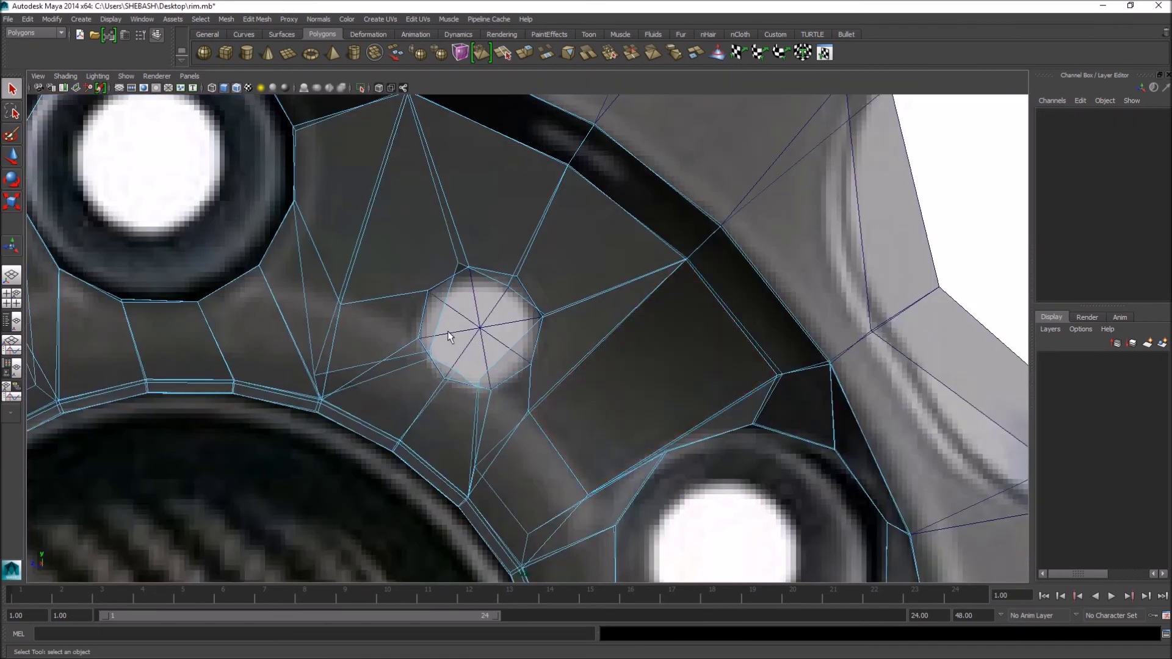
{"action": "scroll", "coordinate": [450, 335], "scroll_direction": "up", "scroll_amount": 3}
{"action": "right_click_drag", "start_coordinate": [533, 223], "coordinate": [480, 227]}
{"action": "scroll", "coordinate": [632, 261], "scroll_direction": "up", "scroll_amount": 2}
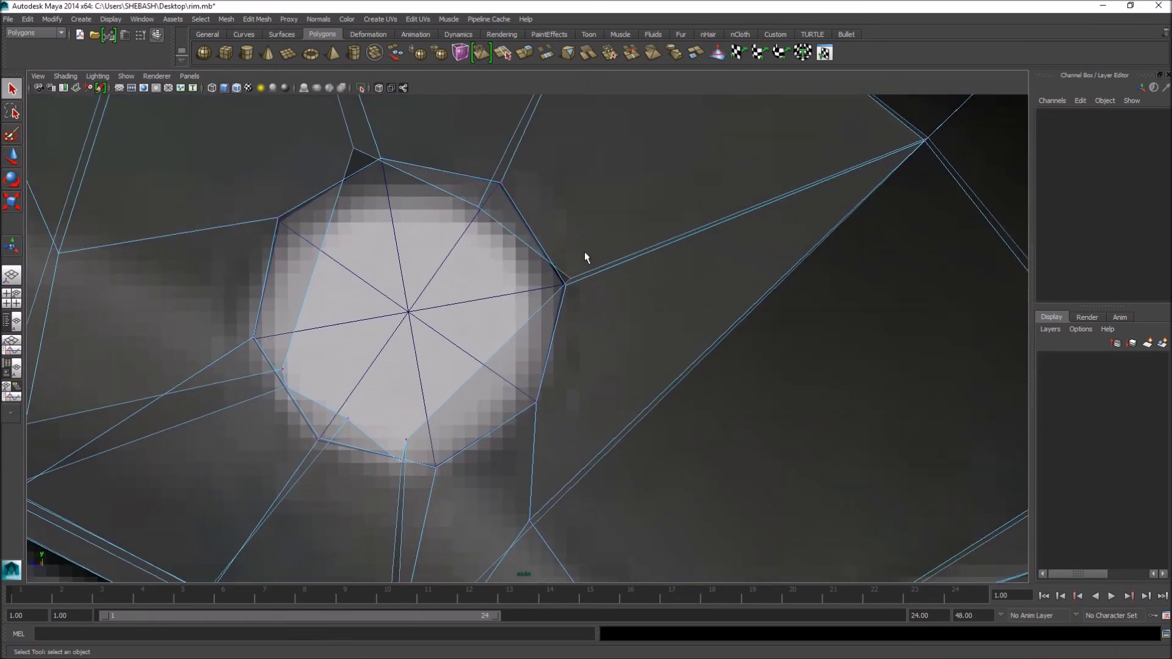
{"action": "left_click", "coordinate": [500, 183]}
{"action": "key", "text": "w"}
{"action": "mouse_move", "coordinate": [507, 185]}
{"action": "left_mouse_down"}
{"action": "mouse_move", "coordinate": [498, 194]}
{"action": "mouse_move", "coordinate": [503, 186]}
{"action": "left_mouse_up"}
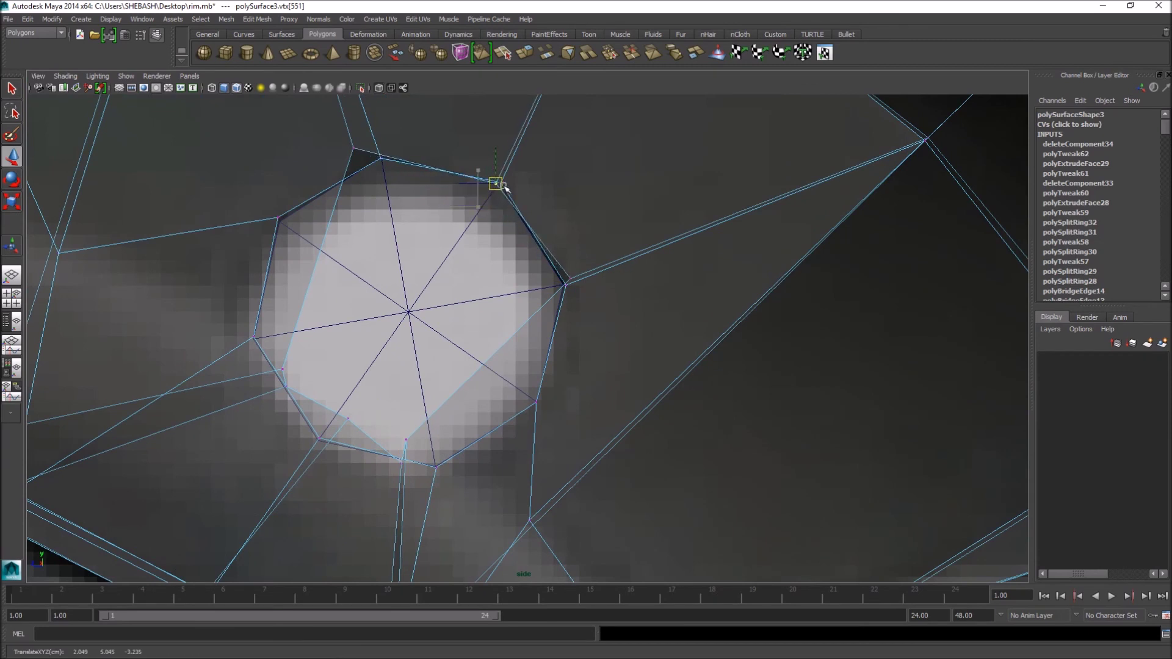
{"action": "left_click_drag", "start_coordinate": [320, 131], "coordinate": [386, 161]}
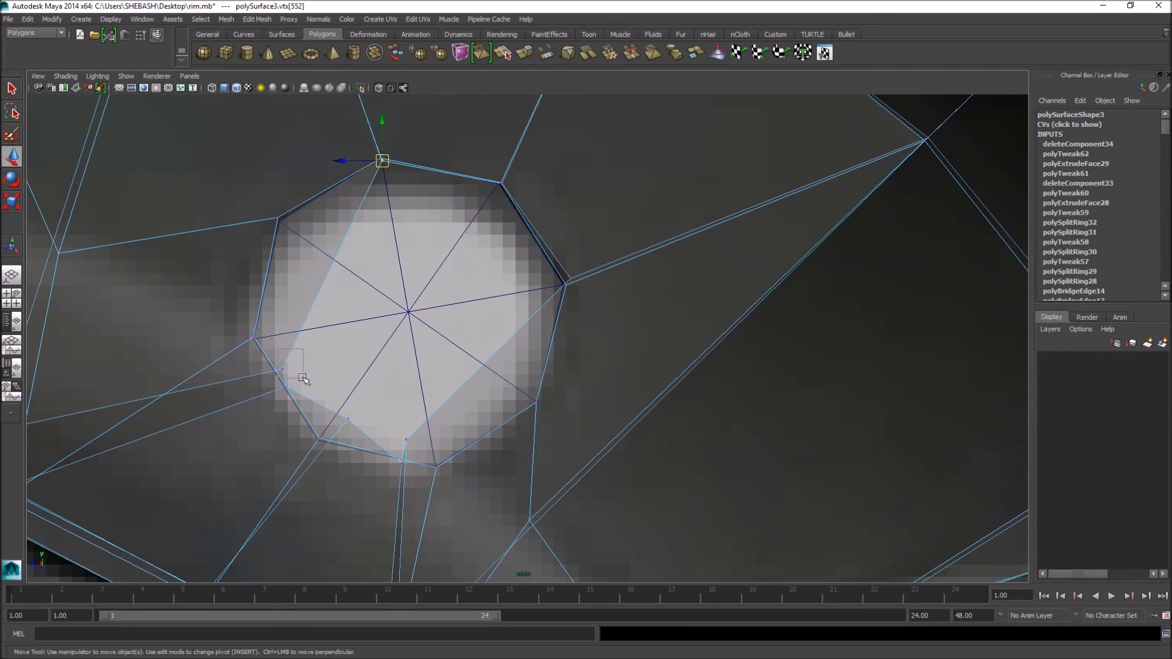
{"action": "left_click_drag", "start_coordinate": [285, 370], "coordinate": [287, 218]}
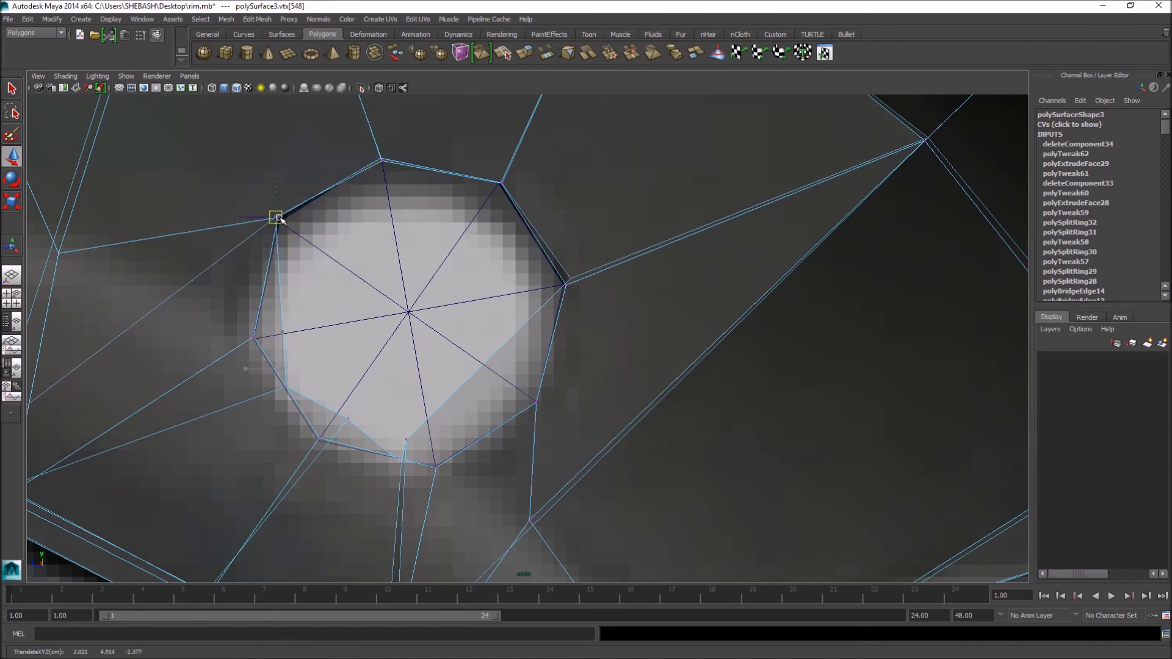
- Move the back opening's lower vertices onto the guide cylinder's matching lower corners, one vertex per corner
{"action": "left_click", "coordinate": [286, 386]}
{"action": "left_click_drag", "start_coordinate": [286, 386], "coordinate": [255, 343]}
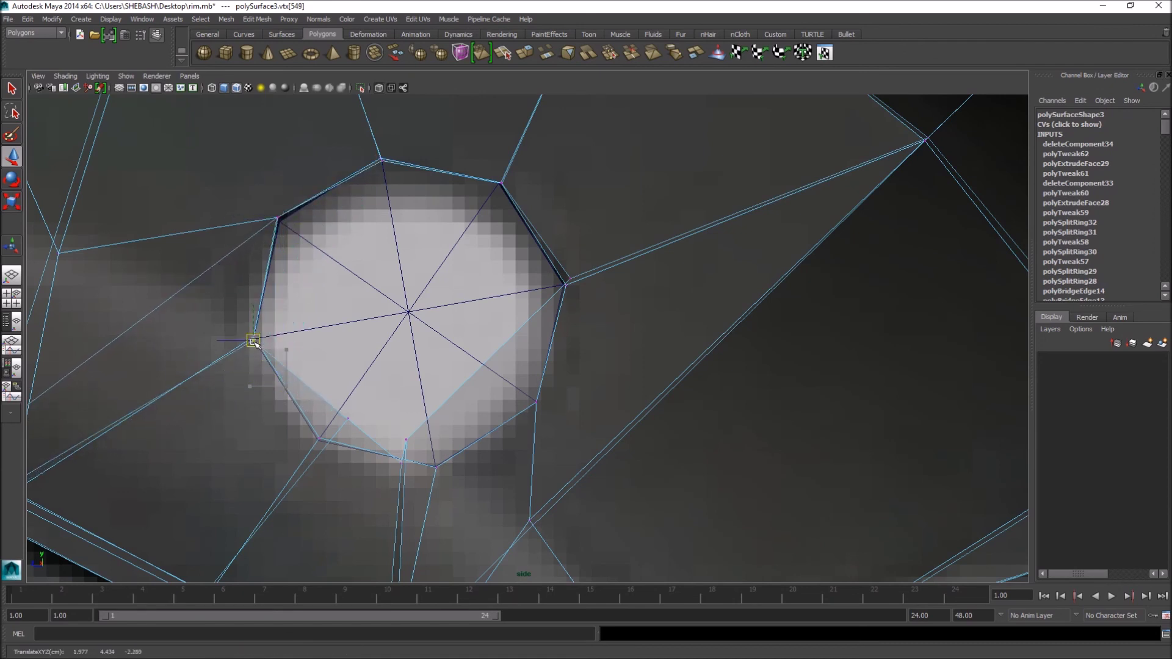
{"action": "middle_click_drag", "start_coordinate": [301, 378], "coordinate": [345, 288], "text": "alt"}
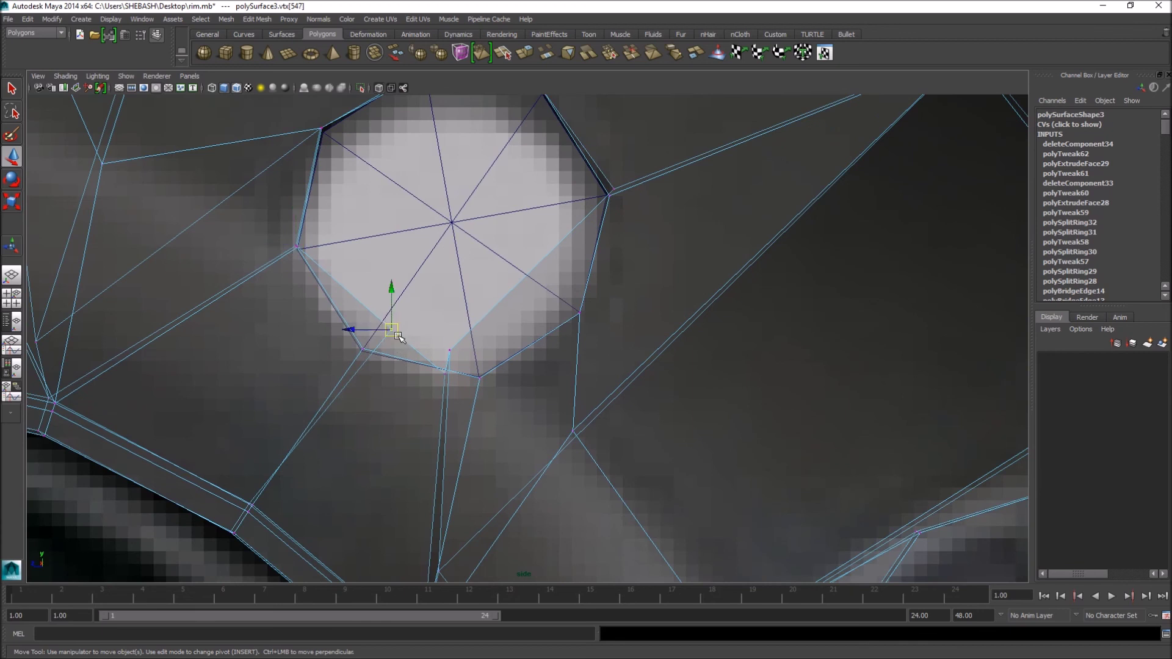
{"action": "left_click_drag", "start_coordinate": [398, 336], "coordinate": [376, 347]}
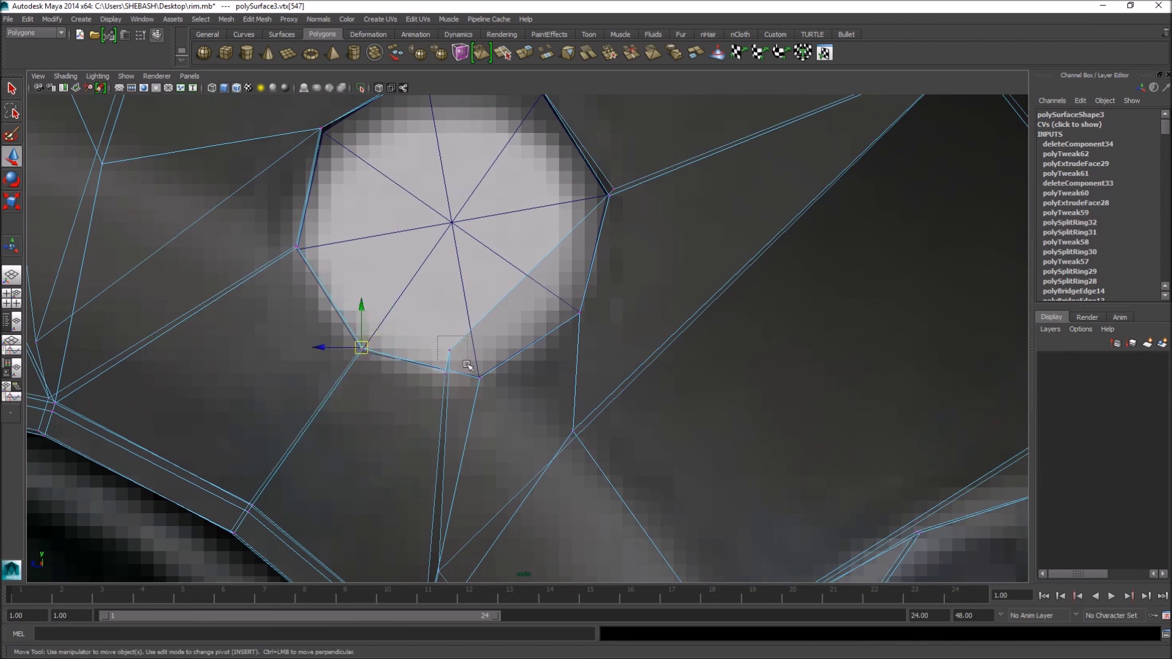
{"action": "left_click_drag", "start_coordinate": [450, 365], "coordinate": [484, 371]}
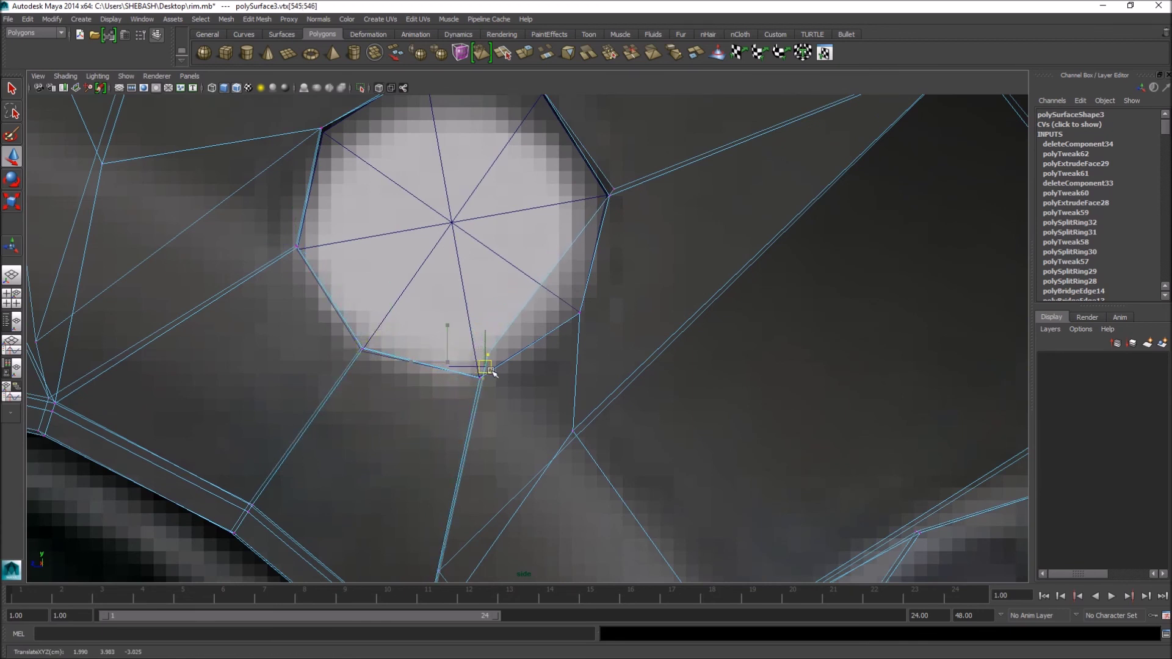
{"action": "left_click", "coordinate": [486, 362]}
{"action": "left_click_drag", "start_coordinate": [482, 364], "coordinate": [580, 317]}
- Align the opening's right-hand and upper-left vertices with the corresponding corners of the guide cylinder
{"action": "middle_click_drag", "start_coordinate": [622, 113], "coordinate": [596, 243], "text": "alt"}
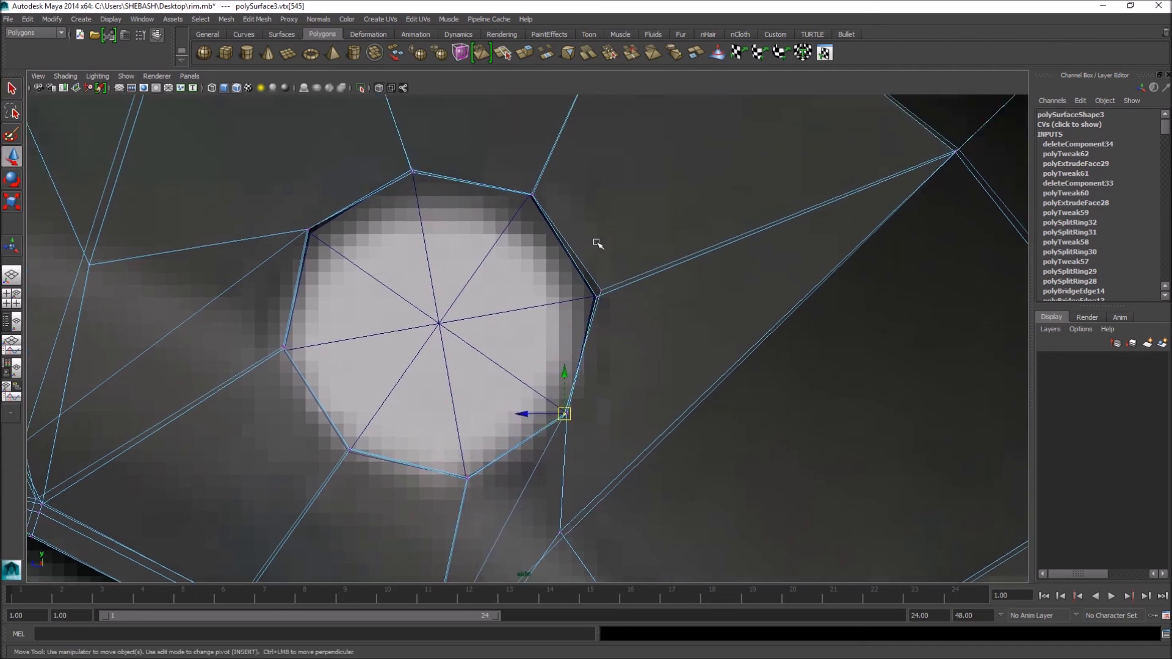
{"action": "left_click", "coordinate": [601, 295]}
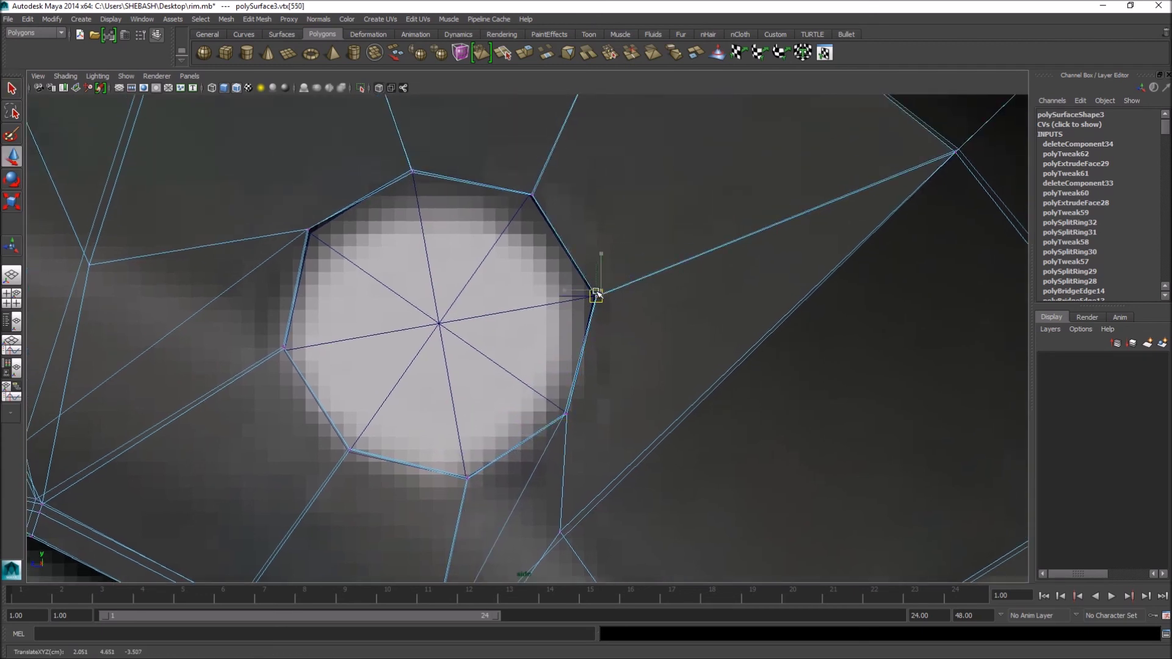
{"action": "left_click", "coordinate": [308, 232]}
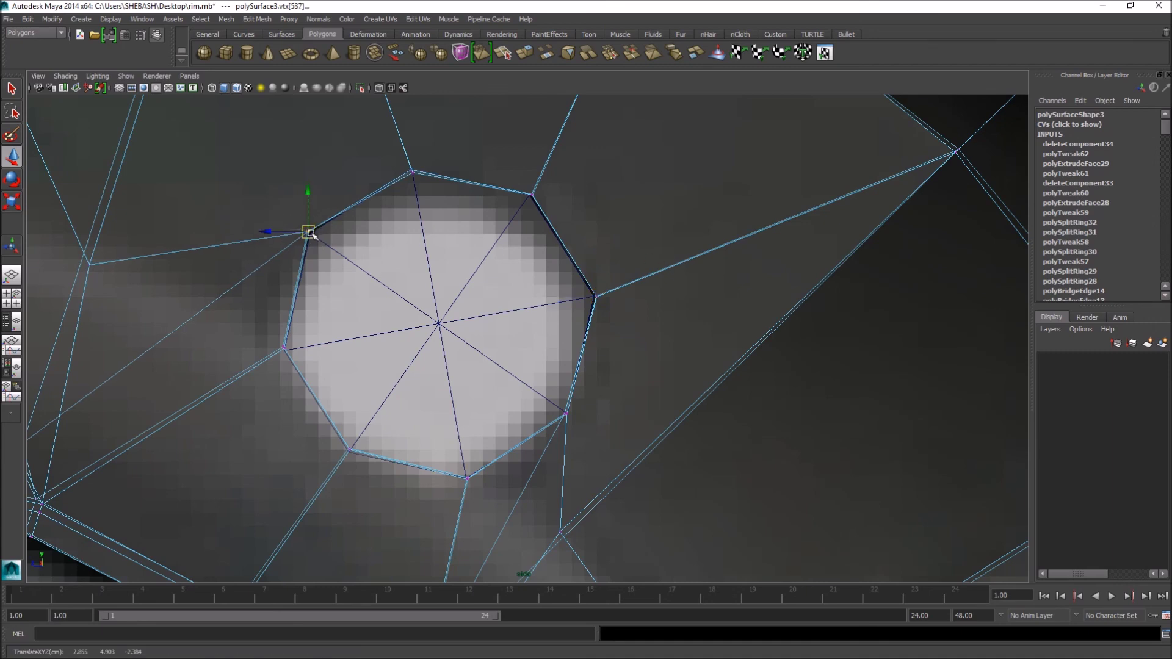
- In perspective edge mode, select one matching pair of front and back edges of the small hole and bridge them
{"action": "key", "text": "space"}
{"action": "key", "text": "space"}
{"action": "left_click_drag", "start_coordinate": [612, 235], "coordinate": [753, 306], "text": "alt"}
{"action": "scroll", "coordinate": [569, 291], "scroll_direction": "up", "scroll_amount": 3}
{"action": "key", "text": "q"}
{"action": "right_click_drag", "start_coordinate": [659, 287], "coordinate": [658, 272]}
{"action": "scroll", "coordinate": [598, 262], "scroll_direction": "up", "scroll_amount": 3}
{"action": "left_click_drag", "start_coordinate": [592, 286], "coordinate": [511, 274], "text": "alt"}
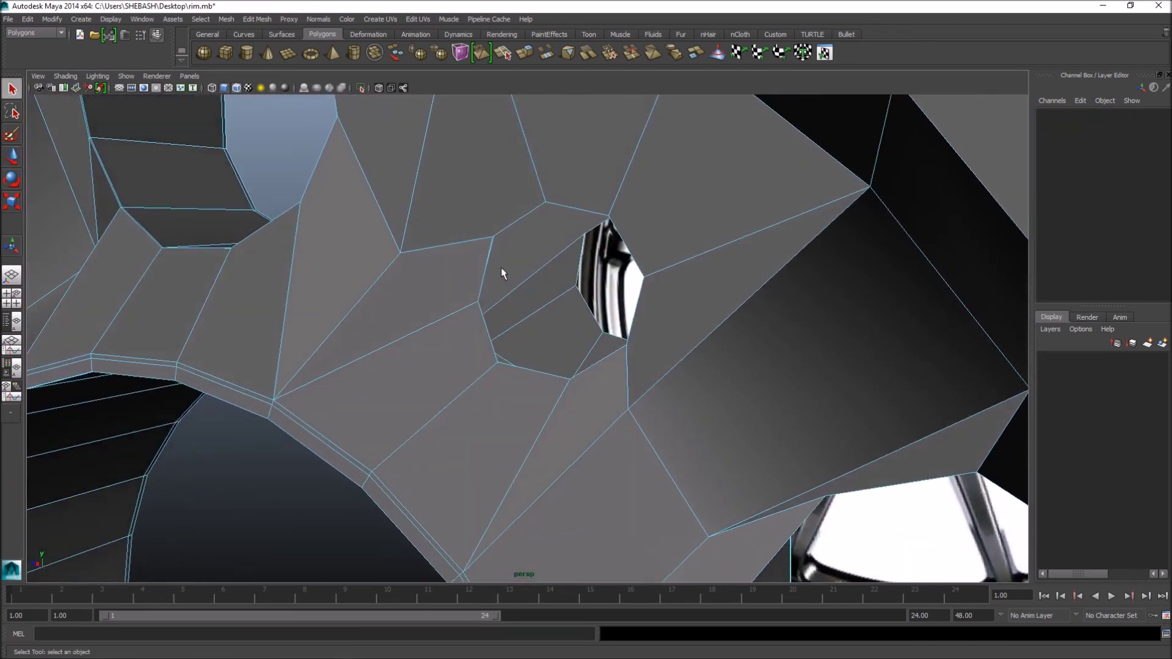
{"action": "left_click", "coordinate": [486, 275]}
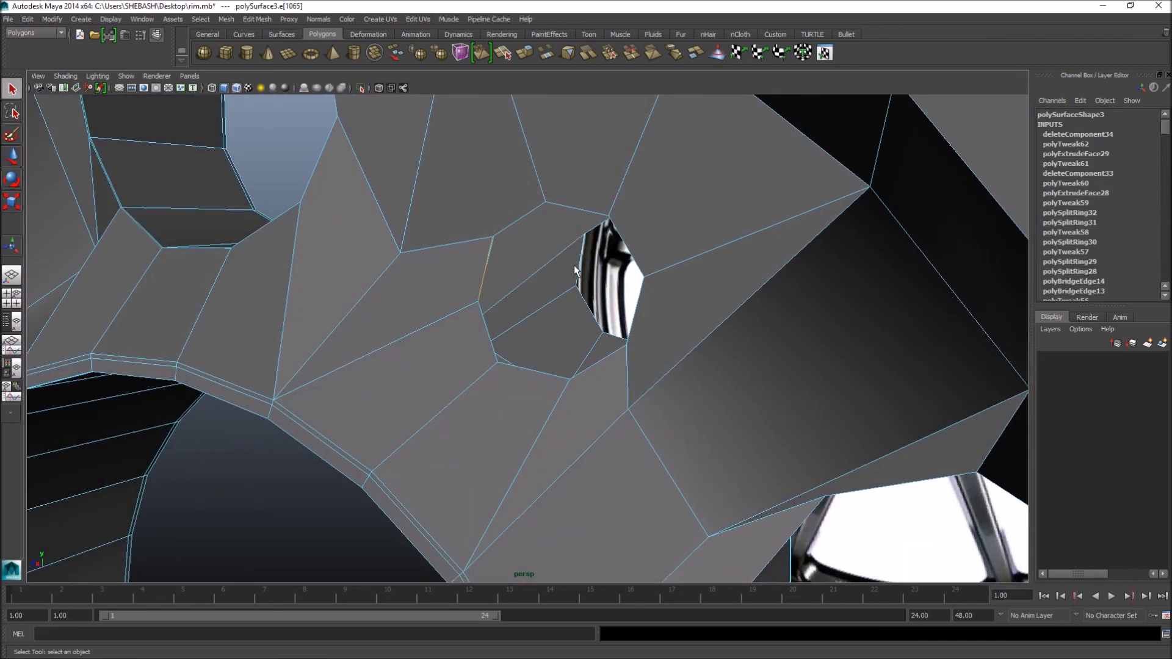
{"action": "left_click_drag", "start_coordinate": [579, 271], "coordinate": [472, 269], "text": "alt"}
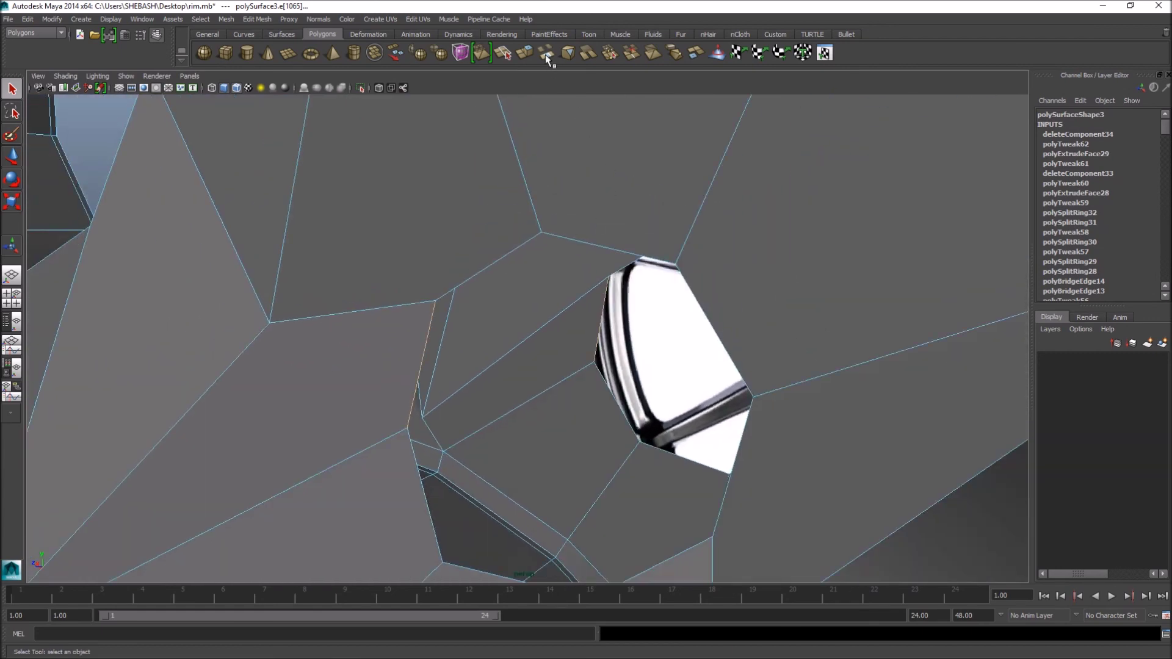
- Bridge the small hole's remaining front and back border edges to close its inner wall, and return to object mode
{"action": "scroll", "coordinate": [601, 250], "scroll_direction": "down", "scroll_amount": 4}
{"action": "left_click_drag", "start_coordinate": [580, 323], "coordinate": [532, 309], "text": "alt"}
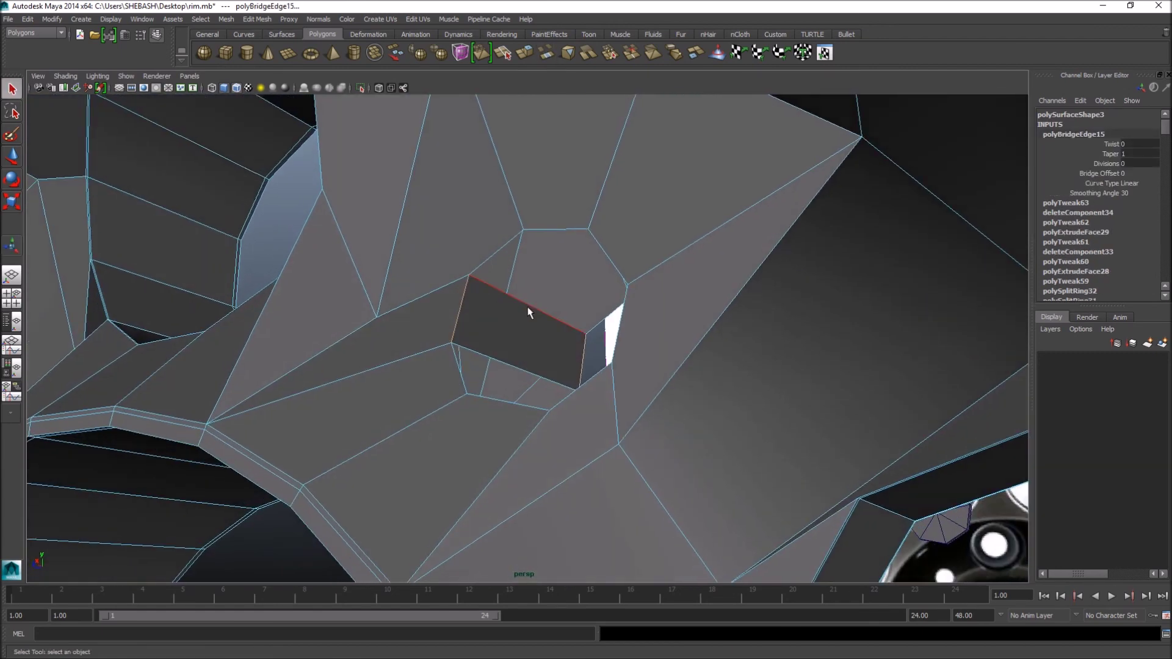
{"action": "double_click", "coordinate": [530, 307]}
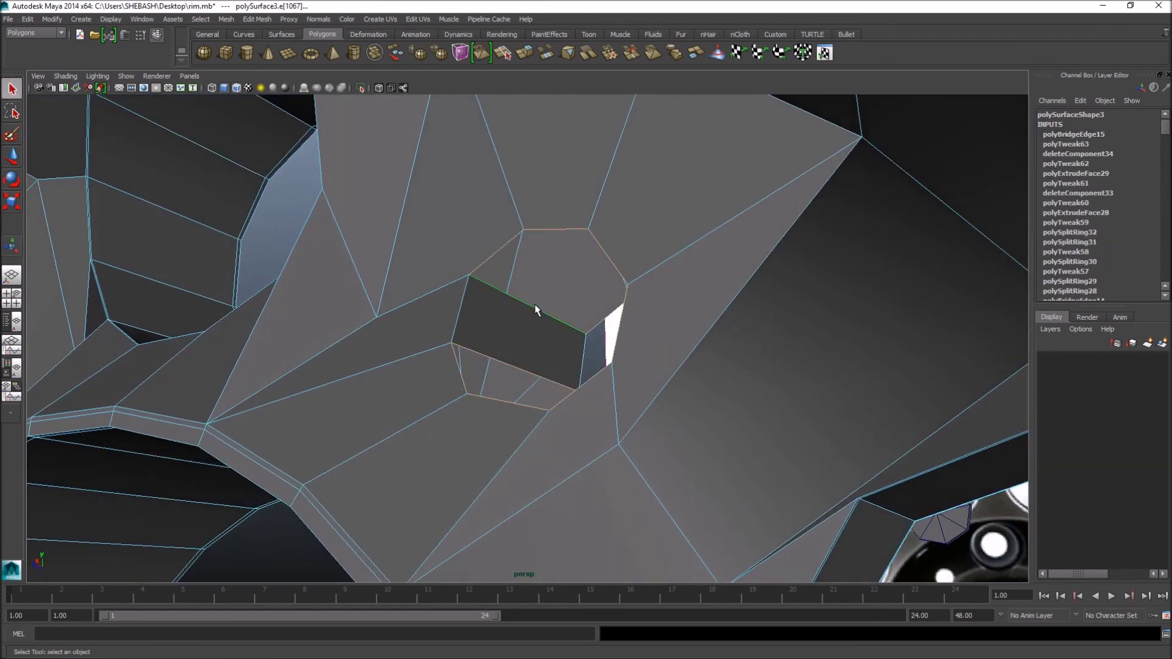
{"action": "left_click", "coordinate": [543, 51]}
{"action": "left_click_drag", "start_coordinate": [675, 188], "coordinate": [619, 350], "text": "alt"}
{"action": "right_click_drag", "start_coordinate": [619, 351], "coordinate": [643, 337]}
{"action": "left_click_drag", "start_coordinate": [644, 338], "coordinate": [496, 217], "text": "alt"}
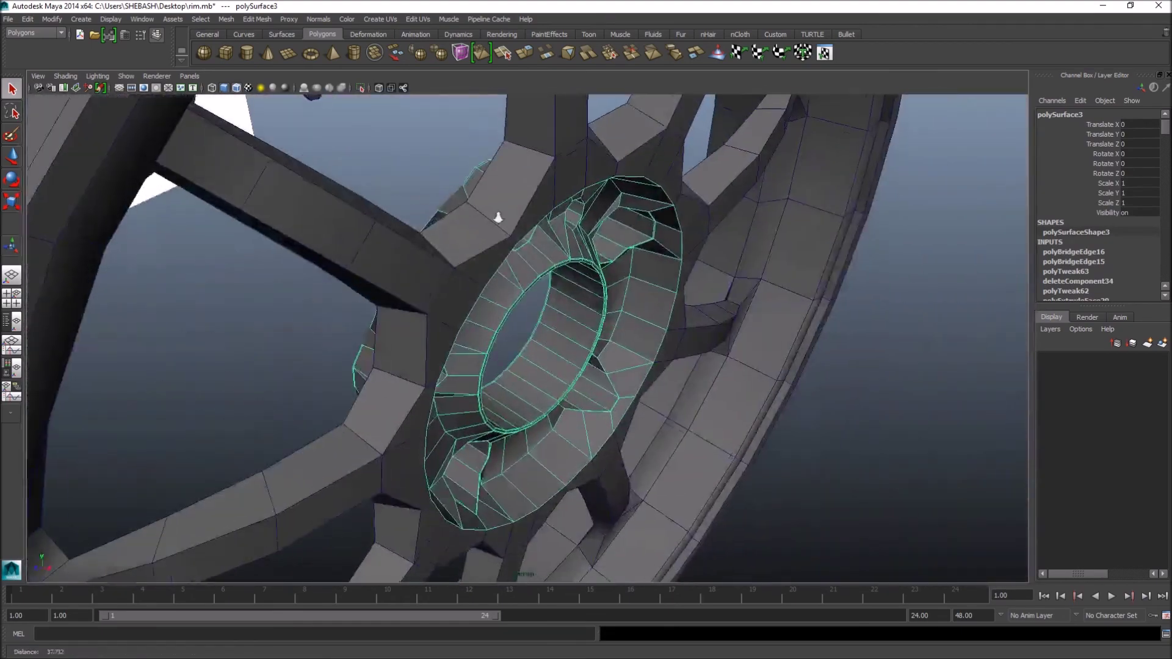
- Insert an edge loop near each end of the small hole's inner wall to tighten its rims
{"action": "scroll", "coordinate": [611, 183], "scroll_direction": "up", "scroll_amount": 5}
{"action": "left_click_drag", "start_coordinate": [721, 148], "coordinate": [453, 382], "text": "alt"}
{"action": "scroll", "coordinate": [445, 382], "scroll_direction": "up", "scroll_amount": 5}
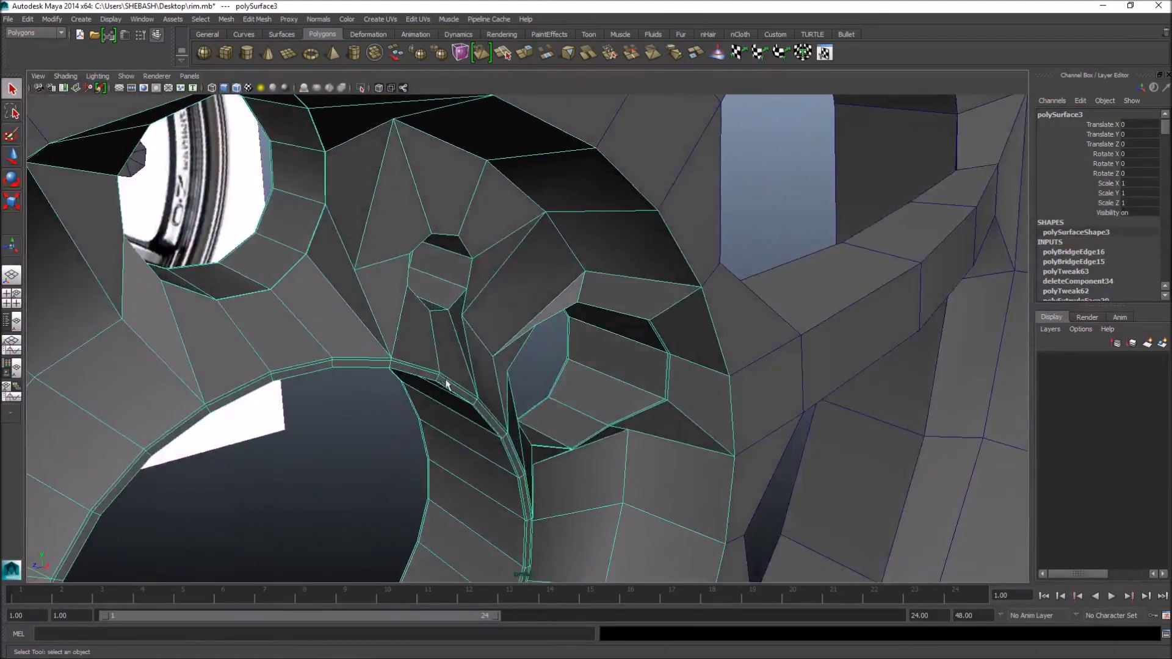
{"action": "scroll", "coordinate": [425, 304], "scroll_direction": "up", "scroll_amount": 3}
{"action": "middle_click_drag", "start_coordinate": [367, 230], "coordinate": [423, 240], "text": "alt"}
{"action": "right_click_drag", "start_coordinate": [422, 240], "coordinate": [343, 260], "text": "shift"}
{"action": "left_click_drag", "start_coordinate": [342, 259], "coordinate": [335, 257]}
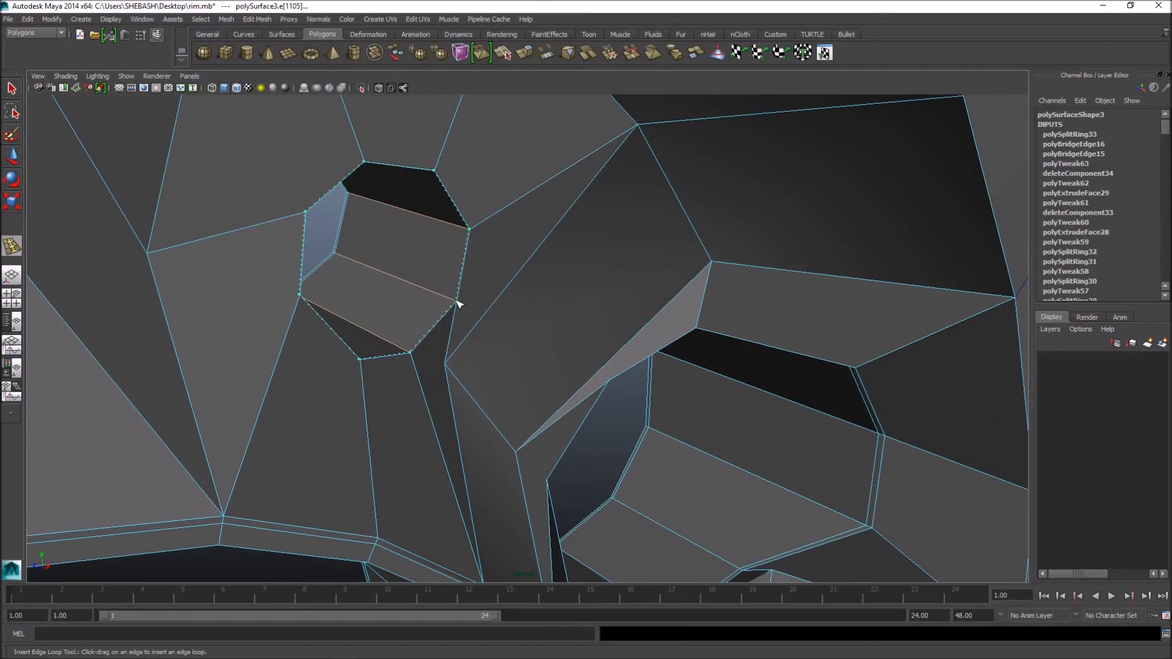
{"action": "left_click", "coordinate": [459, 304]}
- Show the hub in smooth preview, leave component mode and inspect the finished small hole from several angles
{"action": "key", "text": "3"}
{"action": "key", "text": "q"}
{"action": "left_click_drag", "start_coordinate": [659, 264], "coordinate": [502, 251], "text": "alt"}
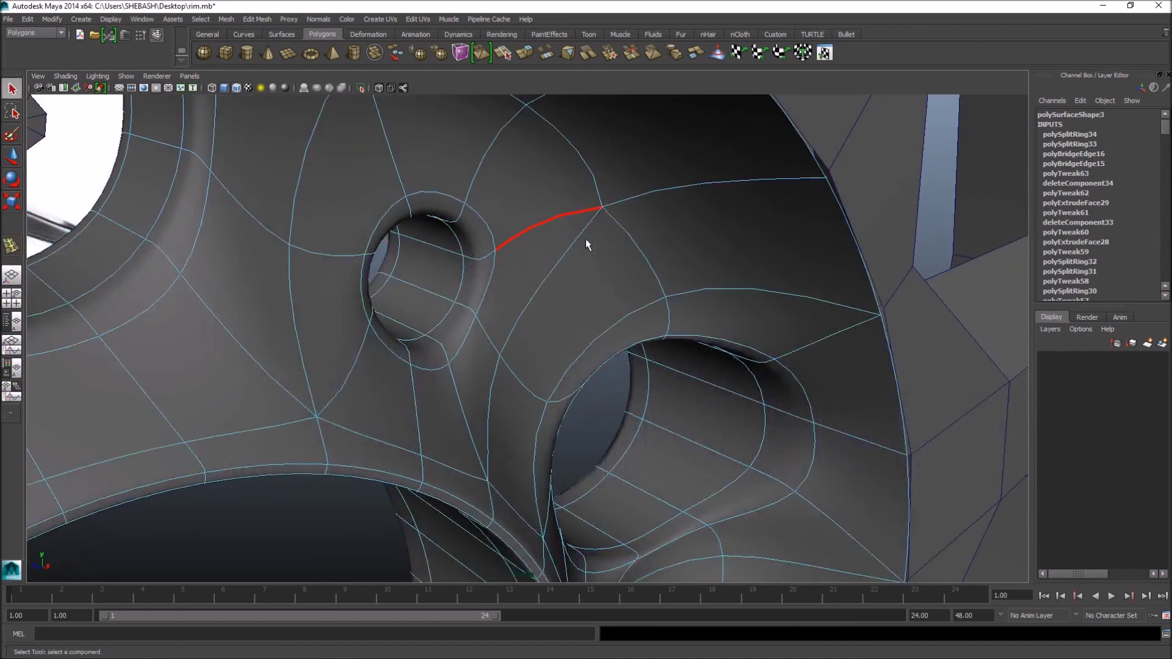
{"action": "left_click_drag", "start_coordinate": [585, 245], "coordinate": [492, 254], "text": "alt"}
{"action": "right_click", "coordinate": [497, 245]}
{"action": "scroll", "coordinate": [658, 240], "scroll_direction": "down", "scroll_amount": 10}
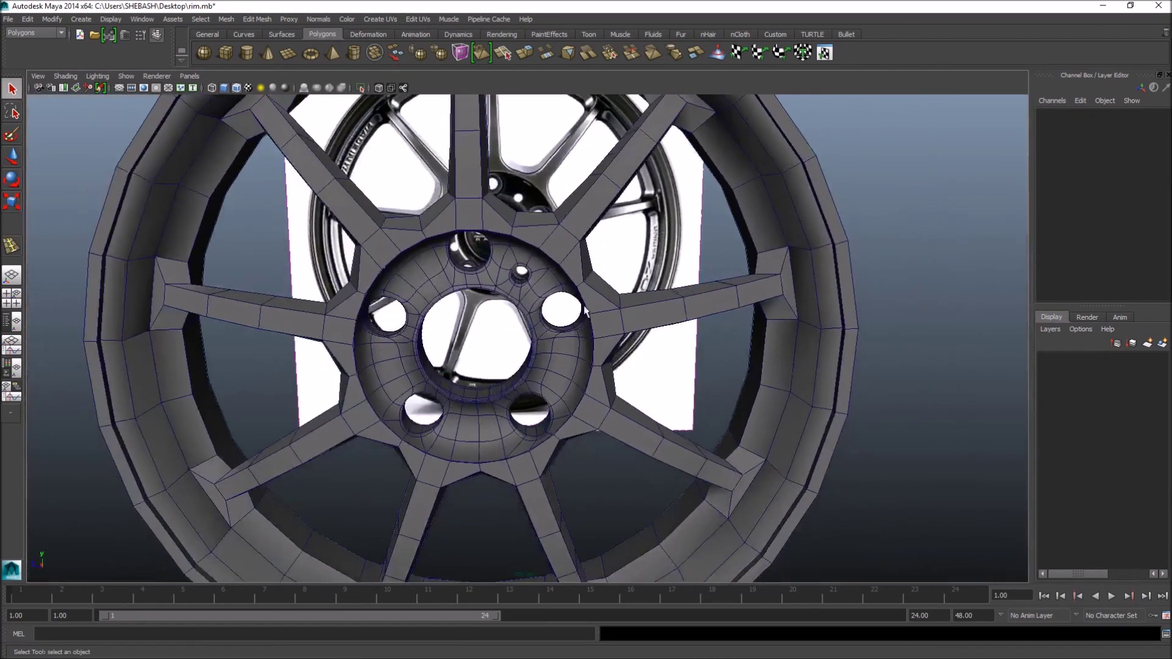
{"action": "left_click_drag", "start_coordinate": [585, 311], "coordinate": [509, 250], "text": "alt"}
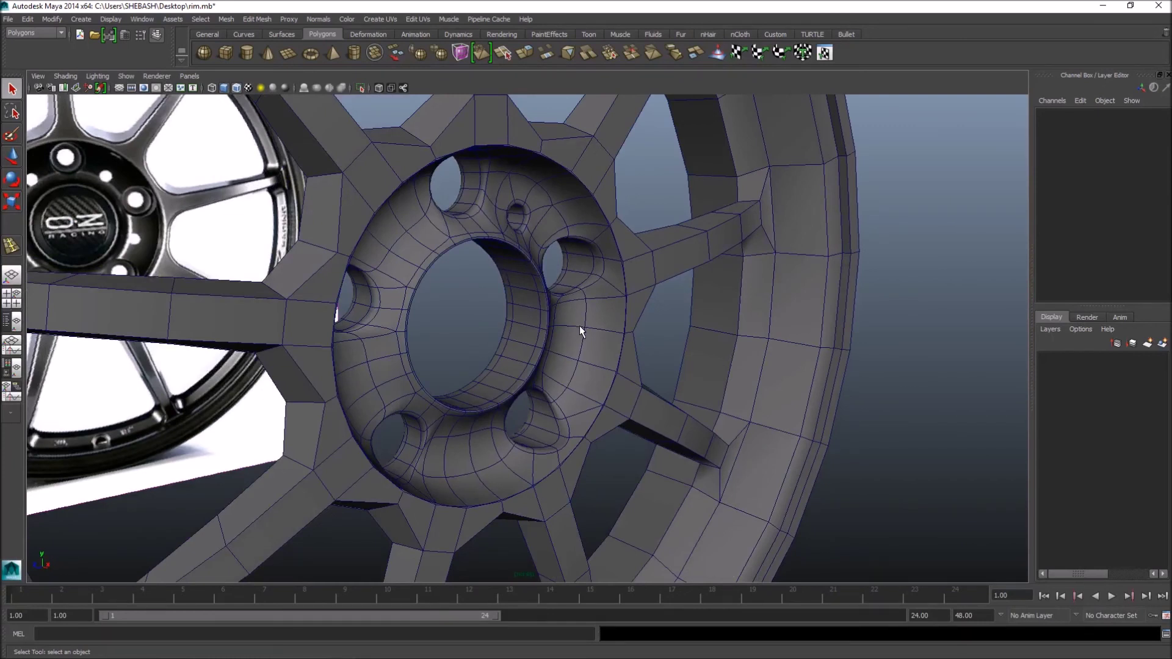